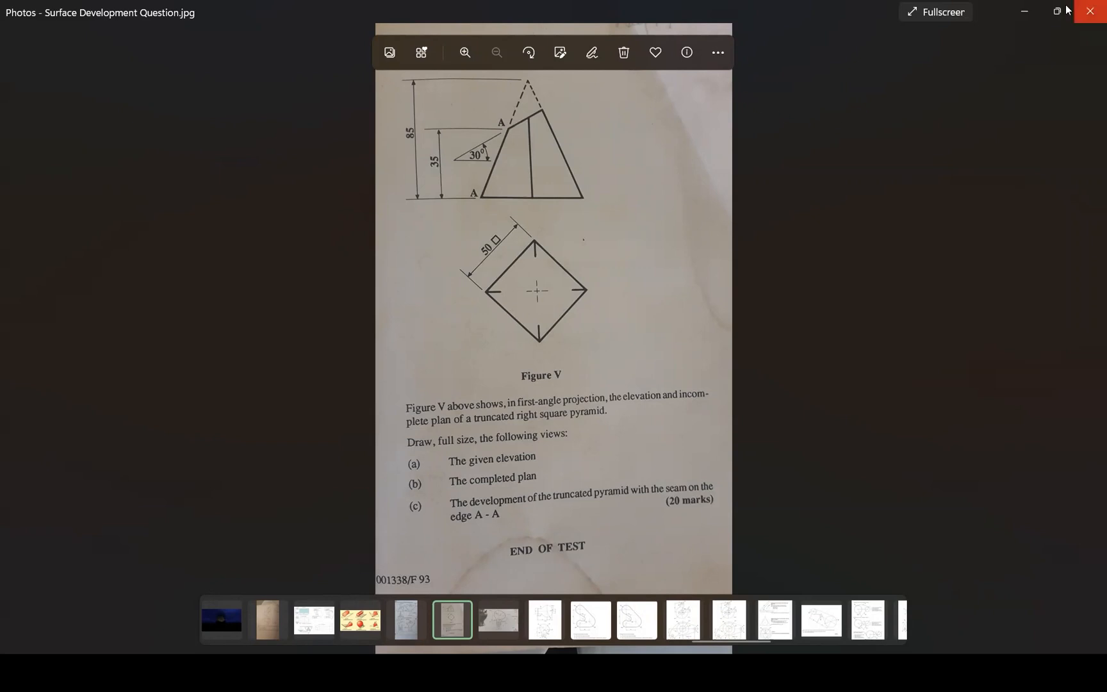
Restore the question image to a smaller window, then switch to the SketchUp pyramid model, maximize it and use a perspective camera.
click(1057, 11)
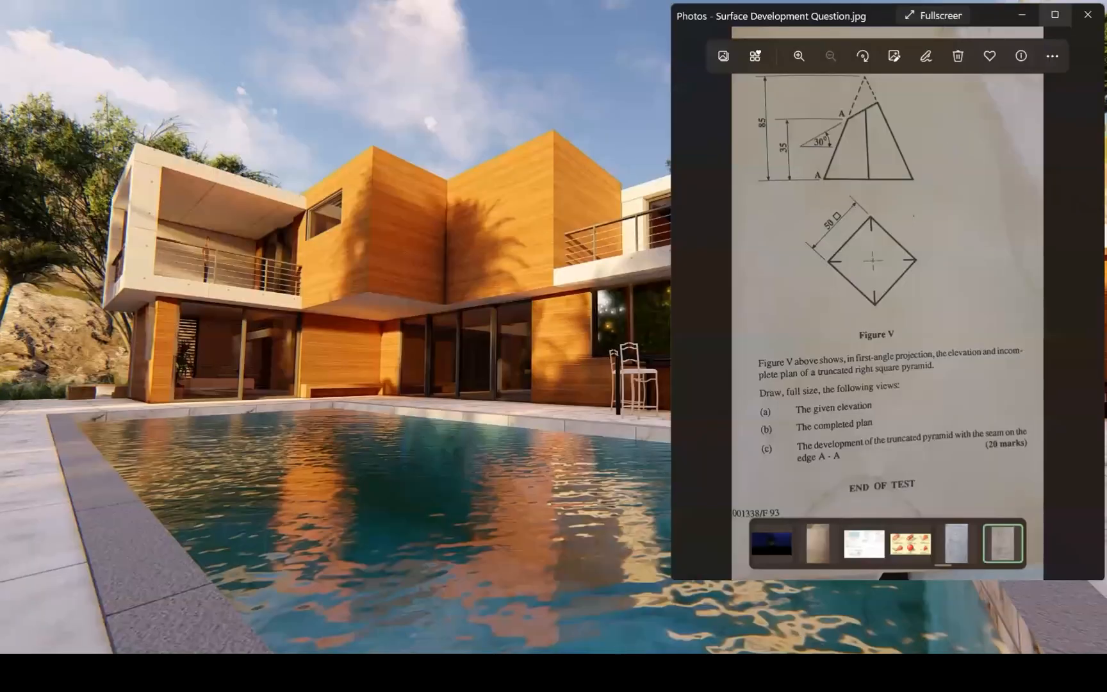
click(780, 672)
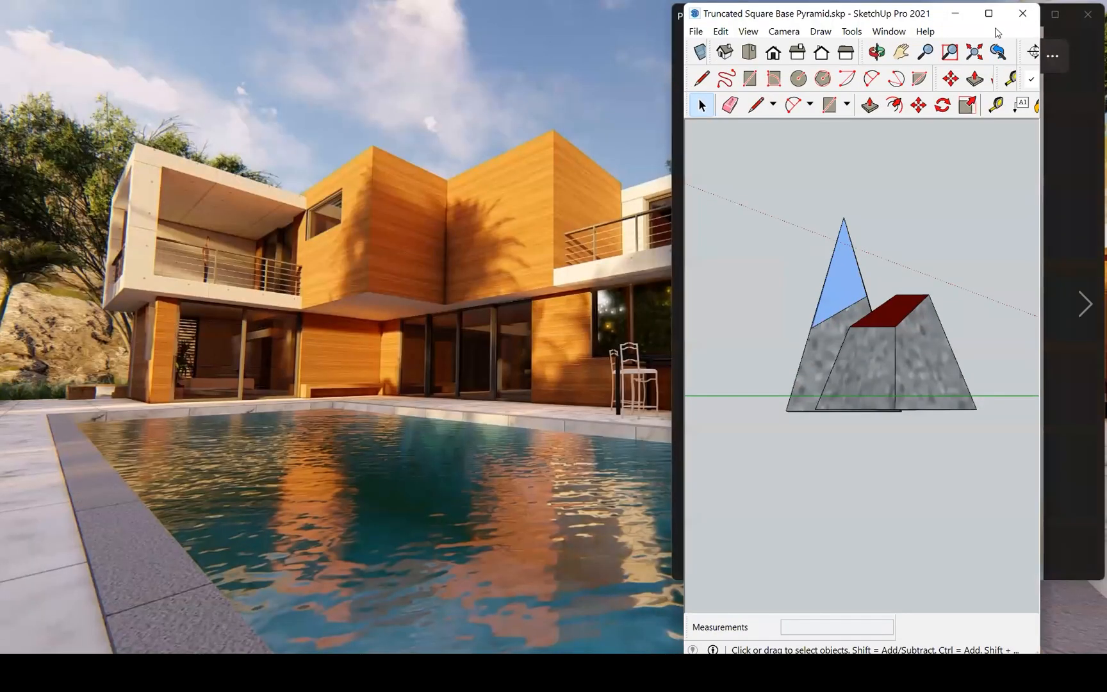
click(984, 27)
click(100, 23)
click(128, 109)
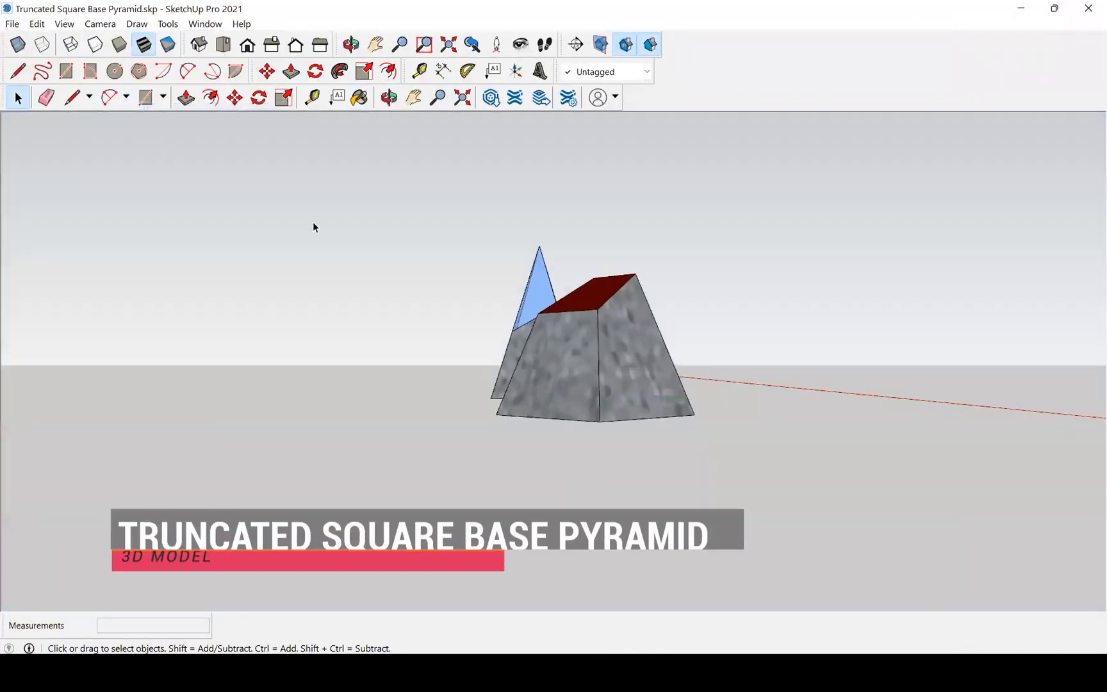
Examine the 3D model of the whole and truncated square pyramids from several angles, including the sloping cut face.
key(o)
drag(346, 237, 420, 303)
key(space)
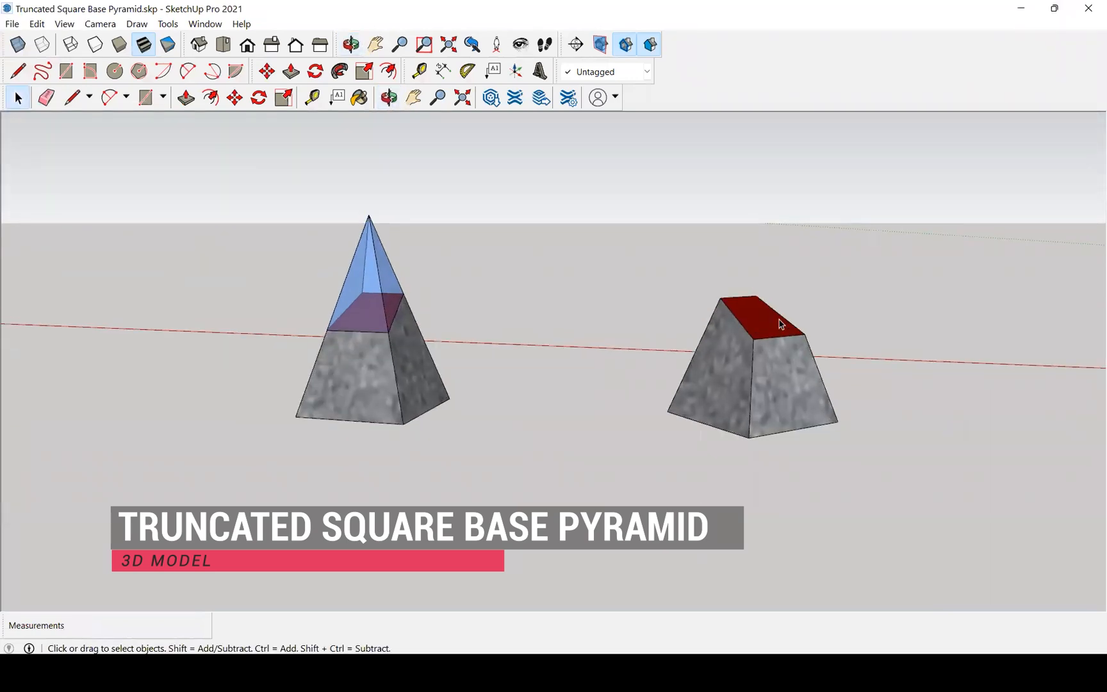
scroll(809, 323, up, 4)
key(o)
drag(862, 299, 642, 265)
middle_drag(642, 267, 890, 332)
scroll(890, 330, down, 2)
click(234, 268)
middle_drag(129, 255, 313, 341)
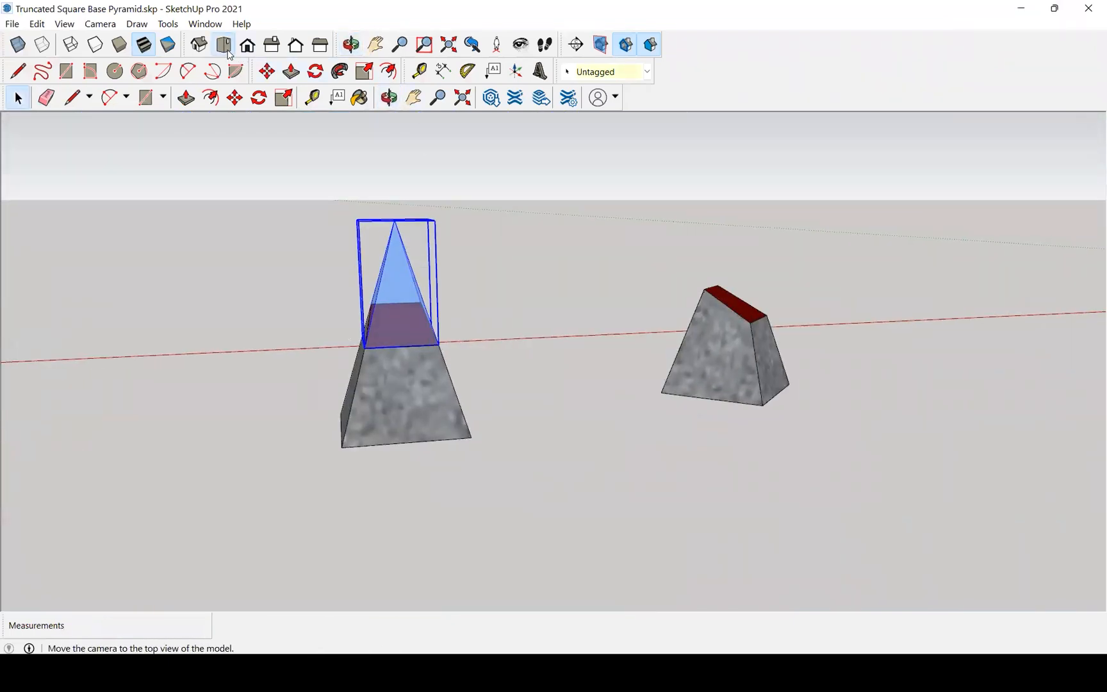
Examine both pyramids in parallel projection from the top, right, back and left, and put the model window away.
click(223, 45)
click(100, 24)
click(124, 114)
scroll(304, 314, up, 3)
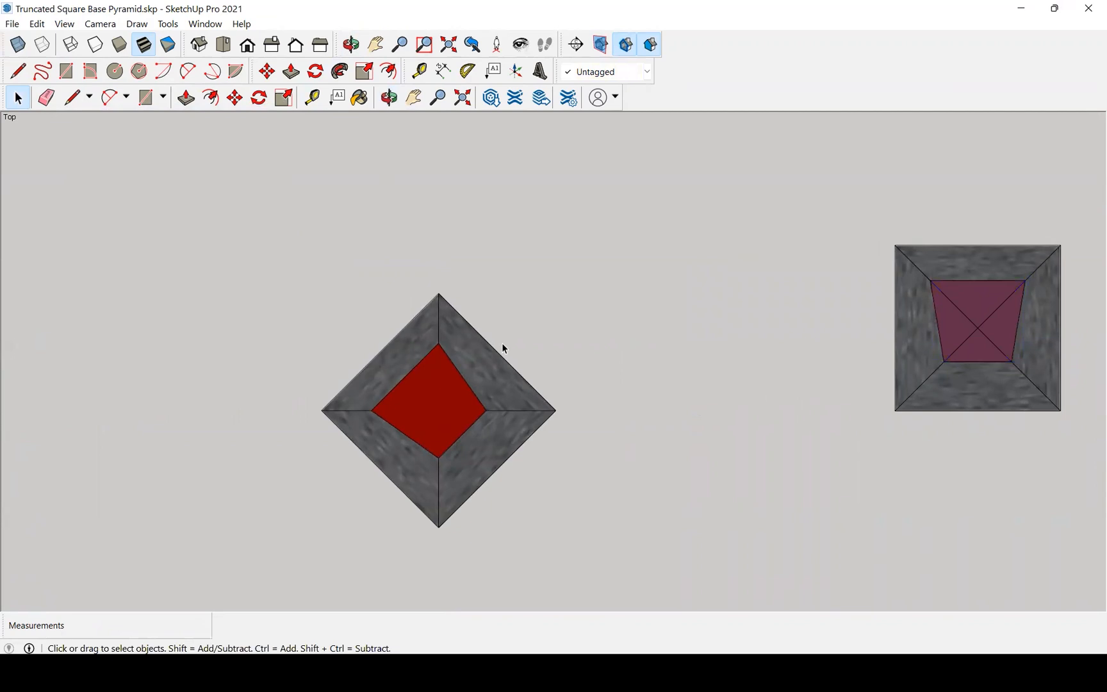
click(265, 48)
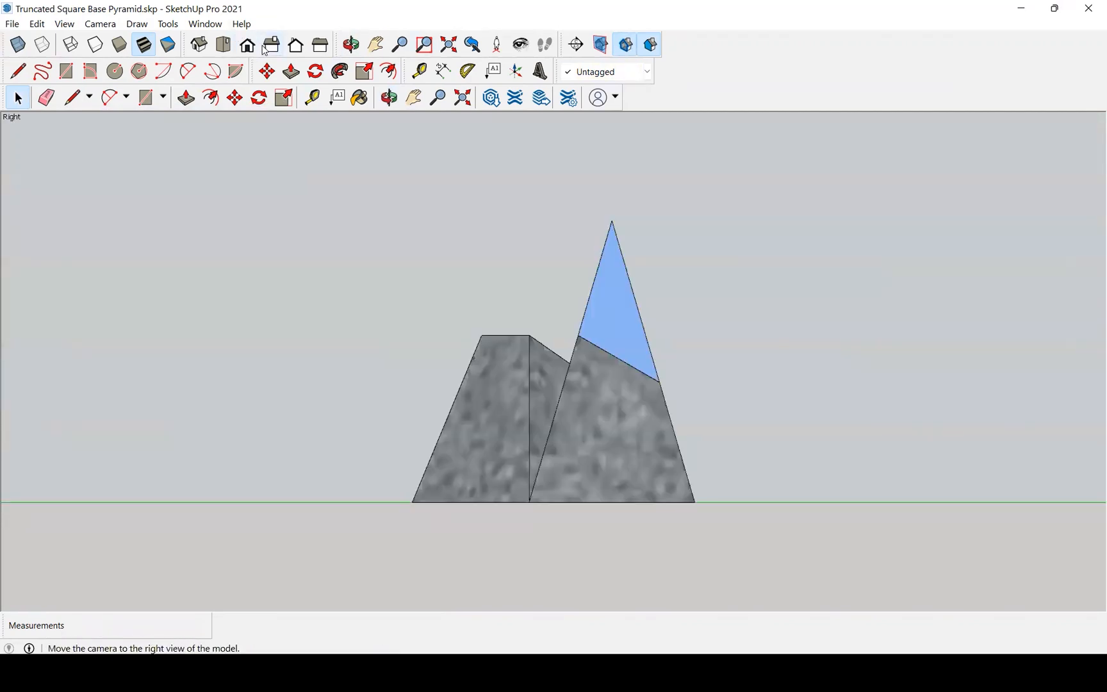
click(296, 46)
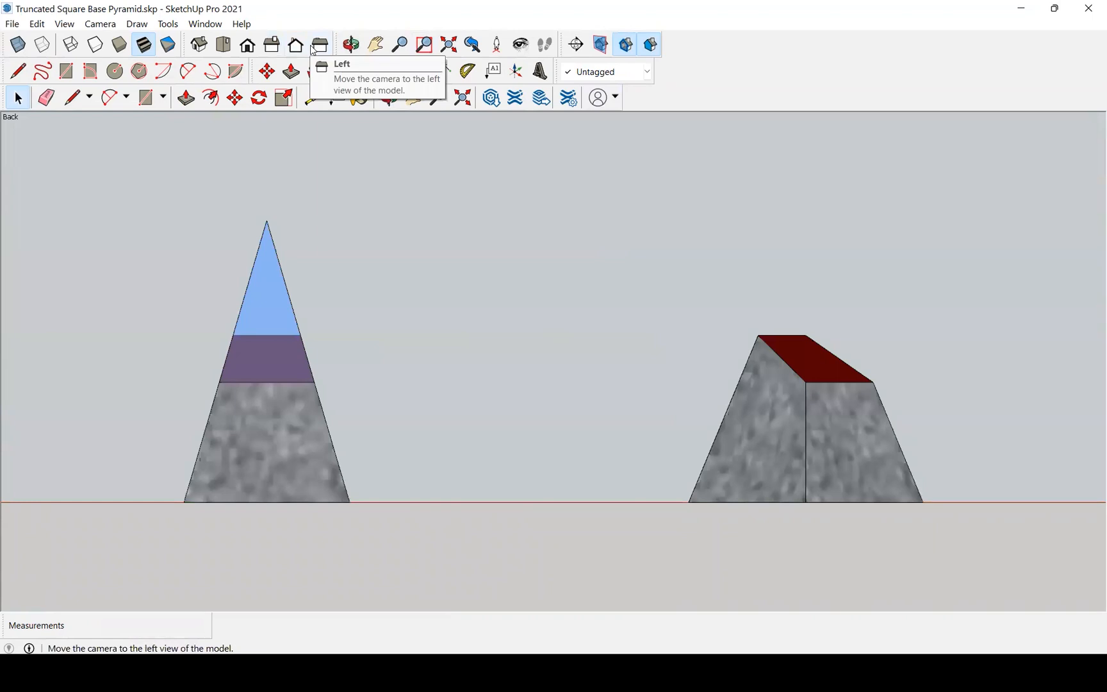
click(319, 46)
scroll(588, 482, up, 3)
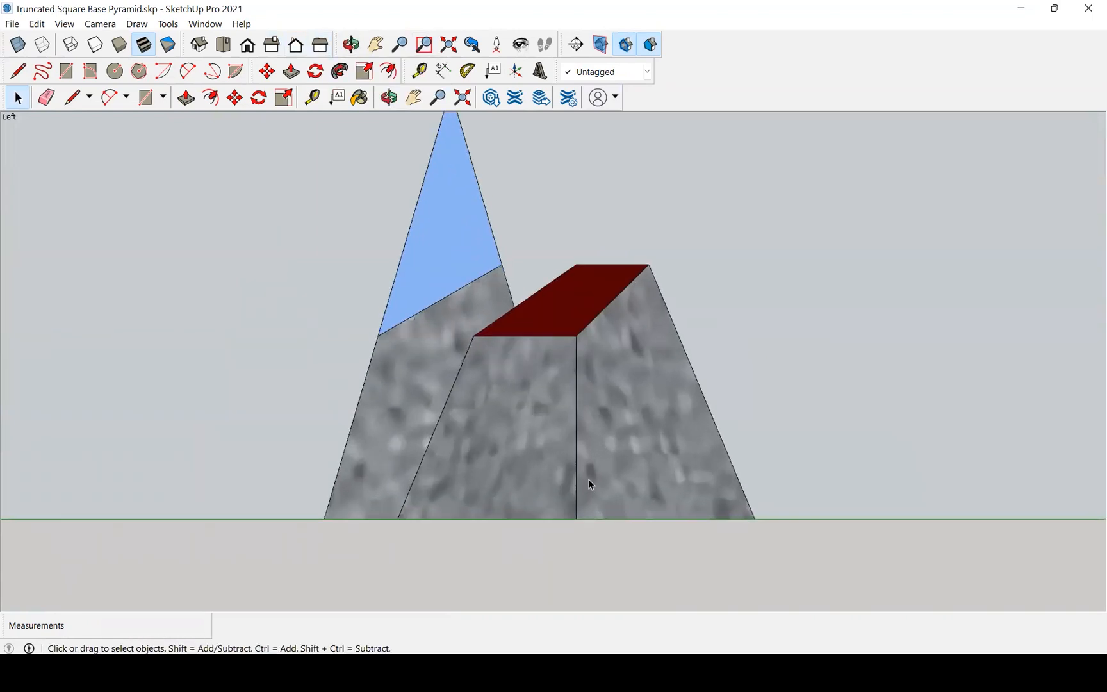
scroll(589, 480, down, 2)
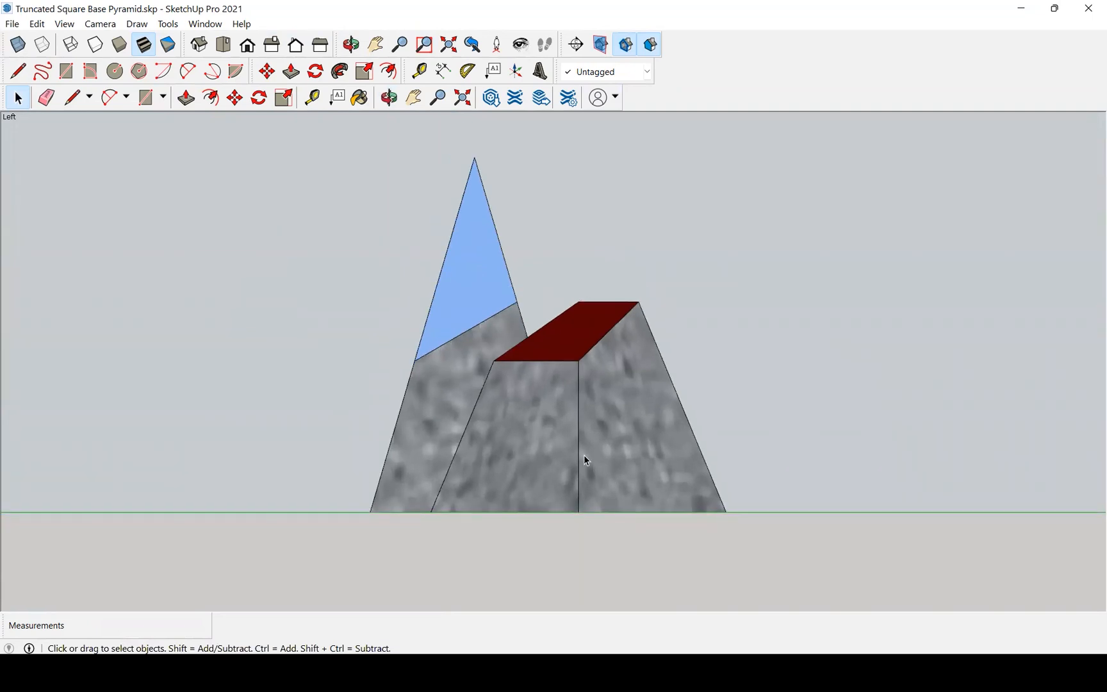
click(1018, 11)
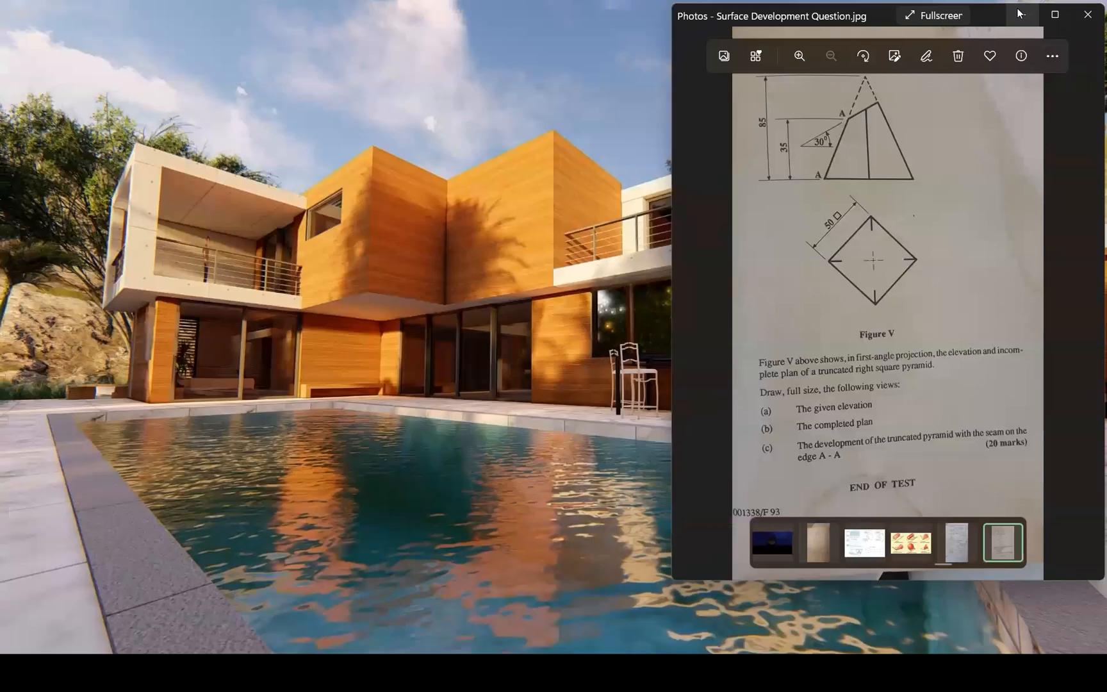
Switch to the AutoCAD surface development drawing and arrange it beside the question image, giving the drawing the larger share of the width.
click(599, 671)
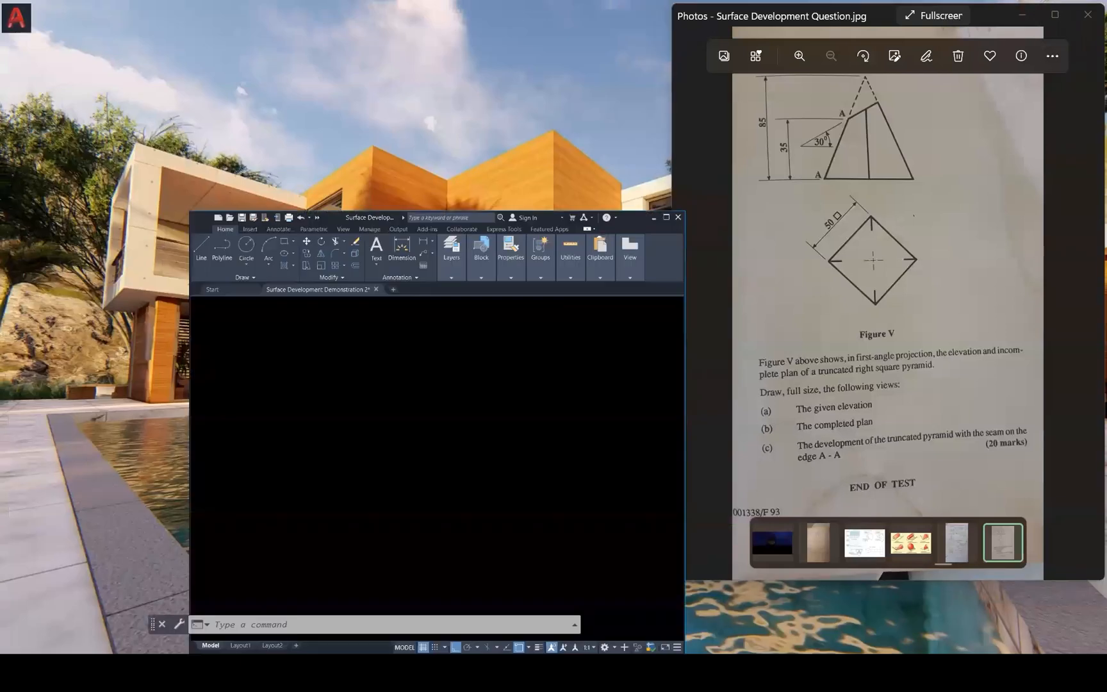
click(899, 582)
double_click(900, 582)
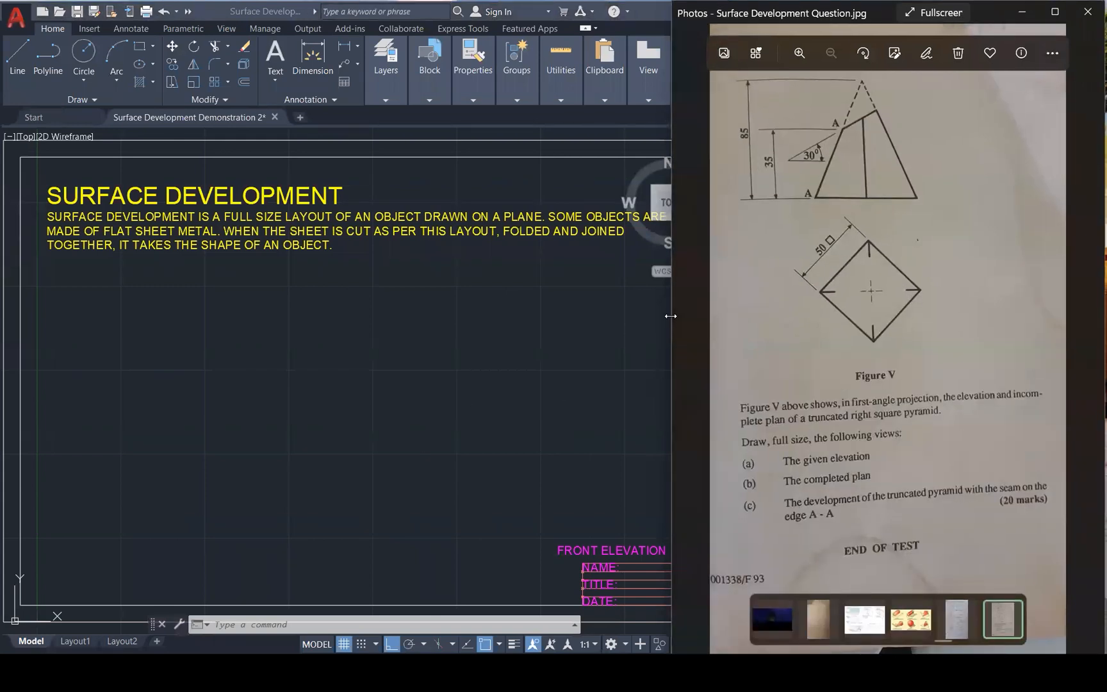
drag(671, 316, 738, 321)
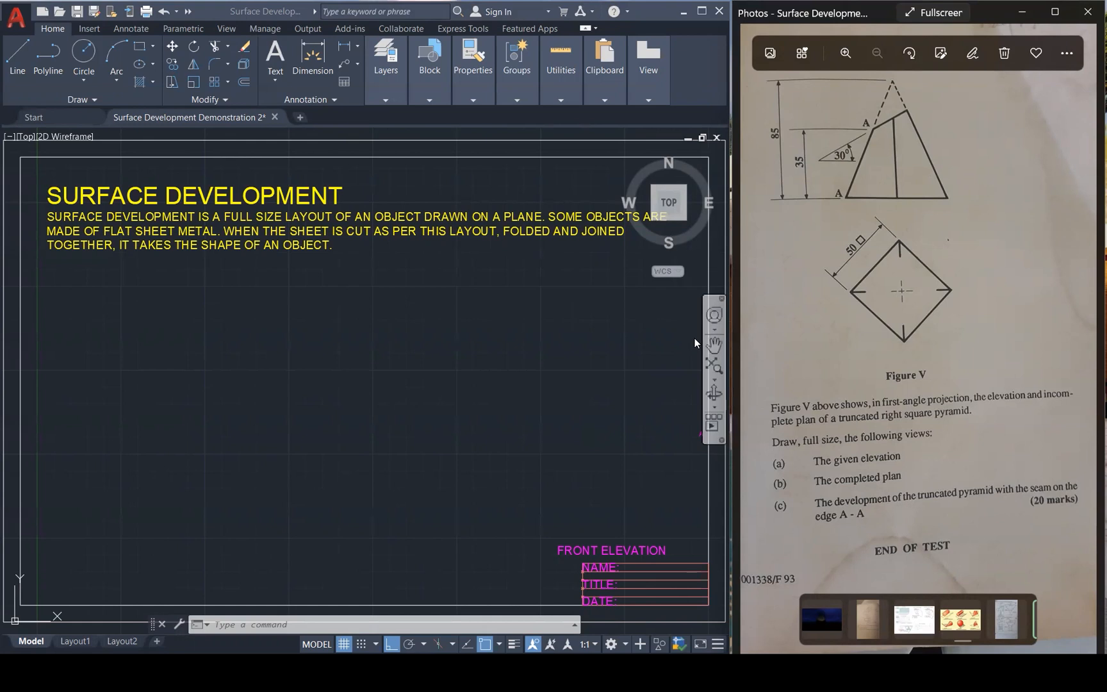
Look at the image of development types for different solids, then return to the pyramid question and the drawing.
mouse_move(823, 671)
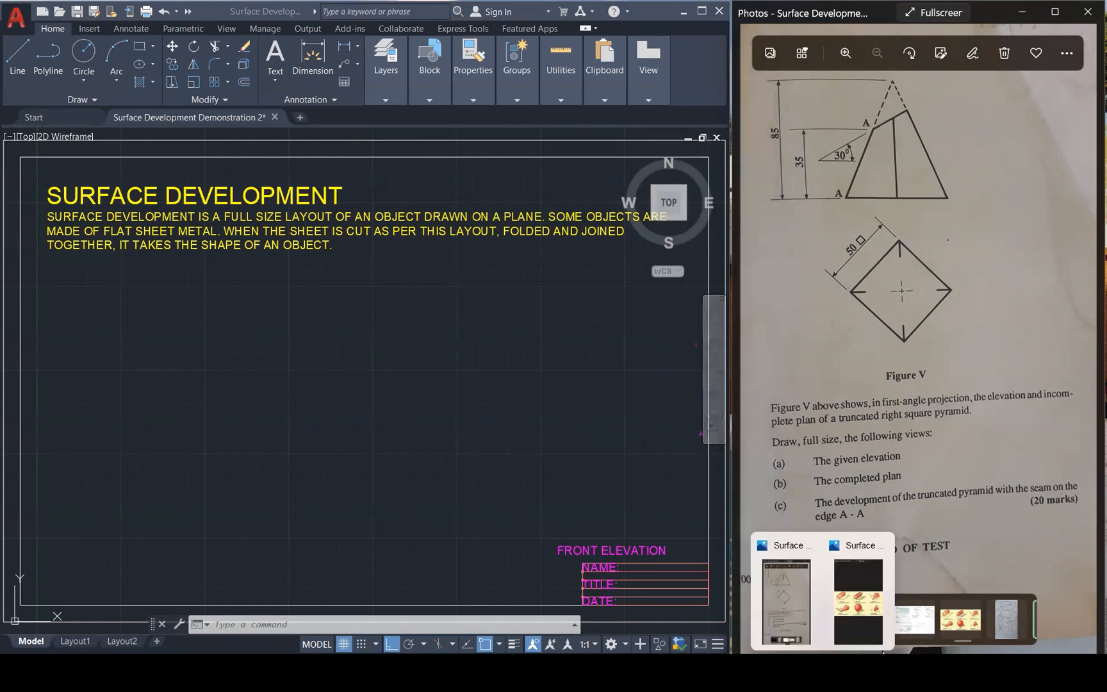
click(960, 620)
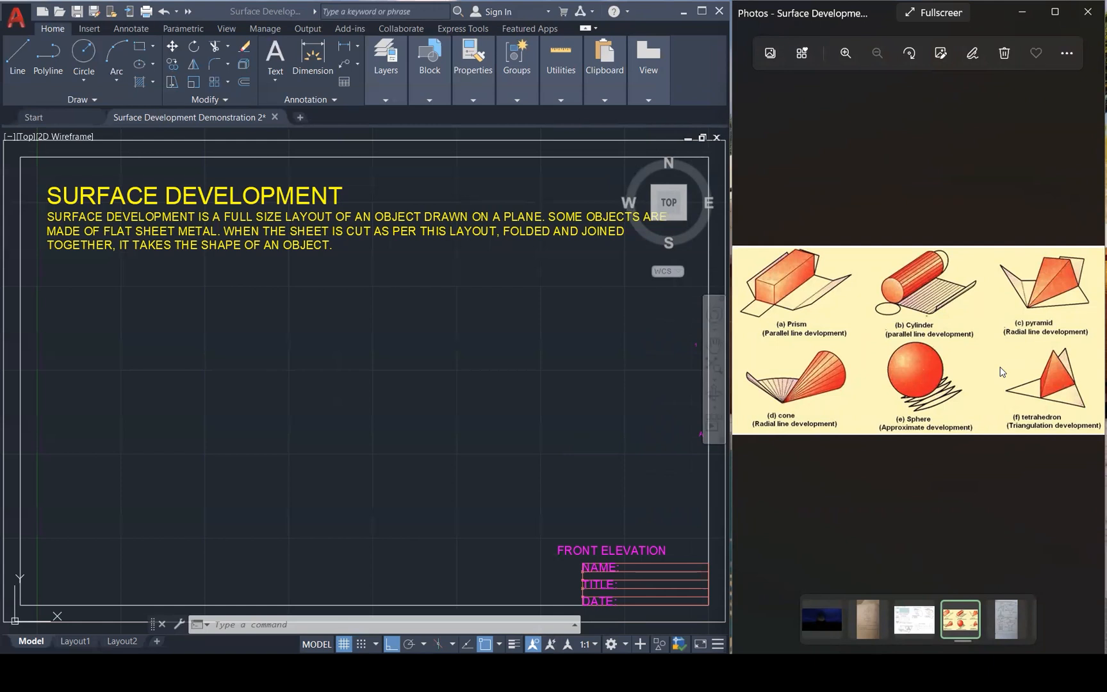
click(997, 617)
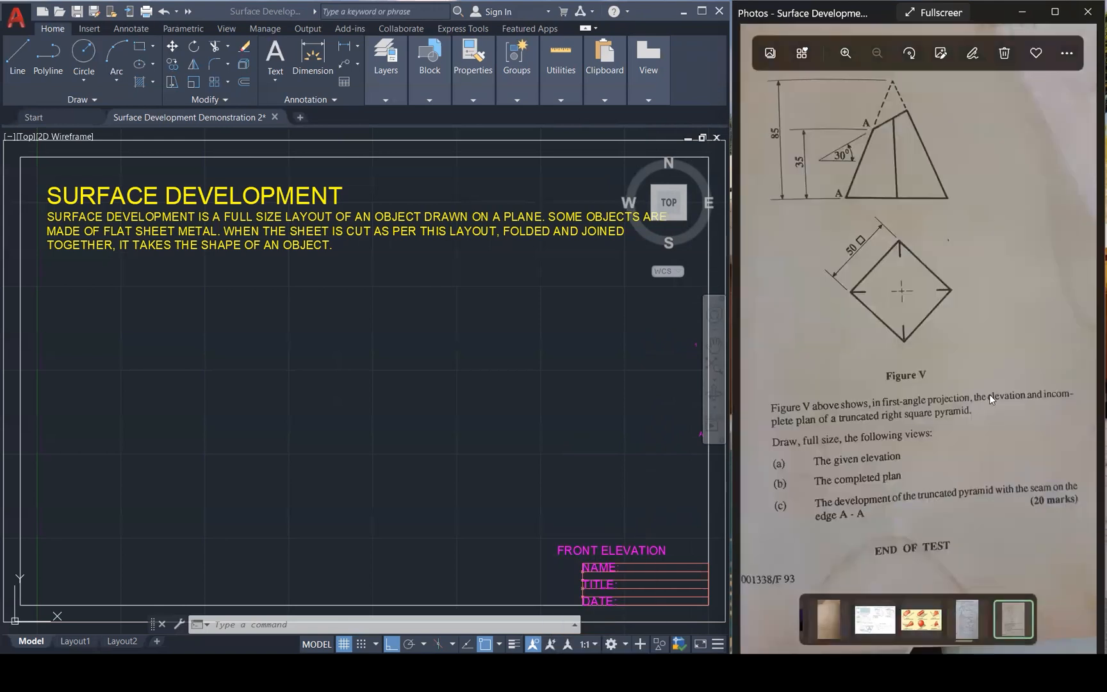
click(619, 671)
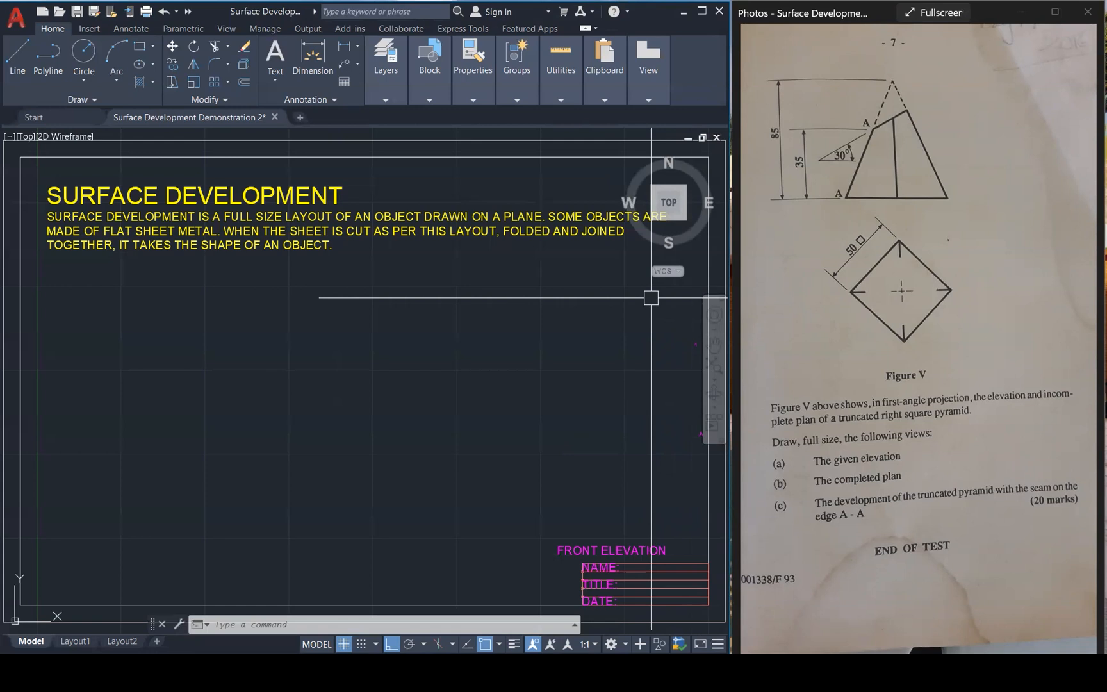
Mark the question's plan with an arrow and "1st", its elevation with an arrow and "2nd", and underline the 50 dimension.
click(461, 40)
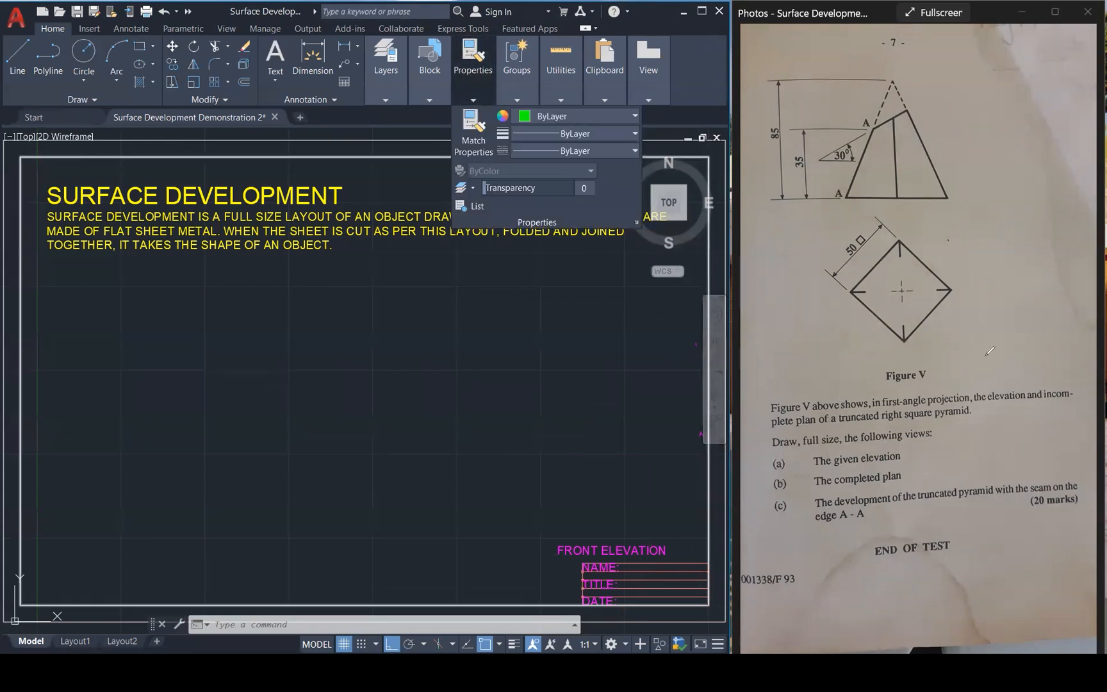
mouse_move(1060, 353)
mouse_down()
mouse_move(950, 325)
mouse_move(951, 347)
mouse_up()
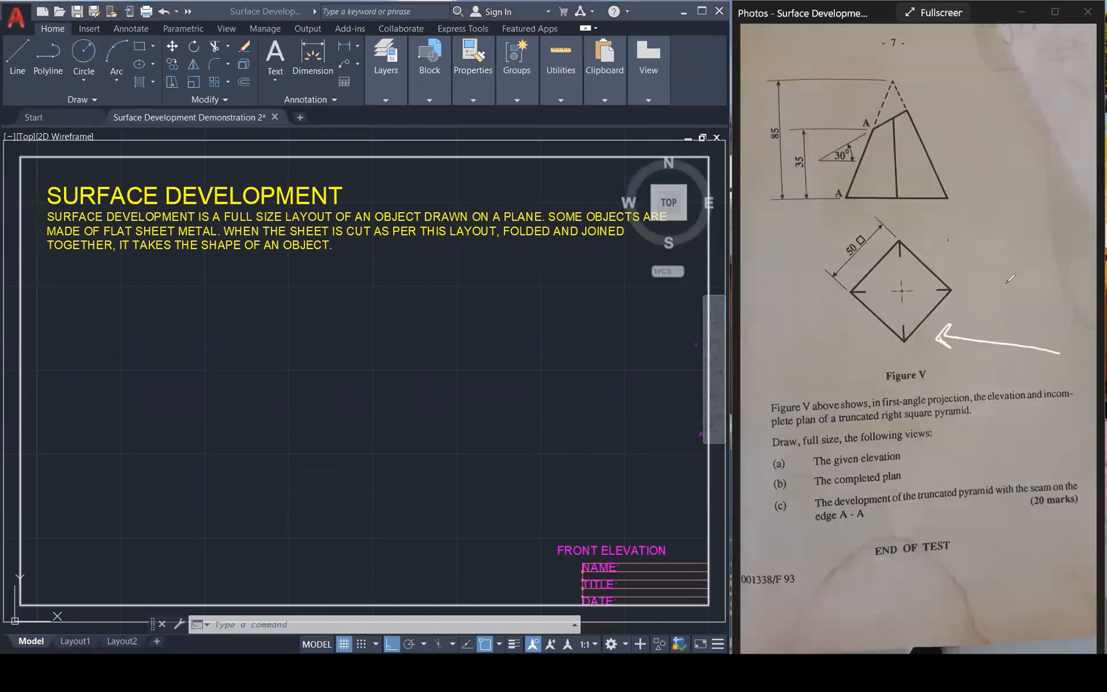
mouse_move(1001, 309)
mouse_down()
mouse_move(999, 321)
mouse_move(1043, 308)
mouse_up()
mouse_move(956, 145)
mouse_down()
mouse_move(996, 161)
mouse_move(1011, 127)
mouse_up()
mouse_move(1017, 174)
mouse_down()
mouse_move(906, 170)
mouse_move(928, 180)
mouse_up()
drag(854, 256, 865, 246)
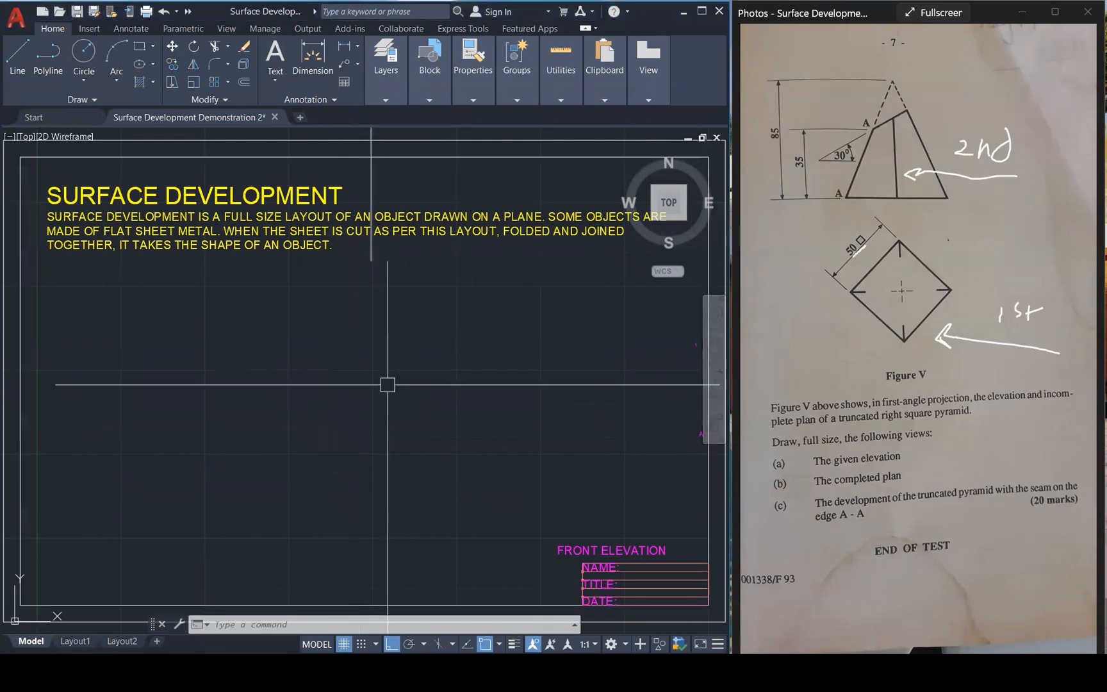
text(l)
key(Return)
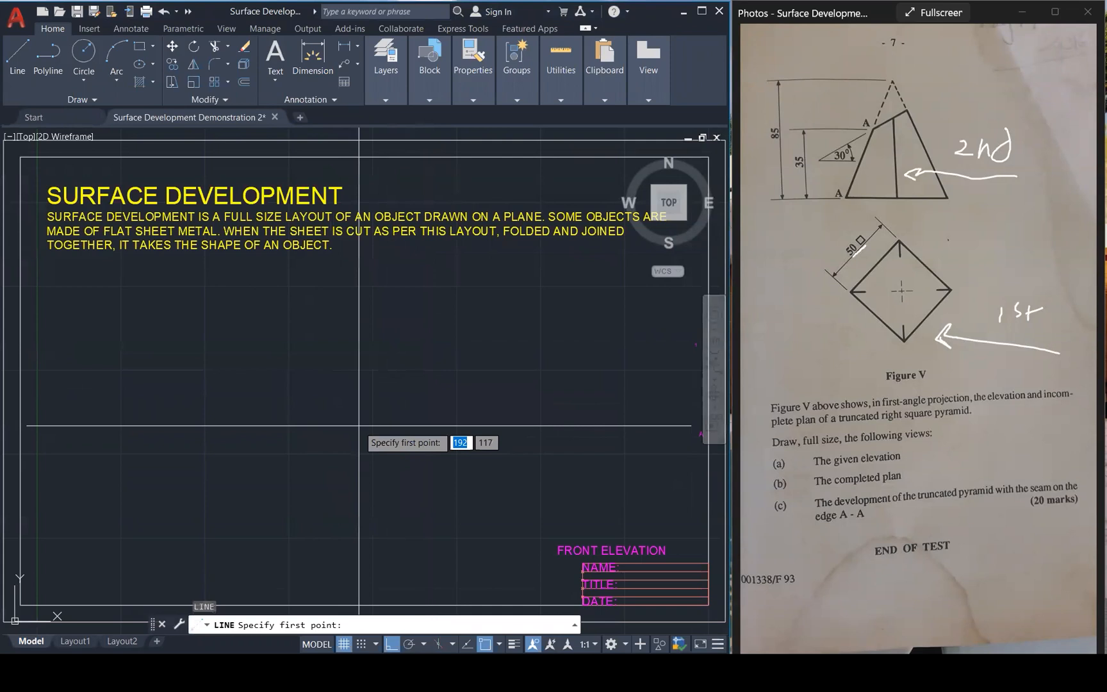
key(Escape)
Draw a 50 by 50 square in the empty middle area of the sheet with the Rectangle command.
text(REC)
key(Return)
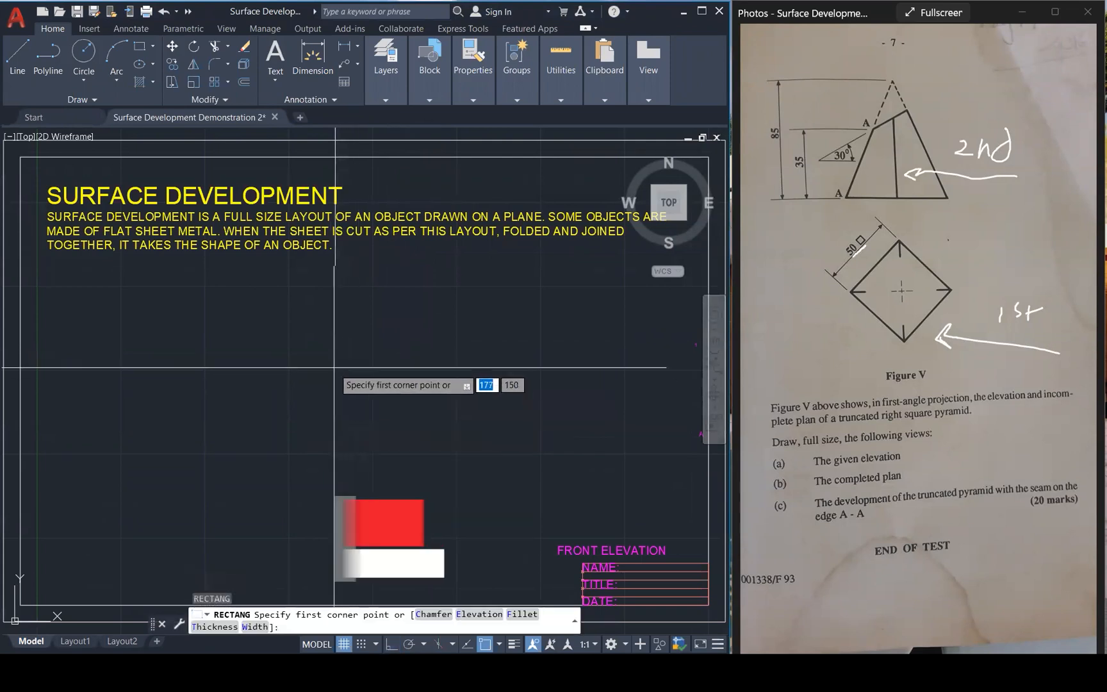
click(329, 364)
text(50)
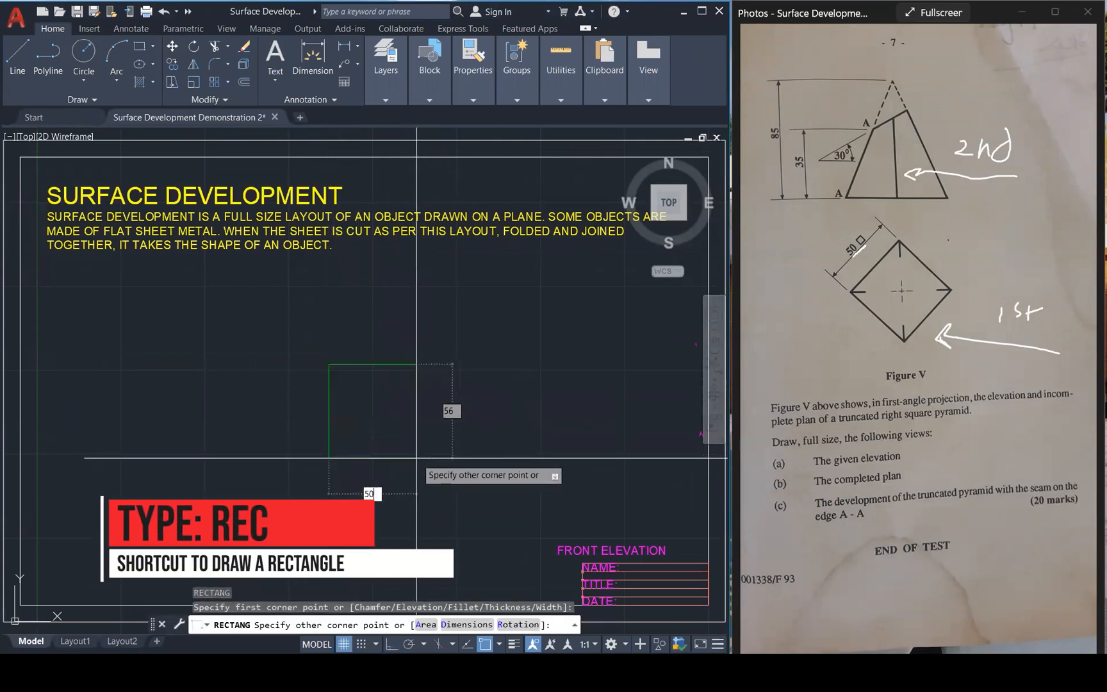
key(Tab)
text(50)
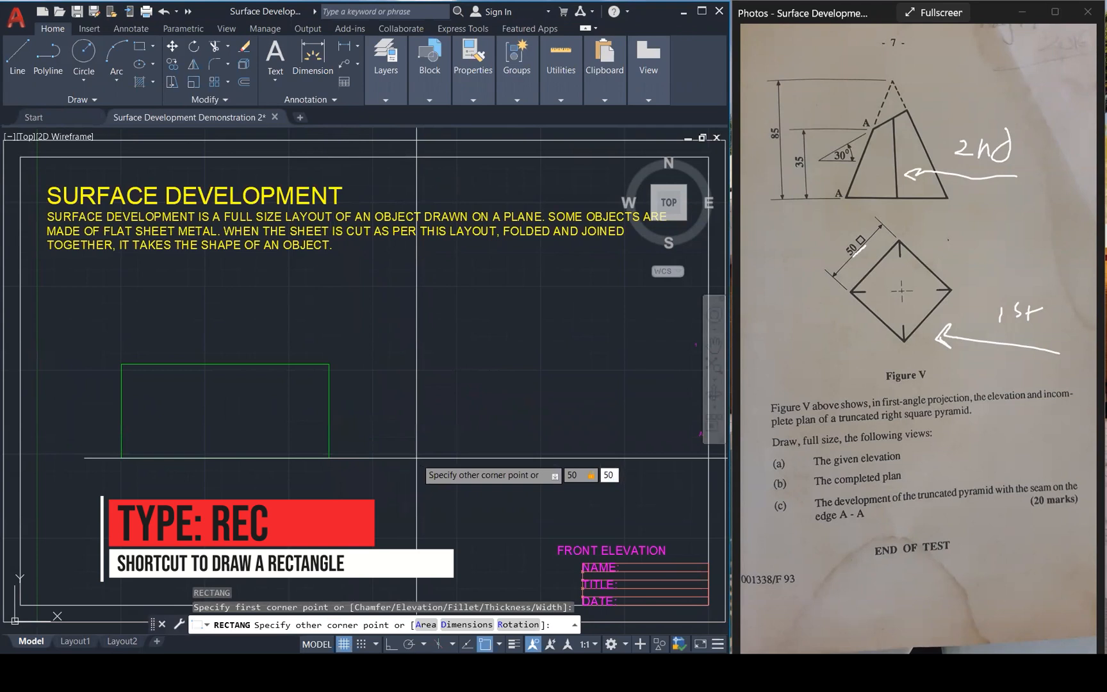
key(Return)
scroll(452, 378, down, 1)
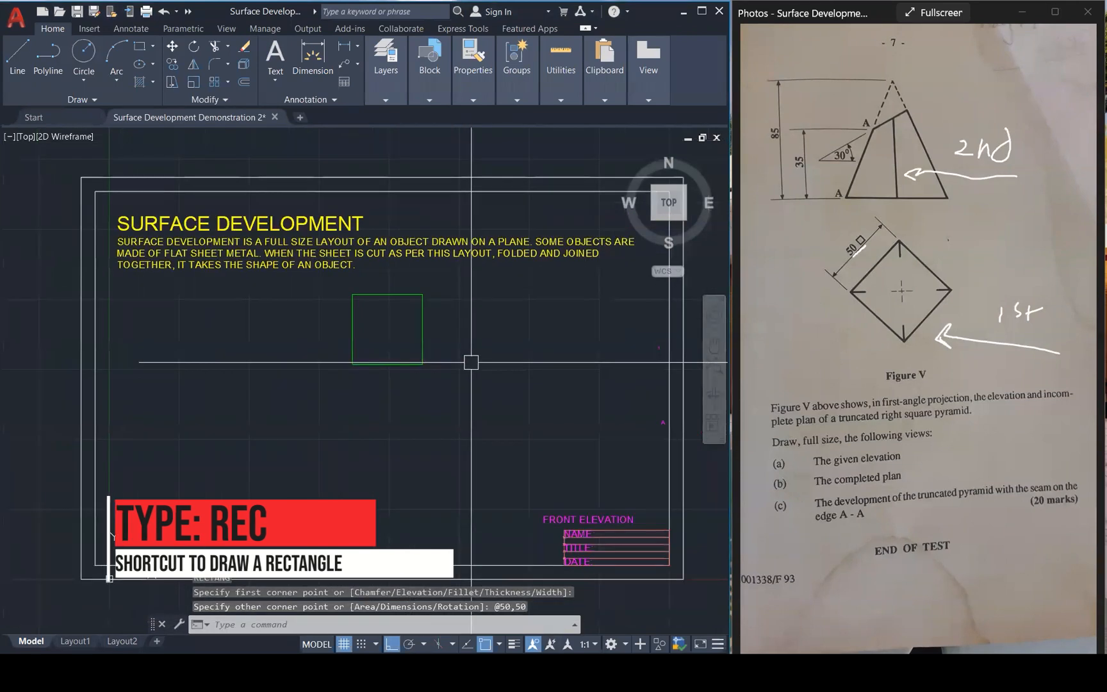
key(Escape)
key(Escape)
Move the square straight down and then left into the lower-left corner area of the sheet.
scroll(448, 381, up, 1)
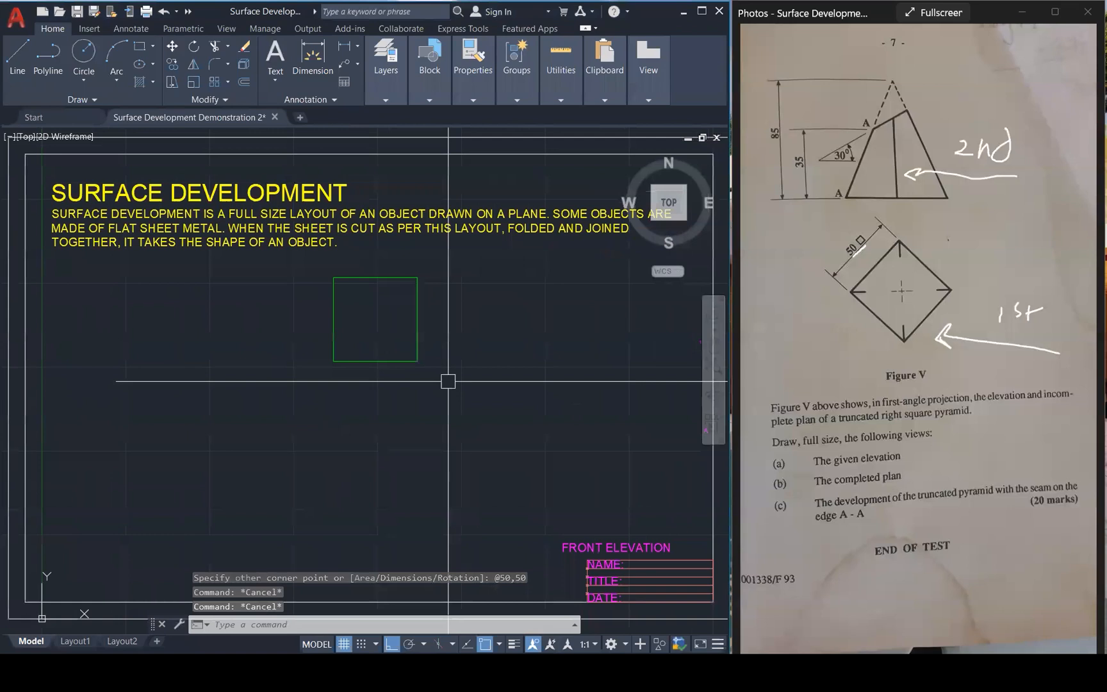
click(414, 346)
text(m)
key(Return)
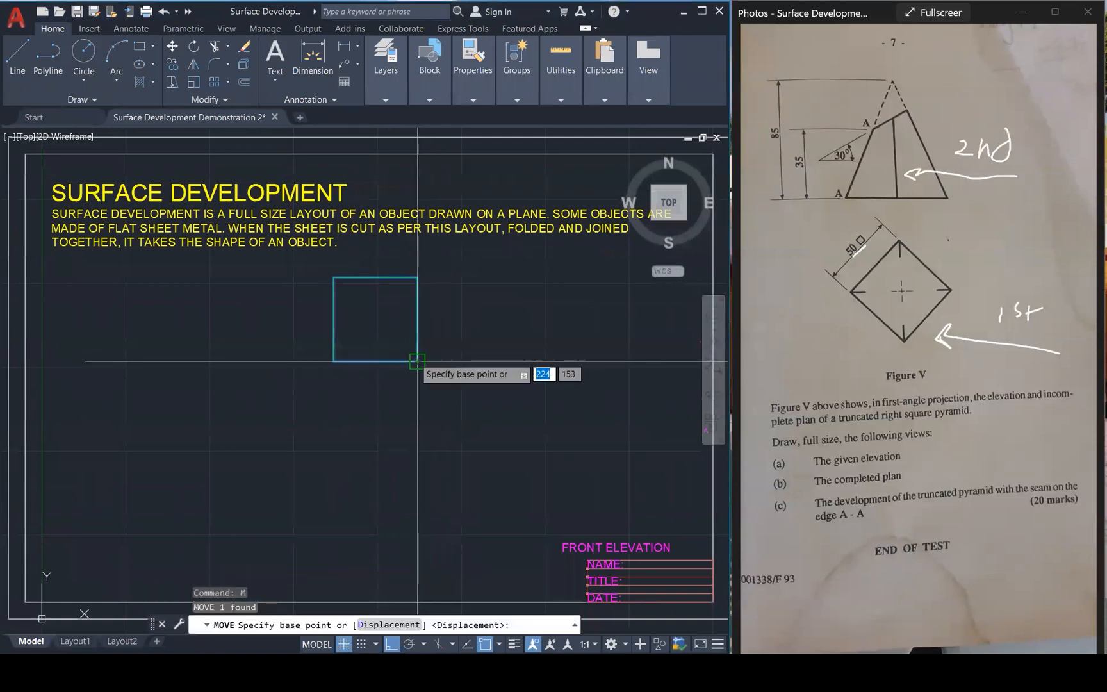
click(417, 361)
click(410, 576)
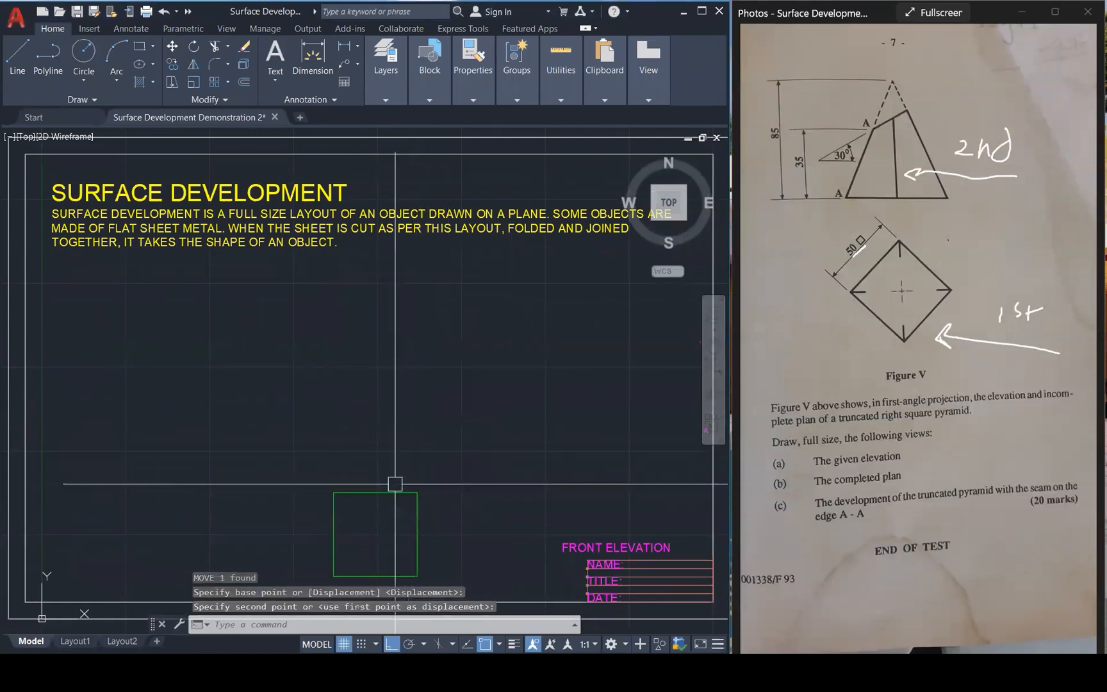
click(382, 493)
text(m)
key(Return)
click(382, 492)
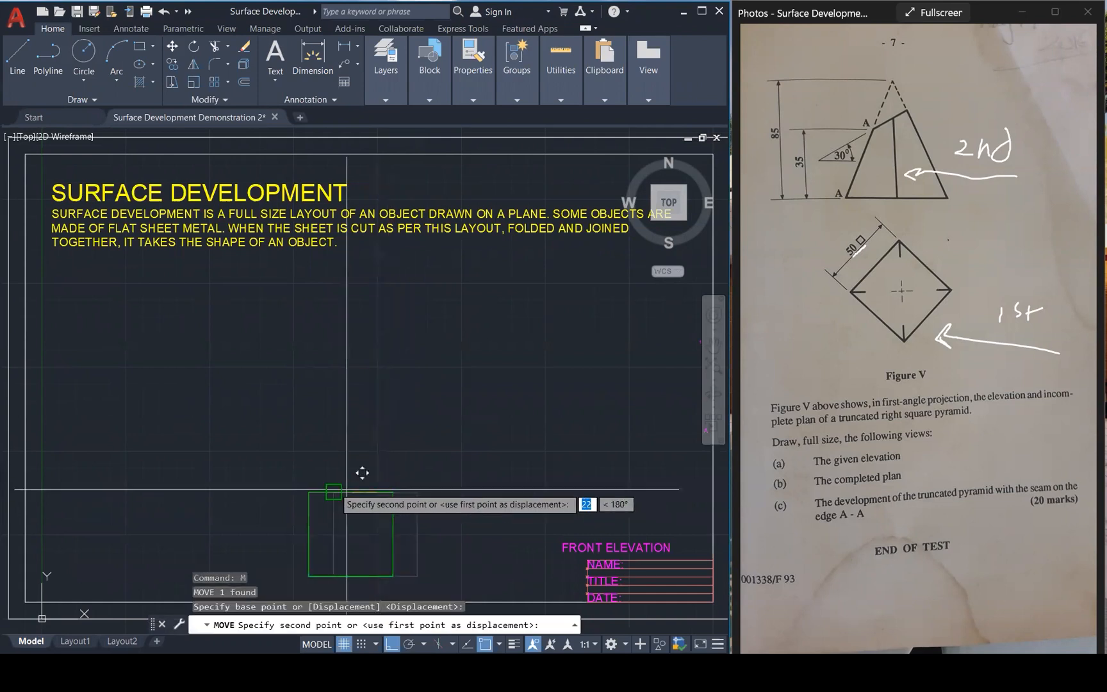
click(151, 485)
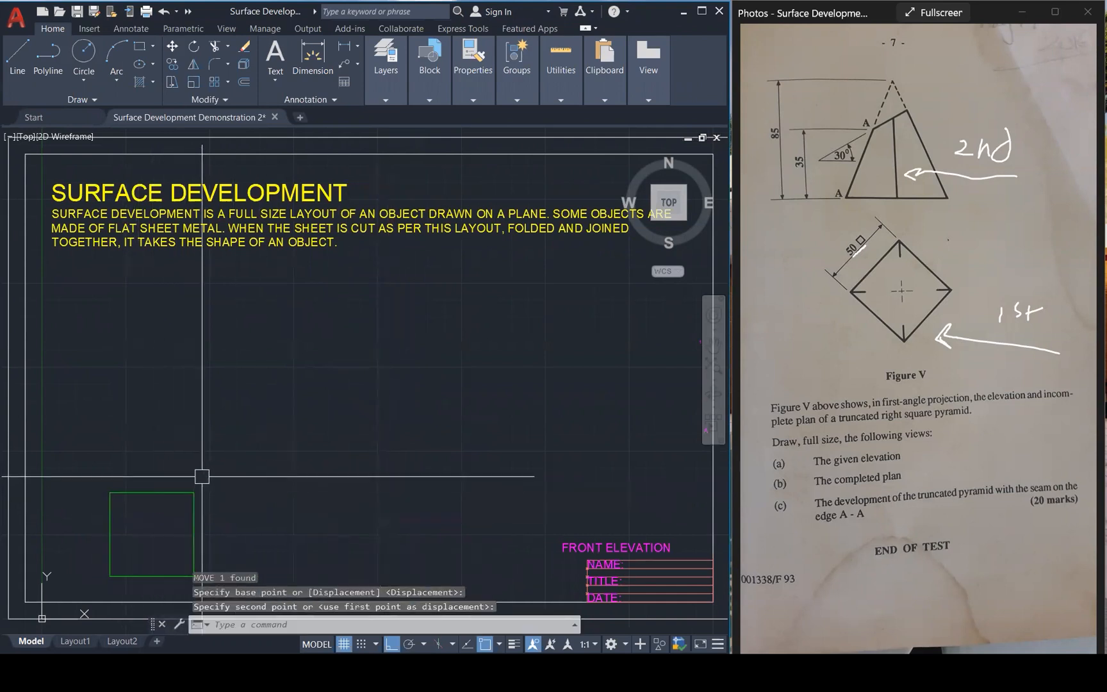
Rotate the square 45 degrees about the midpoint of its upper edge so it stands on a corner.
key(Escape)
text(ro)
key(Return)
click(194, 513)
key(Return)
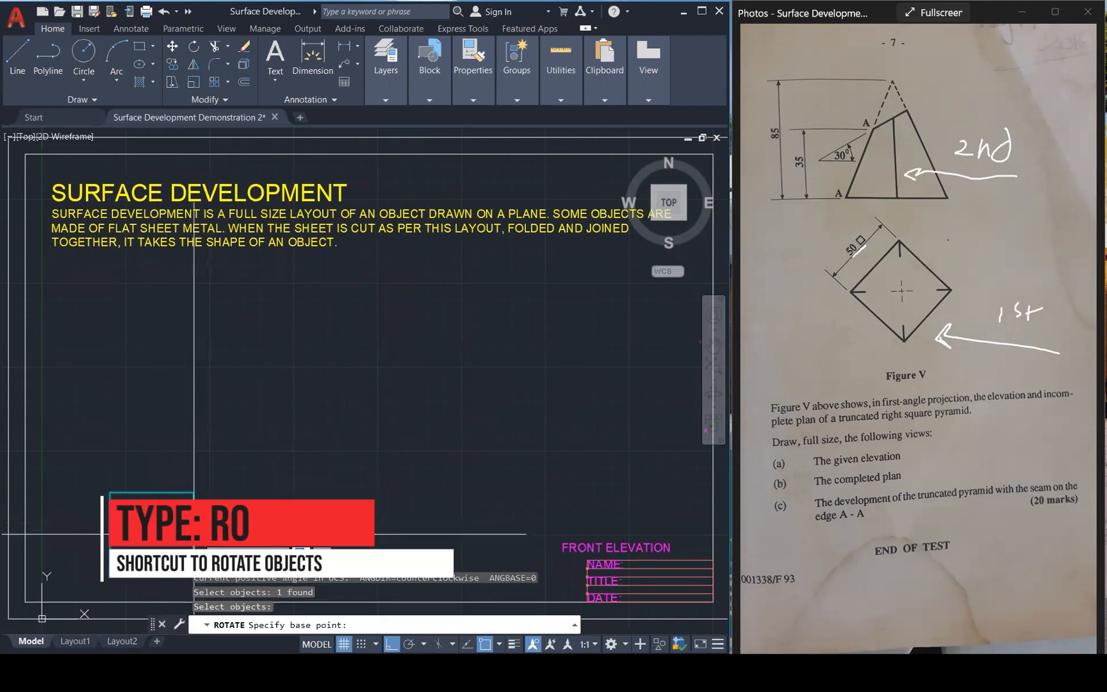
click(152, 467)
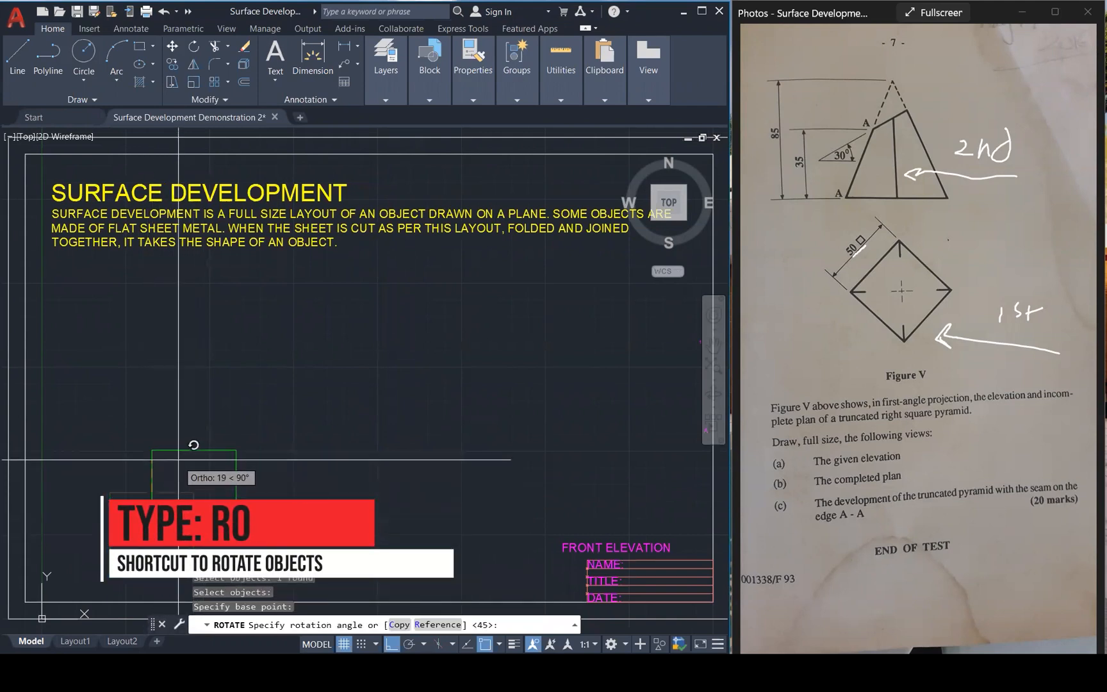
key(Return)
key(Escape)
key(Escape)
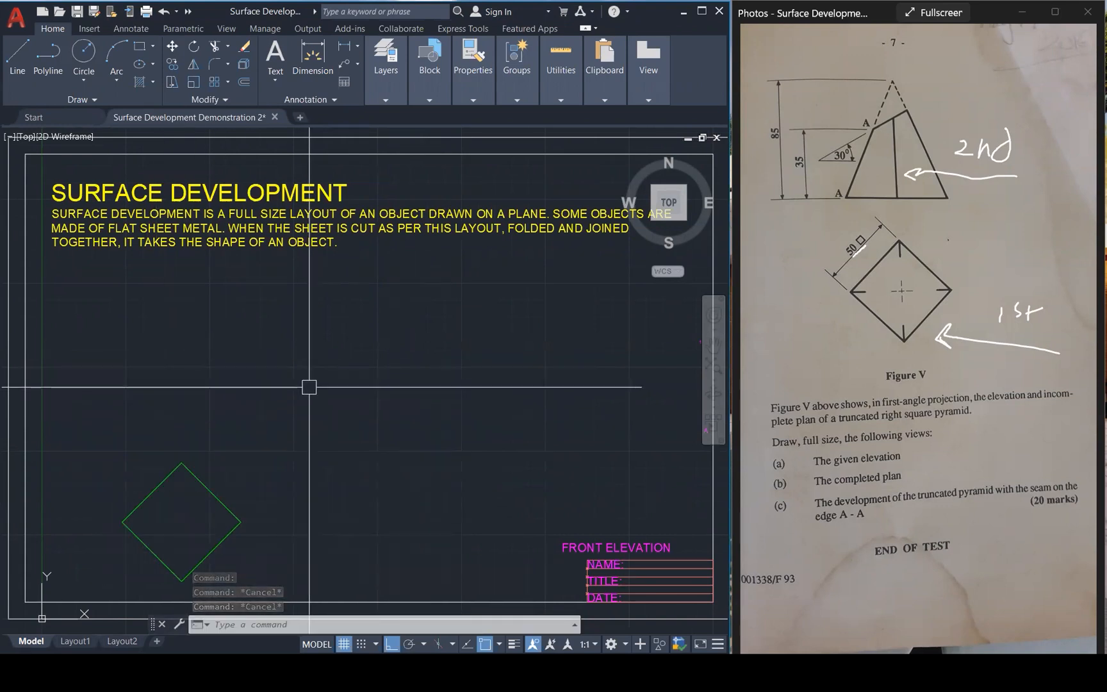
Draw the horizontal and vertical diagonals of the rotated square with the Line command, joining its opposite corners.
text(l)
key(Return)
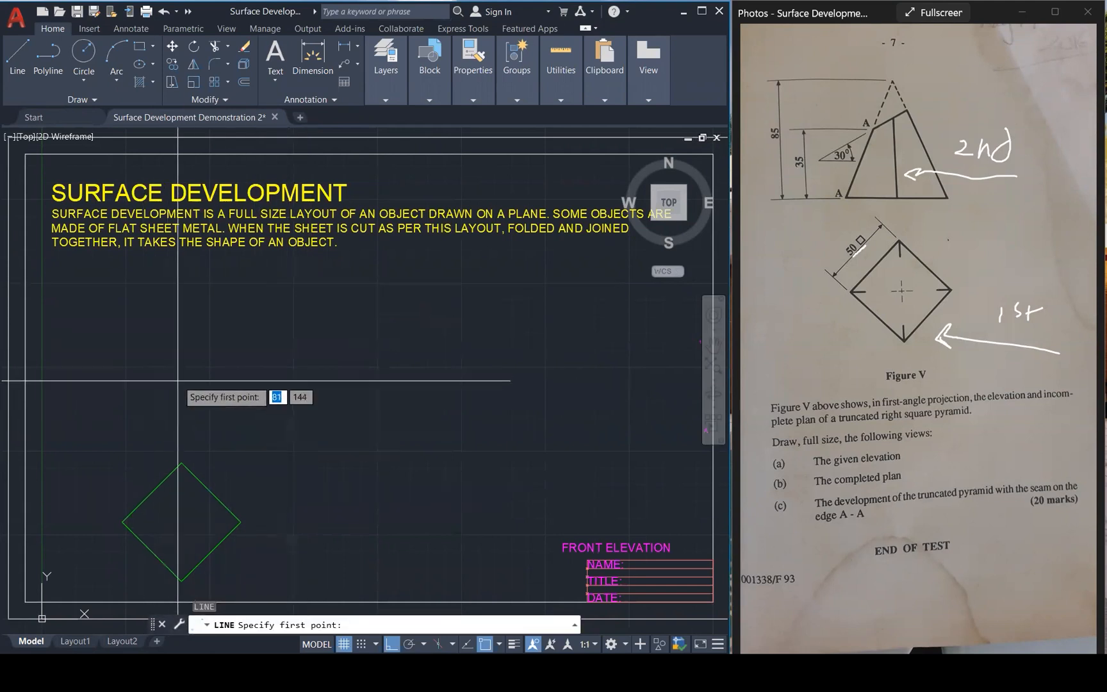
click(122, 522)
click(241, 521)
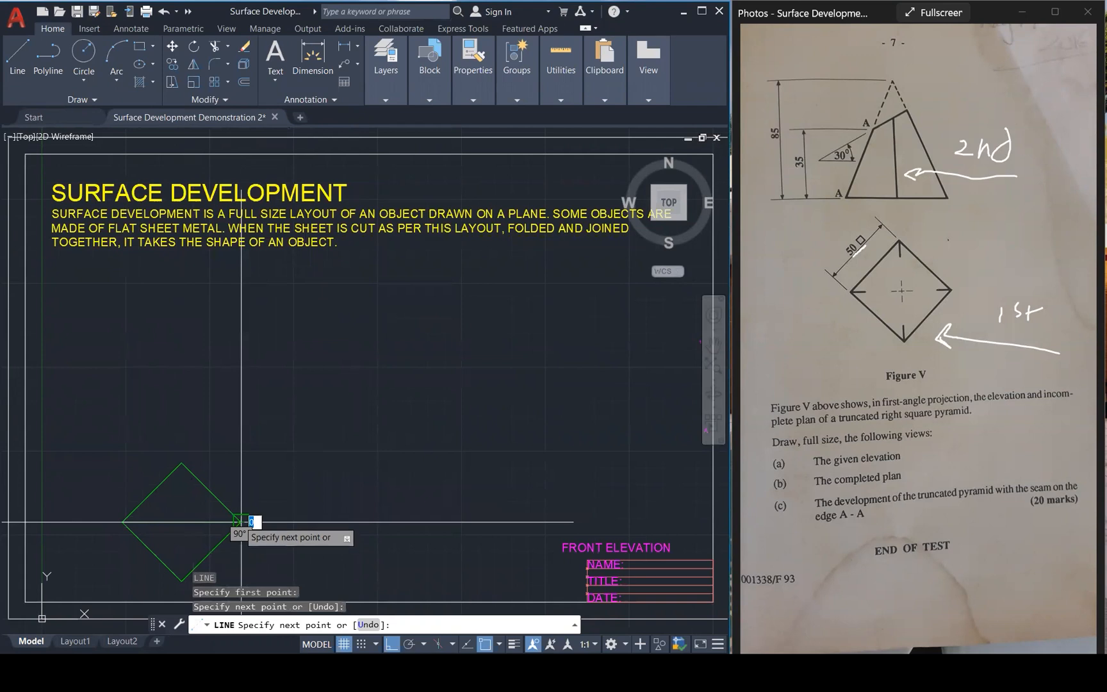
key(Return)
key(Return)
click(182, 462)
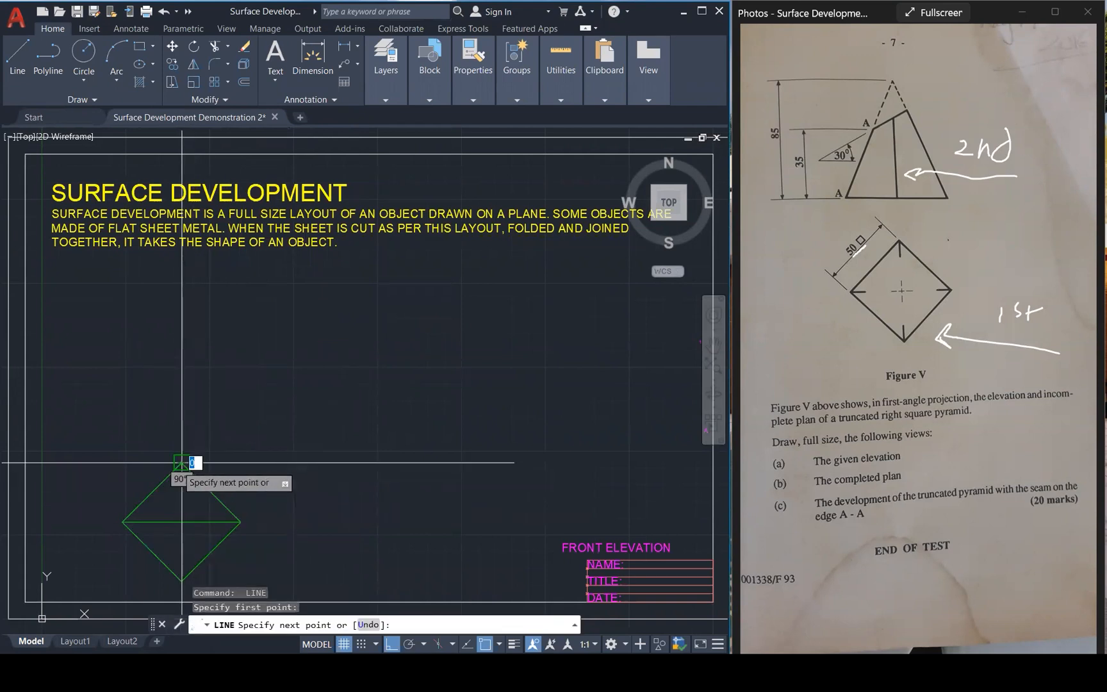
click(182, 581)
key(Escape)
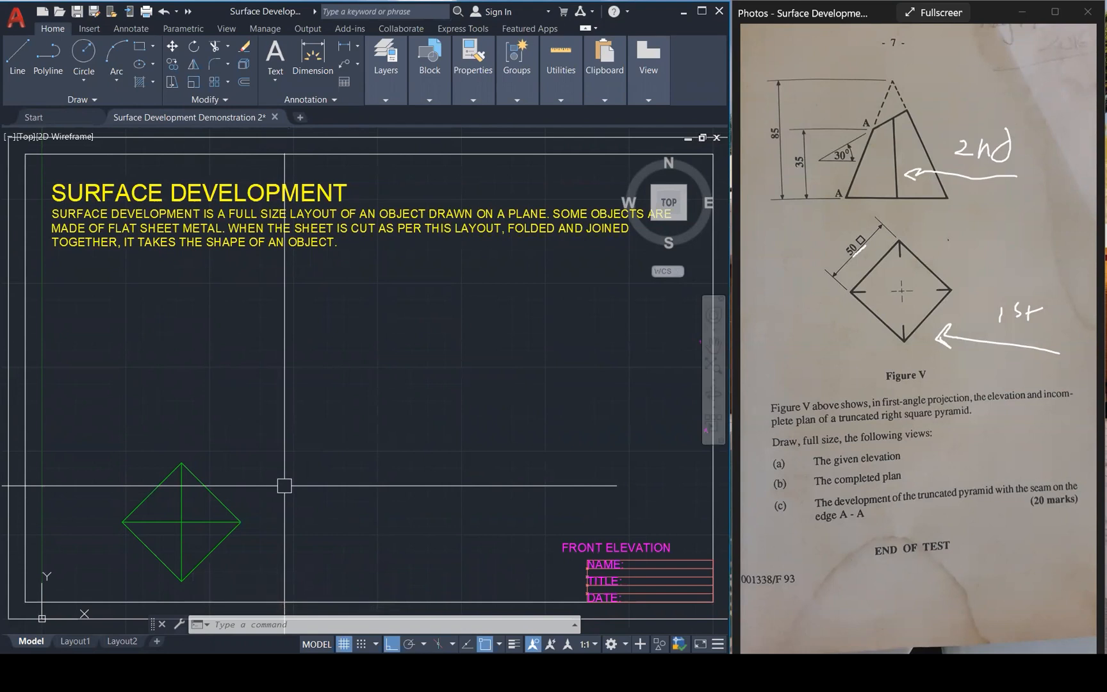
Draw a horizontal line through the square's upper corner and stretch its left end to the inner sheet border.
key(Return)
click(181, 464)
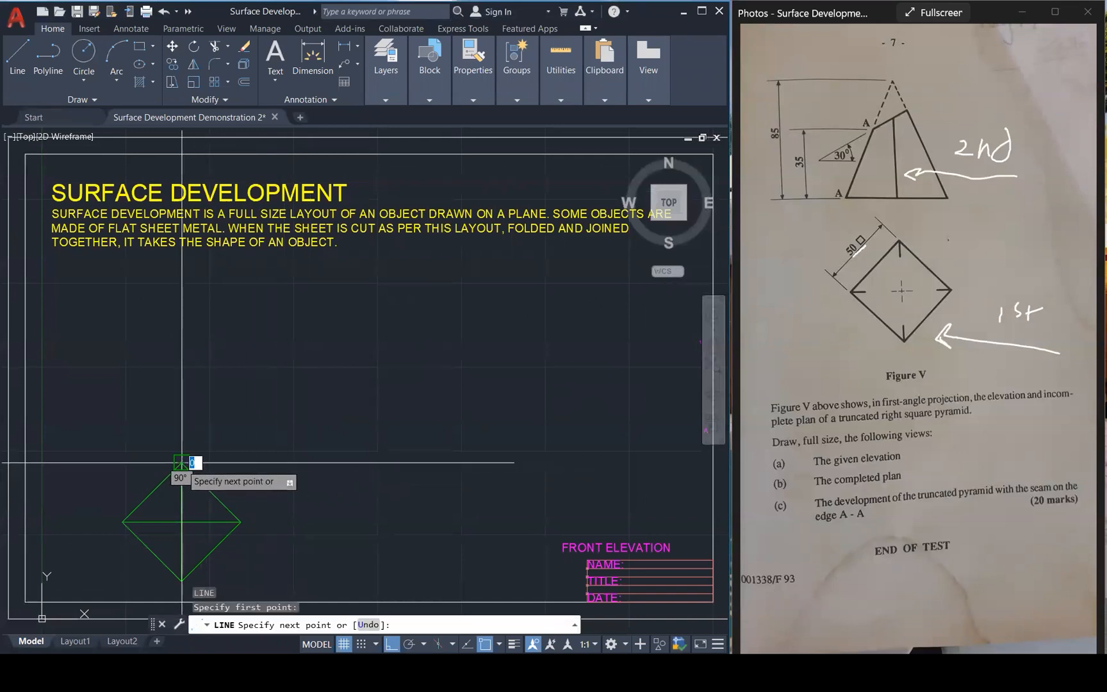
click(438, 463)
key(Escape)
click(326, 463)
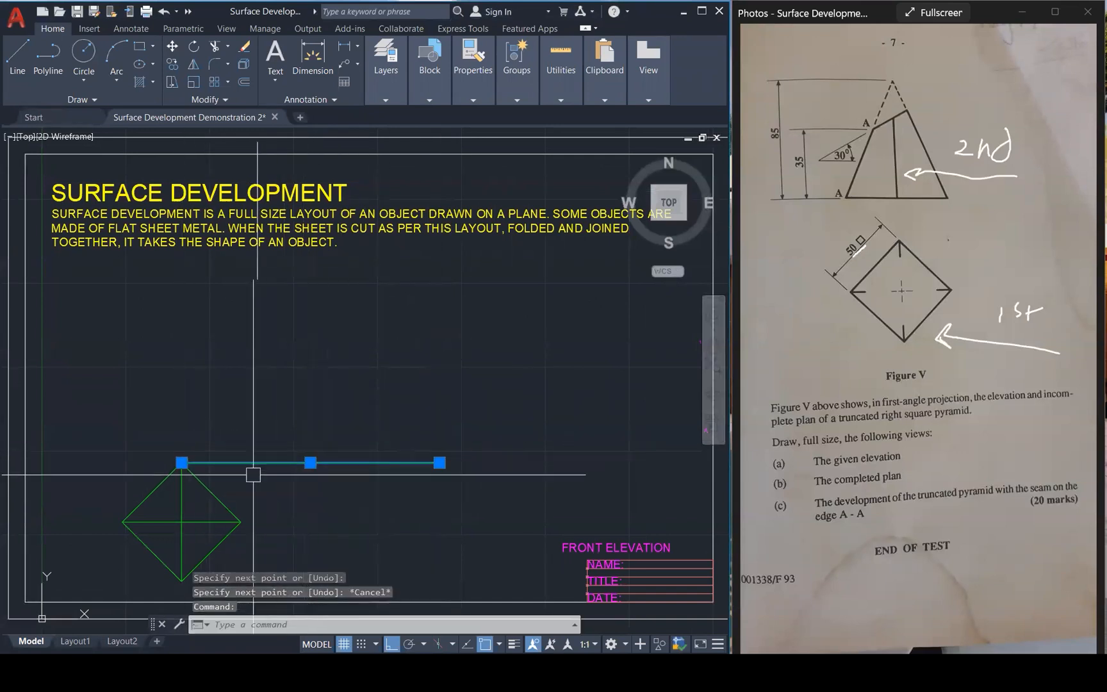
click(181, 462)
click(23, 462)
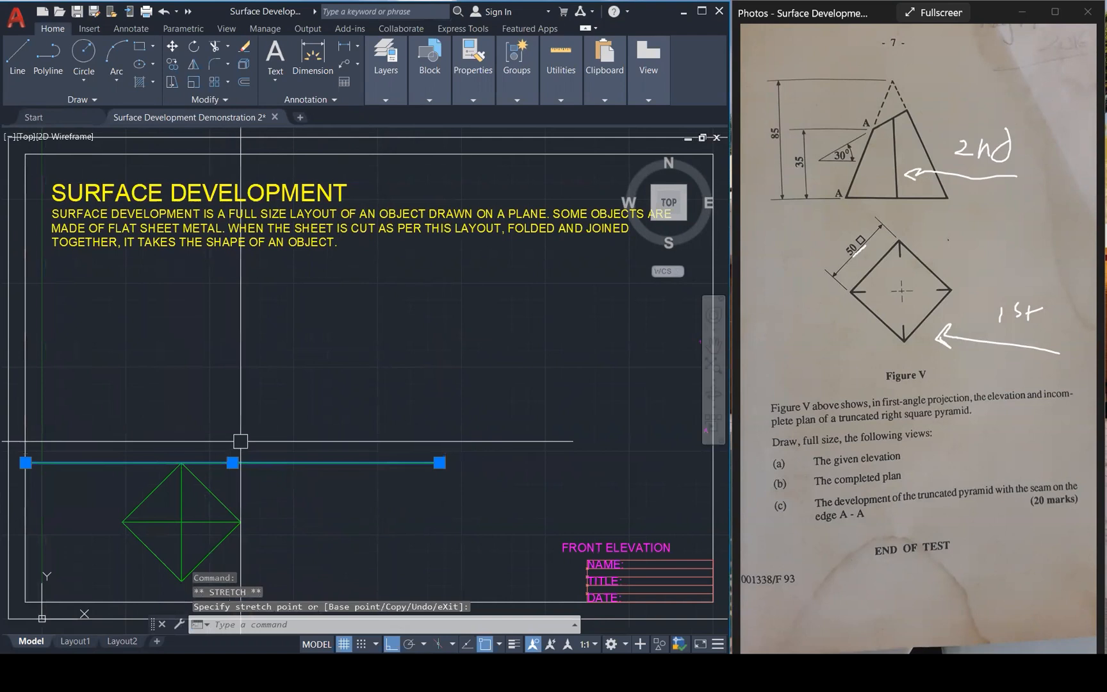
key(Escape)
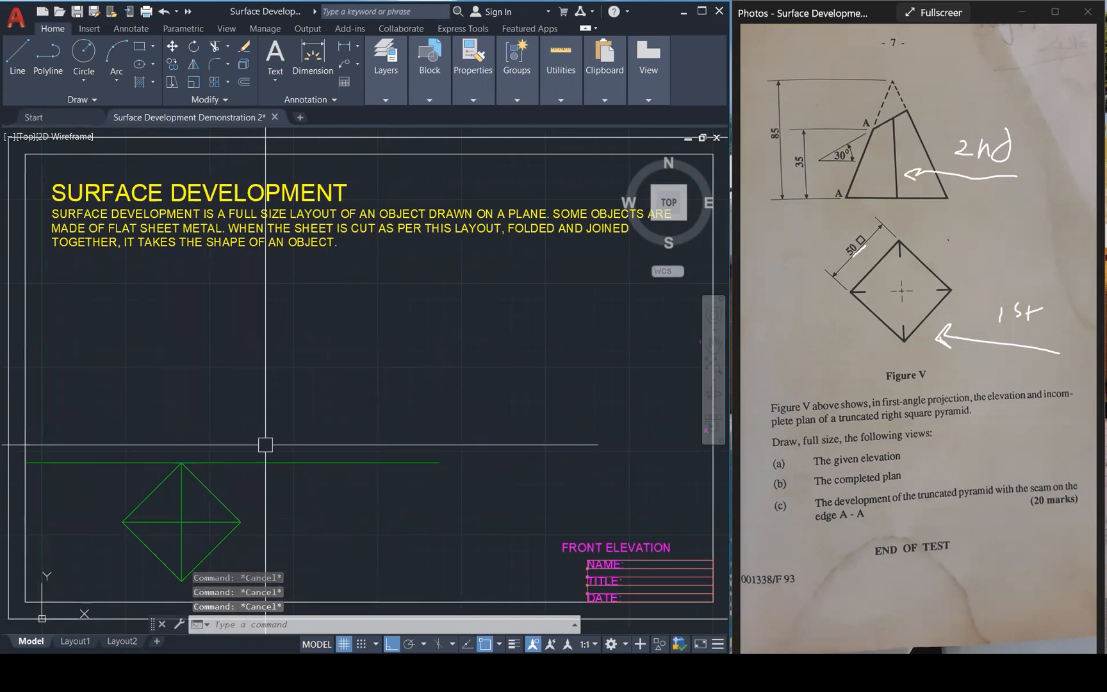
Offset the horizontal line upward twice at a spacing of 10.
key(Return)
text(10)
key(Return)
click(276, 462)
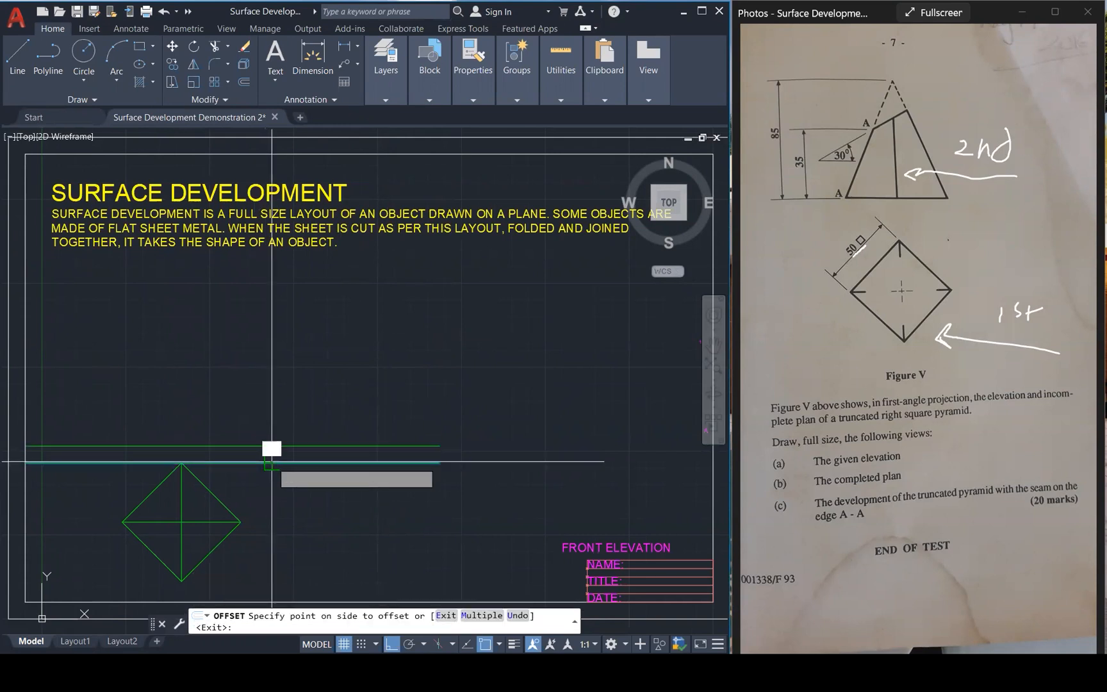
click(283, 408)
click(262, 450)
click(283, 383)
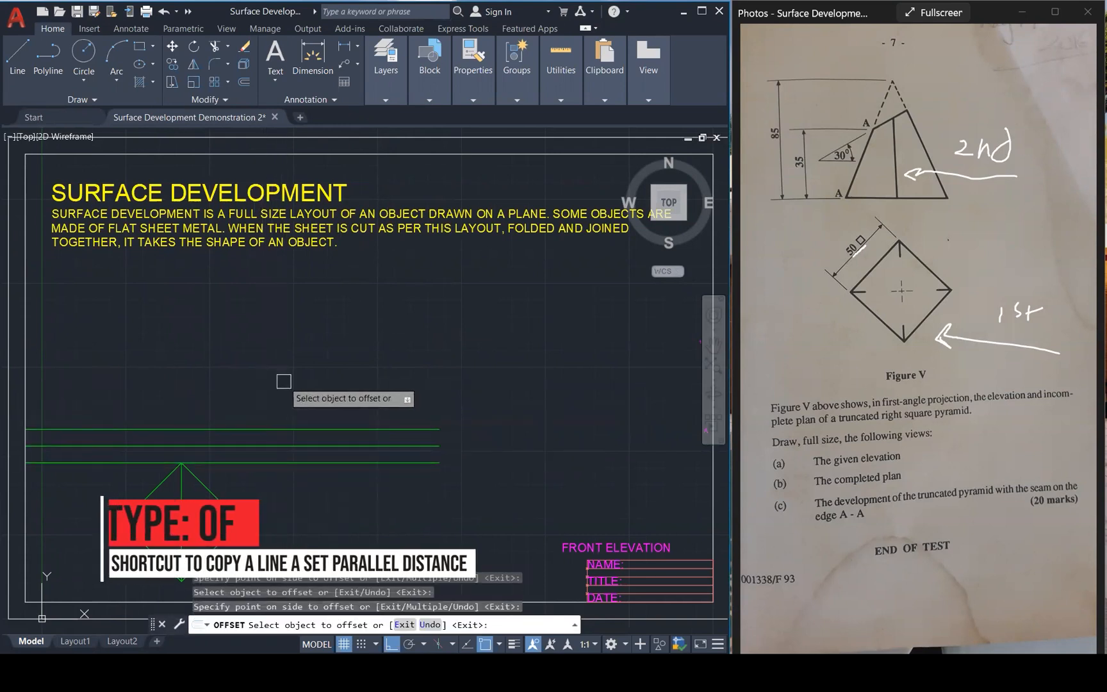
key(Escape)
Put the middle of the three horizontal lines on layer 0.
click(259, 447)
mouse_move(392, 79)
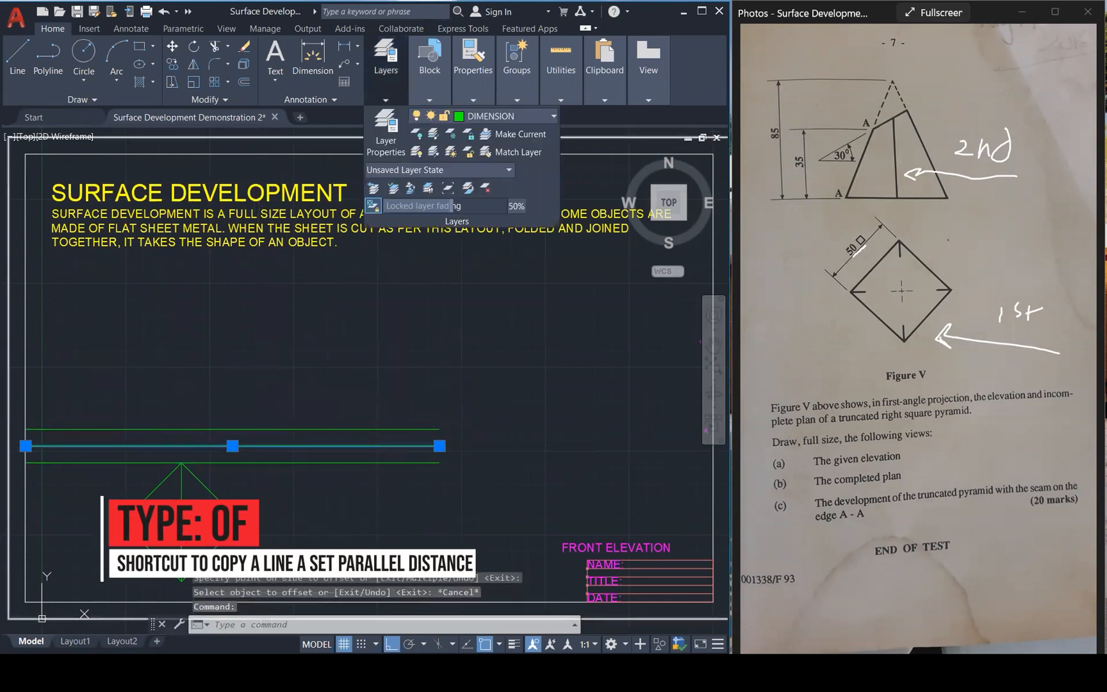
click(493, 116)
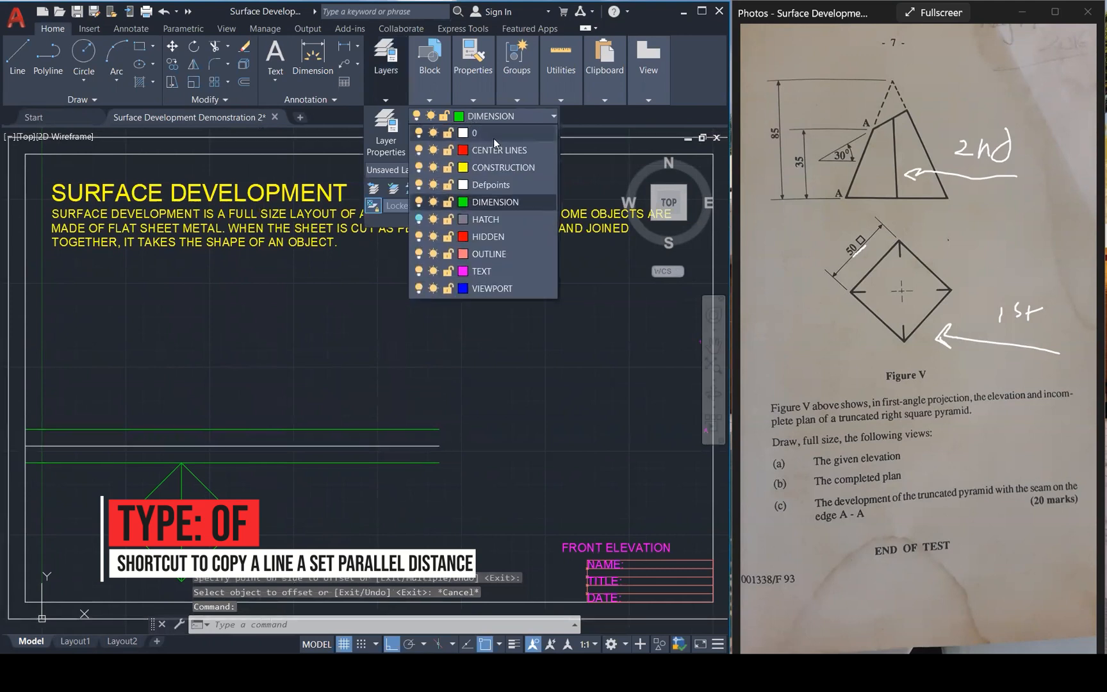
click(494, 138)
key(Escape)
key(Escape)
key(Escape)
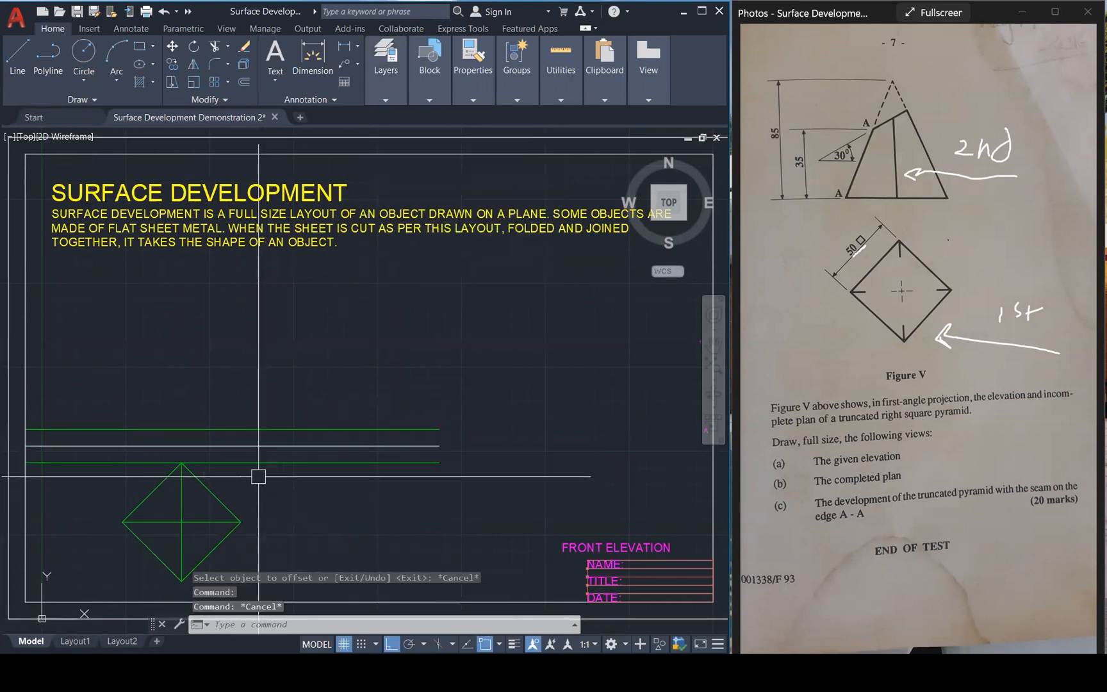
click(241, 432)
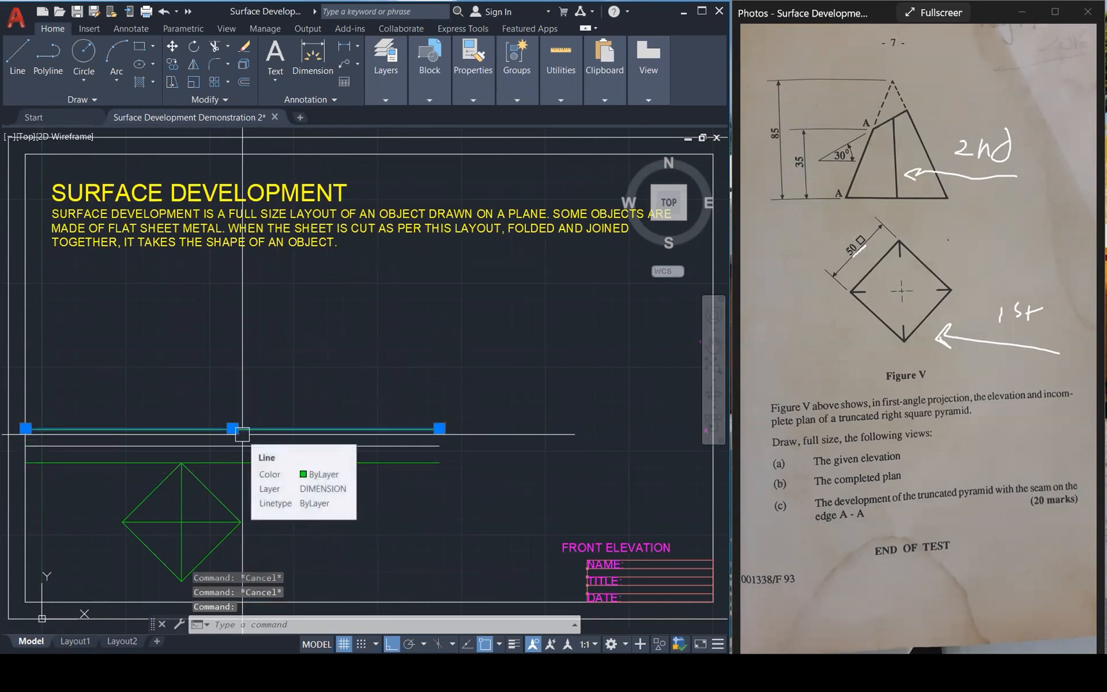
key(Escape)
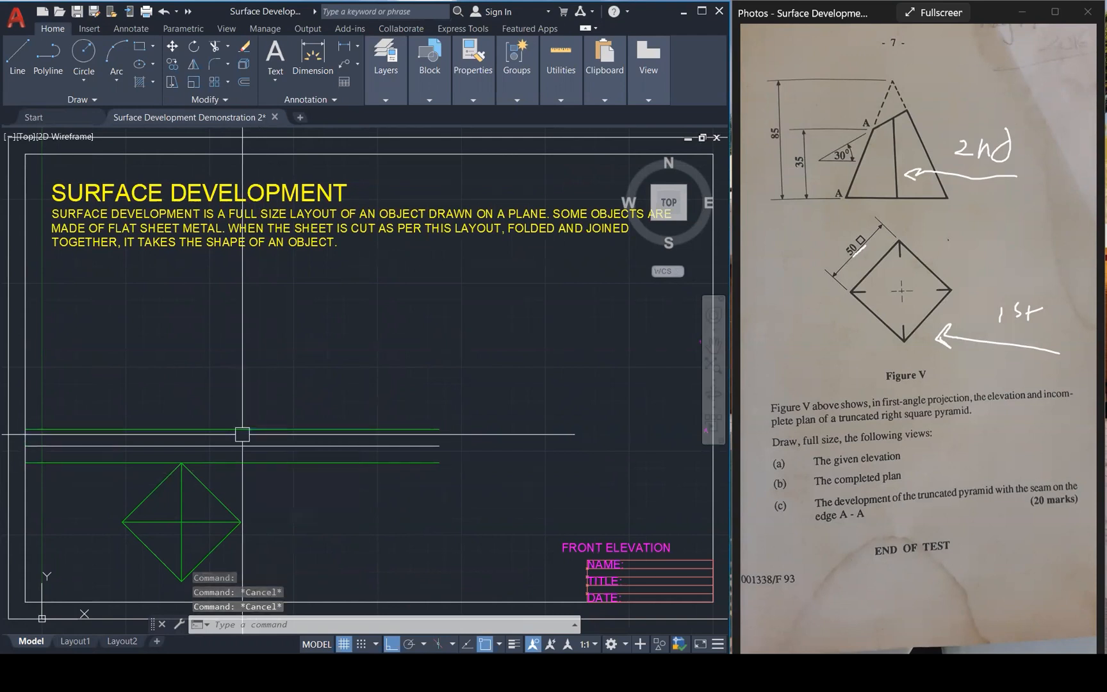
Draw vertical projection lines from the square's right and left corners up to the uppermost horizontal line.
text(l)
key(Return)
click(243, 521)
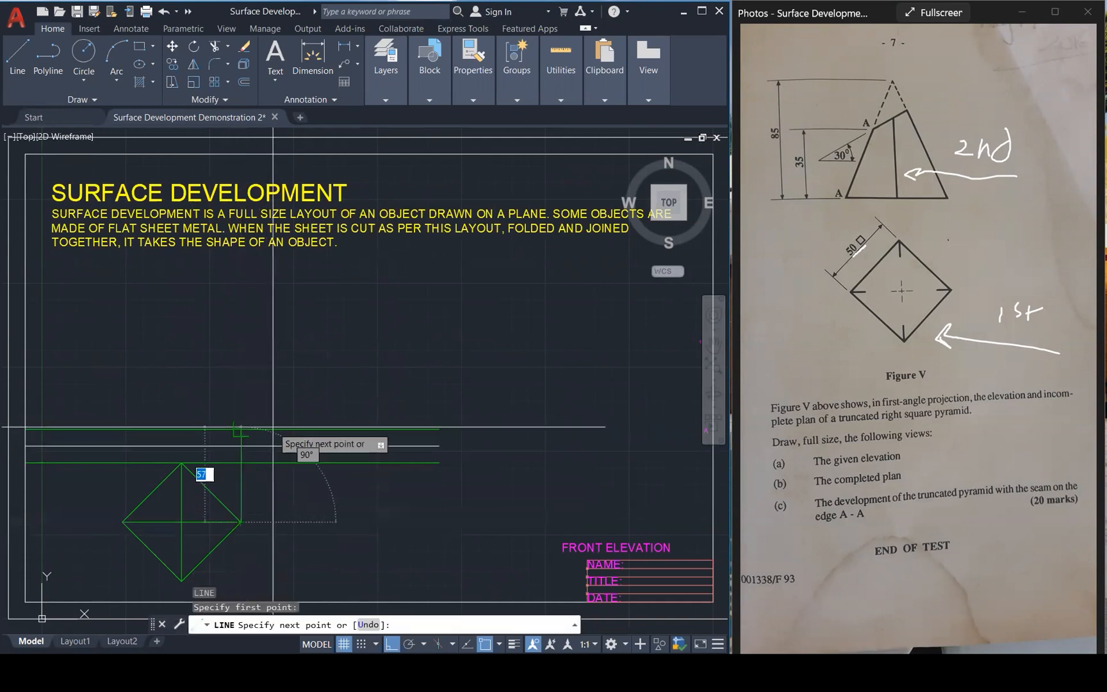
click(241, 428)
key(Return)
key(Return)
click(122, 521)
click(122, 429)
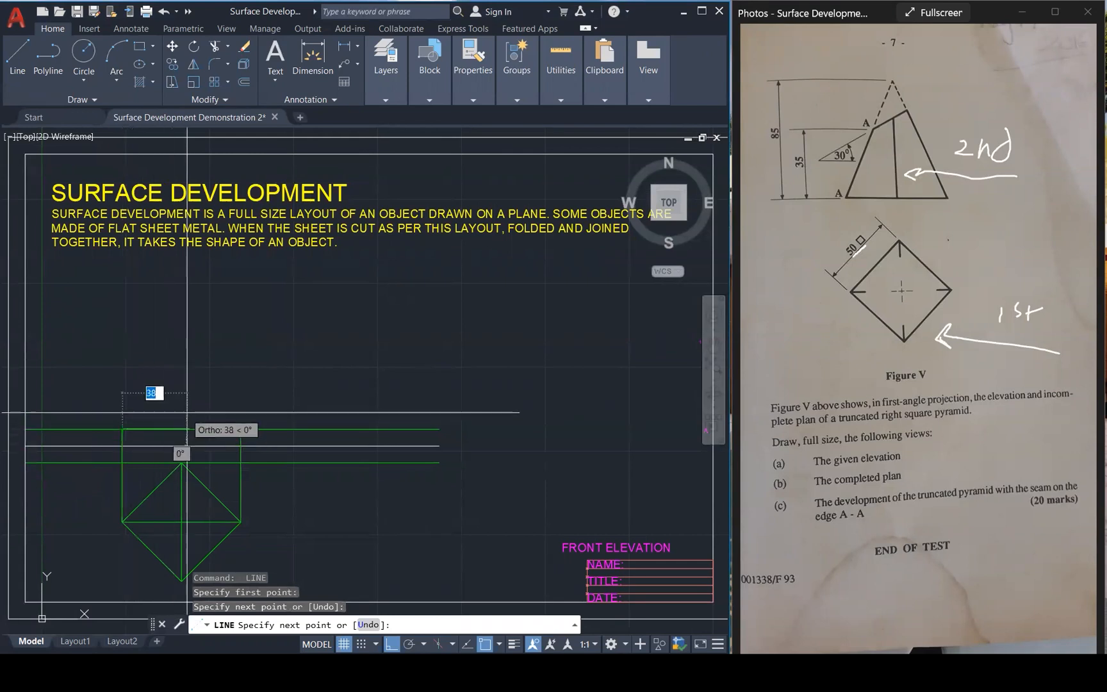
key(Escape)
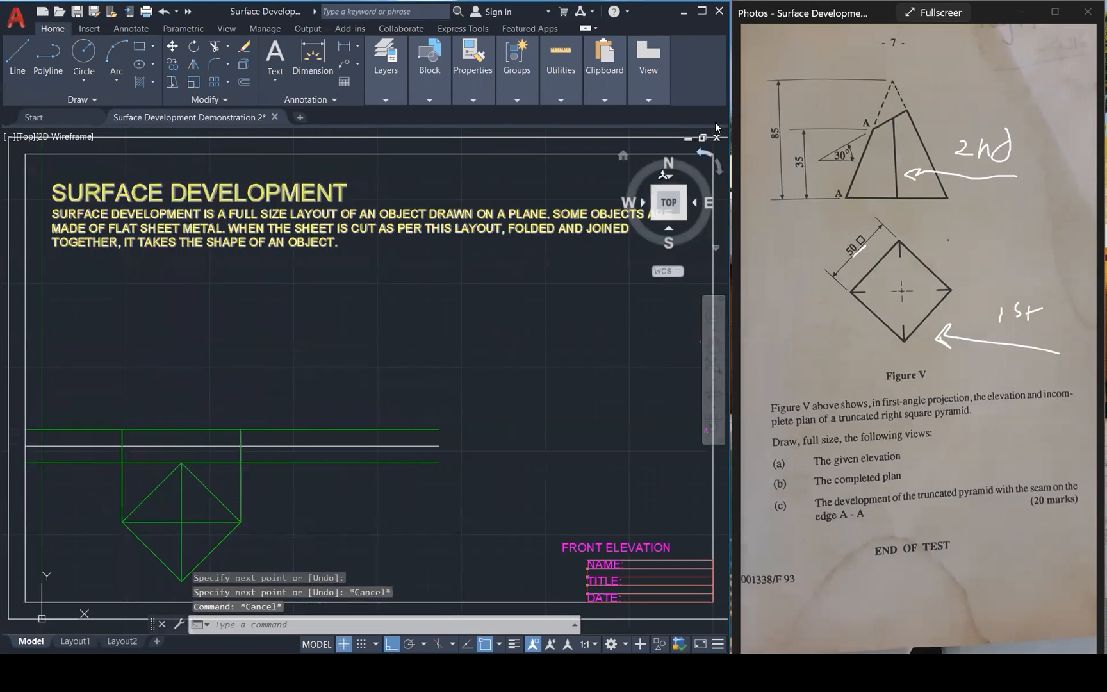
Clear the old marks on the exam question and circle its 85, 35 and 30° dimensions in red.
click(714, 123)
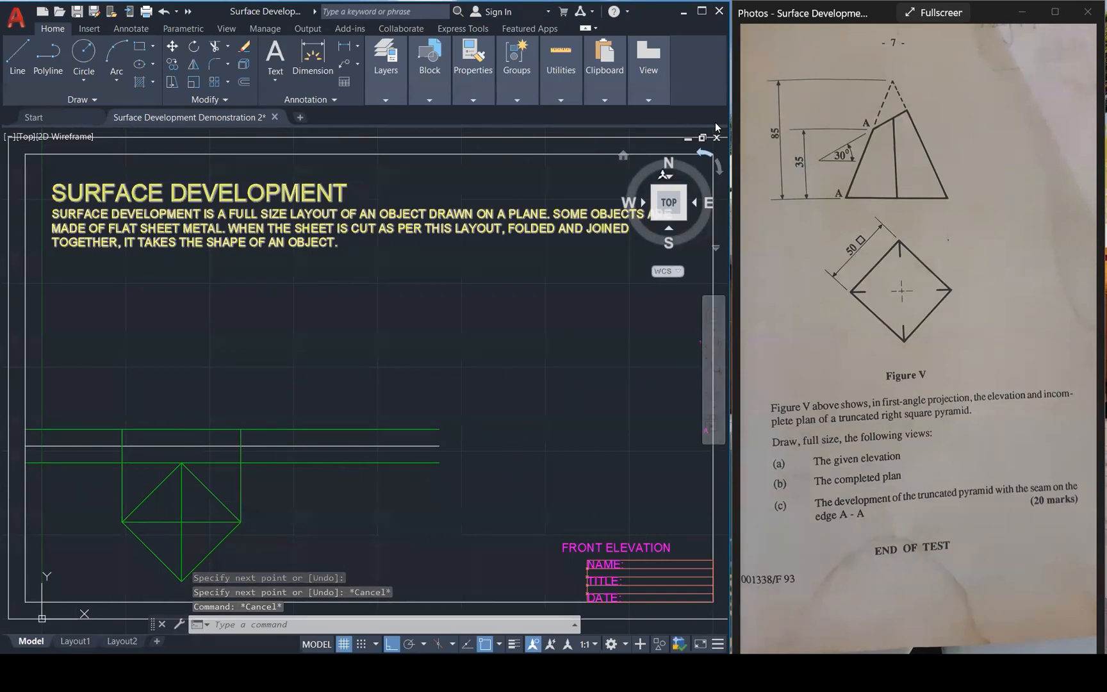
click(715, 122)
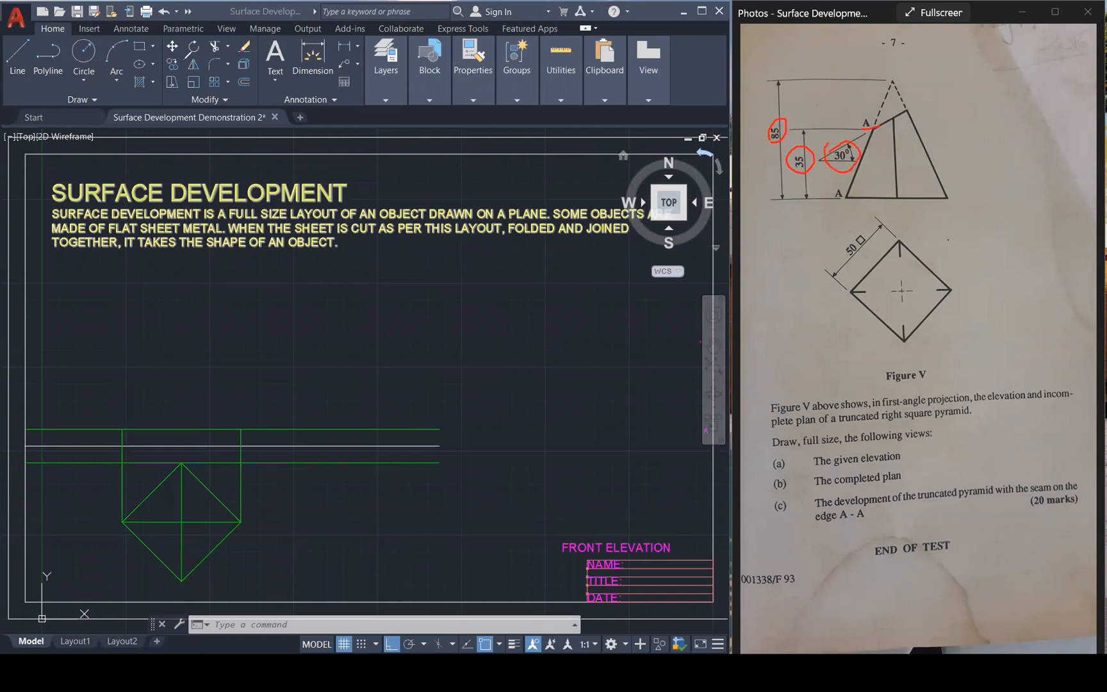
Offset the elevation's base line upward by 85 to set the height of the pyramid's apex.
click(164, 424)
text(o)
key(Return)
text(85)
key(Return)
click(179, 428)
click(255, 289)
key(Escape)
key(Escape)
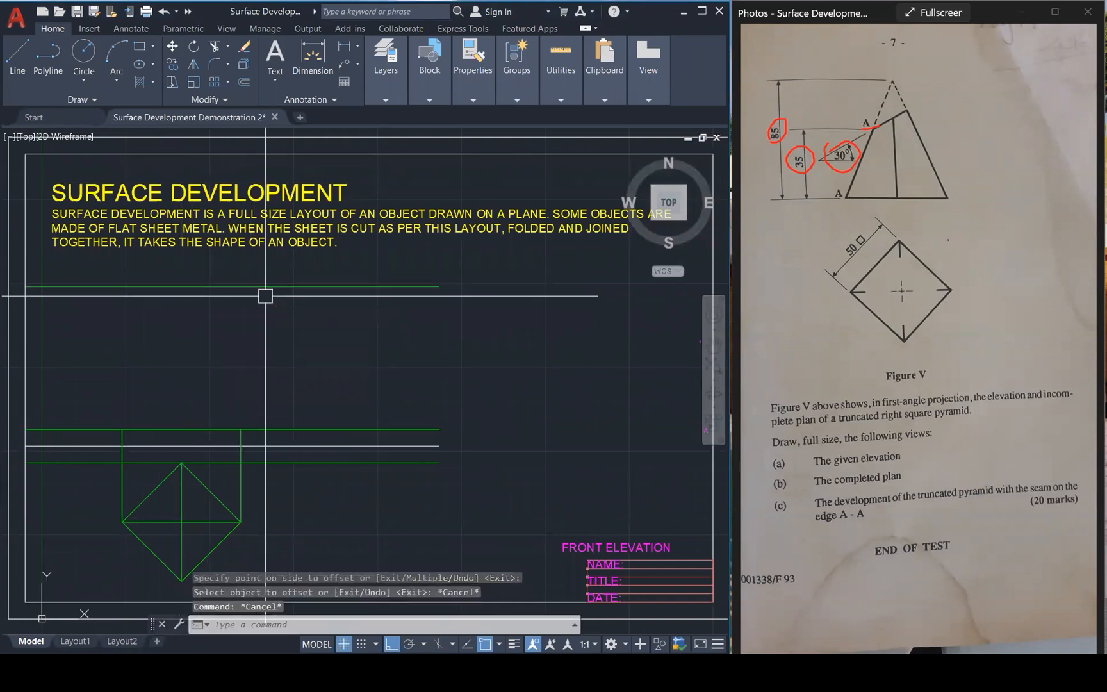
Offset the elevation's base line upward by 35 to mark the height of point A.
key(Return)
key(Return)
click(212, 429)
click(213, 381)
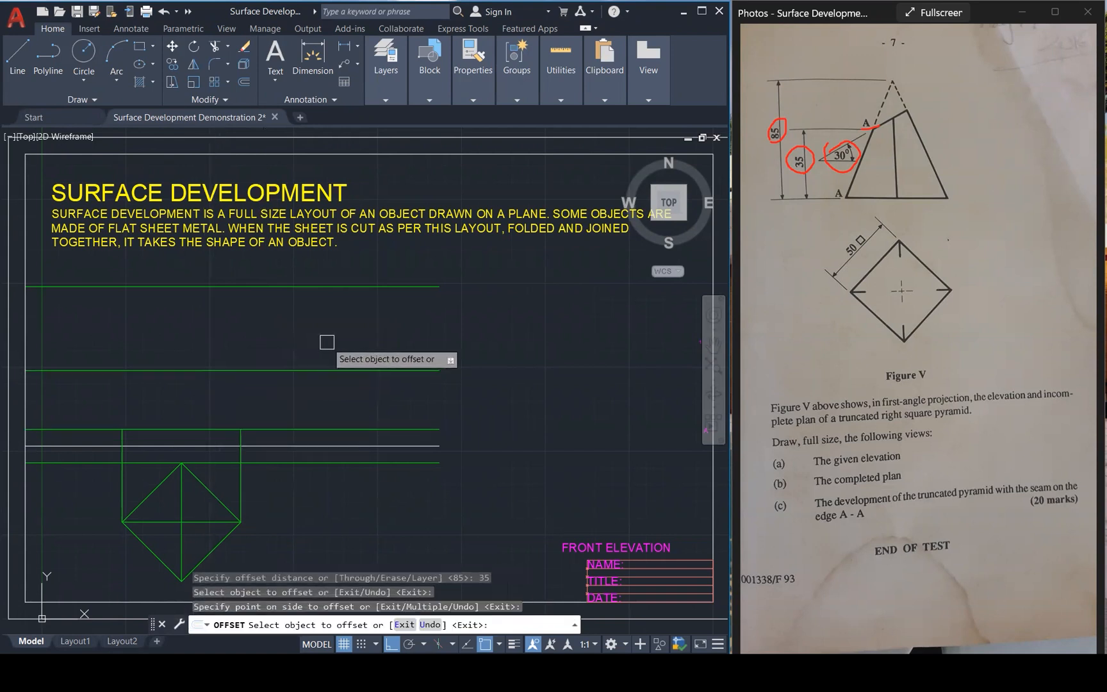
key(Escape)
key(Escape)
key(Escape)
Draw the centre line from the plan's upper corner to the apex line and continue down to the right base corner as the right slanted edge.
text(l)
key(Return)
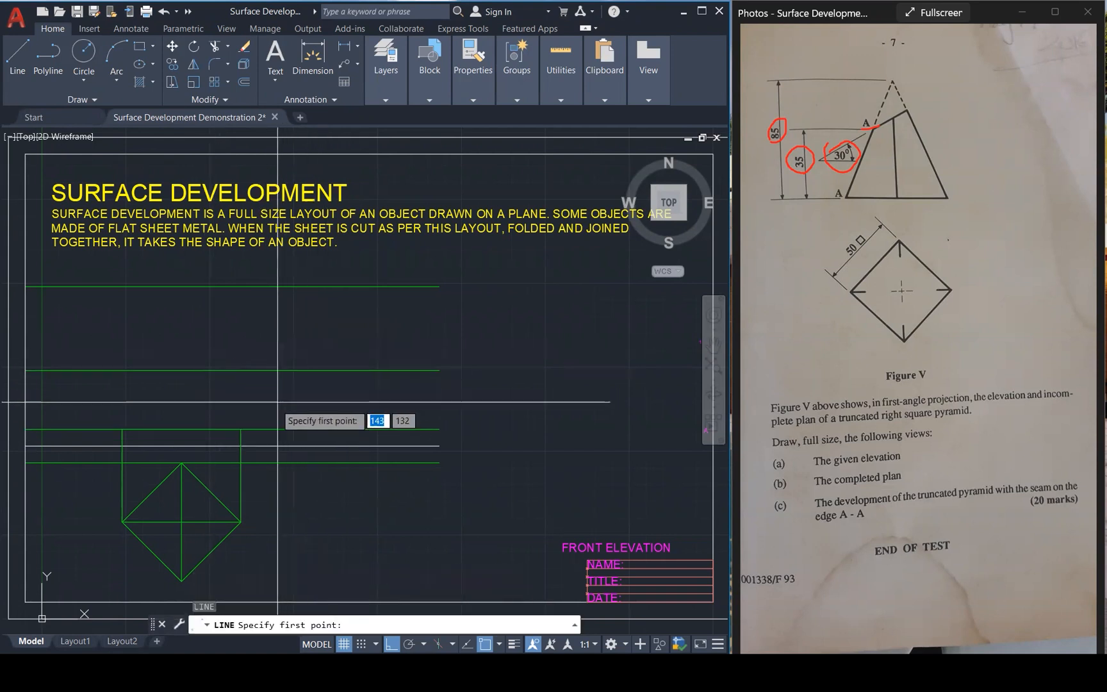
click(182, 463)
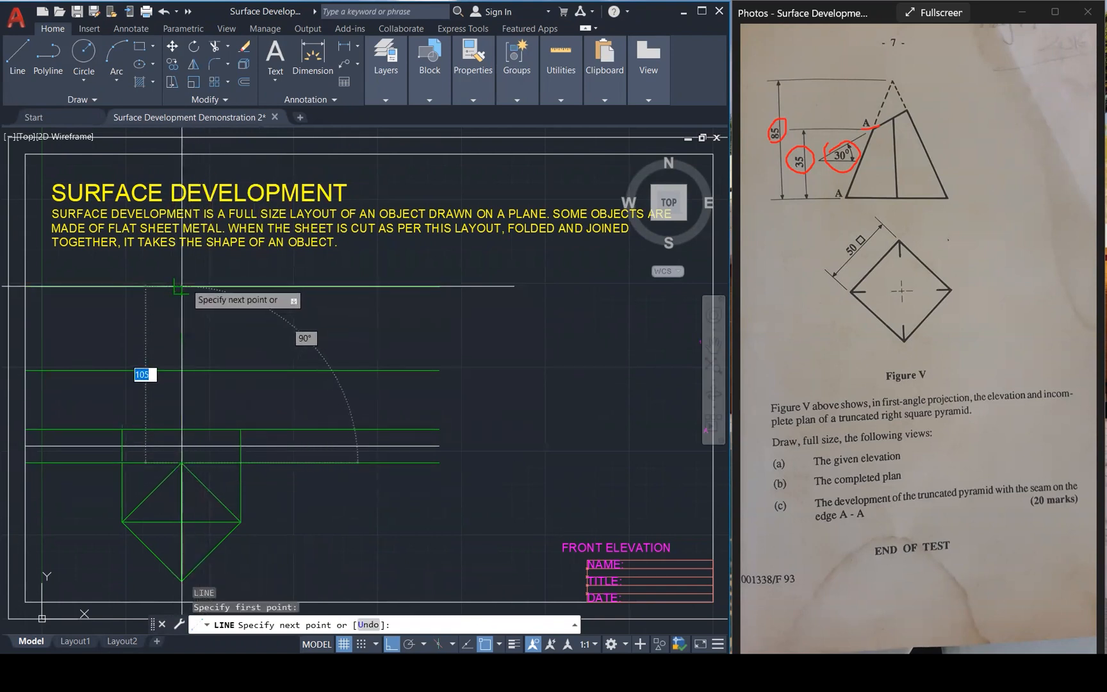
click(183, 287)
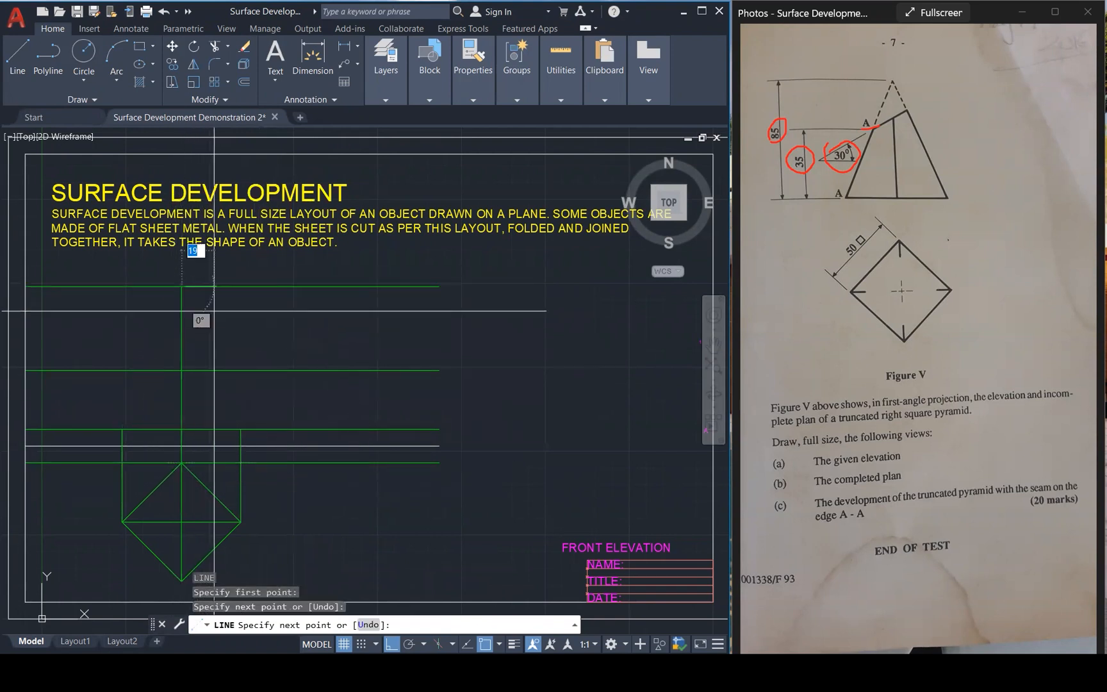
click(240, 410)
key(Escape)
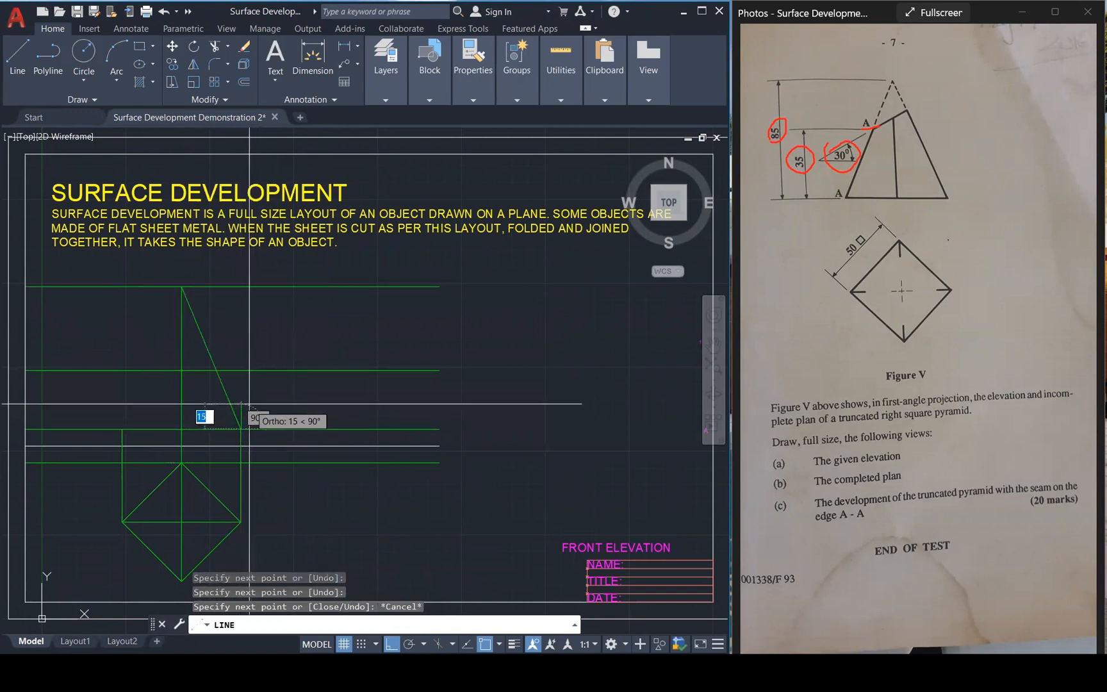
Draw the pyramid's left slanted edge from the left base corner to the apex.
key(space)
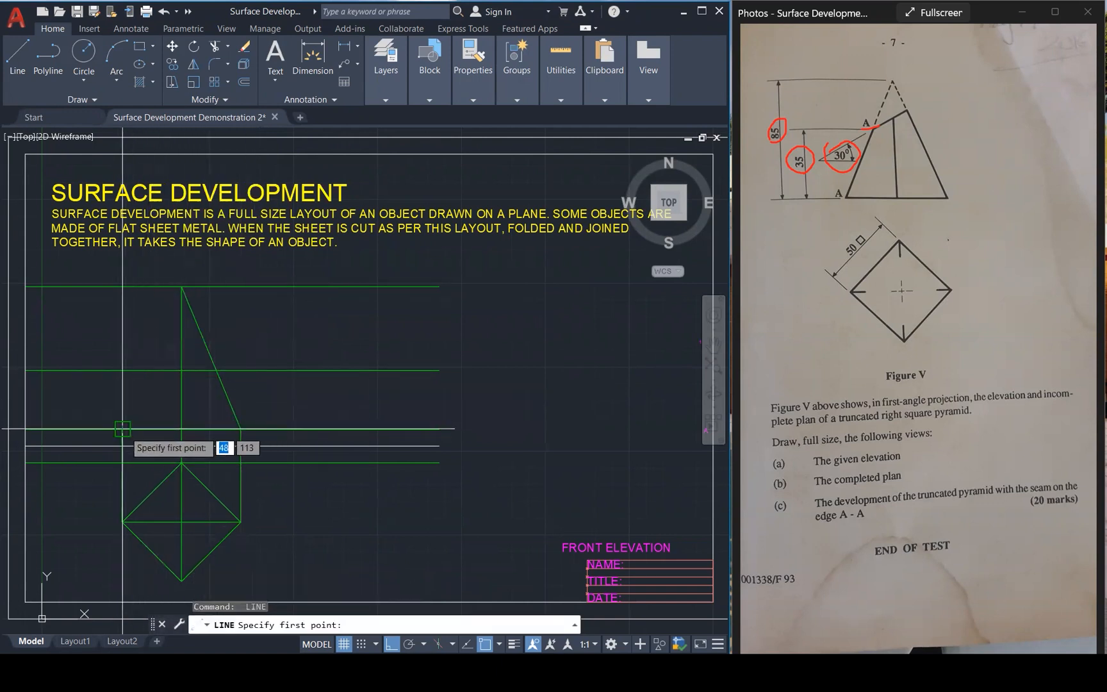
click(122, 429)
click(182, 287)
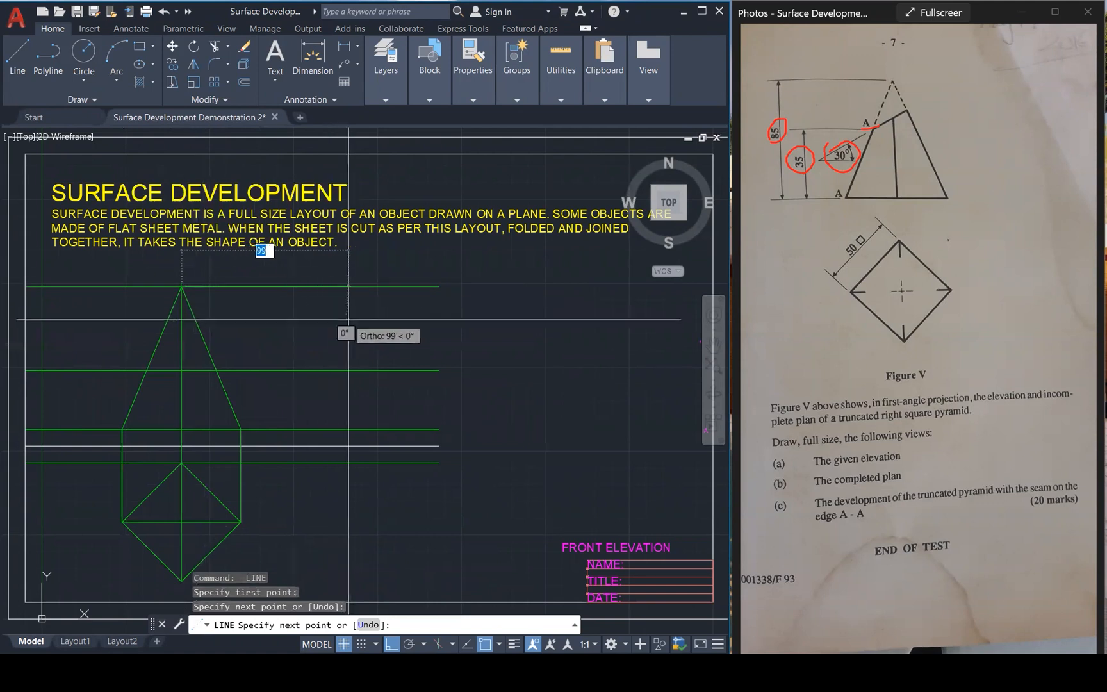
key(Escape)
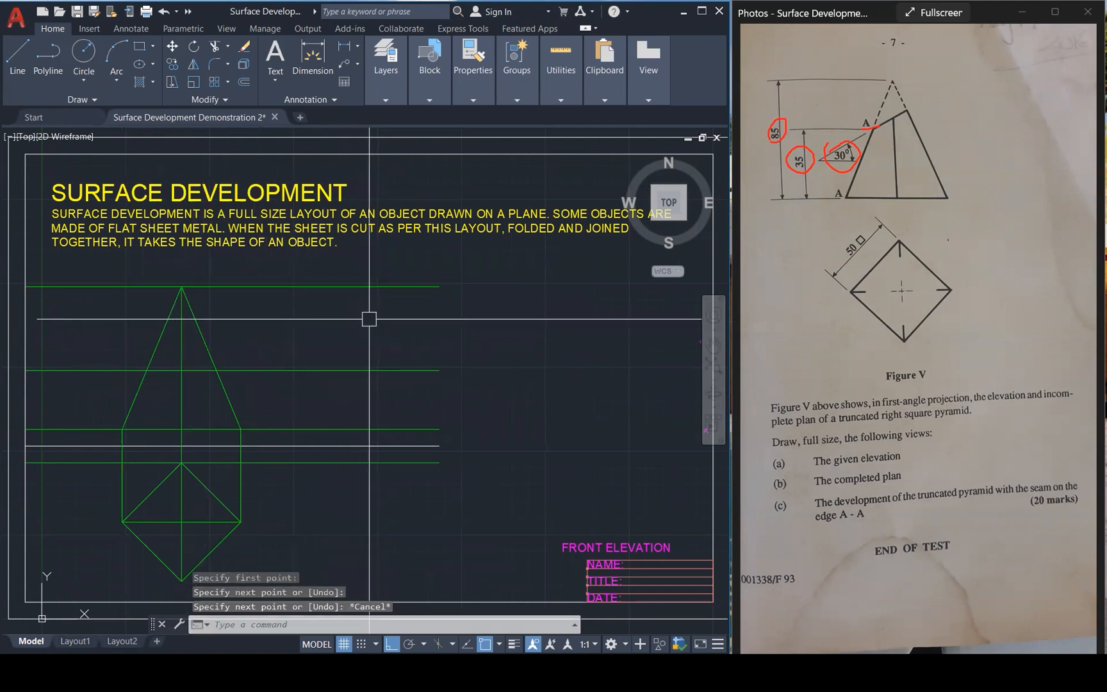
Trim the base line to both slanted edges with Fillet at radius 0 and delete the horizontal line through the plan's upper corner.
text(f)
key(Return)
click(233, 408)
click(222, 429)
key(Return)
click(203, 425)
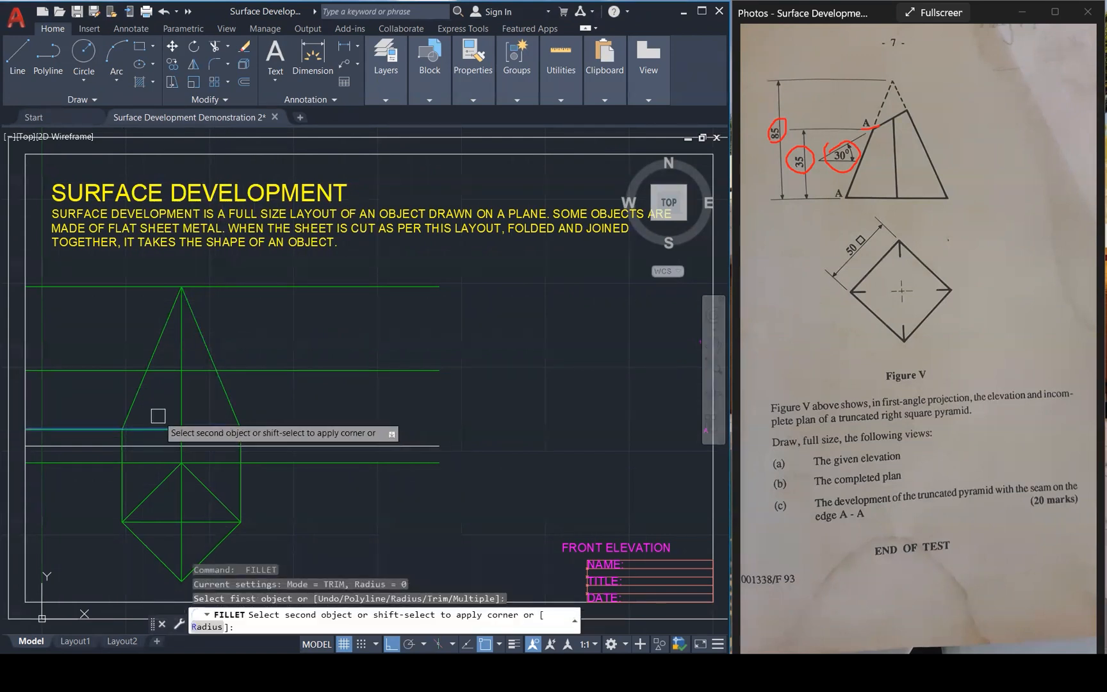
click(136, 396)
key(Escape)
key(Escape)
key(Escape)
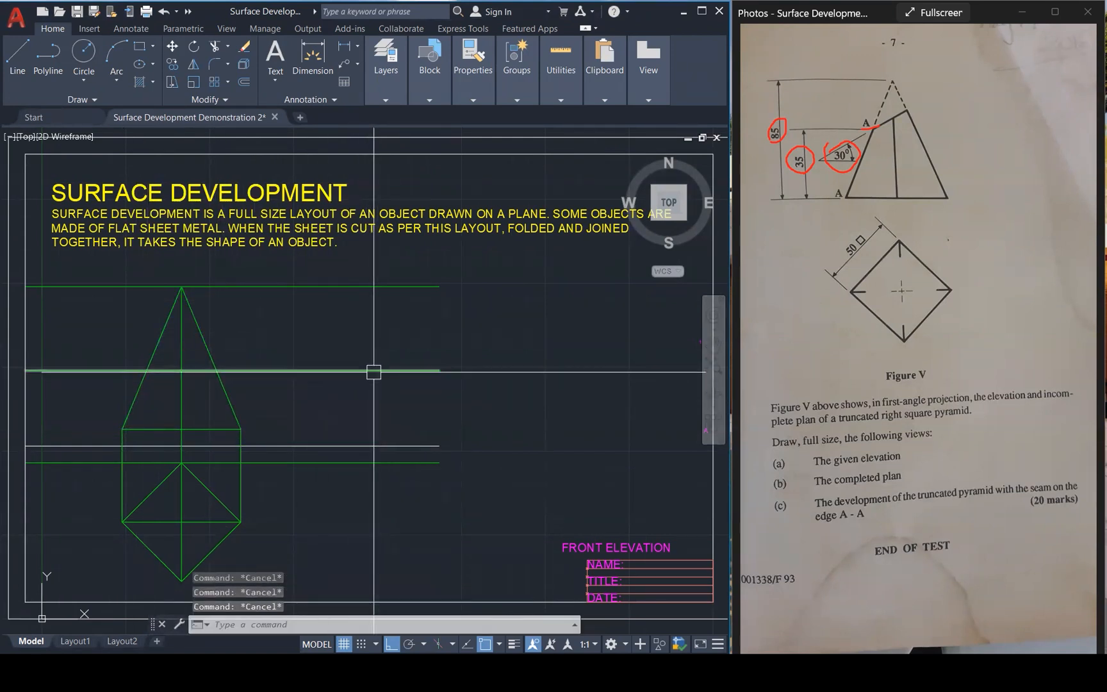
click(368, 461)
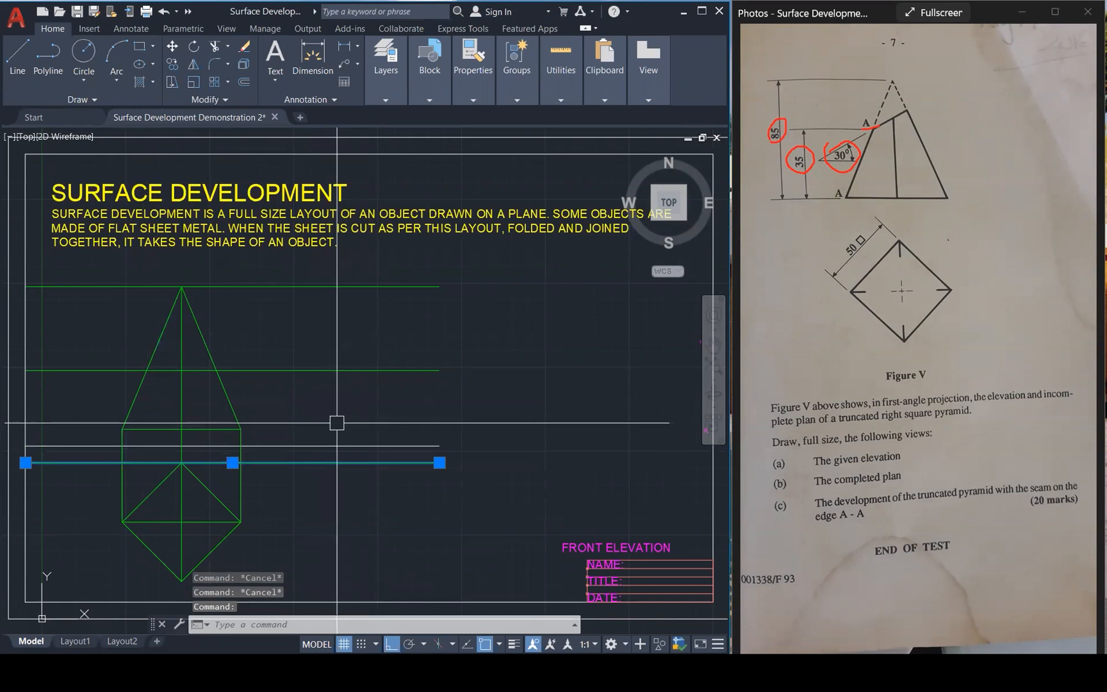
key(Delete)
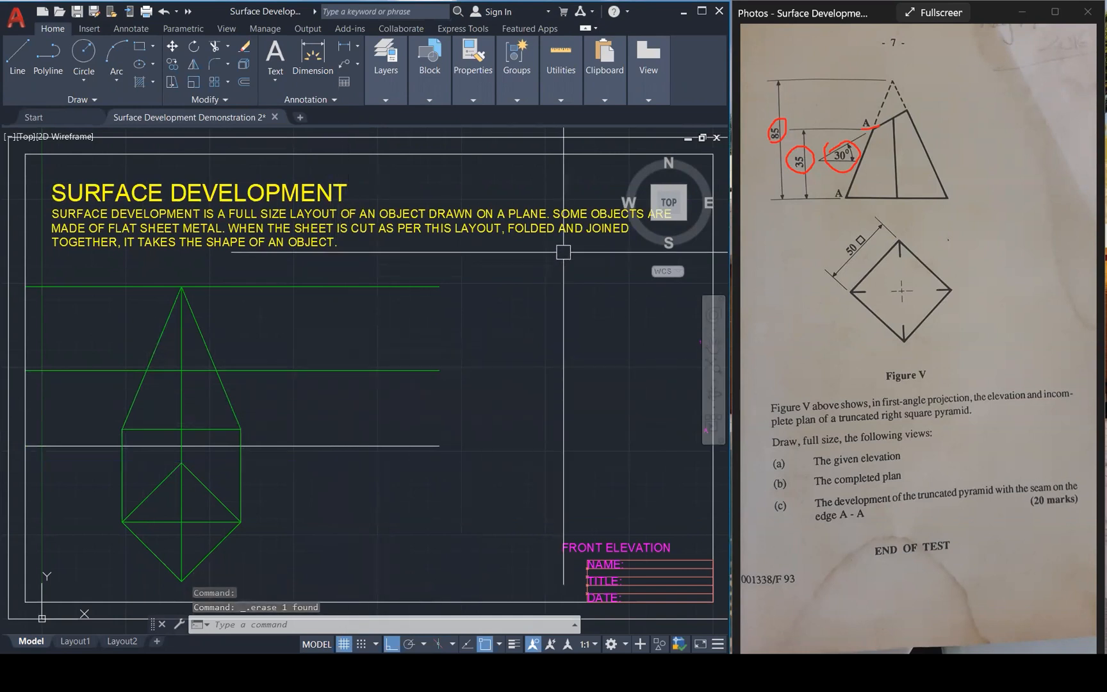
Draw the cutting line from point A on the left slanted edge at 30°, running past the right edge.
text(l)
key(Return)
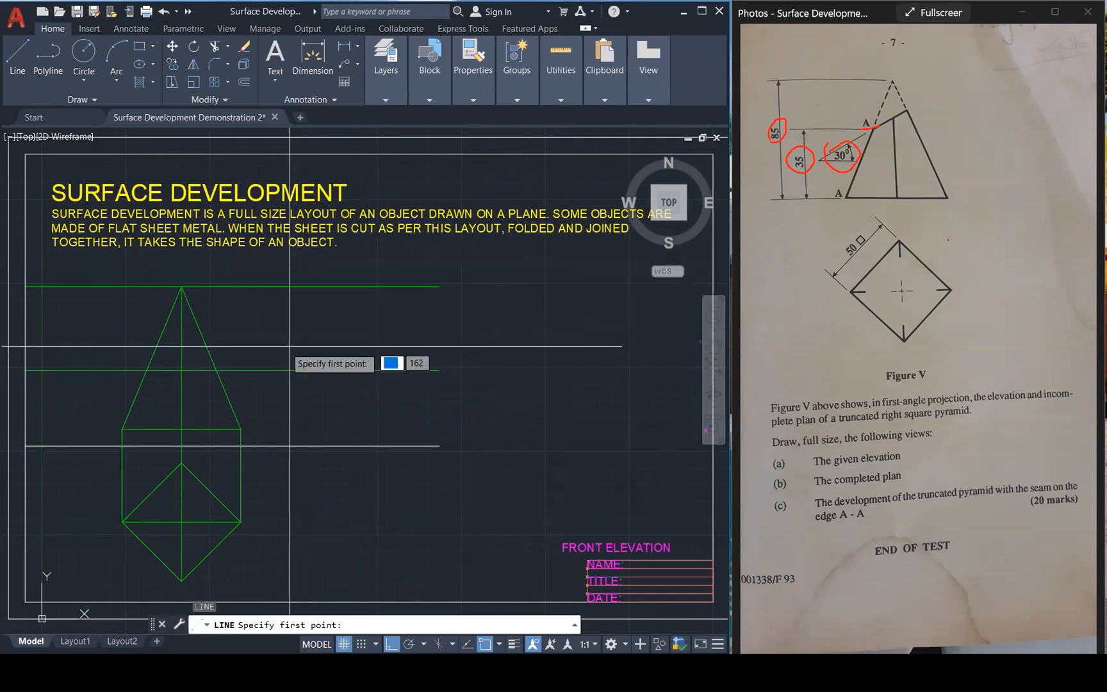
click(159, 373)
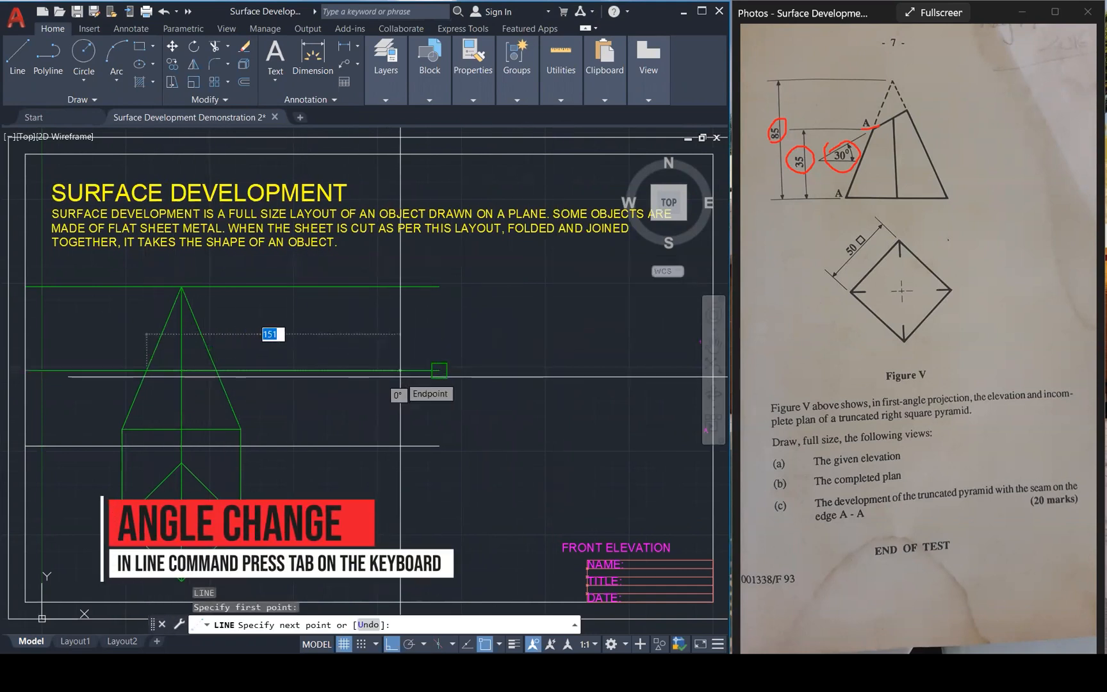
key(Tab)
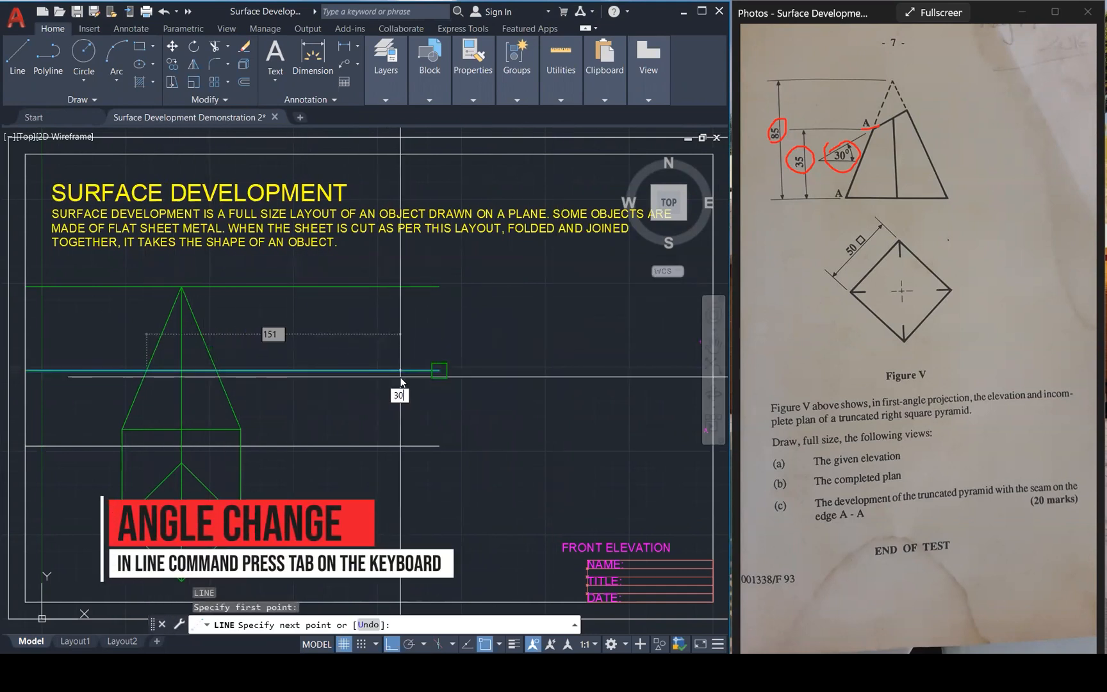
key(Return)
click(287, 337)
key(Escape)
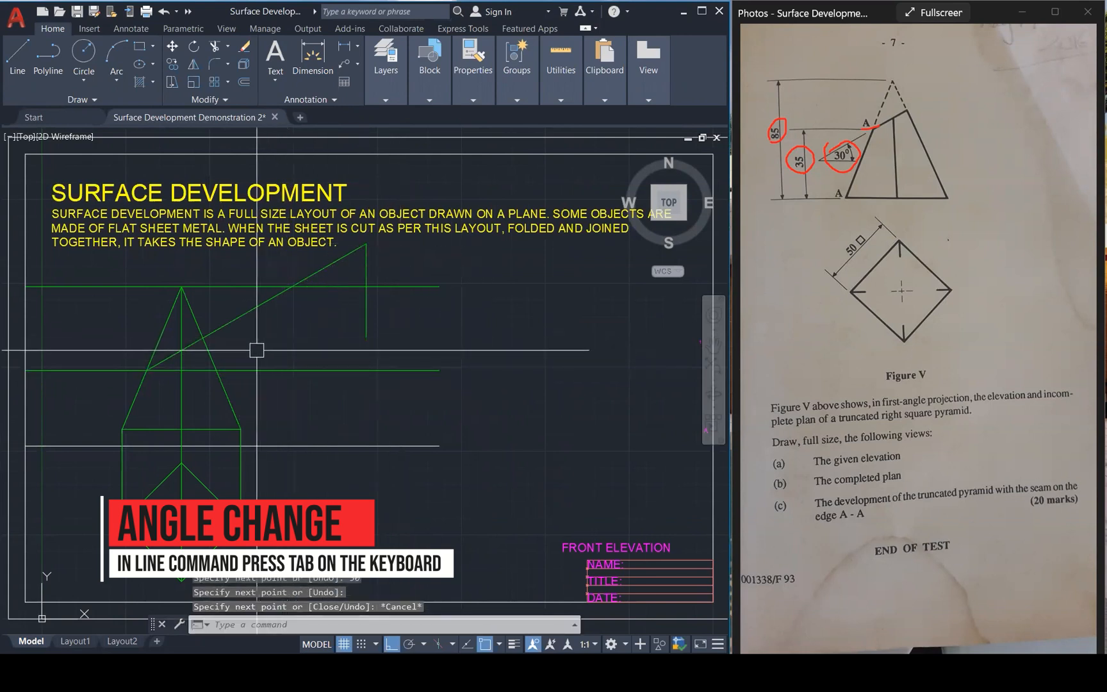
Trim the 30° cutting line at the right slanted edge and delete the leftover inclined and vertical pieces.
text(tr)
key(Return)
click(230, 324)
key(Escape)
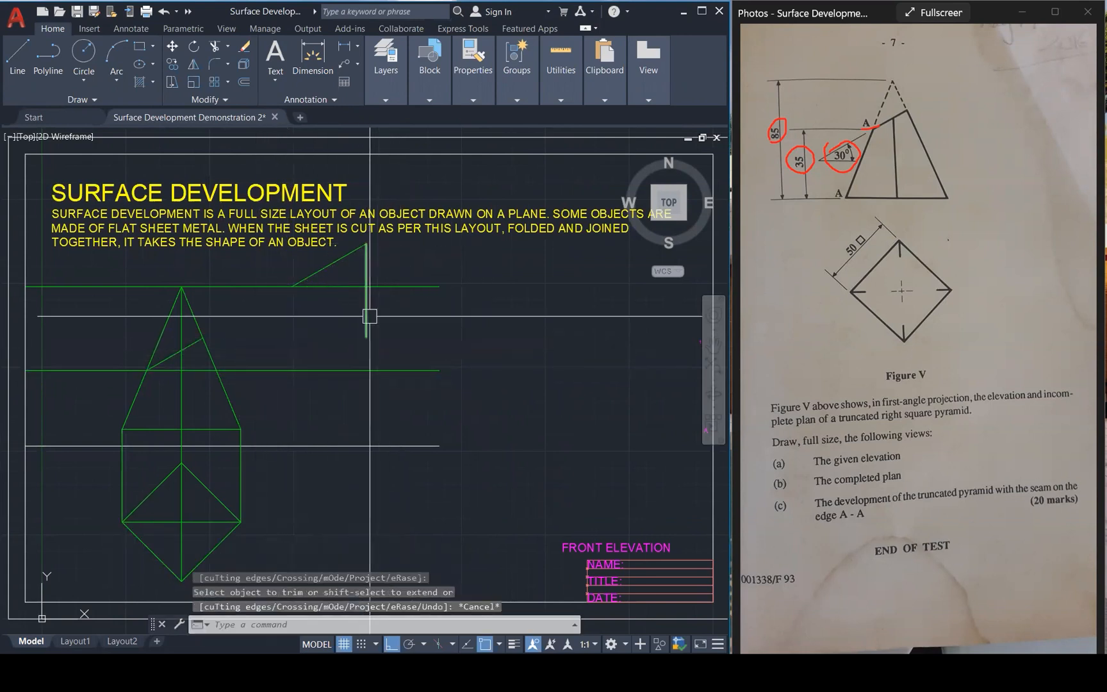
click(367, 316)
click(333, 263)
key(Delete)
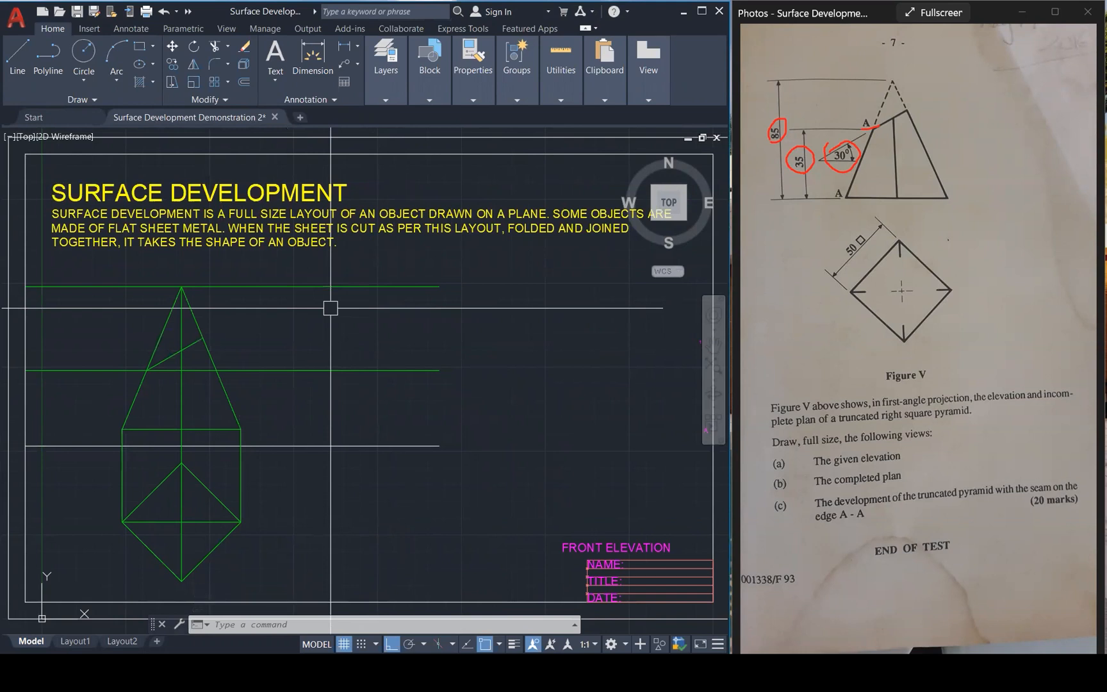
Break the centre line and both slanted edges where they meet the 30° cutting line.
text(br)
key(Return)
click(181, 338)
click(182, 350)
key(Return)
click(193, 314)
click(206, 336)
key(Return)
click(165, 326)
click(146, 370)
key(Escape)
key(Escape)
key(Escape)
Extend the upper pieces of the centre line and slanted edges down to the cutting line.
text(ex)
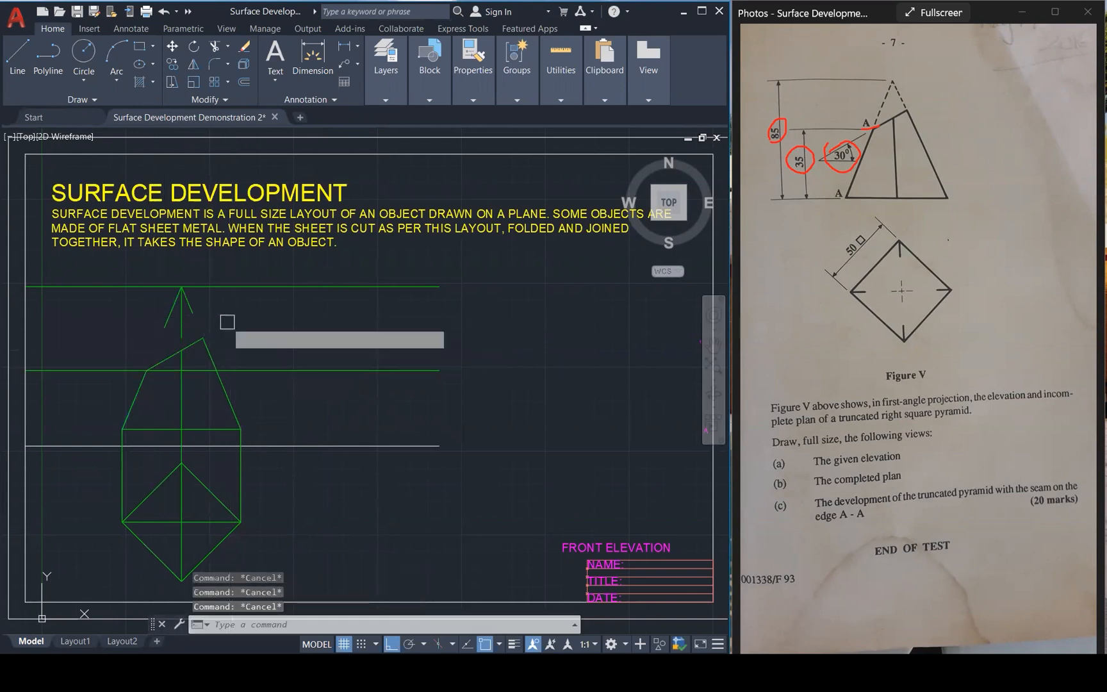
key(Return)
click(183, 321)
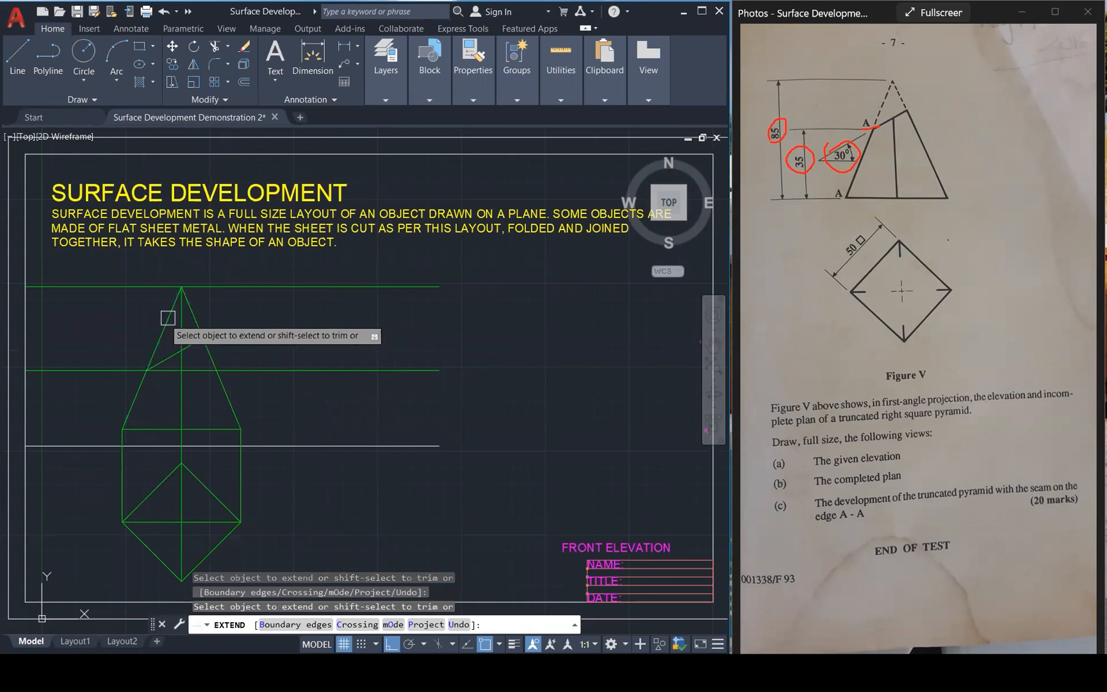
key(Escape)
key(Escape)
Put the three apex lines above the cut on the HIDDEN layer and delete the horizontal lines through the apex and point A.
click(229, 311)
click(131, 307)
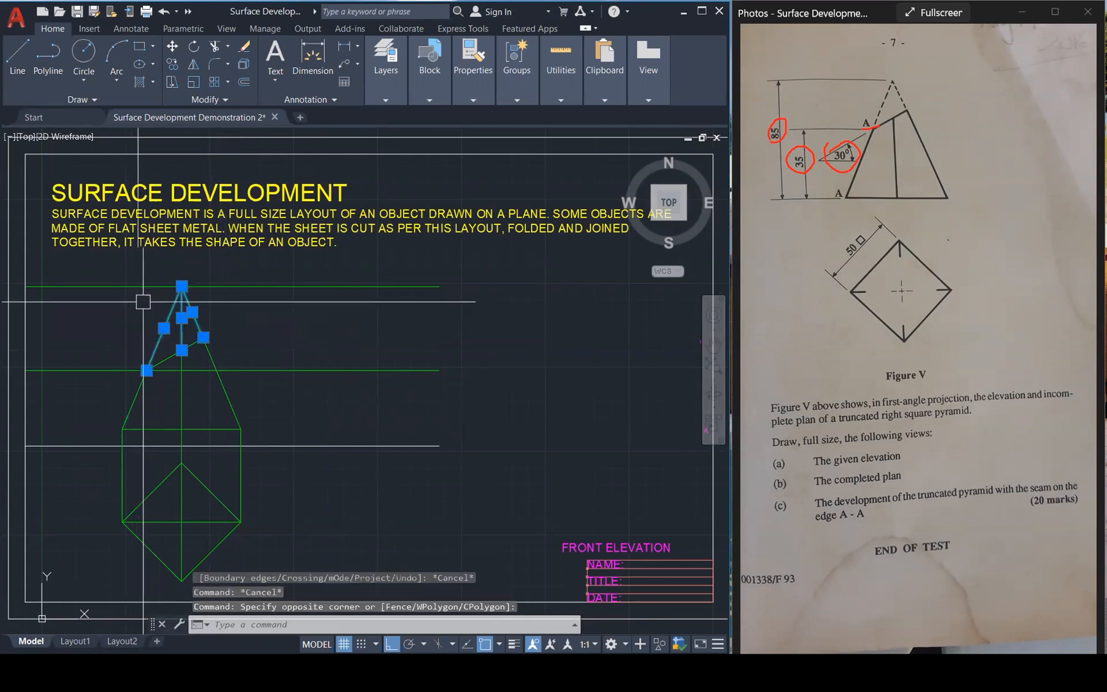
click(513, 114)
click(504, 235)
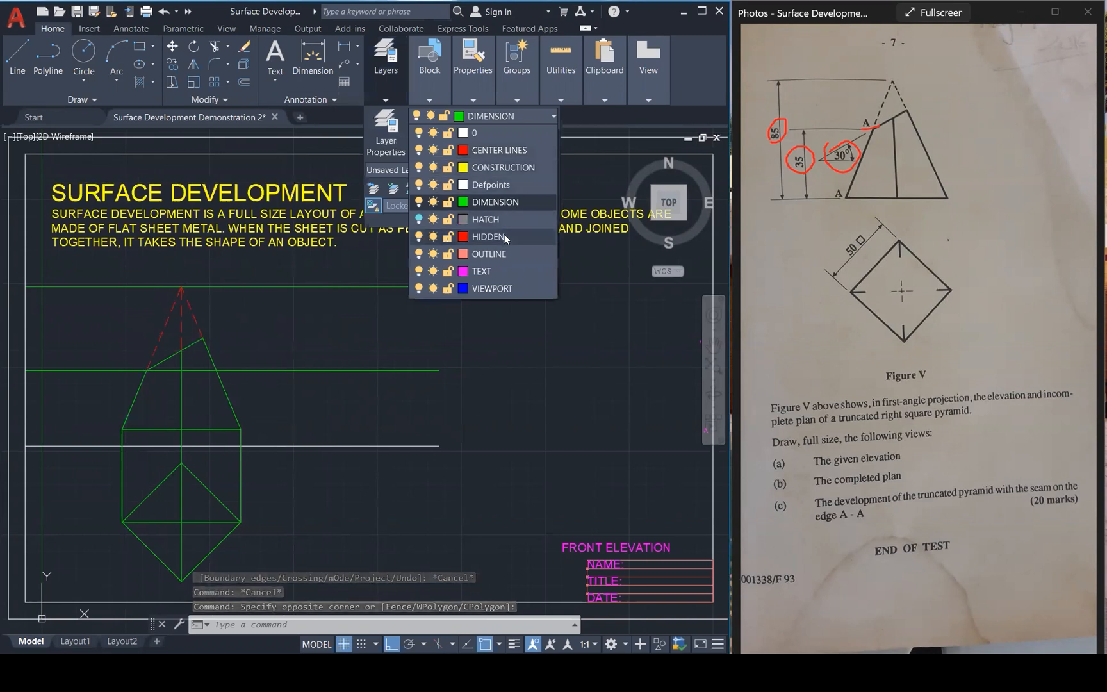
key(Escape)
key(Escape)
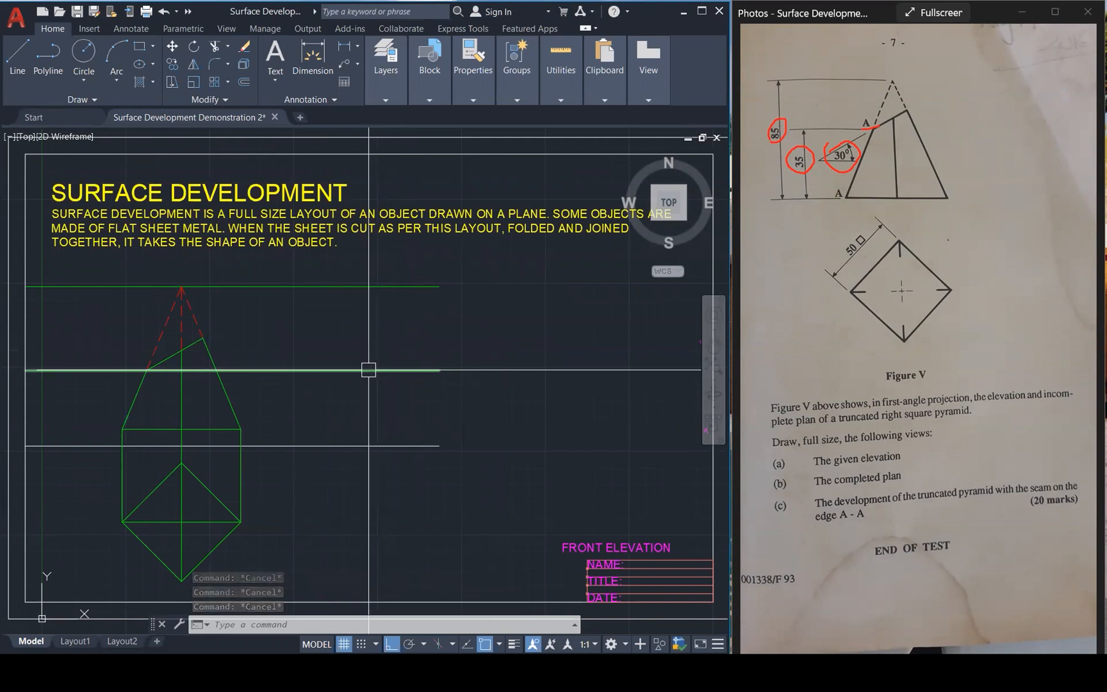
click(245, 370)
key(Delete)
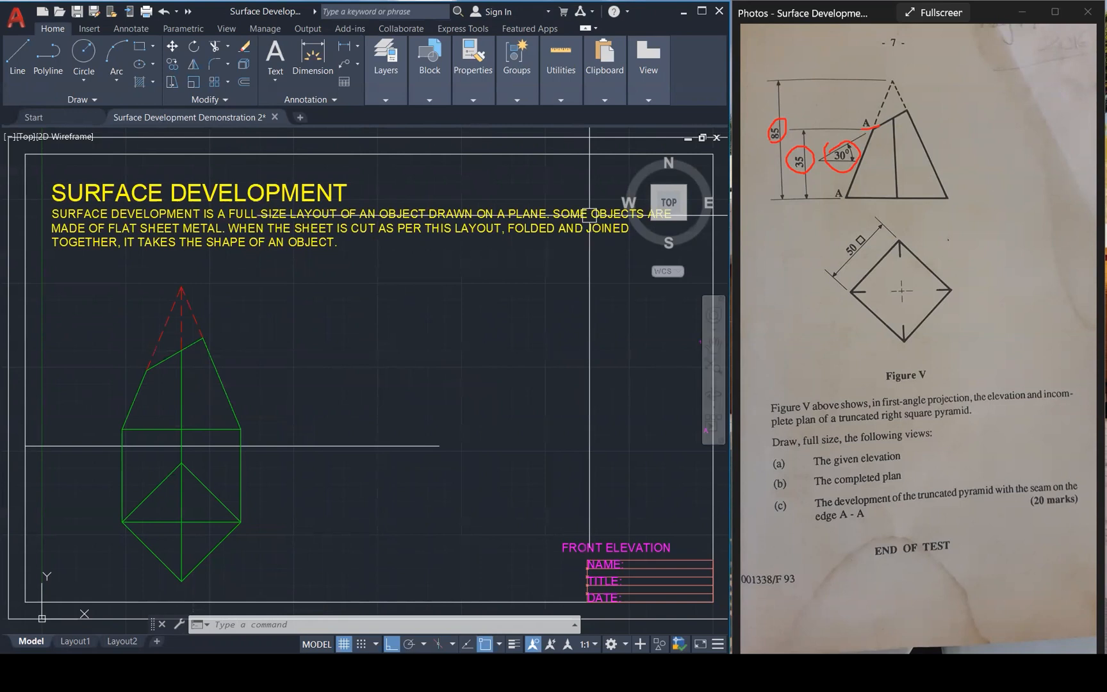
Assign the truncated elevation's edges, centre line and base plus the plan's square to the OUTLINE layer.
click(290, 434)
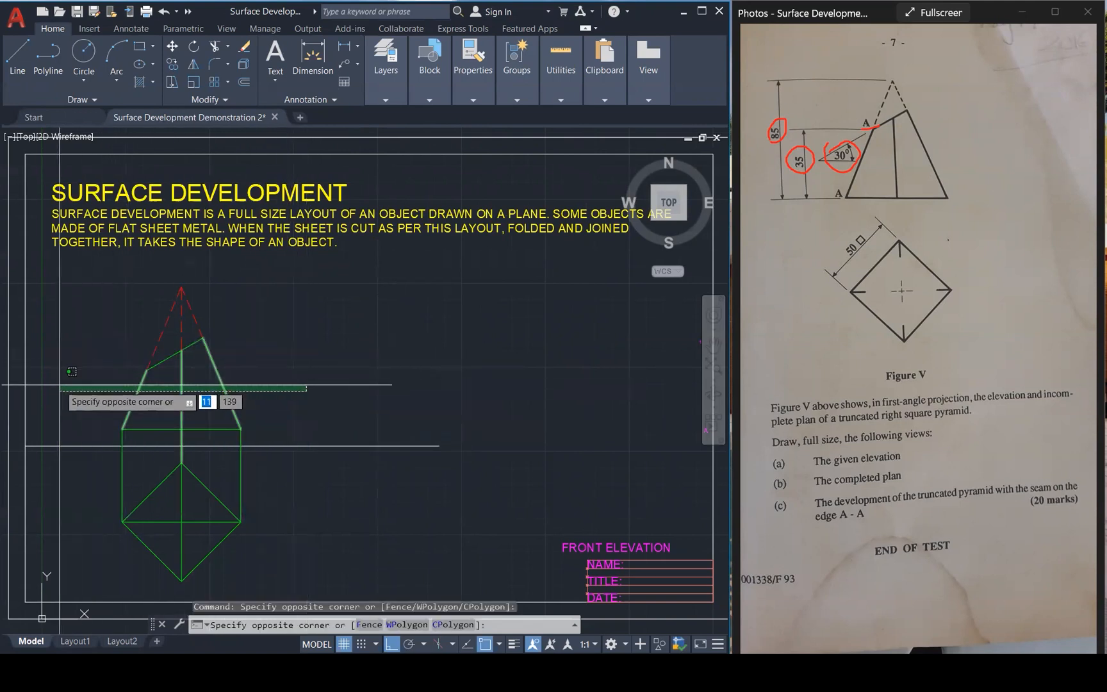
click(68, 337)
click(66, 322)
click(260, 373)
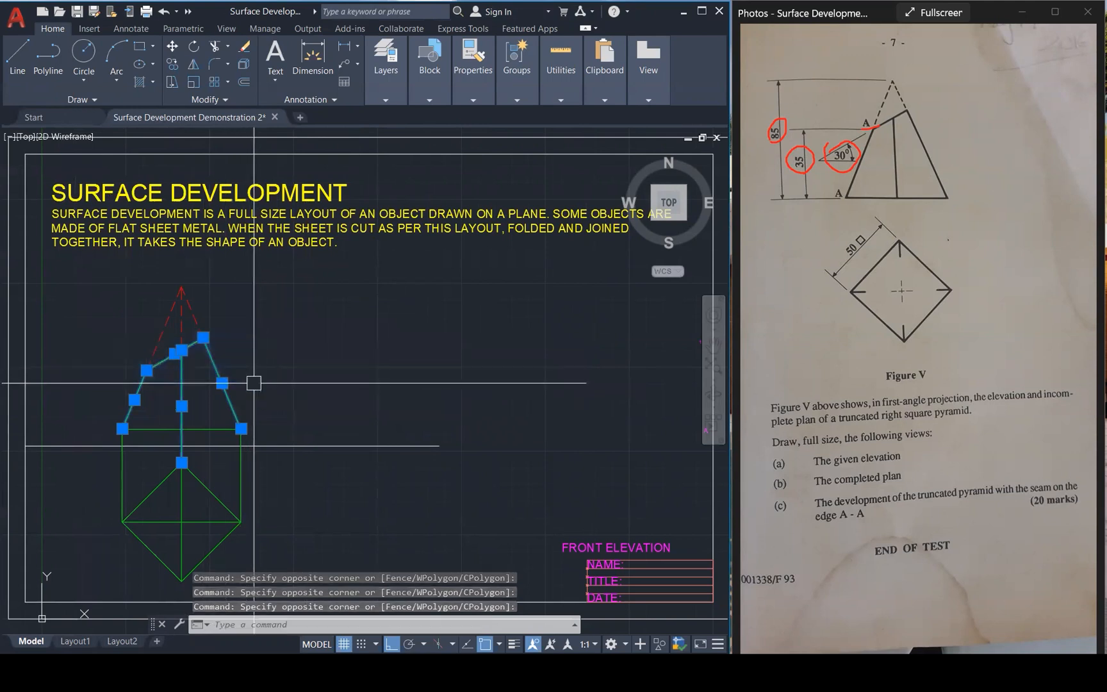
click(82, 413)
click(257, 454)
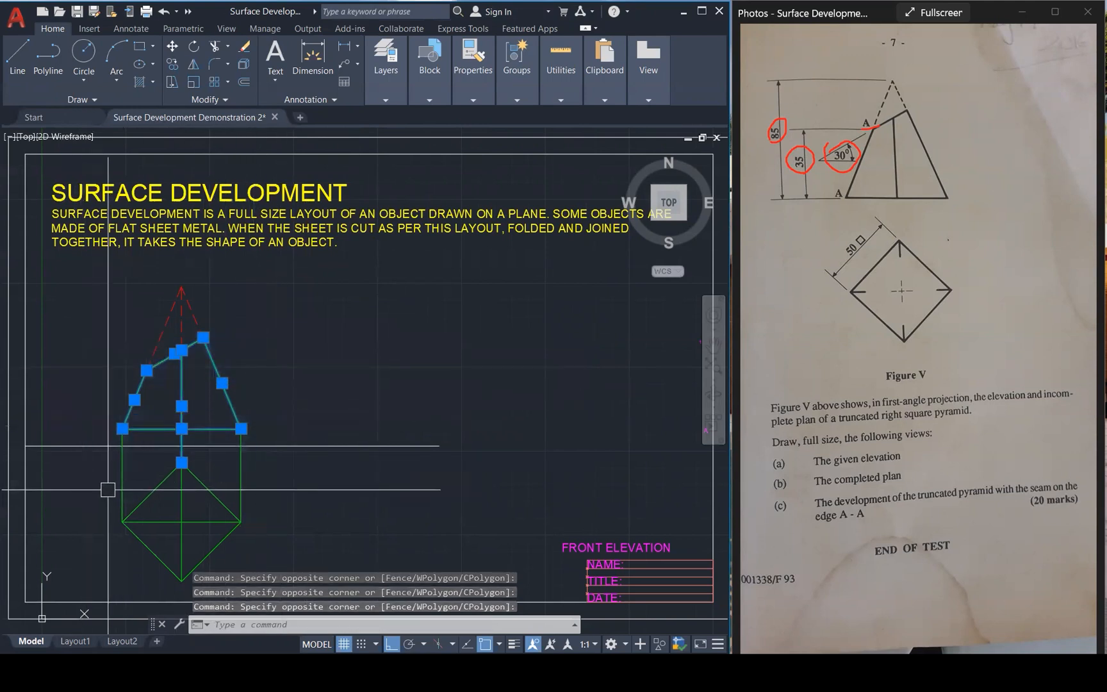
click(145, 497)
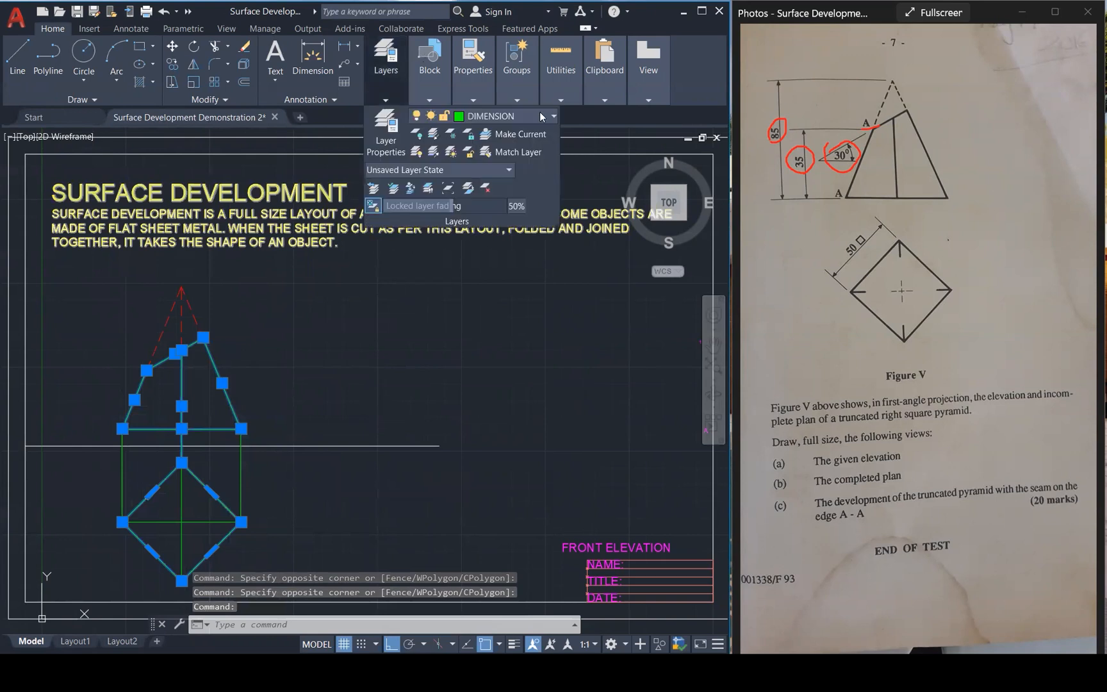
click(539, 112)
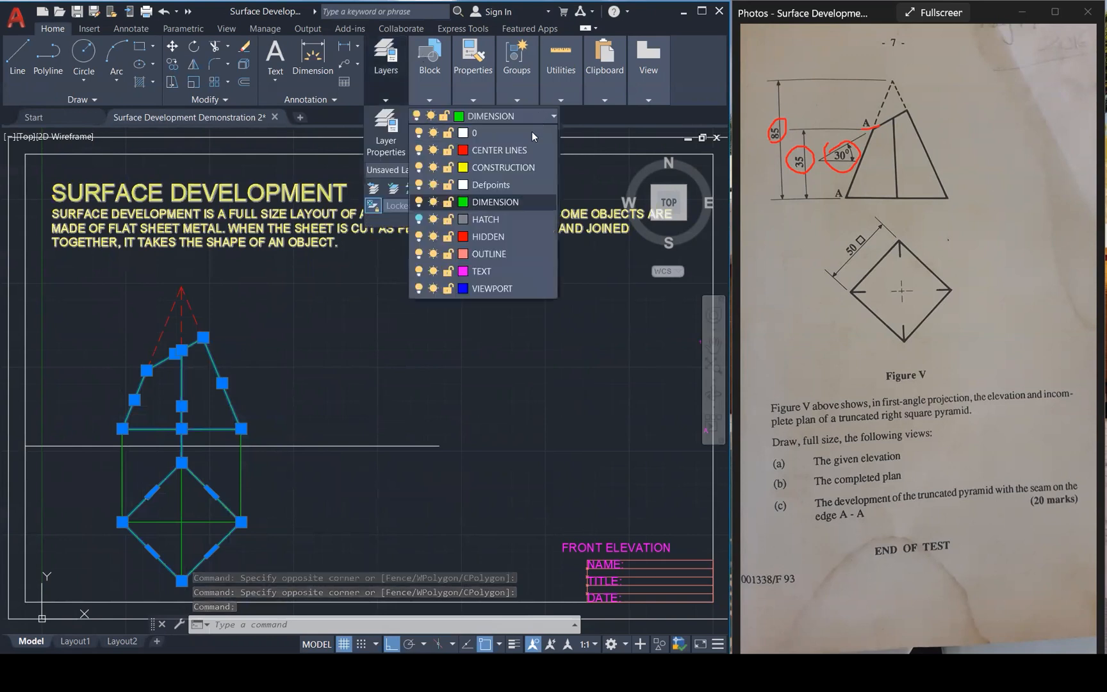
click(493, 255)
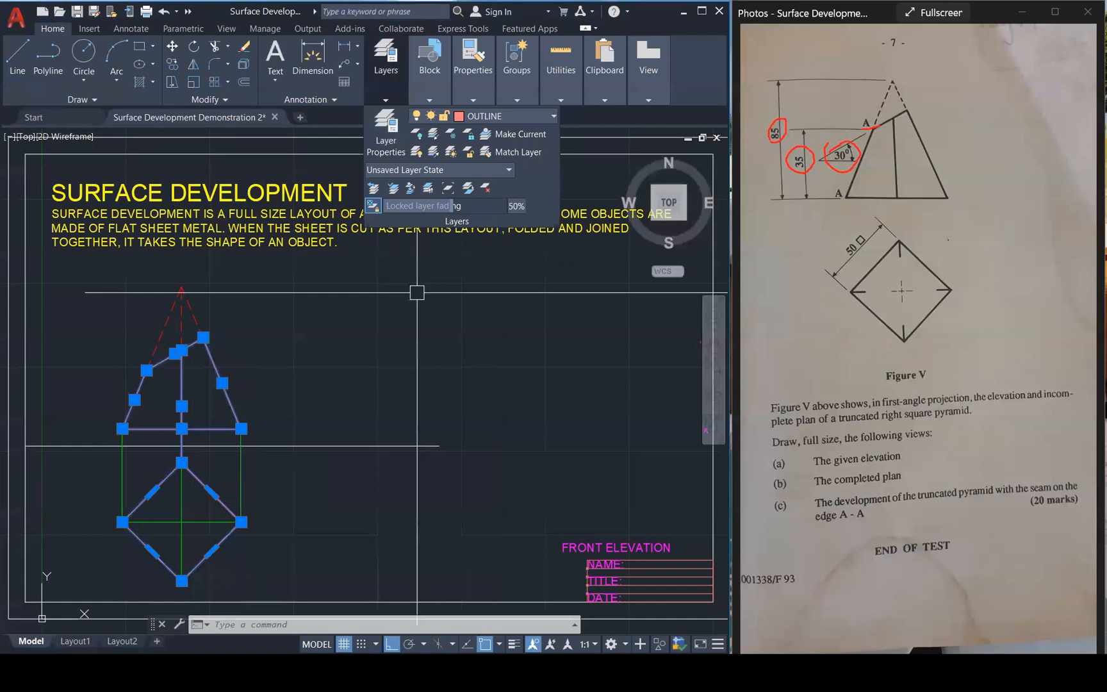
key(Escape)
key(Escape)
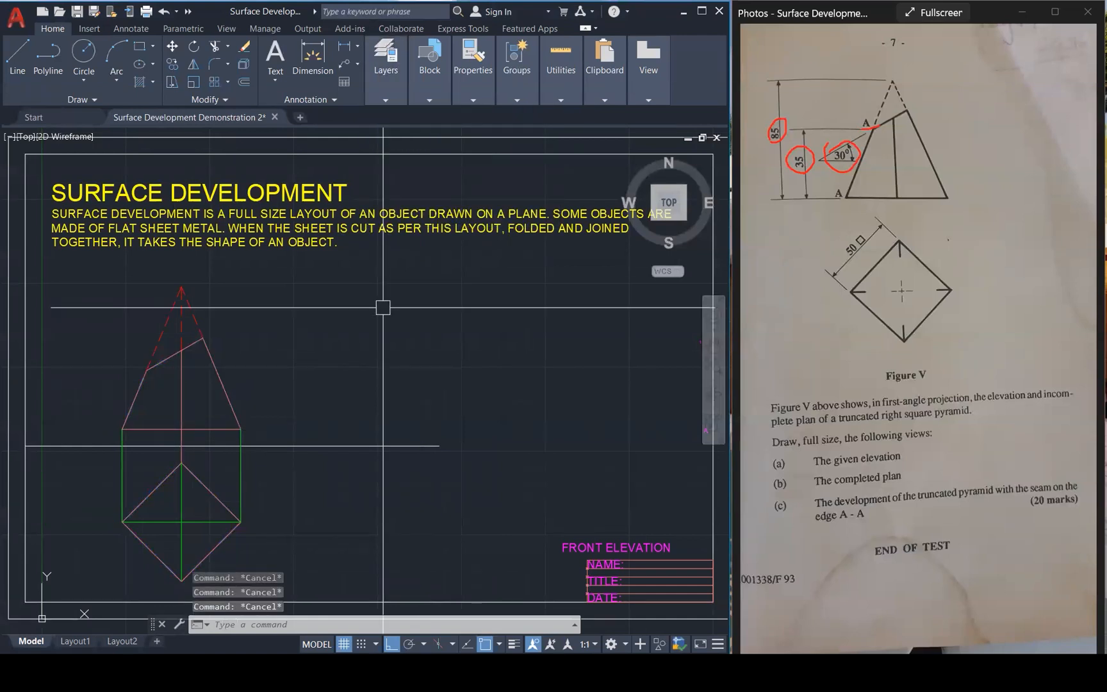
Copy the text label 1 from beside the drawing frame to the elevation, near the cutting line's left end.
click(692, 345)
scroll(589, 351, down, 1)
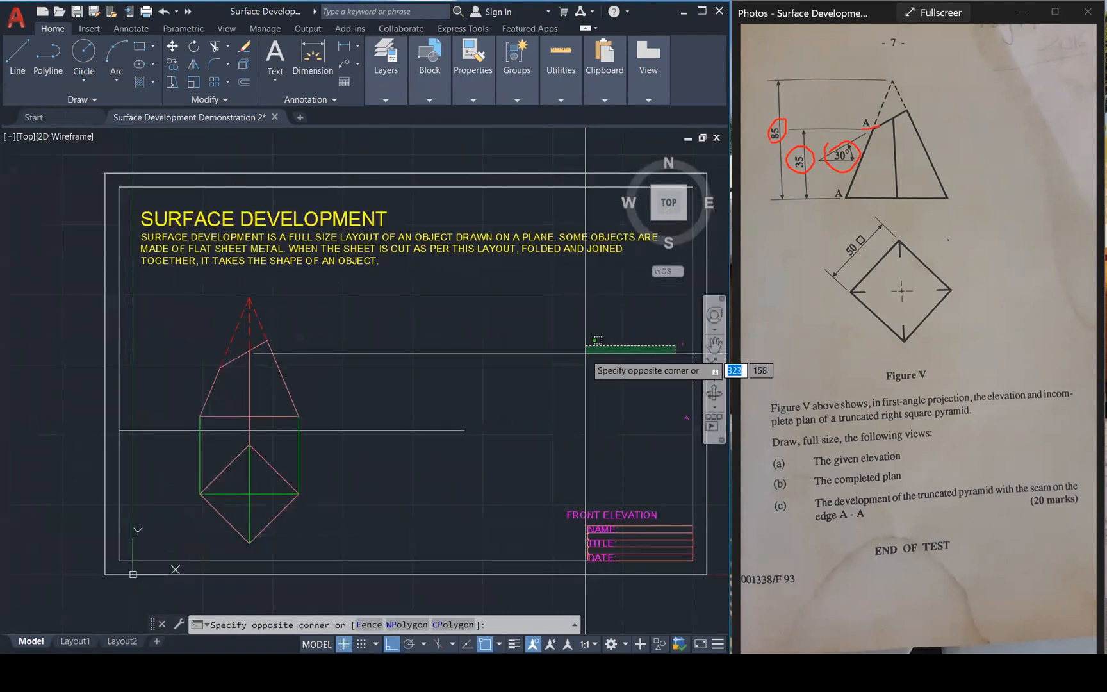
click(590, 351)
click(620, 296)
click(689, 360)
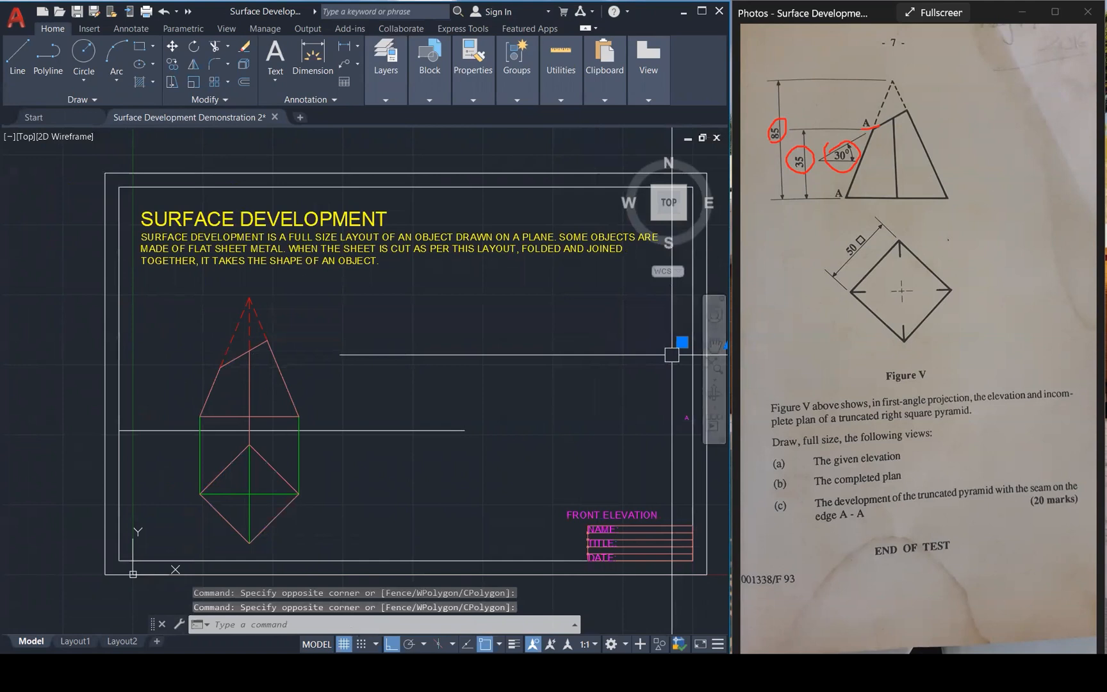
text(co)
key(Return)
click(682, 344)
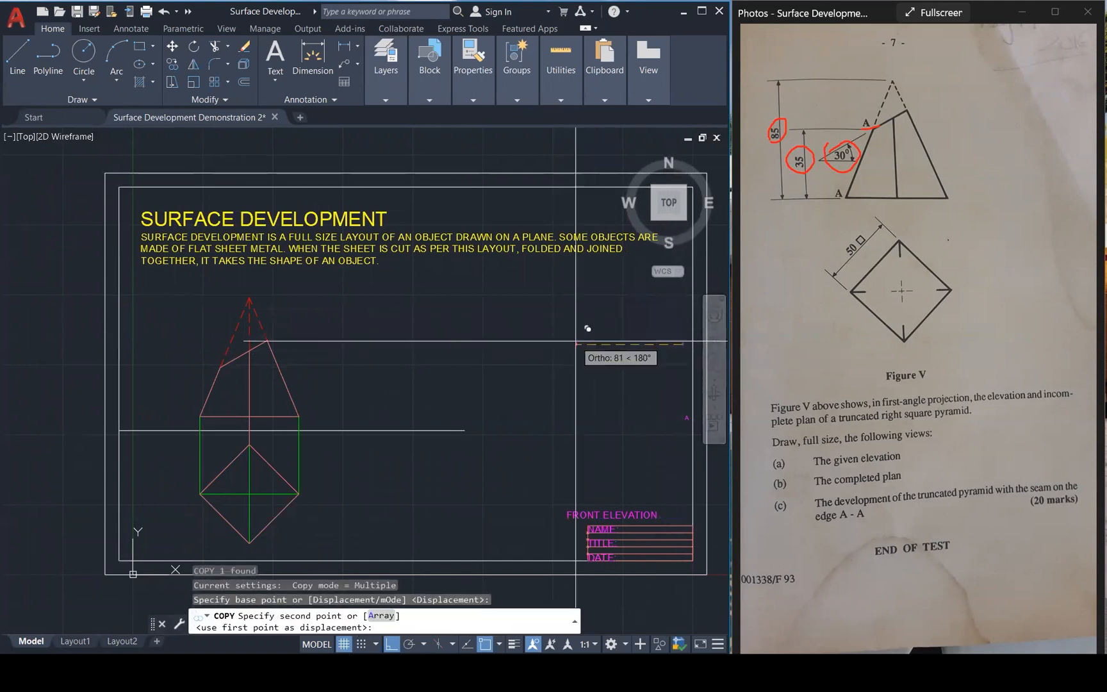
scroll(201, 355, up, 5)
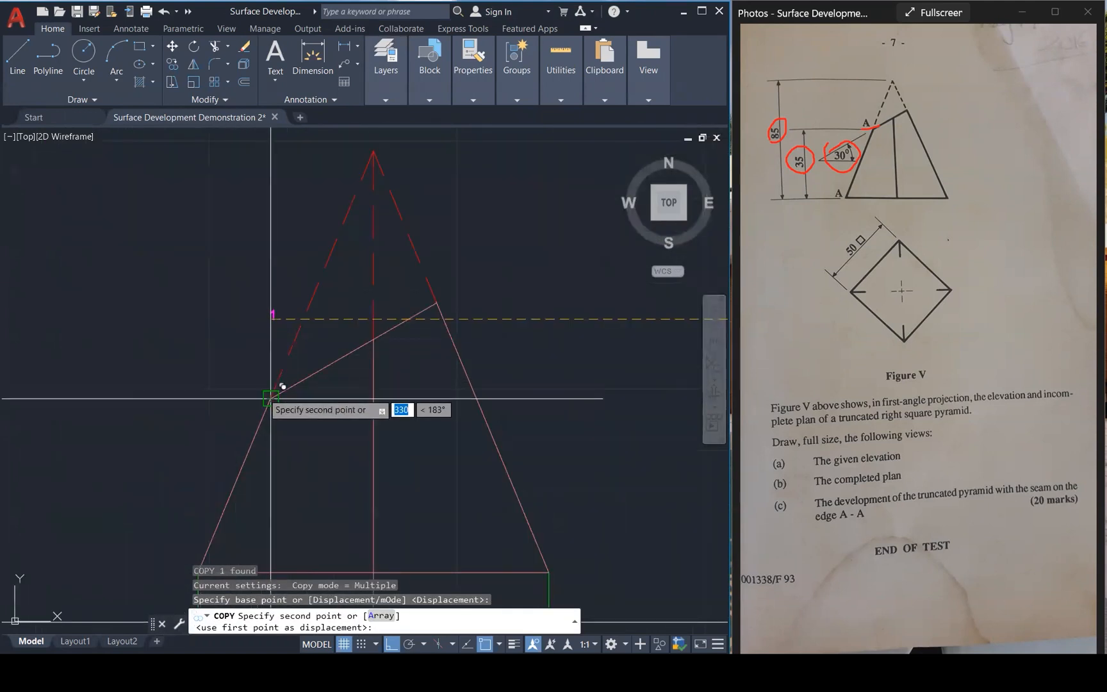
key(Escape)
Move the copied label 1 to sit just above and left of the cutting line's left end.
click(257, 369)
click(291, 426)
text(m)
key(Return)
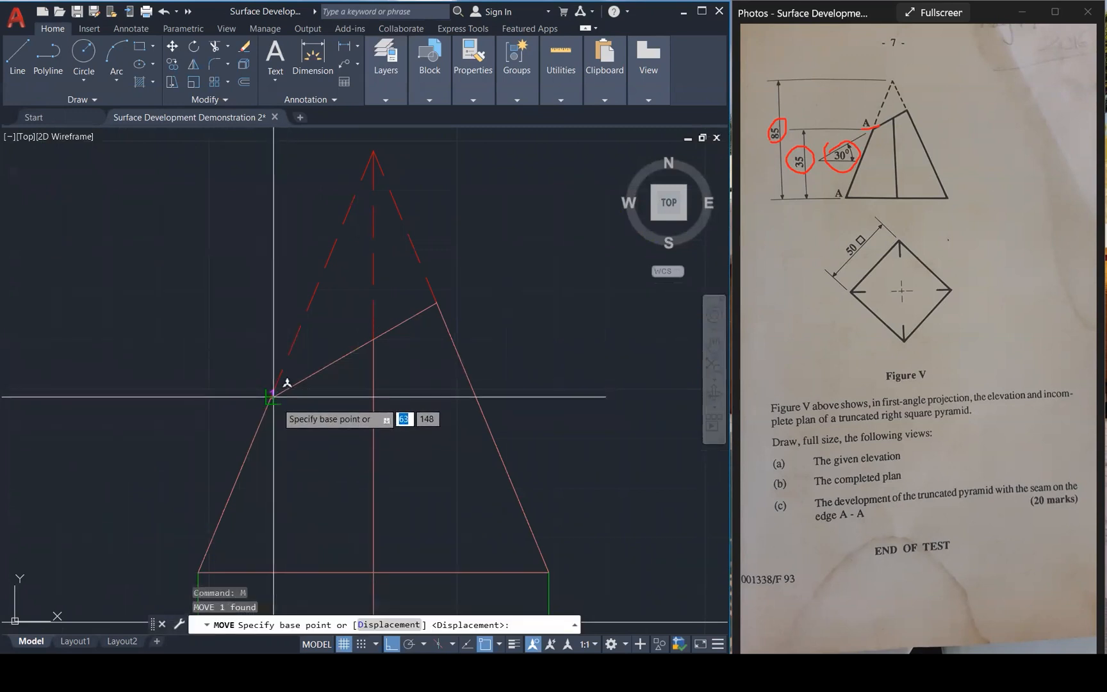
click(263, 387)
click(266, 376)
scroll(267, 375, up, 4)
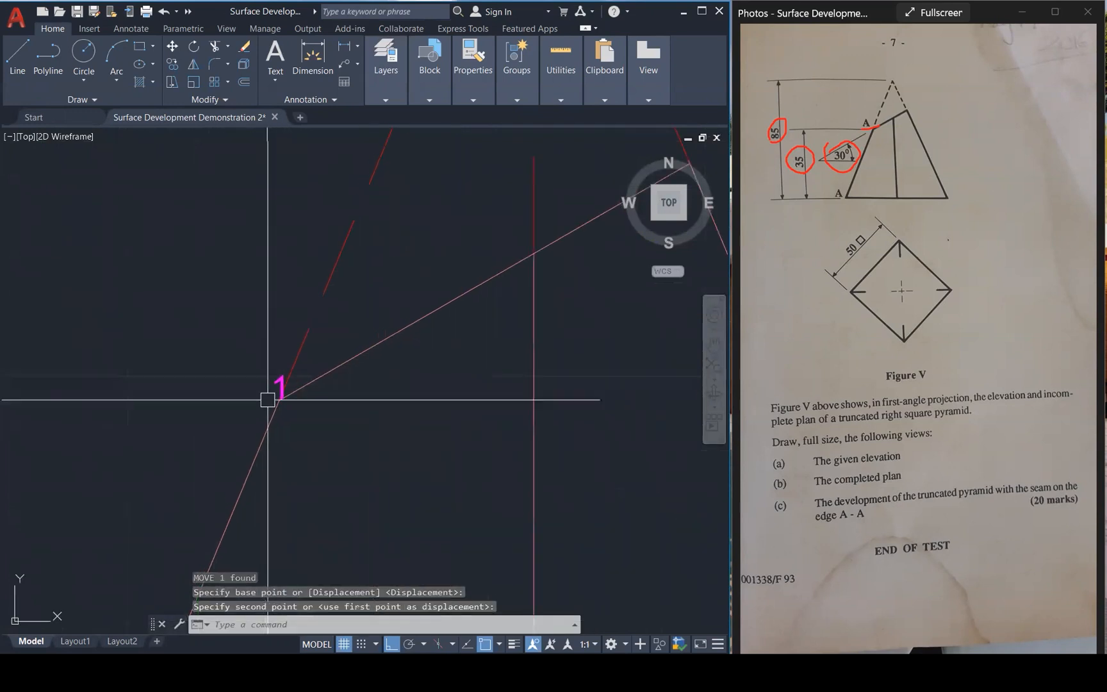
text(m)
key(Return)
click(280, 376)
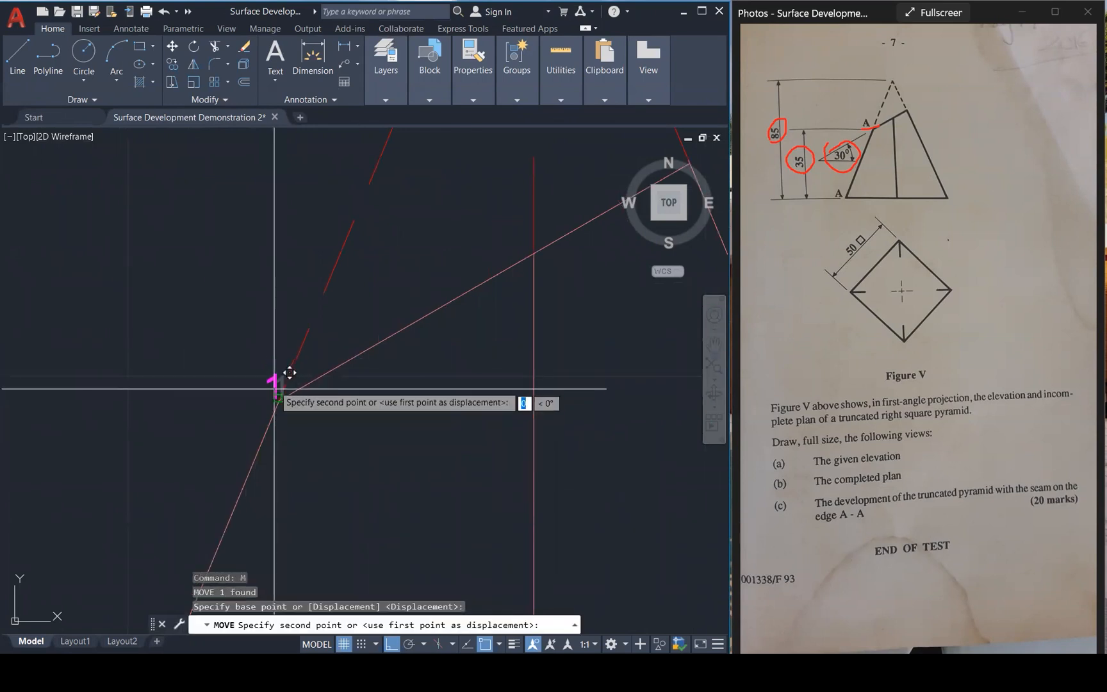
click(276, 361)
scroll(263, 368, down, 3)
scroll(340, 328, down, 3)
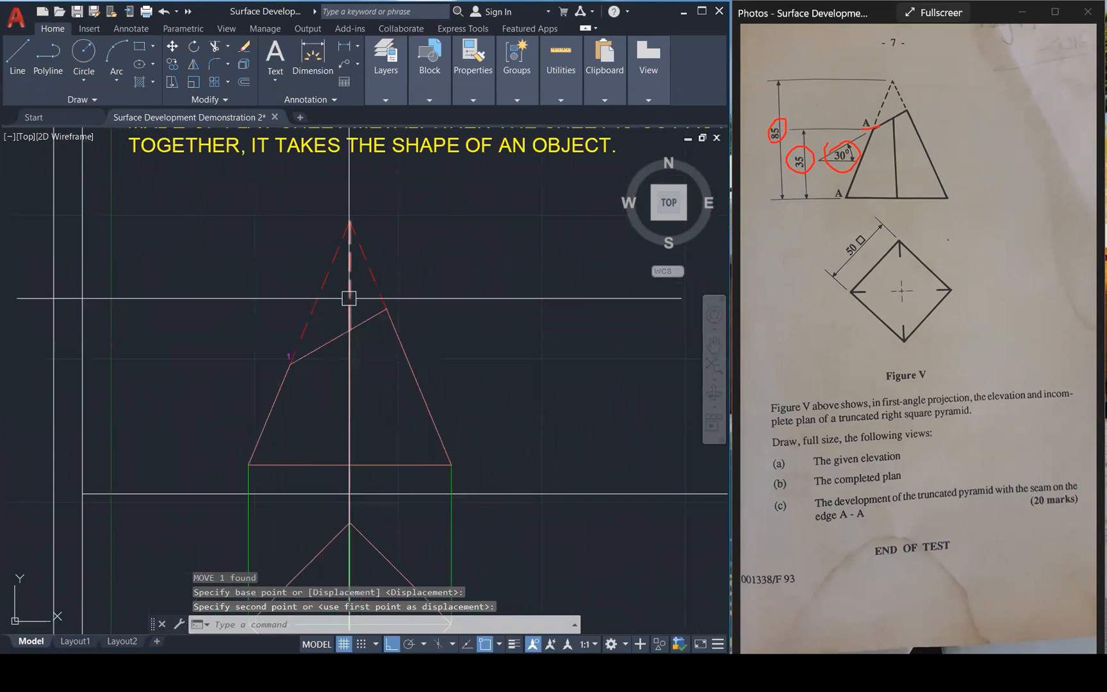
Draw a vertical projection line from the cutting line's left end down to the plan's horizontal diagonal.
scroll(349, 298, down, 2)
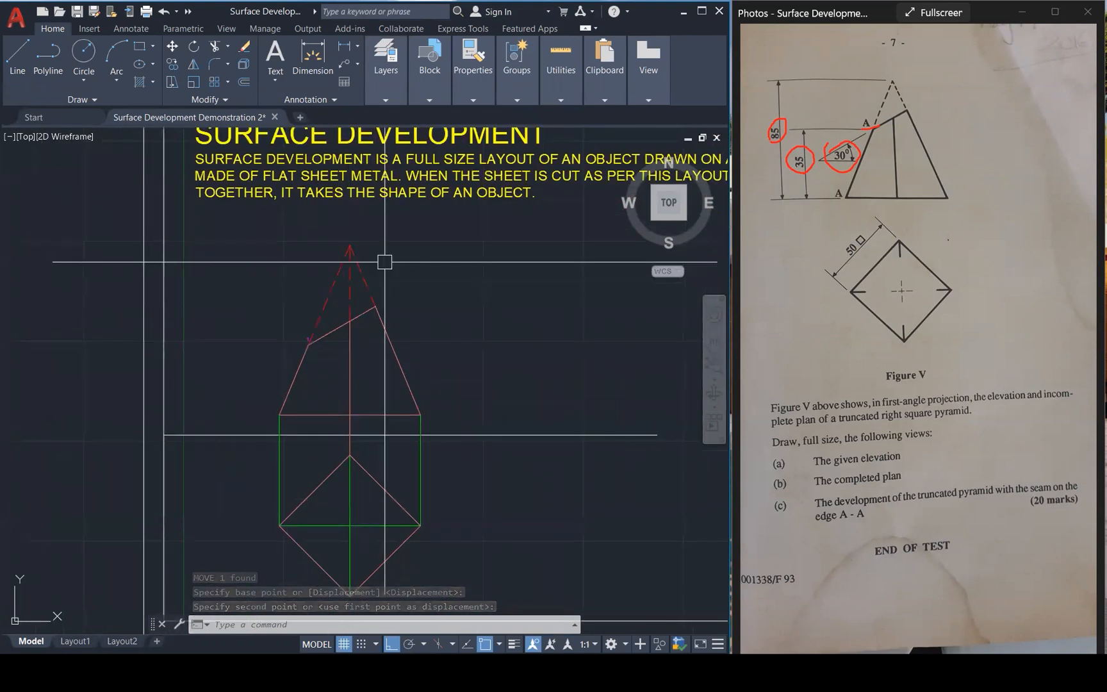
key(l)
key(Return)
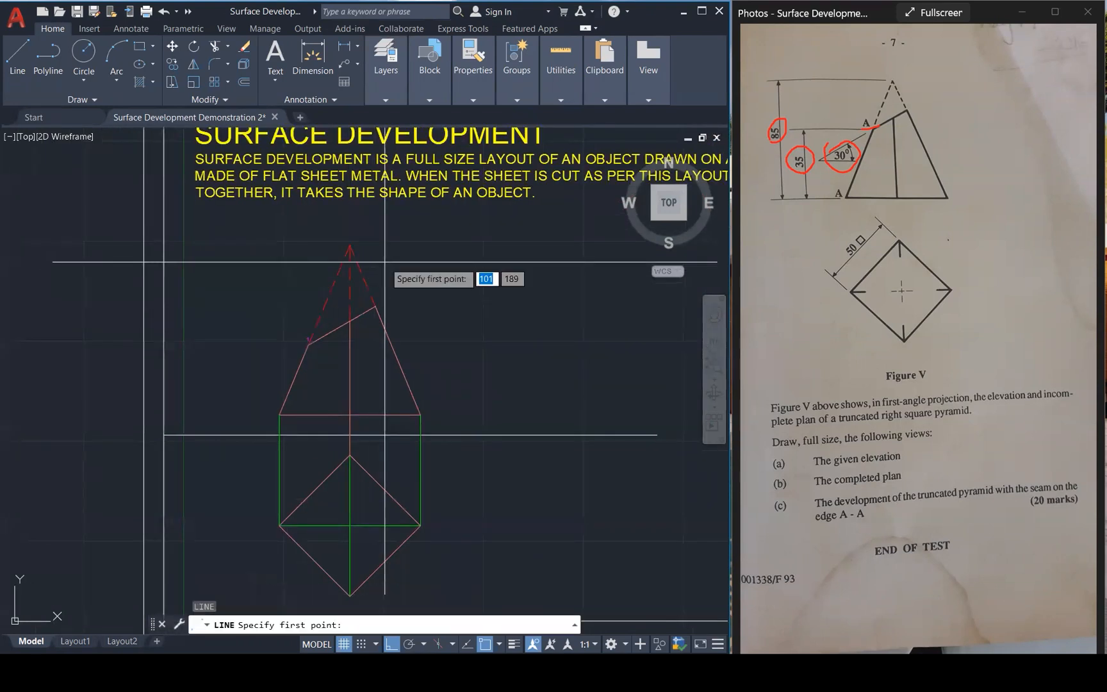
click(309, 340)
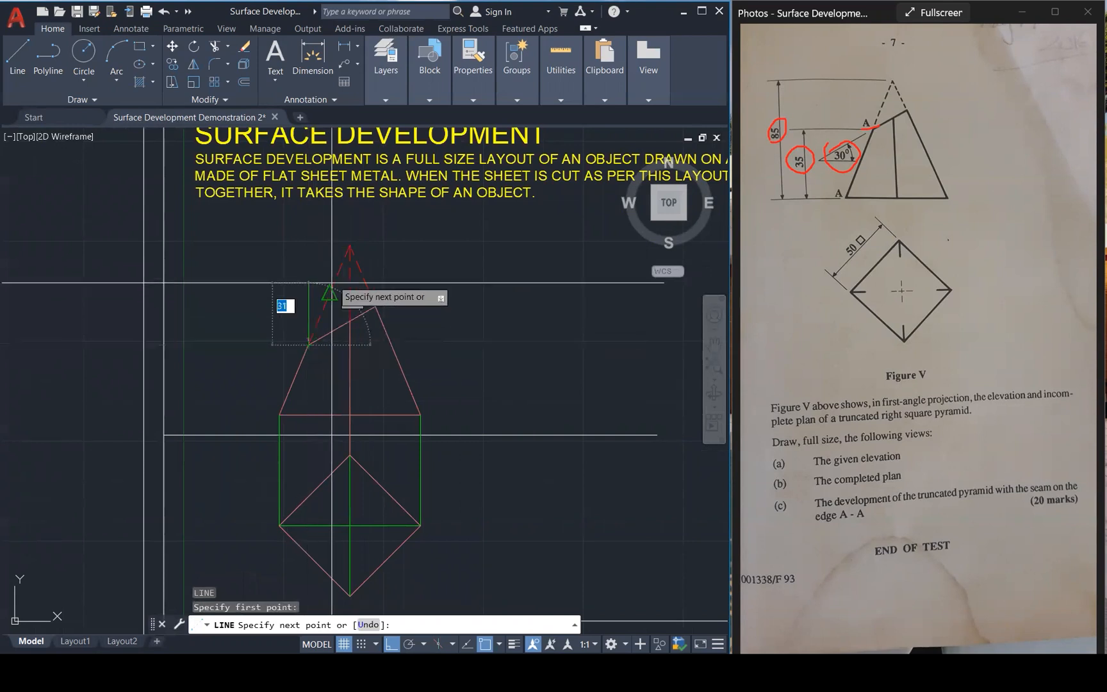
click(310, 526)
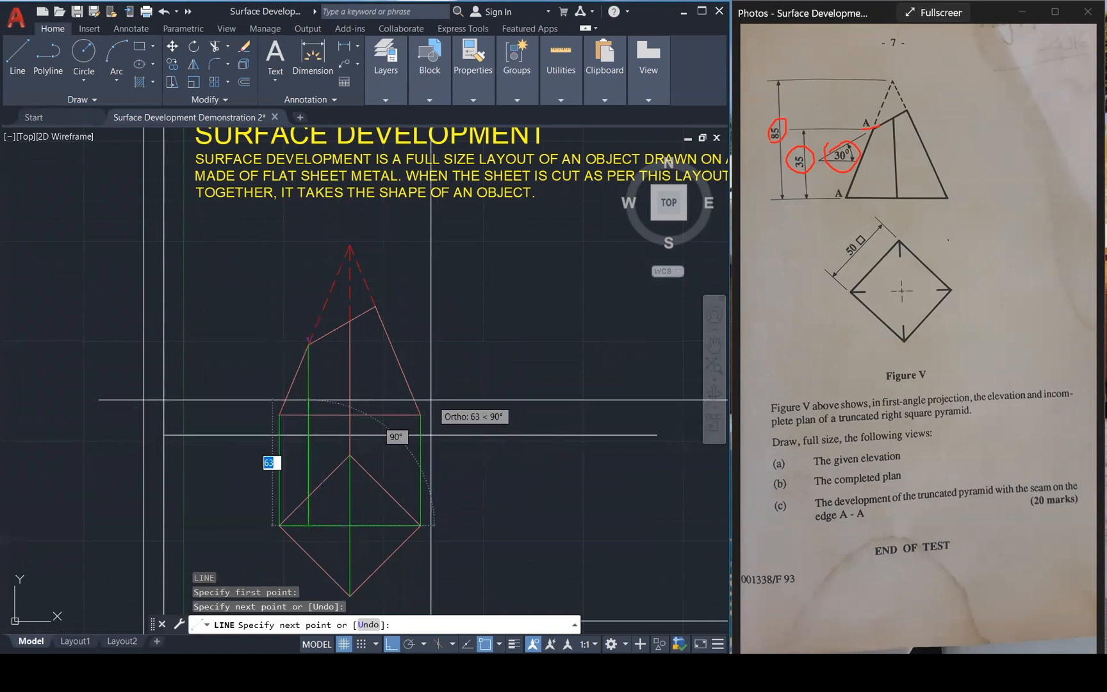
key(Escape)
Insert a point where the projection line meets the plan's horizontal diagonal.
text(po)
key(Return)
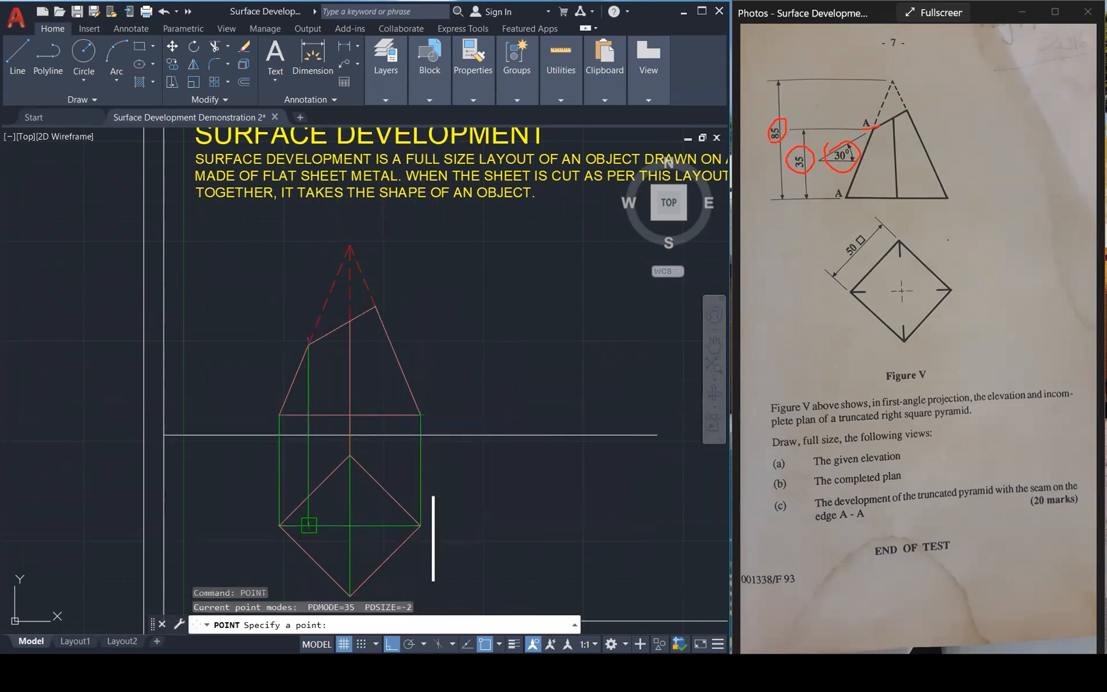
click(308, 525)
click(714, 366)
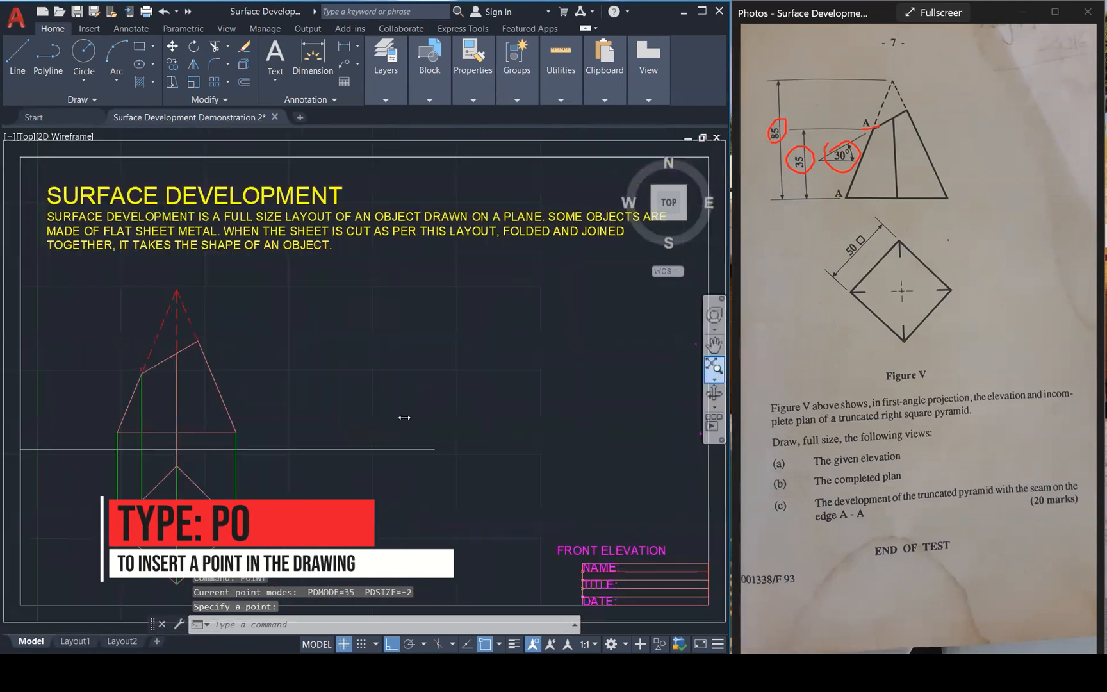
key(Escape)
key(Escape)
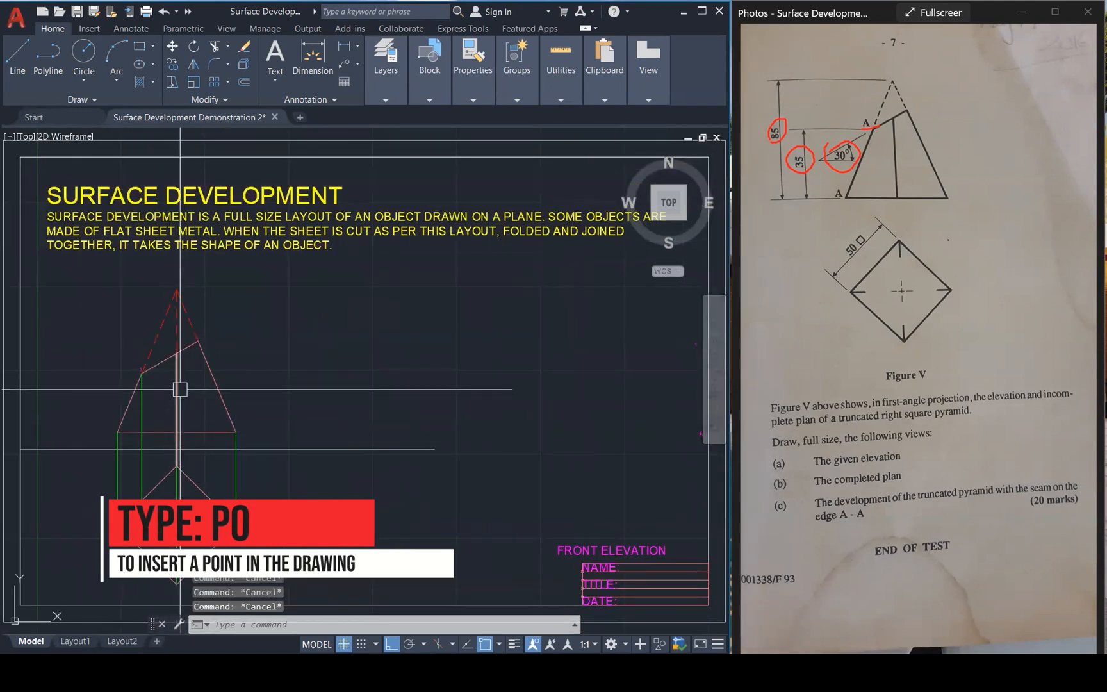
Copy the label 1 from the cutting line's left end to just below the projected point on the plan's horizontal diagonal.
click(124, 327)
click(162, 396)
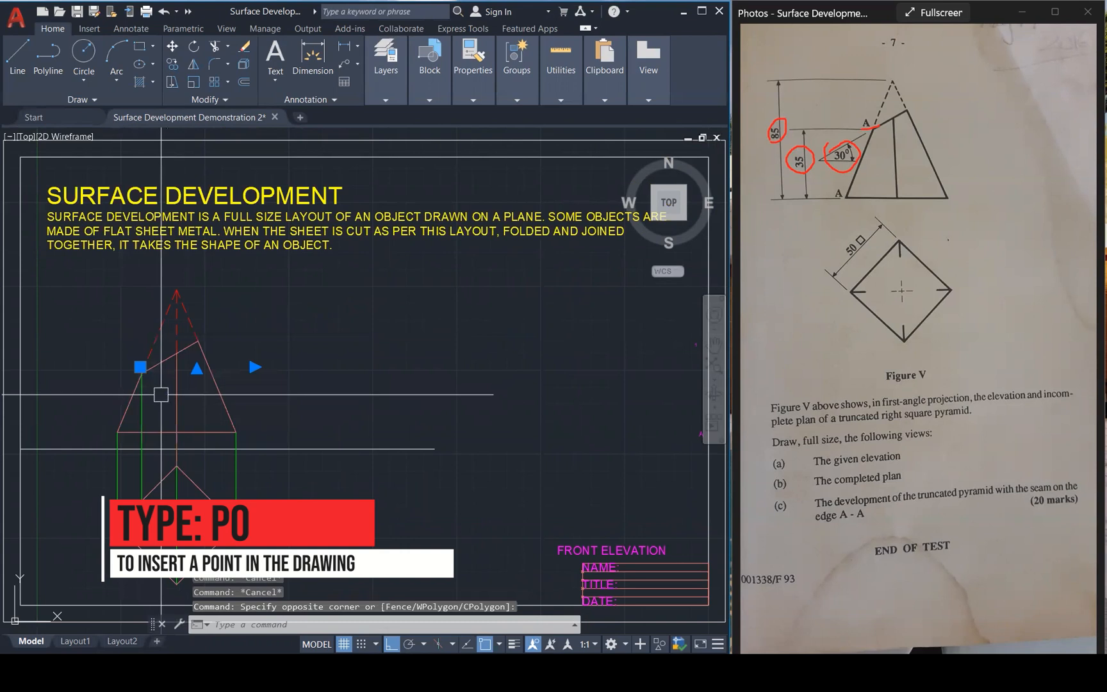
text(co)
key(Return)
click(141, 369)
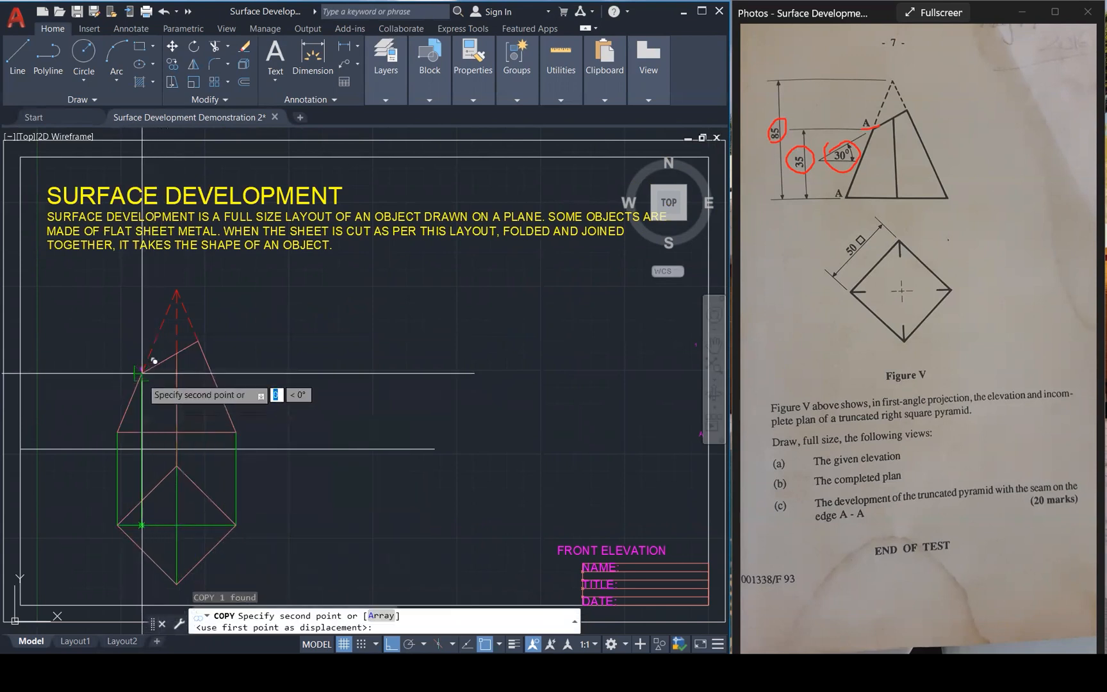
scroll(148, 541, up, 1)
click(150, 538)
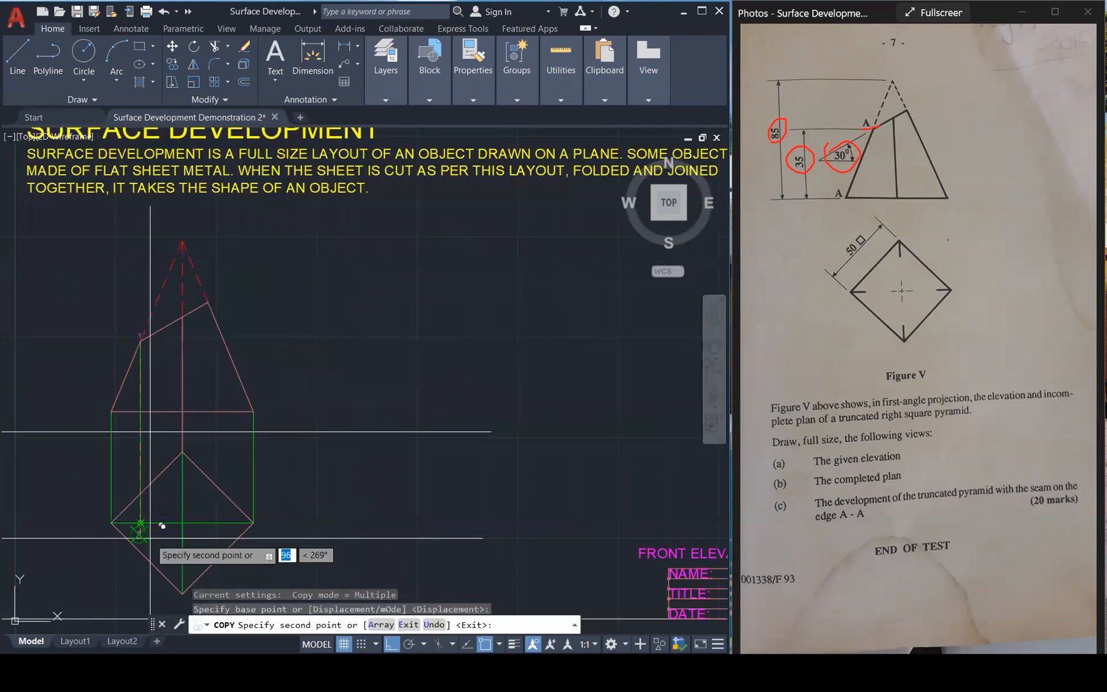
key(Escape)
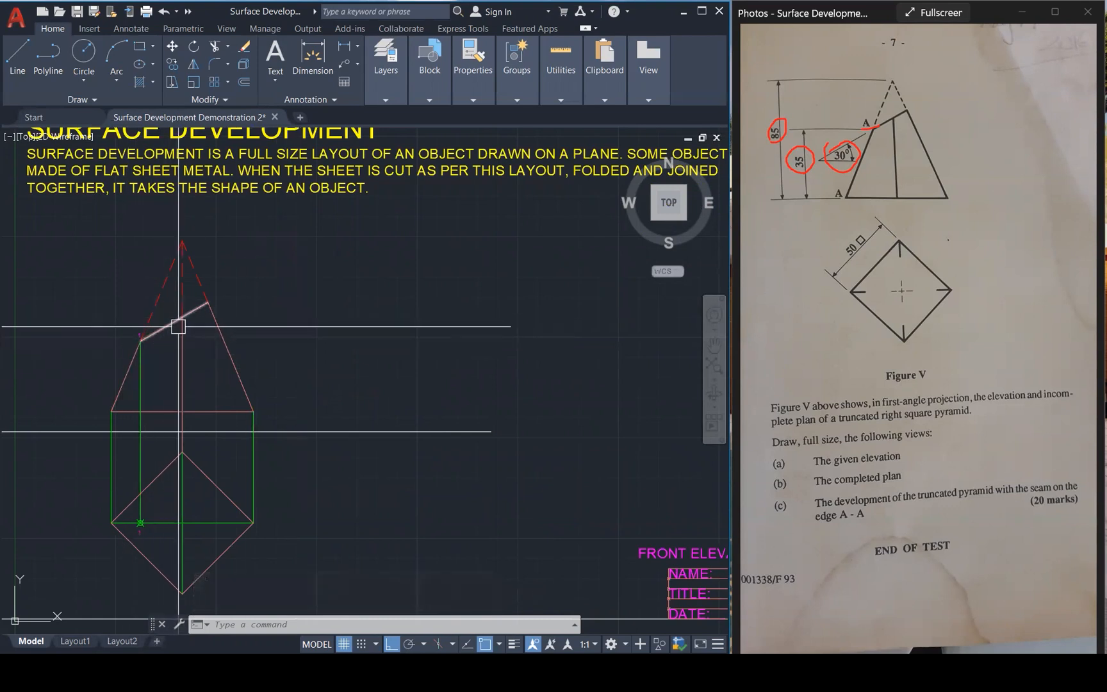
Examine how the elevation's centre edge, the left projection line and the plan's horizontal diagonal relate to each other.
click(182, 339)
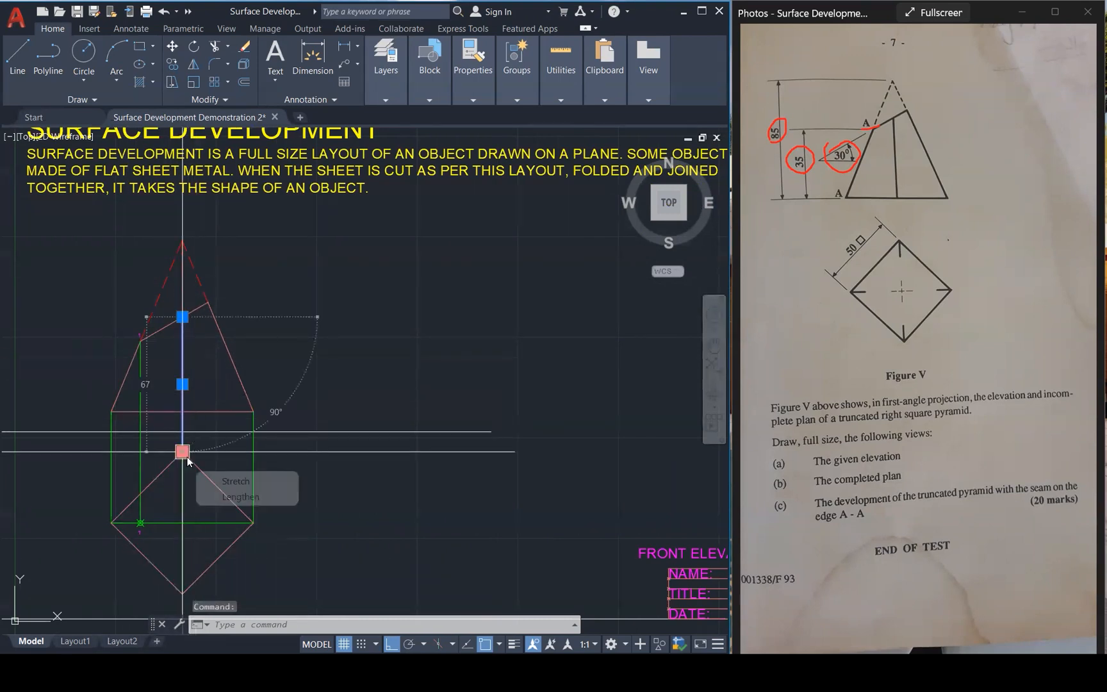
mouse_move(182, 452)
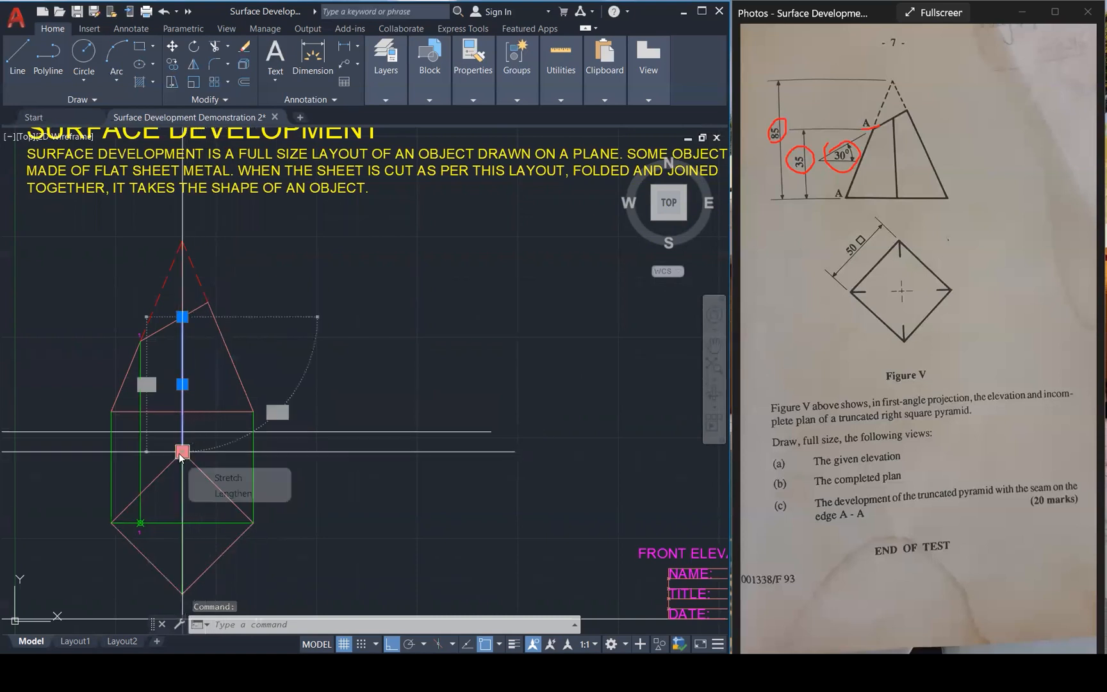
key(Escape)
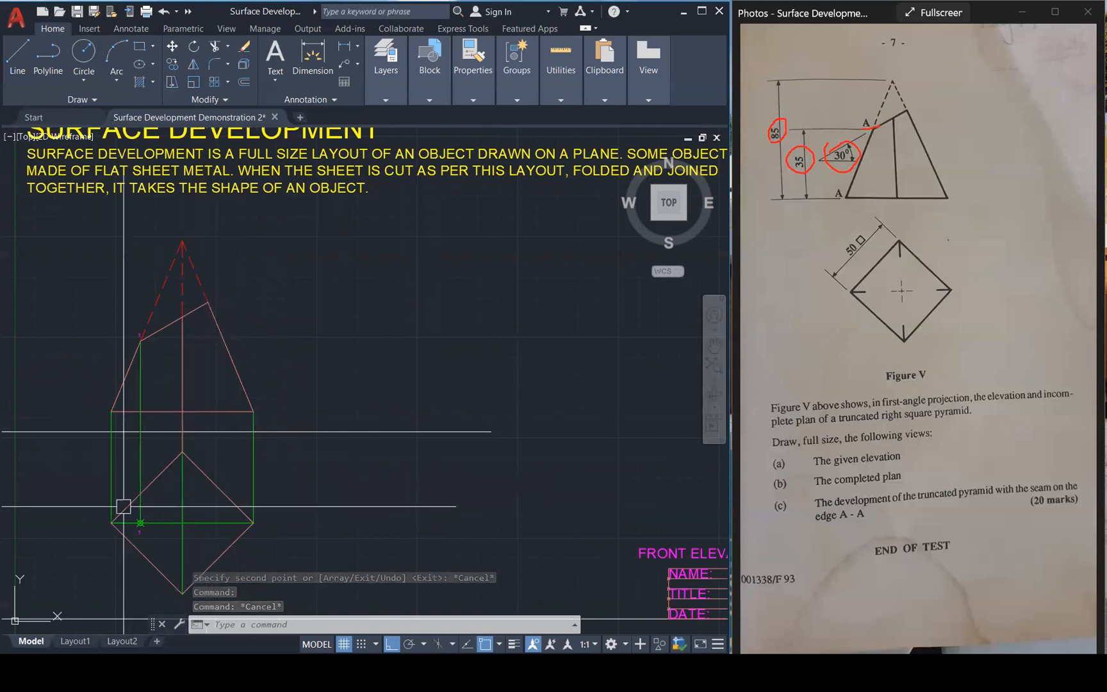
click(123, 481)
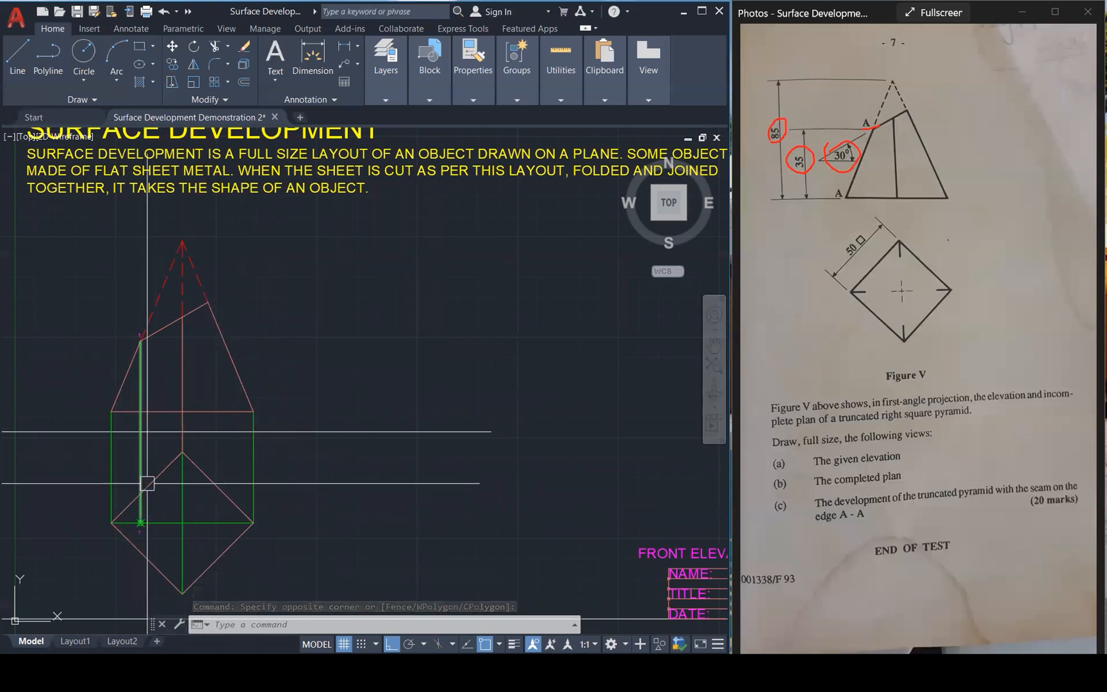
click(130, 453)
click(144, 458)
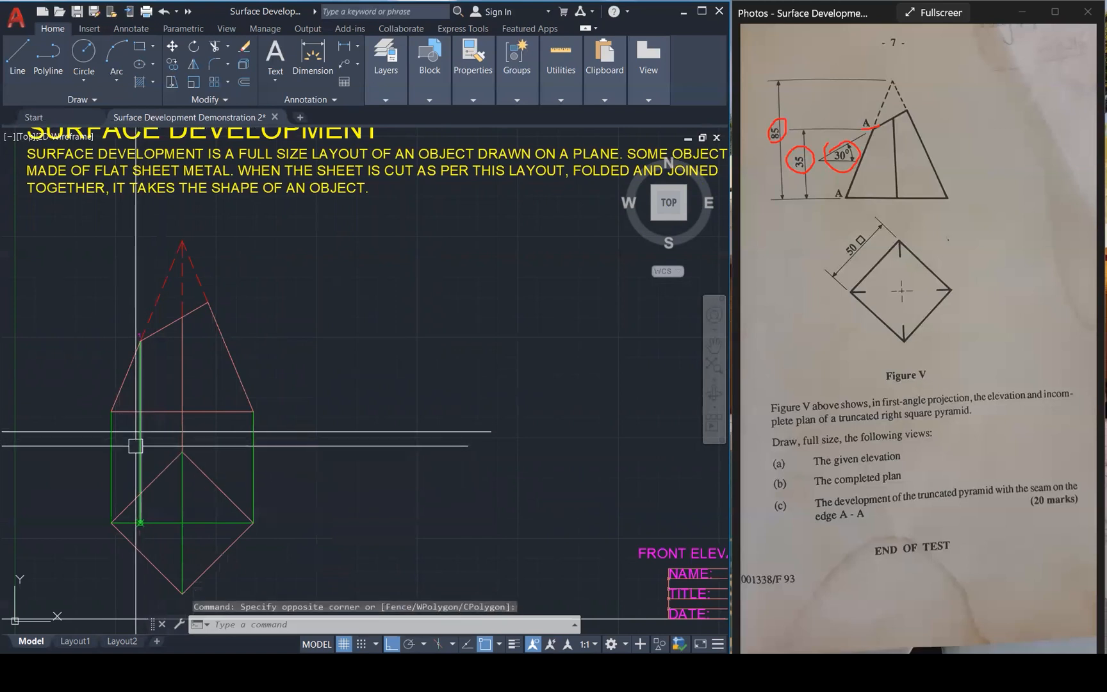
click(136, 447)
click(162, 521)
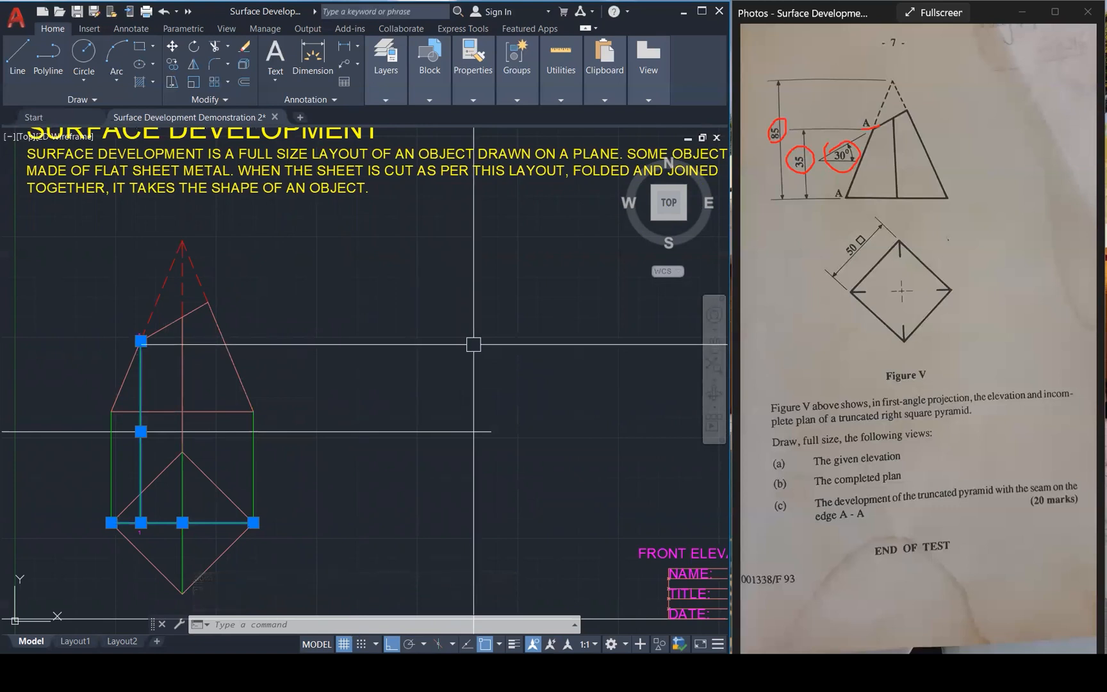
key(Escape)
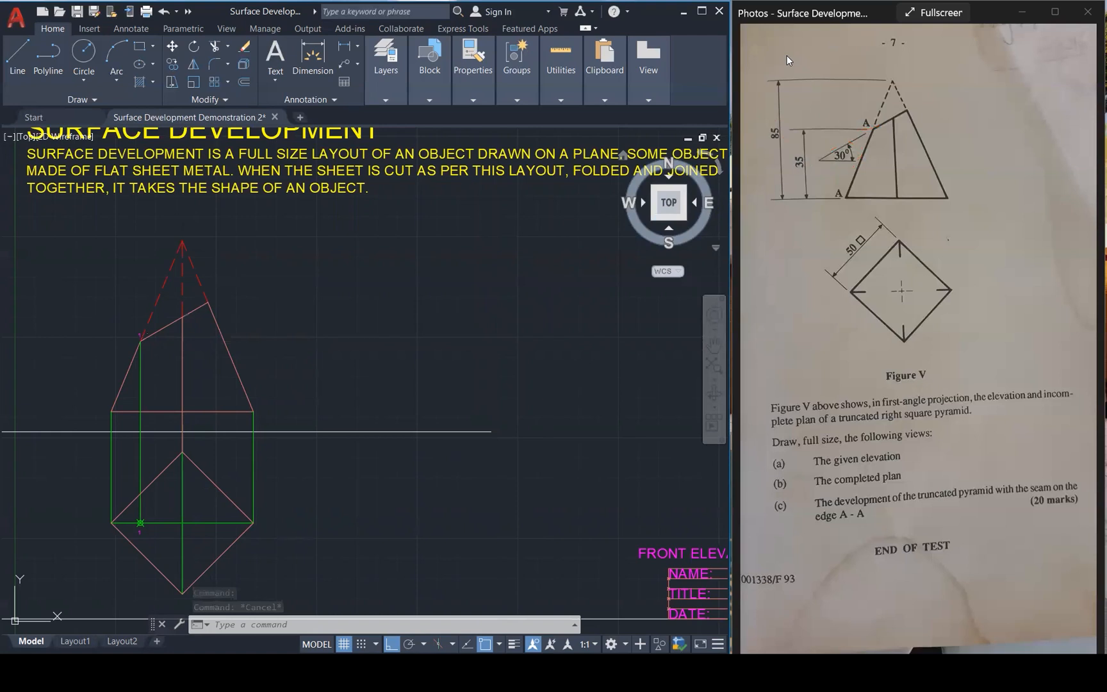
Sketch red projection lines on the reference figure from both cutting-line ends to the plan's horizontal diagonal, marking the intersections with crosses.
key(ctrl+2)
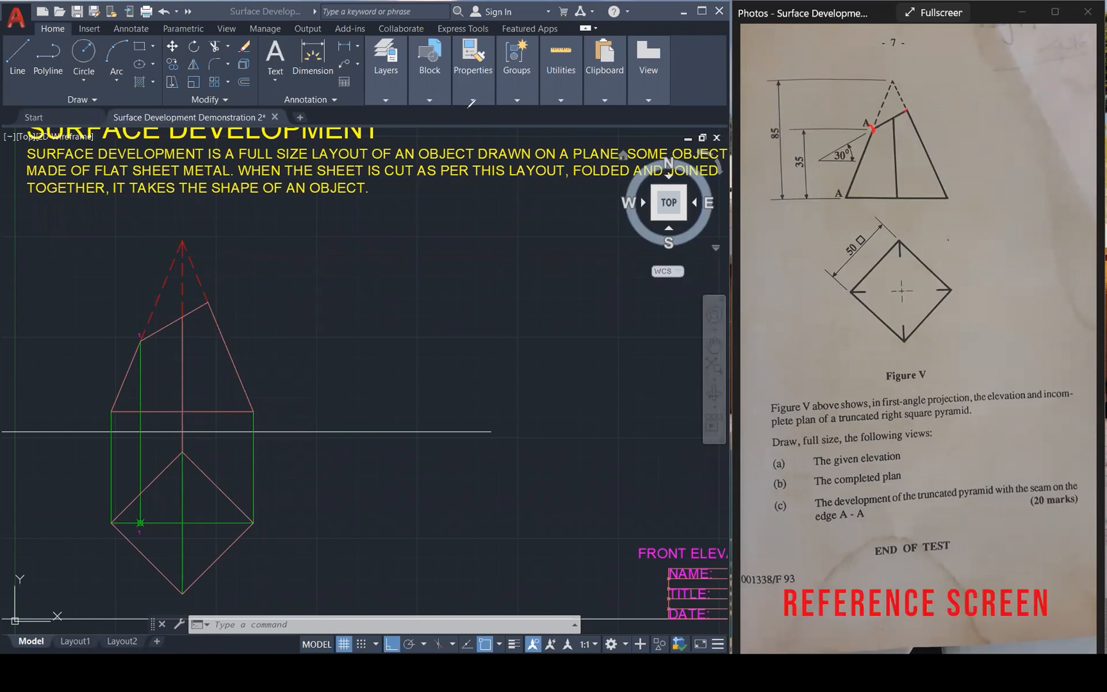
drag(871, 251, 872, 305)
drag(907, 111, 905, 184)
drag(914, 289, 916, 296)
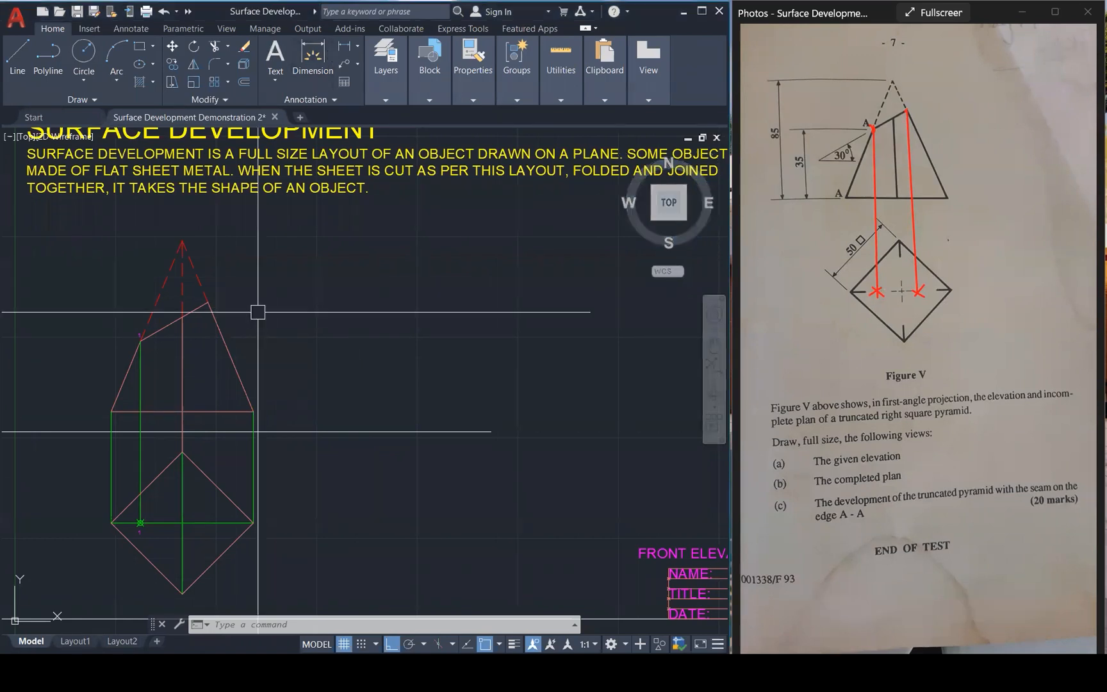
Draw a vertical projection line from the cutting line's right end down to the plan's horizontal diagonal.
key(l)
key(Return)
click(216, 303)
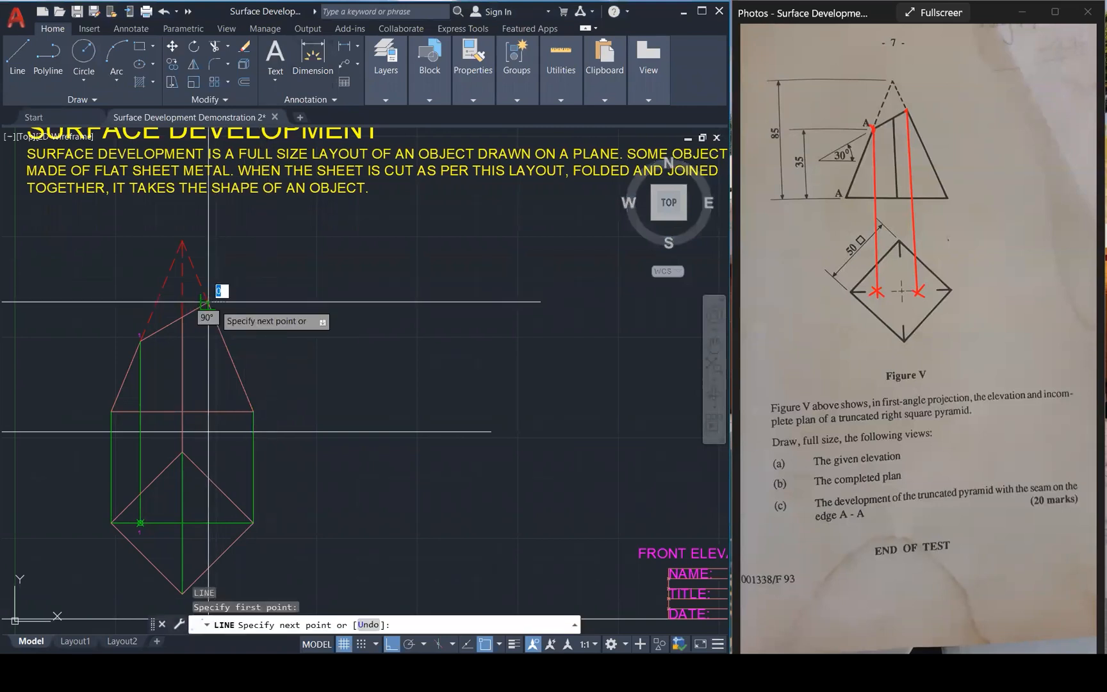
click(208, 522)
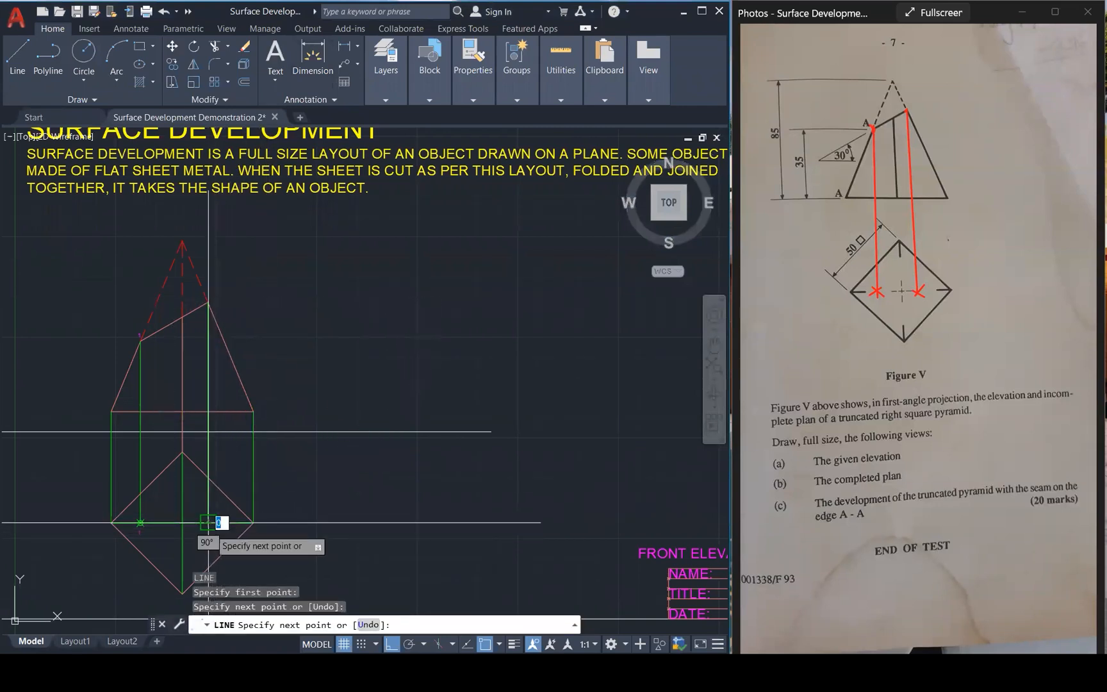
key(Escape)
key(Escape)
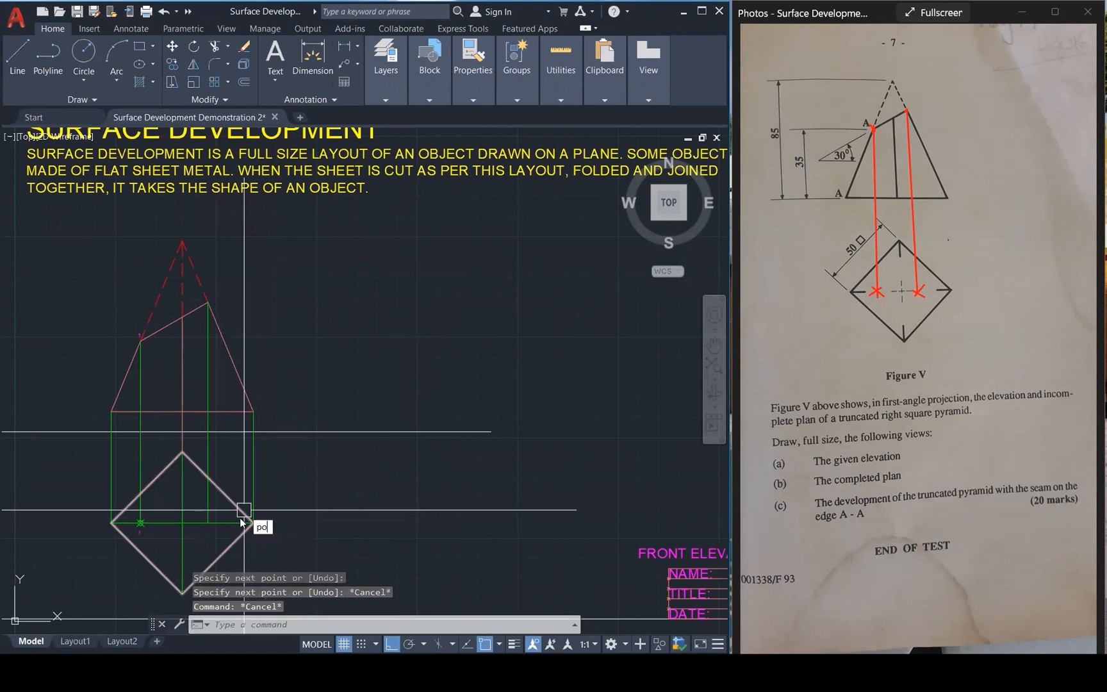
Insert a point where the right projection line meets the plan's horizontal diagonal.
text(po)
key(Return)
click(208, 522)
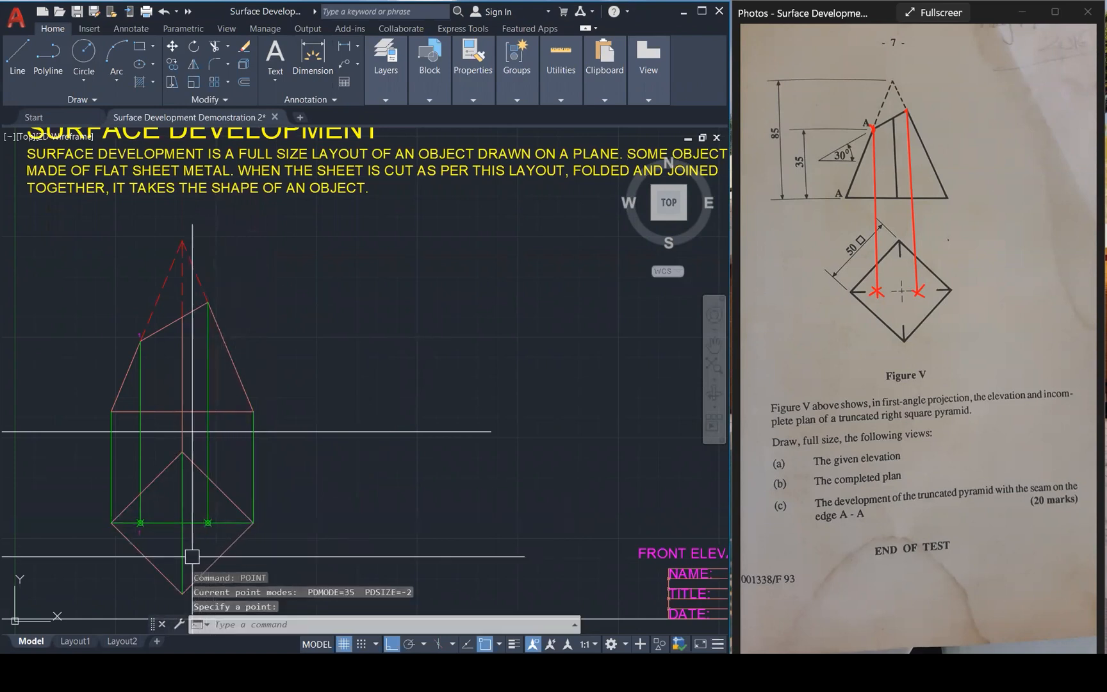
key(Escape)
key(Escape)
Copy the plan's label 1 to the right point on the horizontal diagonal and change the copied label to 3.
scroll(163, 561, up, 1)
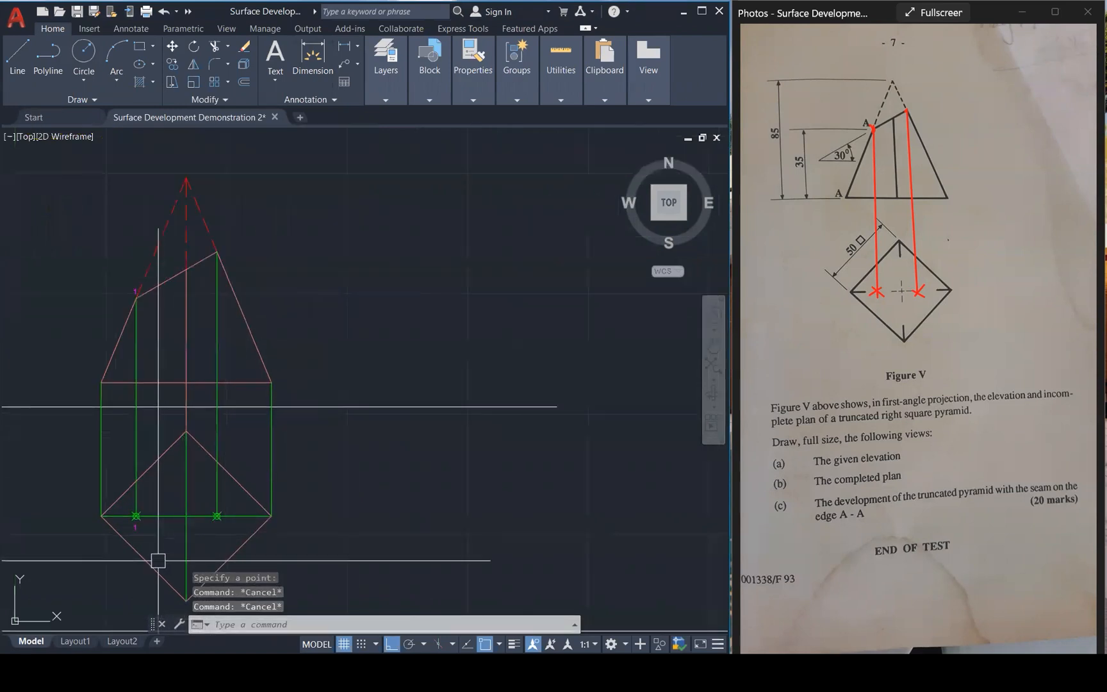
click(112, 489)
click(149, 524)
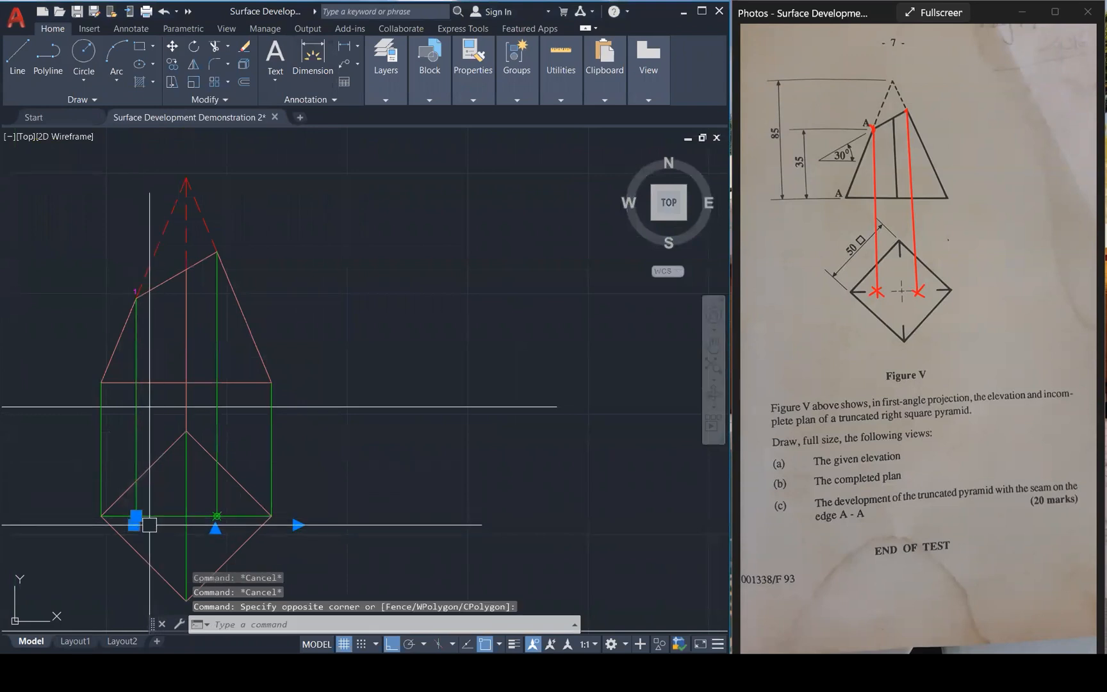
key(Escape)
text(co)
key(Return)
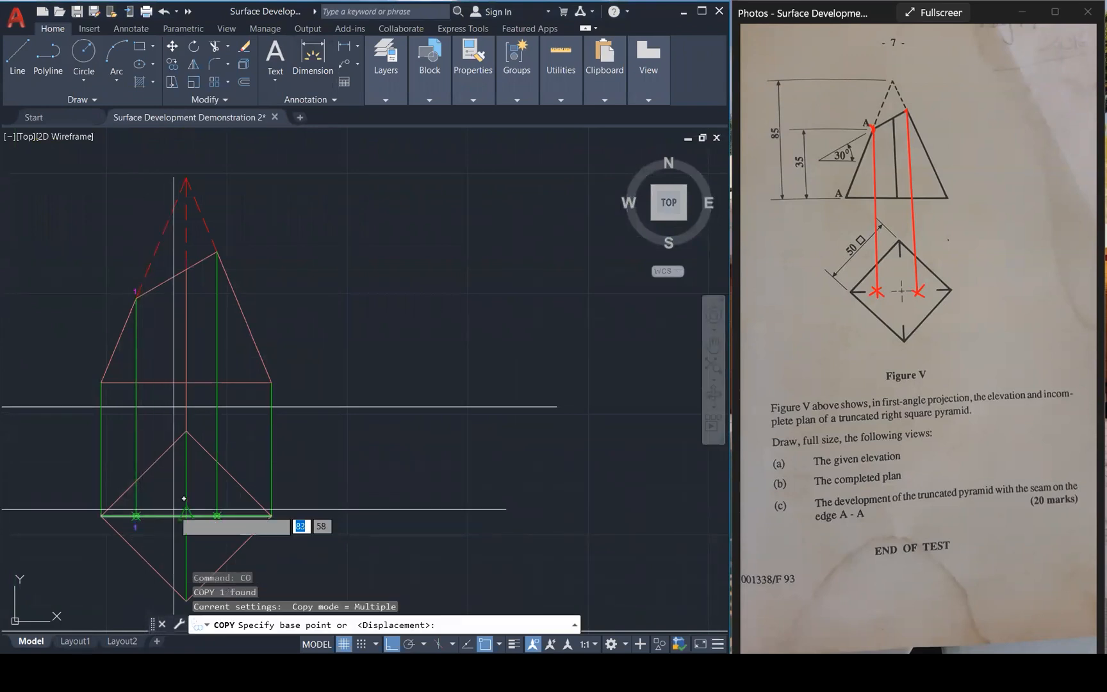
click(136, 516)
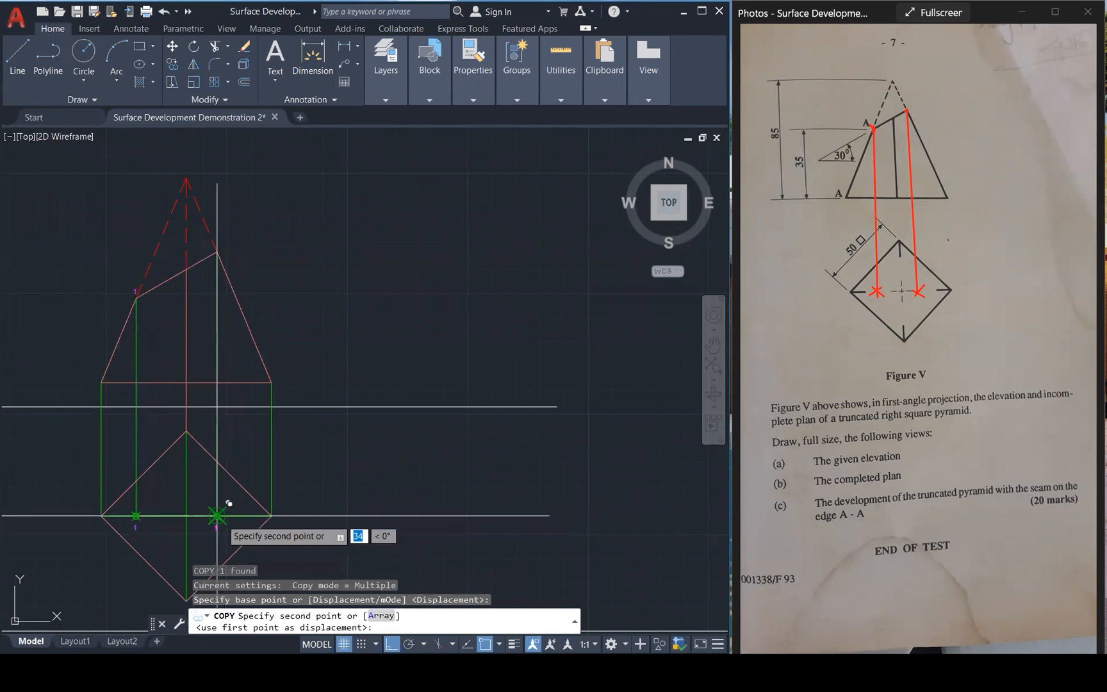
click(217, 516)
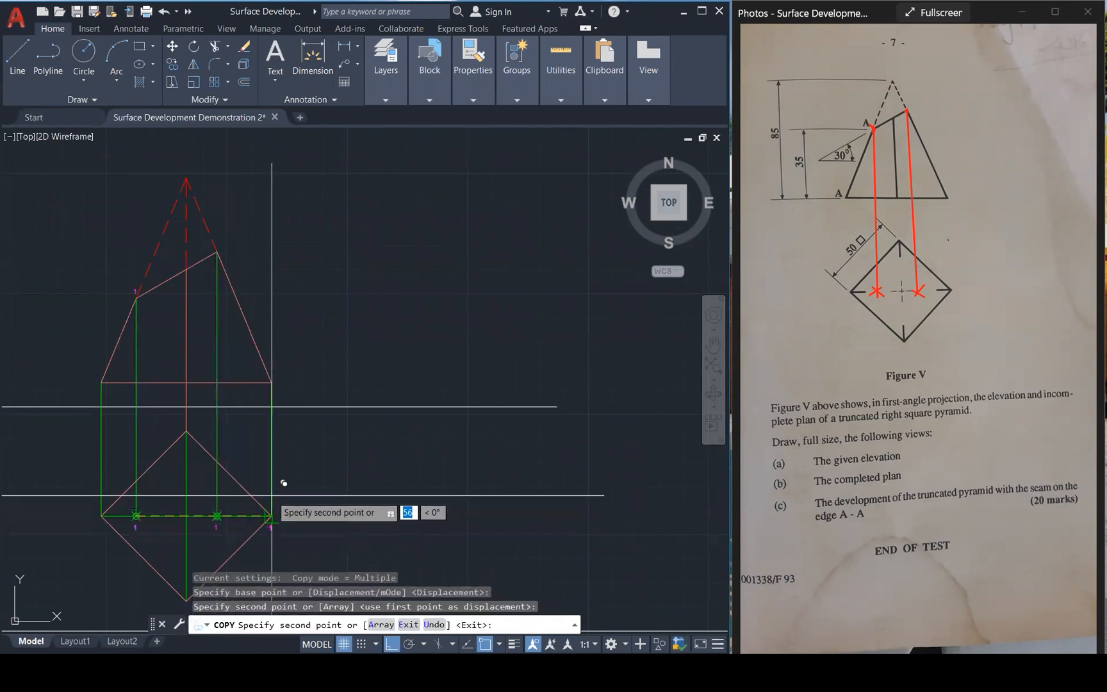
key(Escape)
key(Escape)
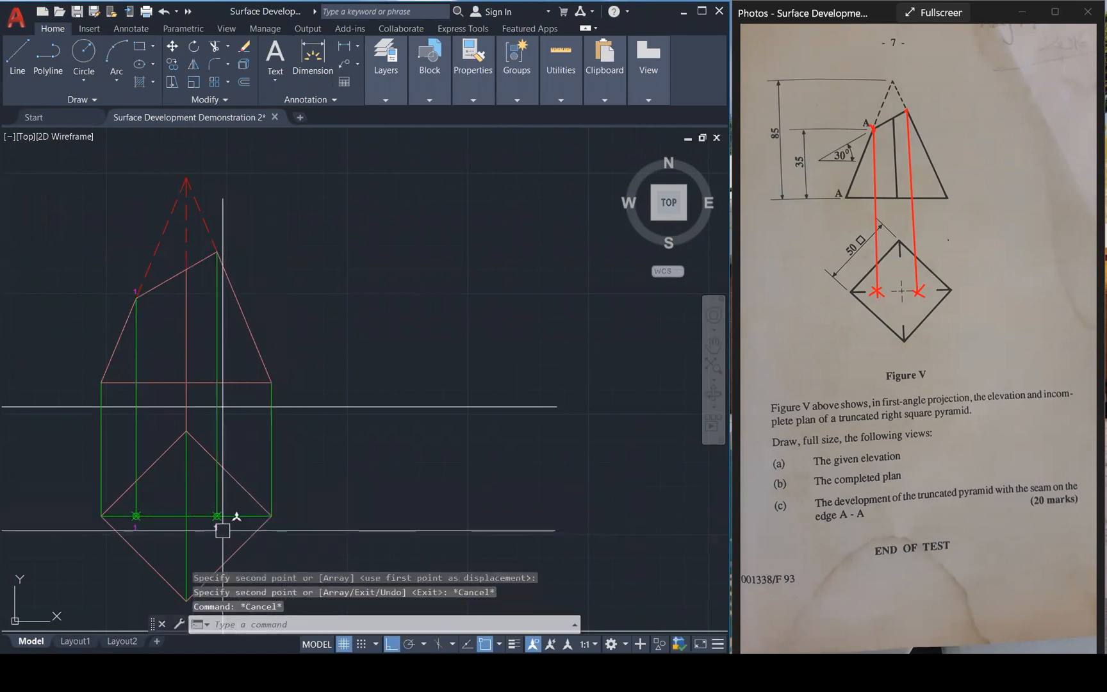
double_click(217, 527)
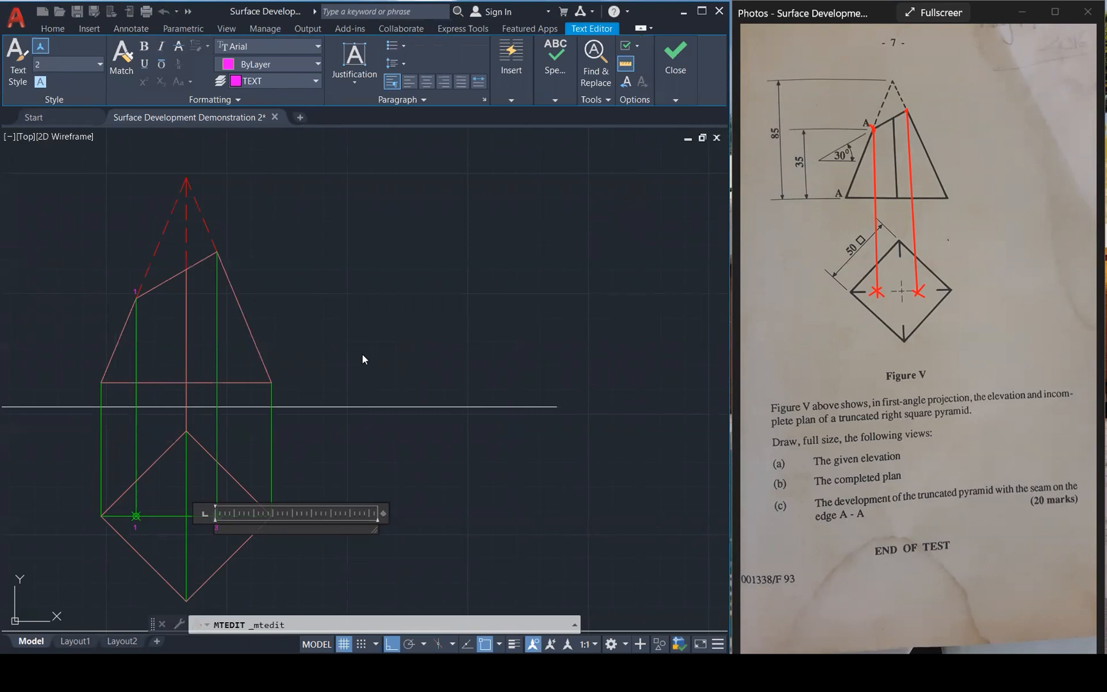
click(363, 354)
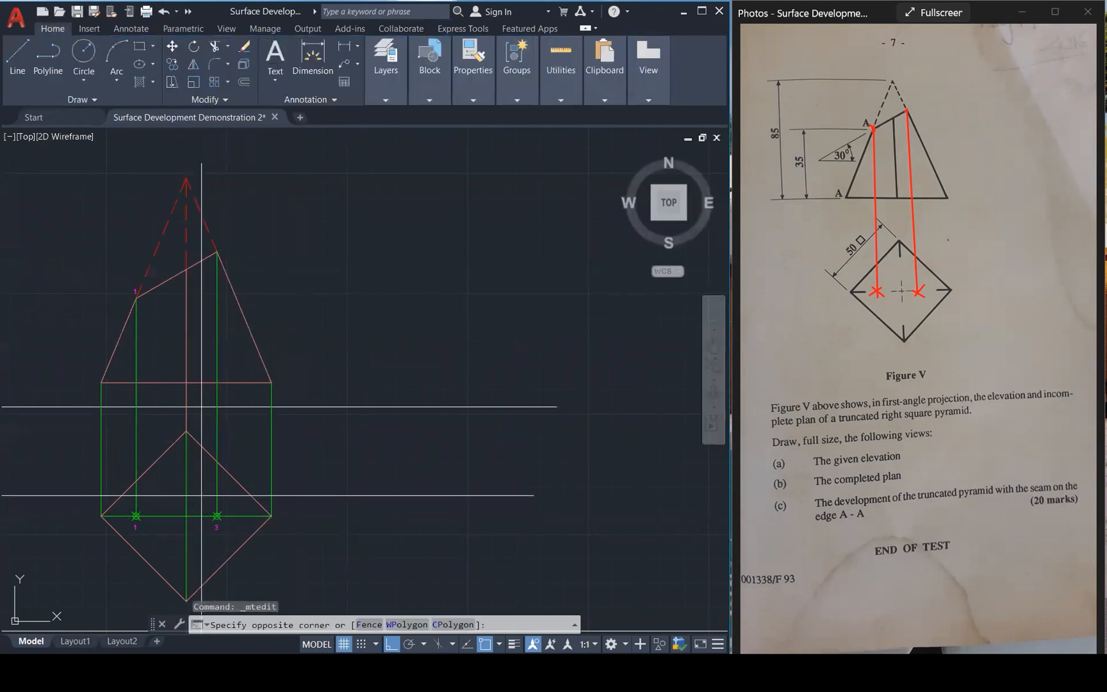
Copy the plan's right point with its label 3 to both ends of the cutting line in the elevation.
click(233, 530)
text(c)
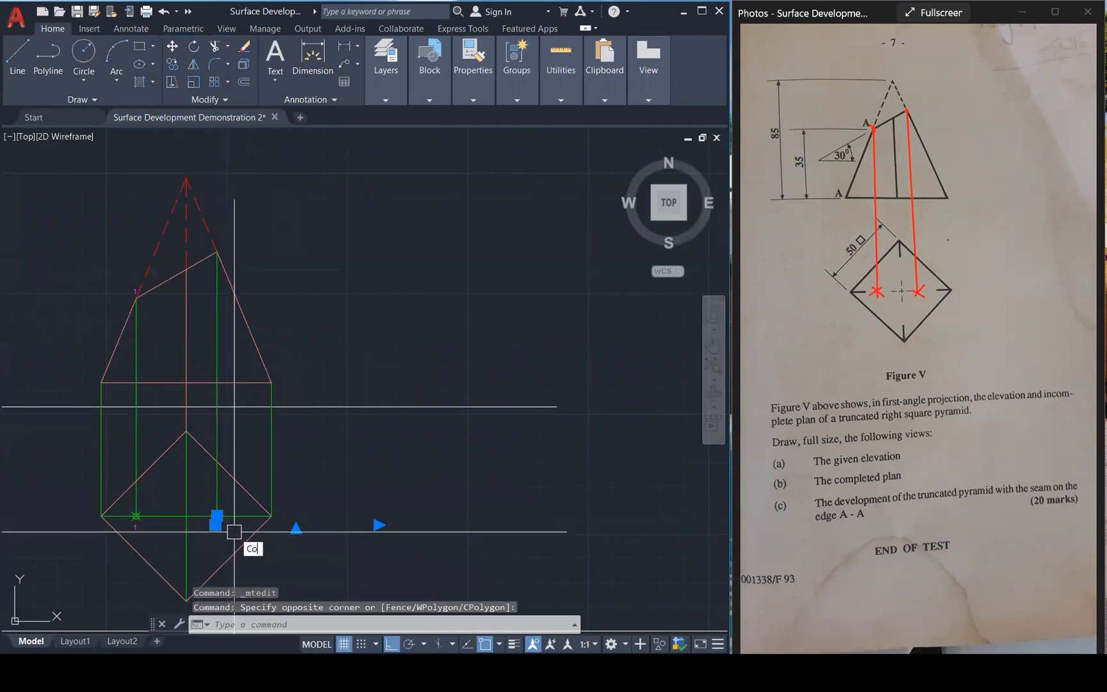
text(o)
key(Return)
click(216, 516)
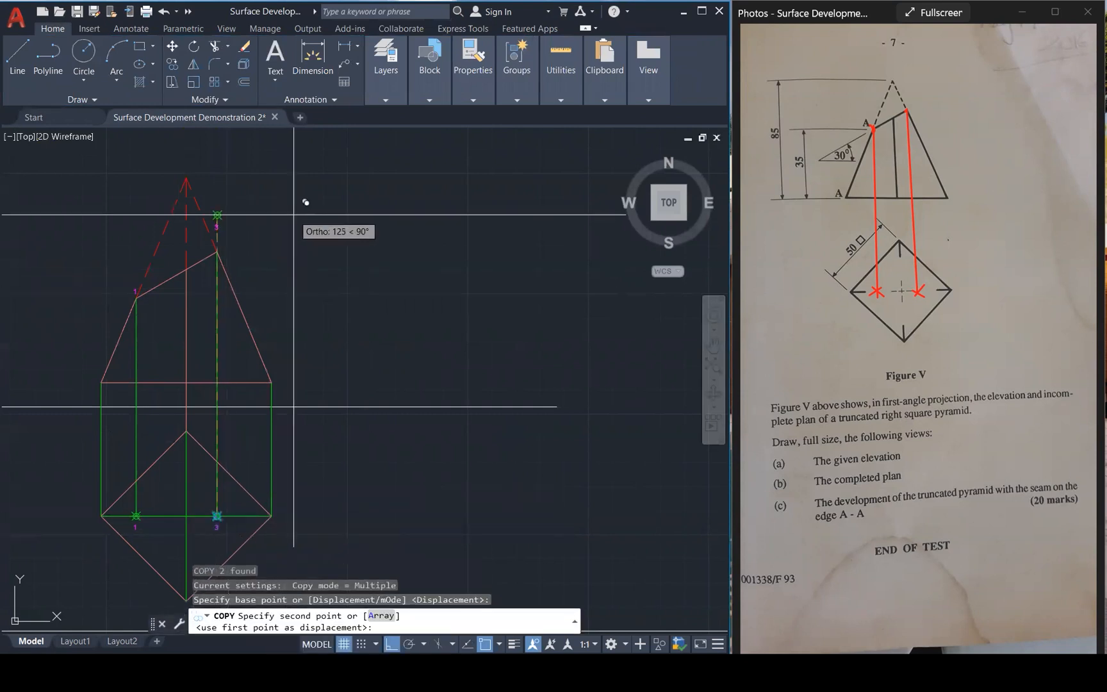
click(216, 252)
scroll(128, 300, up, 3)
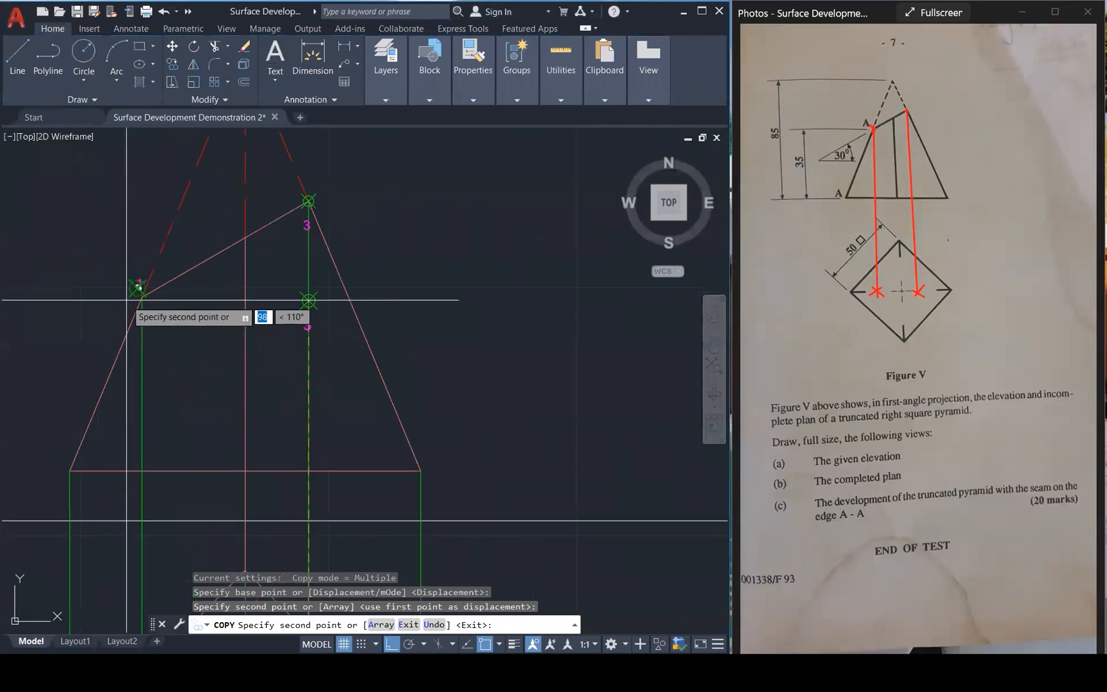
click(141, 296)
key(Escape)
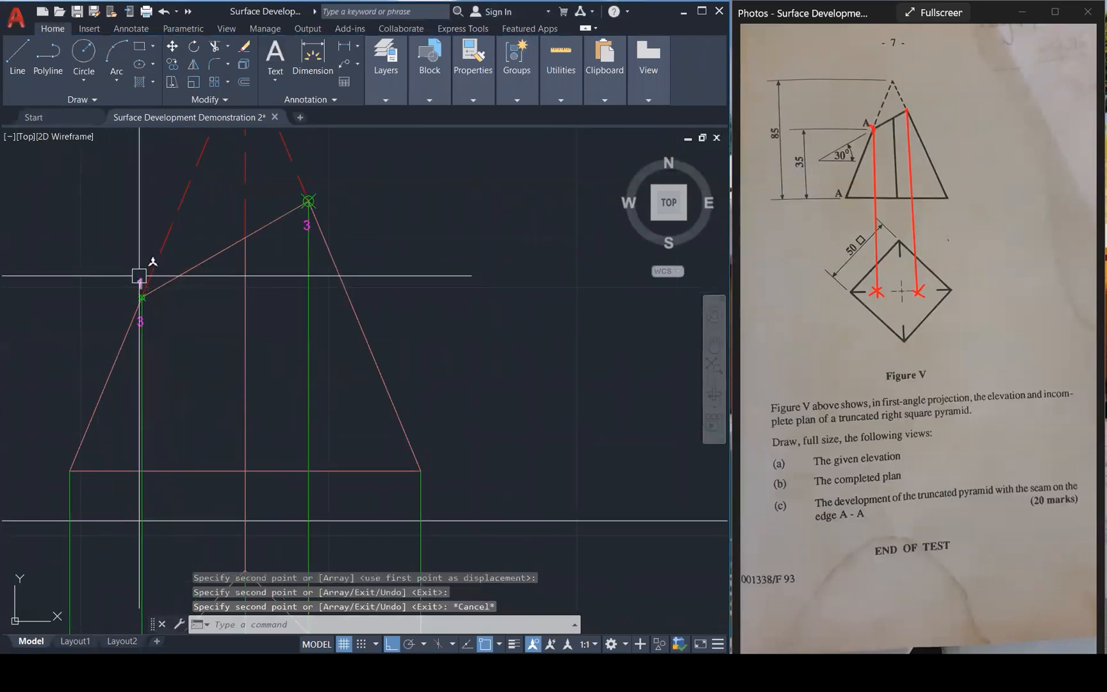
Delete the surplus label 3 below the cutting line's left end, keeping the point and label 1.
double_click(140, 281)
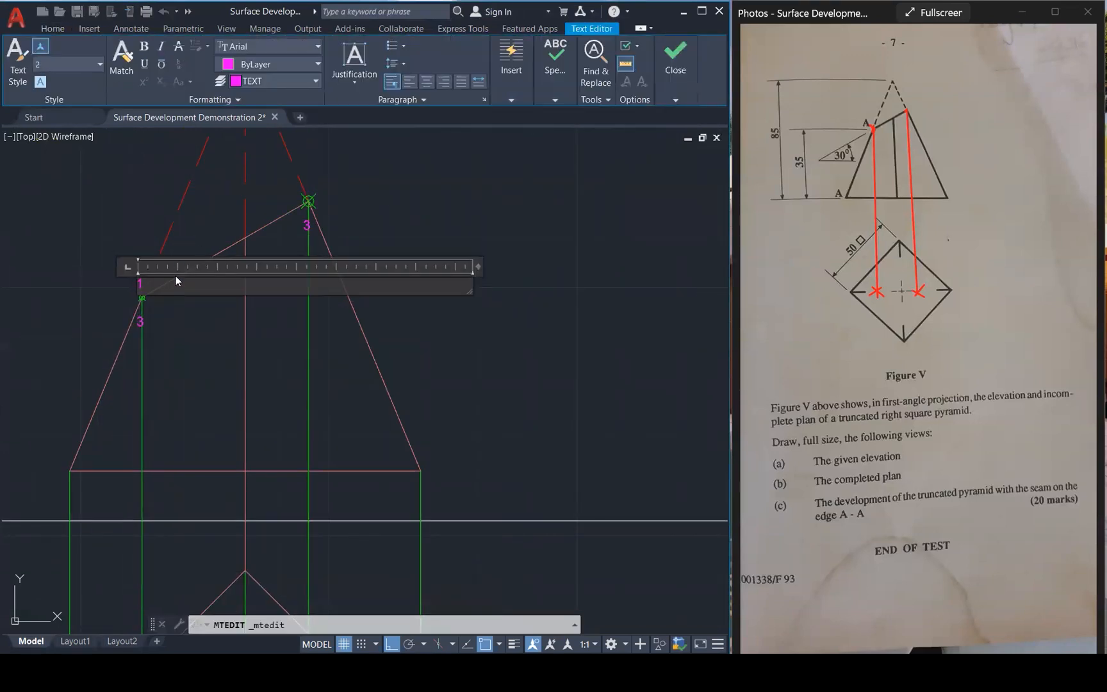
key(Escape)
scroll(138, 317, up, 4)
click(124, 309)
scroll(161, 301, down, 3)
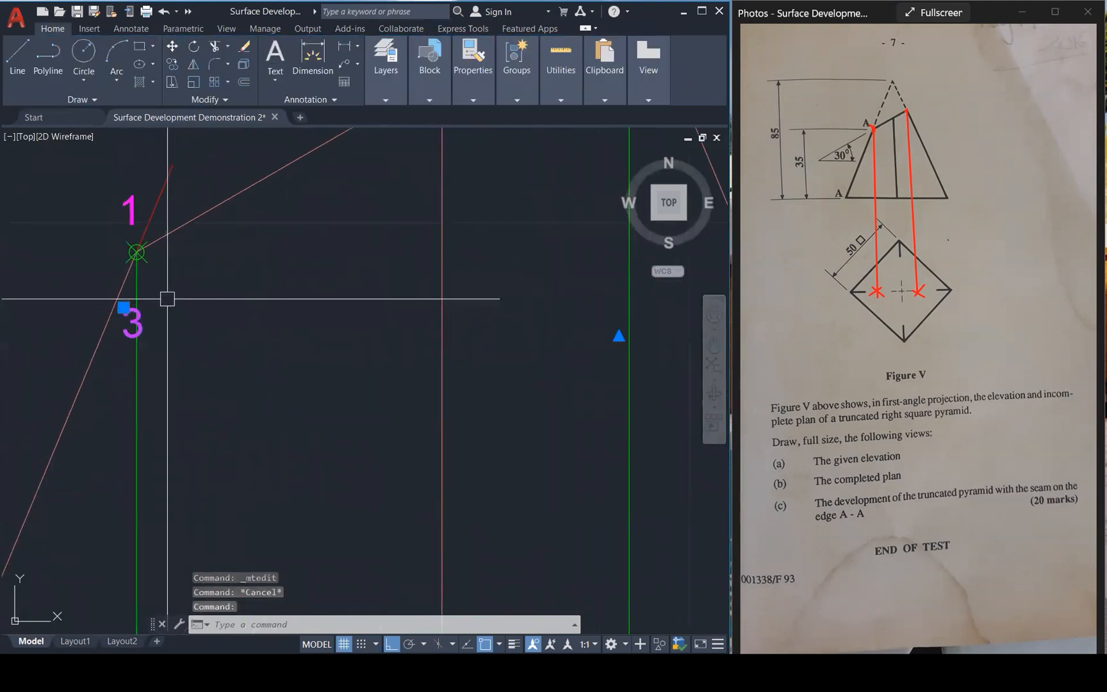
key(Delete)
scroll(181, 294, down, 2)
scroll(180, 296, down, 5)
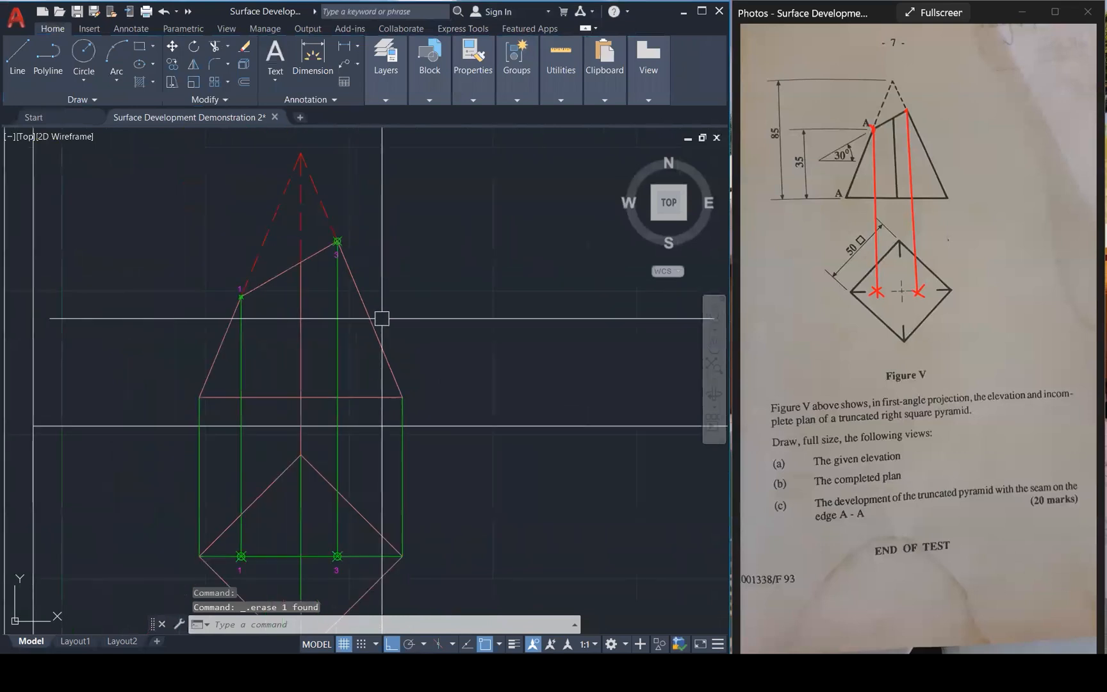
key(Escape)
key(Escape)
key(Escape)
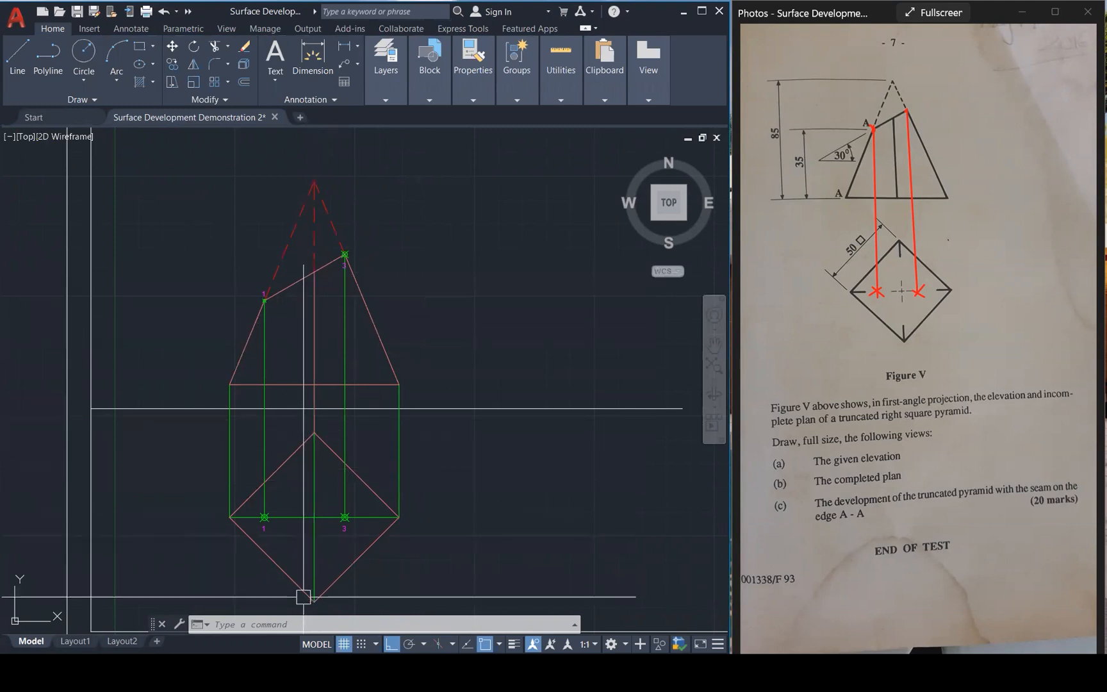
Copy the point and label 1 from the cutting line's left end to where the cutting line meets the elevation's centre edge.
scroll(237, 255, up, 2)
click(237, 254)
click(297, 359)
text(co)
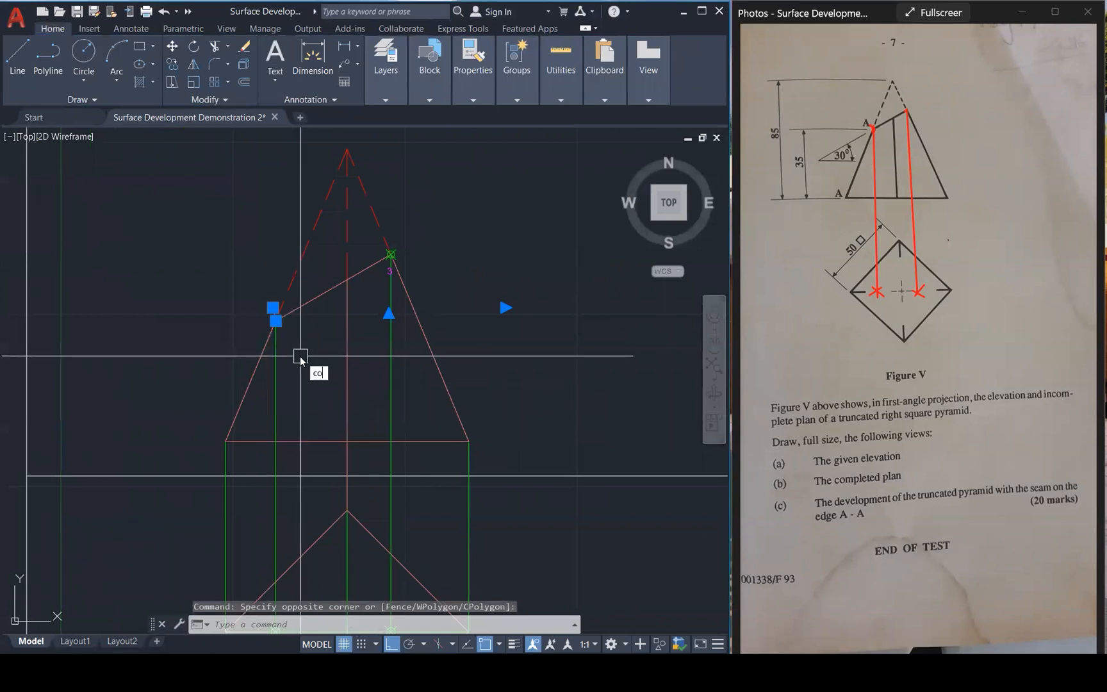
key(Return)
click(274, 321)
scroll(357, 269, up, 5)
click(346, 321)
key(Escape)
Change the copied label at the centre edge to 2,4 and regenerate the drawing.
double_click(311, 260)
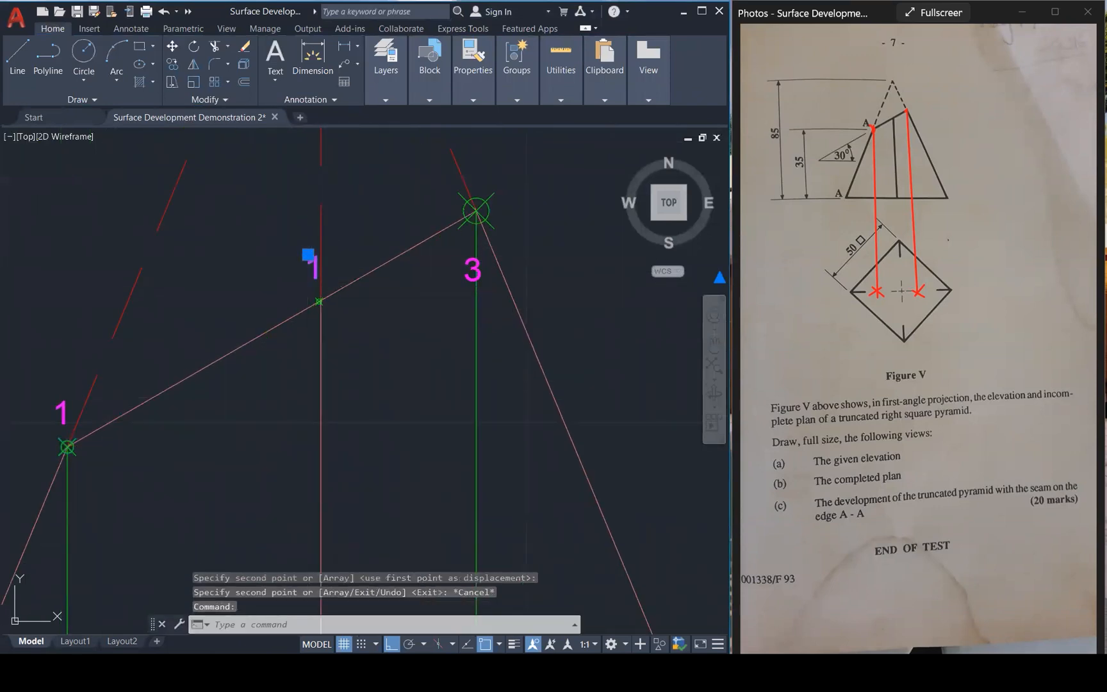
text(2,4)
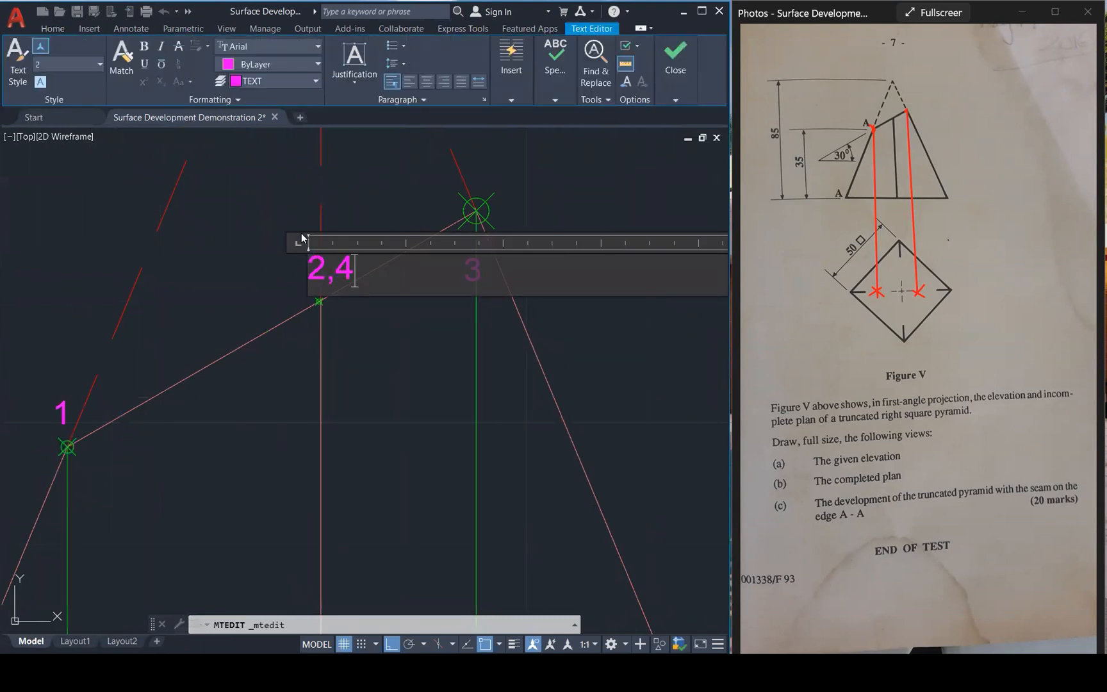
click(363, 188)
scroll(369, 188, down, 5)
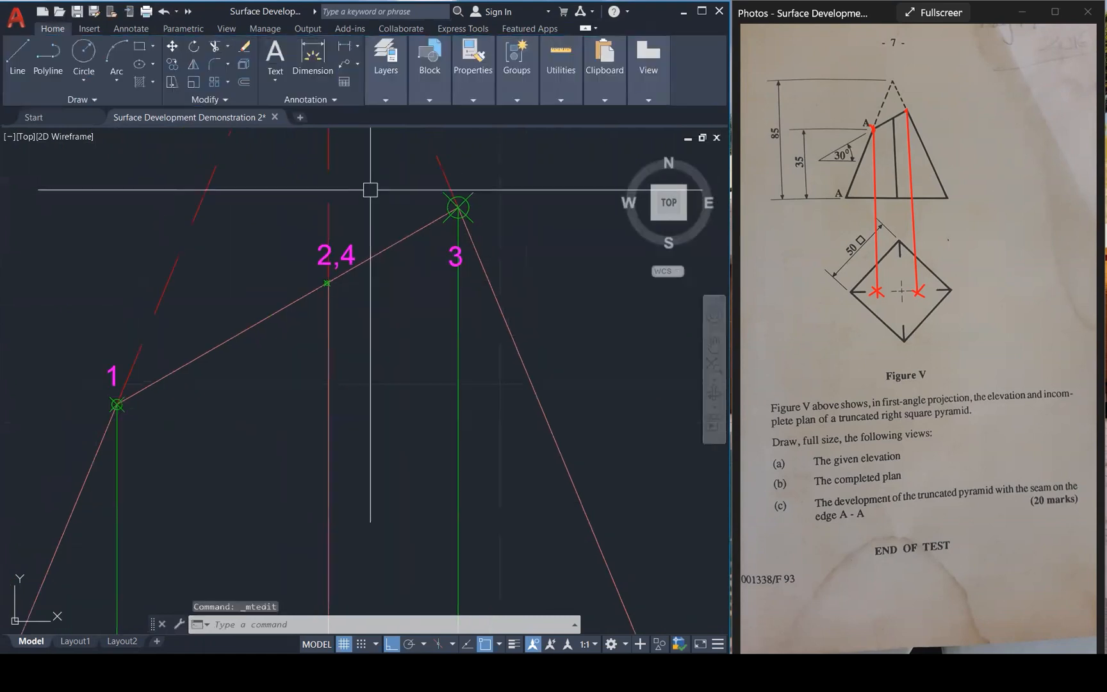
key(Return)
scroll(371, 191, down, 4)
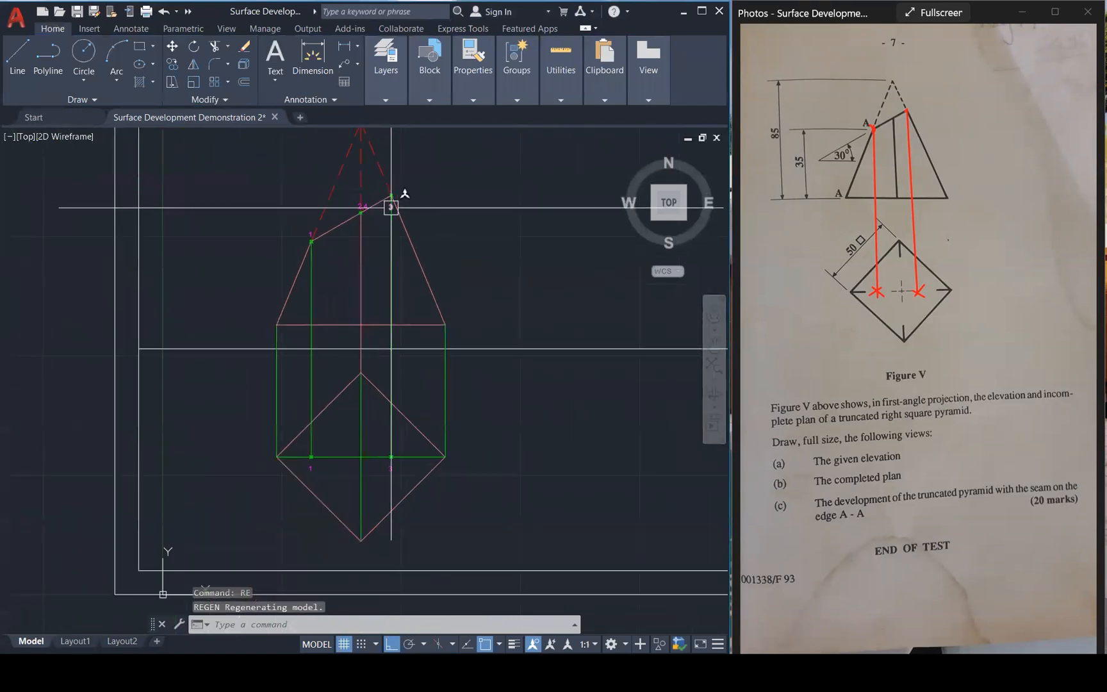
scroll(401, 375, down, 2)
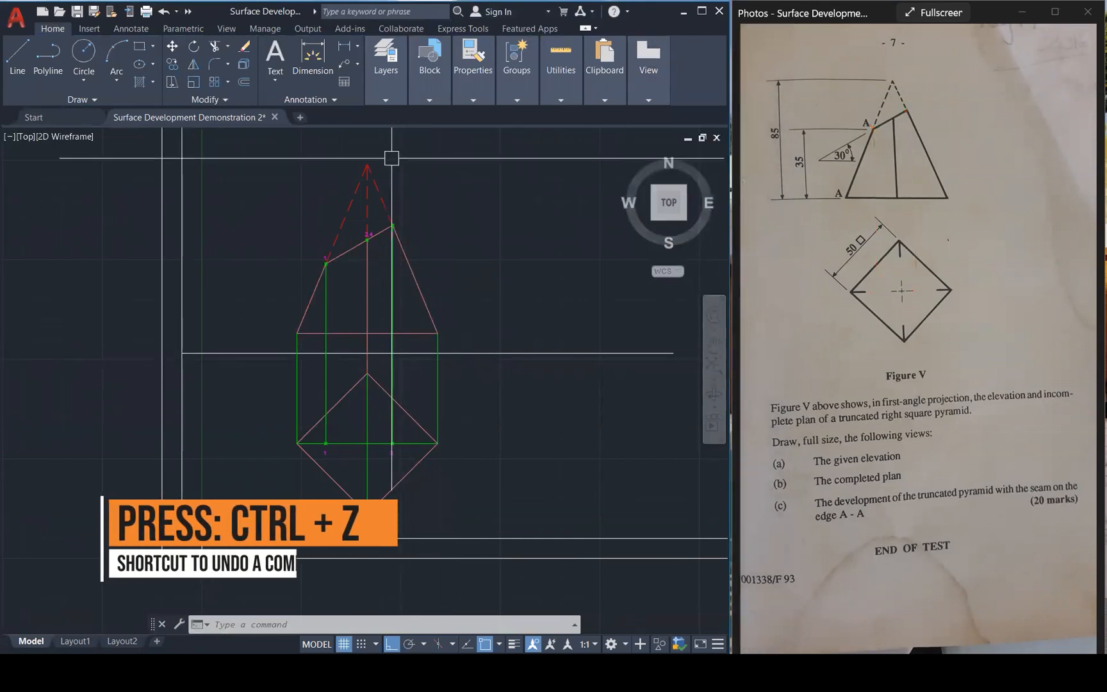
Offset the rightmost vertical projection line between elevation and plan 10 mm to the right.
key(Return)
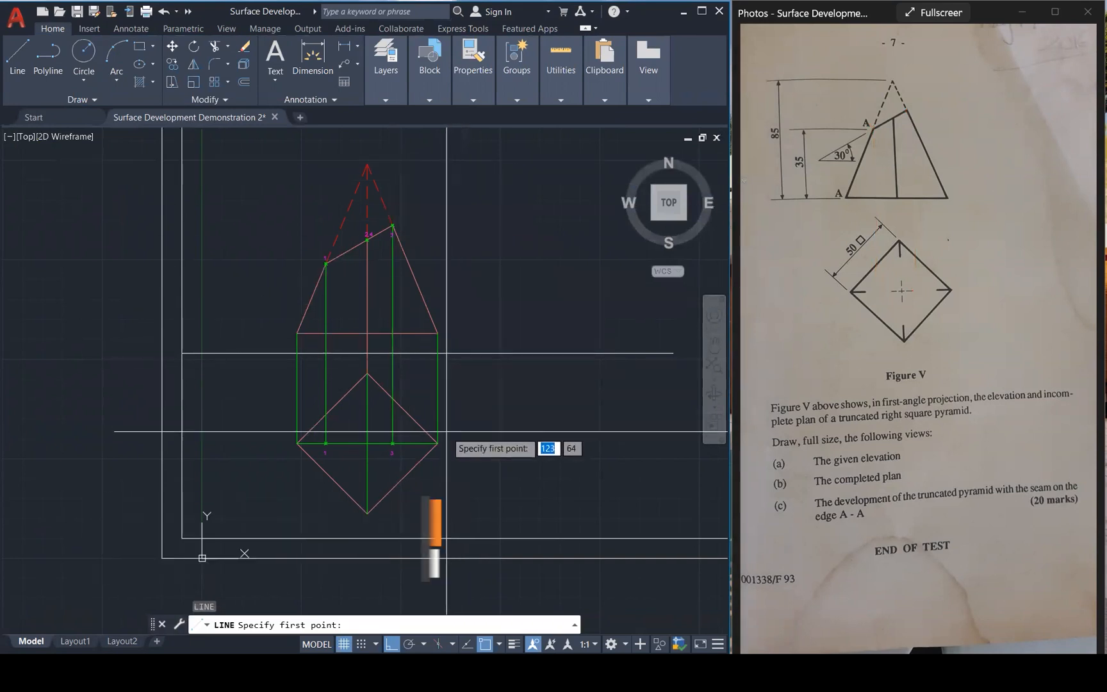
key(Escape)
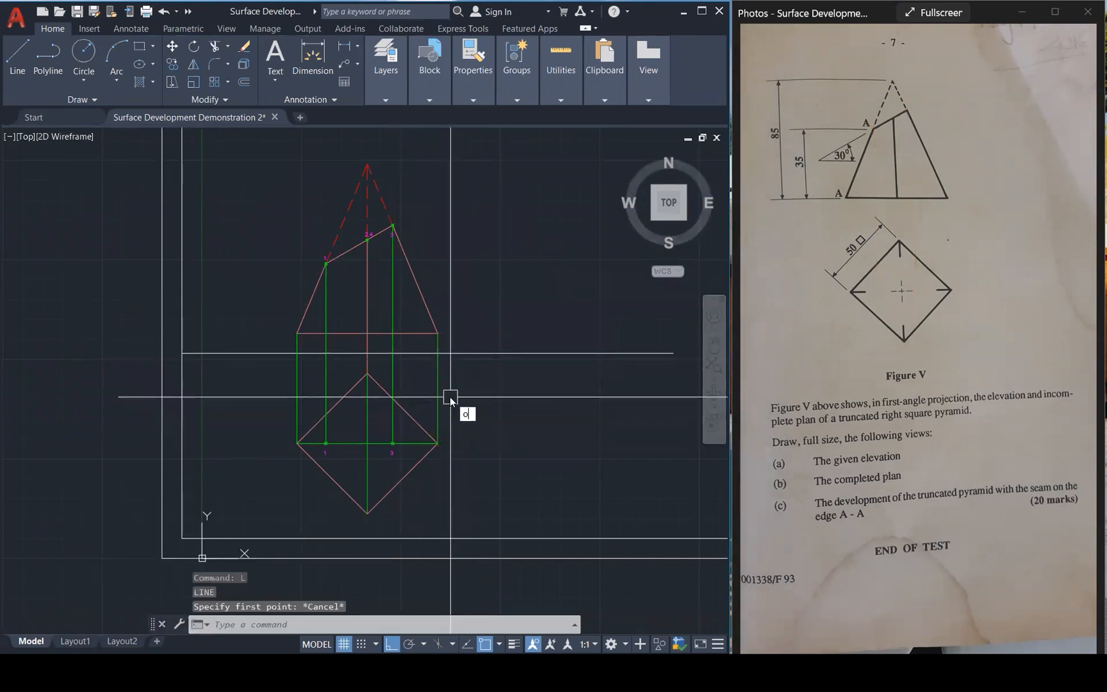
text(o)
key(Return)
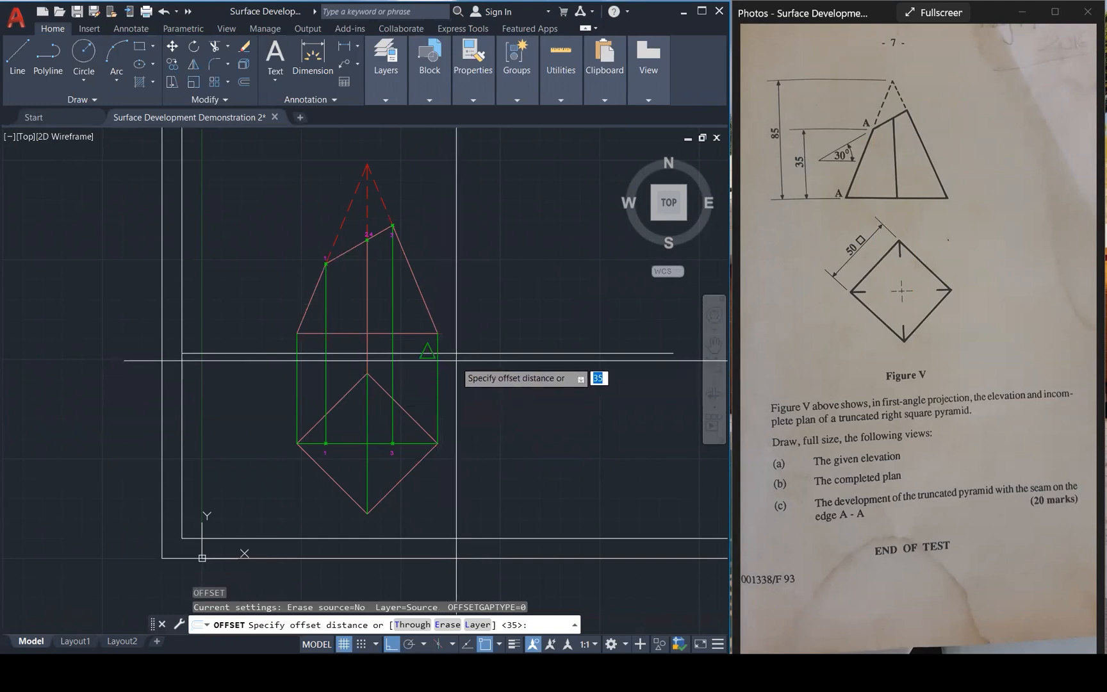
text(10)
key(Return)
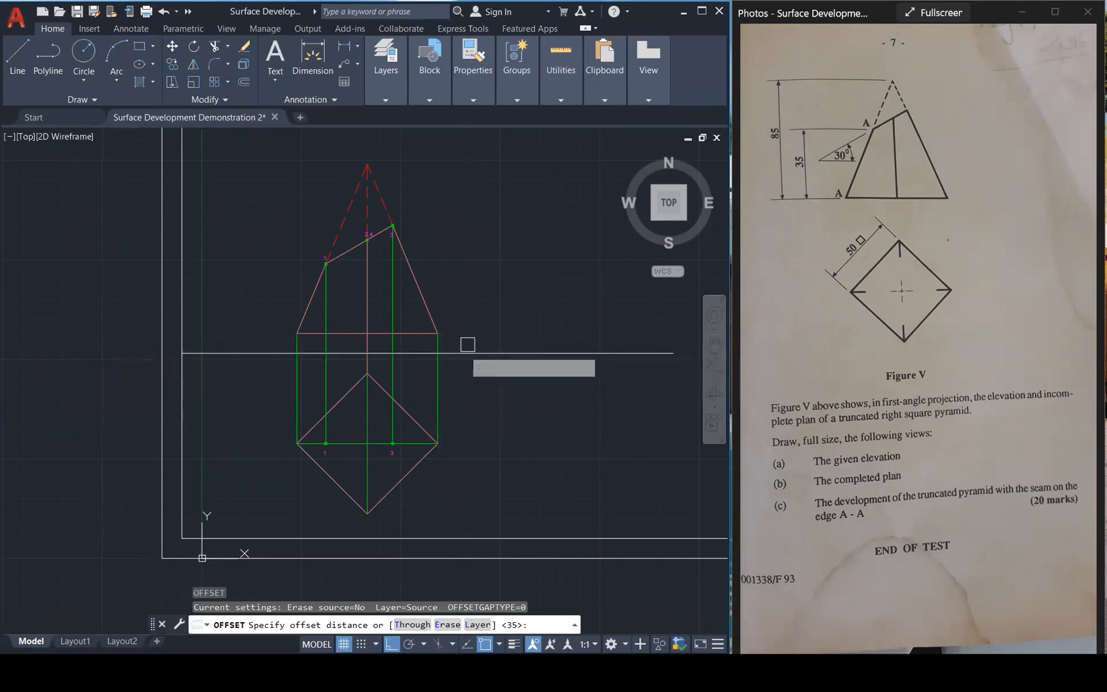
click(442, 383)
click(496, 400)
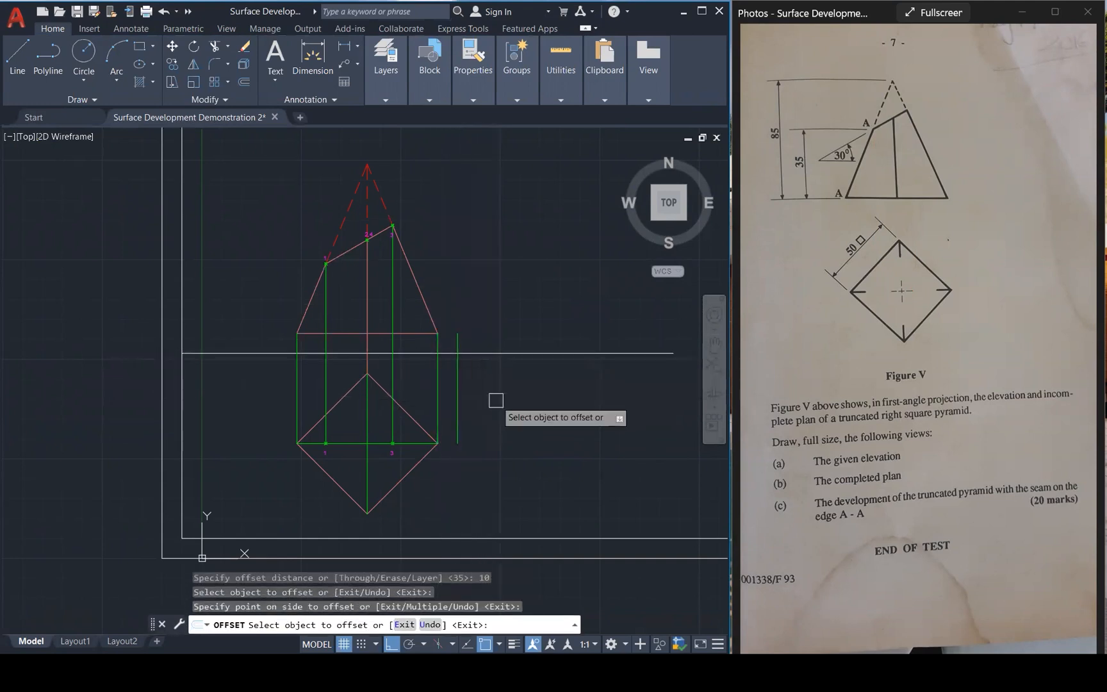
key(Return)
Stretch the offset line's upper end to the apex level and its lower end to the sheet's outer bottom border.
click(459, 392)
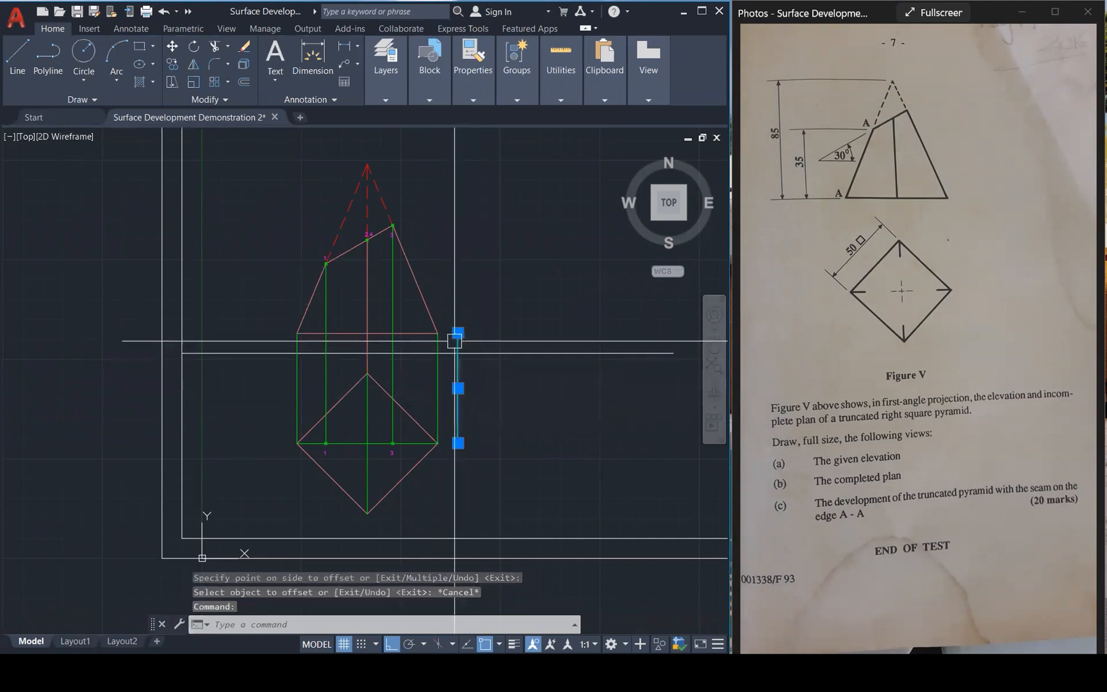
click(458, 332)
click(457, 164)
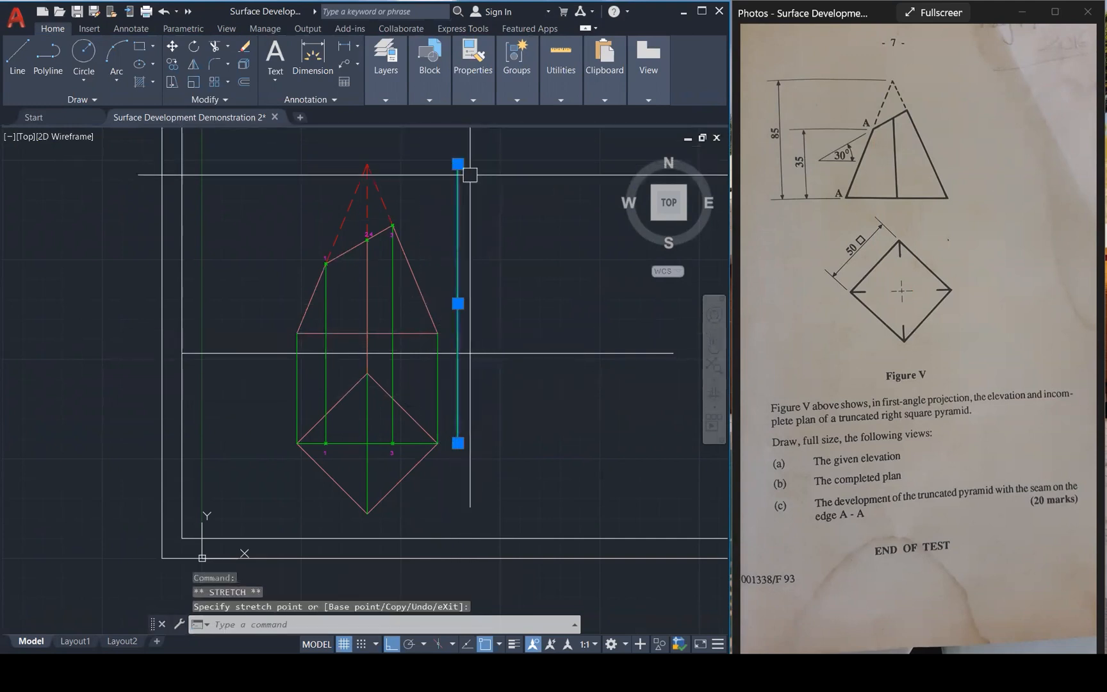
click(458, 442)
click(458, 558)
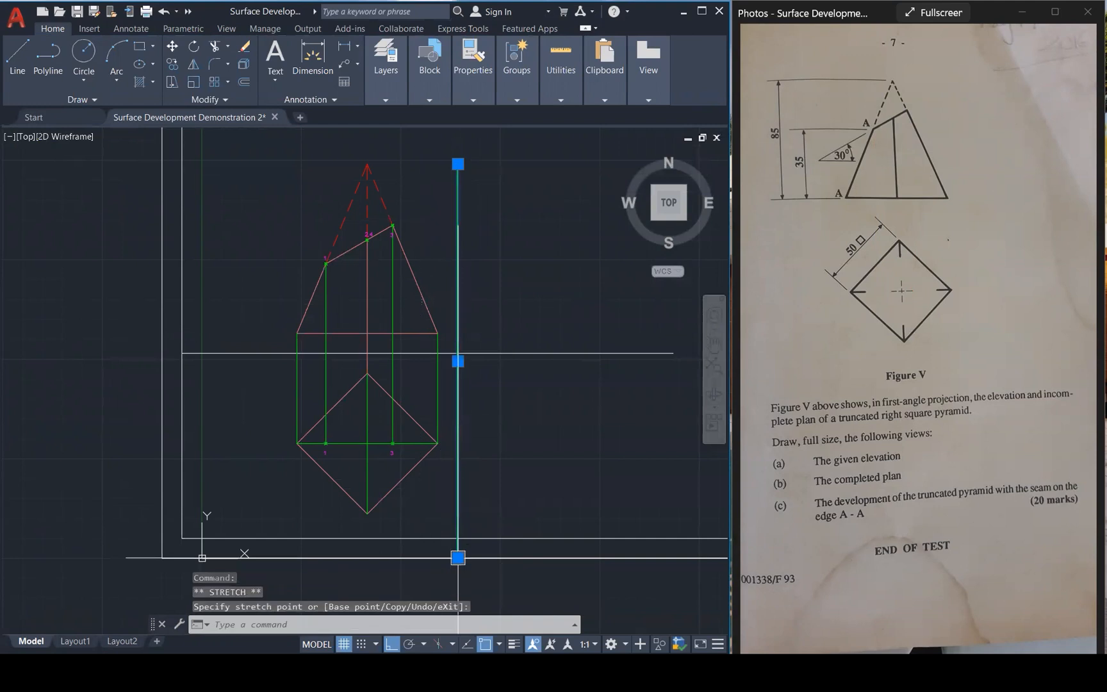
key(Escape)
key(Escape)
key(Escape)
Offset the lengthened vertical line another 10 mm to the right.
text(o)
key(Return)
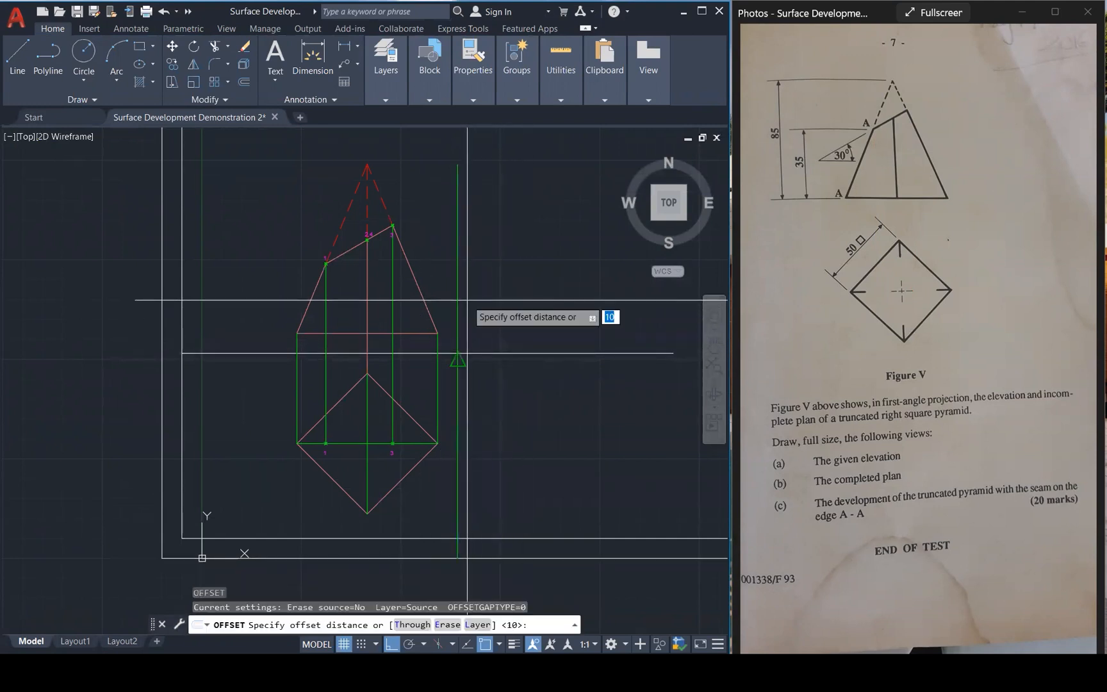
key(Return)
click(456, 275)
click(500, 279)
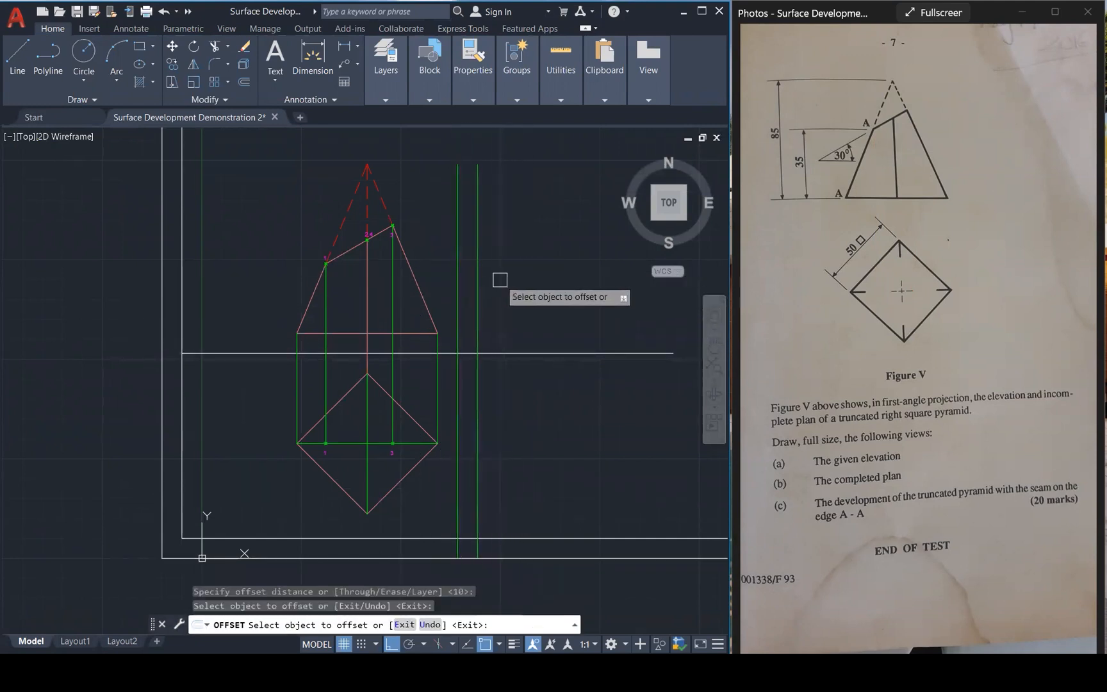
key(Escape)
key(Escape)
key(Escape)
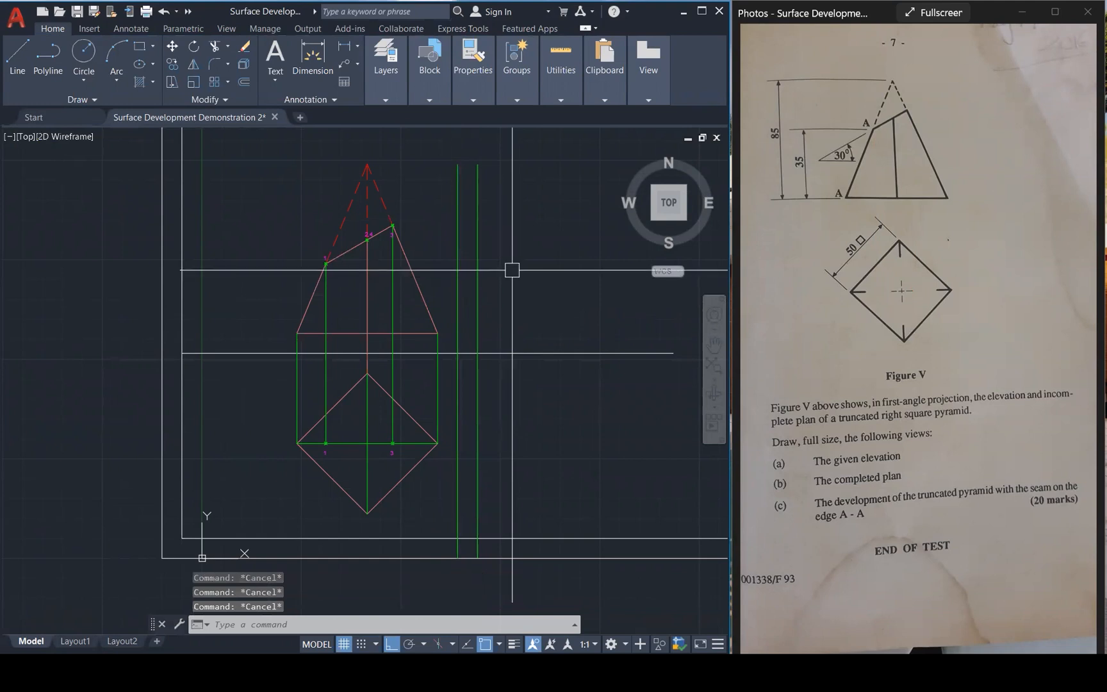
Draw a horizontal projection line about 120 mm long to the right from the plan's upper corner.
text(l)
key(Return)
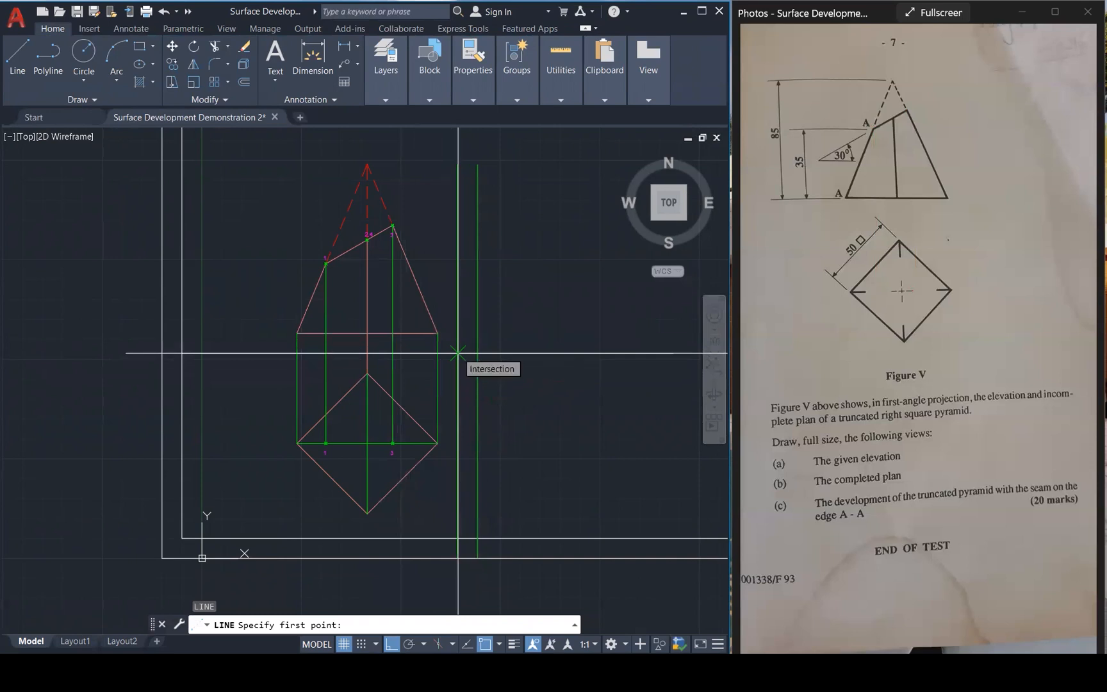
click(367, 373)
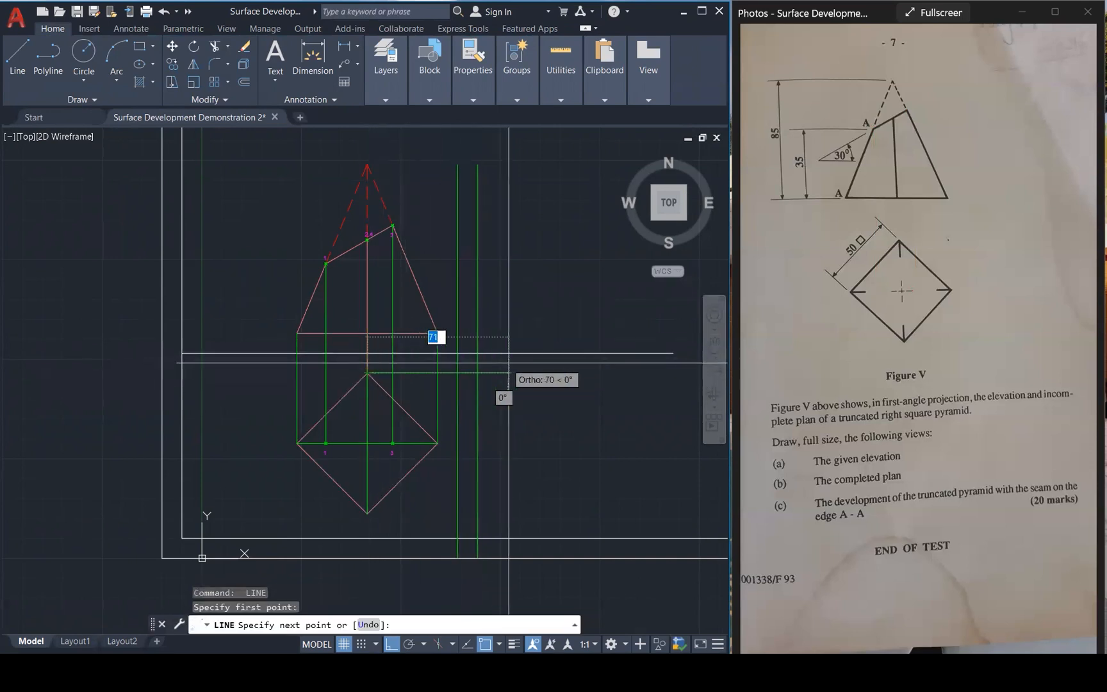
click(607, 370)
key(Escape)
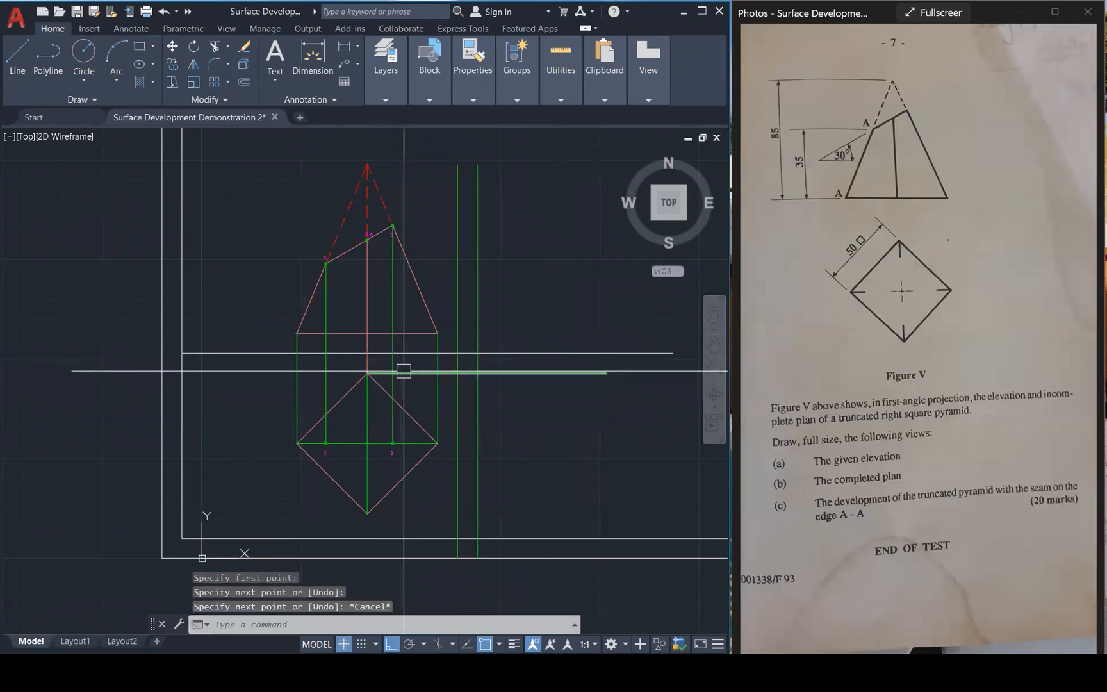
Stretch the left end of the horizontal projection line to the sheet's inner left border.
click(367, 373)
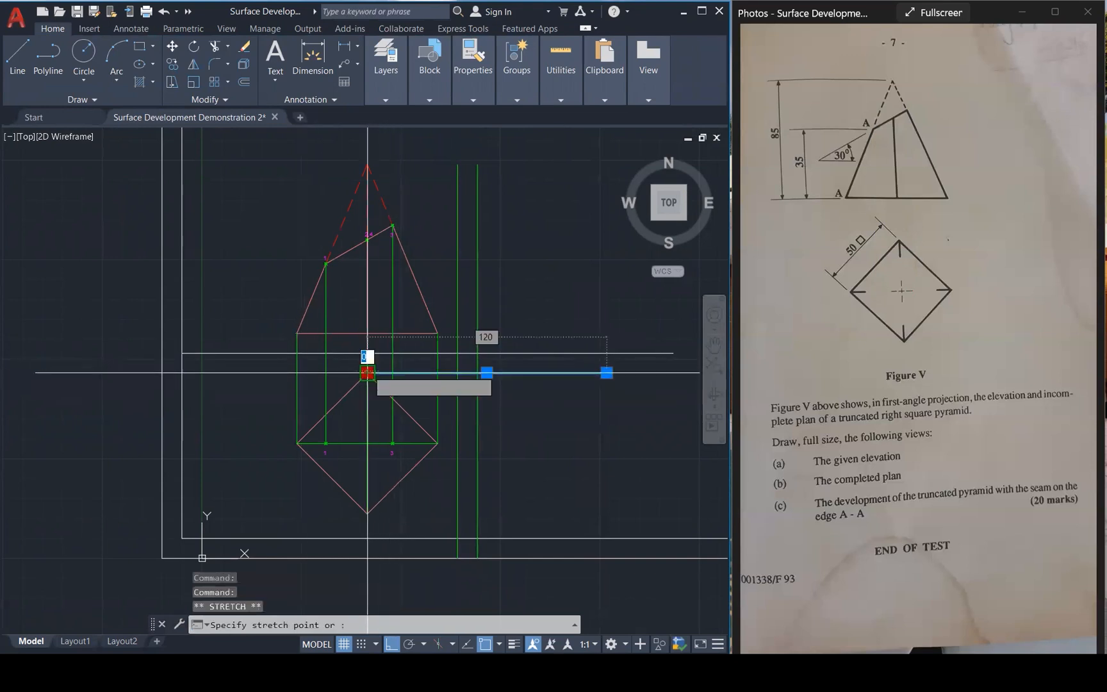
click(181, 372)
key(Escape)
Draw a diagonal line through the two intersections of the vertical and horizontal line pairs and extend it to the inner bottom border.
text(l)
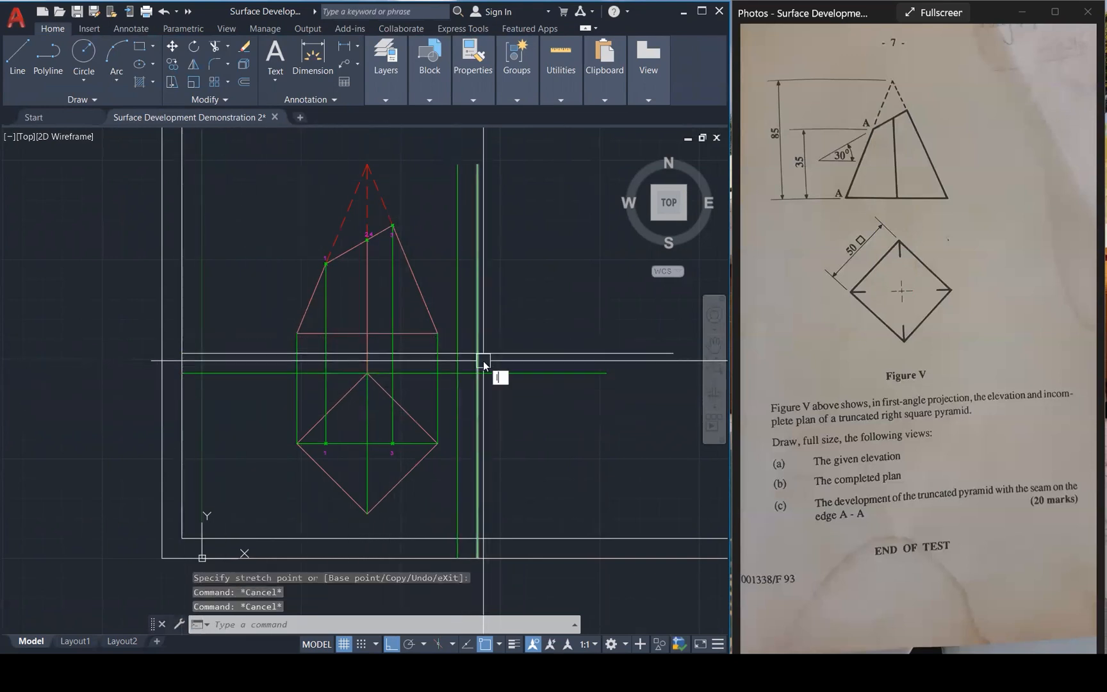
key(Return)
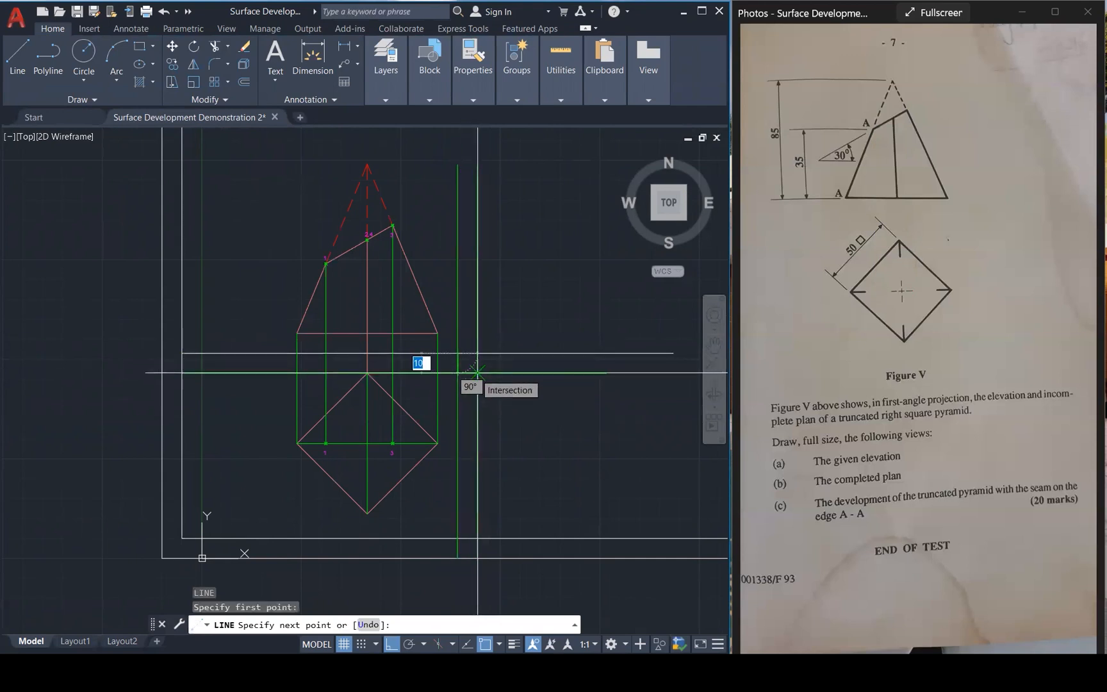
click(478, 372)
key(Escape)
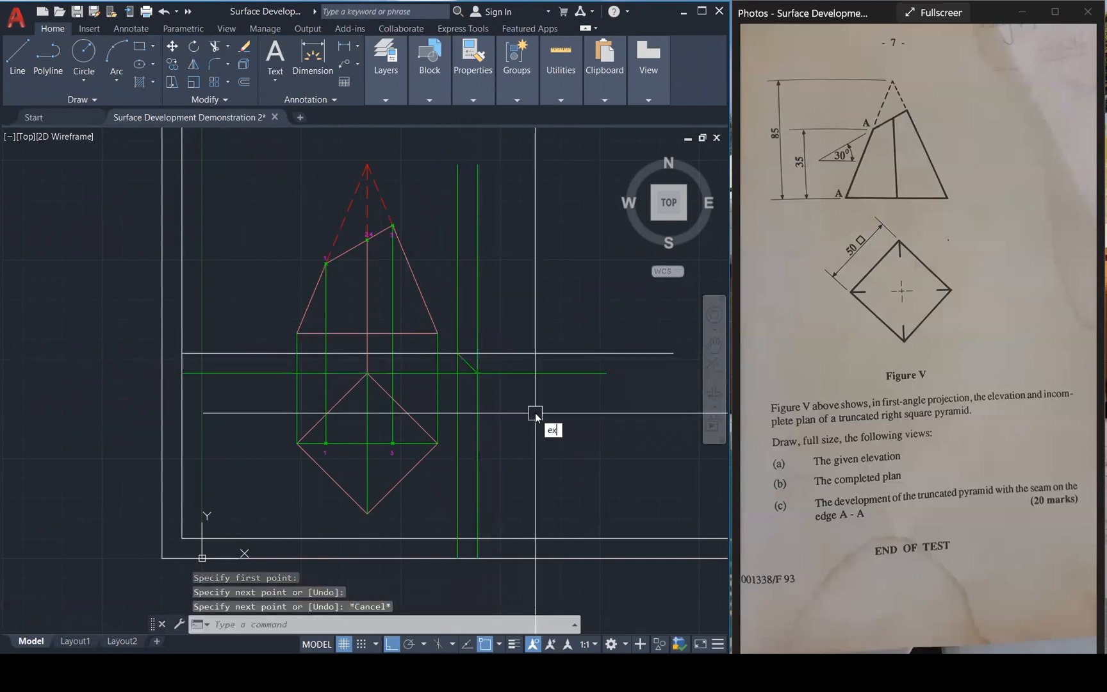
key(Return)
key(Escape)
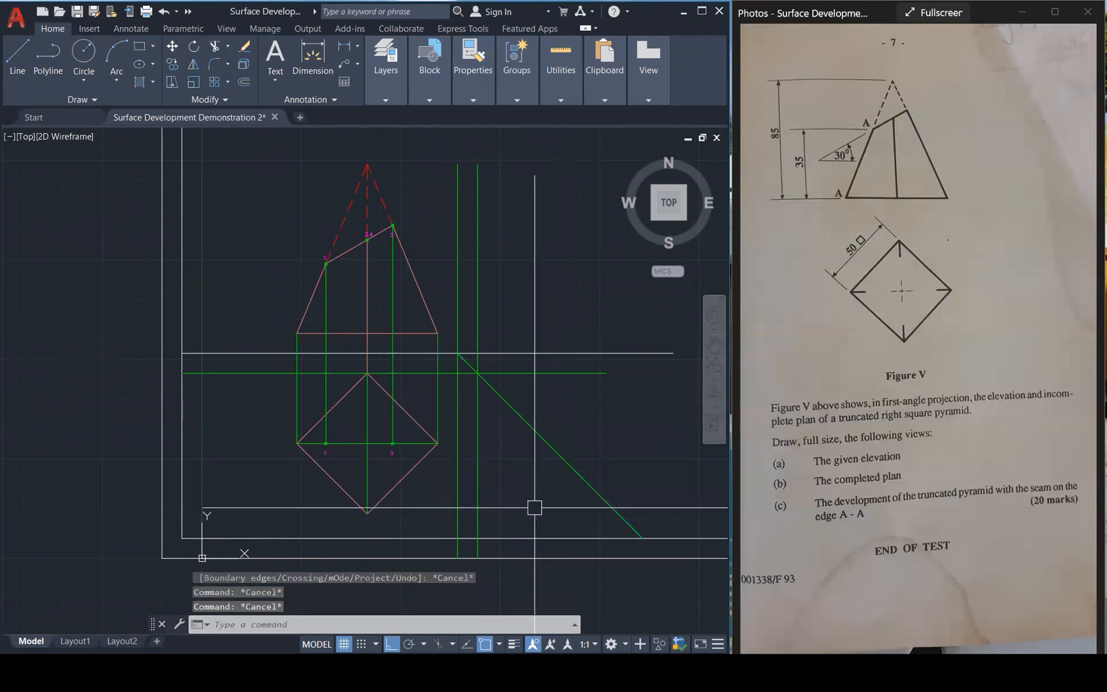
Cut the horizontal projection line back to the plan's upper corner with a zero-radius Fillet.
key(Return)
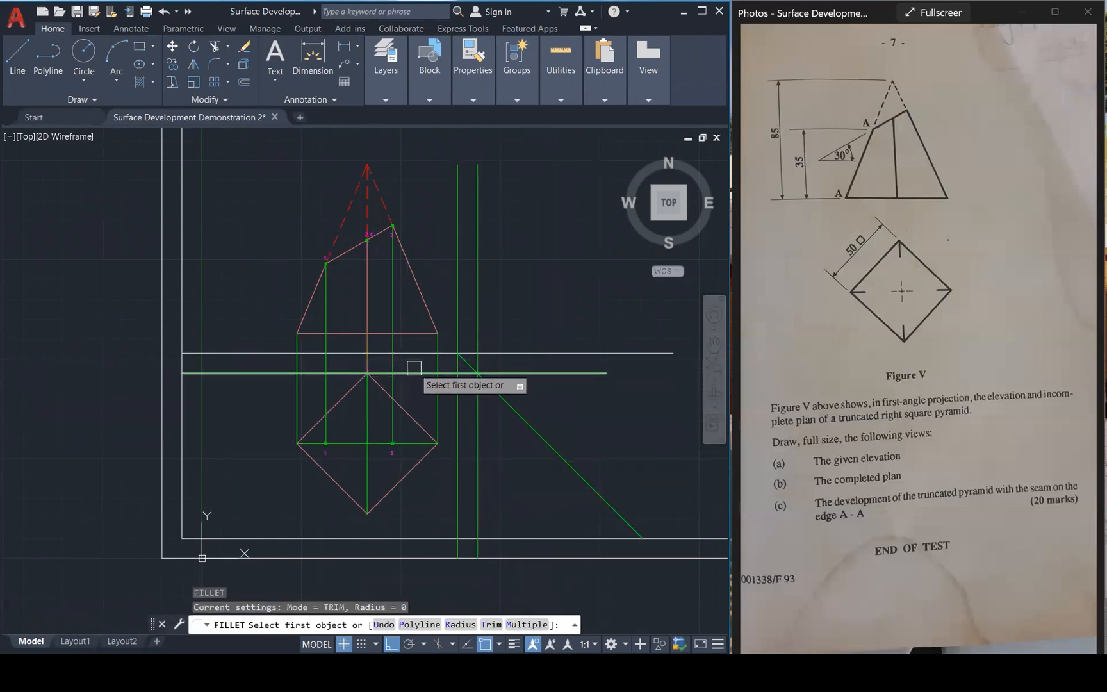
click(384, 373)
click(370, 382)
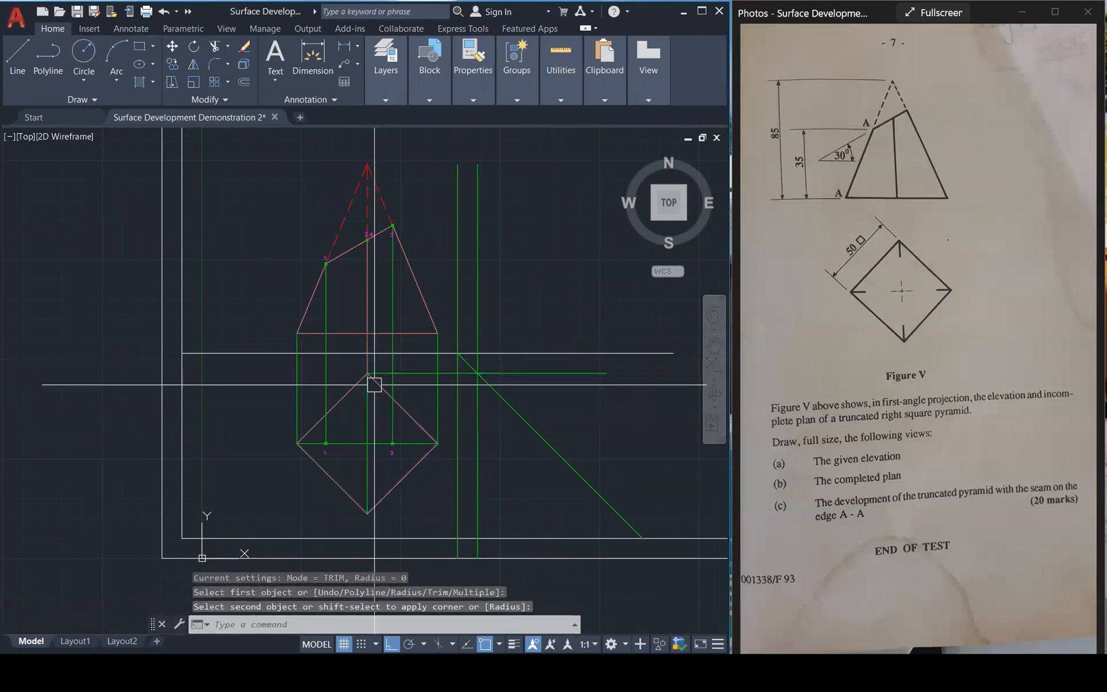
key(Escape)
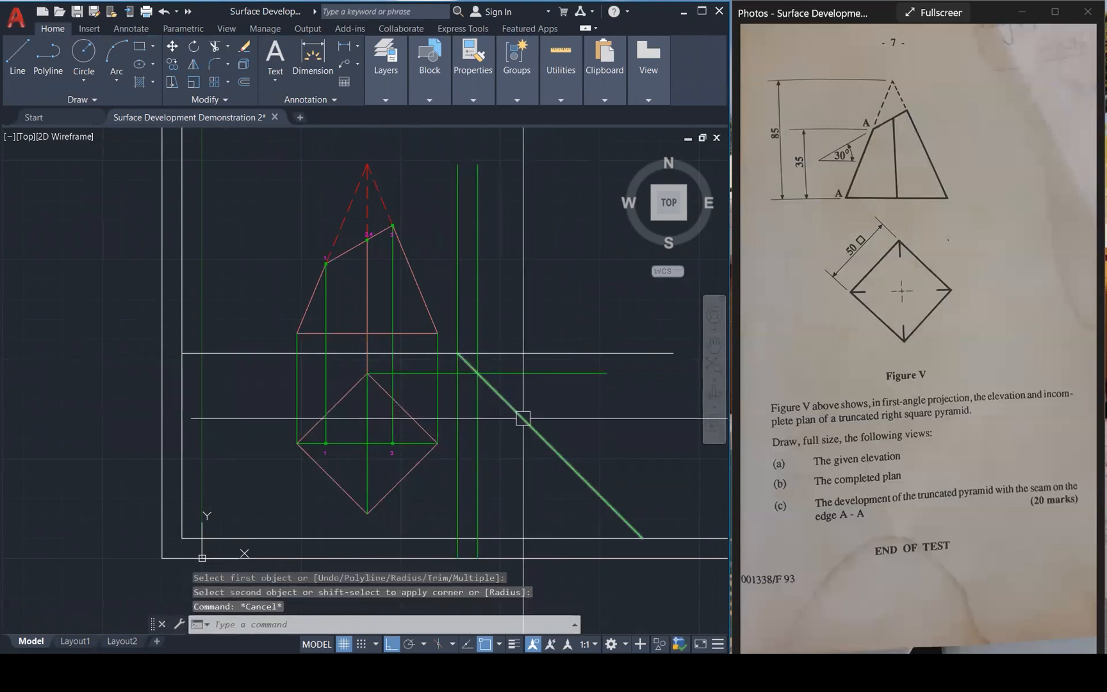
Match the diagonal line's properties to the white horizontal line between elevation and plan.
click(523, 418)
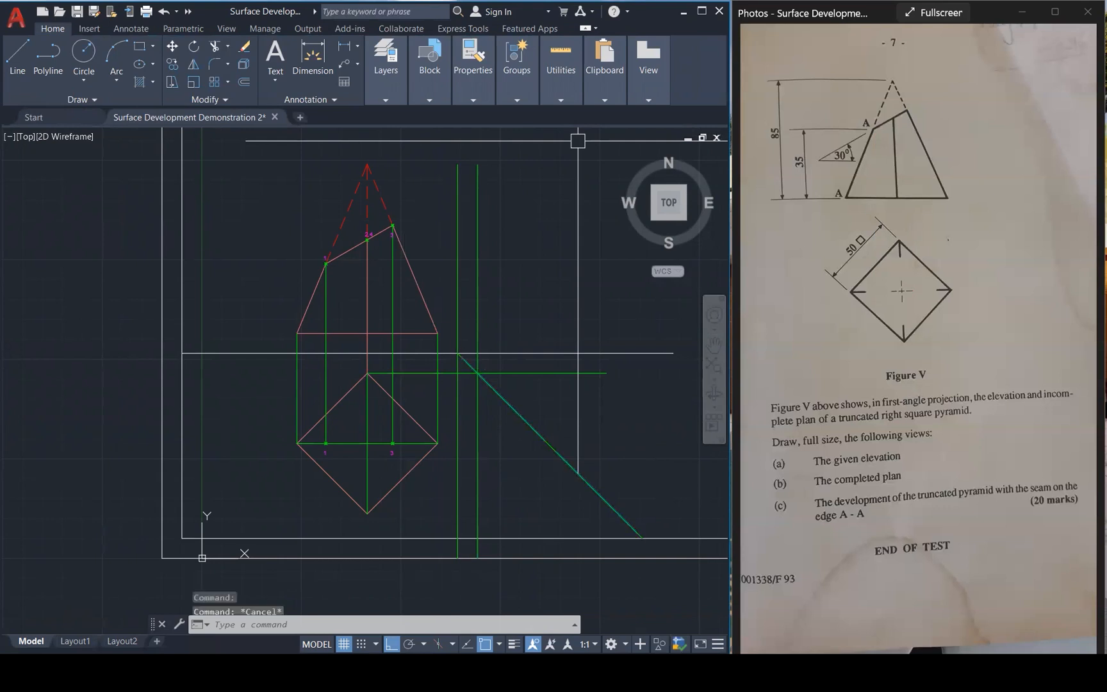
key(Escape)
key(Escape)
text(ma)
key(Return)
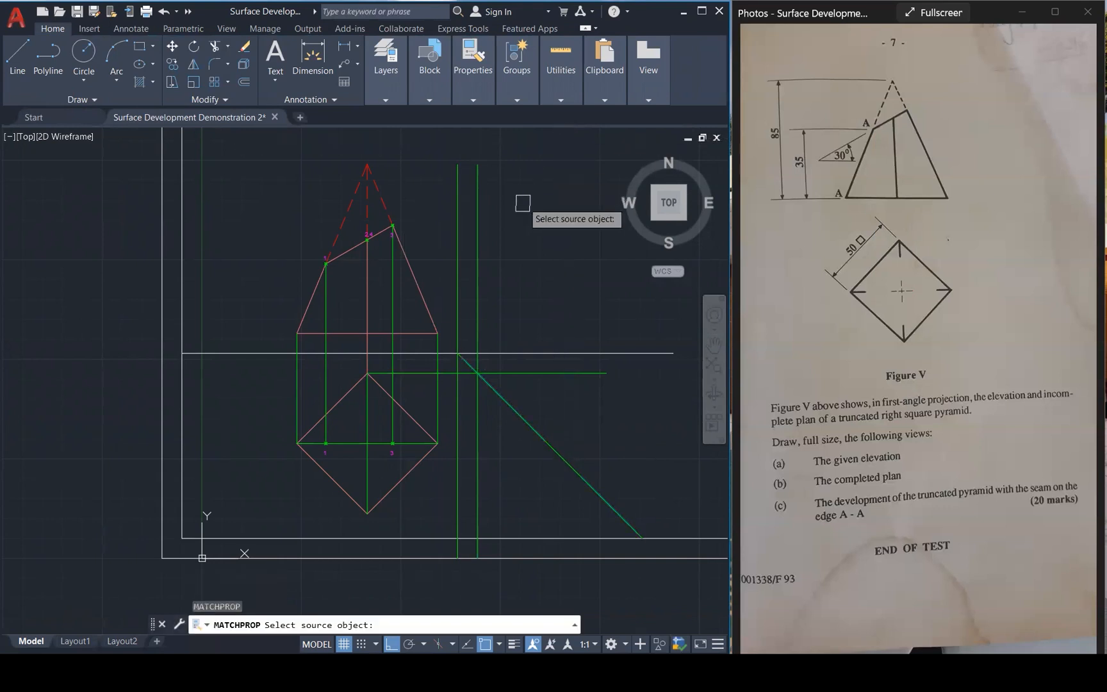
click(533, 351)
click(538, 433)
key(Escape)
key(Escape)
key(Escape)
key(Escape)
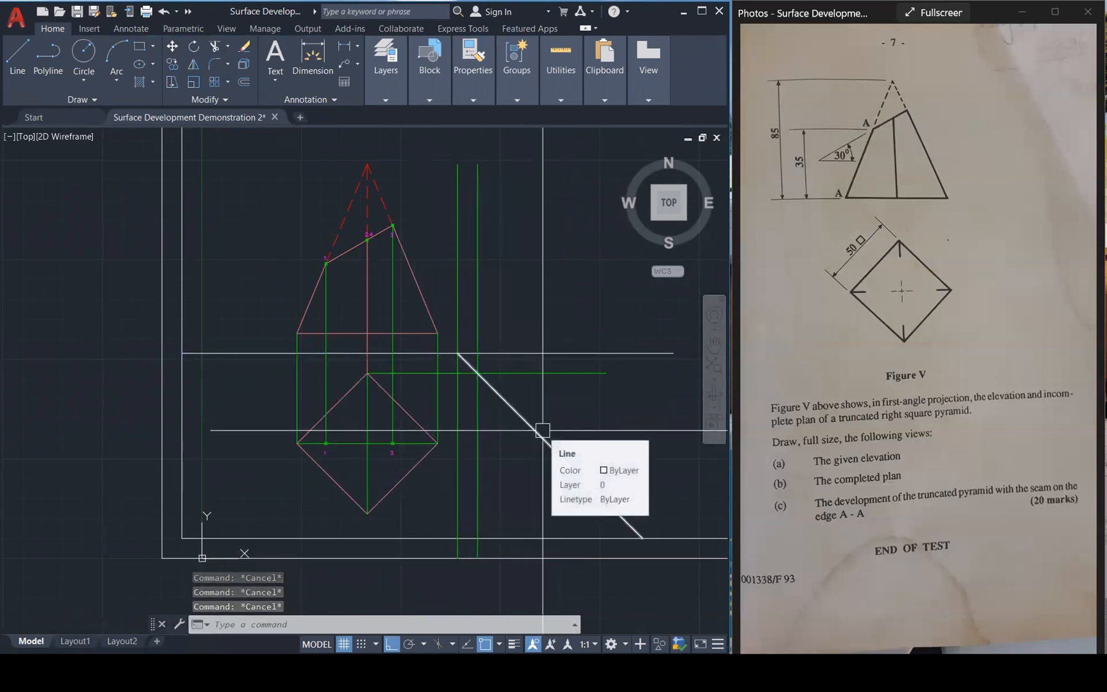
Copy the horizontal projection line from the plan's upper corner to its lower corner.
click(405, 372)
text(co)
key(Return)
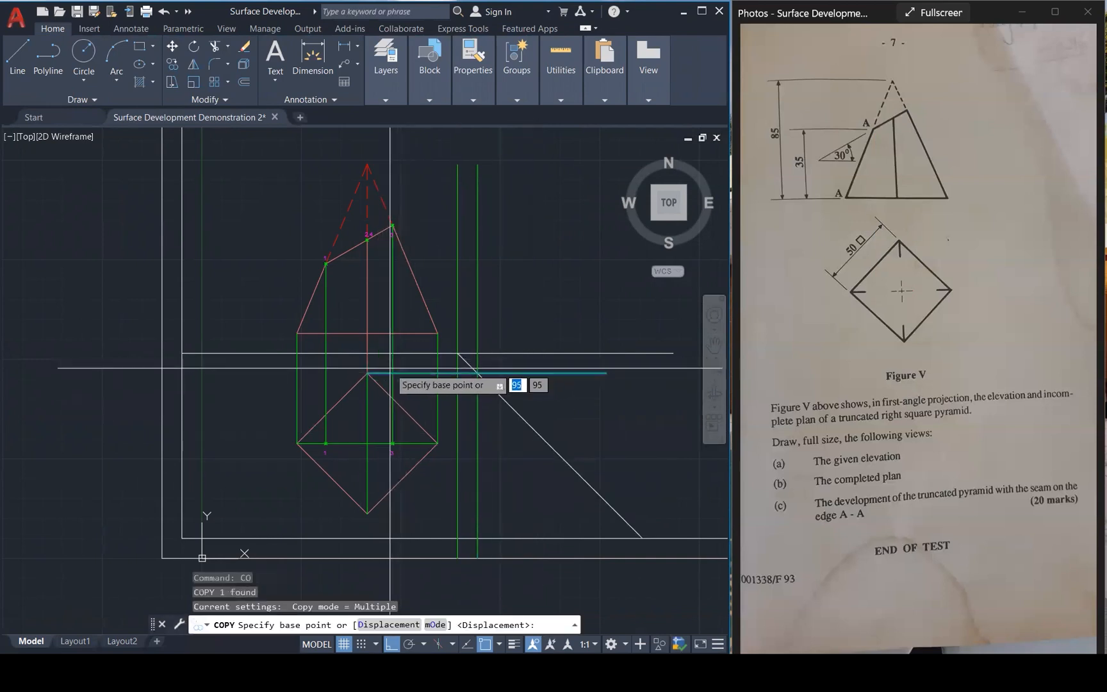
click(367, 372)
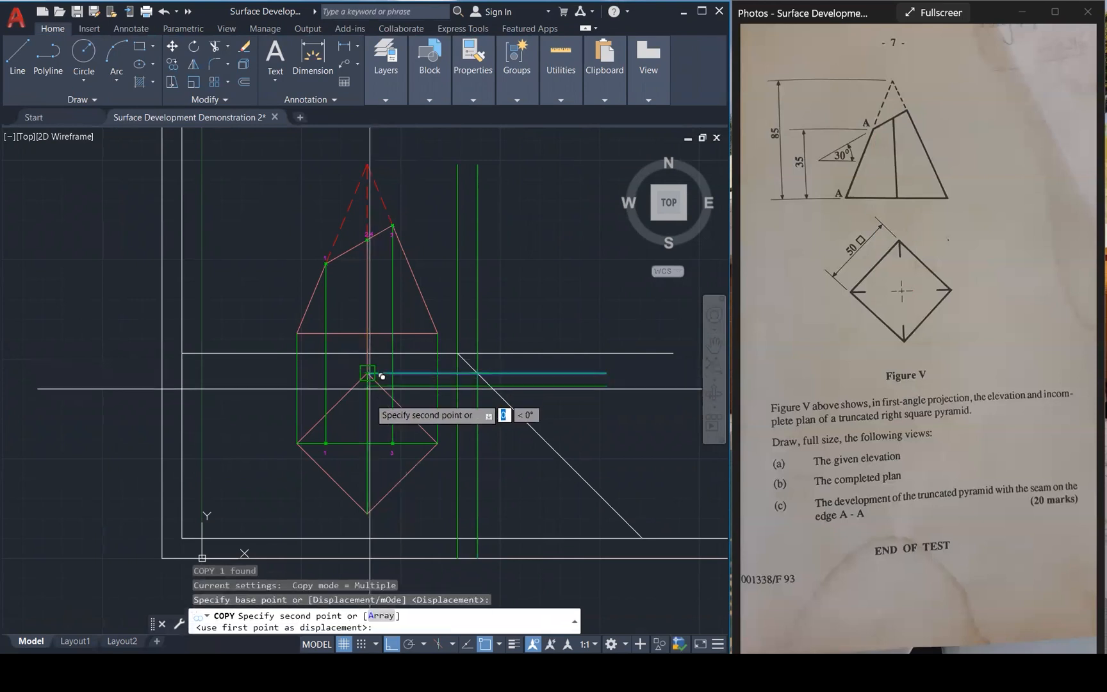
click(379, 500)
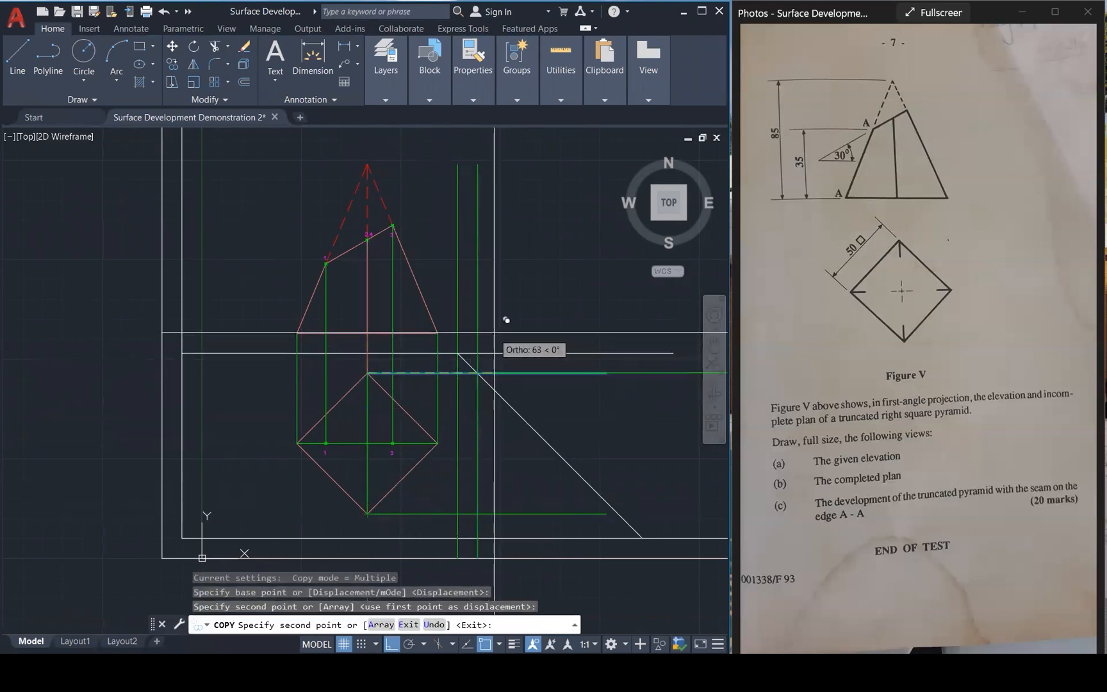
key(Escape)
key(Escape)
key(Escape)
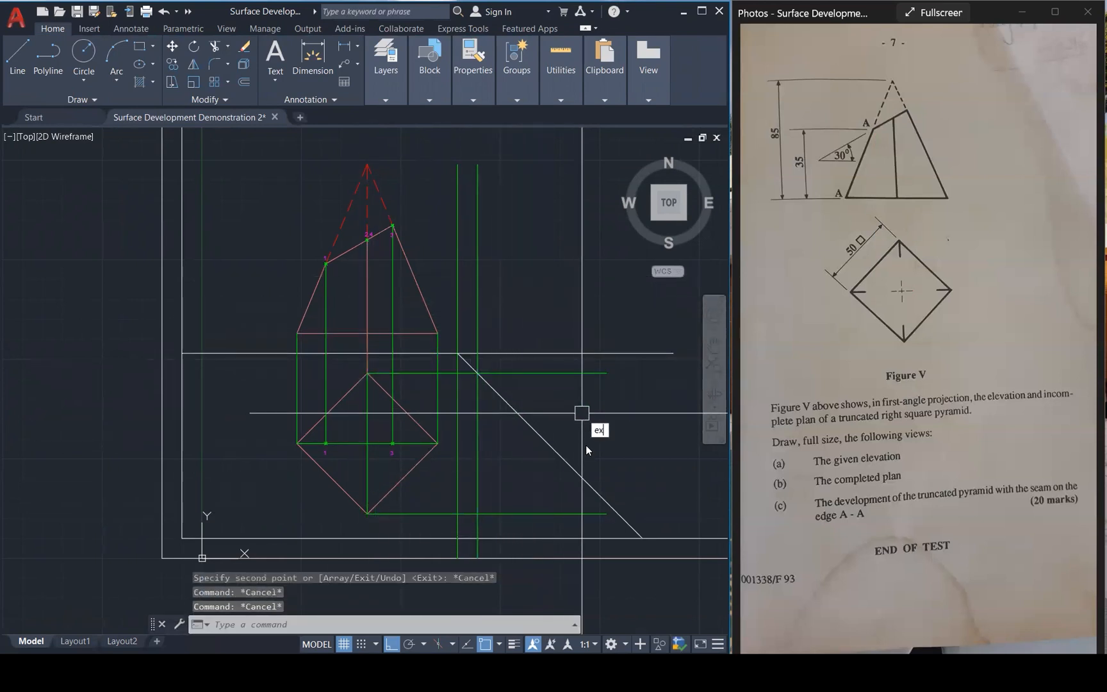
Extend the horizontal projection line from the plan's lower corner to meet the diagonal line.
text(ex)
key(Return)
click(574, 513)
key(Escape)
text(t)
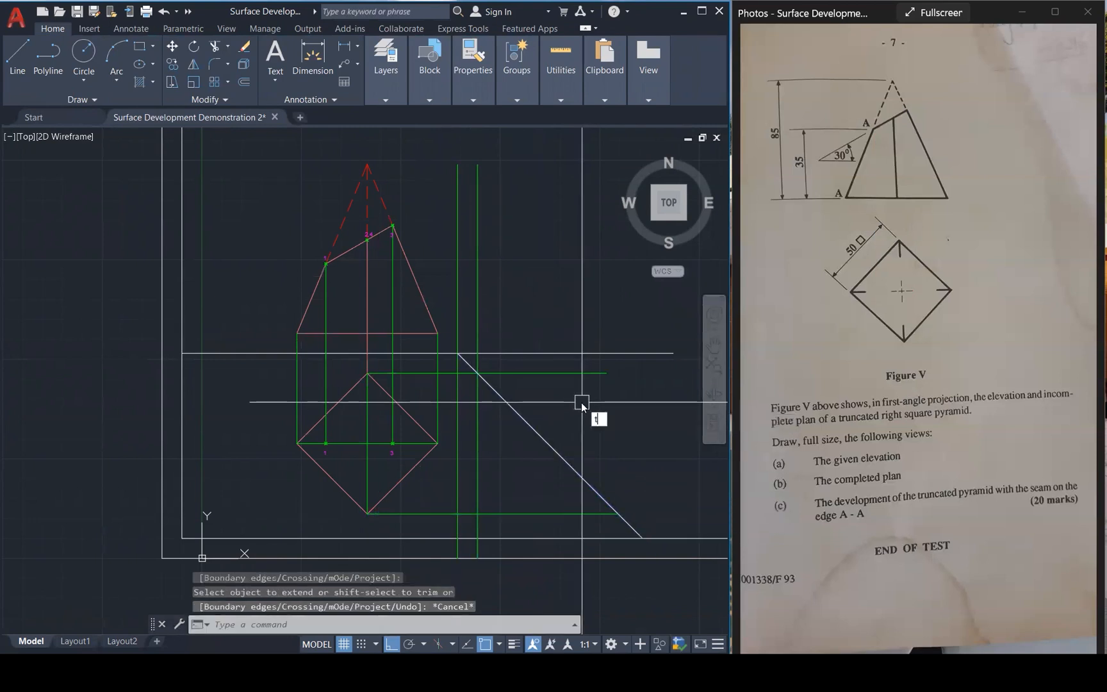
text(er)
key(Return)
key(Escape)
Trim the horizontal projection line from the plan's upper corner where it passes beyond the diagonal.
text(tr)
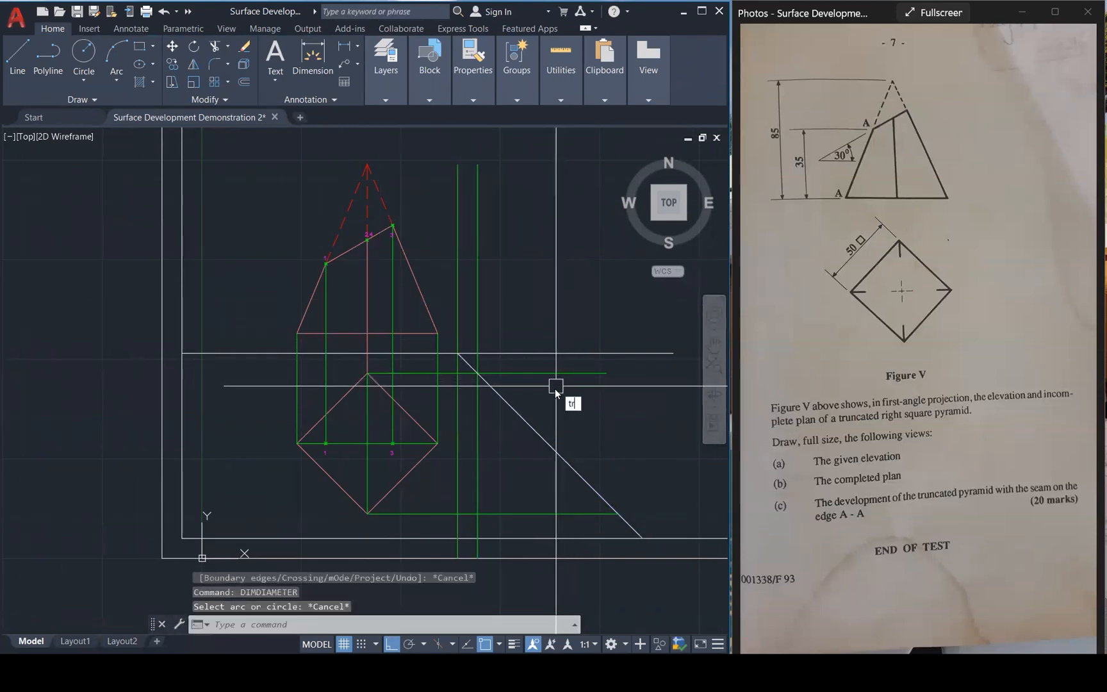
key(Return)
click(544, 373)
key(Escape)
key(Escape)
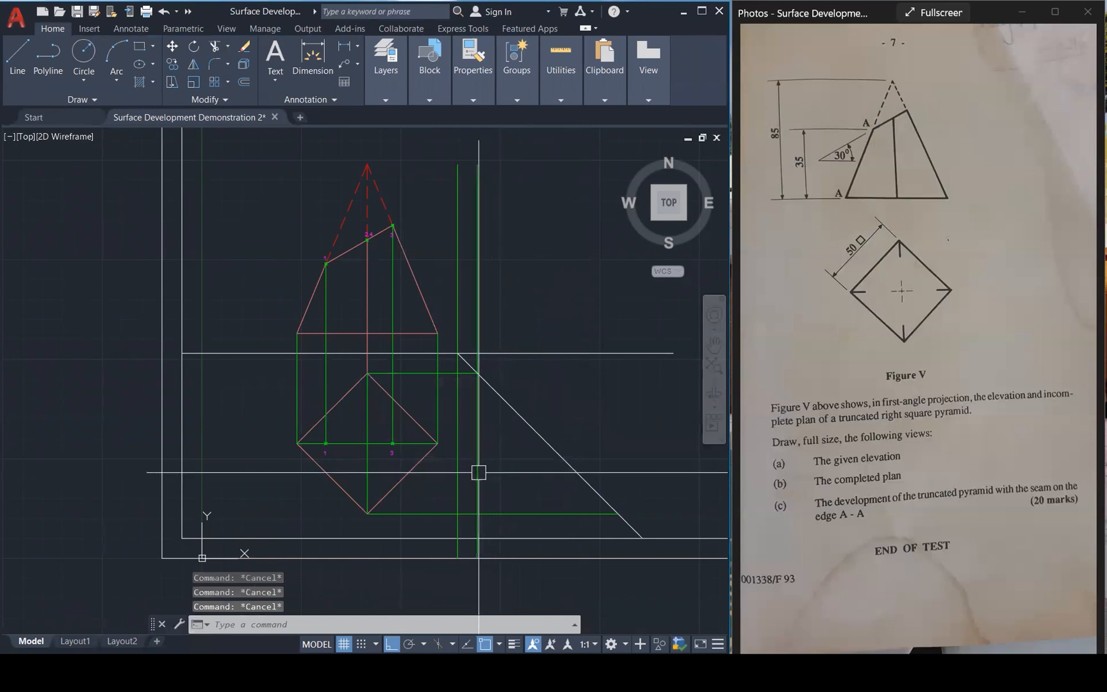
Copy the vertical projection line nearest the diagonal from its lower end to the point where the plan's lowest projection line meets the diagonal.
click(479, 463)
text(co)
key(Return)
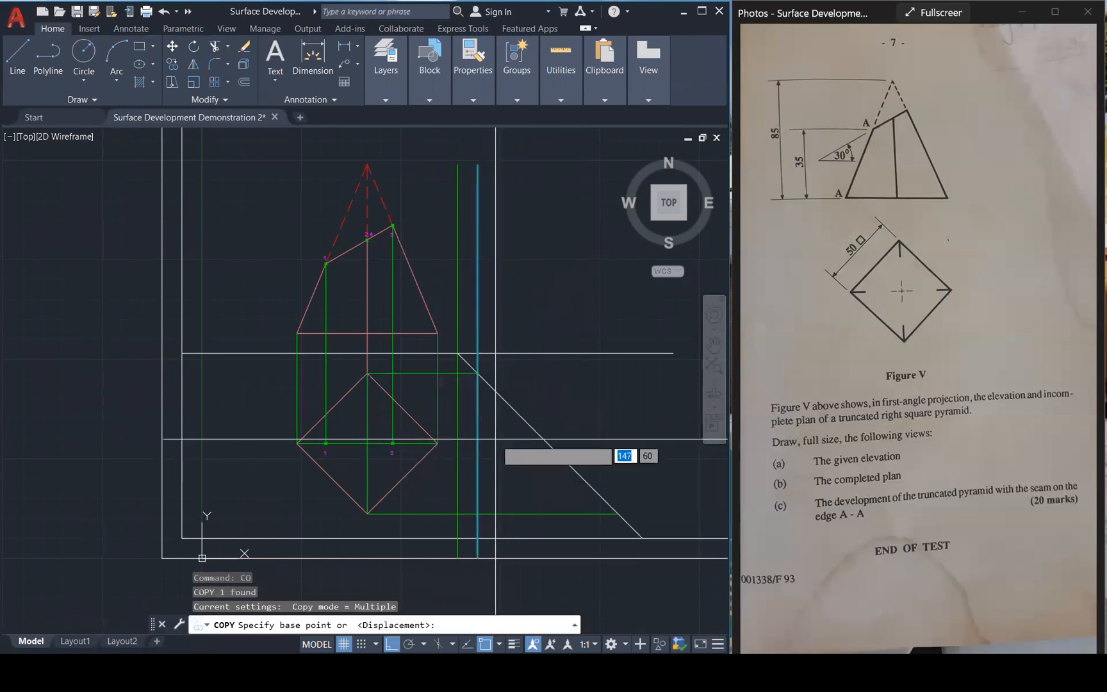
click(477, 558)
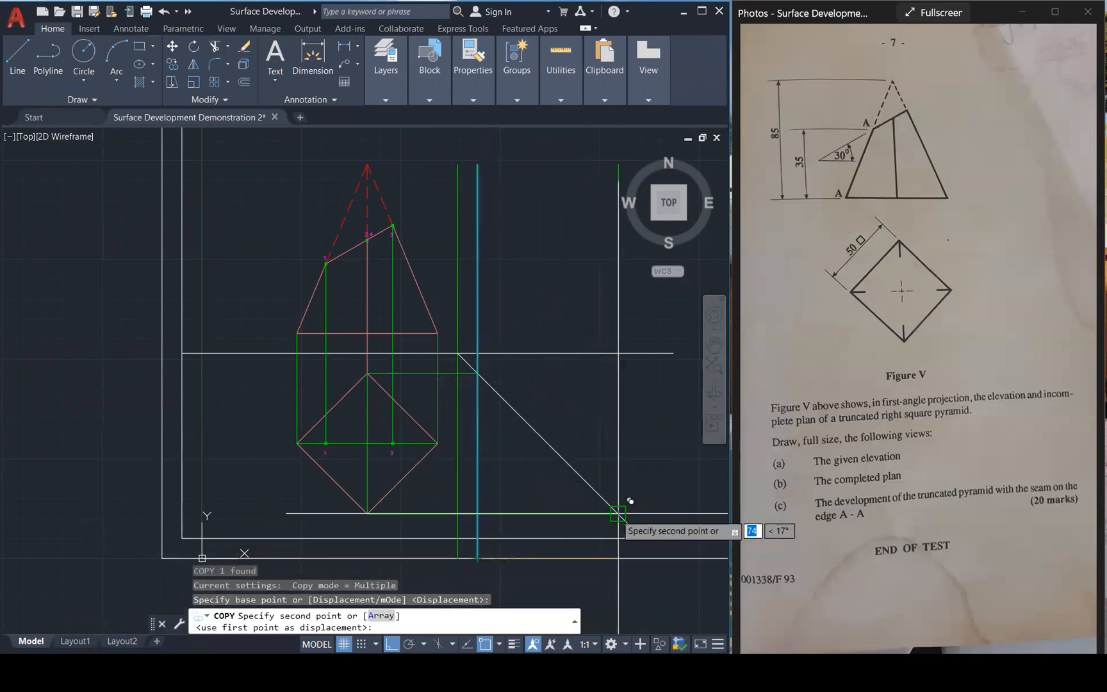
key(Escape)
key(Escape)
key(Escape)
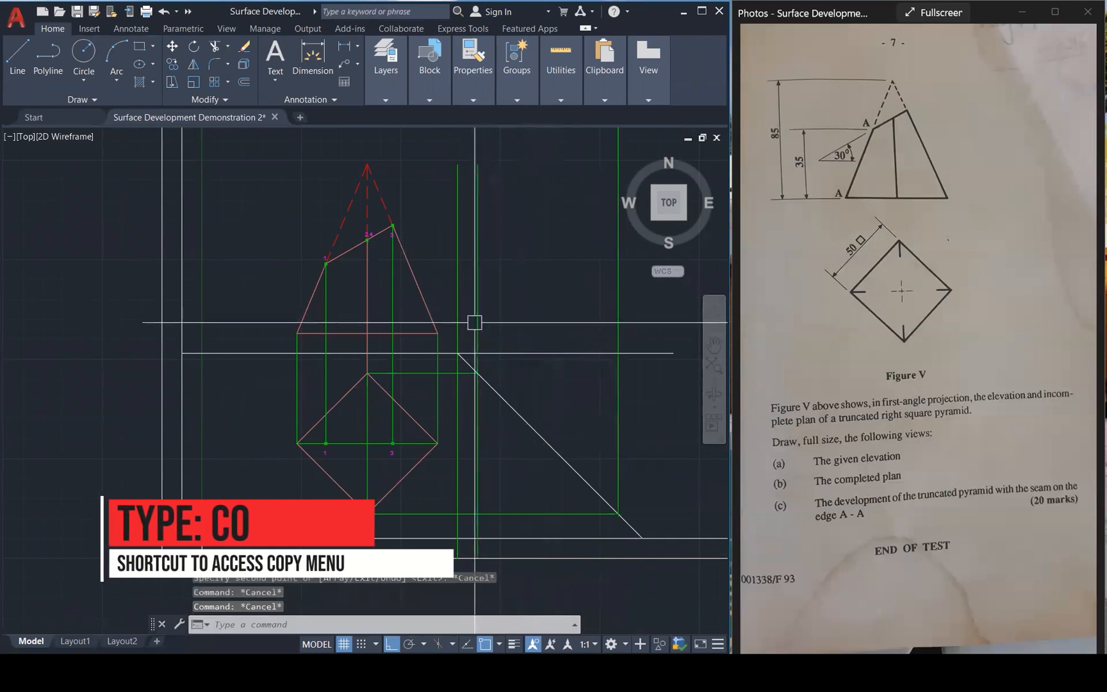
Draw a horizontal projection line from the elevation's right base corner to above the end of the white horizontal line.
text(l)
key(Return)
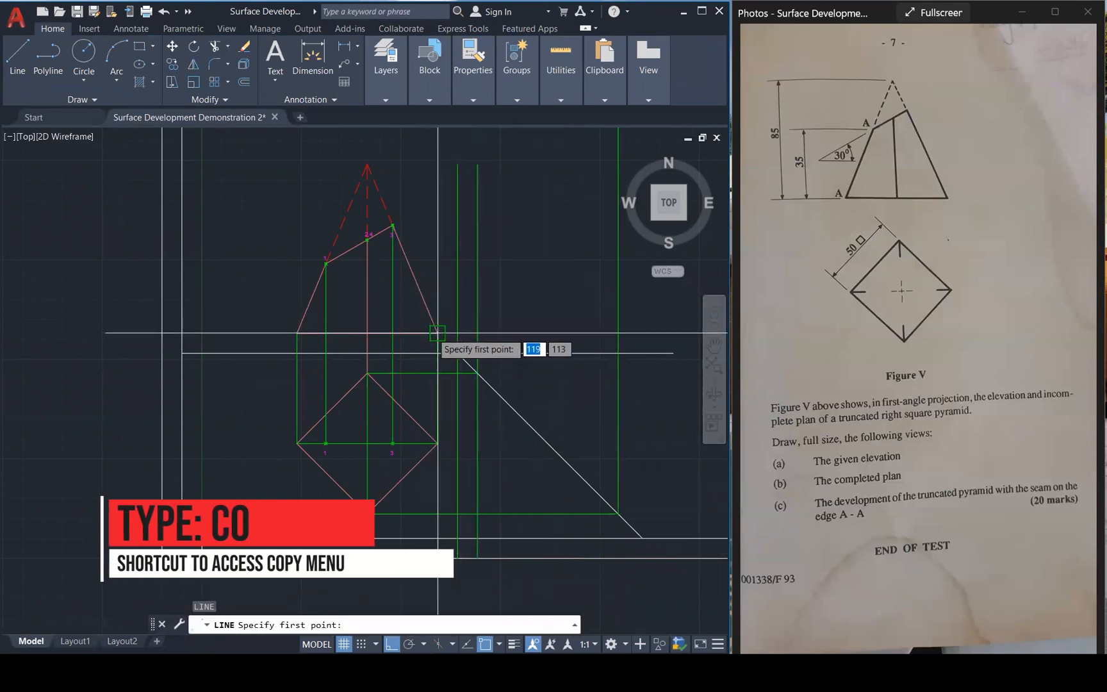
click(672, 333)
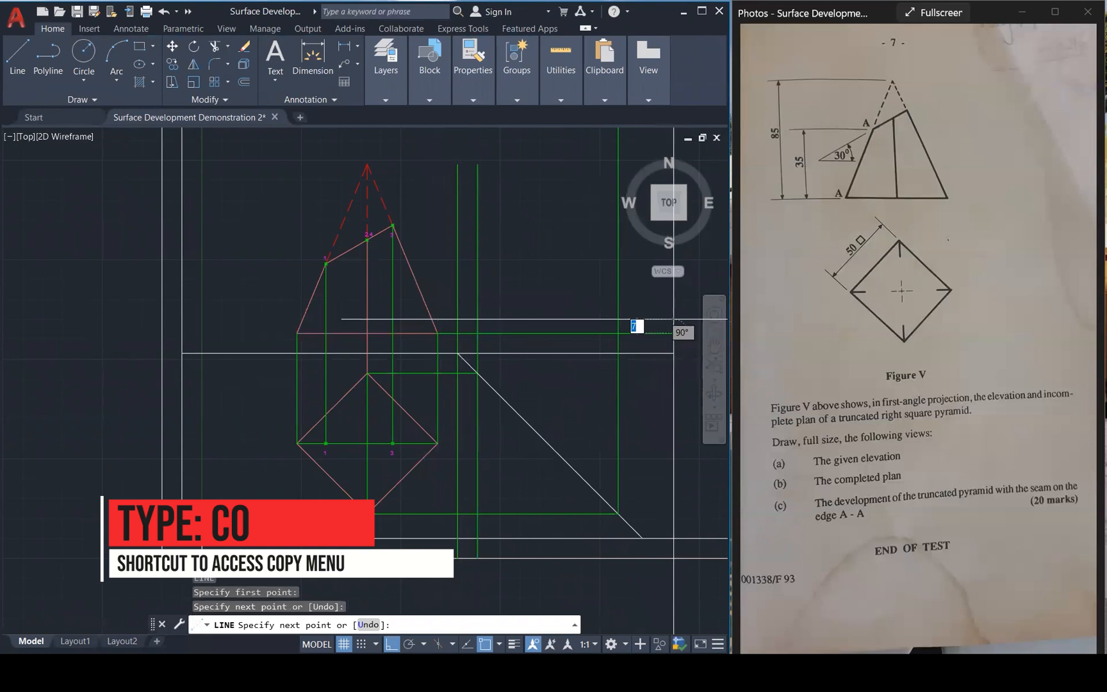
key(Escape)
key(Escape)
key(Escape)
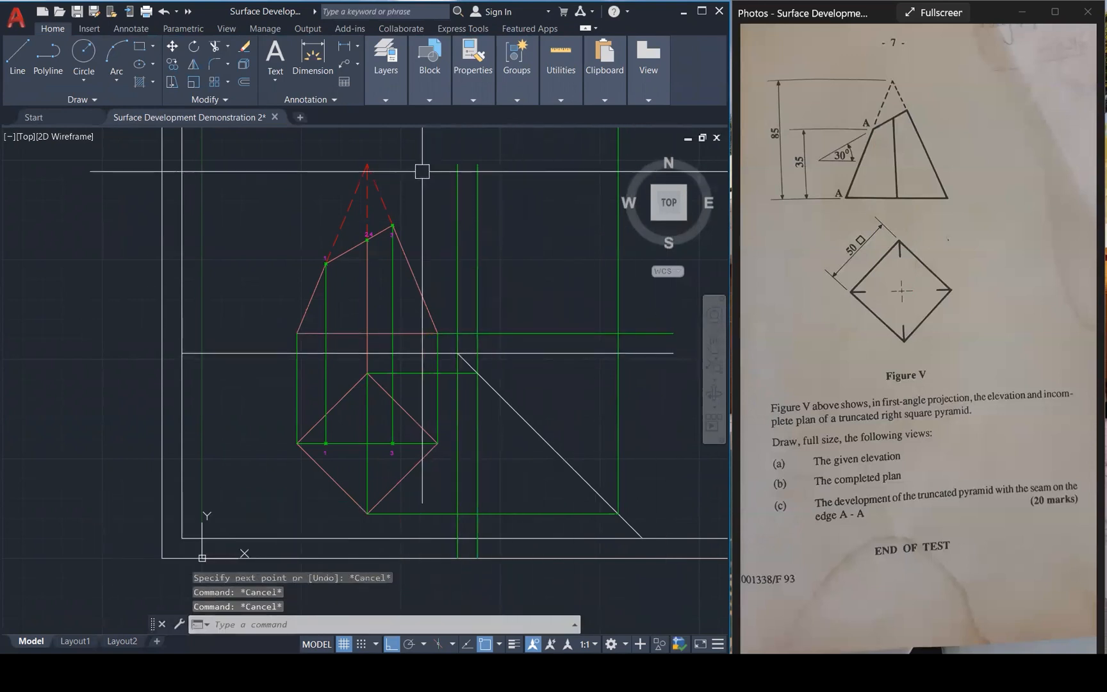
Draw a horizontal projection line from the elevation's apex across the side view area.
text(l)
key(Return)
click(367, 165)
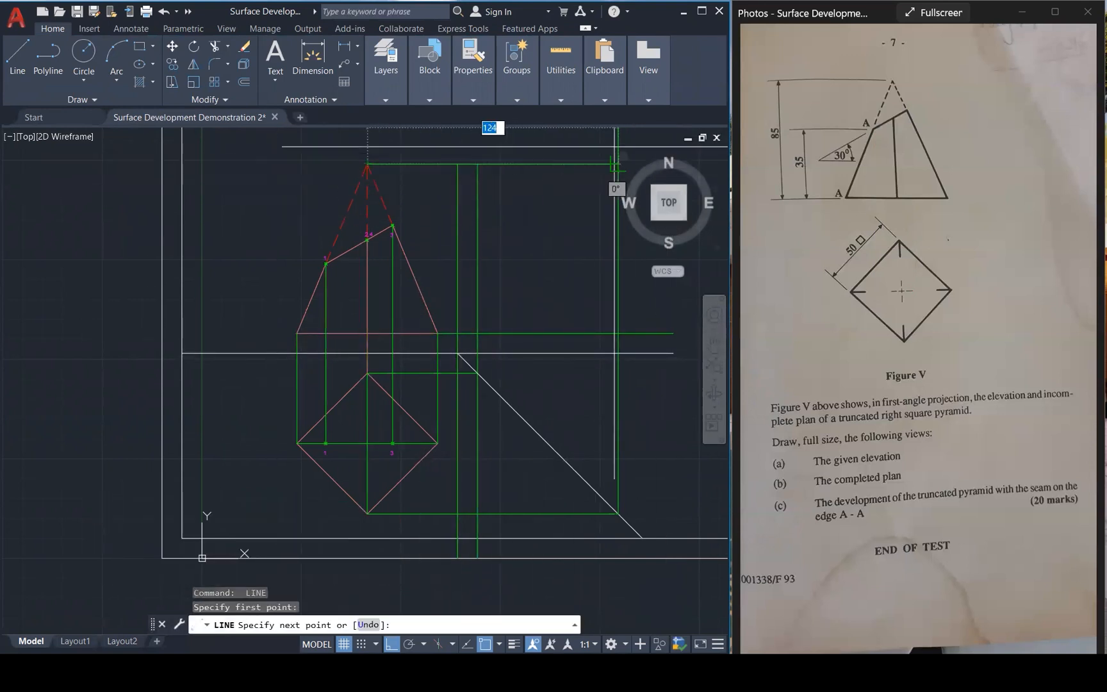
click(664, 165)
key(Escape)
key(Escape)
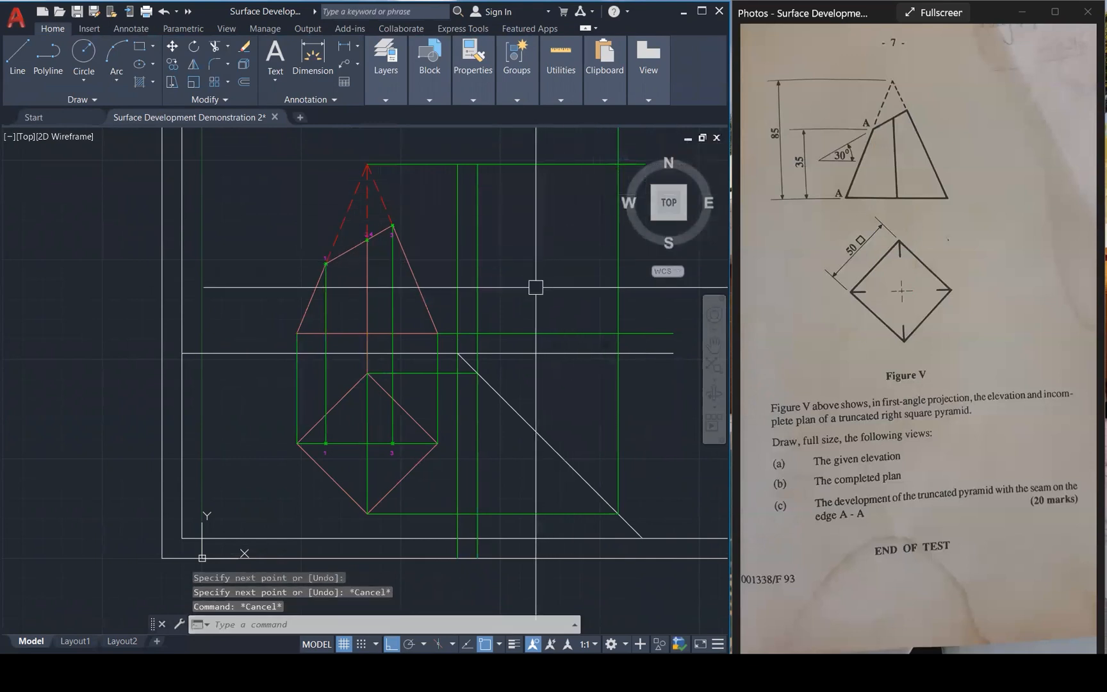
Draw a horizontal projection line from the plan's right corner to just past the diagonal.
text(l)
key(Return)
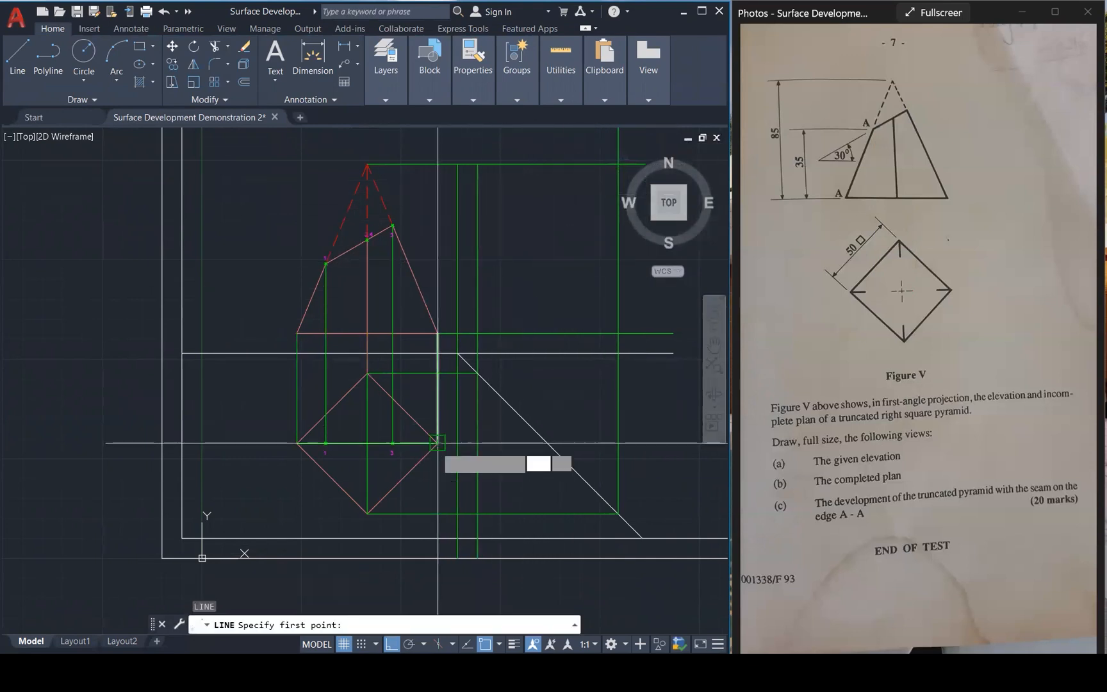
click(437, 443)
click(572, 442)
key(Escape)
Draw a vertical projection line from where the plan's middle projection line crosses the diagonal up to the apex projection line.
key(Return)
click(512, 443)
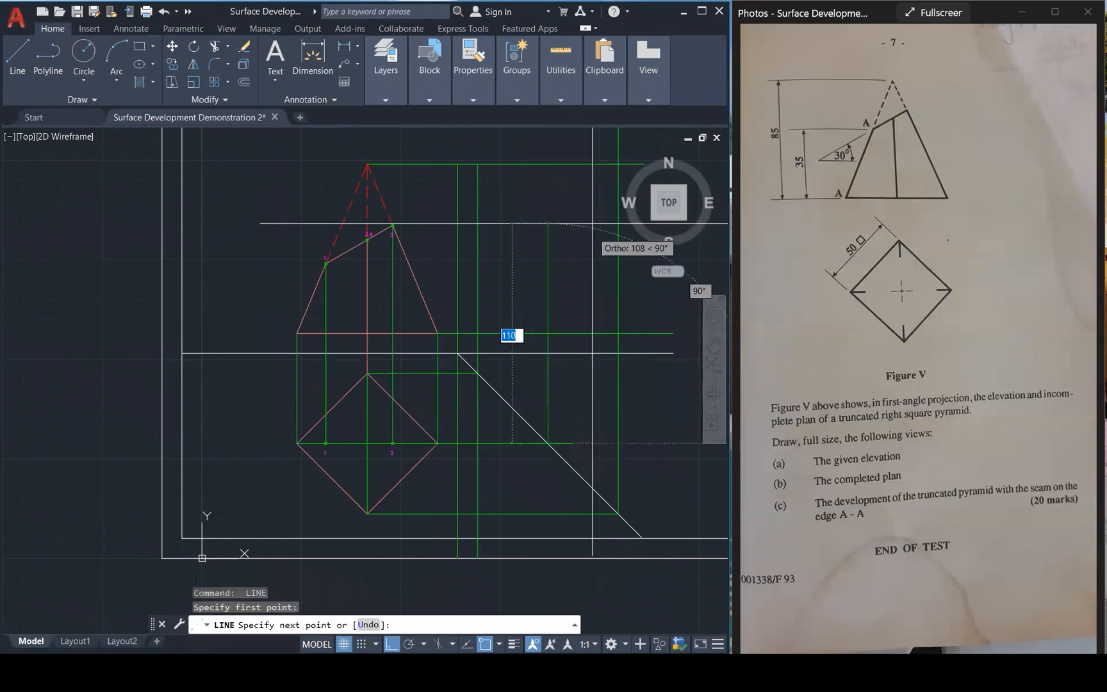
click(547, 164)
key(Escape)
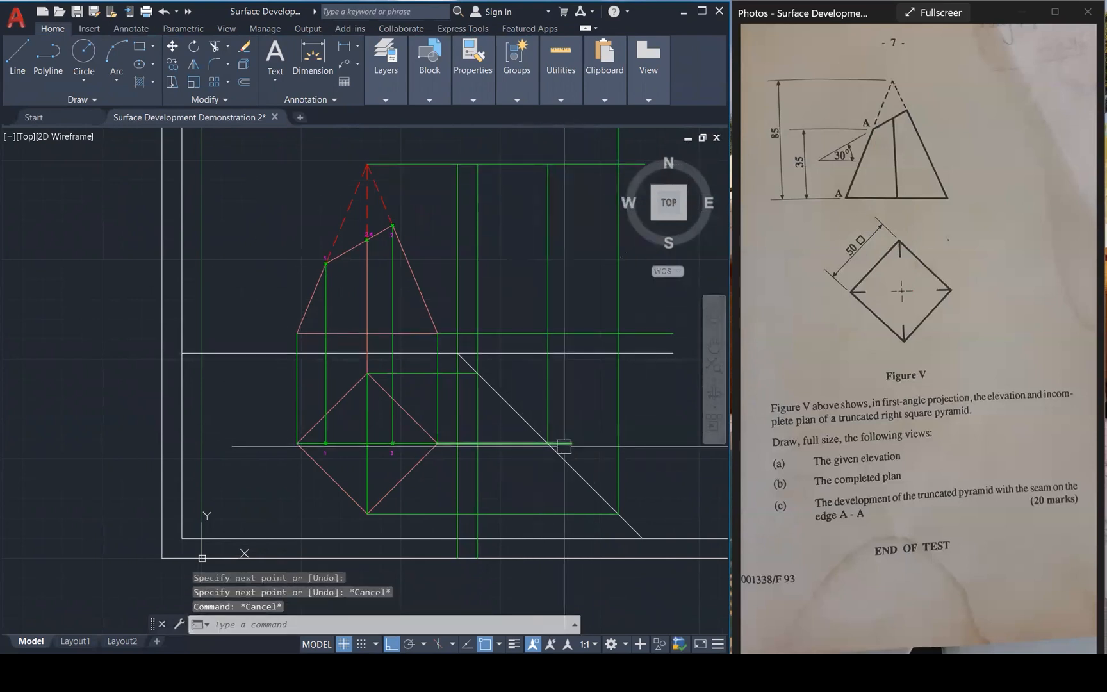
Join the plan's middle projection line and its vertical projection line at the diagonal with a zero-radius Fillet.
text(f)
key(Return)
click(531, 443)
click(545, 407)
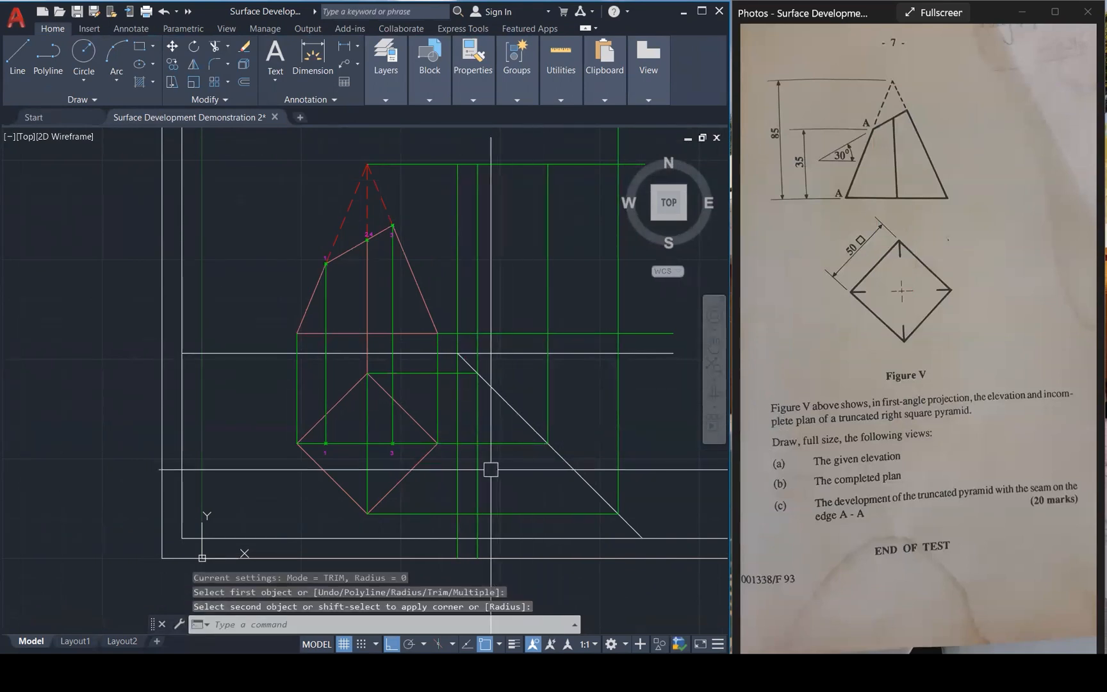
key(Escape)
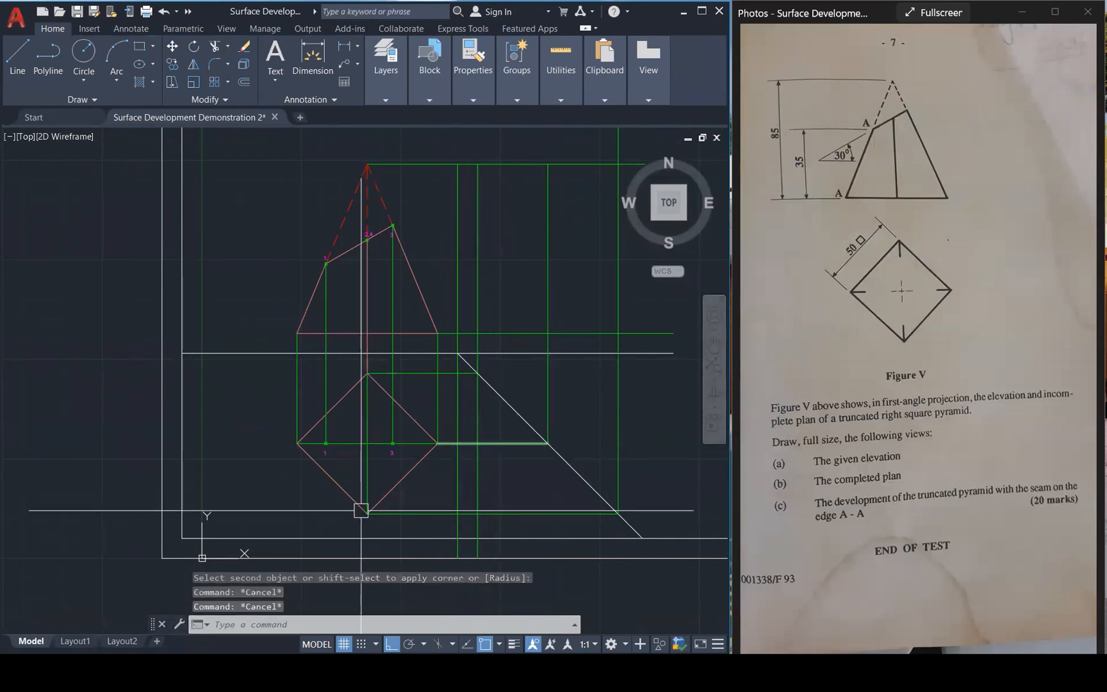
Stretch the upper ends of the two outer vertical projection lines down to the elevation's base projection line.
click(404, 511)
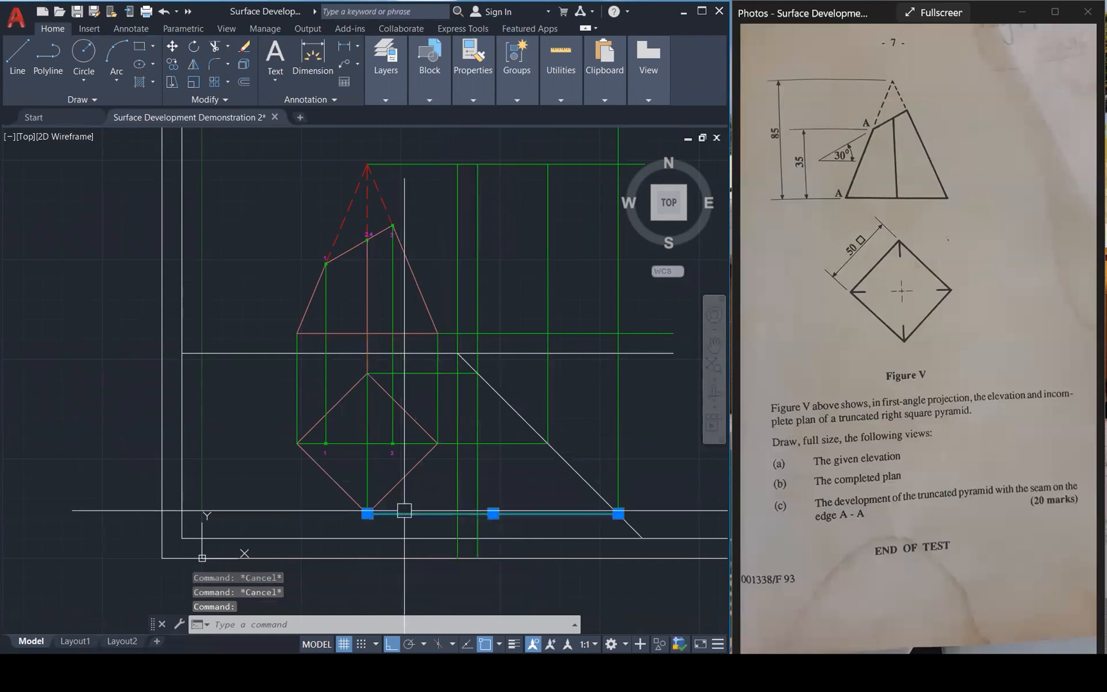
click(424, 371)
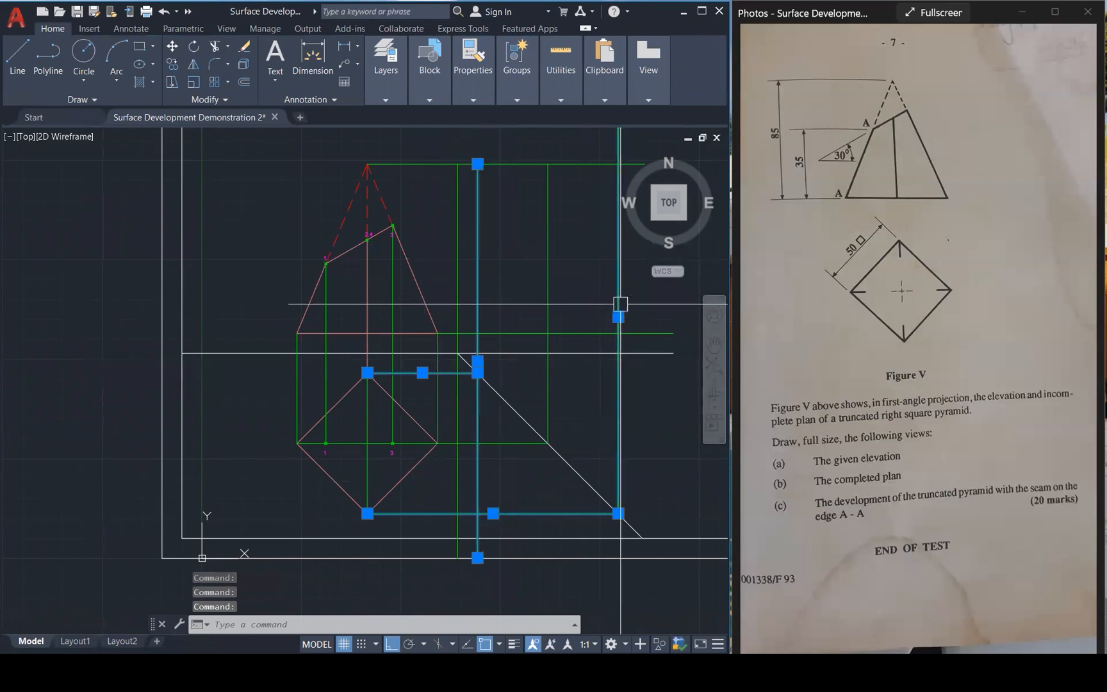
click(477, 163)
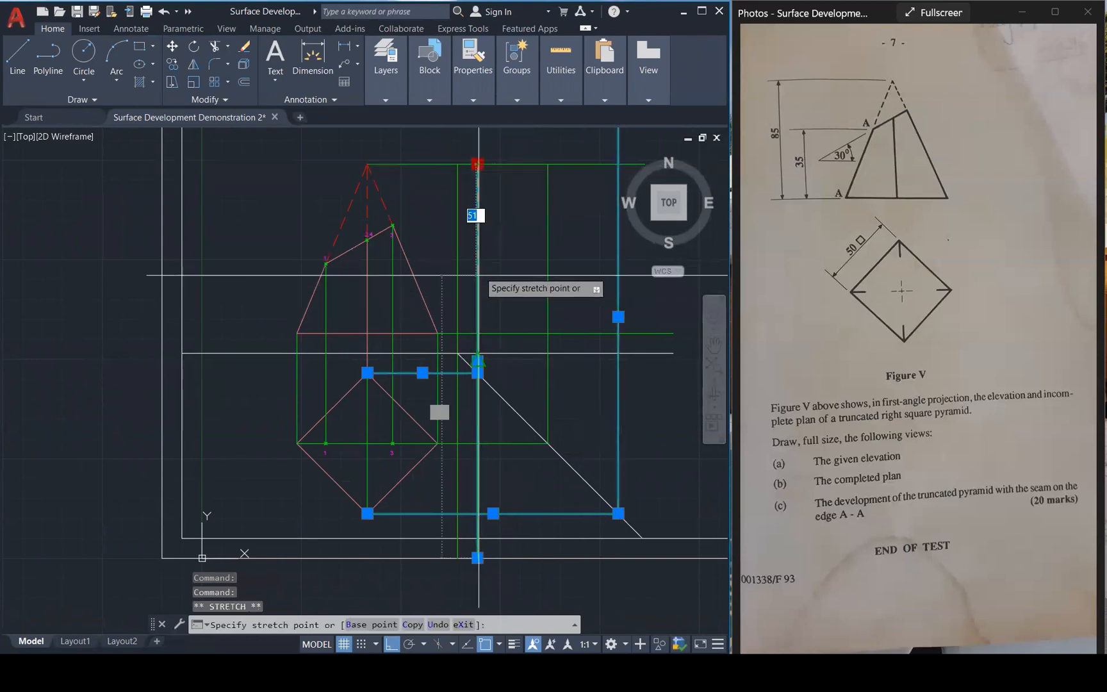
click(619, 289)
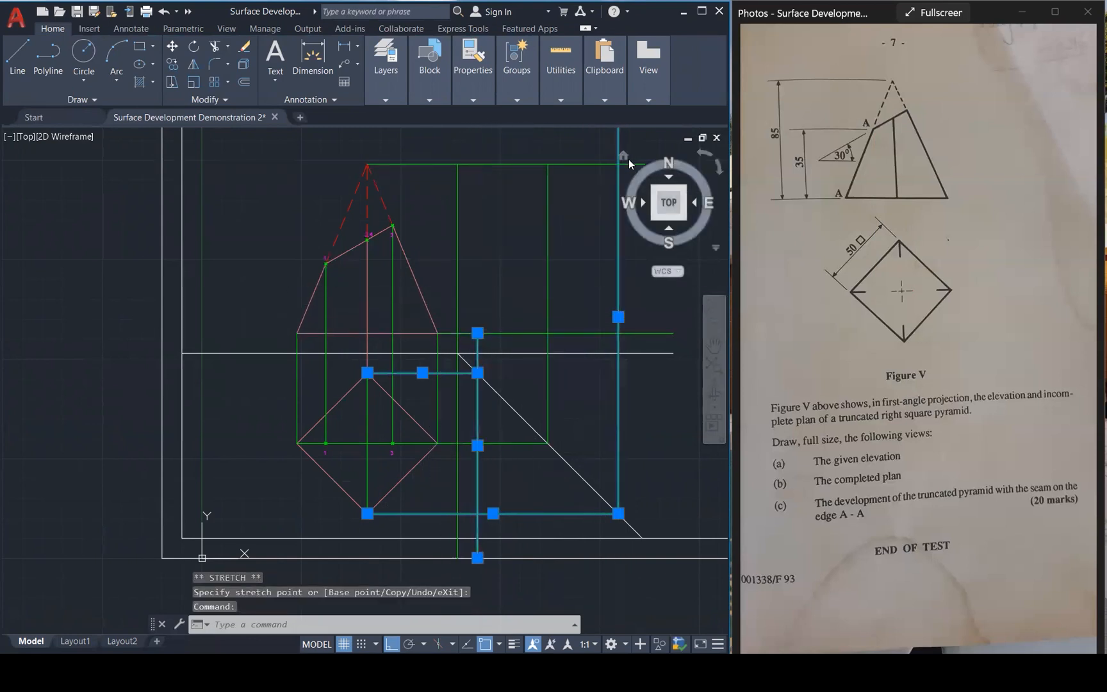
scroll(521, 277, down, 2)
click(577, 186)
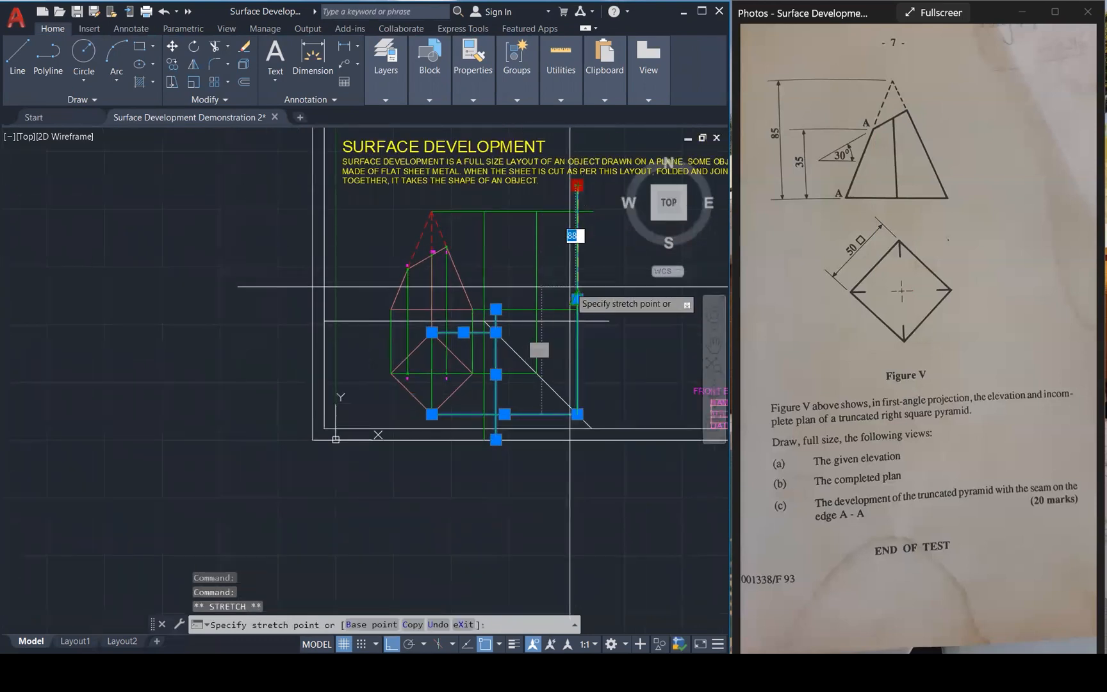
scroll(577, 297, up, 2)
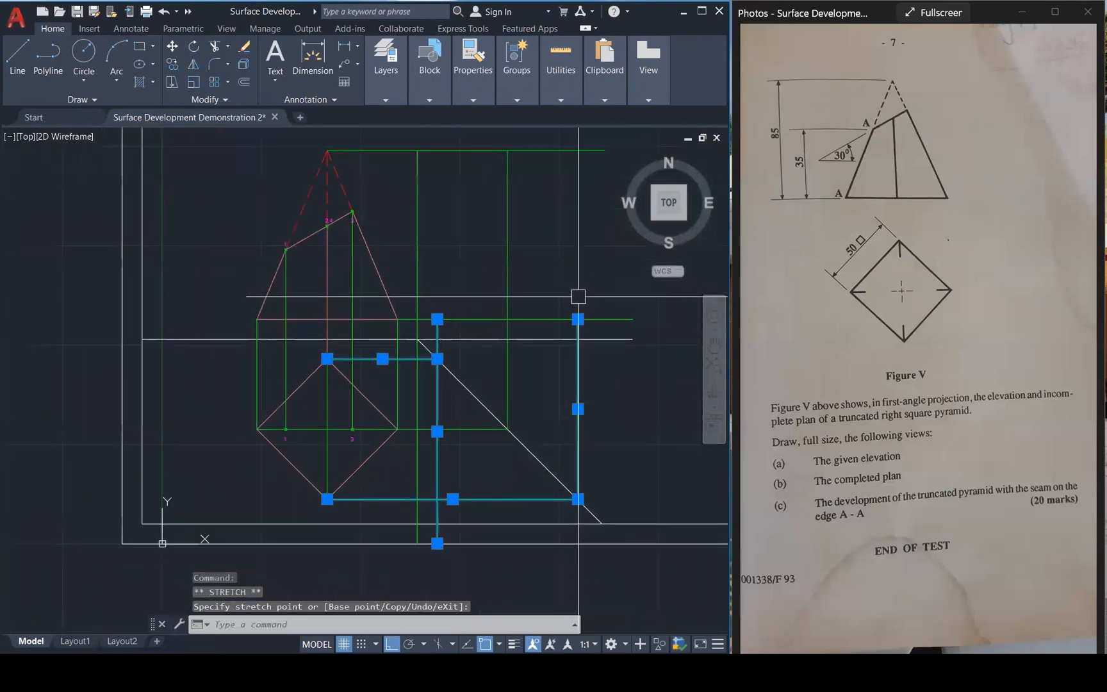
key(Escape)
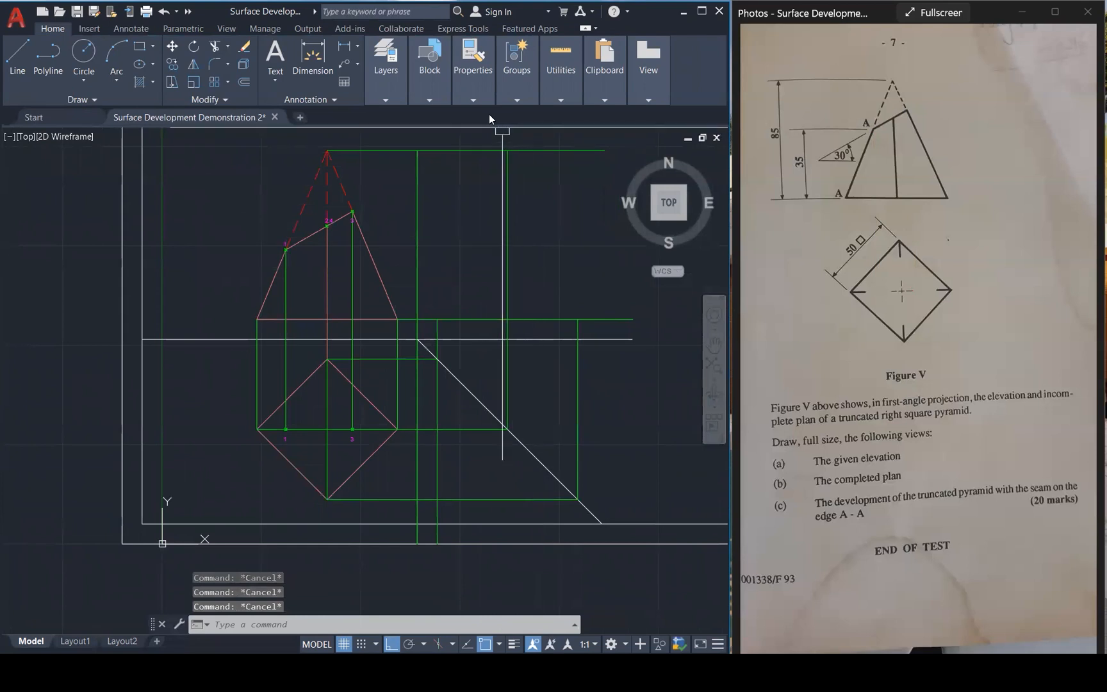
Change the current layer to the elevation outline's layer and draw the pyramid's triangular side view through the projected base corners and apex.
click(390, 52)
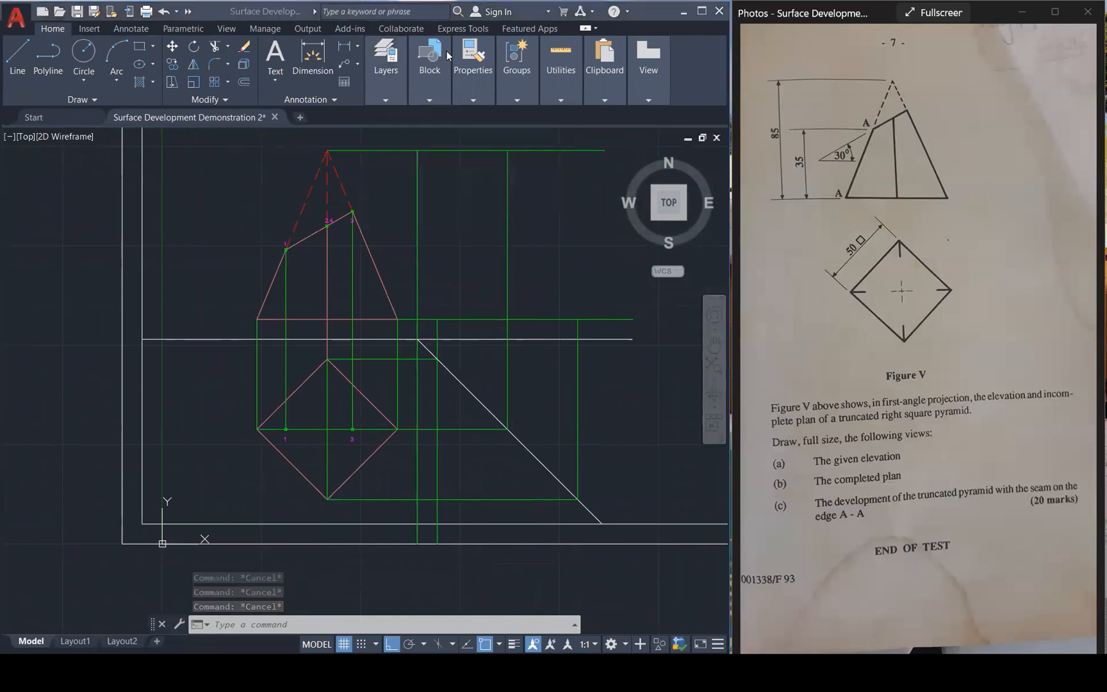
mouse_move(390, 98)
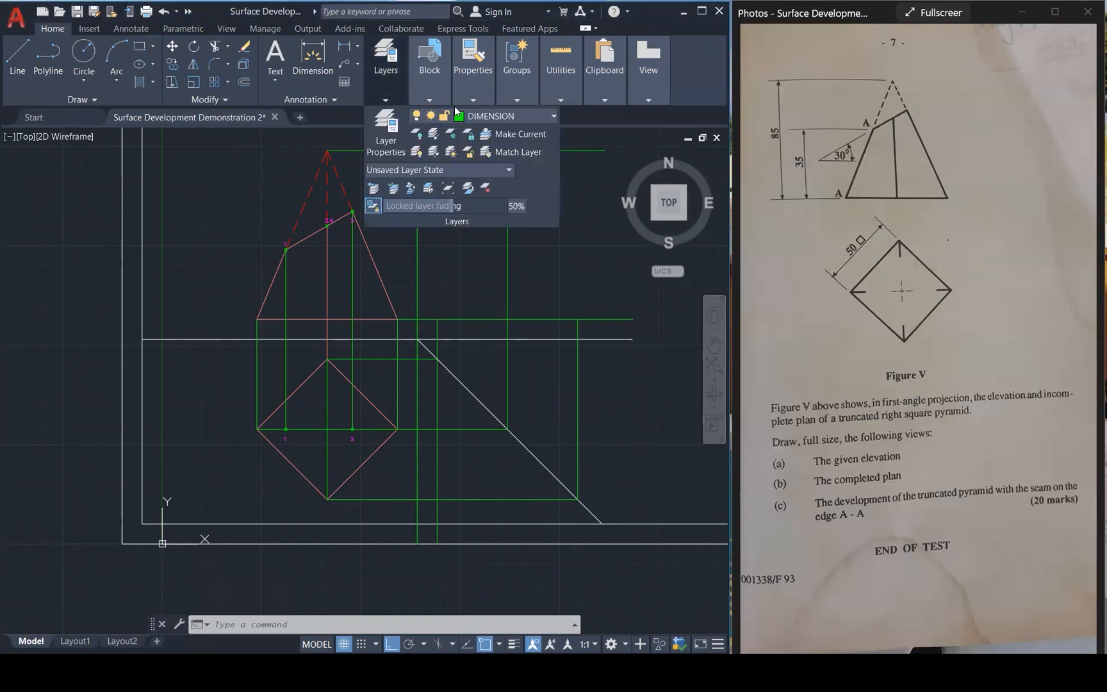
click(504, 116)
click(504, 254)
text(l)
key(Return)
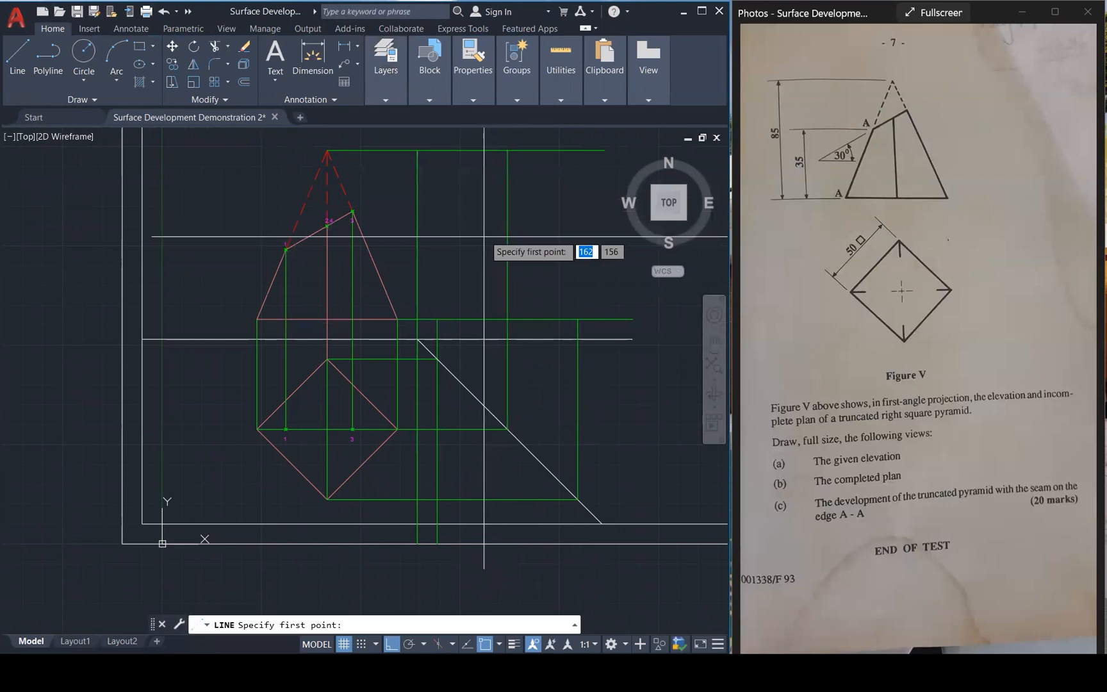
click(436, 319)
click(507, 152)
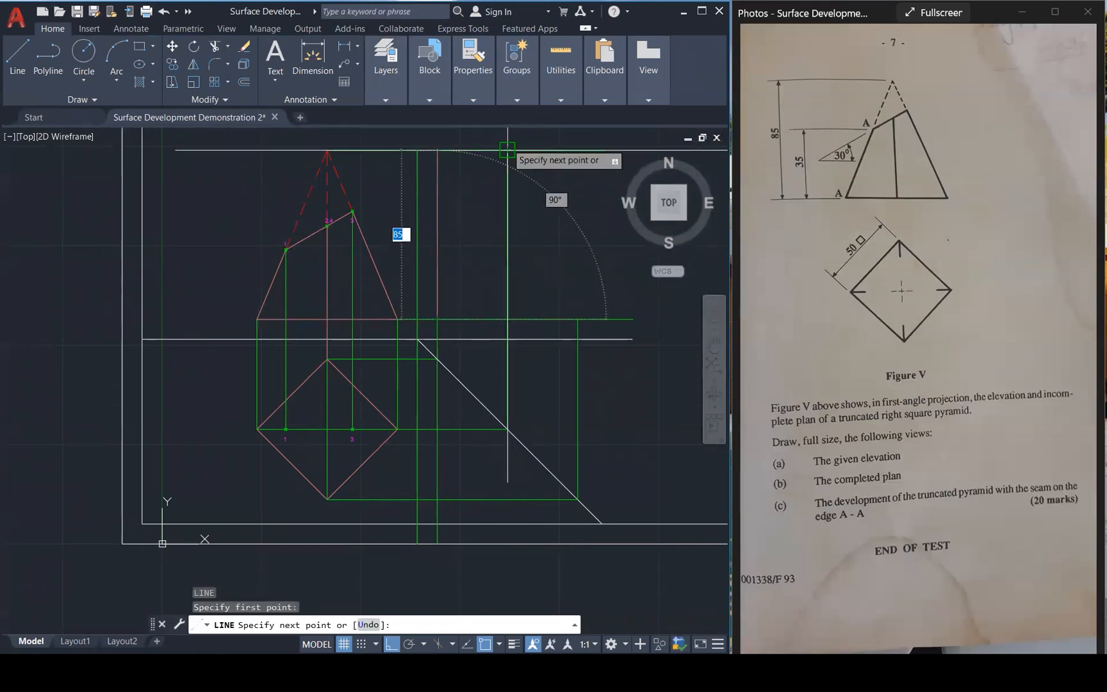
click(577, 318)
click(436, 318)
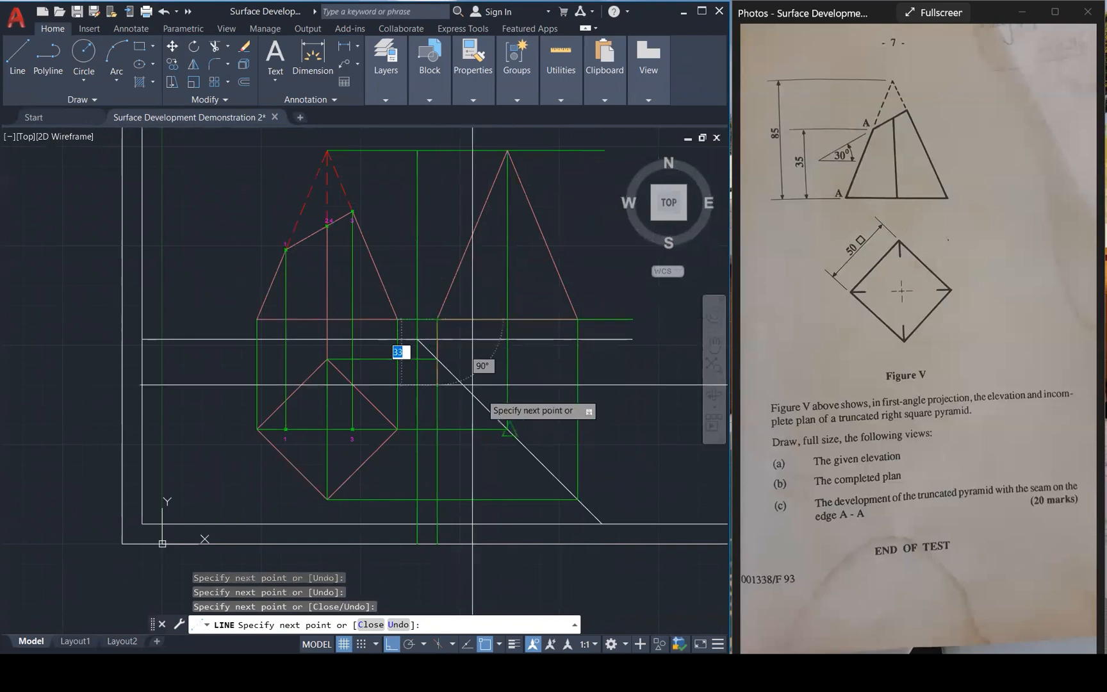
key(Escape)
key(Escape)
key(Escape)
key(Escape)
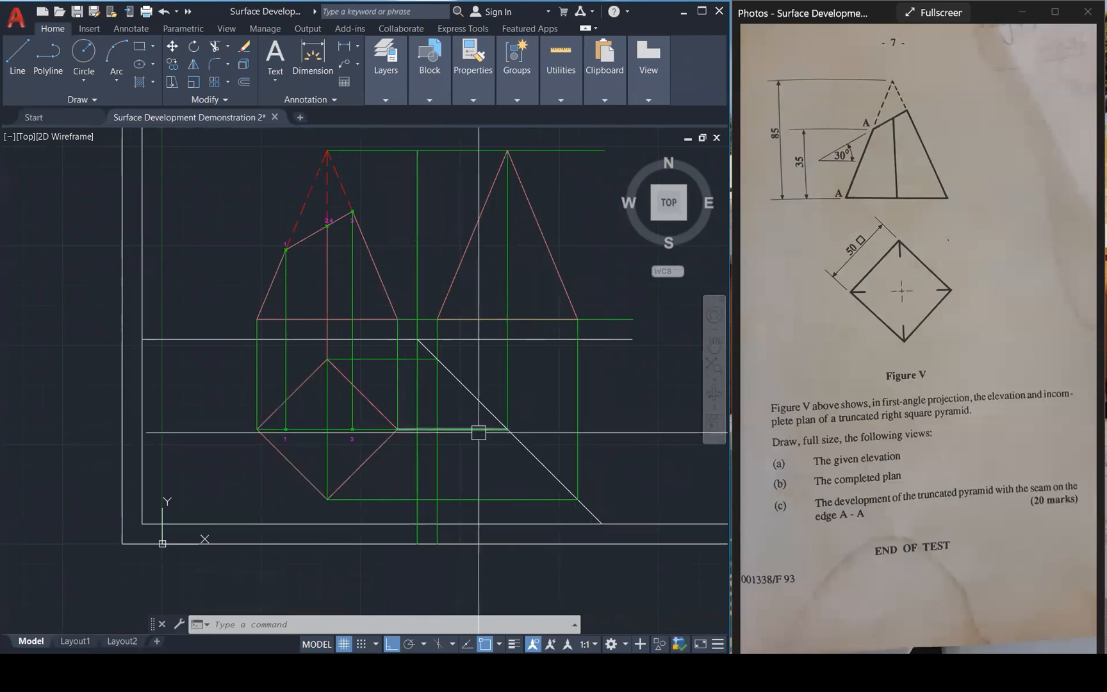
Join the plan's upper projection line and the side view's left vertical projection line at the diagonal with a zero-radius Fillet.
text(f)
key(Return)
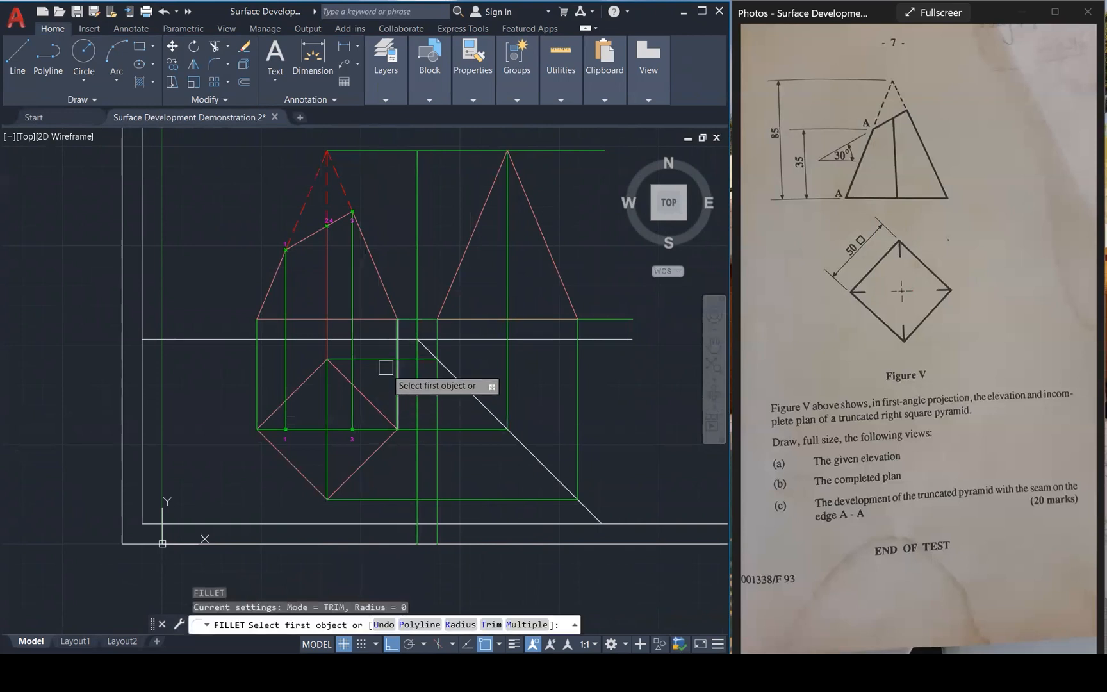
click(378, 359)
scroll(434, 349, up, 2)
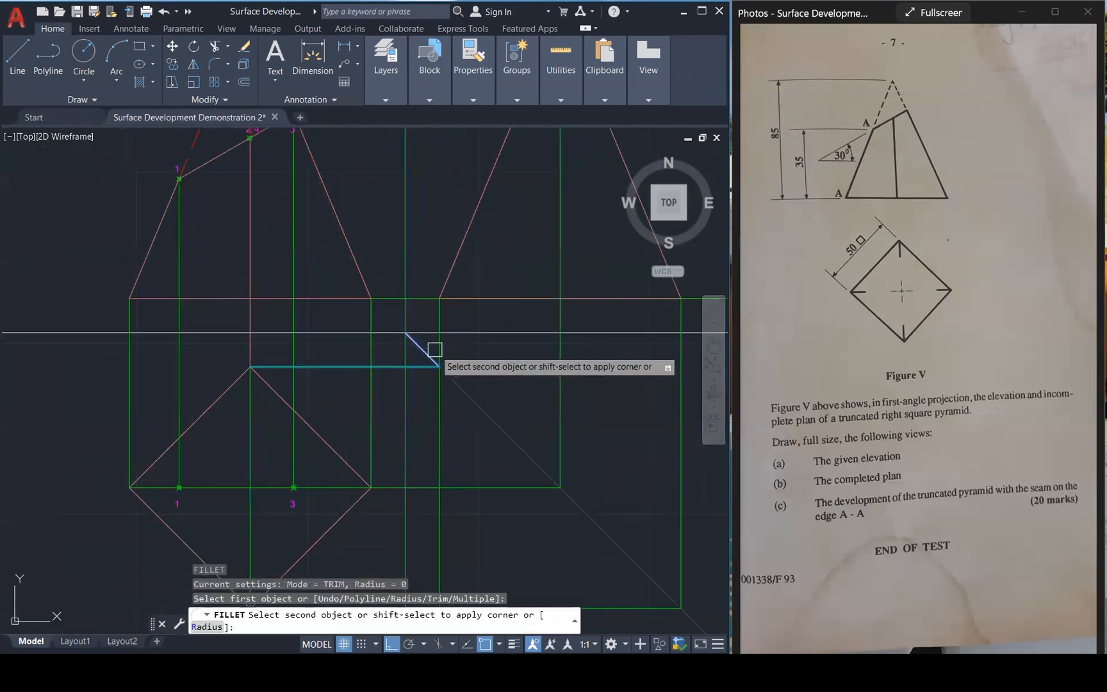
click(443, 351)
scroll(564, 466, down, 2)
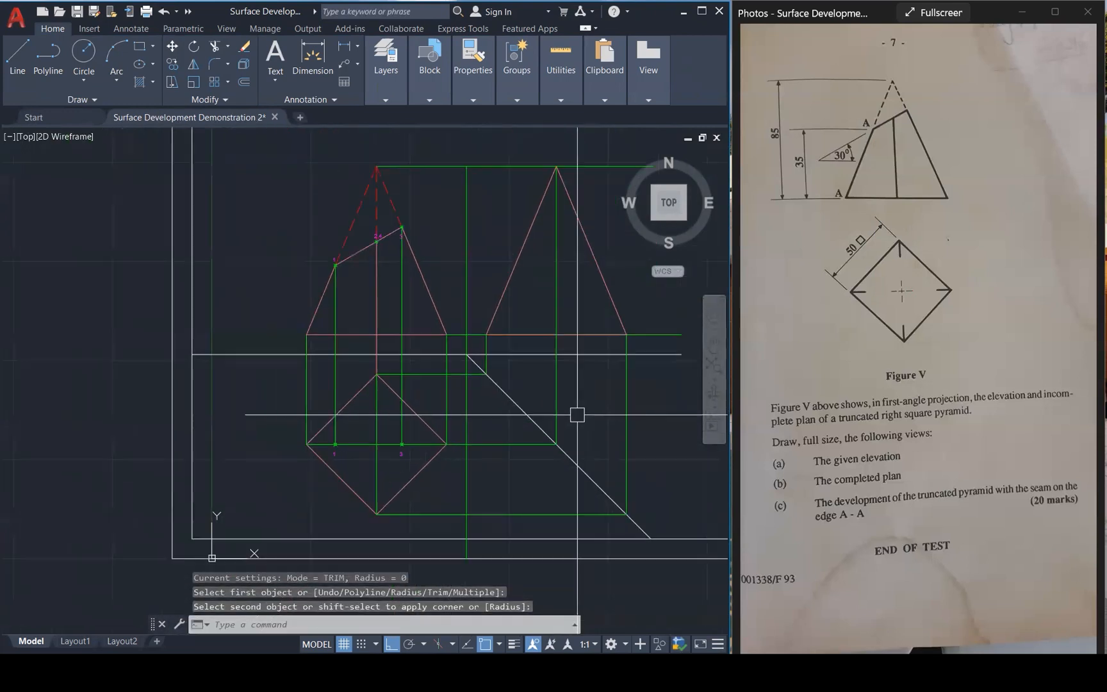
key(Escape)
key(Escape)
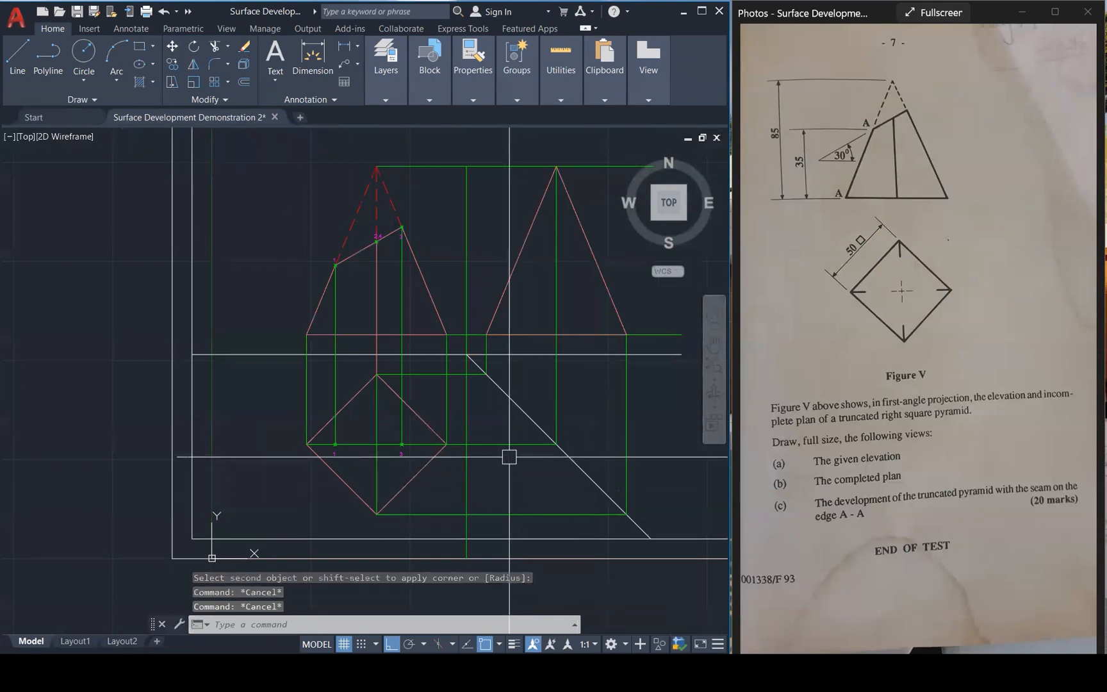
Match the vertical line between elevation and side view to the properties of the white horizontal line.
text(ma)
key(Return)
click(527, 355)
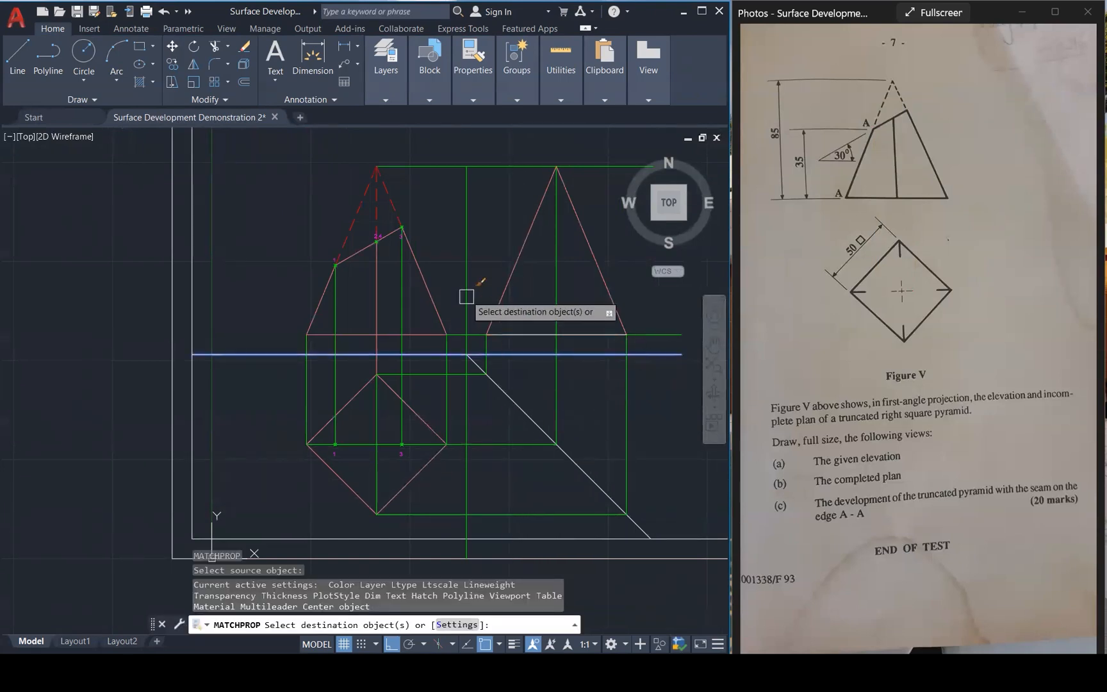
key(Escape)
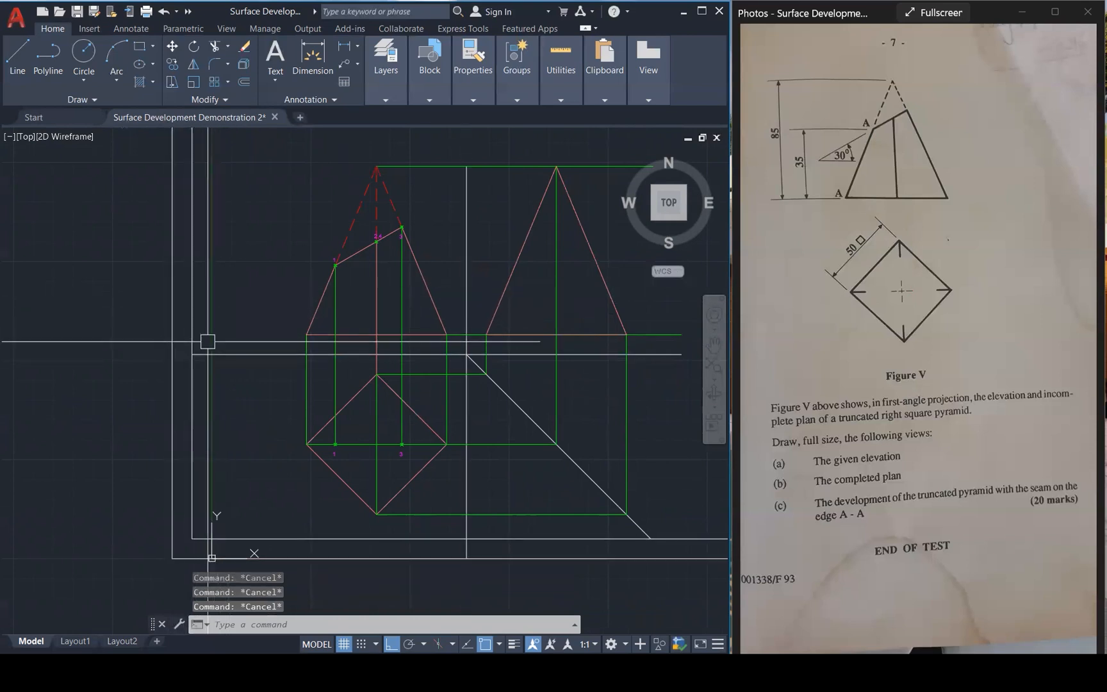
Join the two collinear vertical line segments running through the elevation and the plan into one line.
click(377, 320)
click(378, 426)
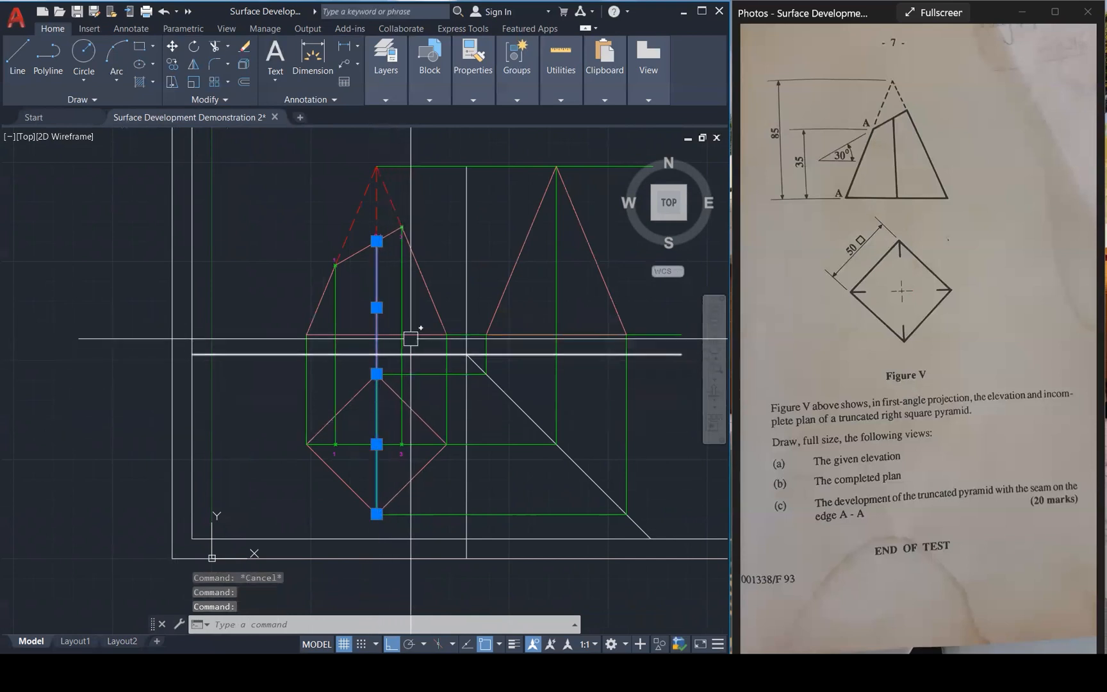
text(j)
key(Return)
click(376, 419)
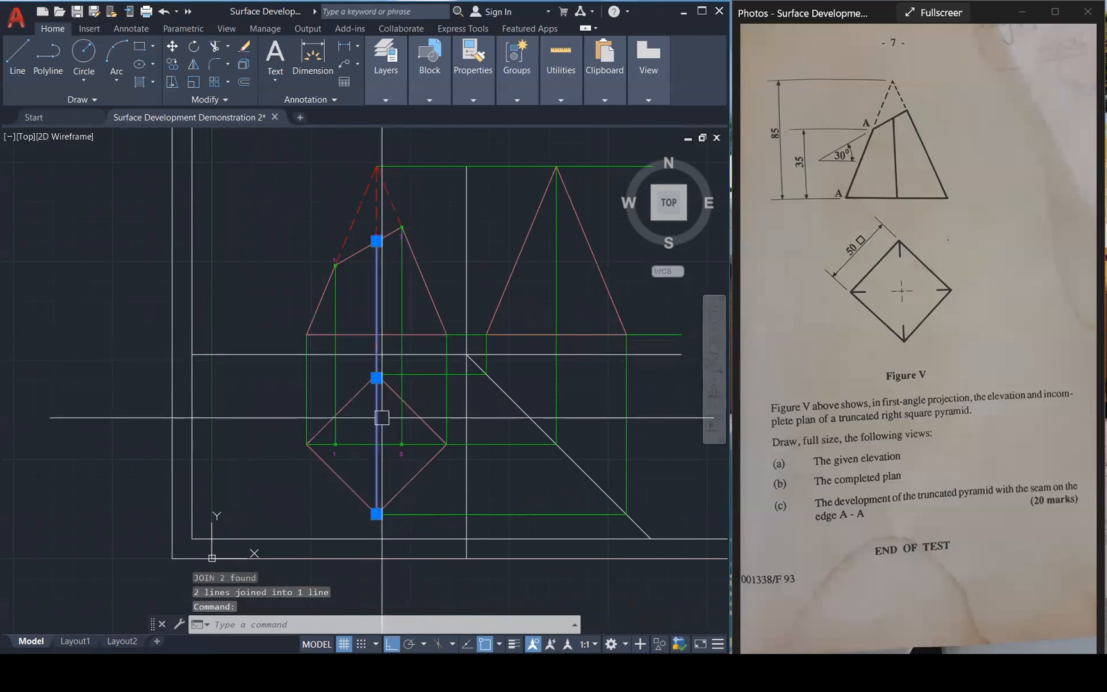
key(Escape)
key(Escape)
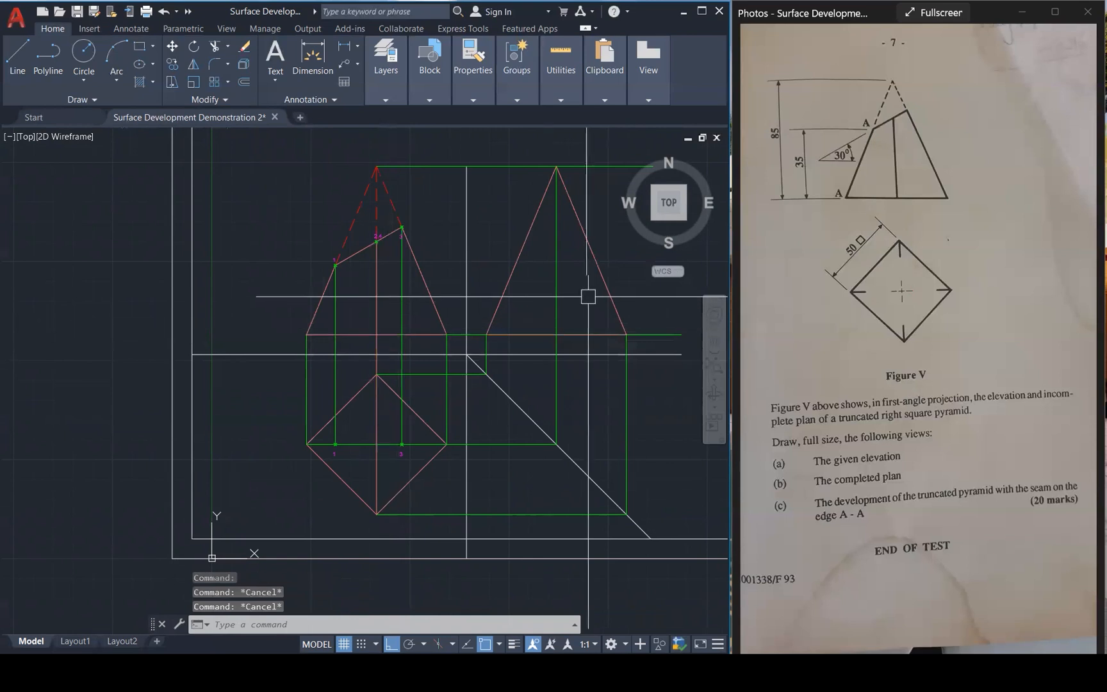
Join the two collinear horizontal line segments running from the plan's outer corner to the diagonal into one line.
click(525, 451)
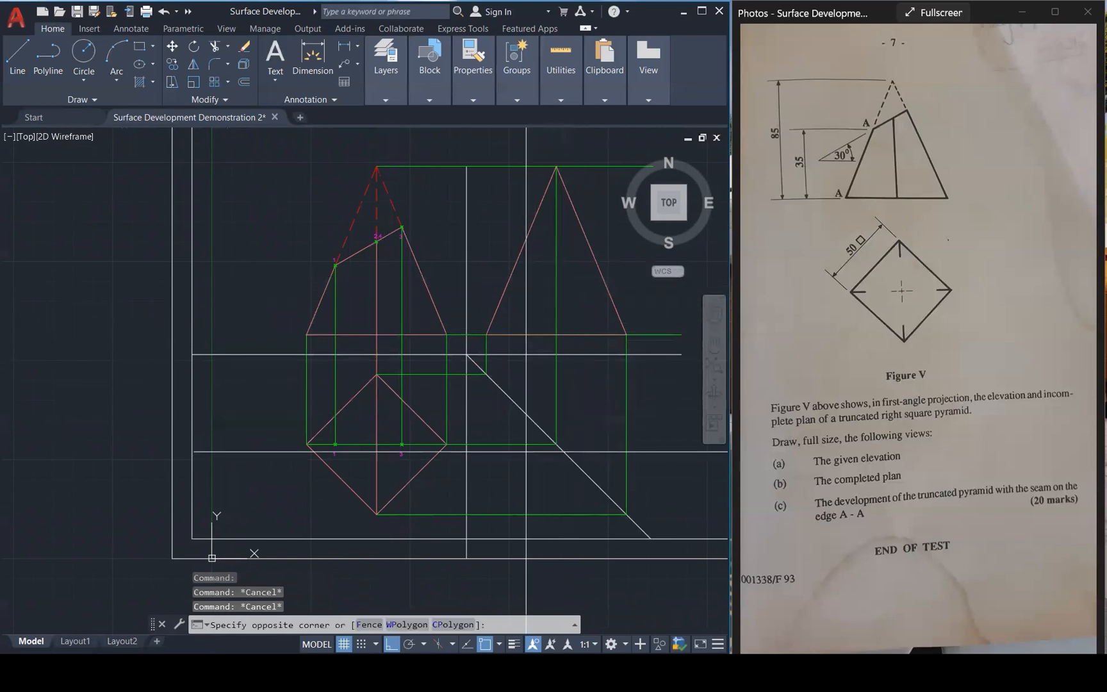
click(504, 442)
click(369, 444)
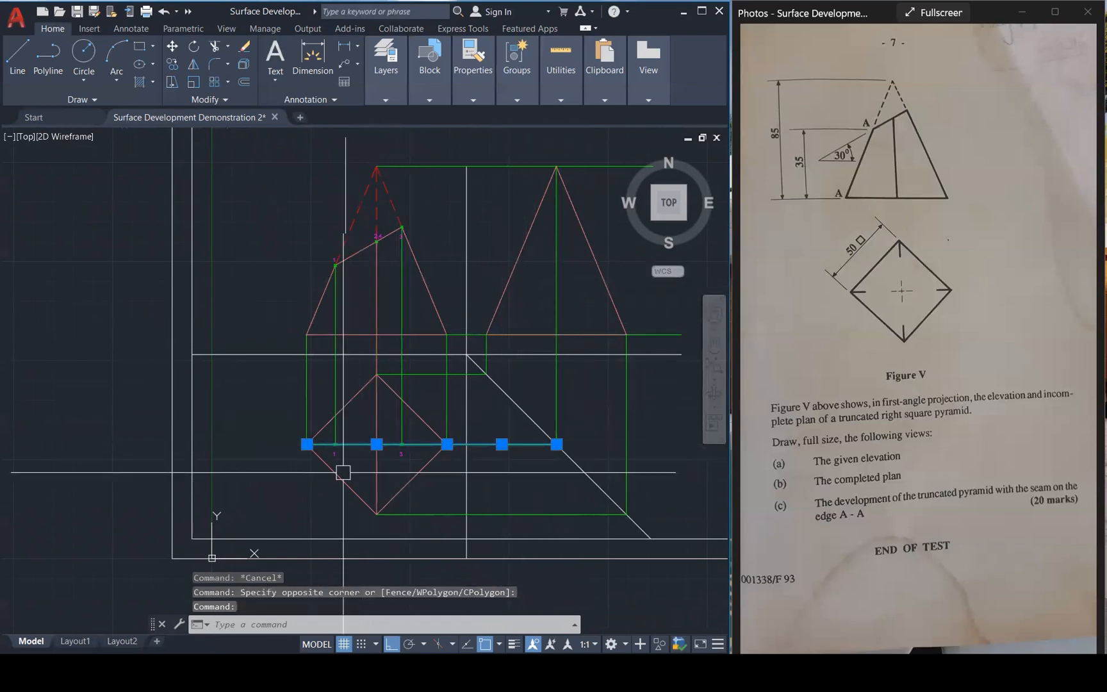
text(jo)
key(Return)
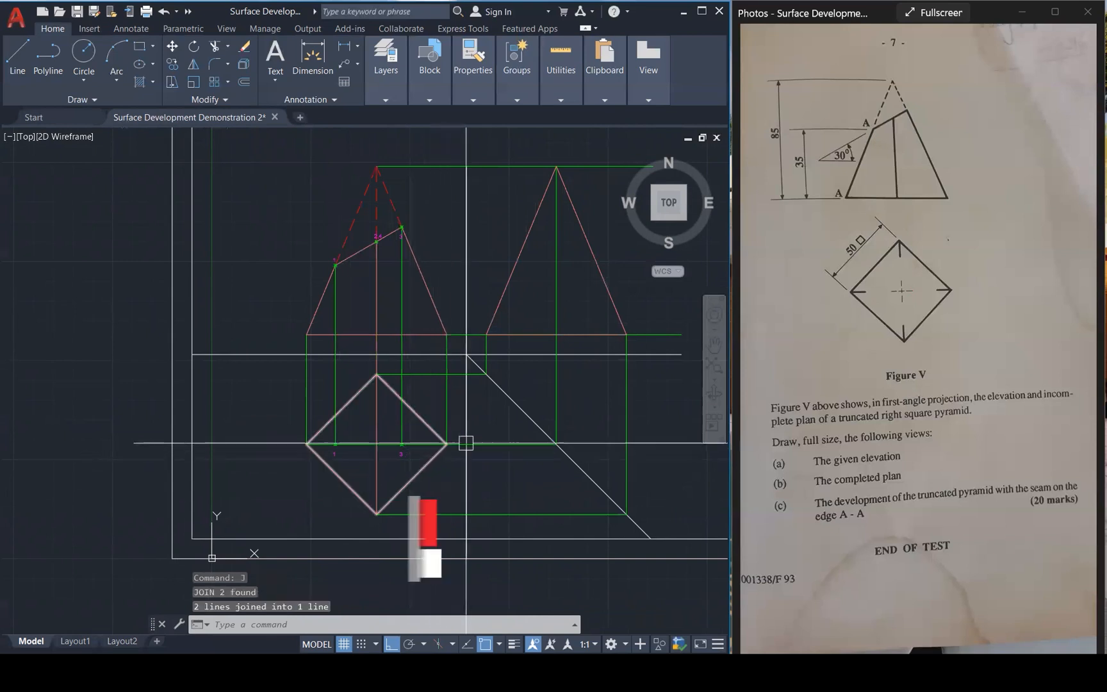
key(Escape)
Move the joined horizontal and vertical lines through the plan to the CENTER LINES layer.
click(499, 444)
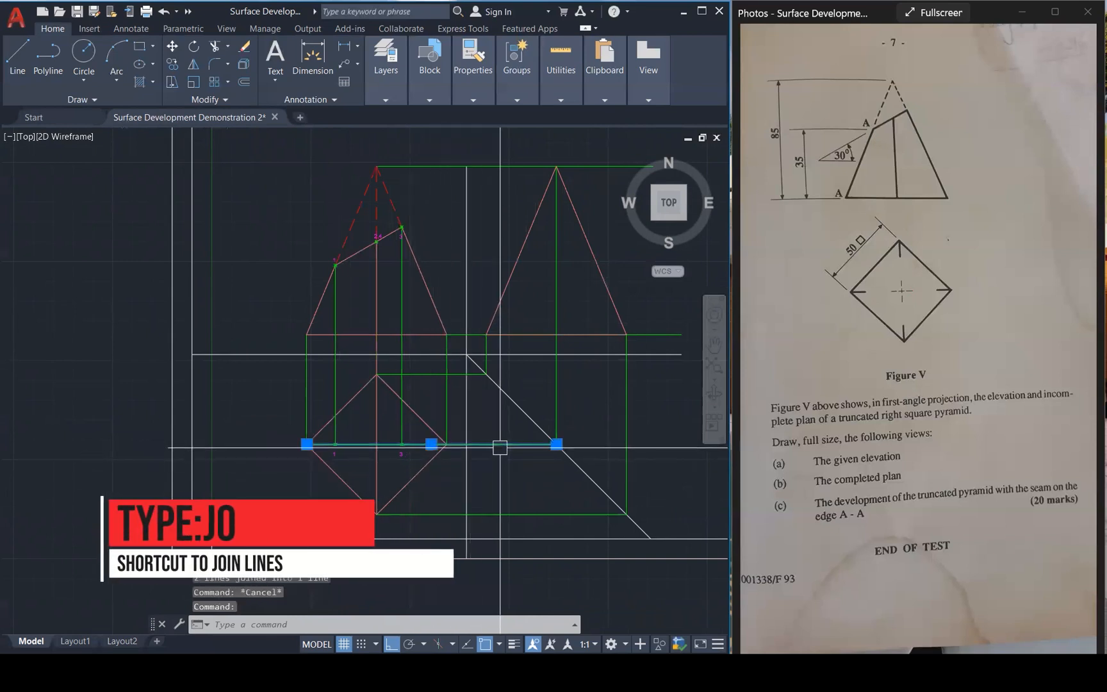
click(377, 288)
click(380, 92)
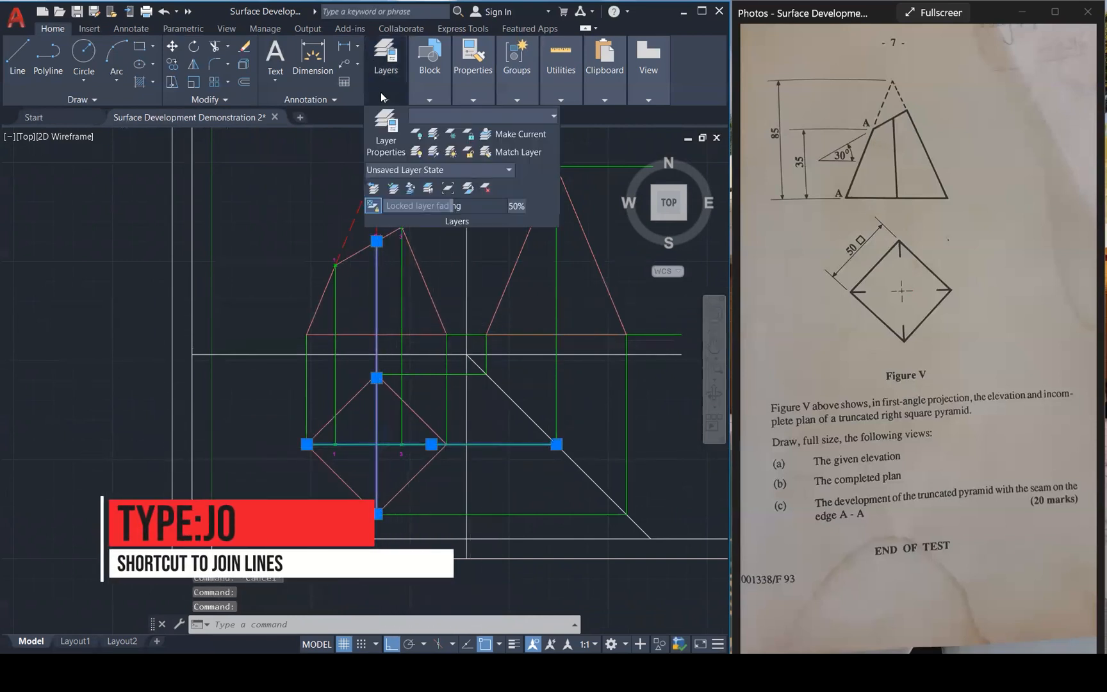
click(426, 114)
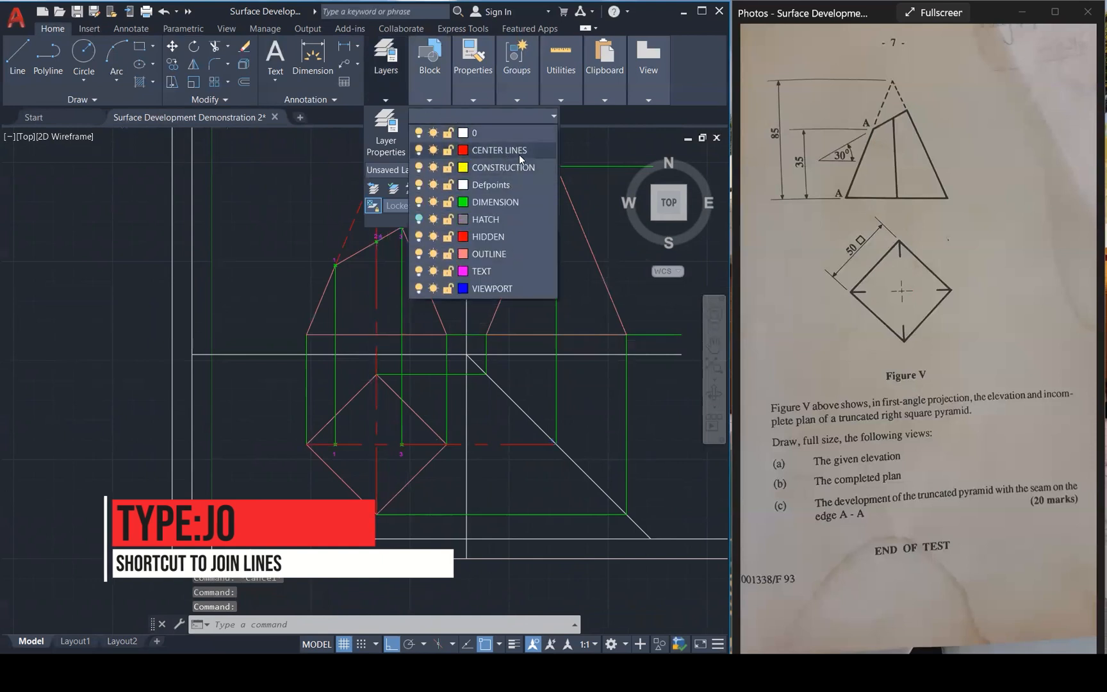
click(519, 155)
key(Escape)
key(Escape)
Stretch the horizontal centre line past the plan's left corner and the vertical centre line below its lowest corner.
click(499, 444)
click(306, 443)
click(239, 440)
key(Escape)
click(375, 472)
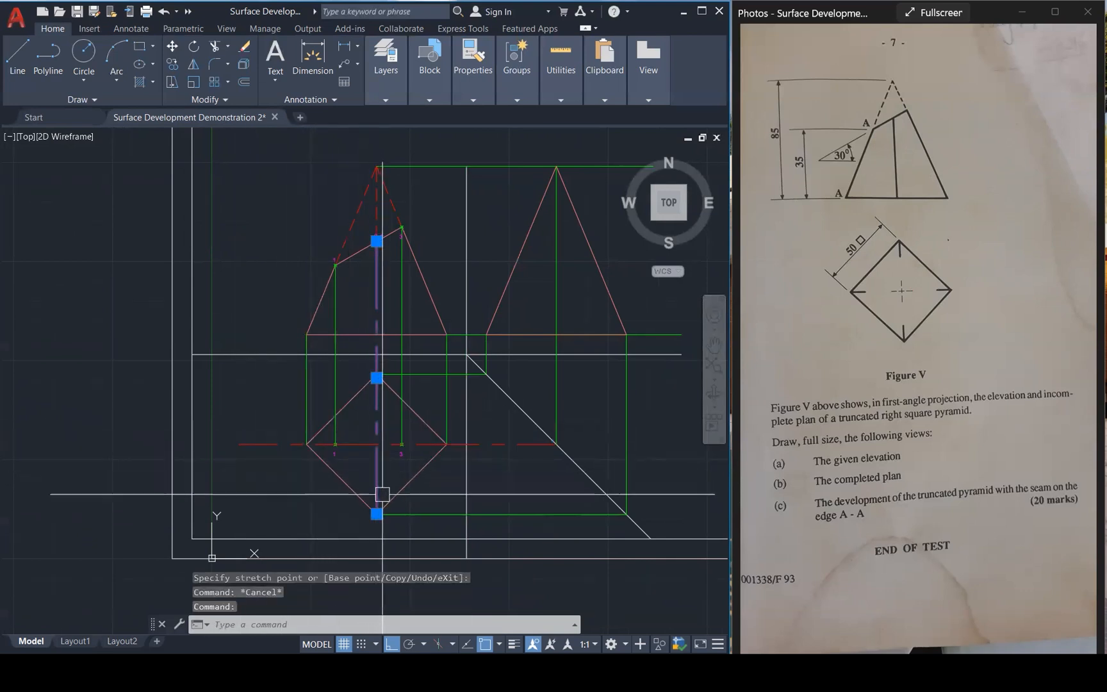
click(376, 512)
click(376, 538)
key(Escape)
key(Escape)
key(Escape)
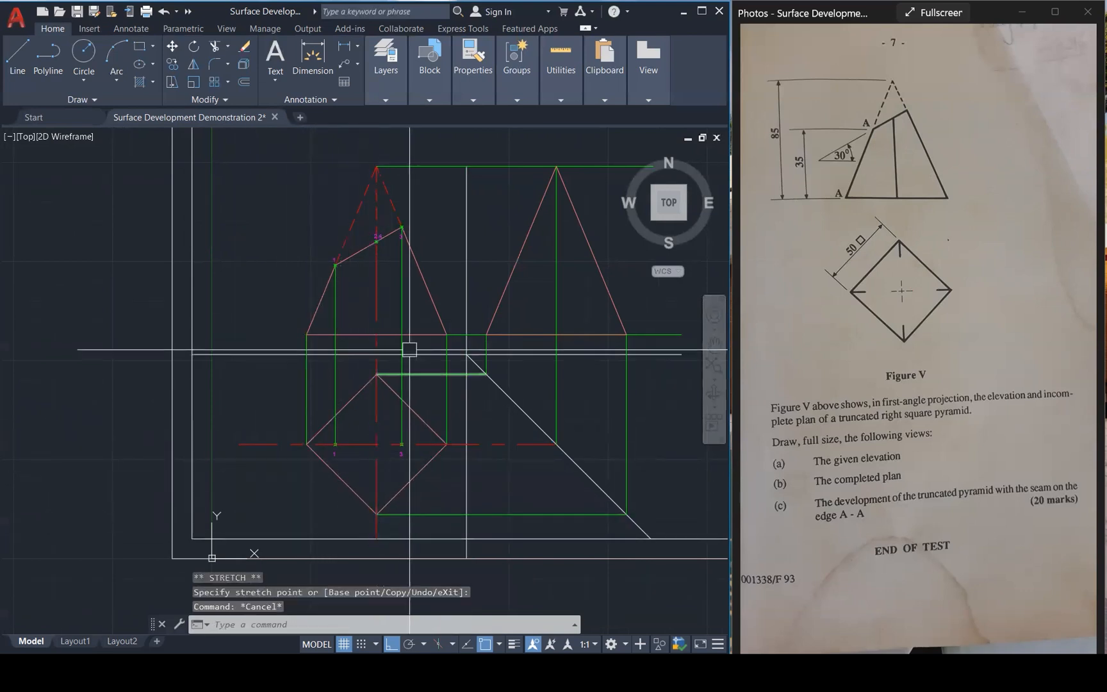
Match the side view's vertical axis line to the properties of the plan's horizontal centre line.
text(ma)
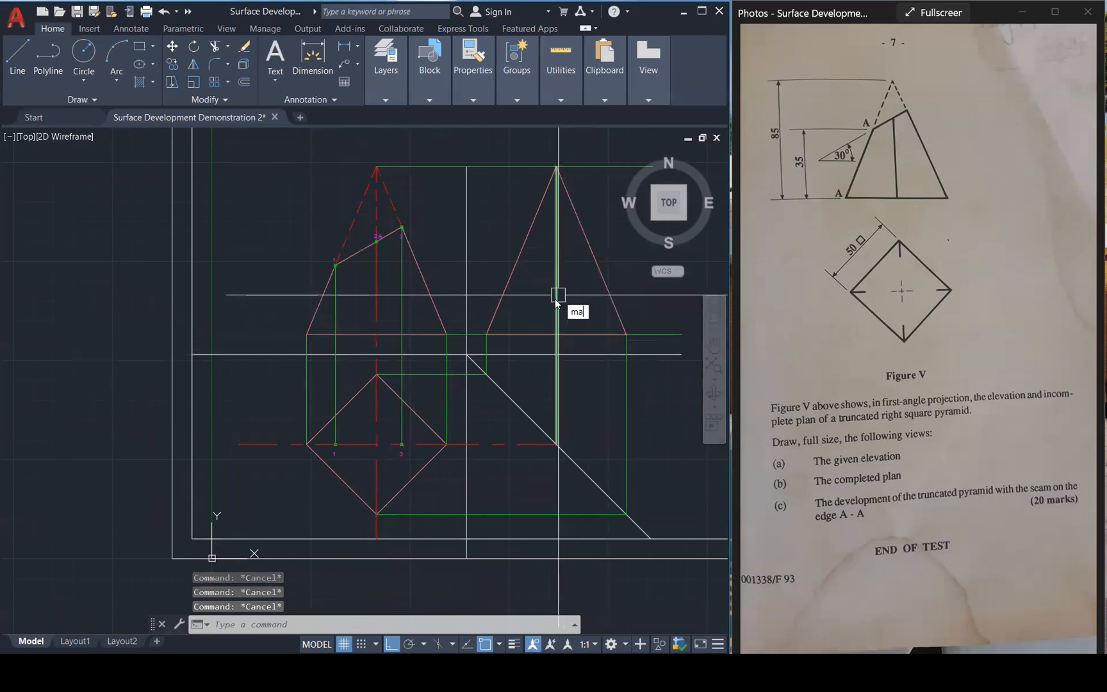
key(Return)
click(487, 444)
click(556, 399)
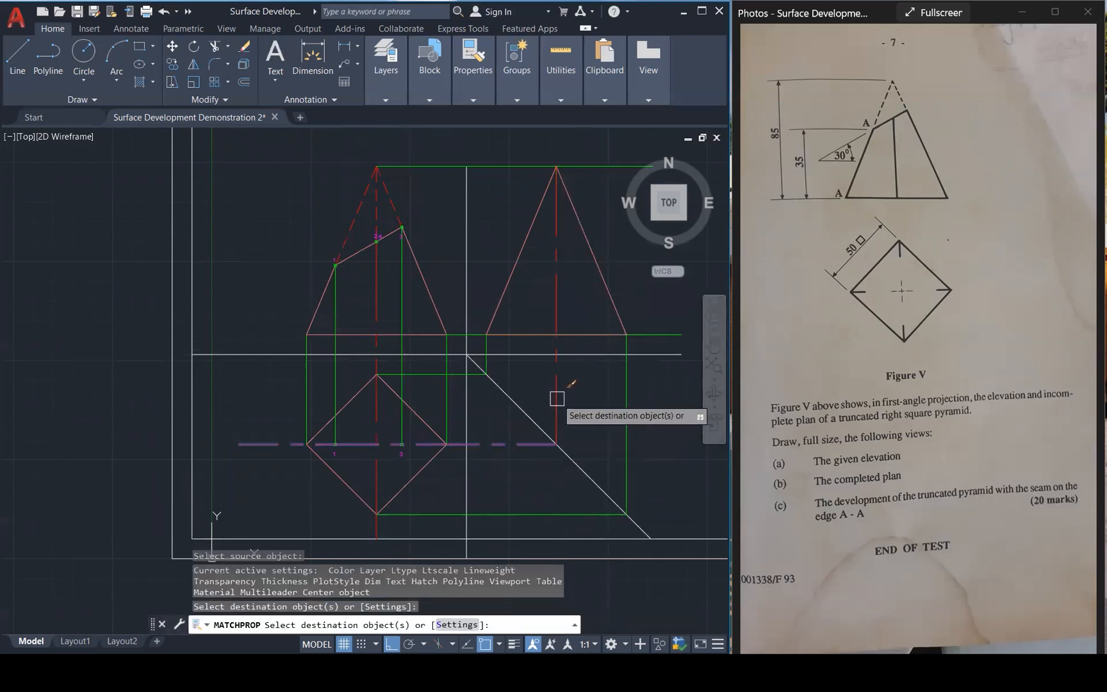
key(Escape)
Stretch the upper end of the side view's centre line above the apex and save the drawing.
click(556, 279)
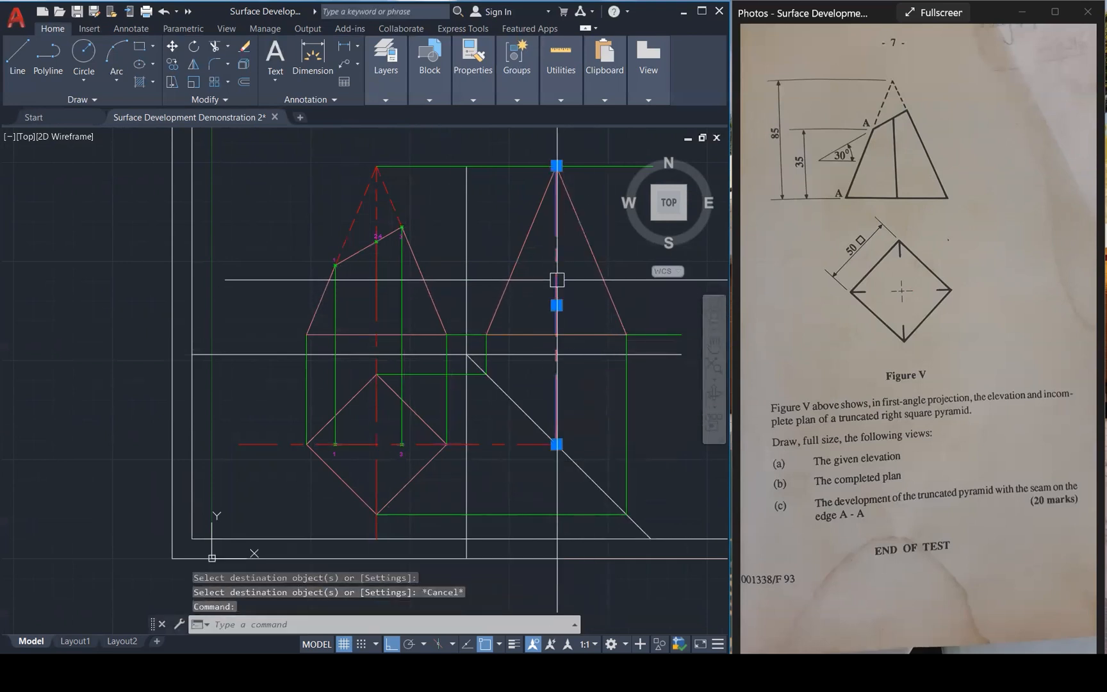
click(556, 165)
click(556, 140)
key(Escape)
key(Escape)
key(Escape)
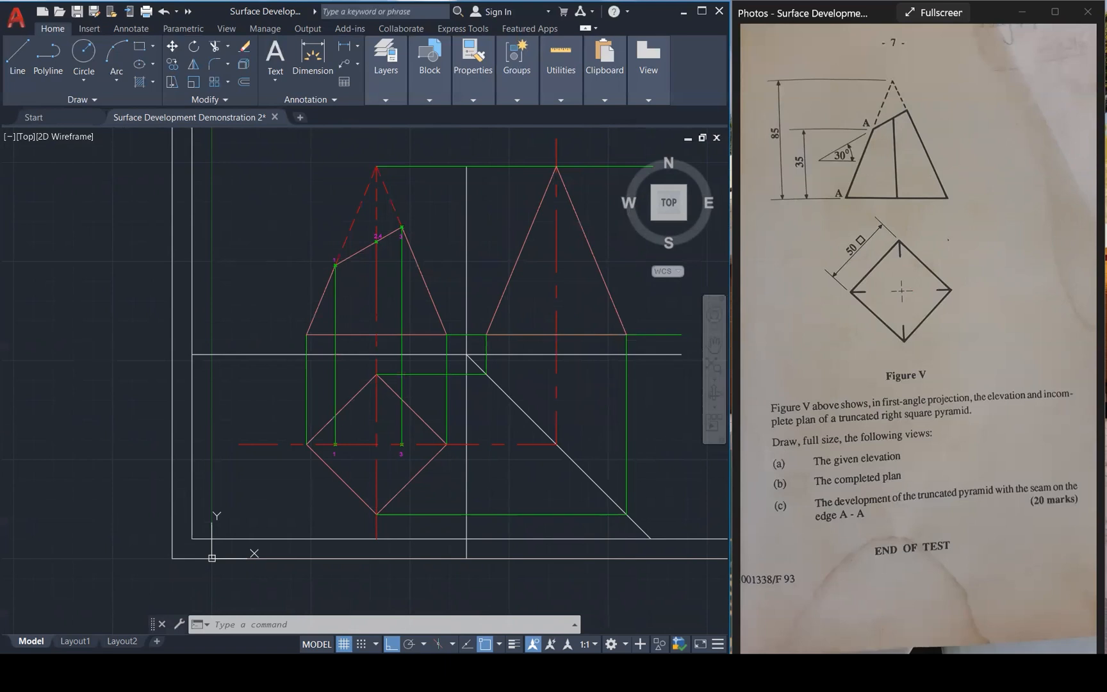
key(ctrl+s)
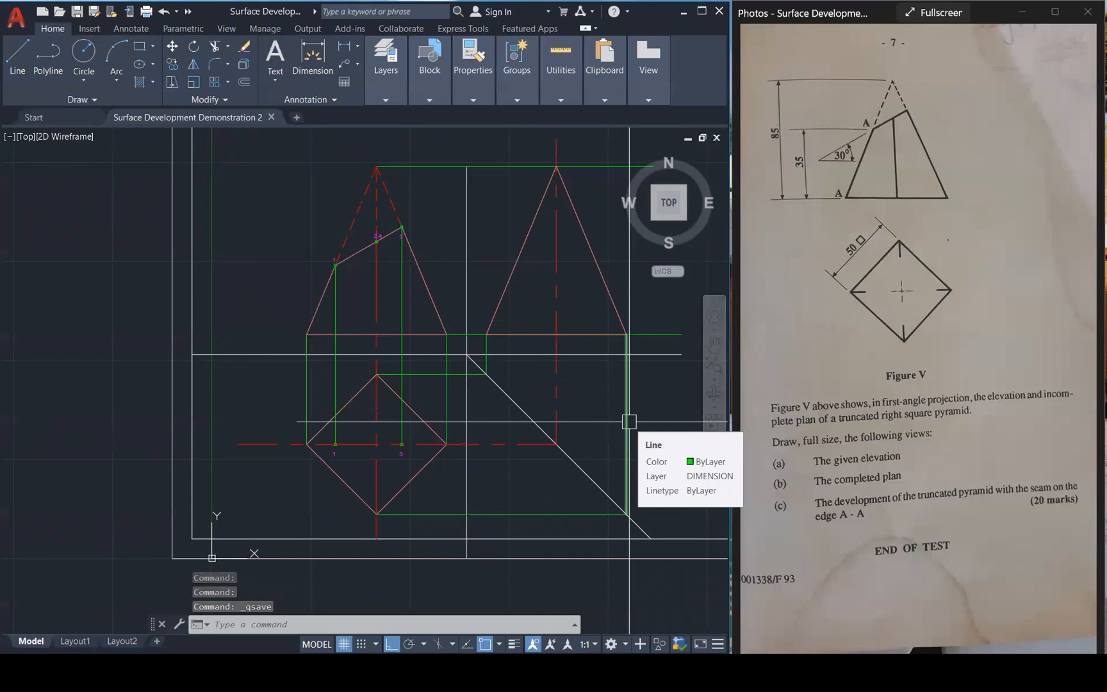
text(l)
key(Return)
click(402, 226)
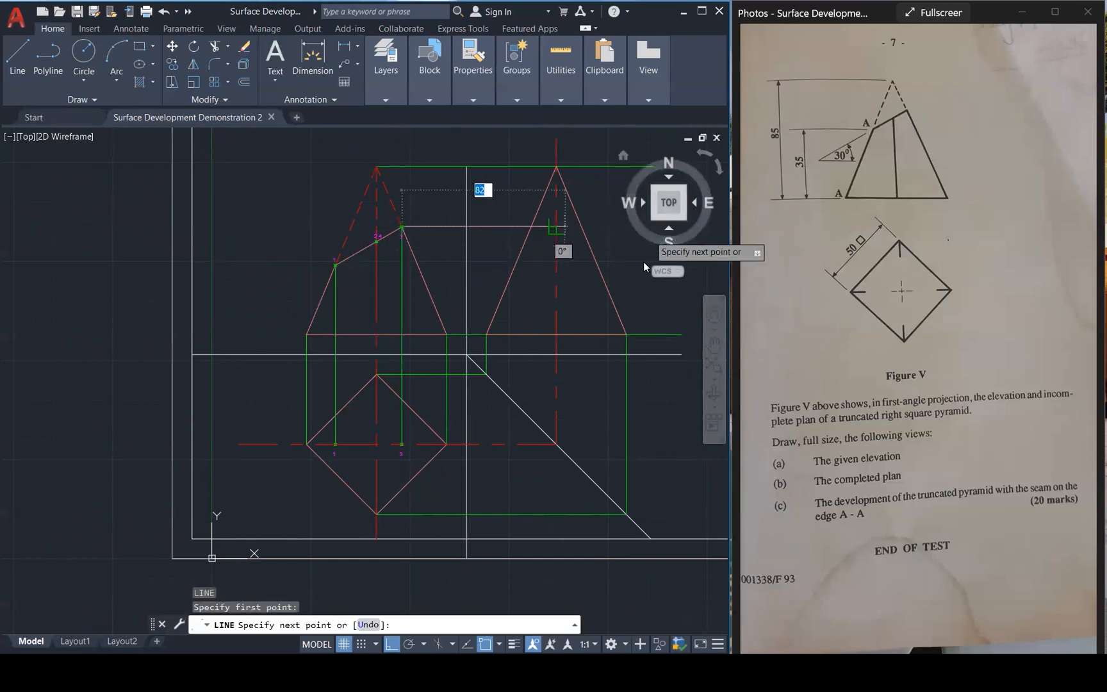
key(Escape)
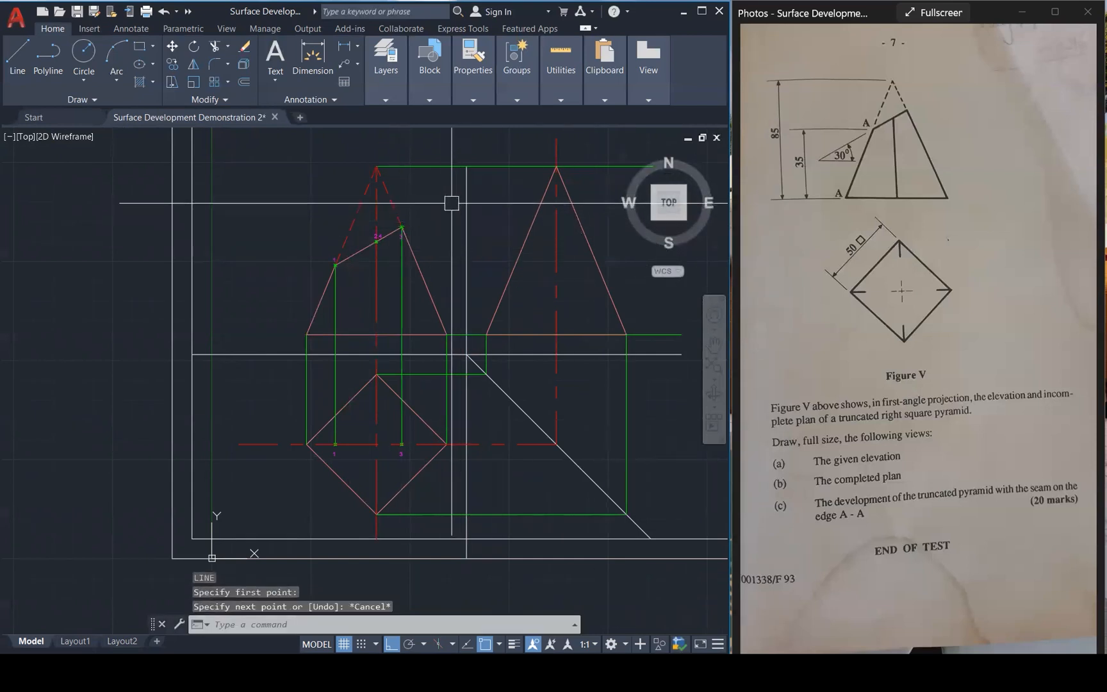
Change the current layer to CONSTRUCTION and draw a horizontal projection line from the elevation's point 3 to the side view's centre line.
click(395, 95)
click(499, 116)
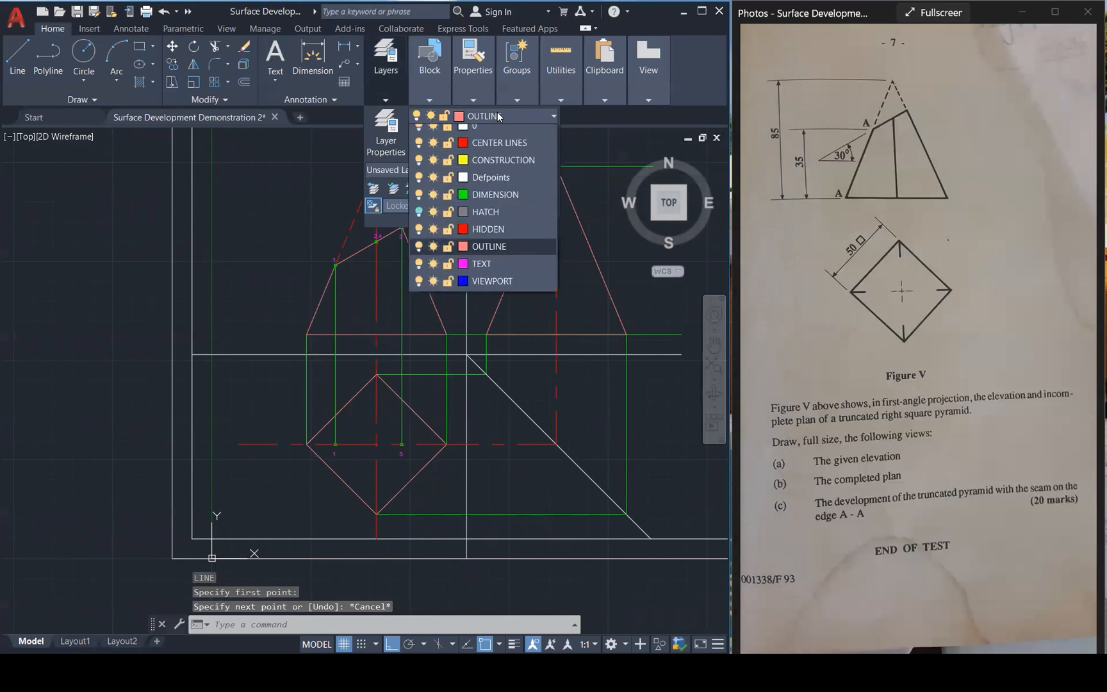
click(497, 167)
click(292, 295)
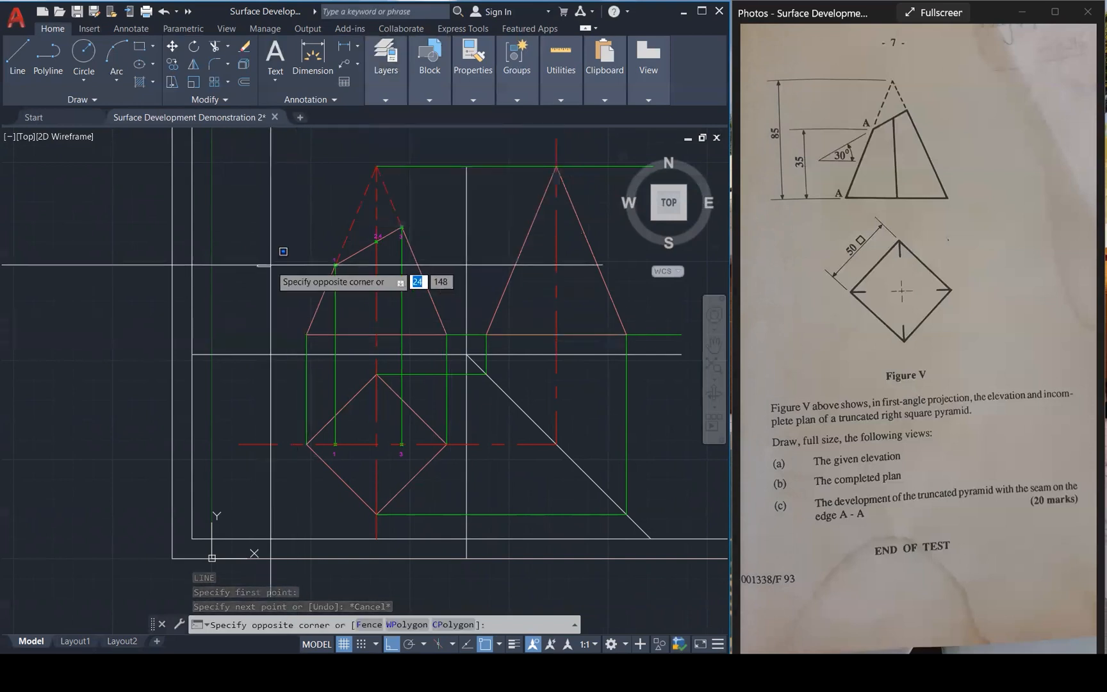
key(Escape)
key(Escape)
text(l)
key(Return)
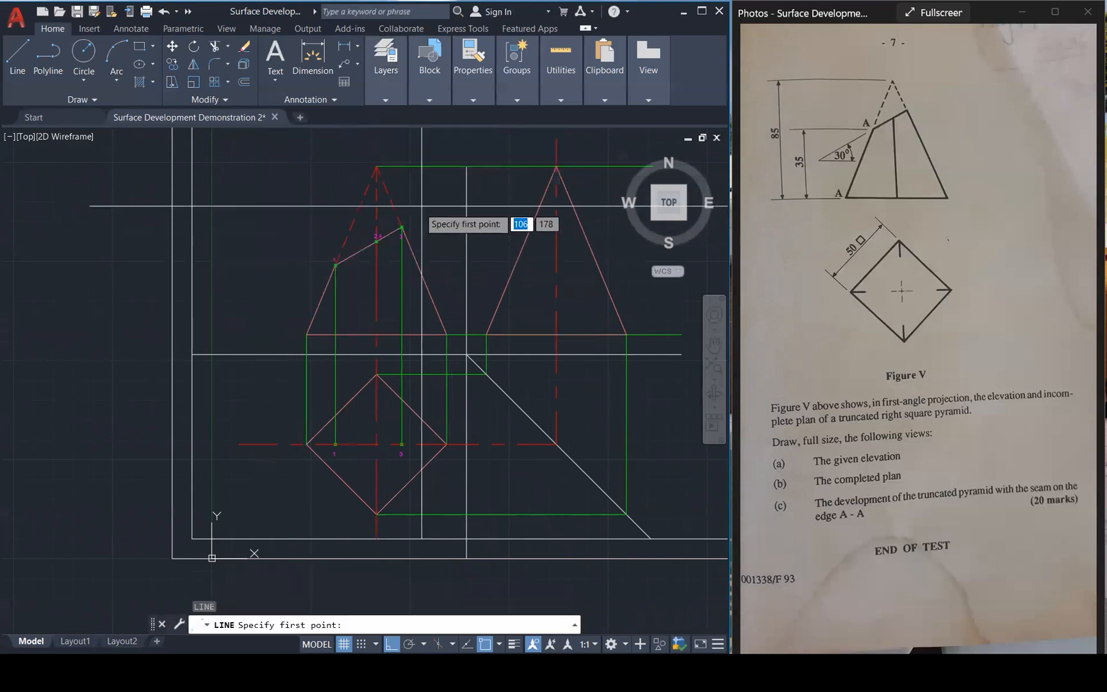
click(414, 224)
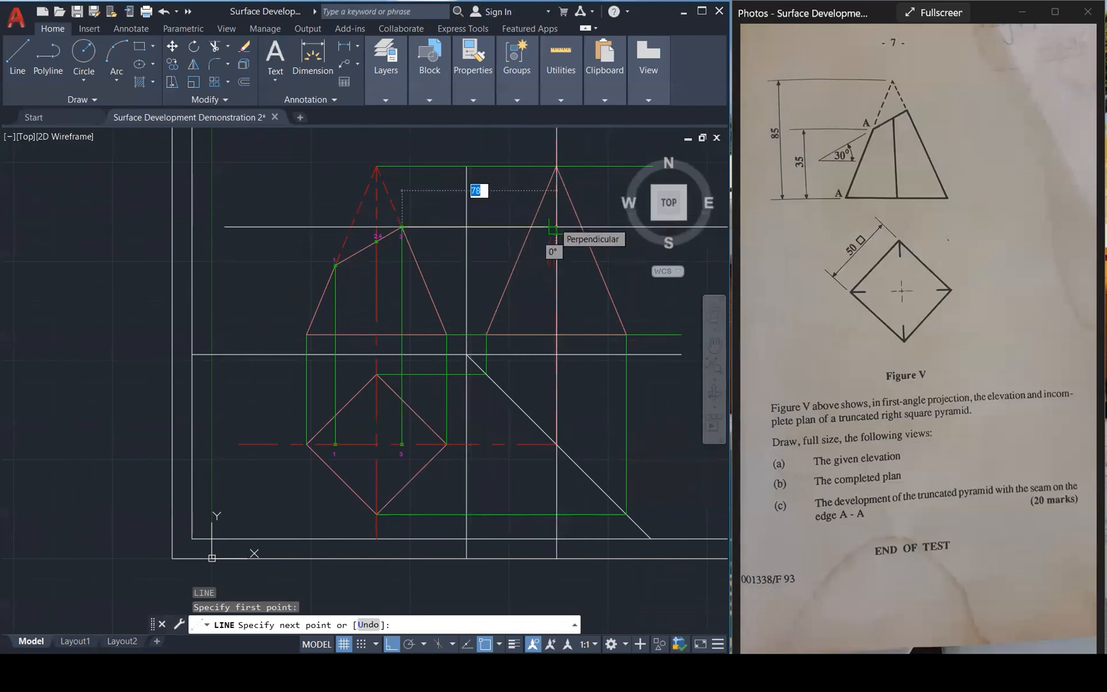
click(556, 228)
key(Escape)
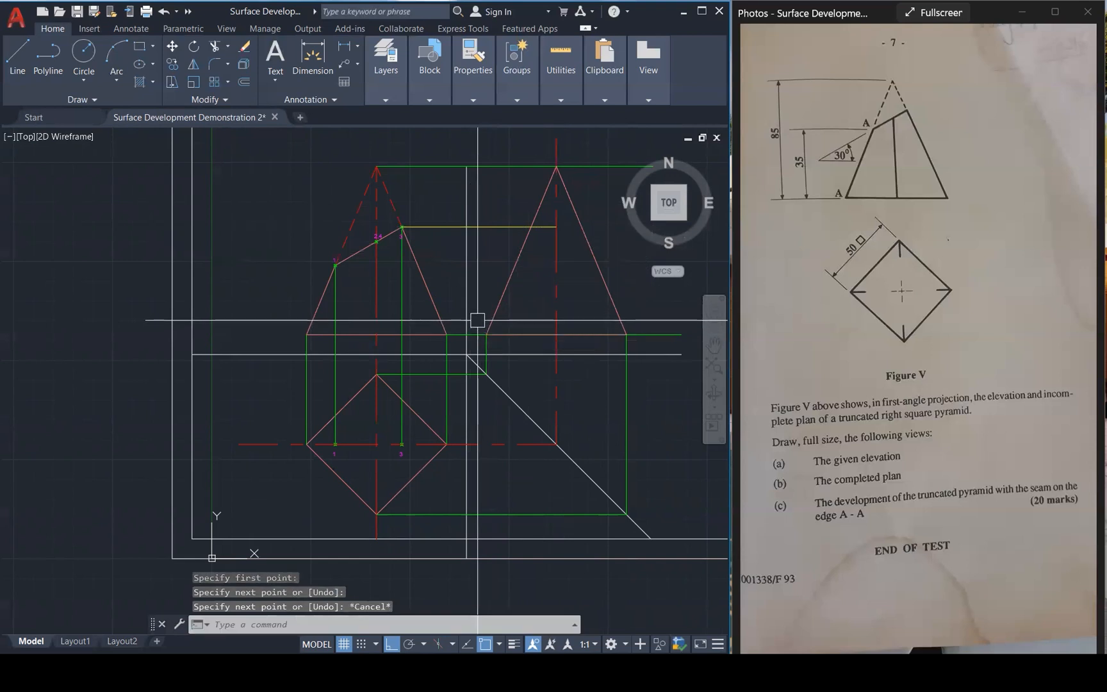
mouse_move(470, 60)
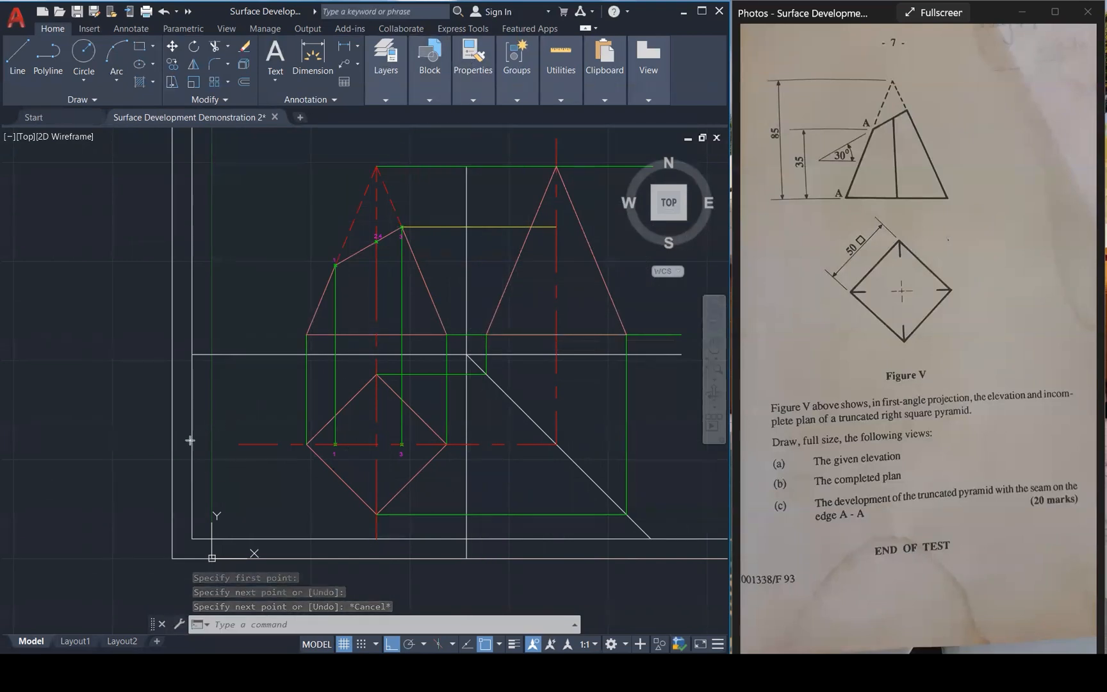
drag(192, 437, 271, 435)
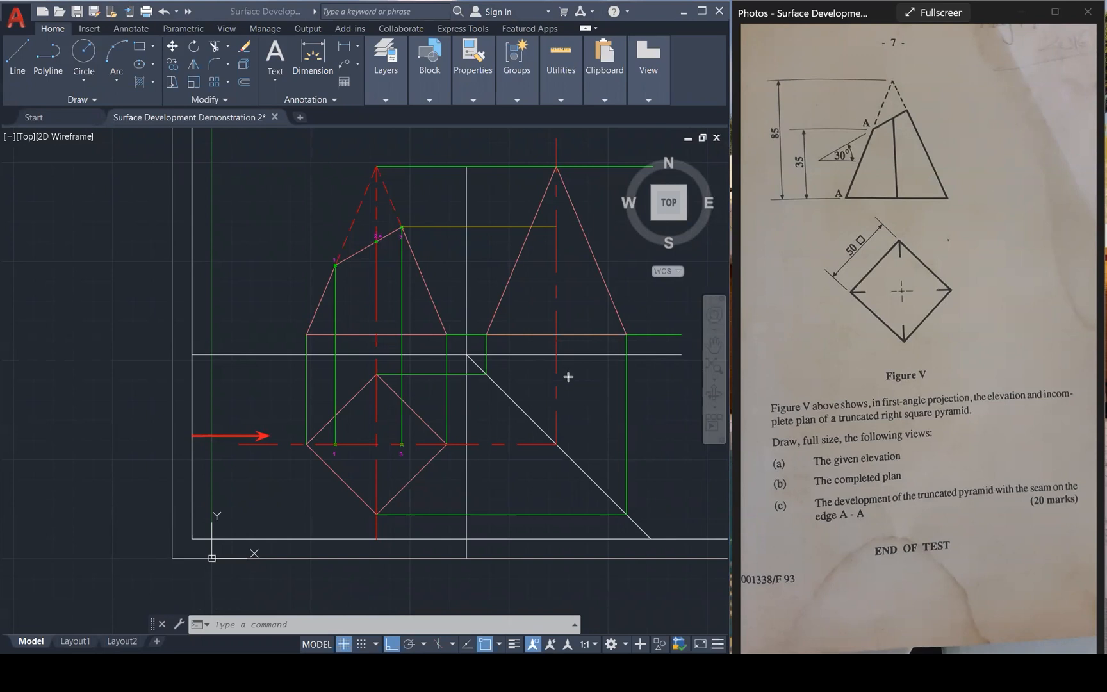
drag(568, 378, 568, 336)
drag(372, 365, 372, 329)
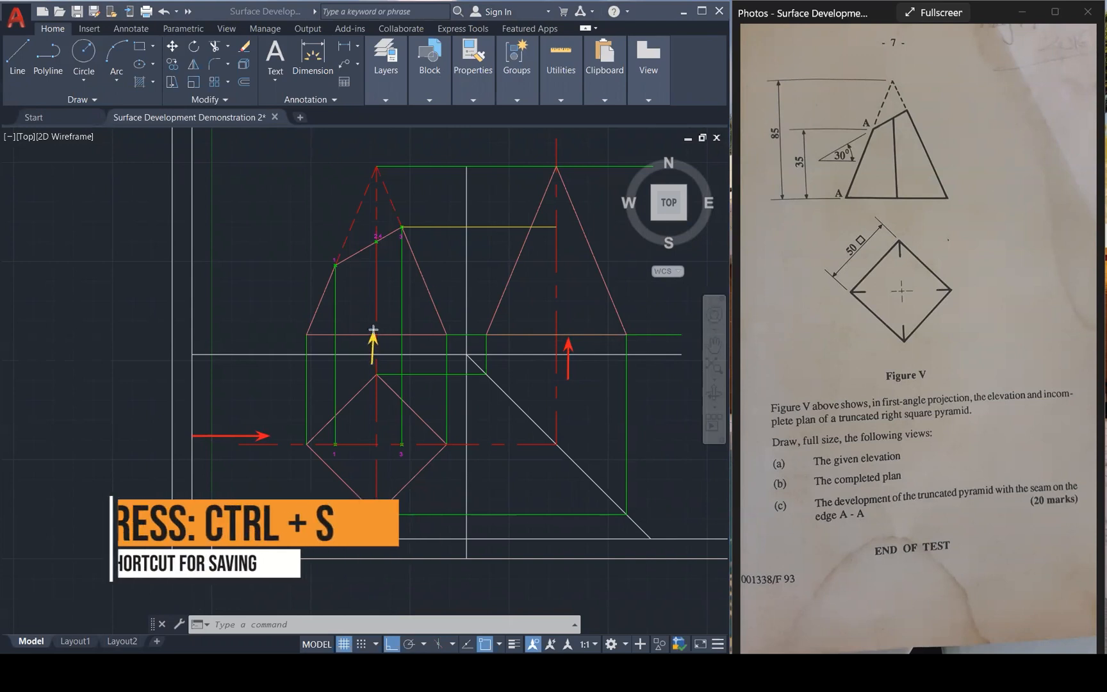
drag(367, 572, 368, 533)
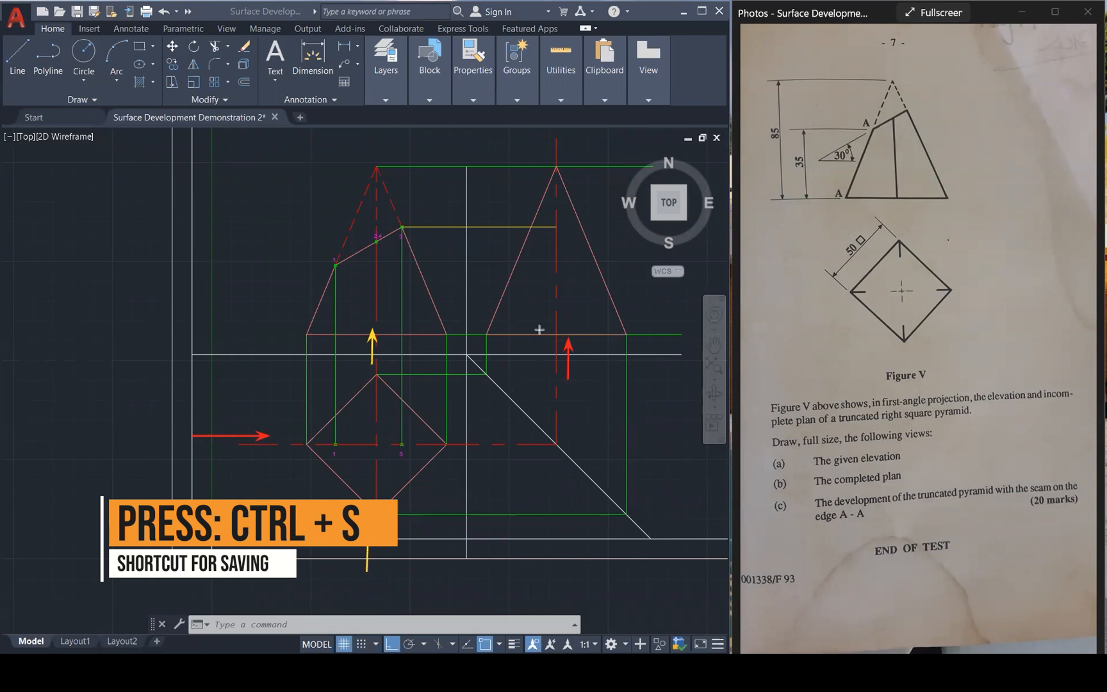
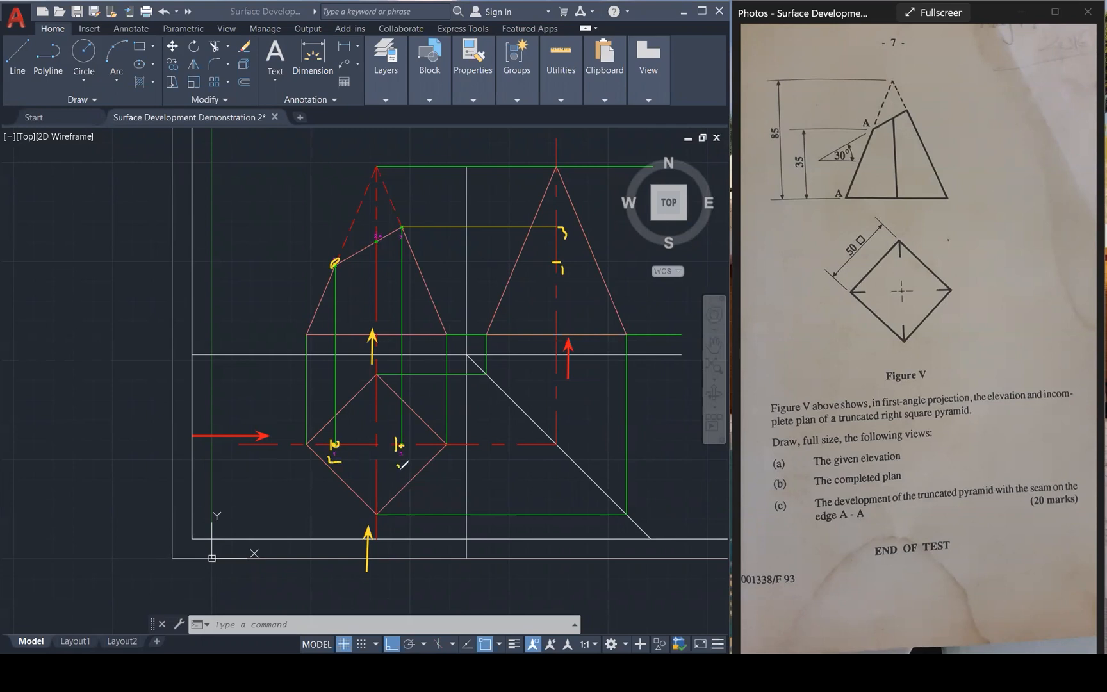
drag(407, 466, 406, 478)
drag(573, 267, 590, 278)
drag(582, 223, 588, 238)
key(Escape)
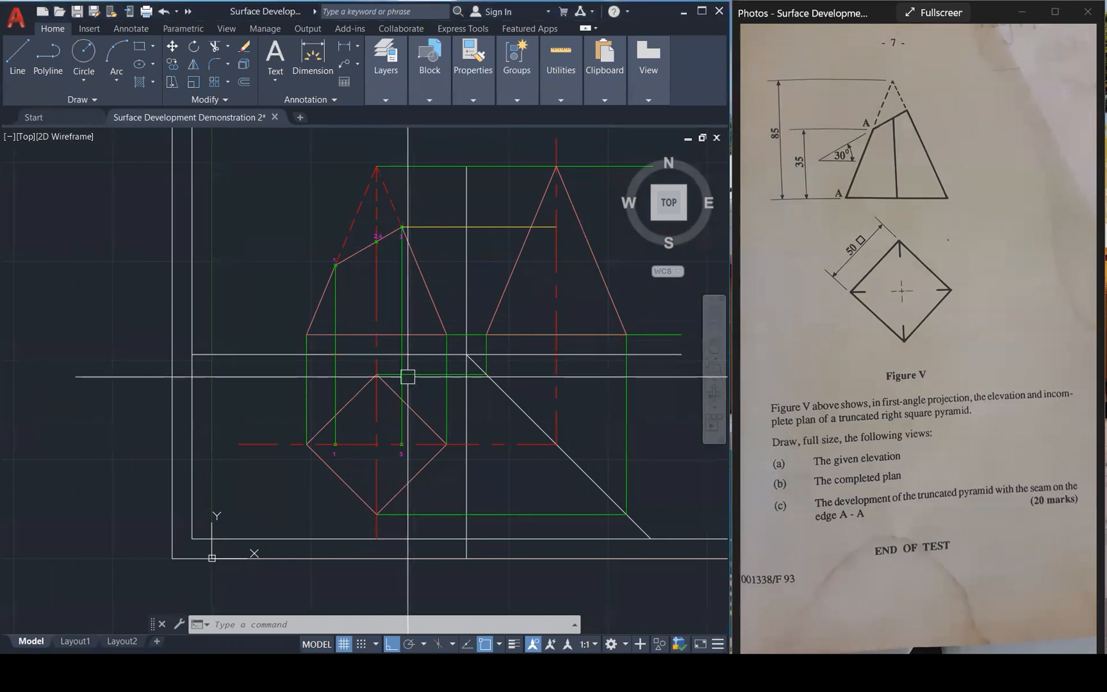
key(Escape)
key(Escape)
click(437, 225)
text(l;)
key(Return)
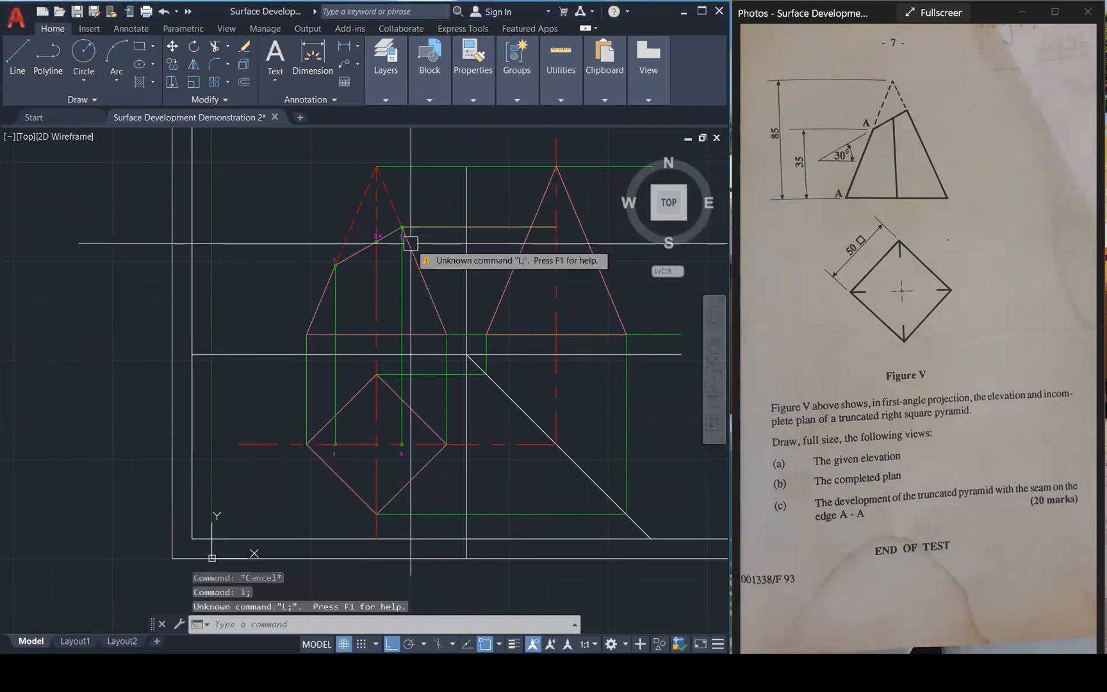
key(Escape)
key(Escape)
Draw a horizontal projection line from the elevation's point 1 to the side view's centre line.
text(l)
key(Return)
click(336, 266)
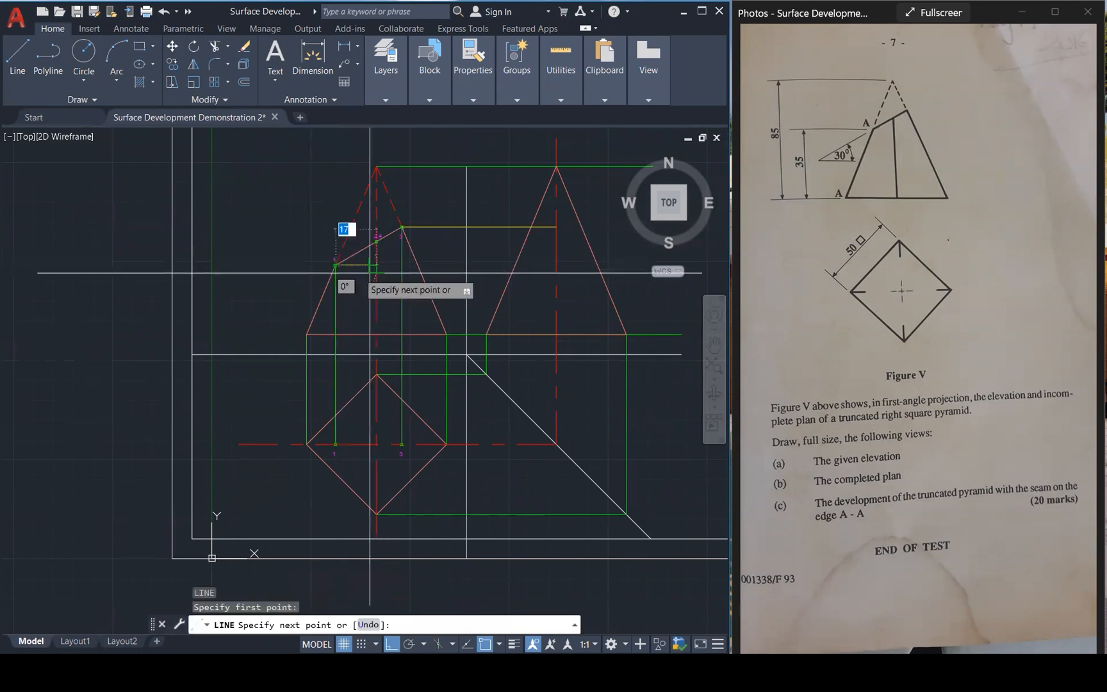
click(558, 265)
key(Escape)
Place point markers where the two horizontal projection lines meet the side view's centre line.
text(poi)
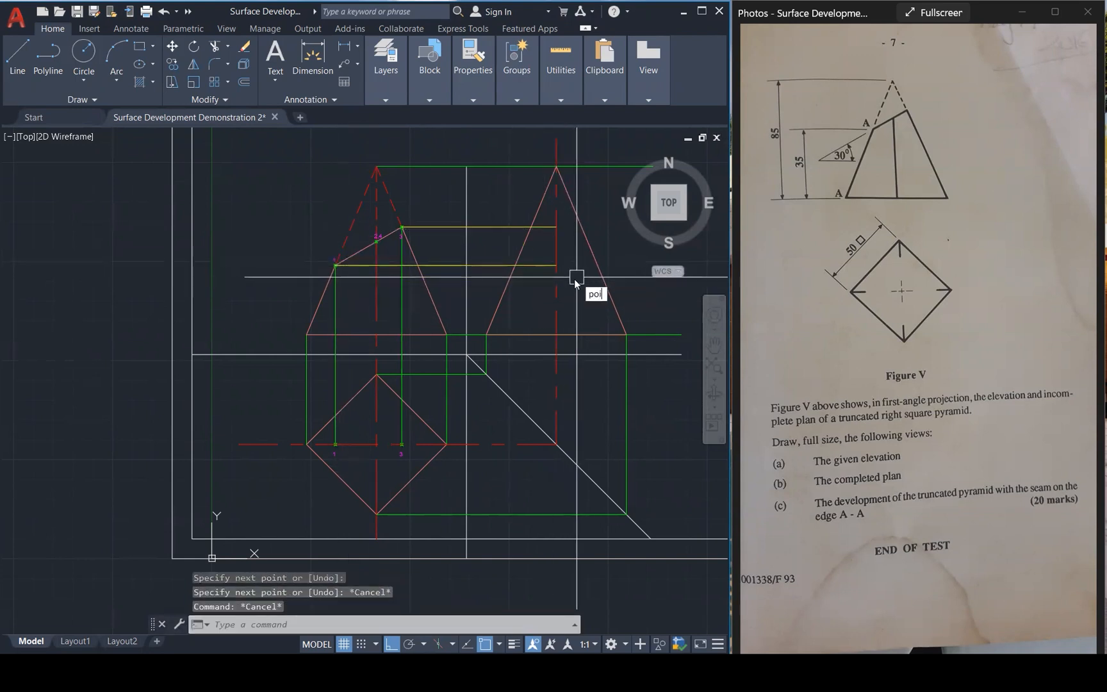
key(Return)
click(556, 265)
click(556, 227)
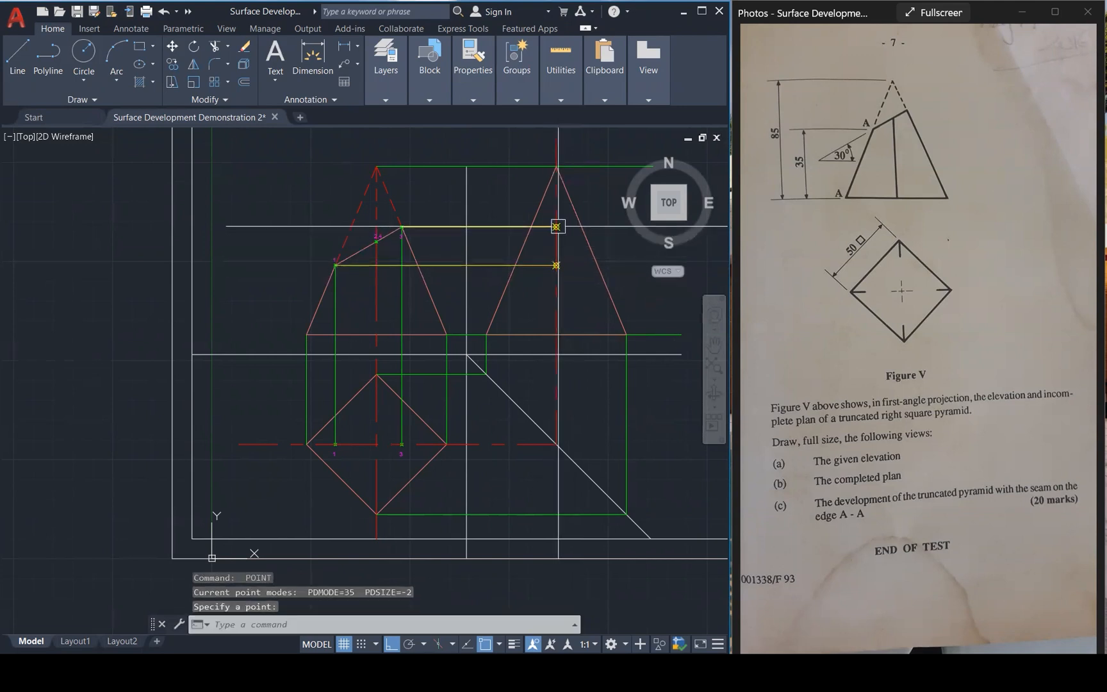
key(Escape)
key(Escape)
key(Escape)
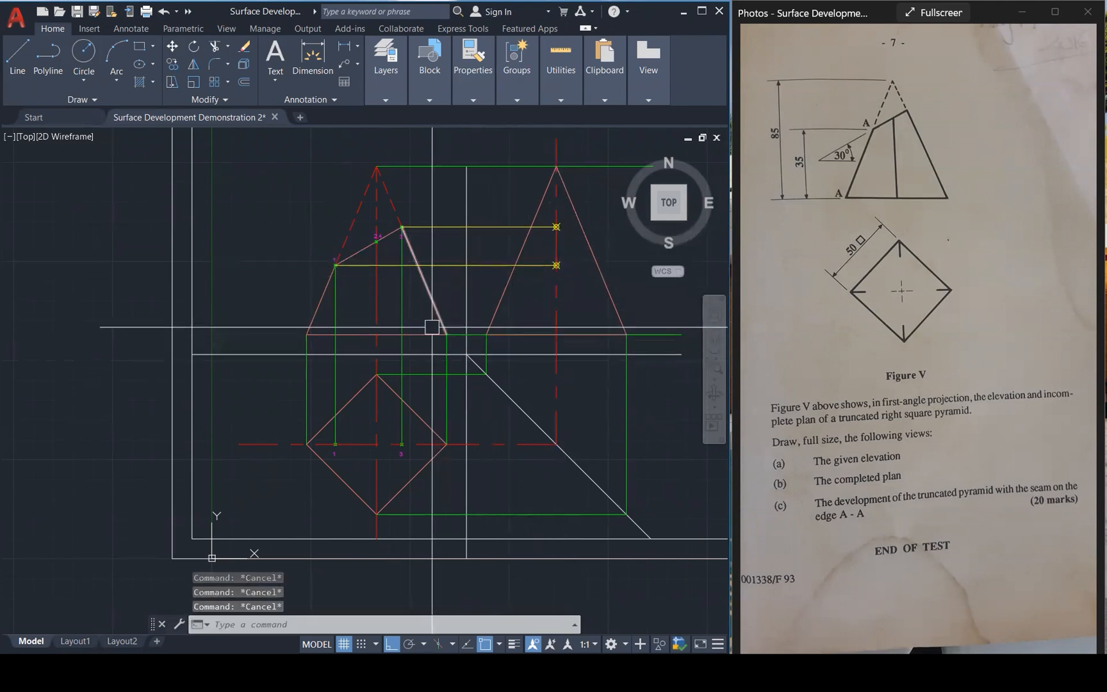
click(340, 460)
key(Escape)
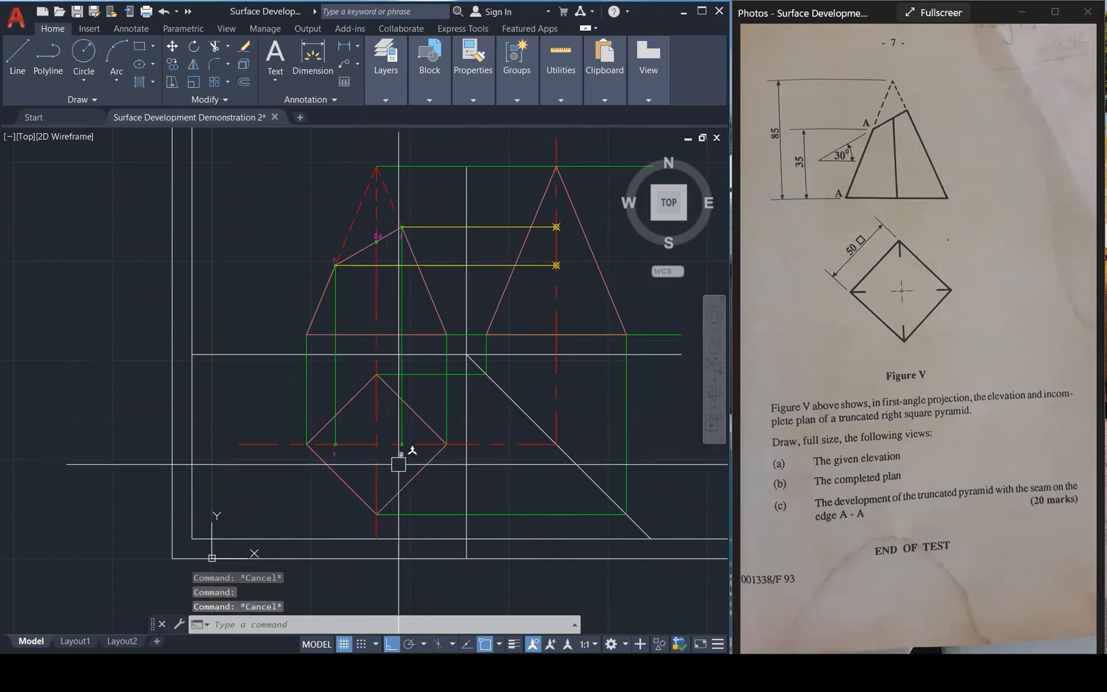
Copy the plan's label 1 to both point markers on the side view's centre line.
text(co)
key(Return)
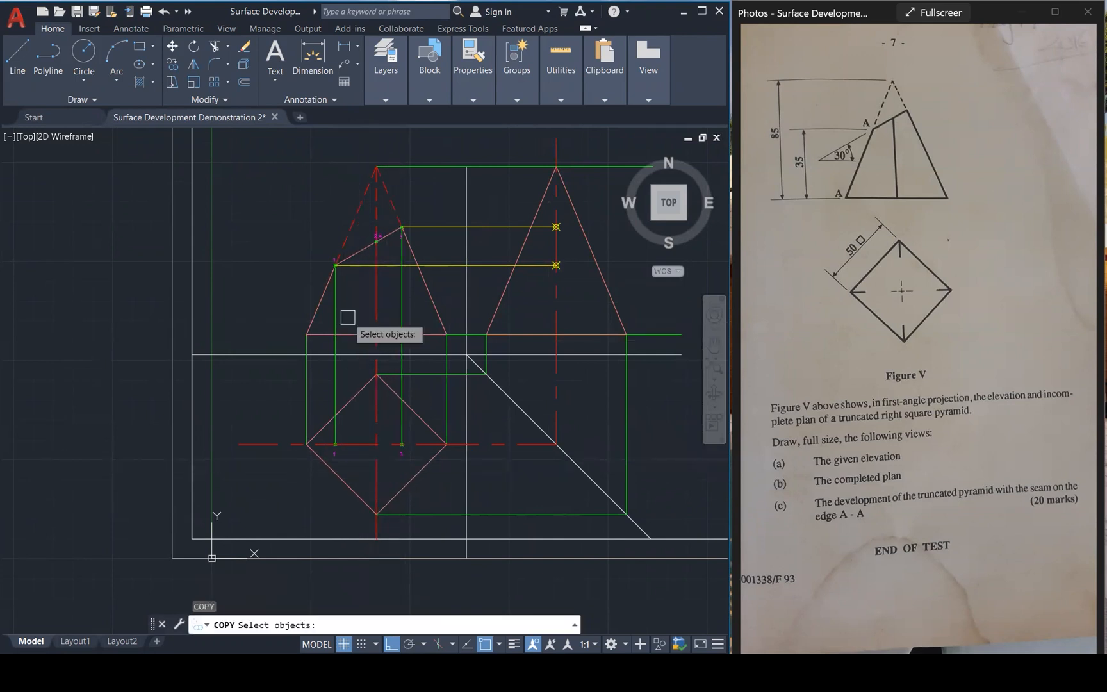
click(338, 444)
key(Return)
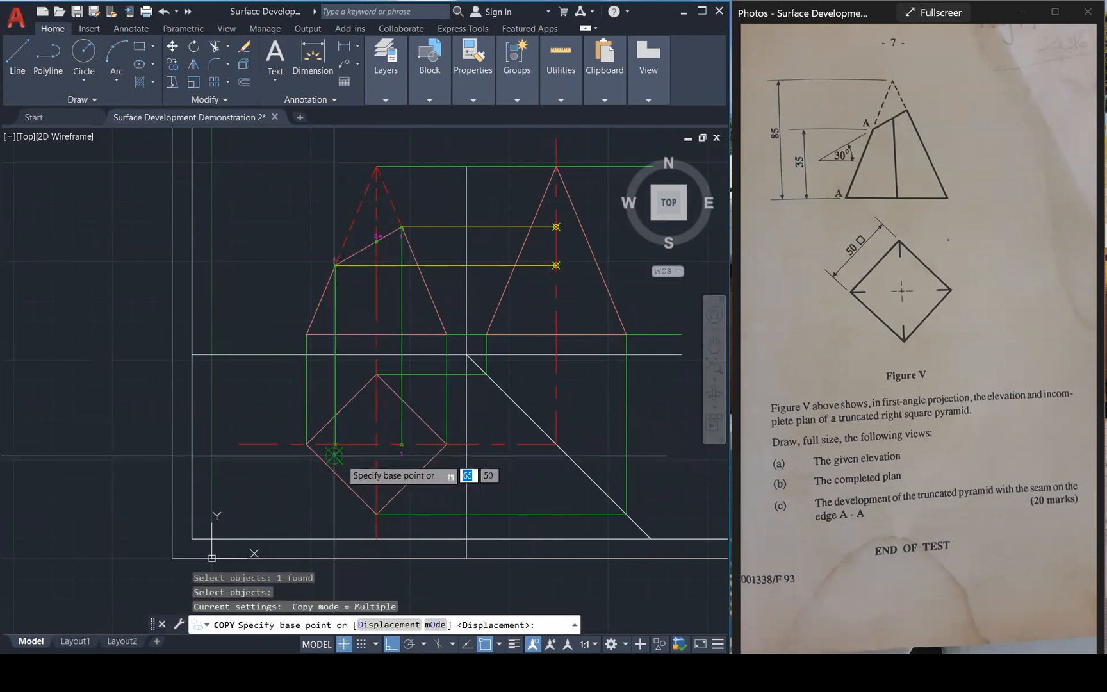
click(335, 444)
click(556, 265)
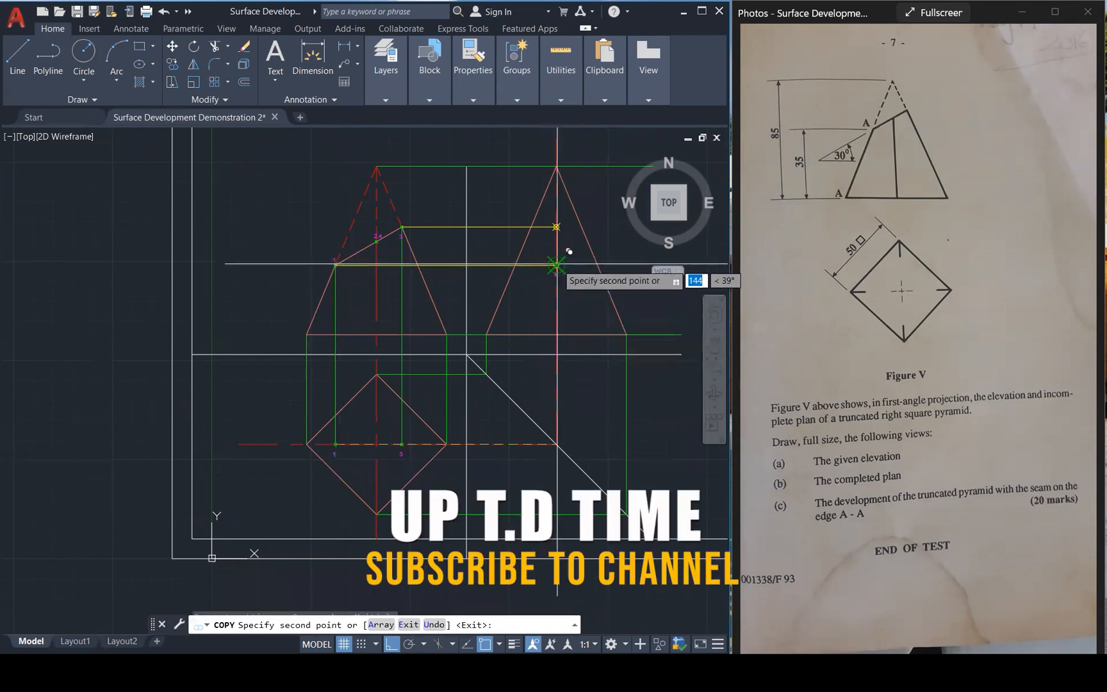
scroll(557, 227, up, 5)
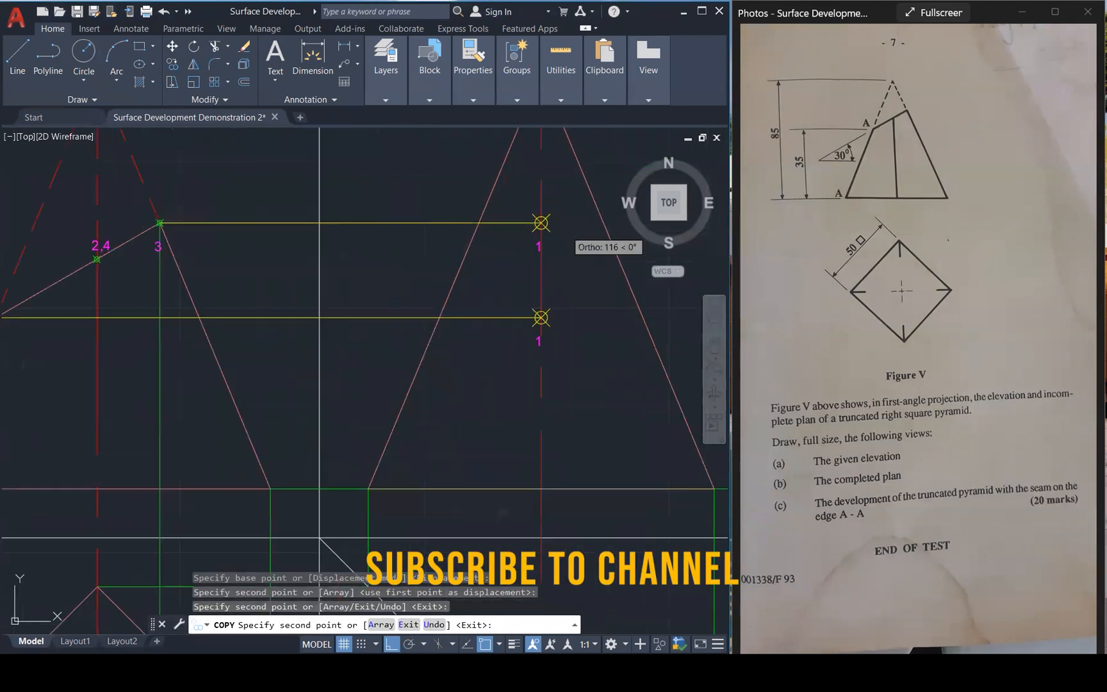
key(Escape)
key(Escape)
Move the two copied labels about 4 units horizontally to the left, clear of the side view's centre line.
click(533, 363)
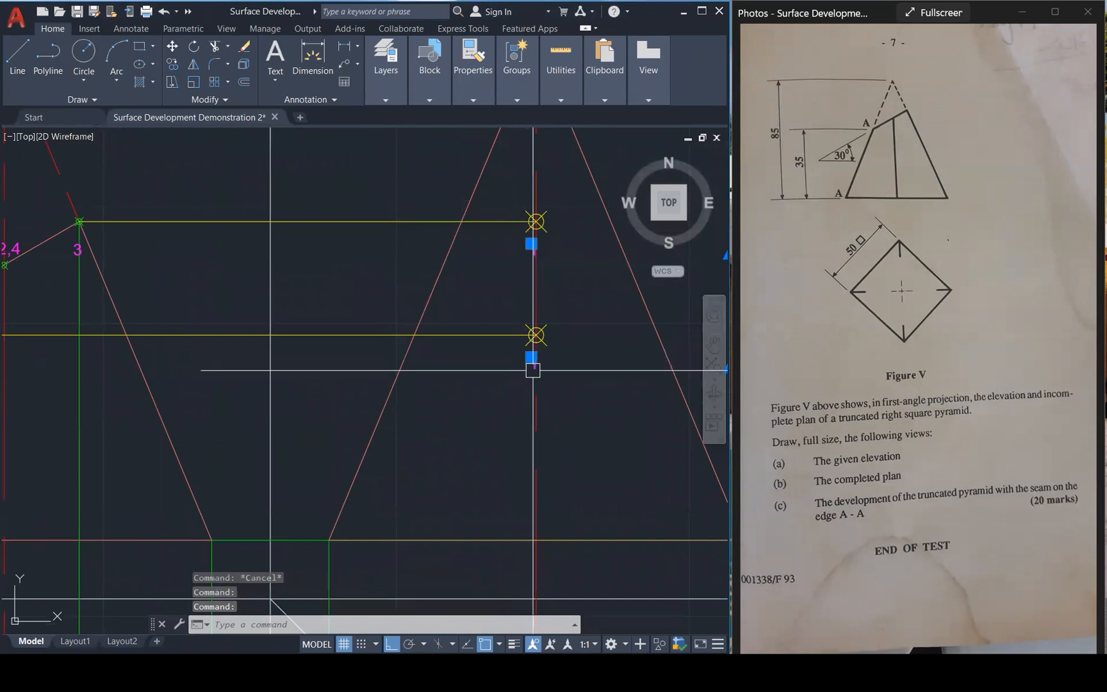
text(m)
key(Return)
click(535, 326)
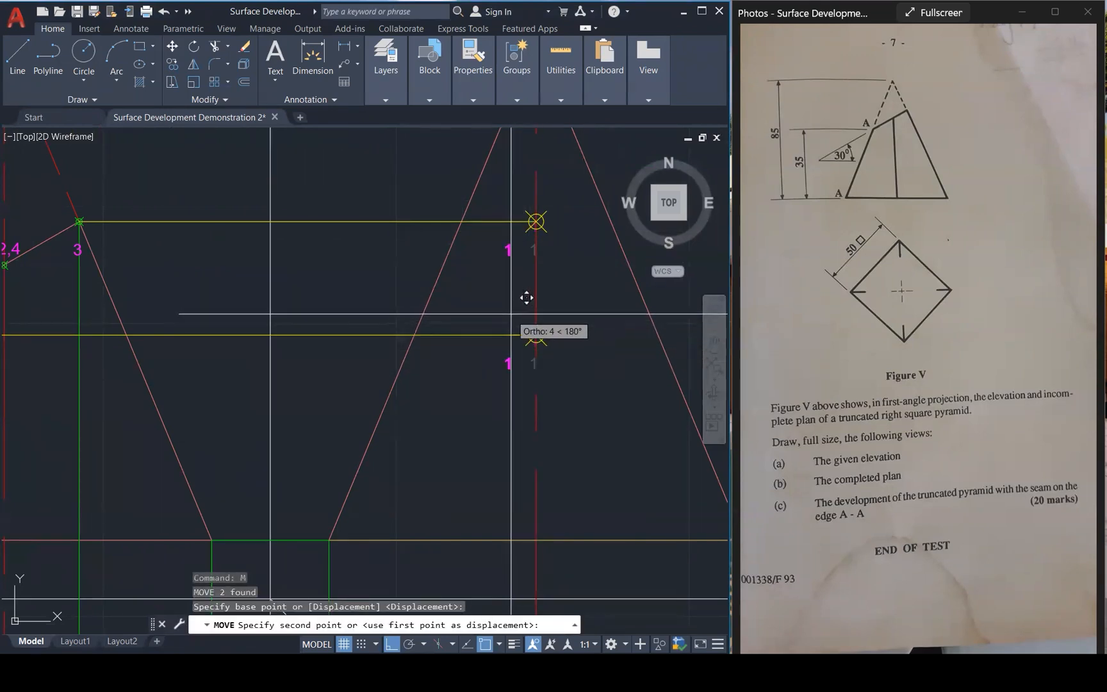
click(522, 340)
key(Escape)
Change the label at the upper marker on the side view's centre line to 3.
double_click(511, 363)
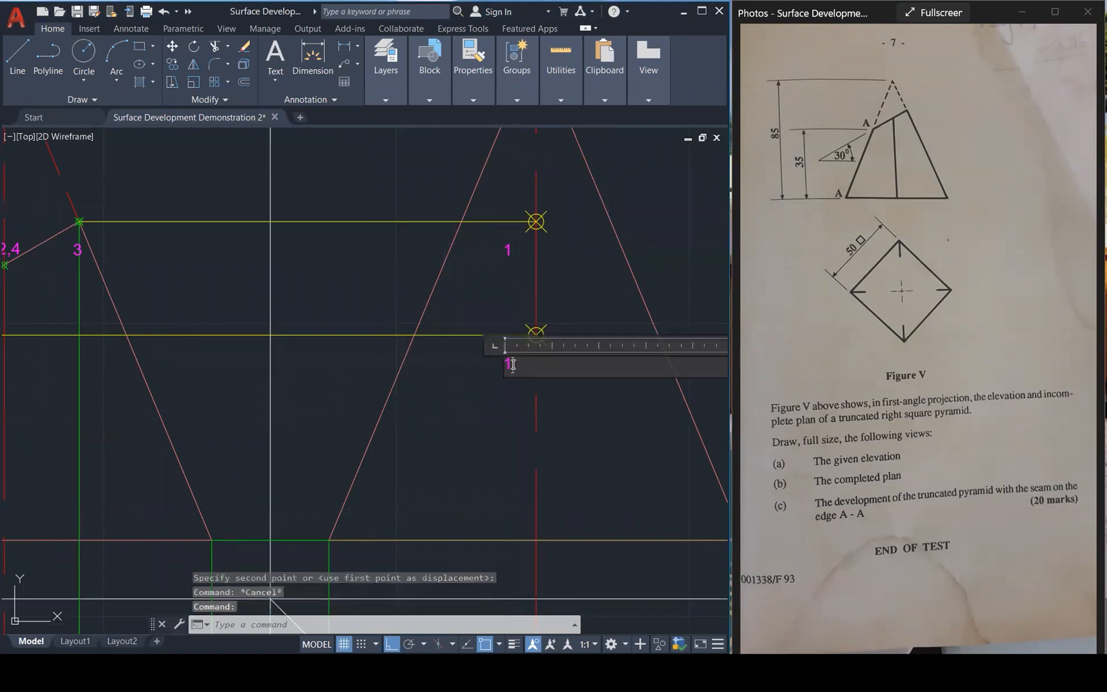
click(526, 269)
double_click(512, 251)
text(3)
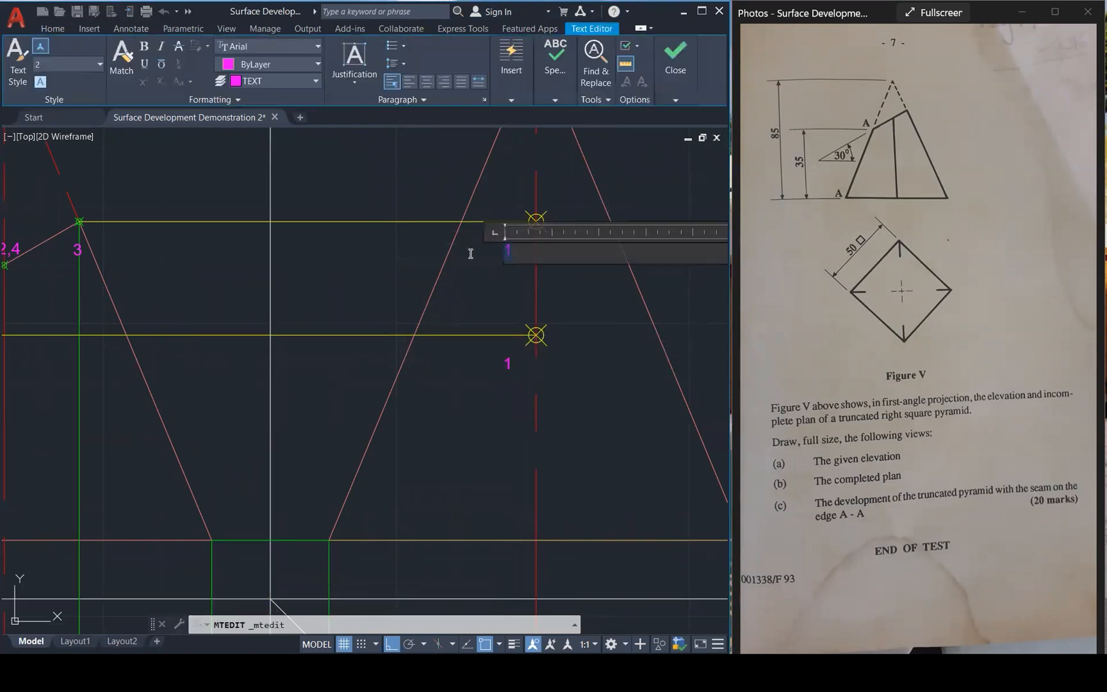
click(501, 193)
scroll(542, 332, down, 4)
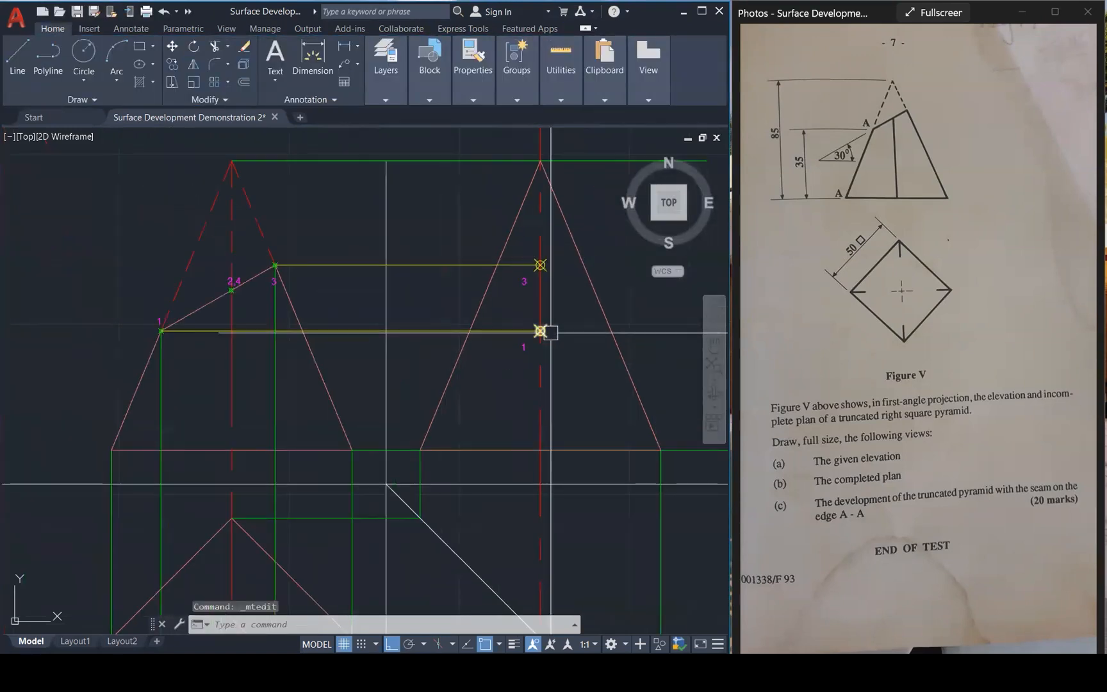
Turn Ortho off and move the side view's labels 3 and 1 together, closer to their point markers.
scroll(542, 275, up, 4)
click(494, 292)
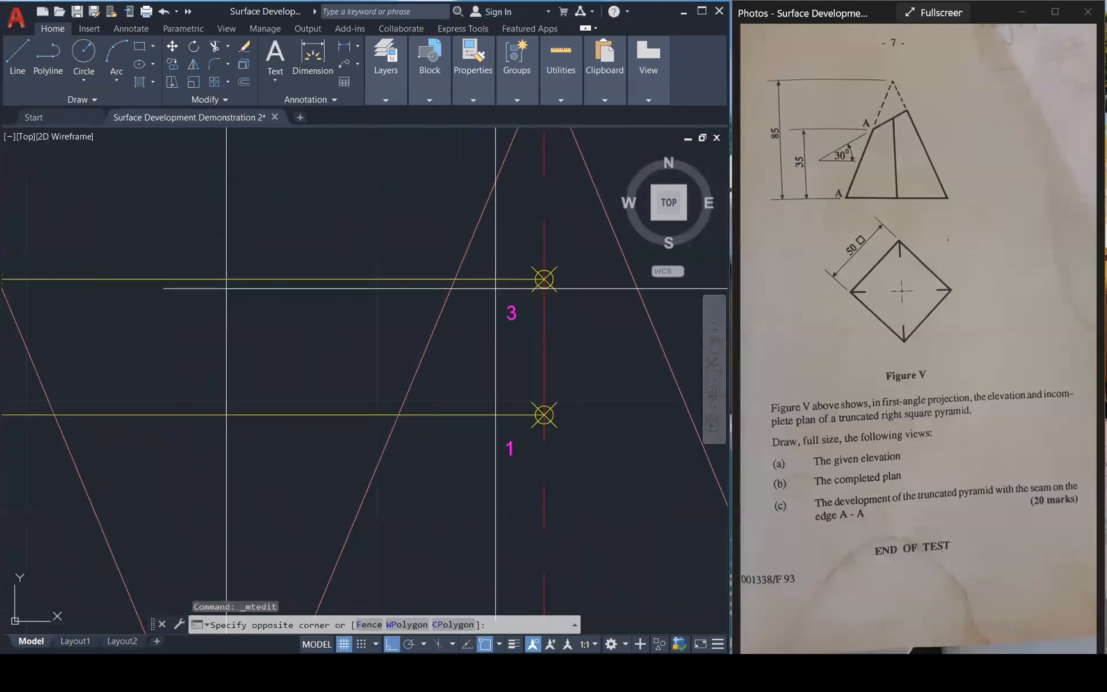
click(520, 486)
text(m)
key(Return)
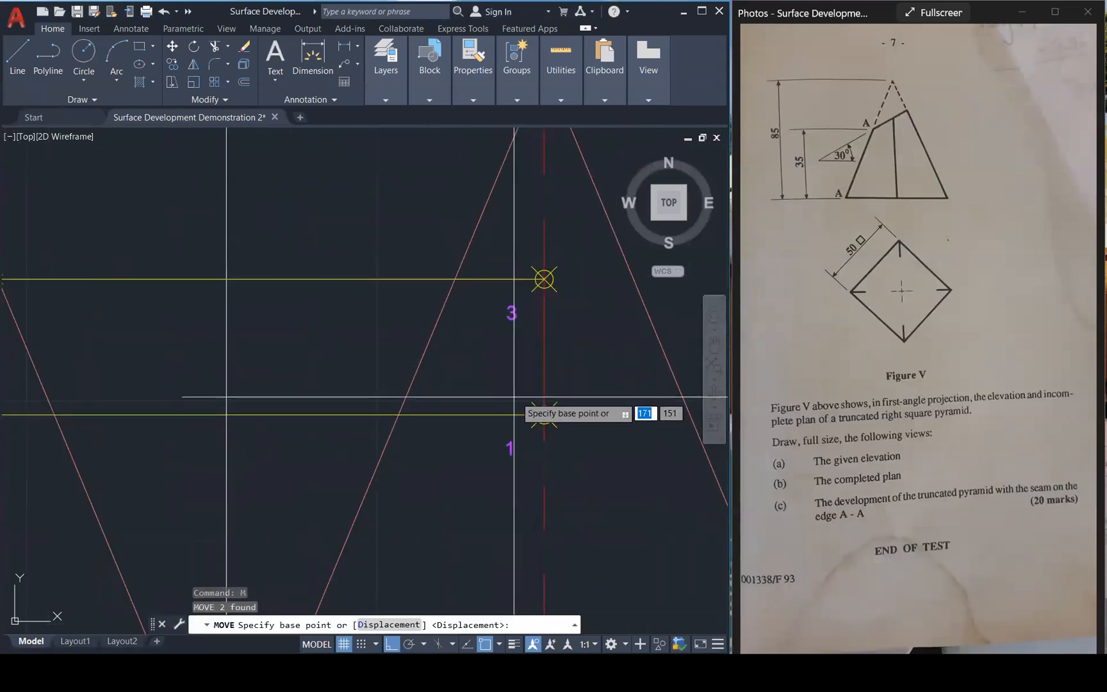
click(519, 378)
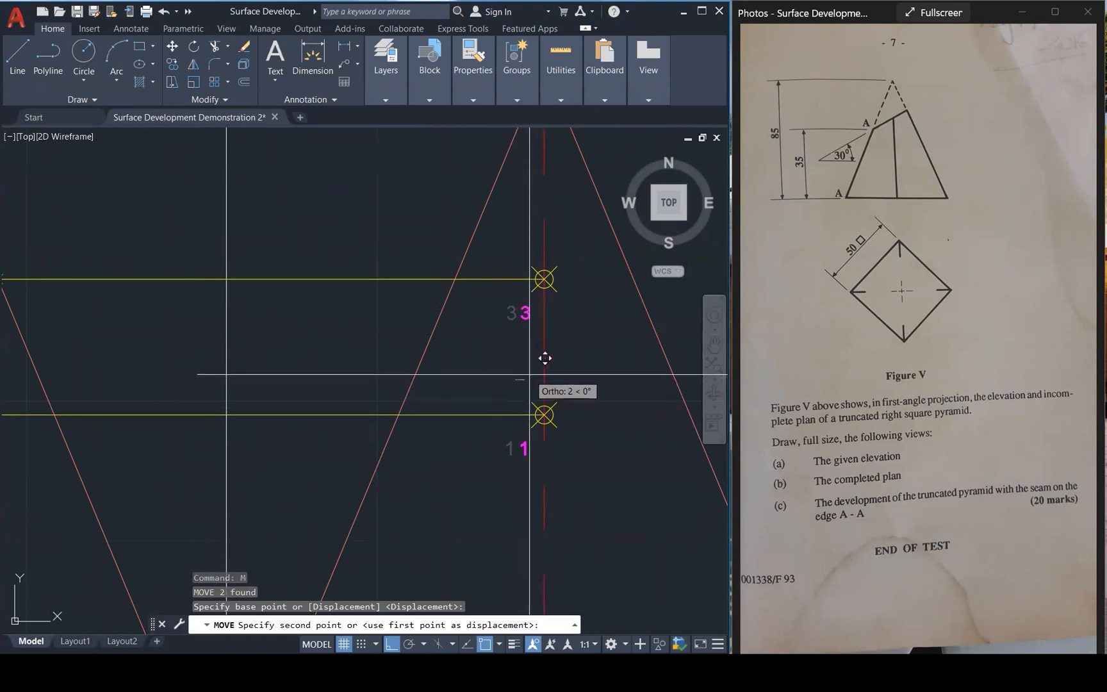
key(F8)
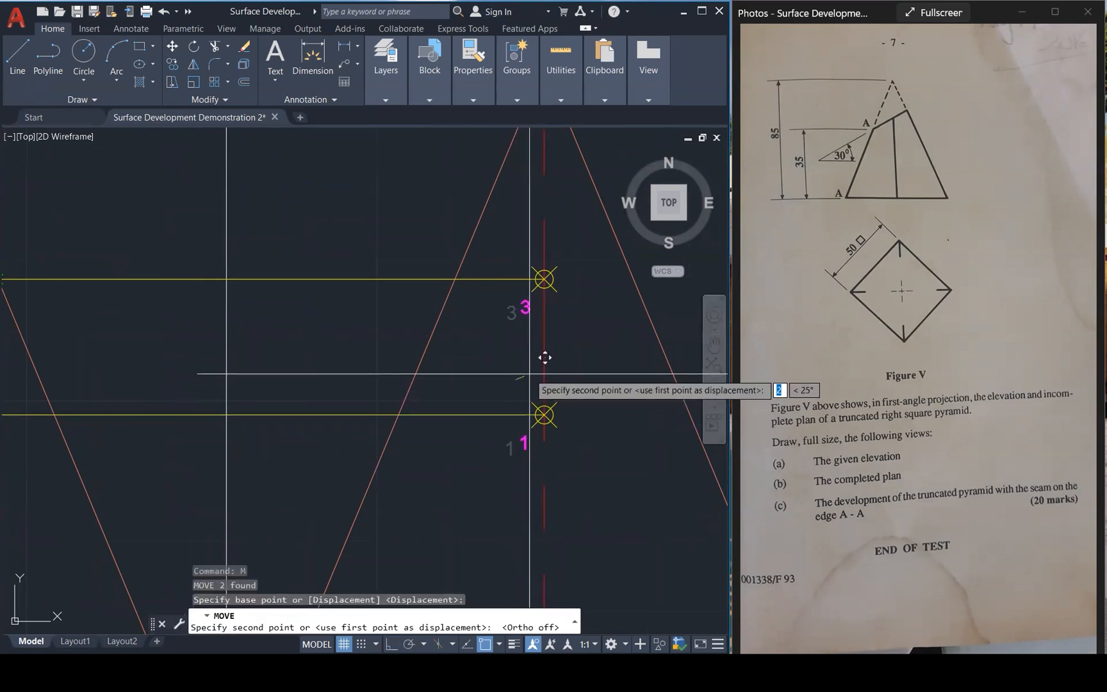
click(537, 360)
key(Escape)
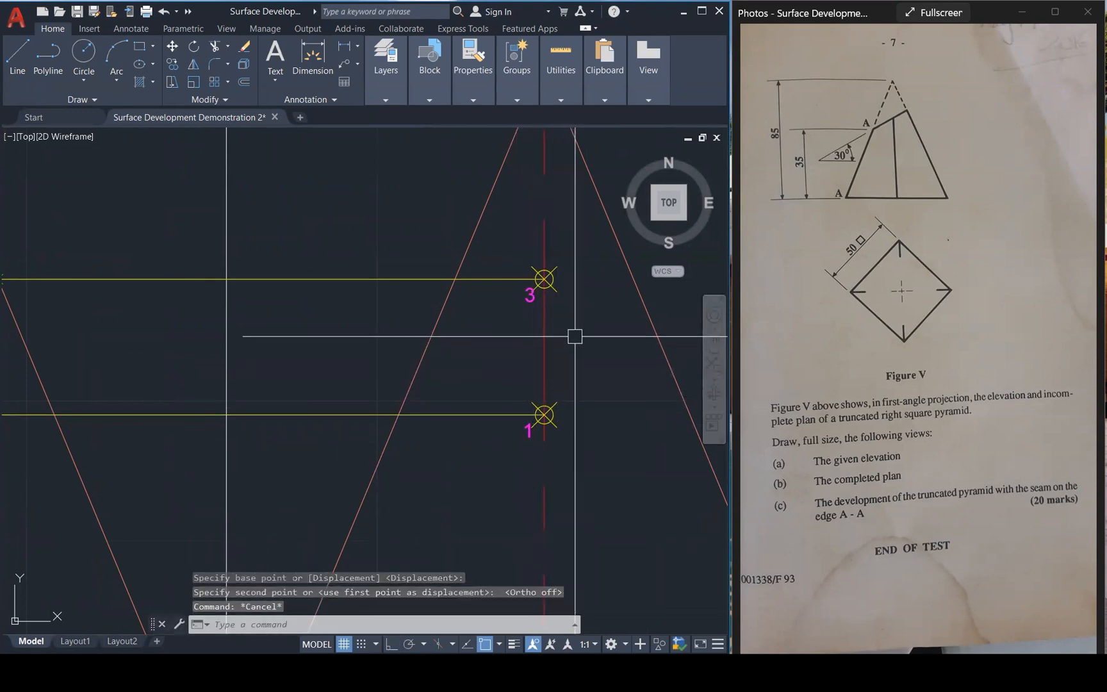
Draw a horizontal projection line from the elevation's point 2,4 across both sloping edges of the side view.
scroll(556, 346, down, 6)
scroll(555, 346, up, 3)
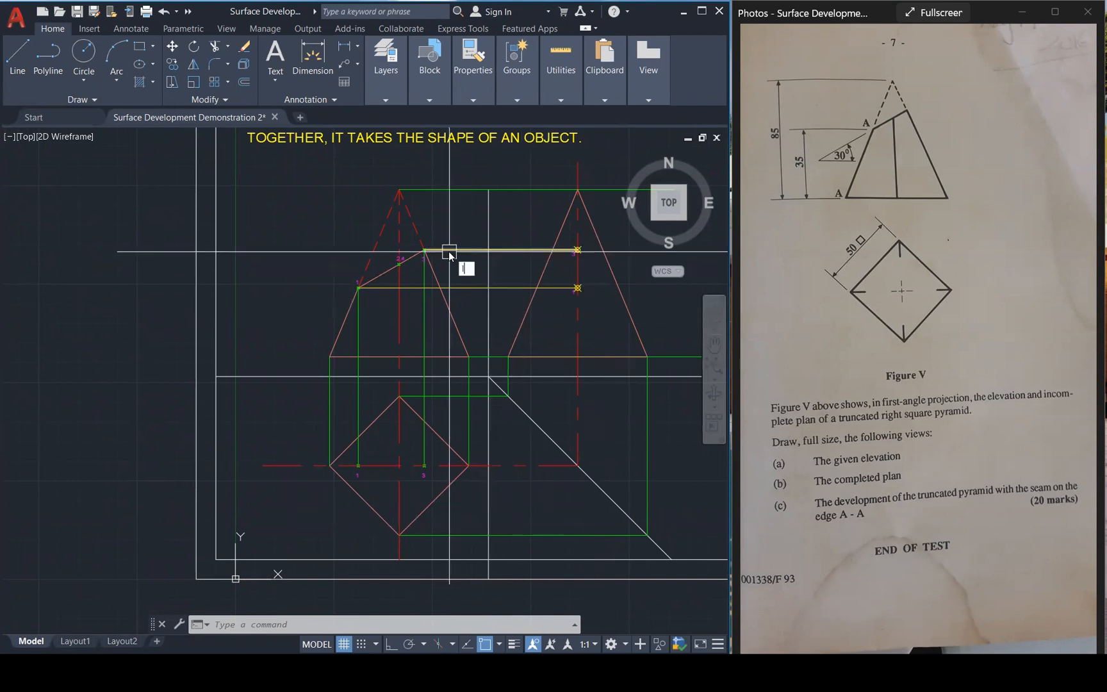
text(l)
key(Return)
click(399, 264)
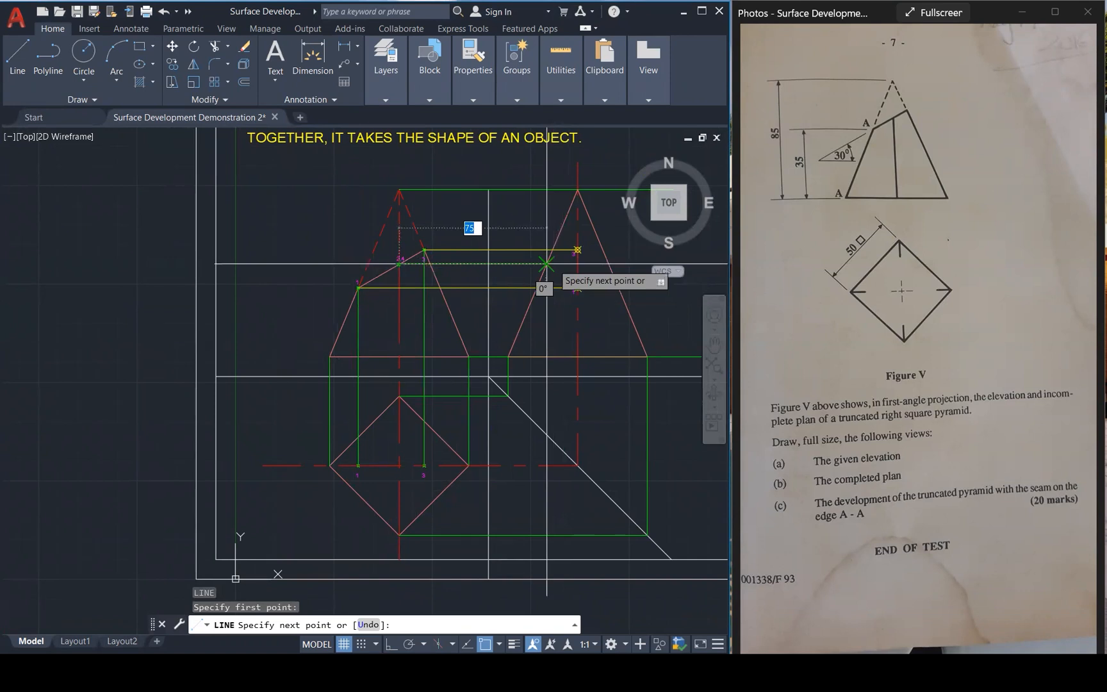
click(546, 263)
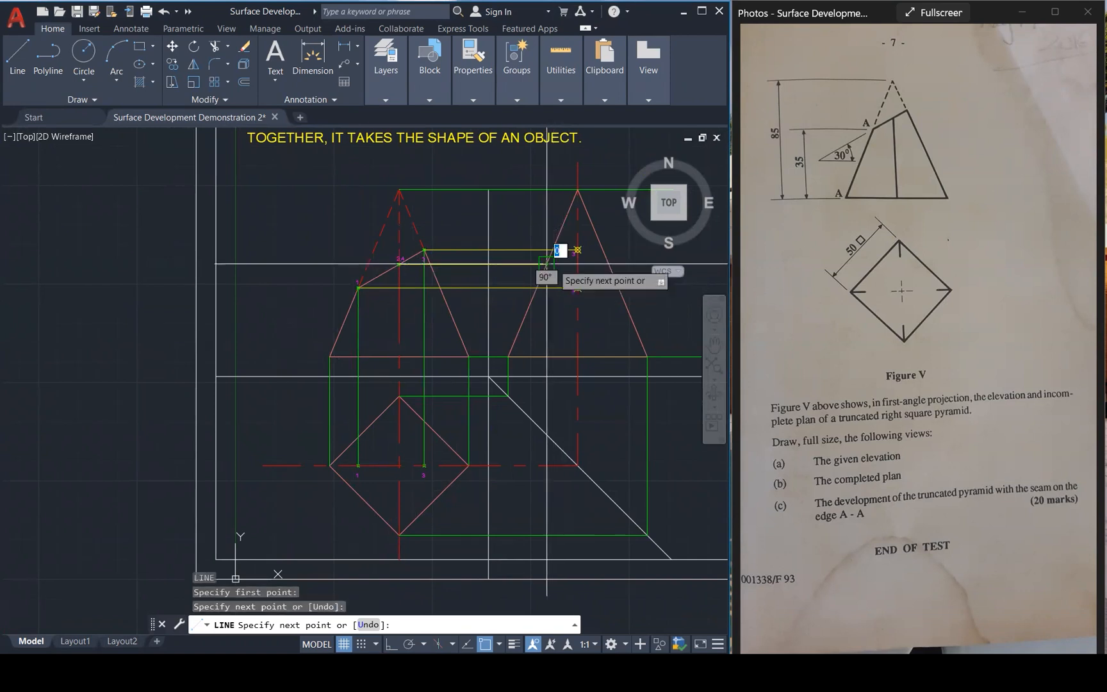
click(608, 263)
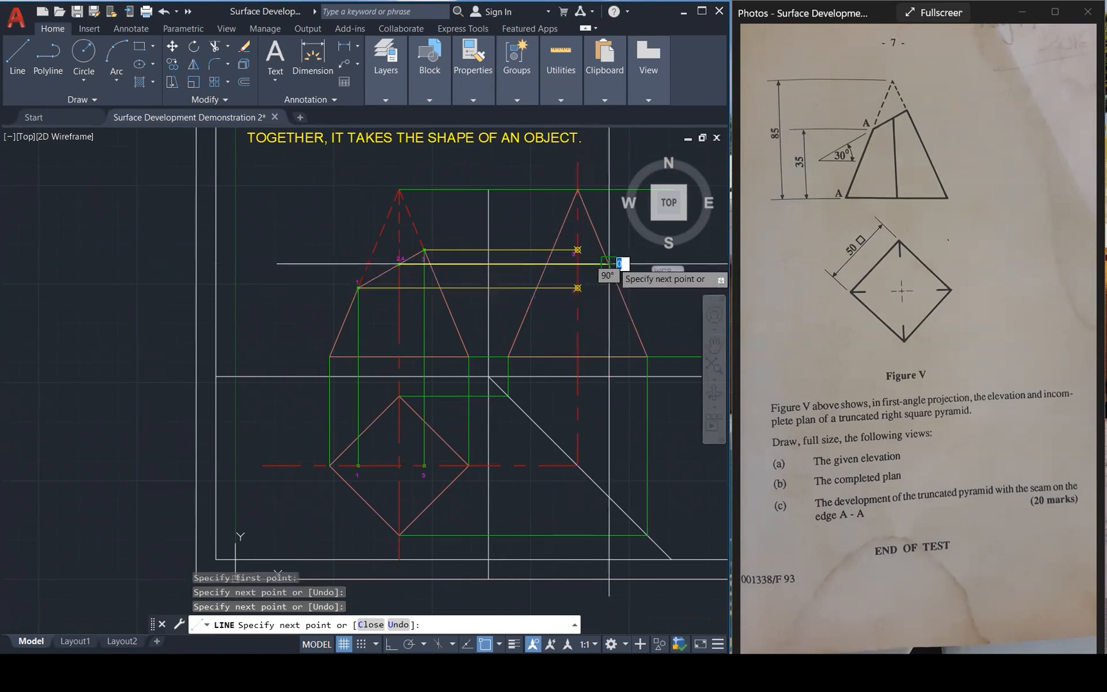
key(Escape)
key(Escape)
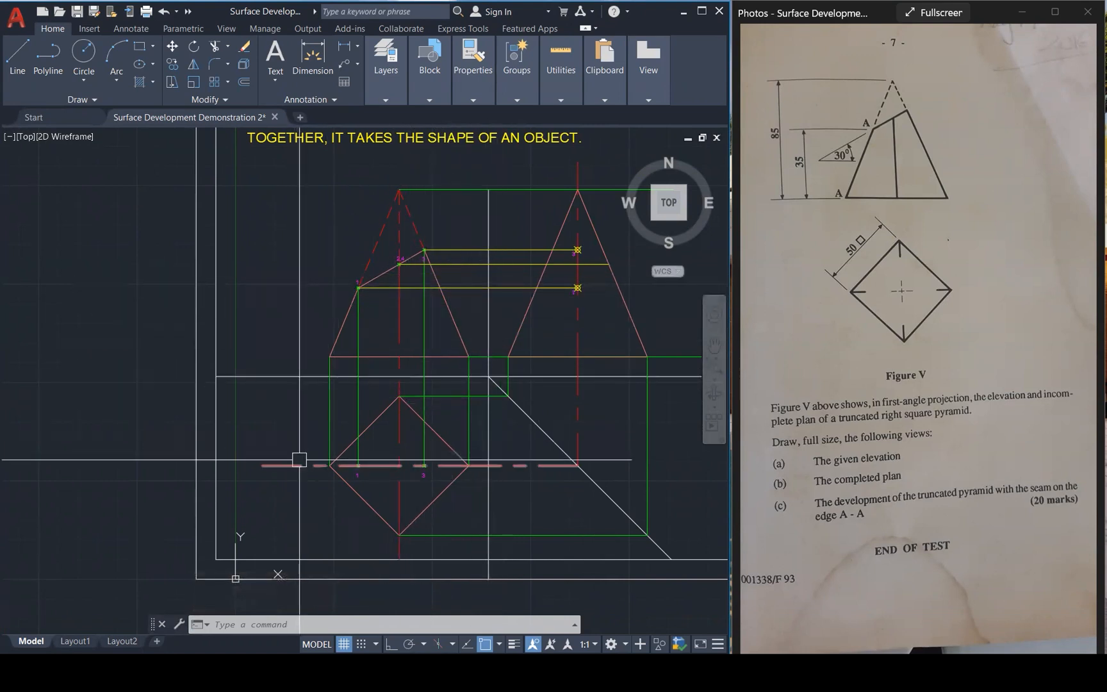
mouse_move(310, 465)
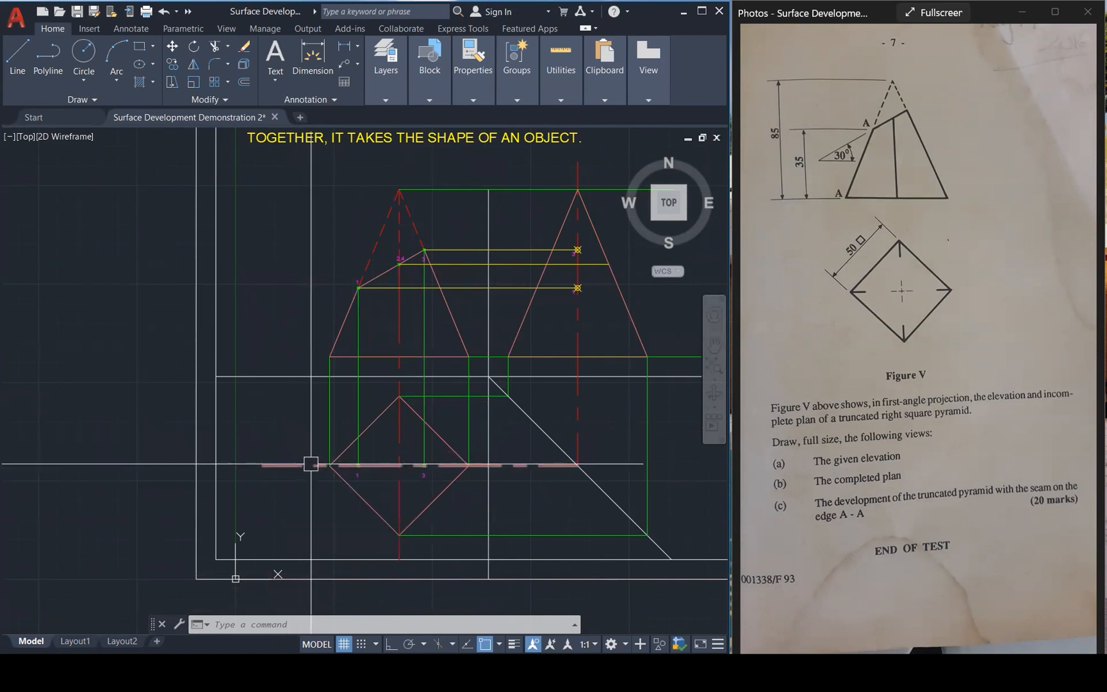
click(383, 428)
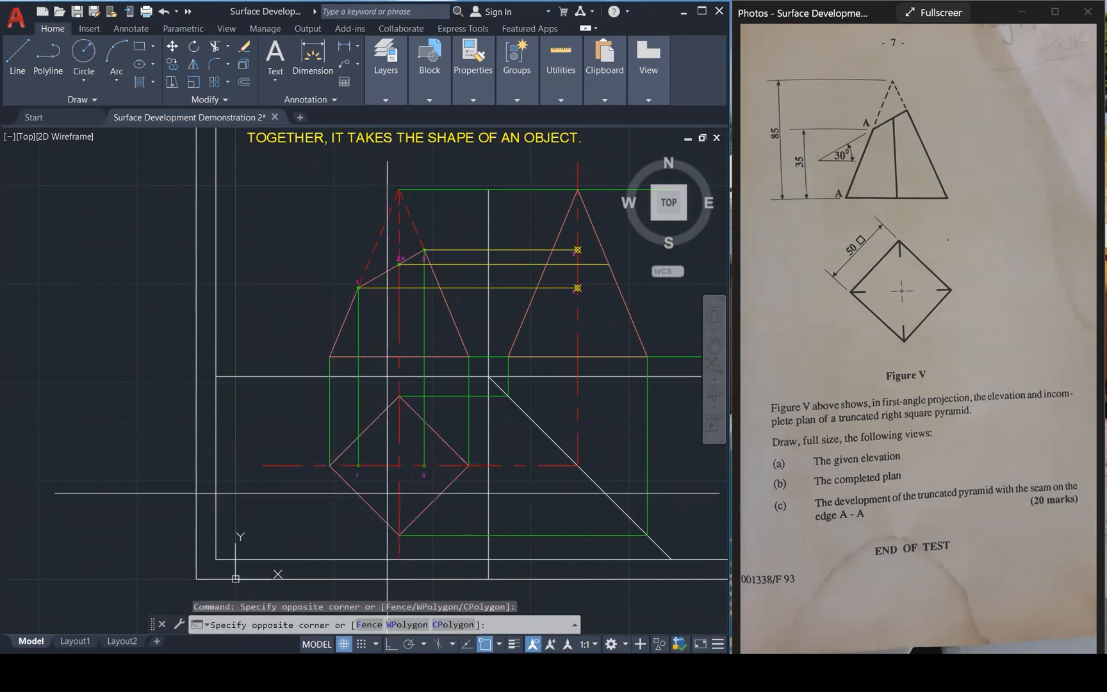
click(420, 507)
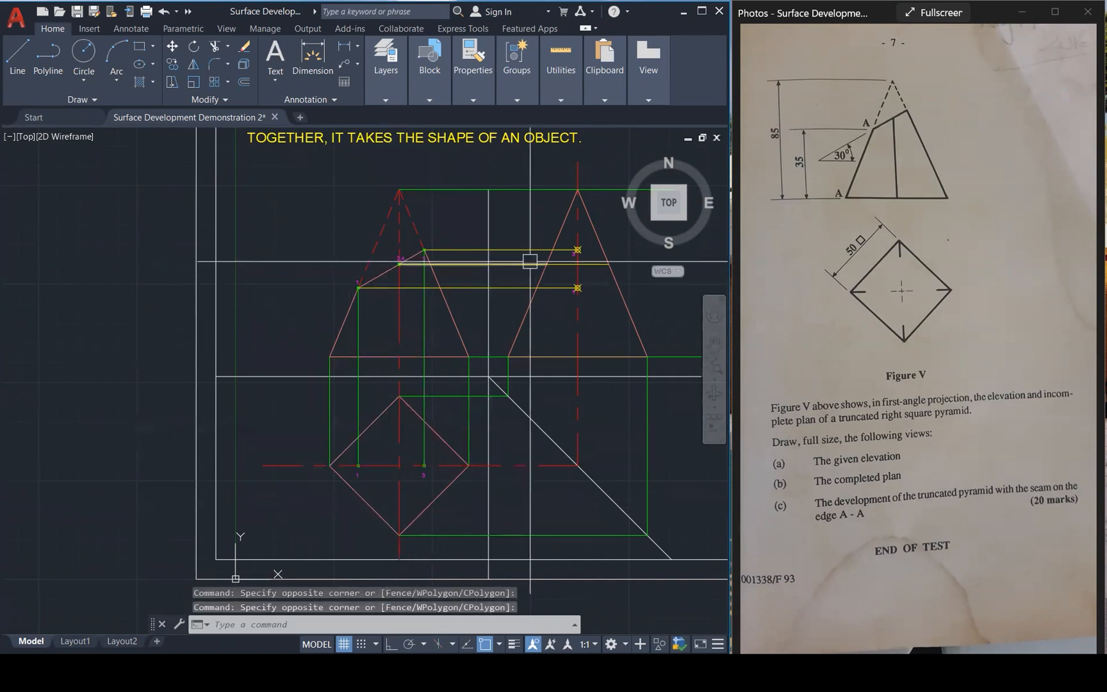
key(Escape)
key(Escape)
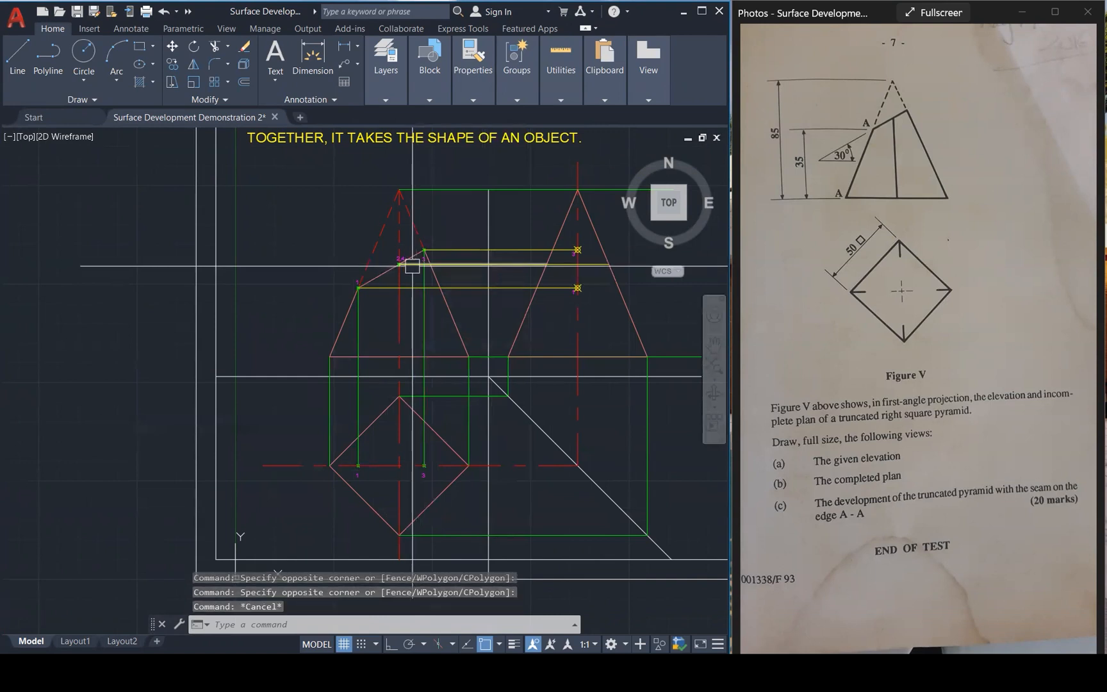
Copy the elevation's 2,4 label to where its projection line meets the side view's left sloping edge.
scroll(411, 266, up, 1)
scroll(412, 266, up, 4)
click(336, 223)
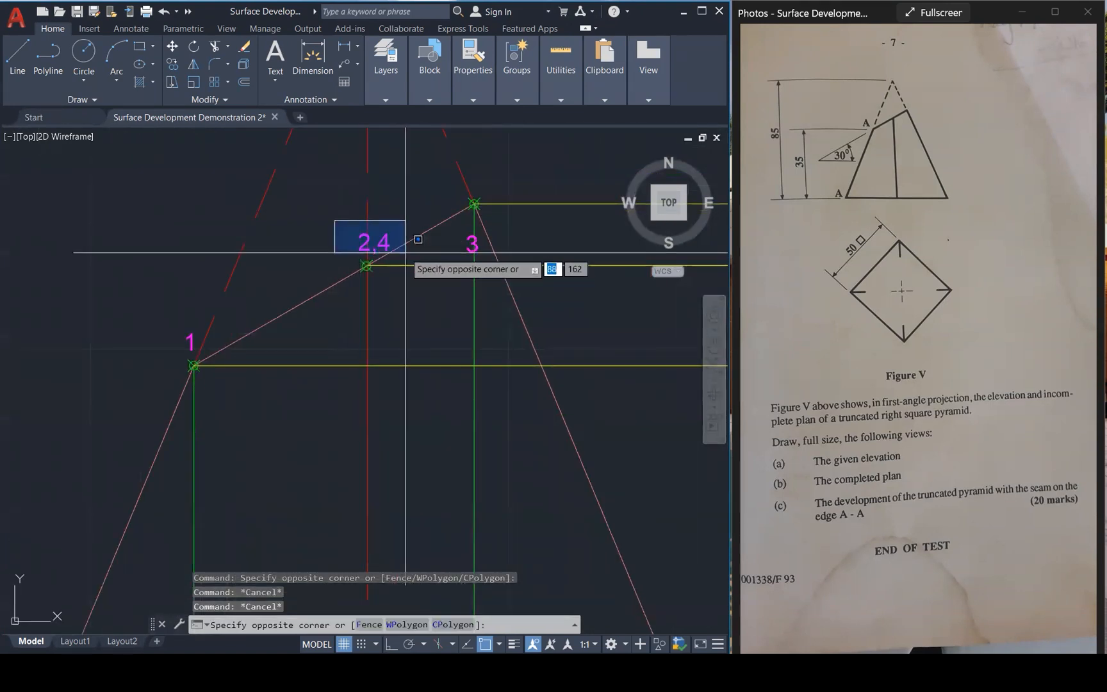
key(Return)
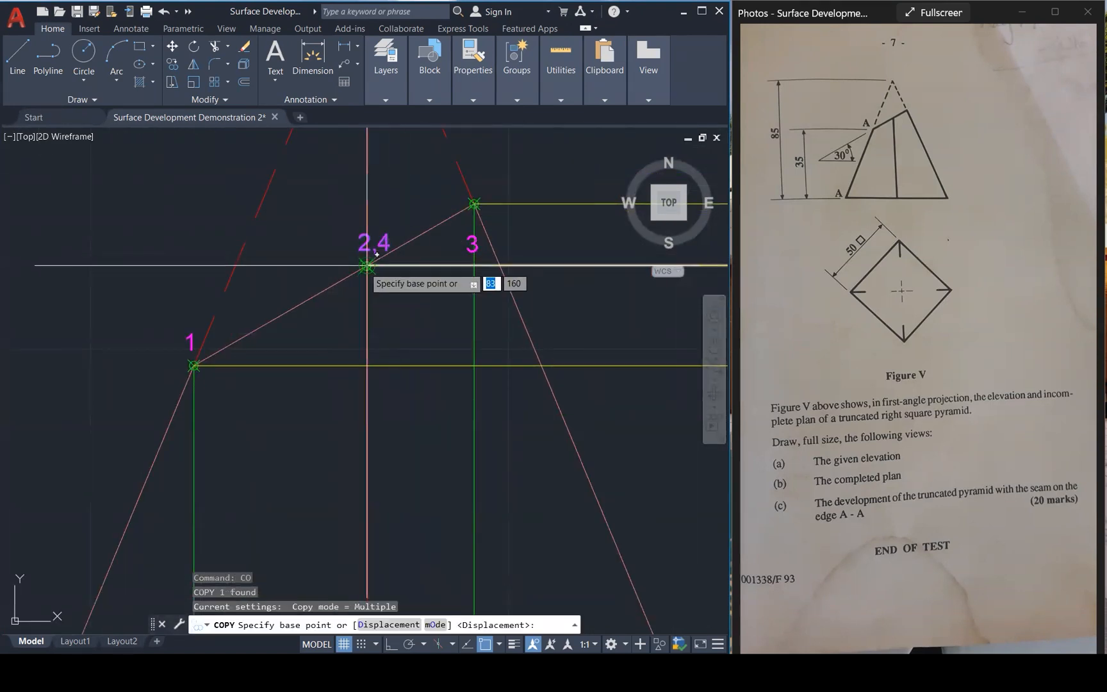
click(366, 265)
scroll(253, 281, down, 6)
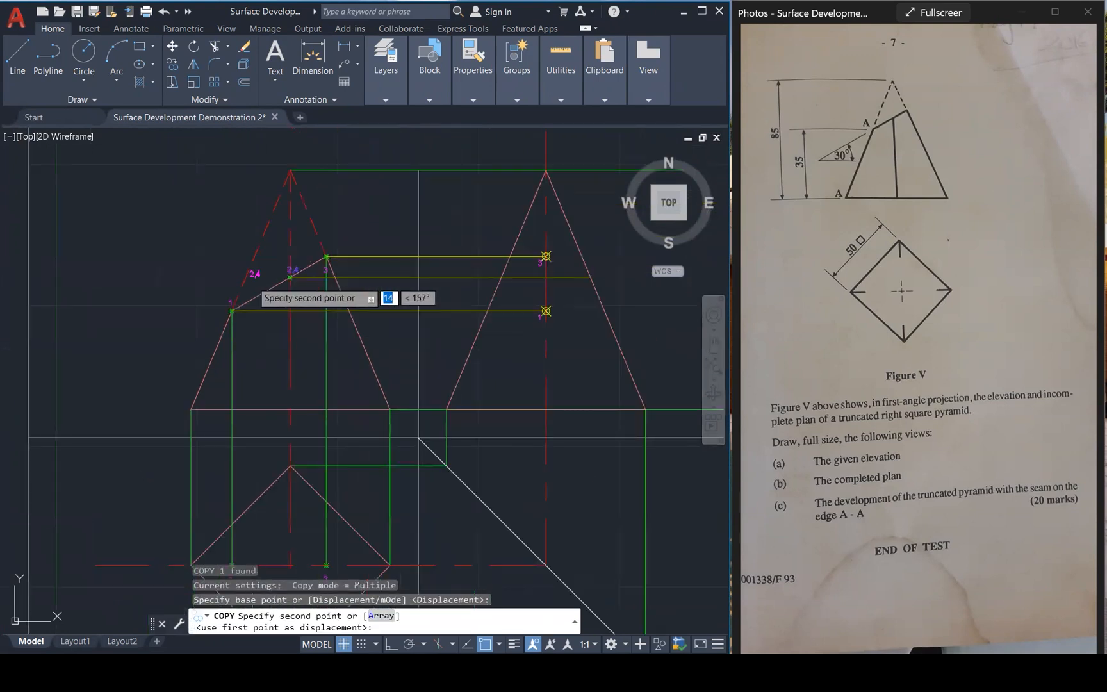
scroll(472, 258, up, 7)
click(579, 325)
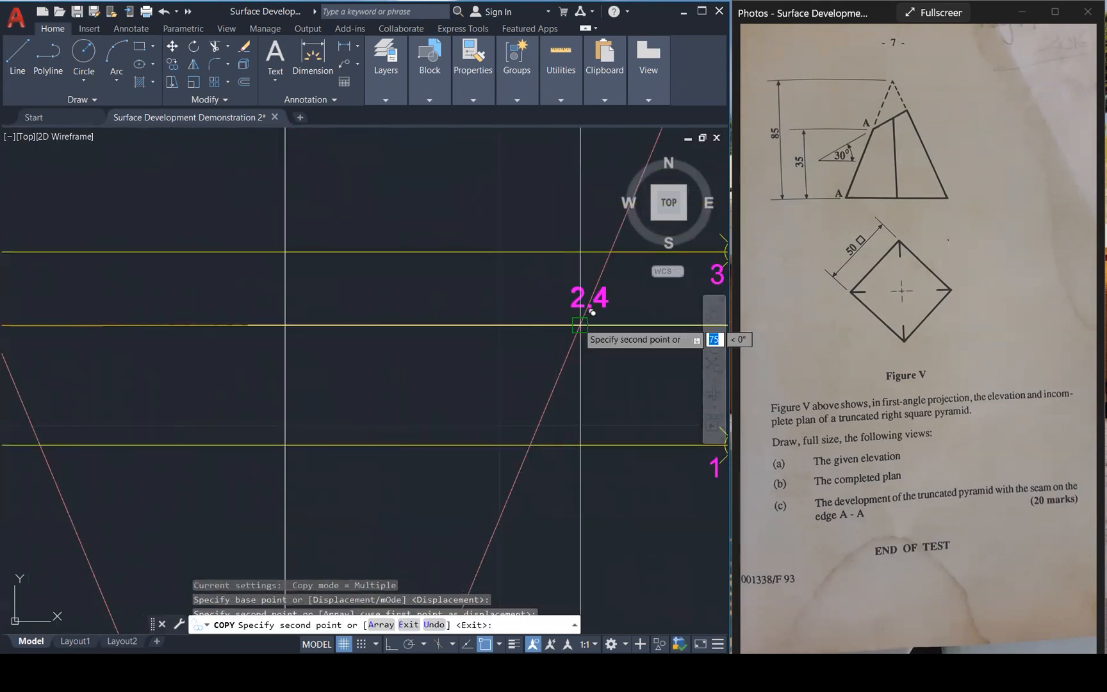
key(Escape)
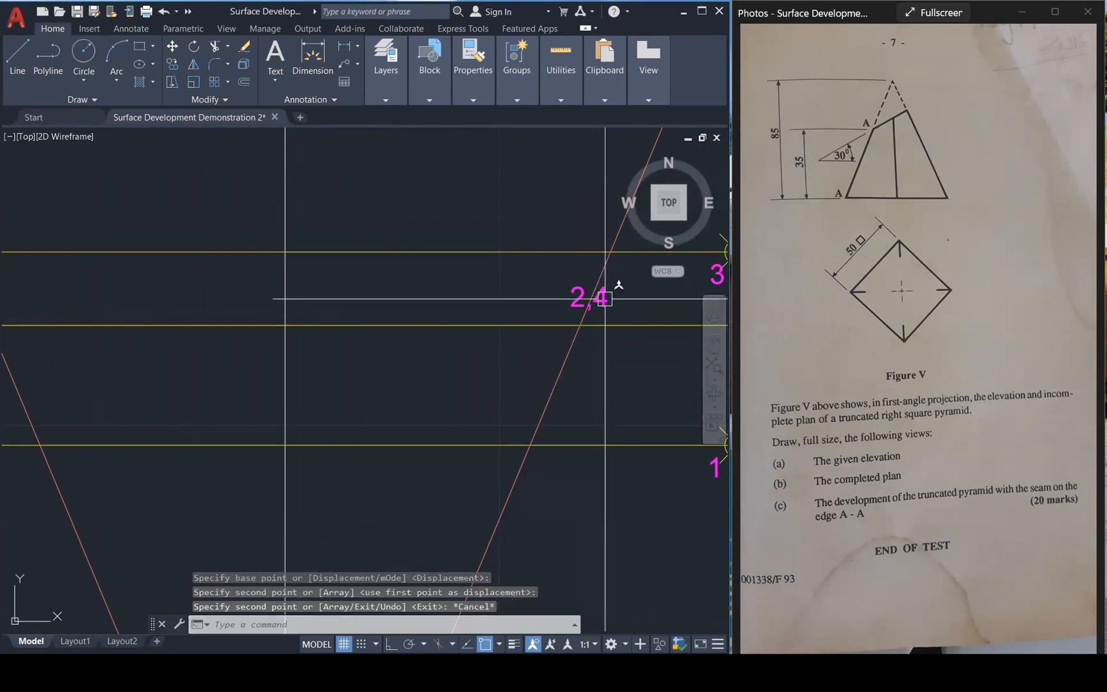
Change the copied label at the side view's left sloping edge to 2.
double_click(594, 296)
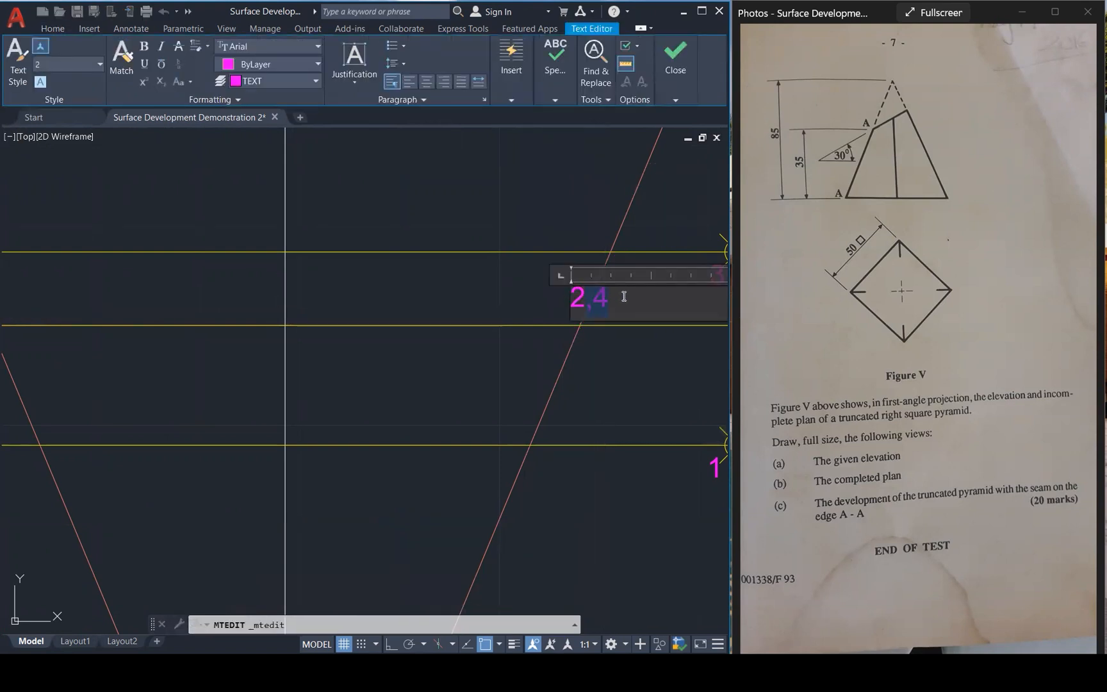
click(517, 237)
scroll(376, 230, down, 4)
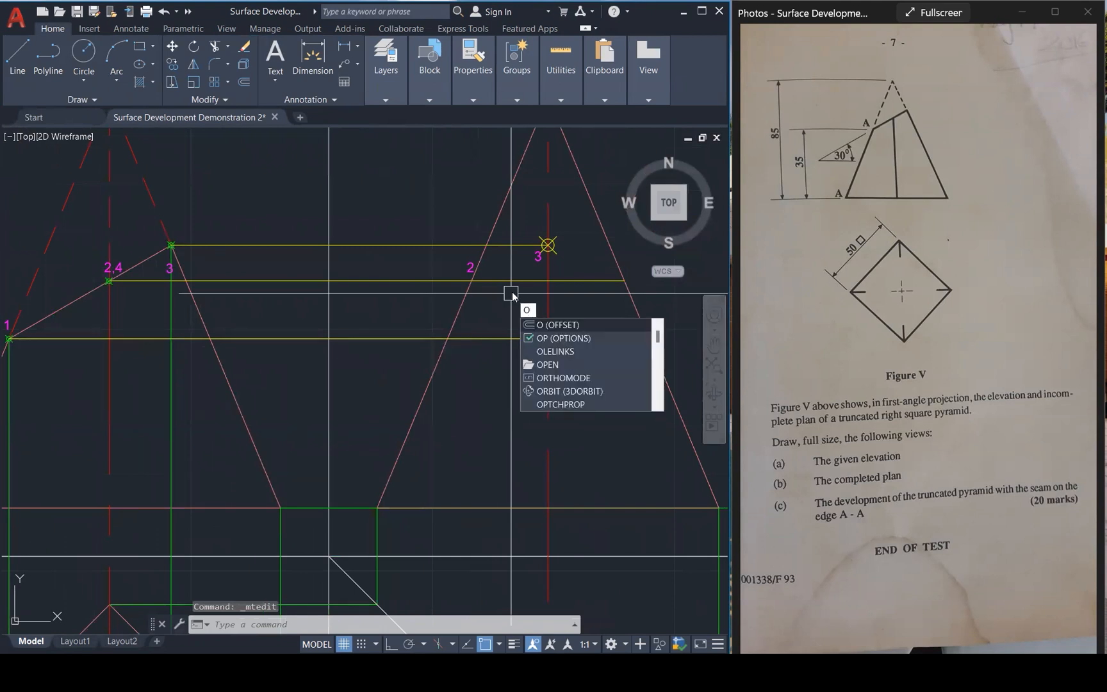
Place point markers where the 2,4 projection line meets the side view's two sloping edges, regenerating the drawing display.
key(Escape)
key(Return)
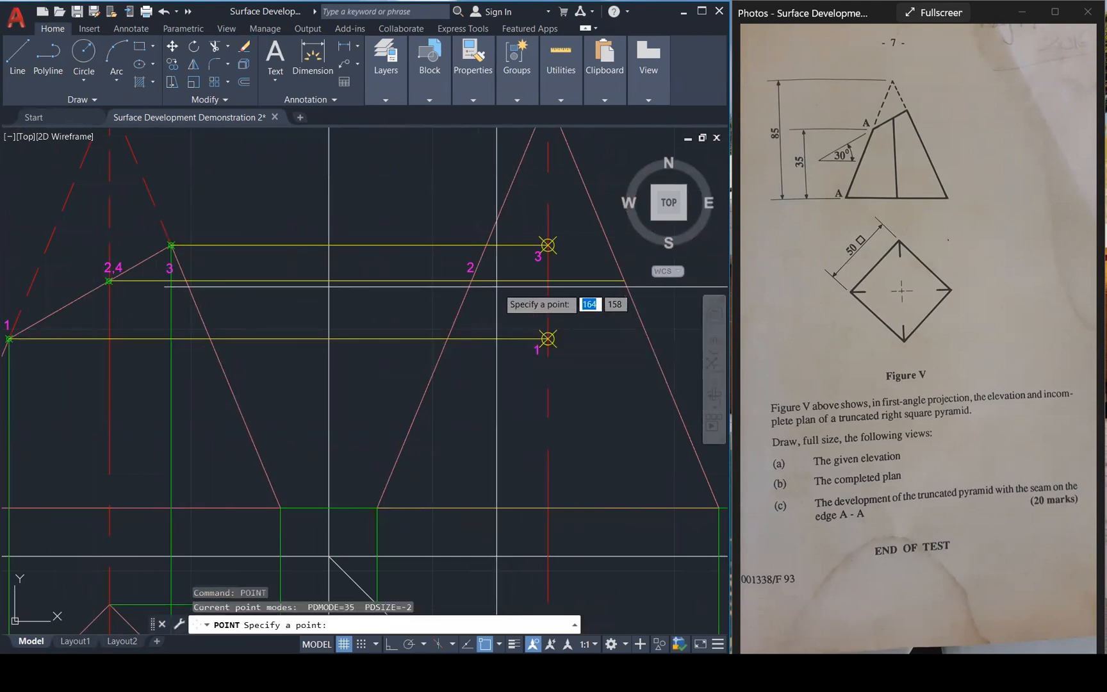
key(Escape)
text(re)
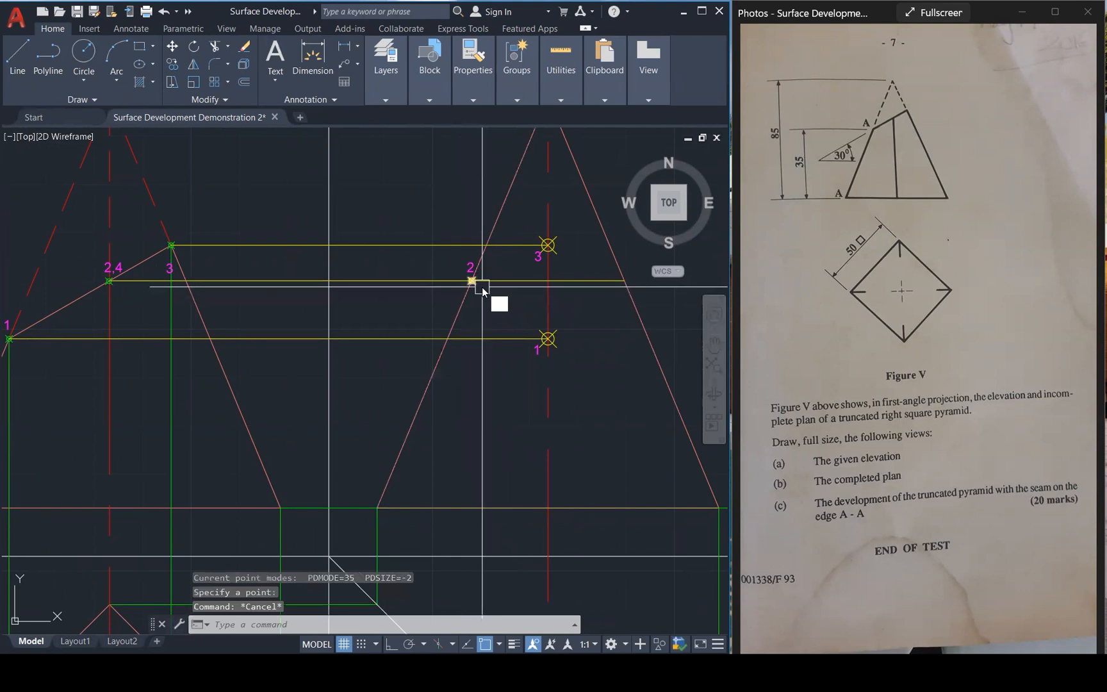
key(Return)
scroll(493, 292, down, 2)
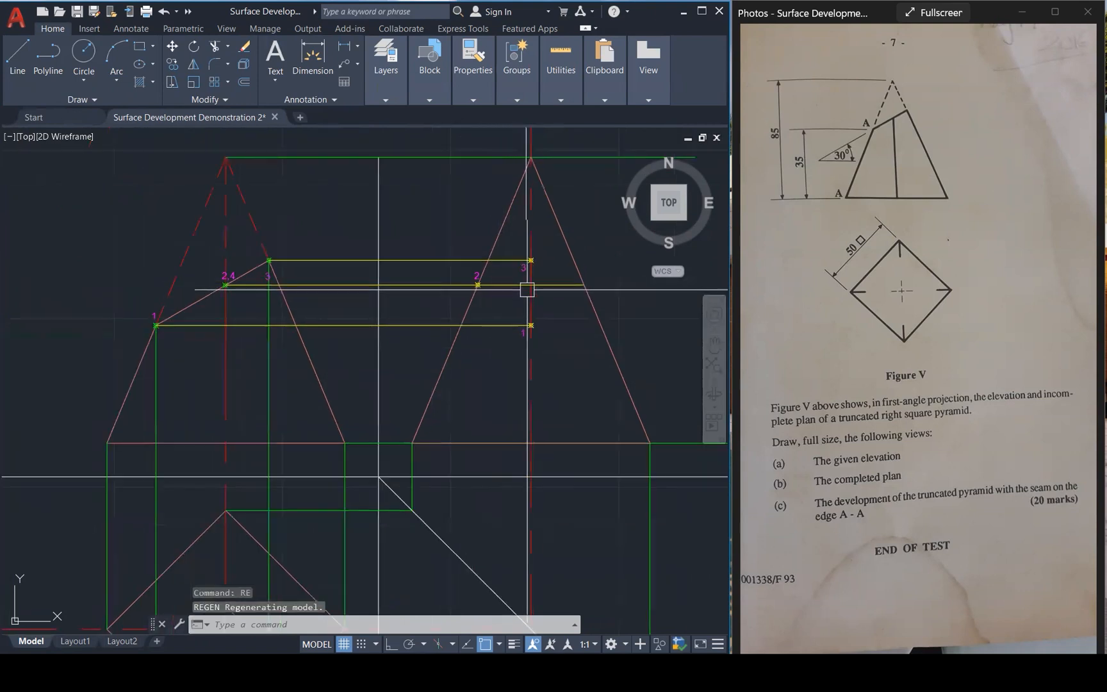
text(poi)
key(Return)
click(583, 284)
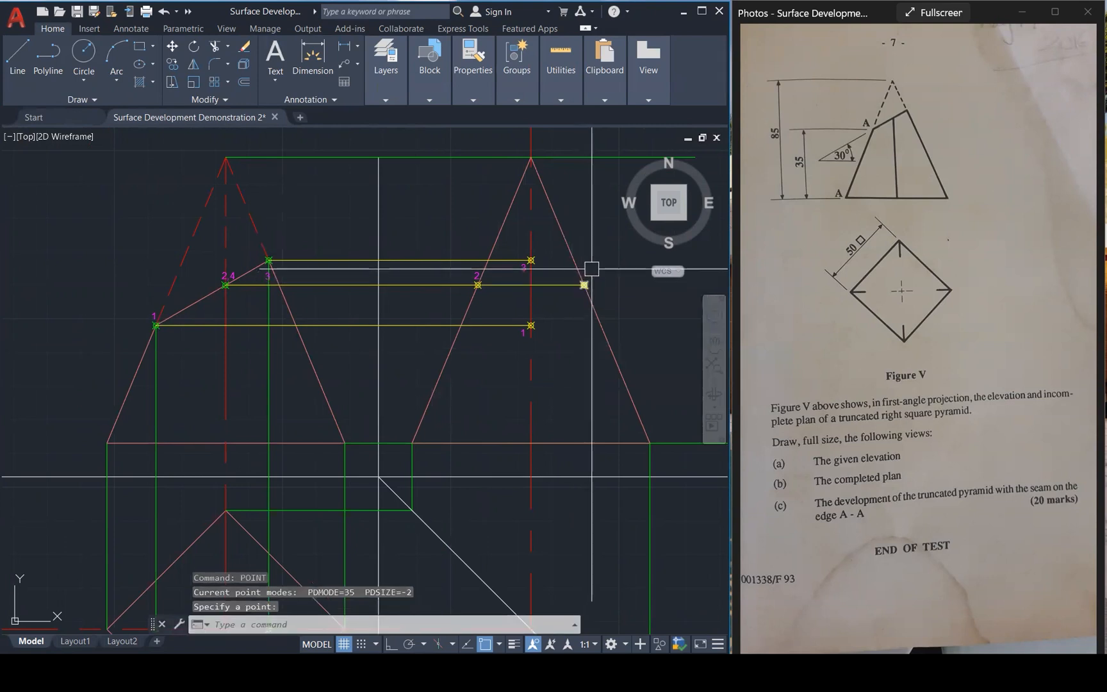
Copy the label 2 from the side view's left sloping edge to the point marker on its right sloping edge.
scroll(592, 269, up, 3)
key(Escape)
key(Escape)
text(c)
key(Return)
click(358, 302)
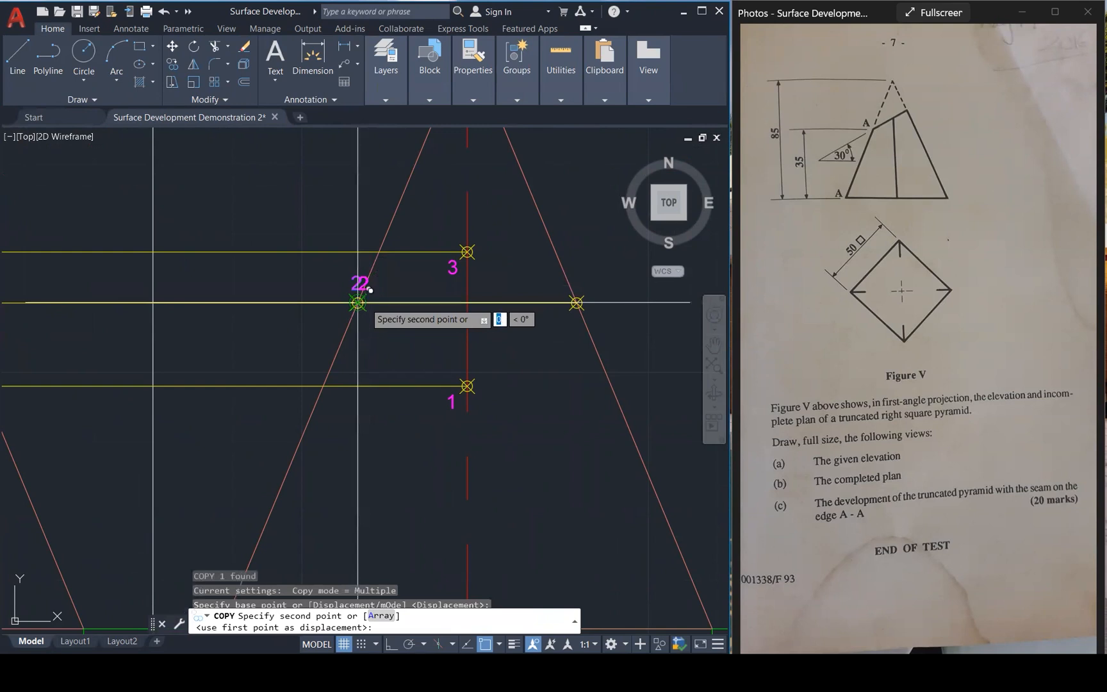
click(576, 302)
key(Return)
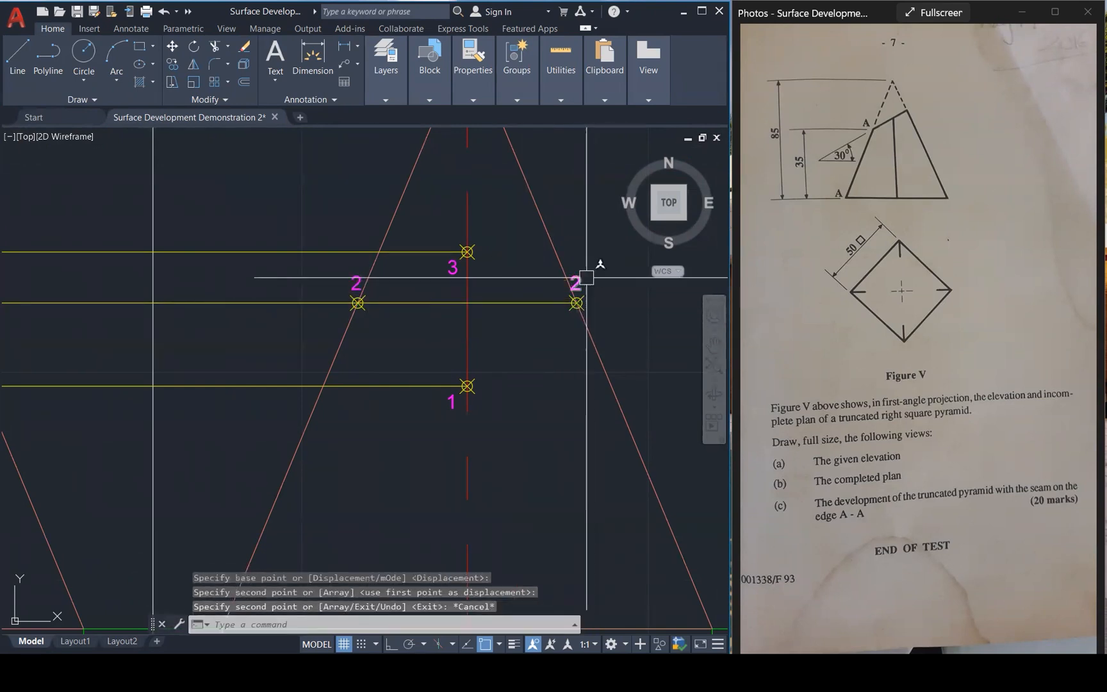
Change the copied label at the side view's right sloping edge to 4.
double_click(575, 283)
text(4)
click(572, 245)
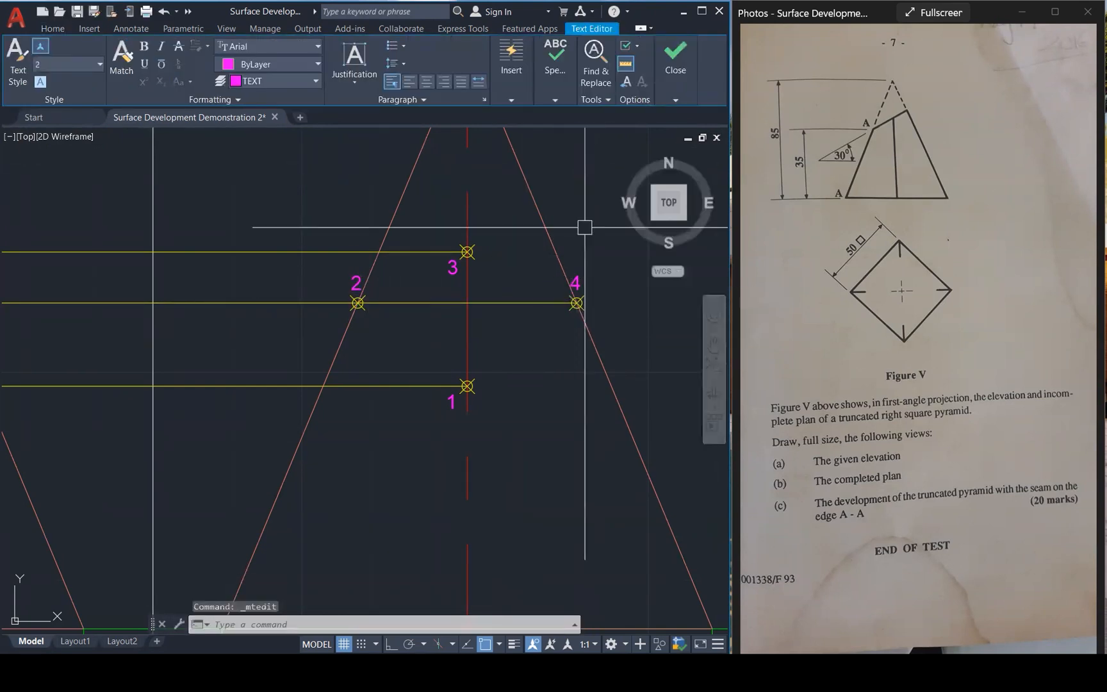
Draw a projection line from the side view's point 2 down to the diagonal and across to the plan's vertical centre line.
scroll(483, 335, down, 4)
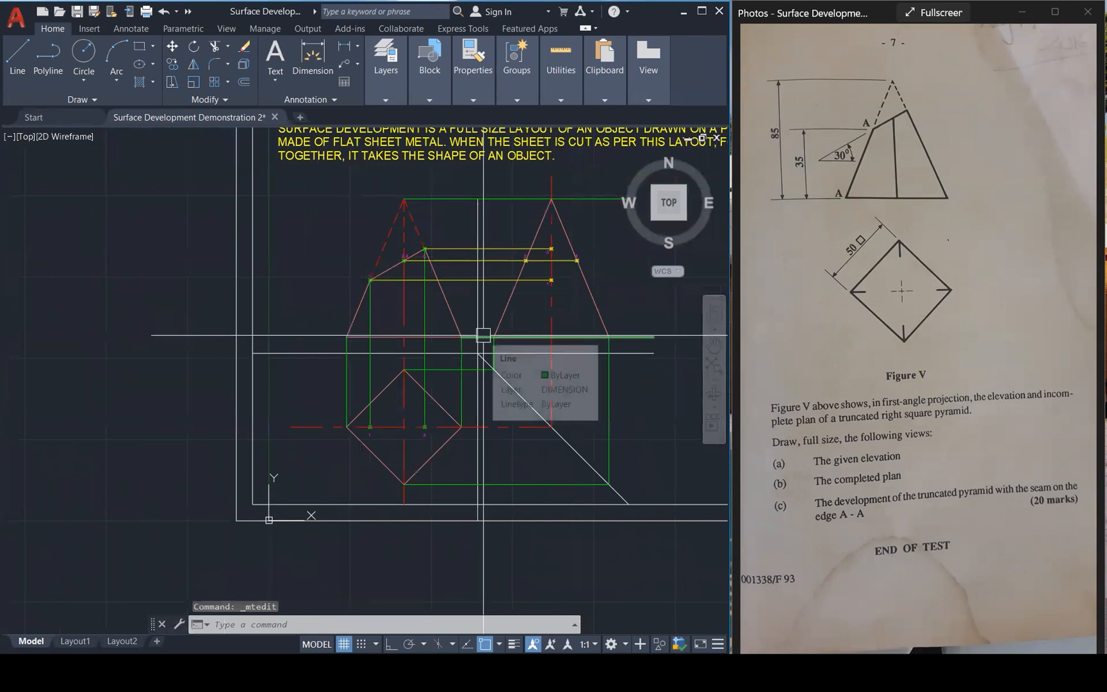
scroll(460, 370, up, 1)
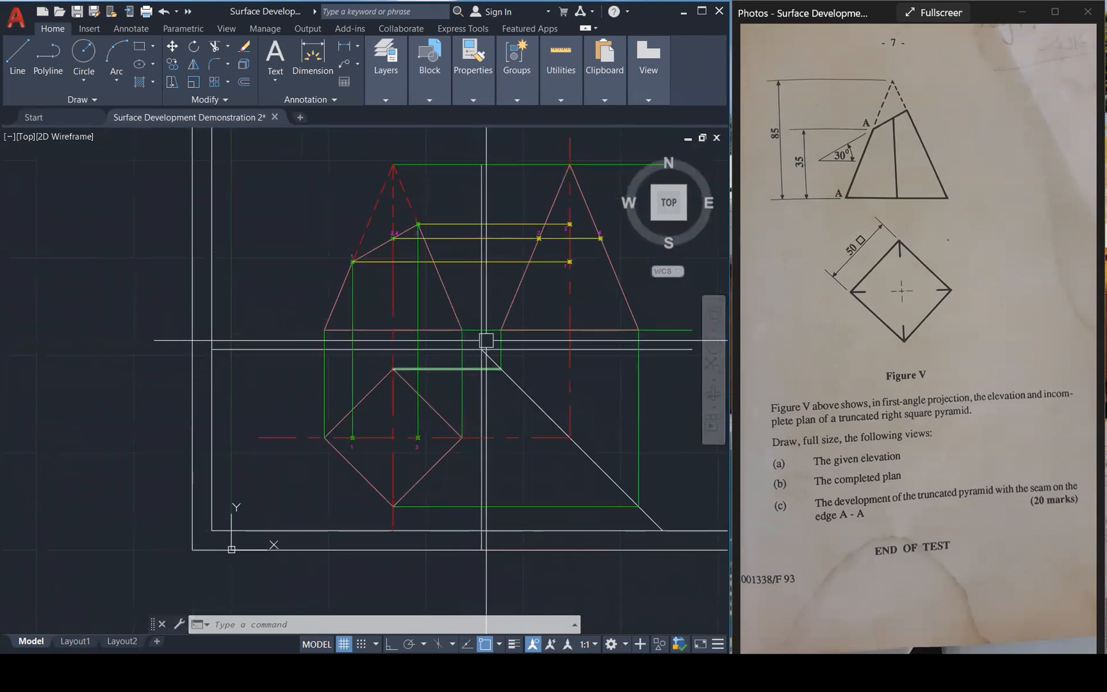
text(l)
key(Return)
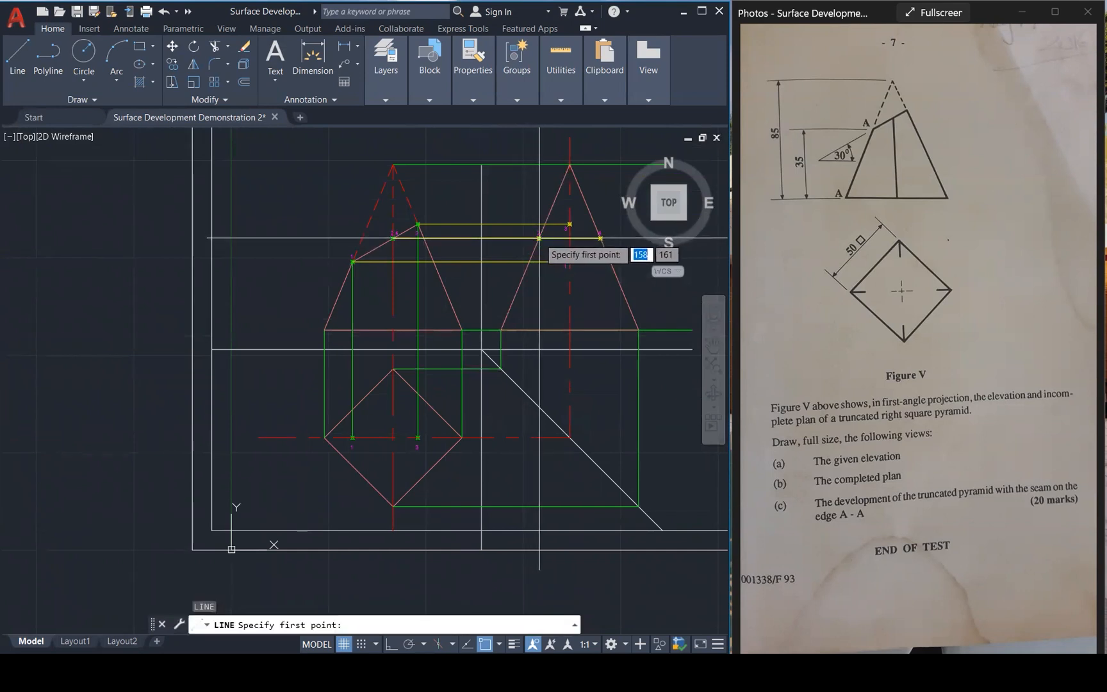
click(539, 238)
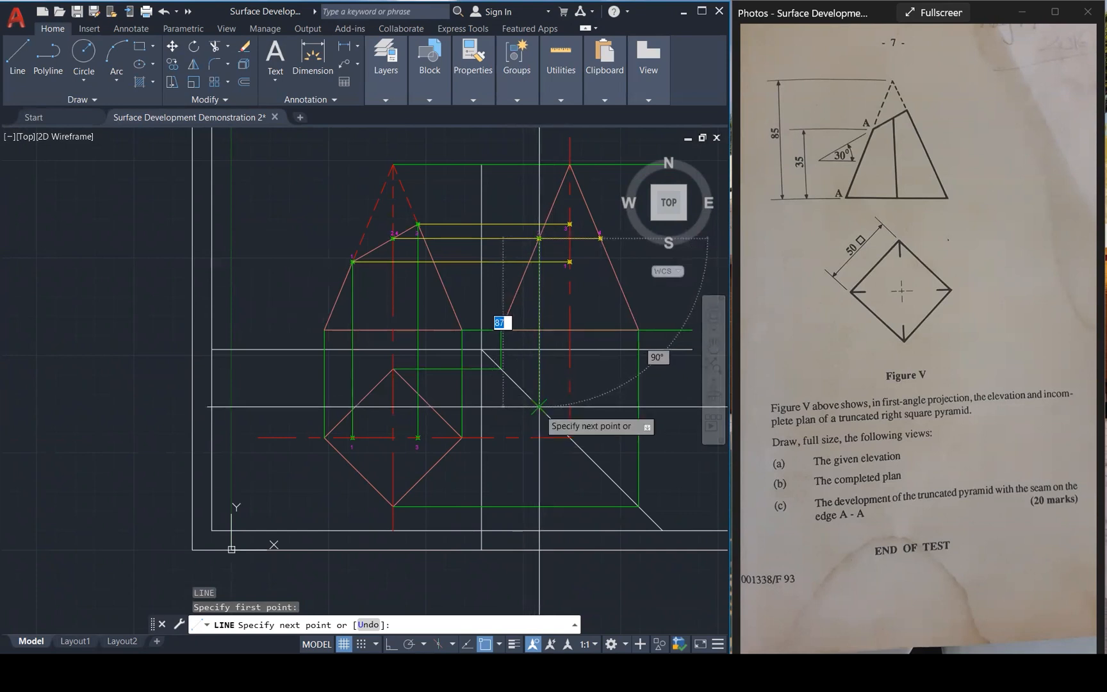
click(539, 406)
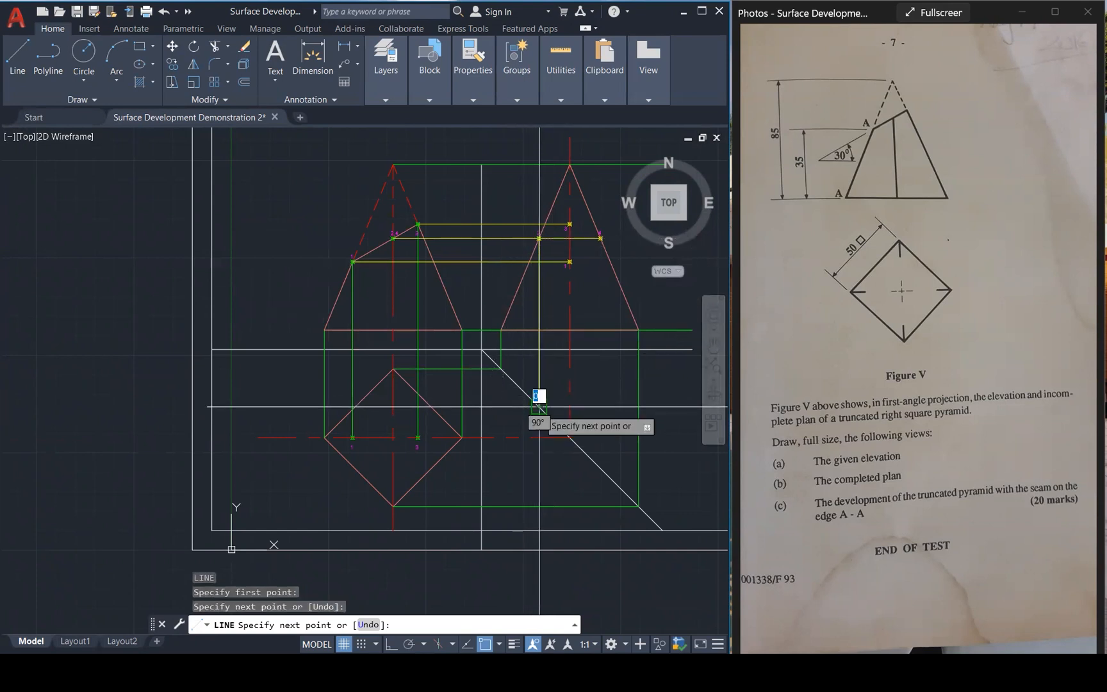
click(393, 406)
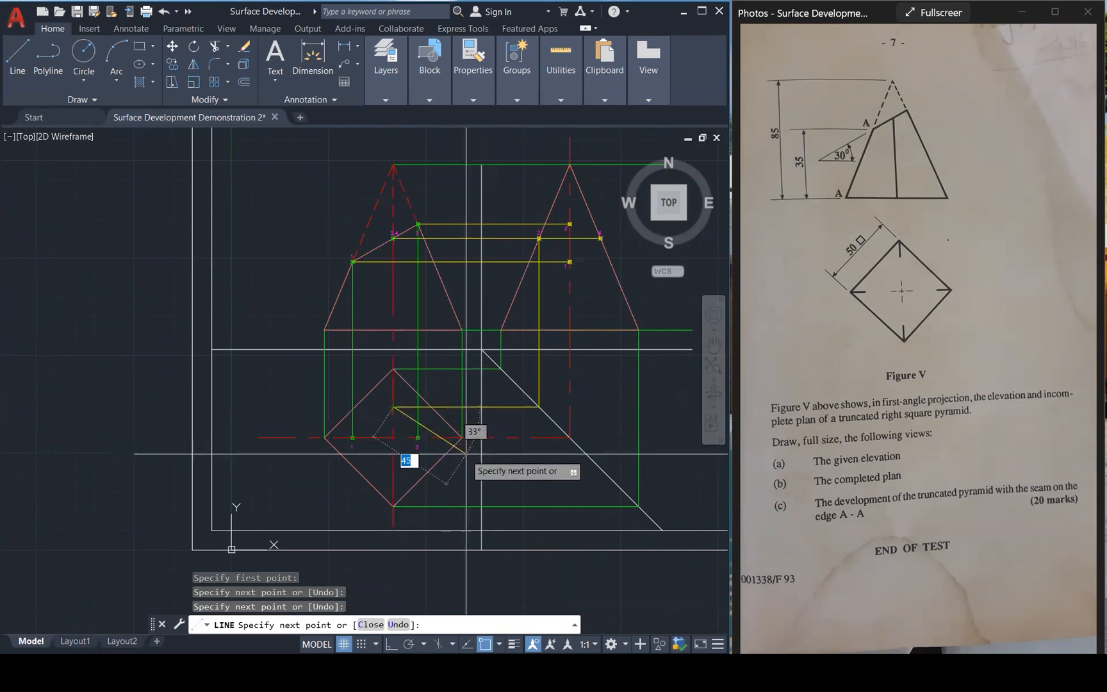
key(Escape)
key(Escape)
key(Escape)
key(Escape)
Copy the side view's point 2 marker and label to where its projection line meets the plan's vertical centre line.
click(529, 201)
click(538, 242)
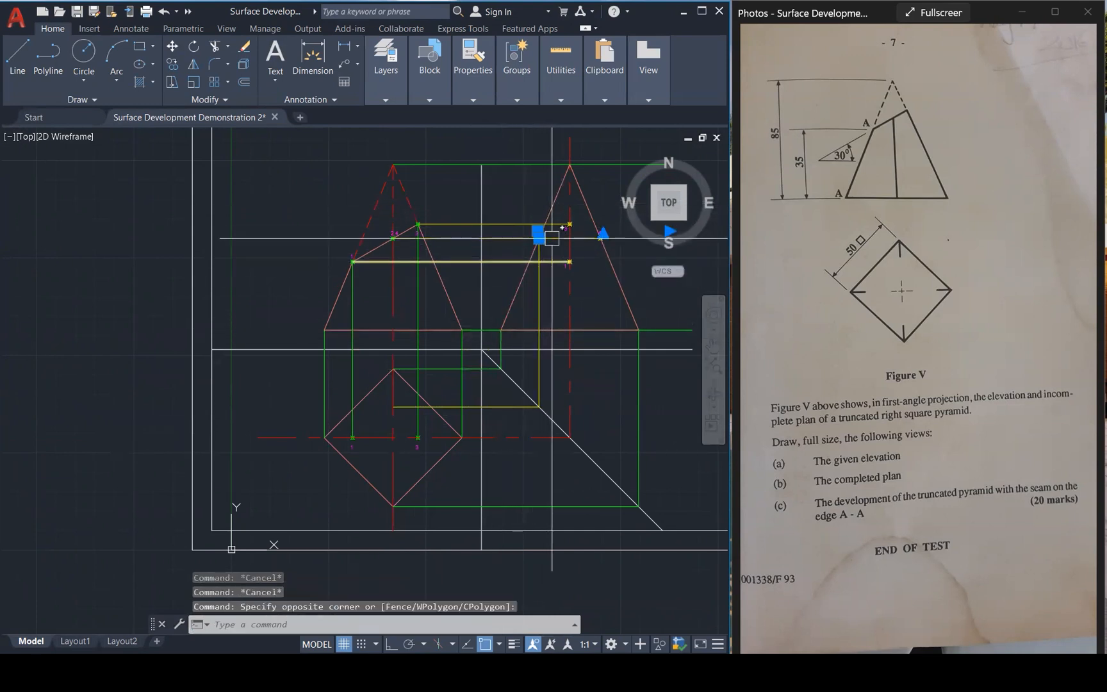
text(co)
key(Return)
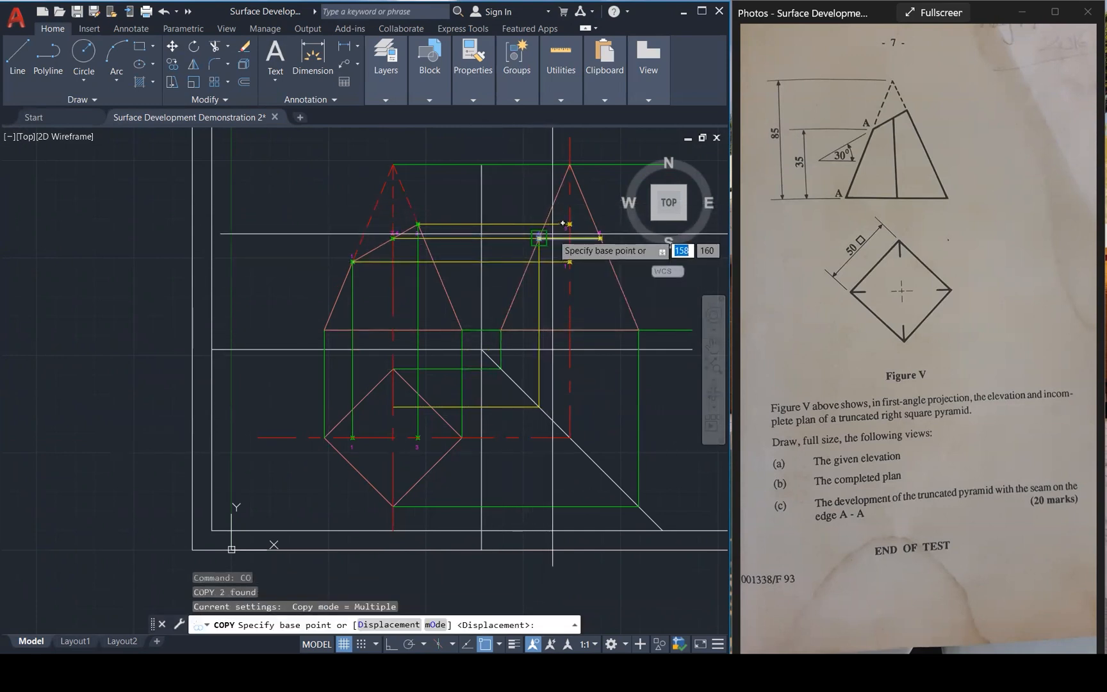
click(539, 241)
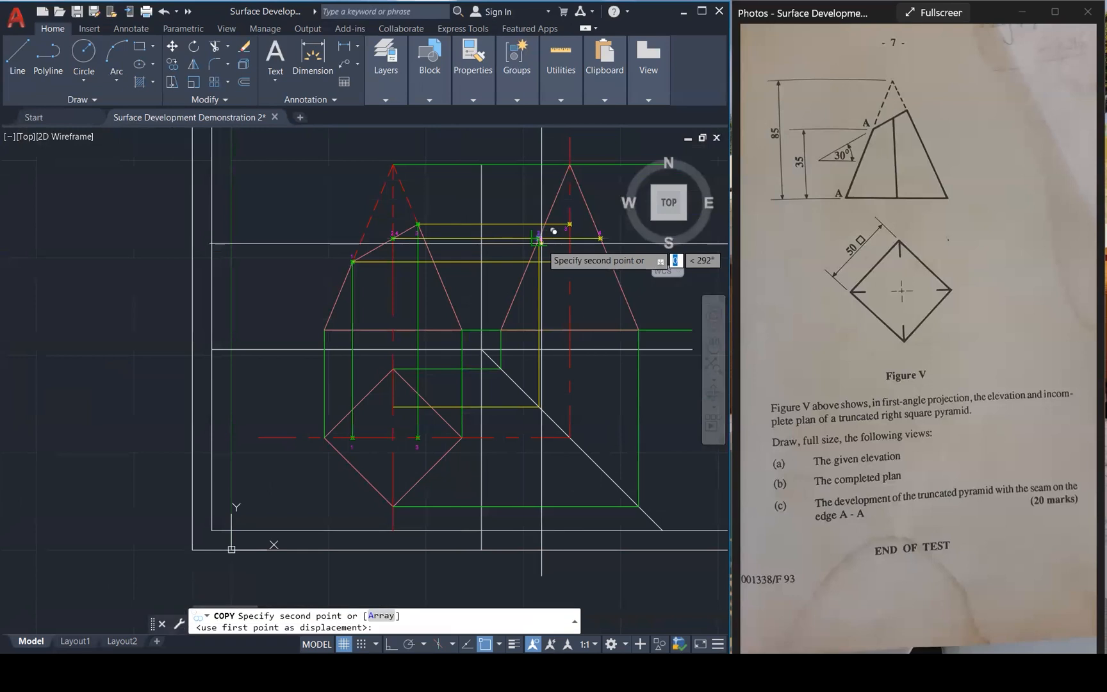
click(392, 407)
key(Escape)
key(Escape)
key(Escape)
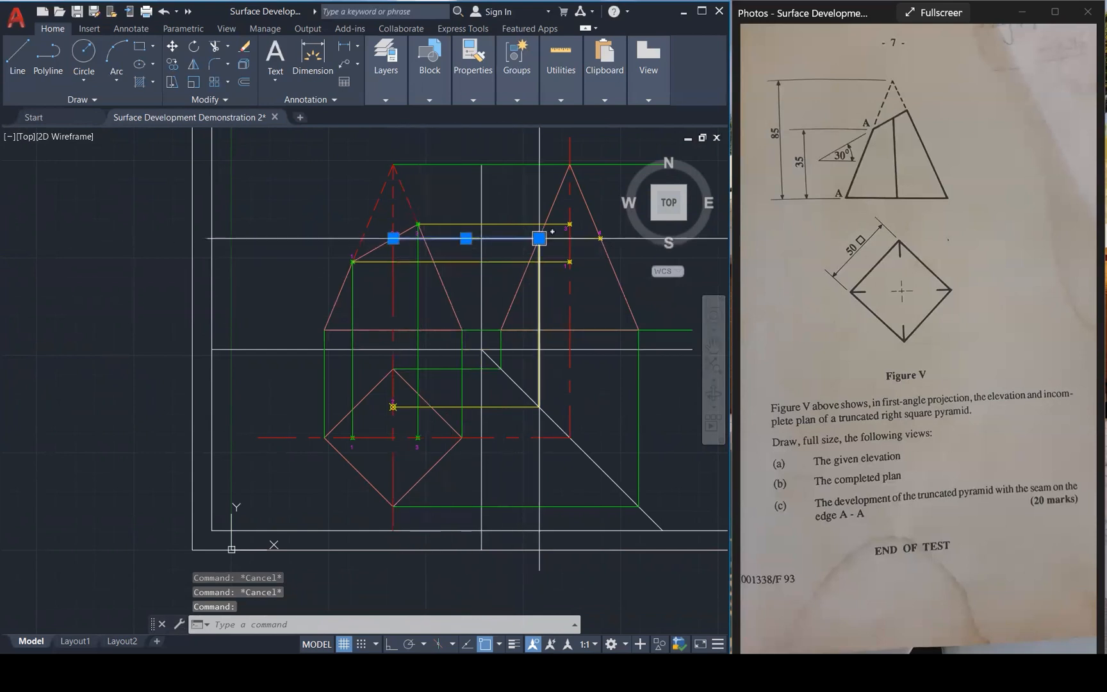
click(543, 368)
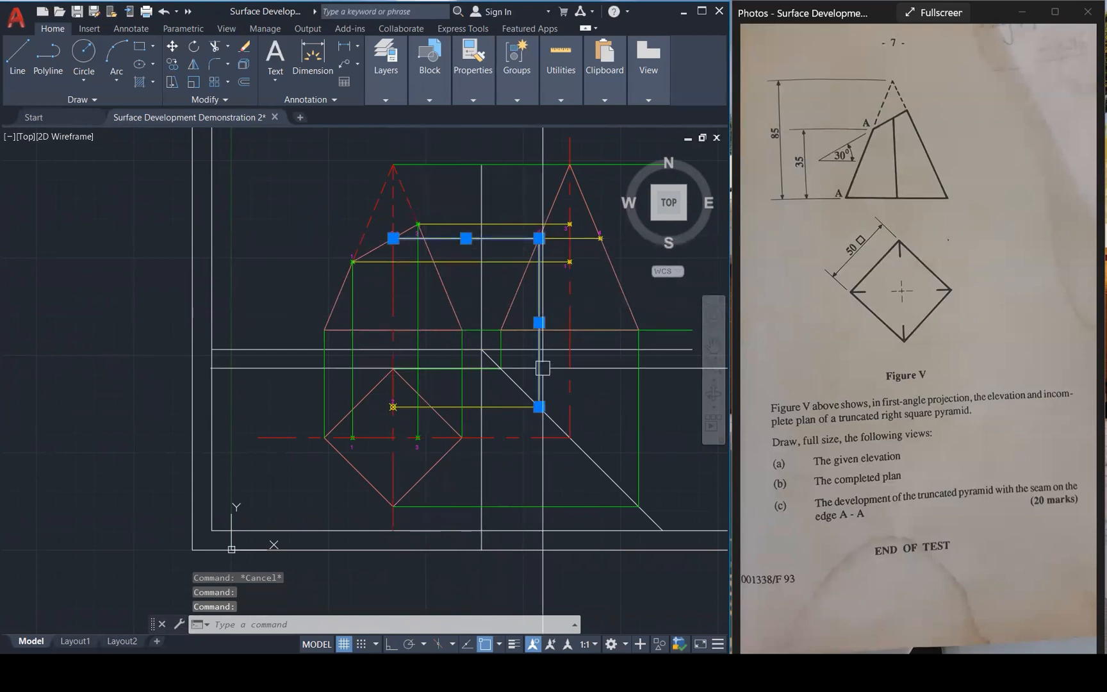
click(526, 408)
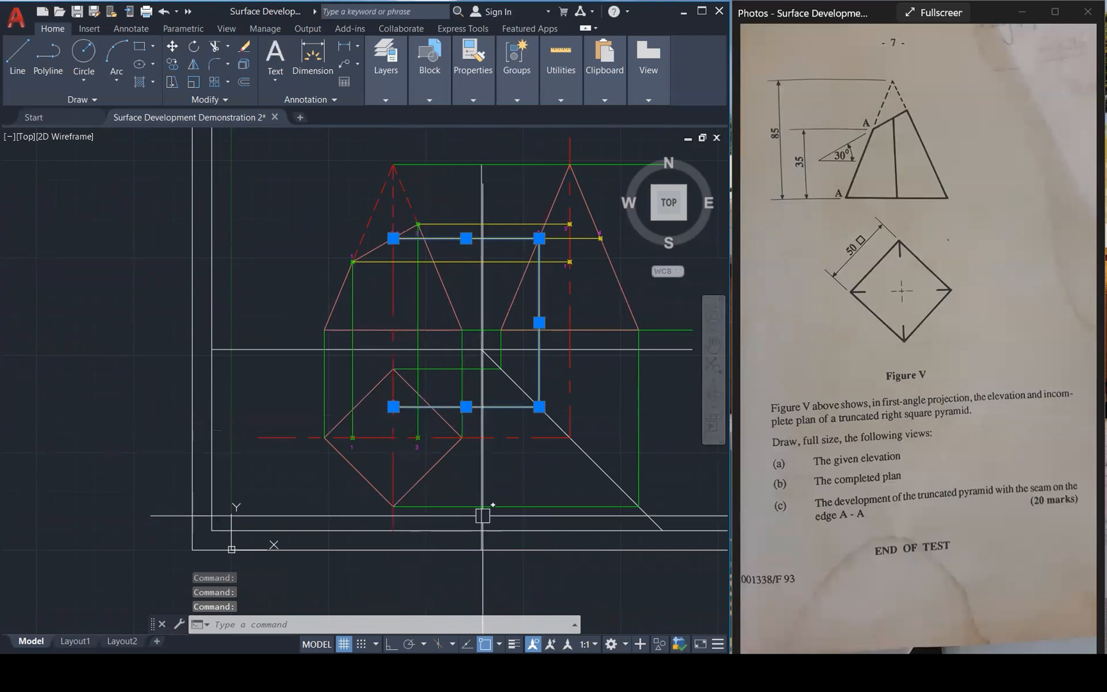
key(Escape)
key(Escape)
key(Escape)
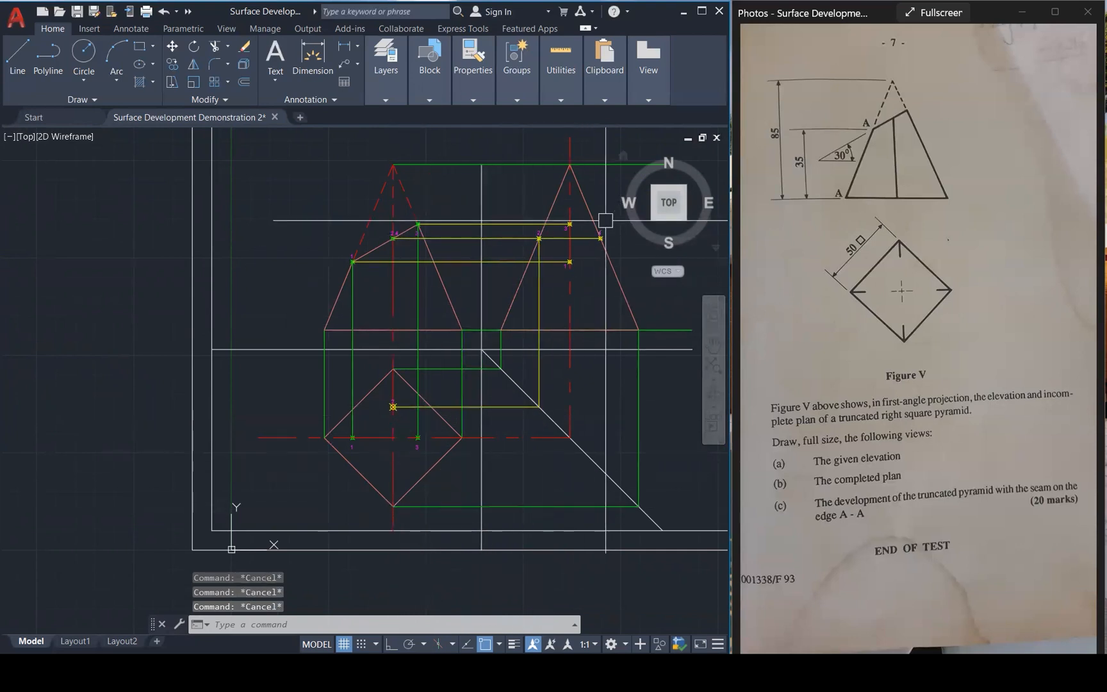
Draw a projection line from the side view's point 4 down to the diagonal and across to the plan's vertical centre line.
text(l)
key(space)
click(600, 238)
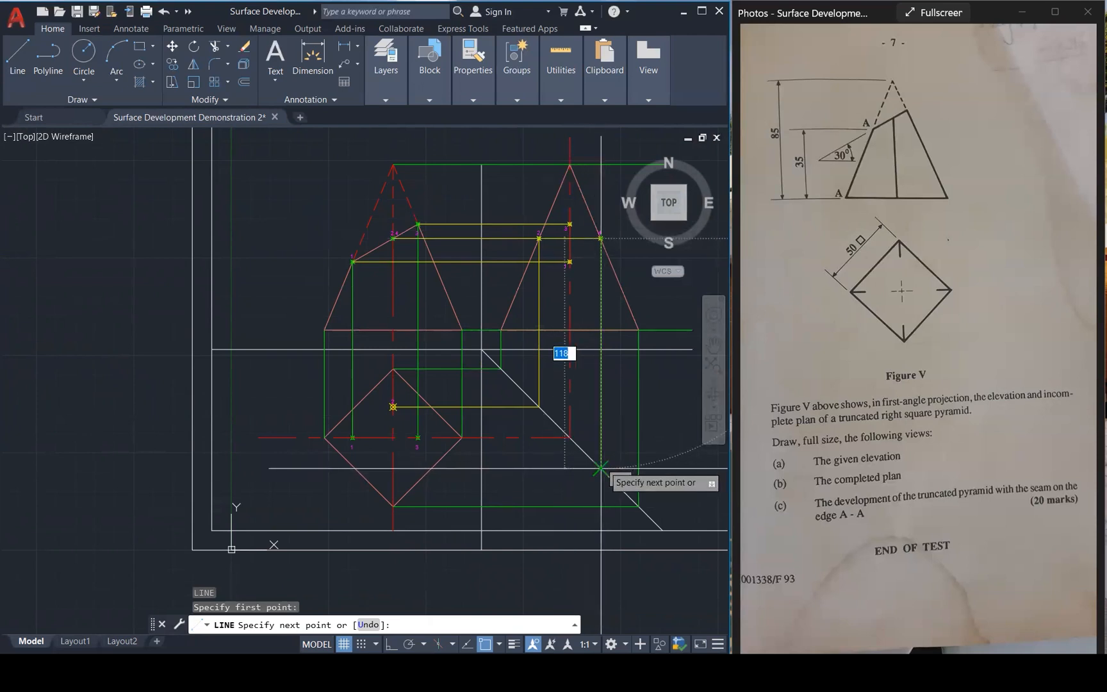
click(600, 468)
click(392, 468)
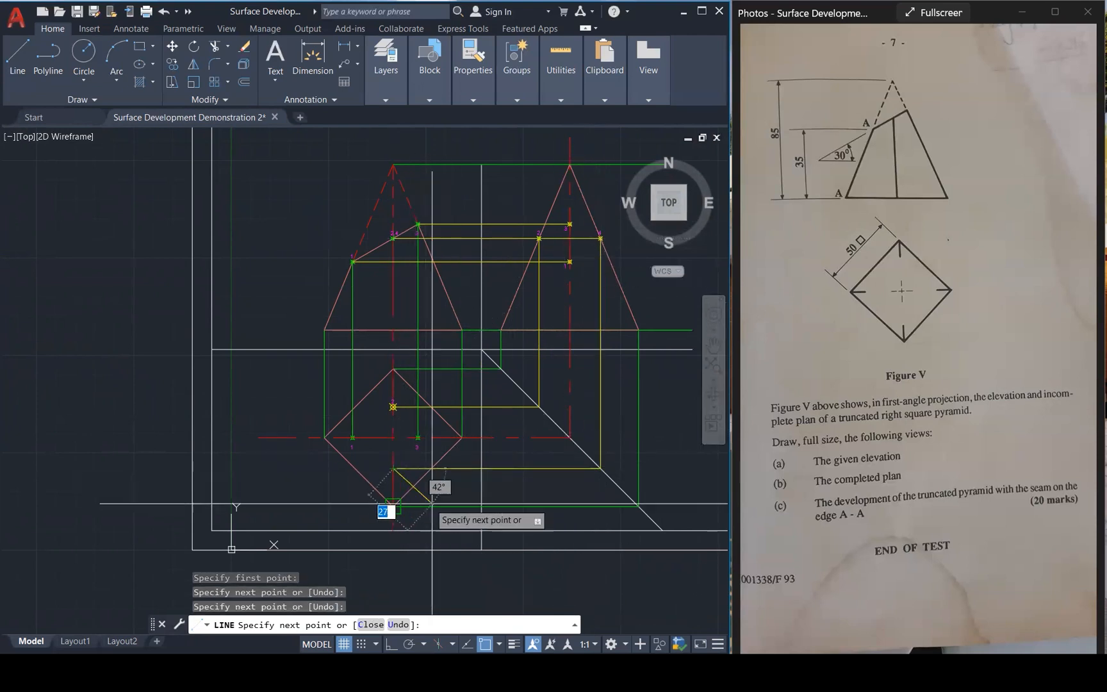
key(Escape)
key(Escape)
key(Escape)
Copy the side view's point 4 marker and label to where its projection line meets the plan's vertical centre line.
click(594, 225)
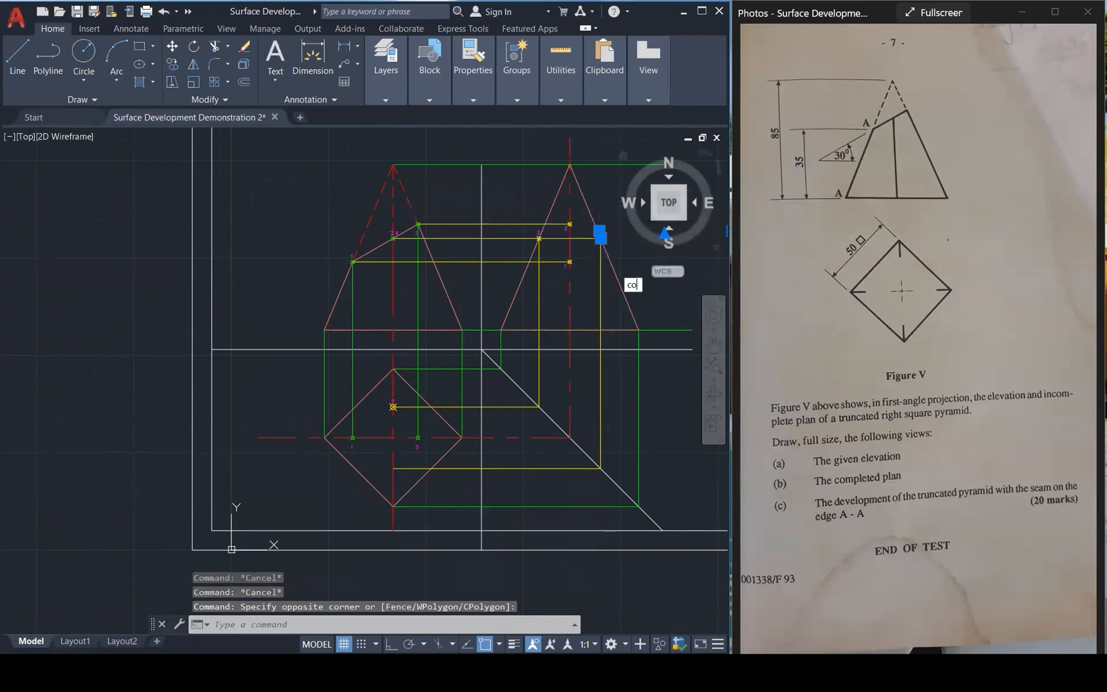
key(Return)
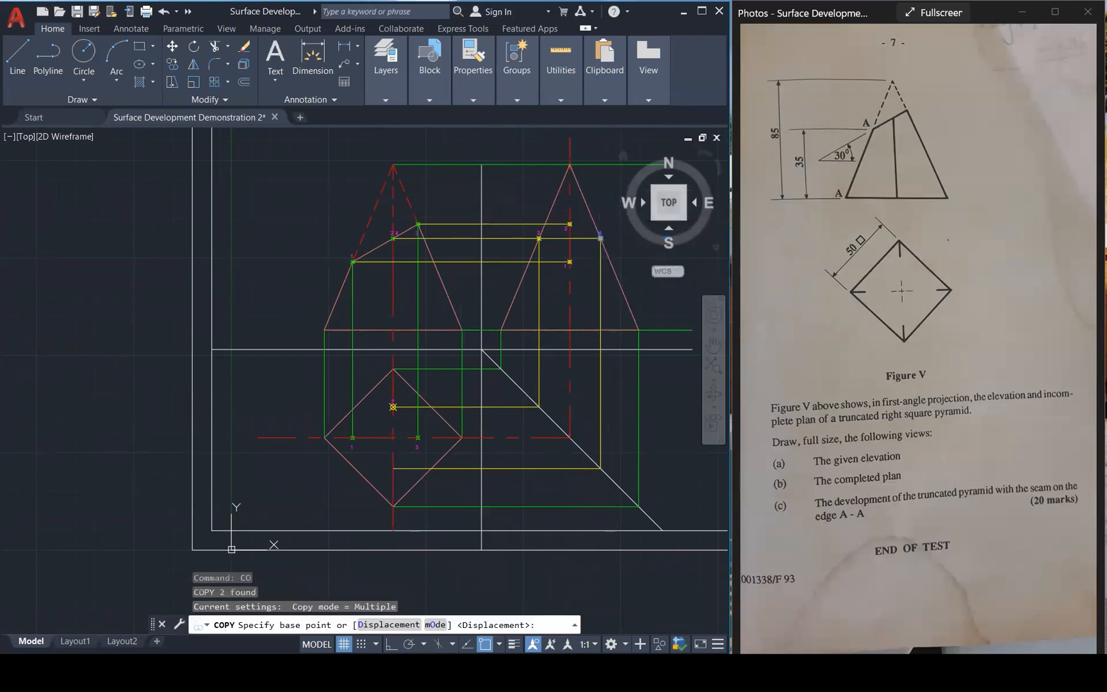
click(600, 238)
click(393, 468)
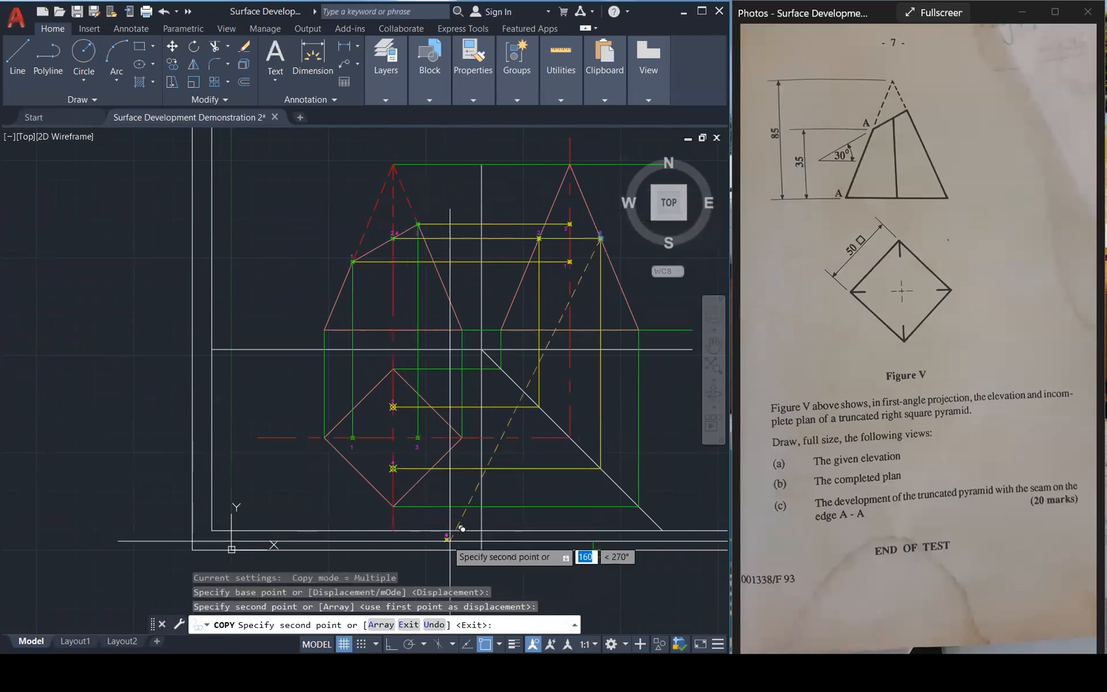
key(Escape)
key(Escape)
key(Escape)
key(Escape)
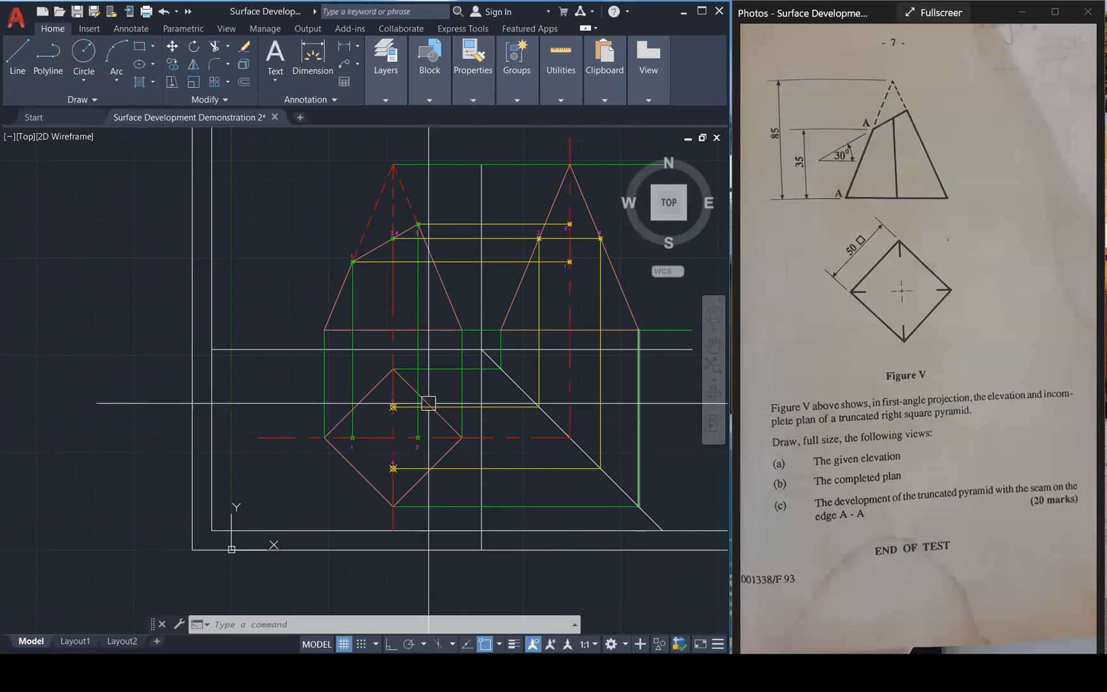
key(Escape)
key(Escape)
key(Escape)
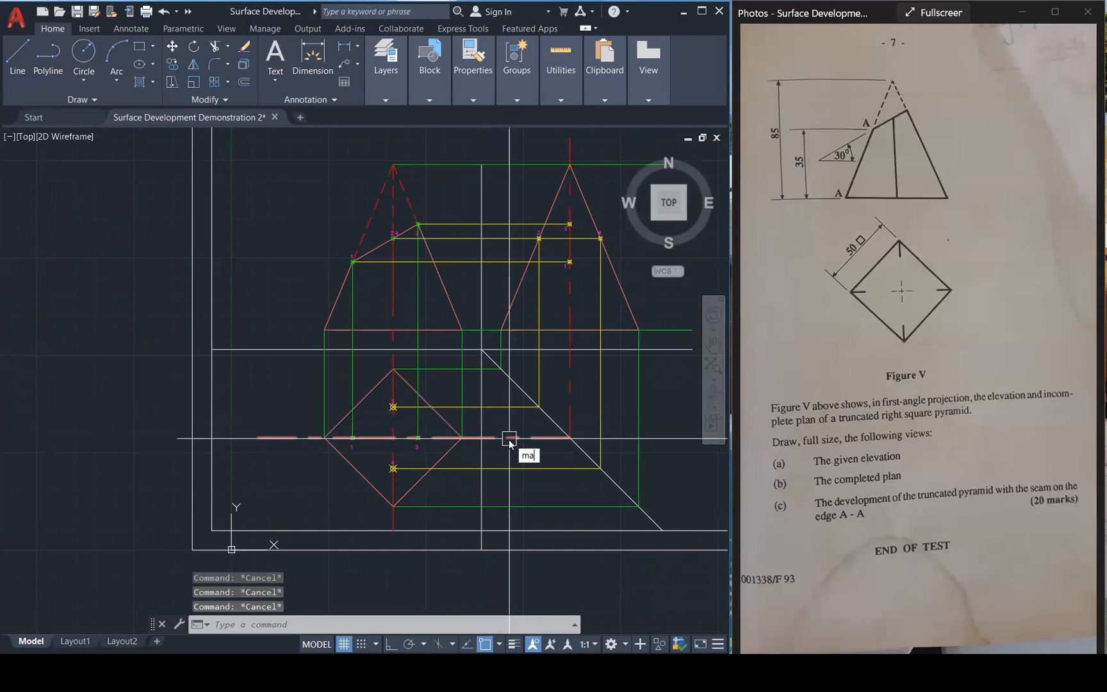
Match the properties of the yellow projector from point 2 onto the vertical projectors running from elevation points 1 and 3 down to the plan.
text(ma)
key(Return)
click(502, 407)
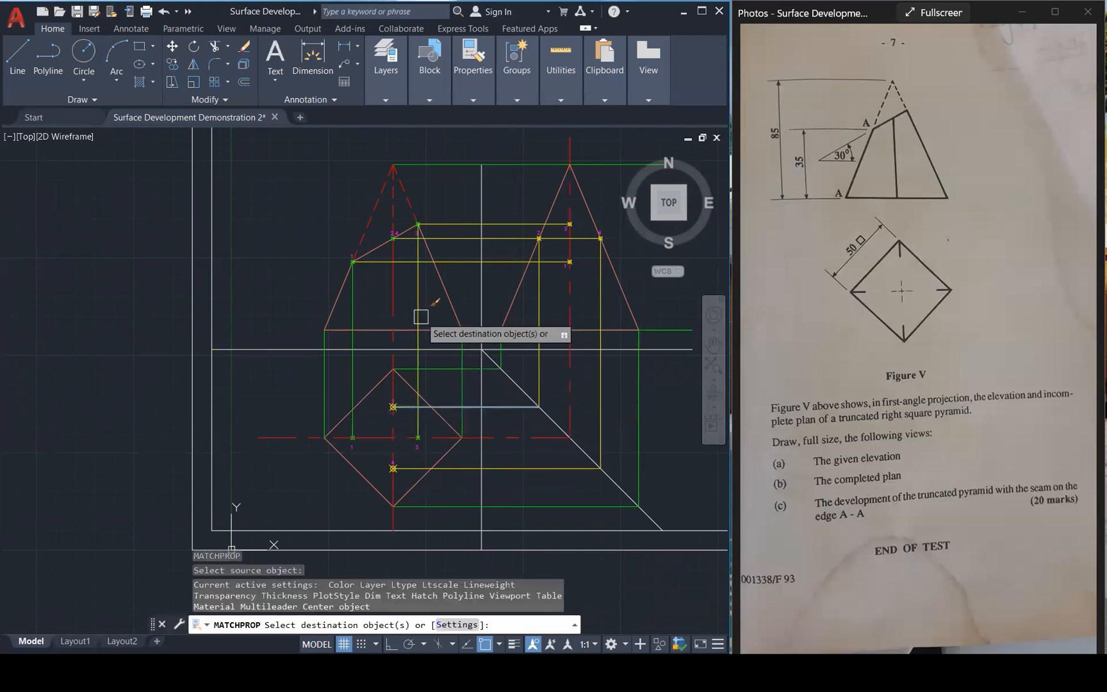
click(421, 316)
click(346, 376)
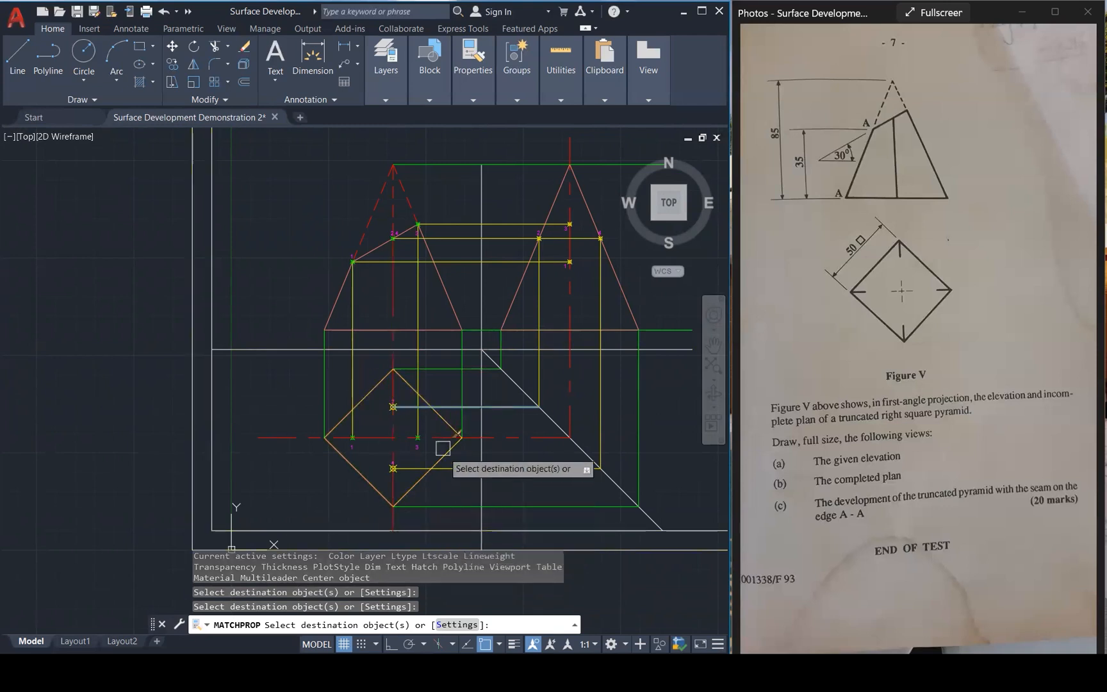
key(Escape)
key(Escape)
key(Escape)
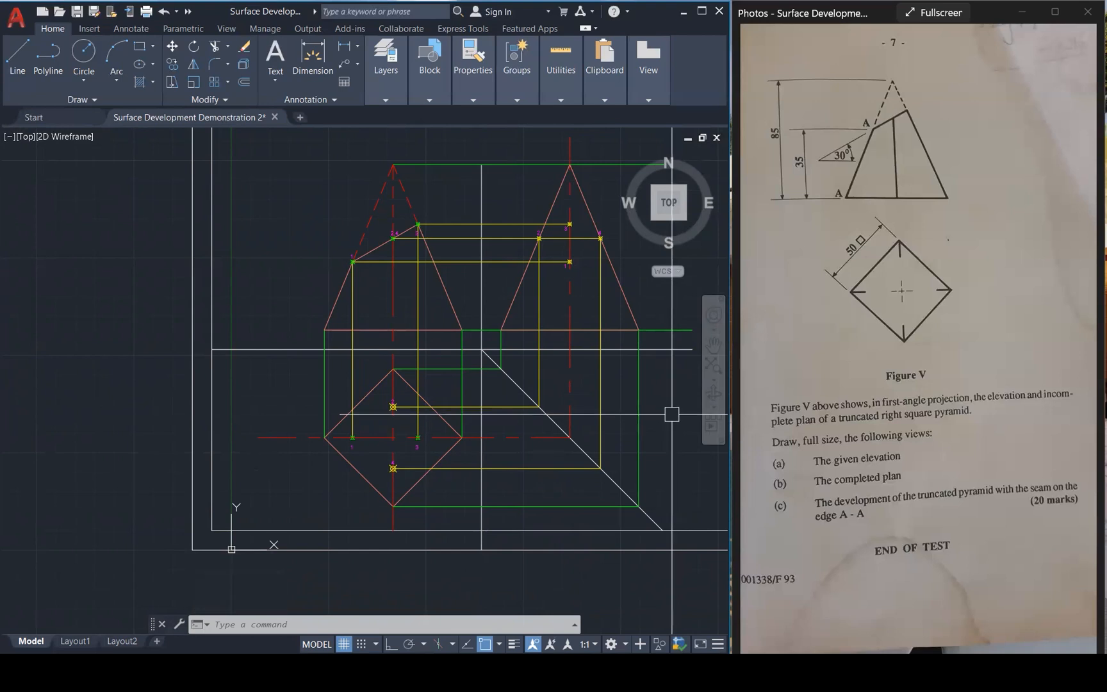
key(Escape)
key(Escape)
key(Escape)
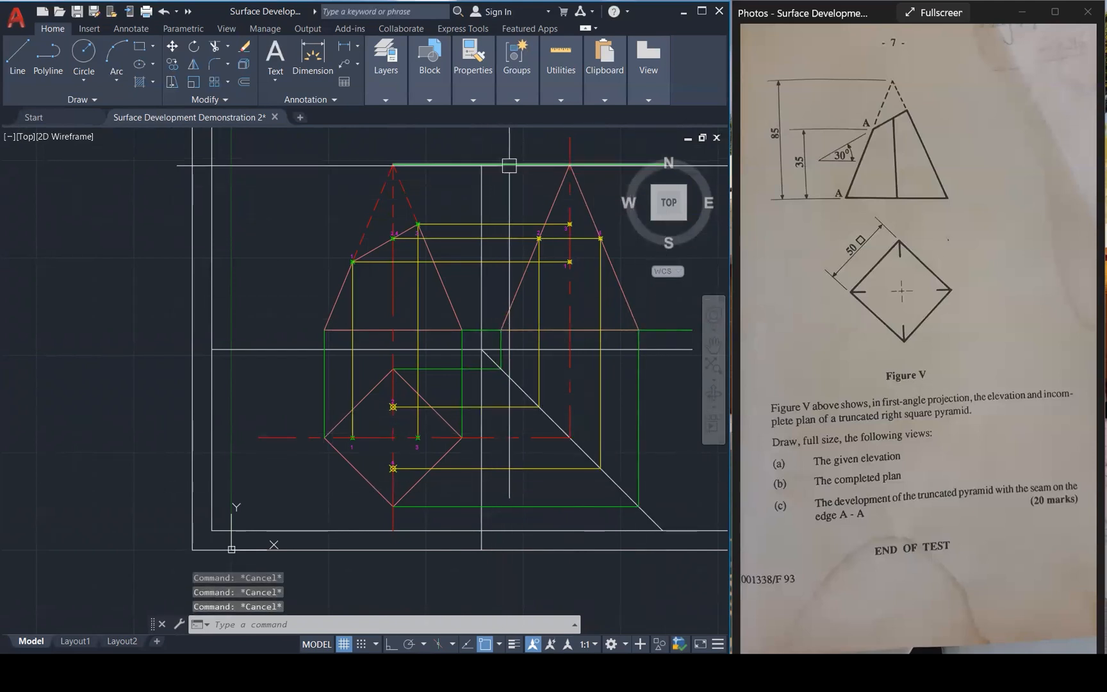
Regenerate the drawing and join points 1, 2, 3, 4 and back to 1 with lines to outline the cut face in the plan.
scroll(379, 463, up, 3)
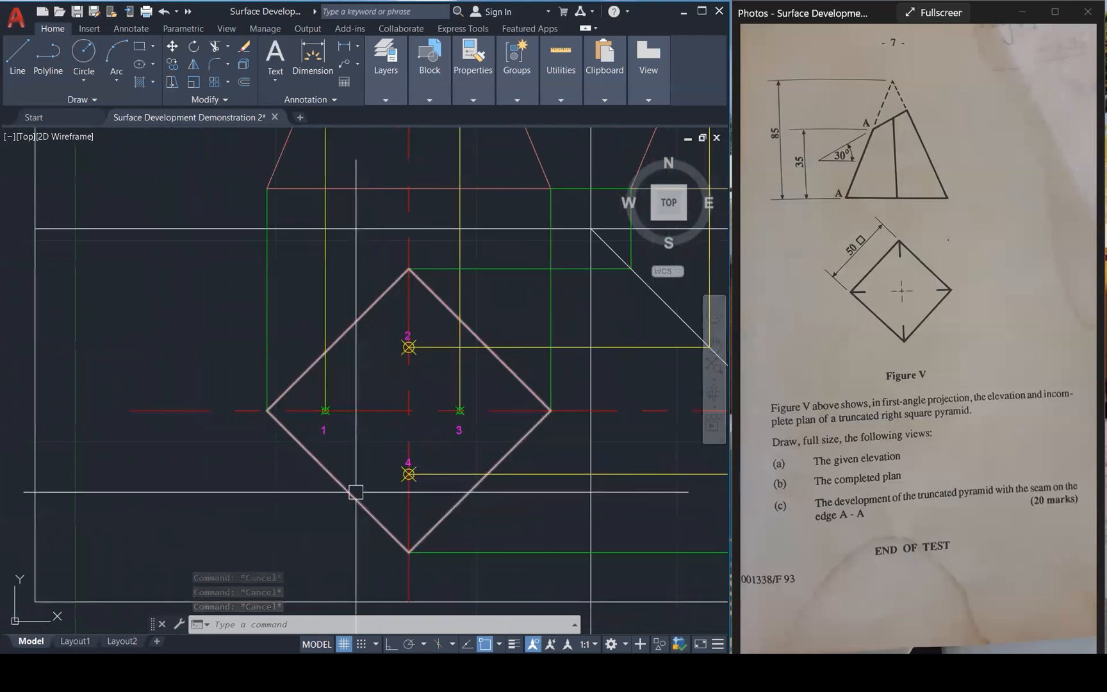
text(re)
key(Return)
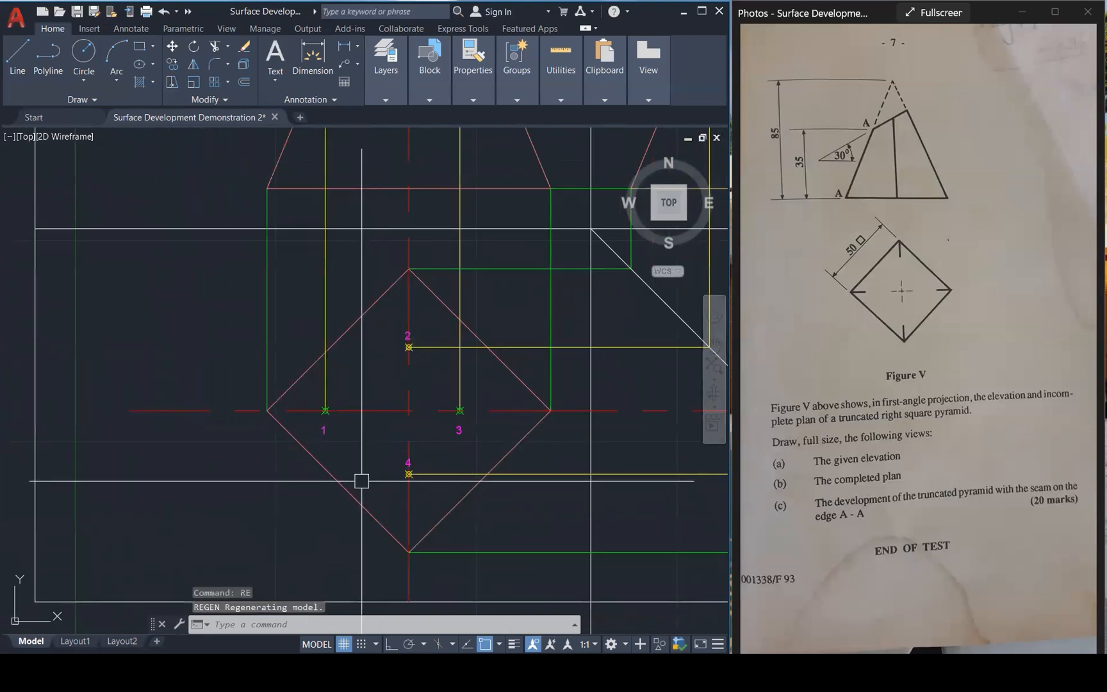
text(l)
key(Return)
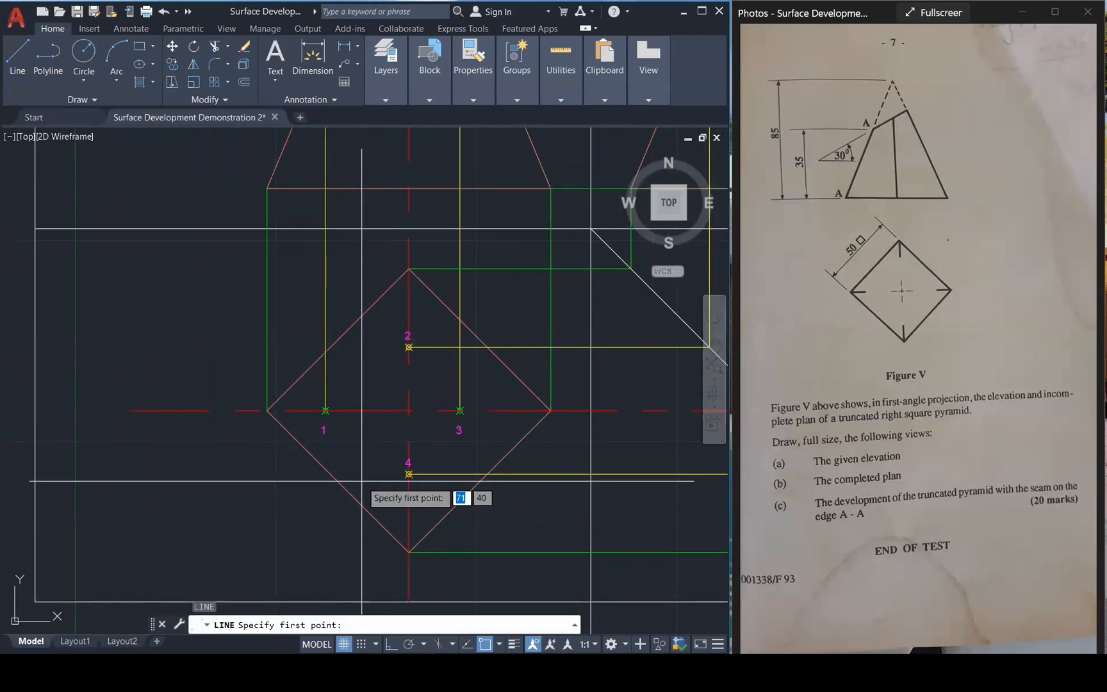
click(326, 410)
click(409, 346)
click(460, 410)
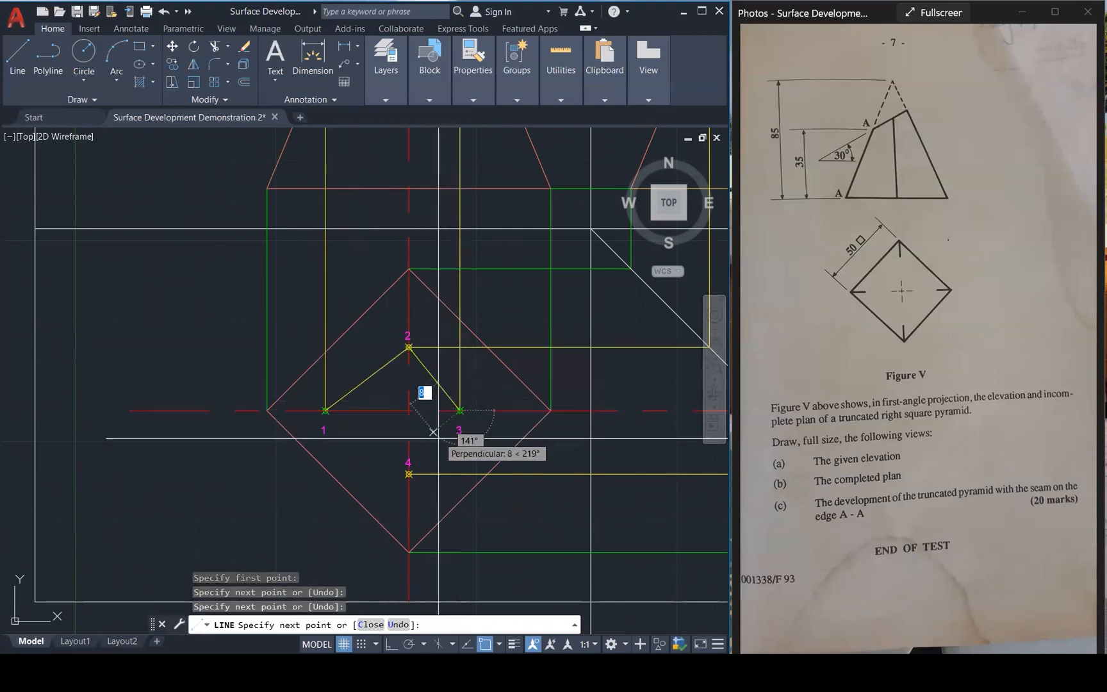
click(408, 474)
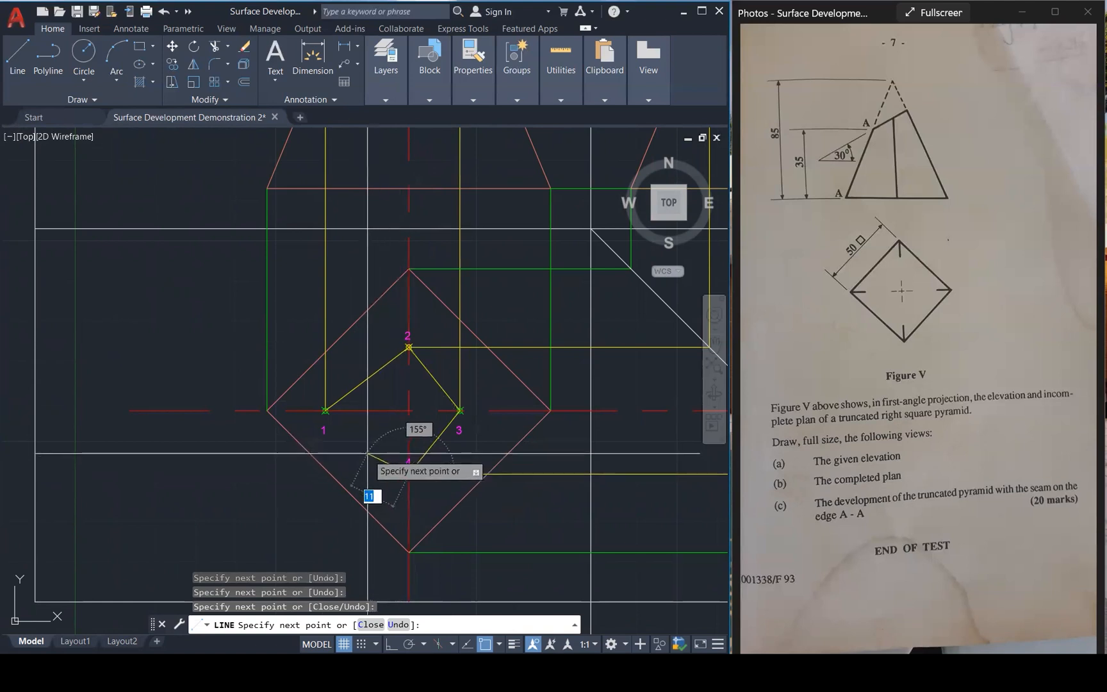
click(326, 410)
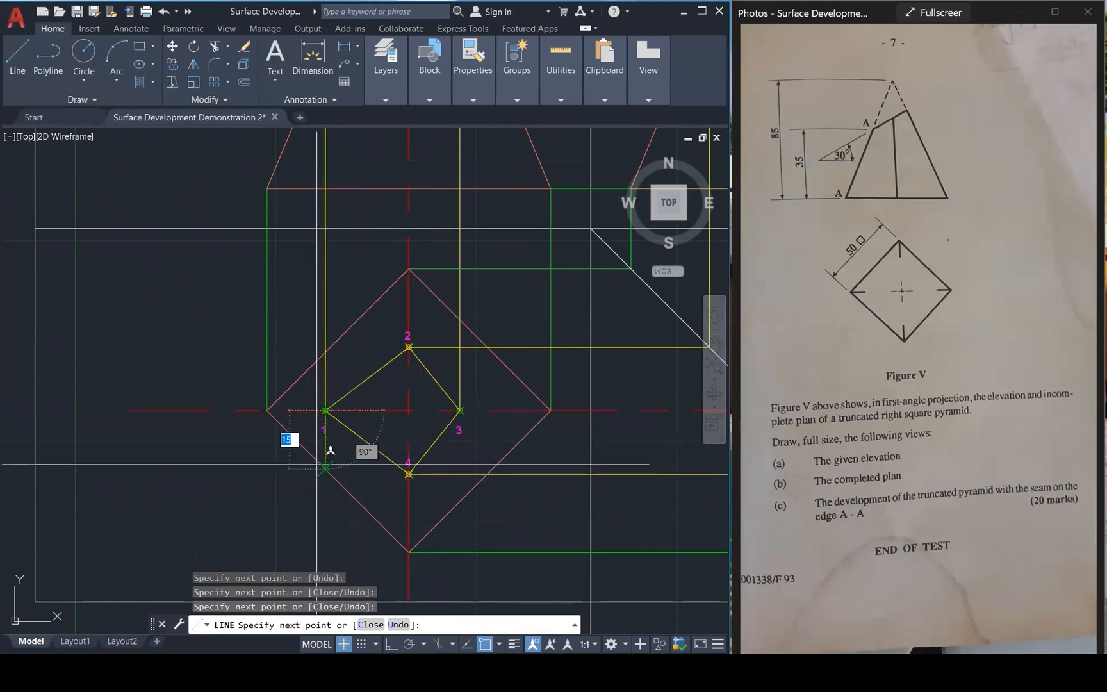
key(Escape)
key(Escape)
key(Escape)
scroll(404, 539, down, 5)
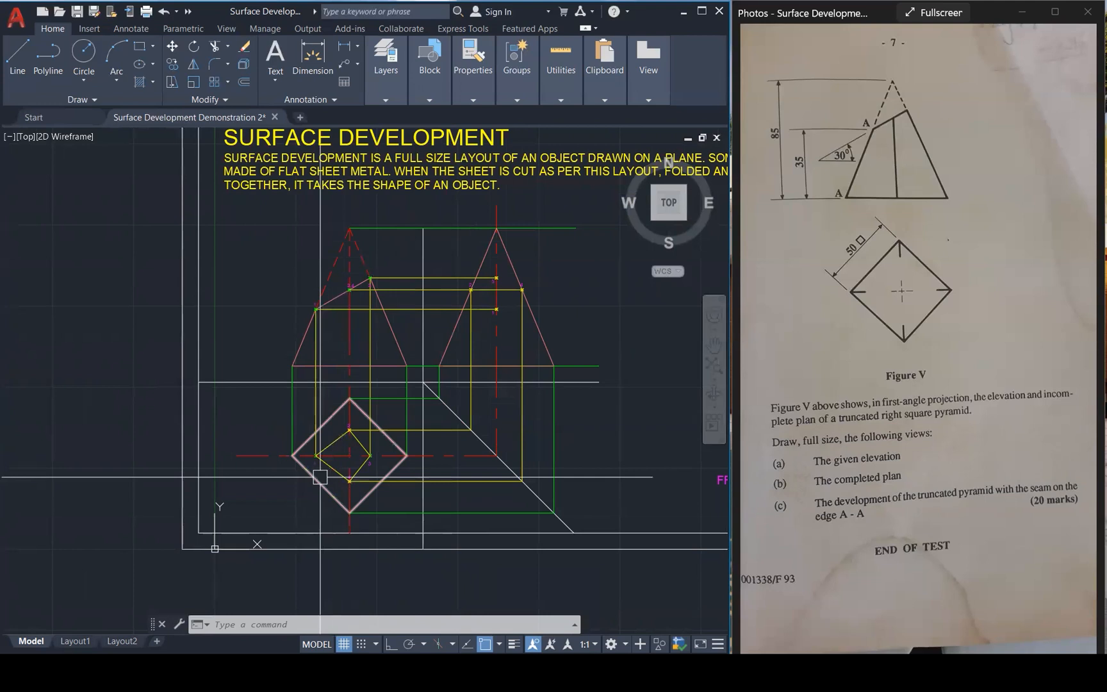
key(Escape)
key(Escape)
key(Escape)
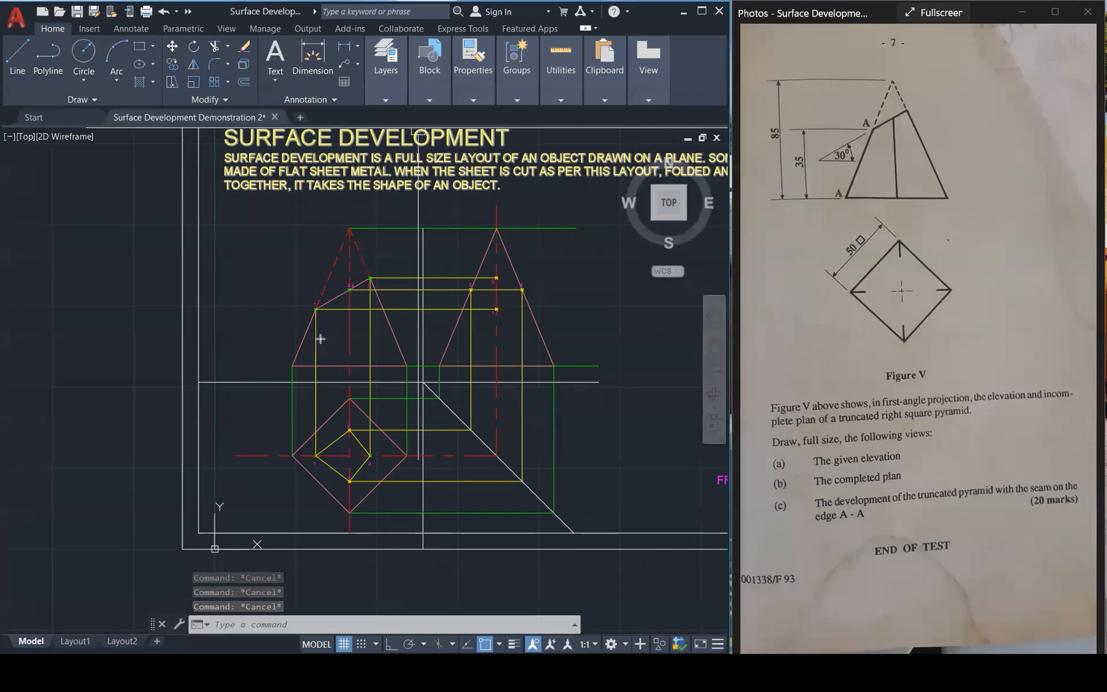
Examine how points 2, 3 and 4 project between the front elevation, the side view and the plan.
click(315, 307)
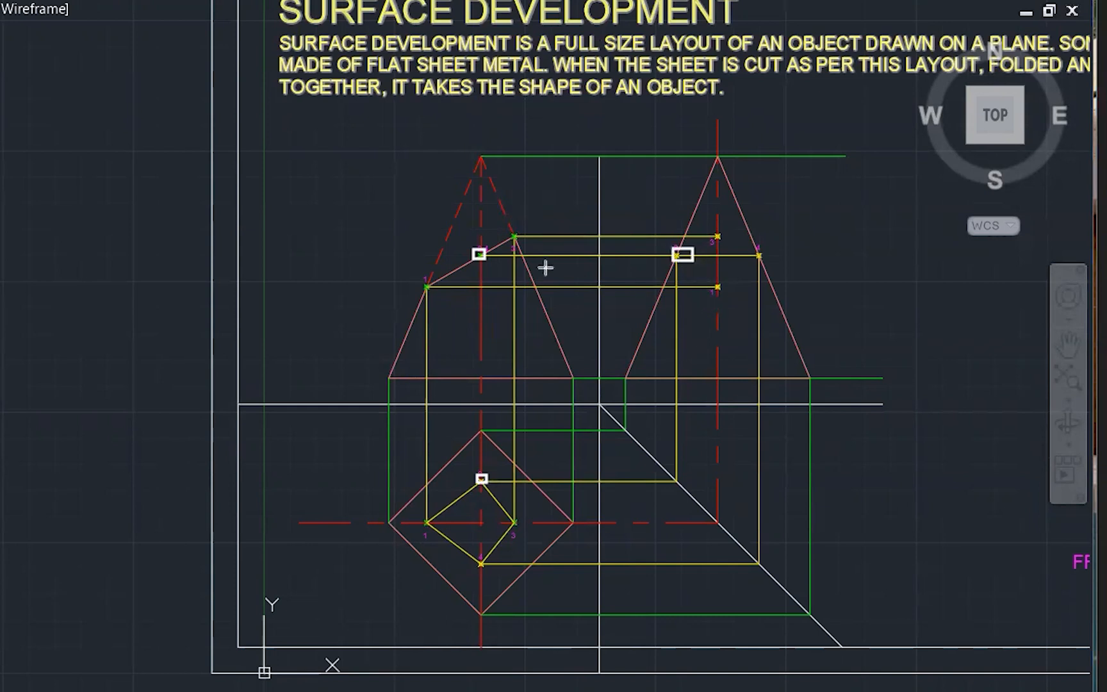
click(481, 253)
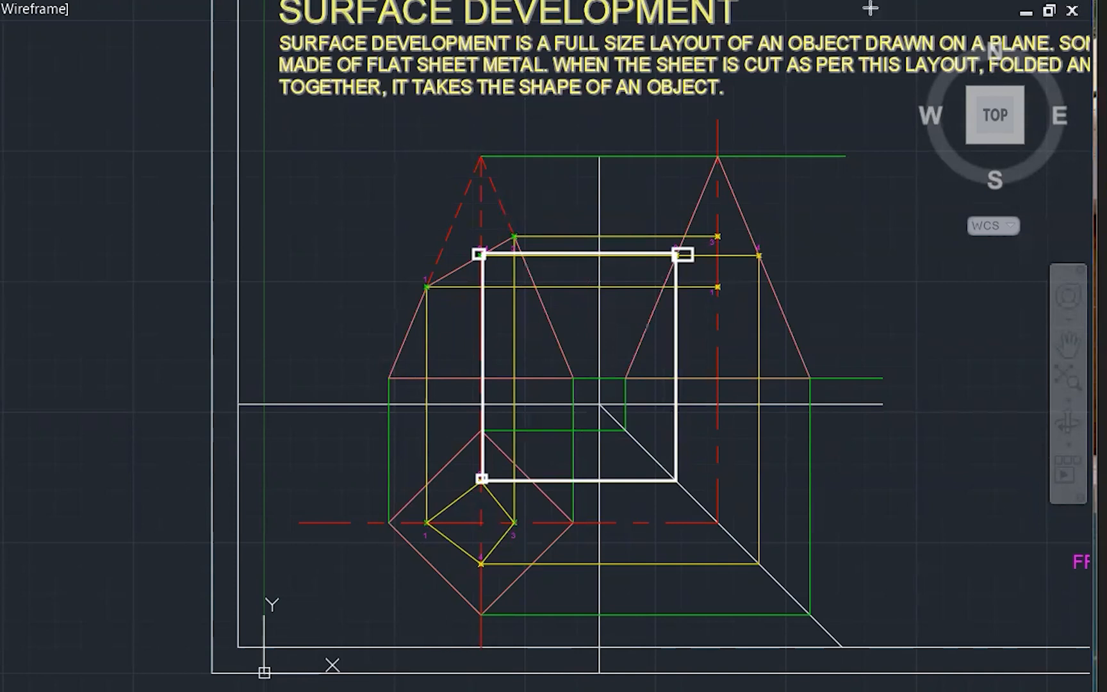
key(Escape)
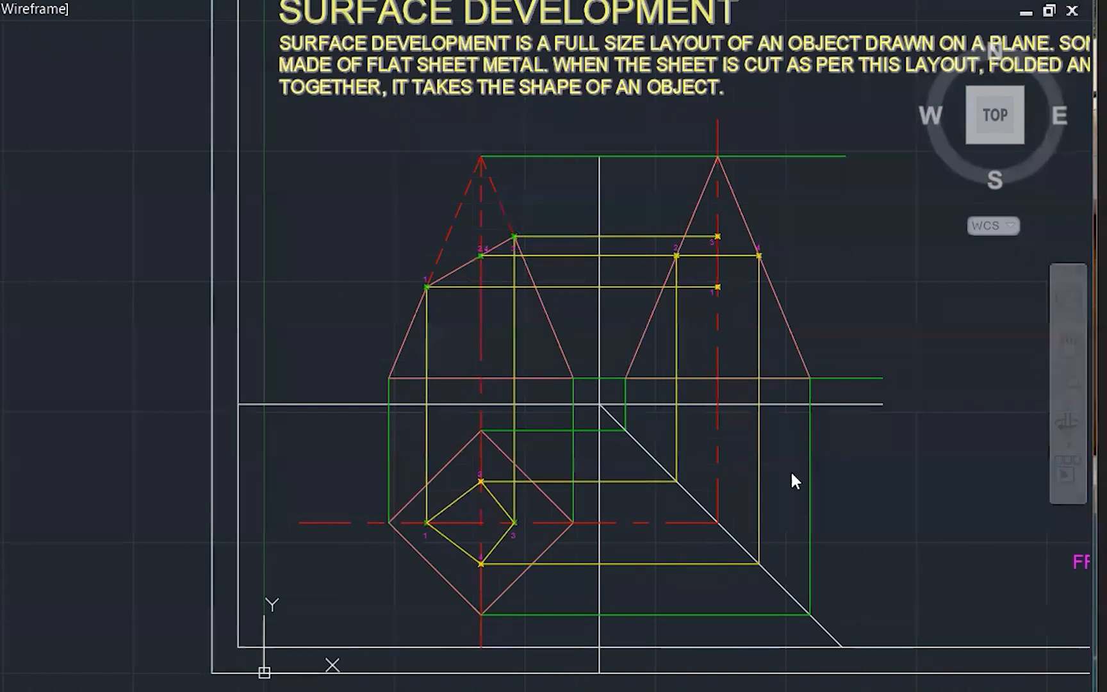
scroll(888, 492, up, 3)
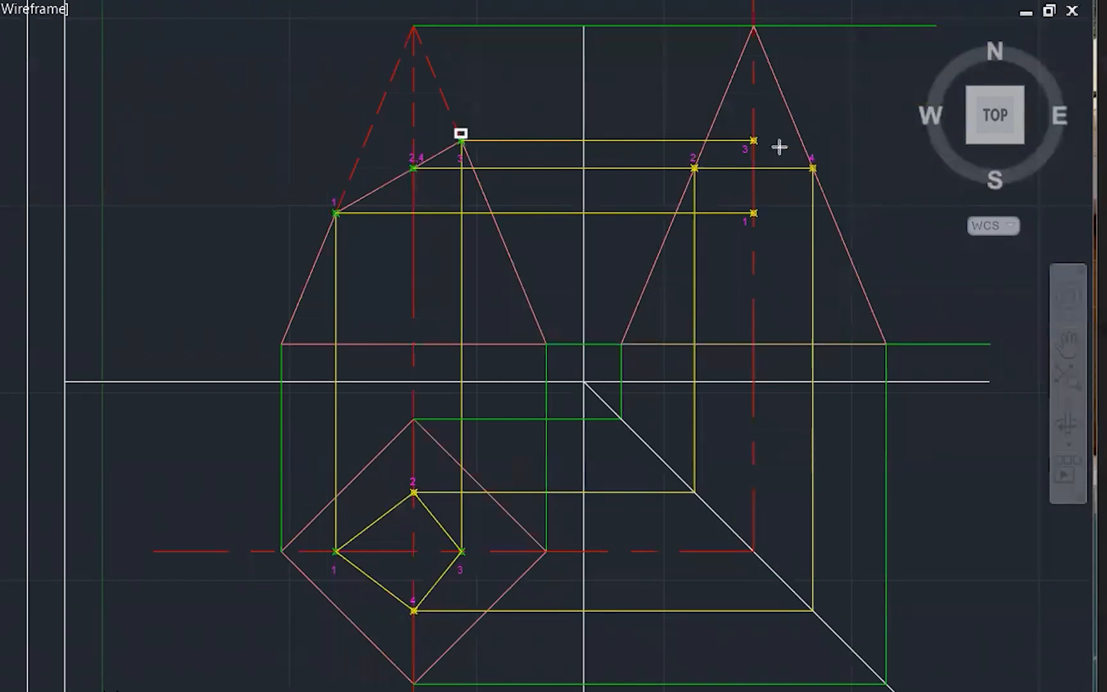
click(754, 138)
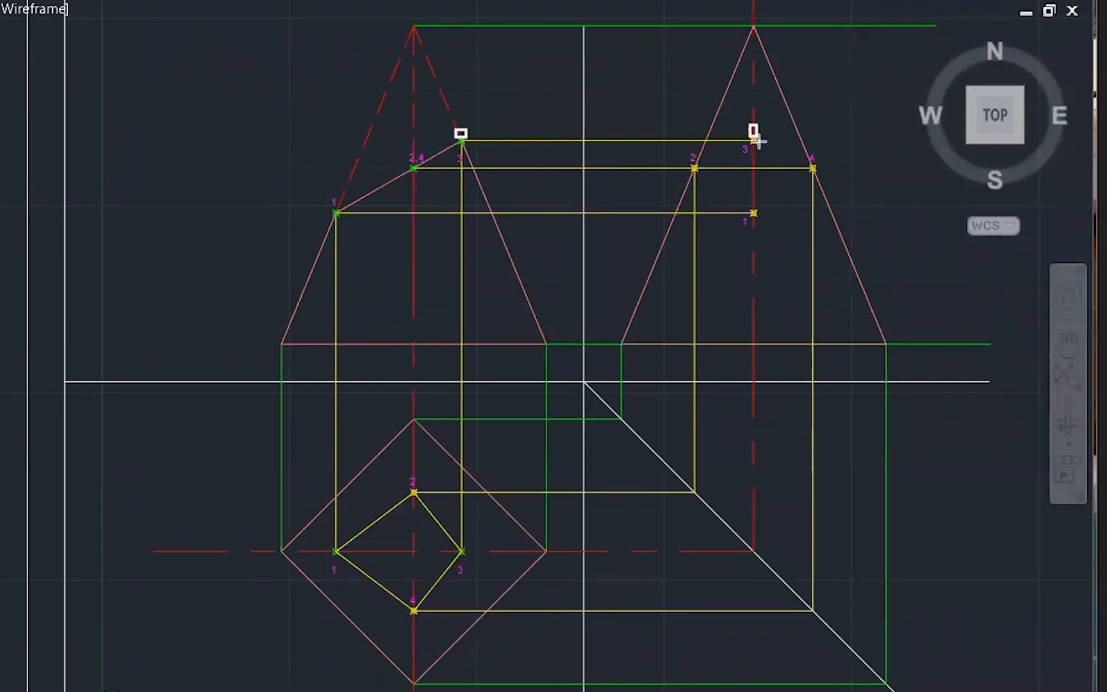
click(461, 550)
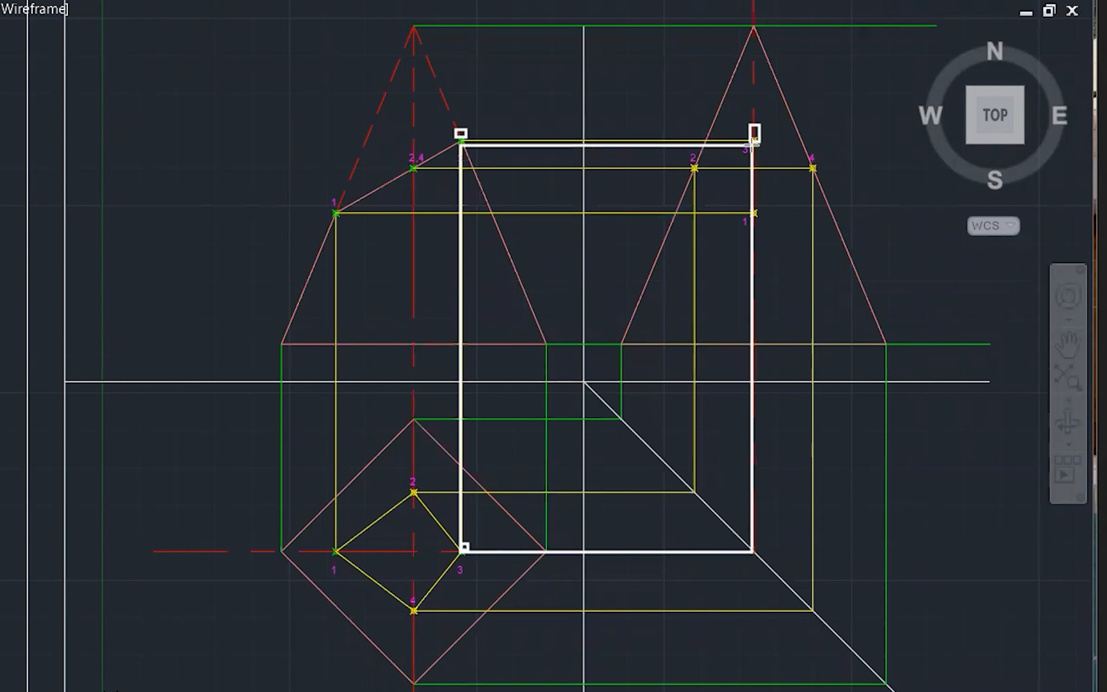
click(752, 143)
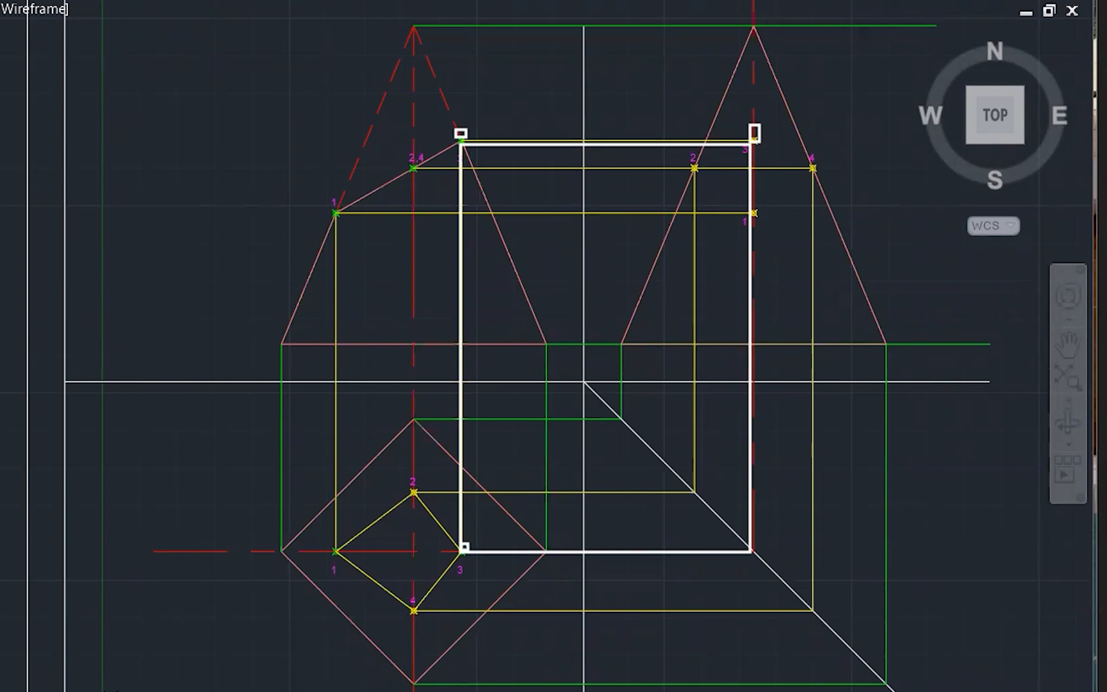
key(e)
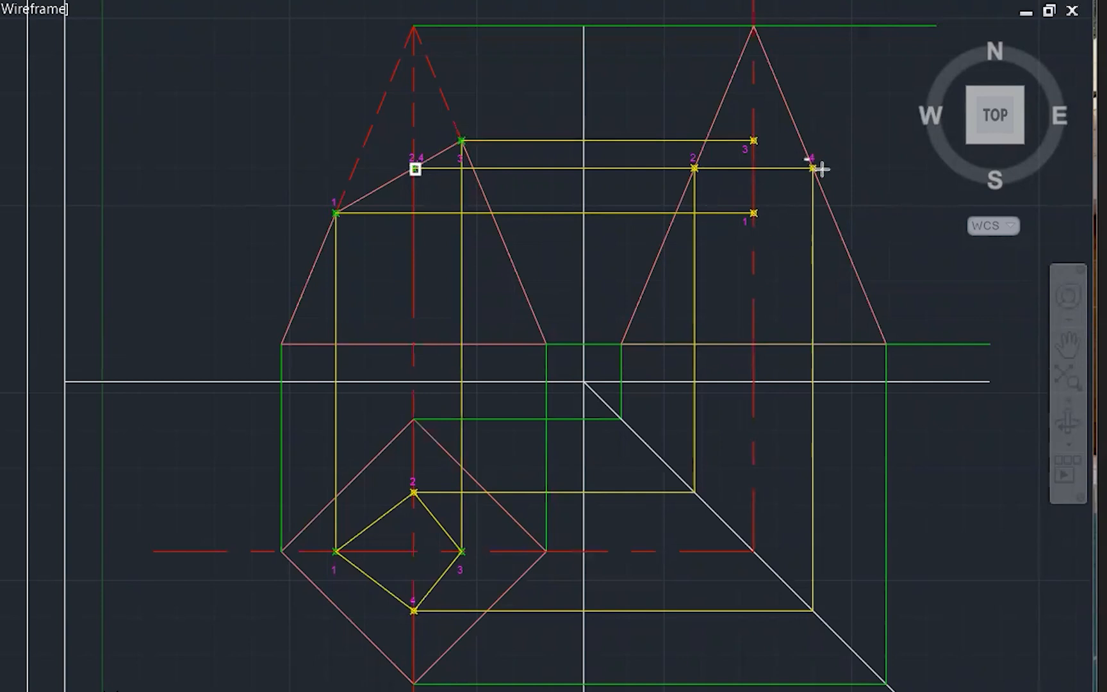
drag(826, 170, 823, 174)
drag(410, 606, 419, 615)
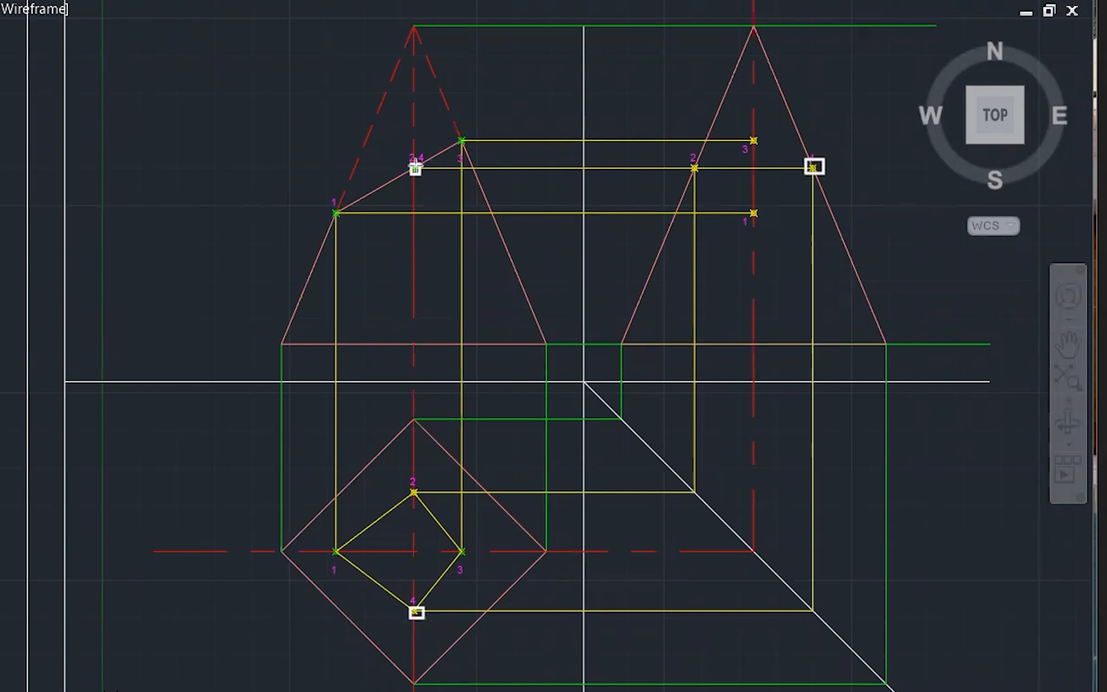
mouse_move(416, 168)
mouse_down()
mouse_move(817, 173)
mouse_move(801, 434)
mouse_up()
drag(805, 477, 812, 613)
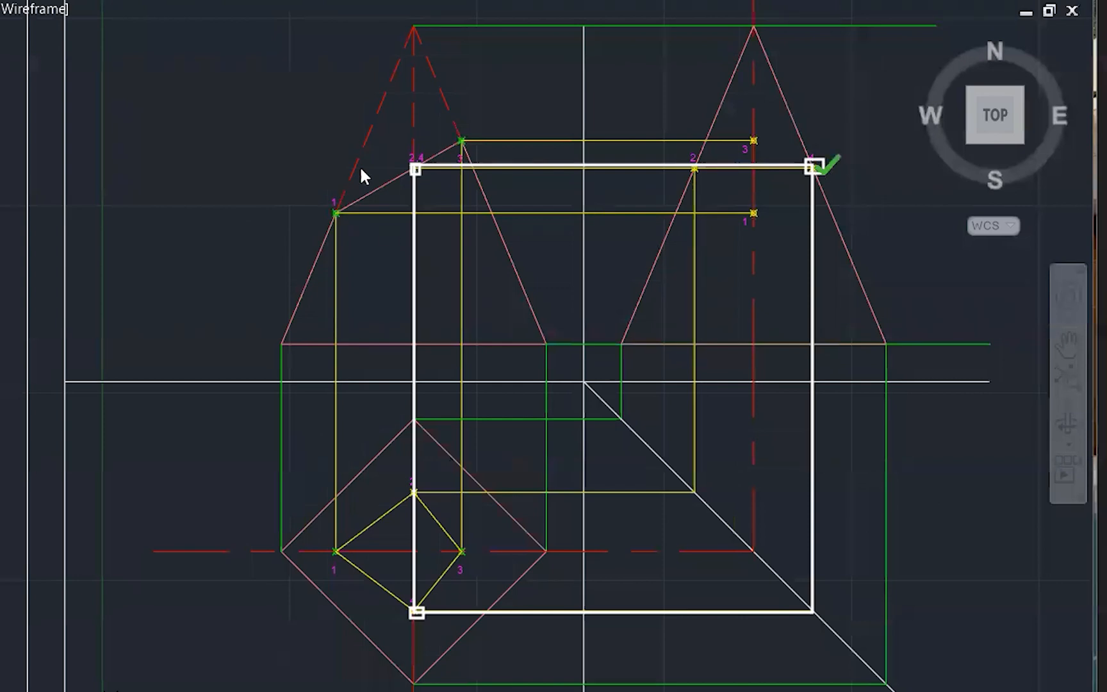
click(420, 620)
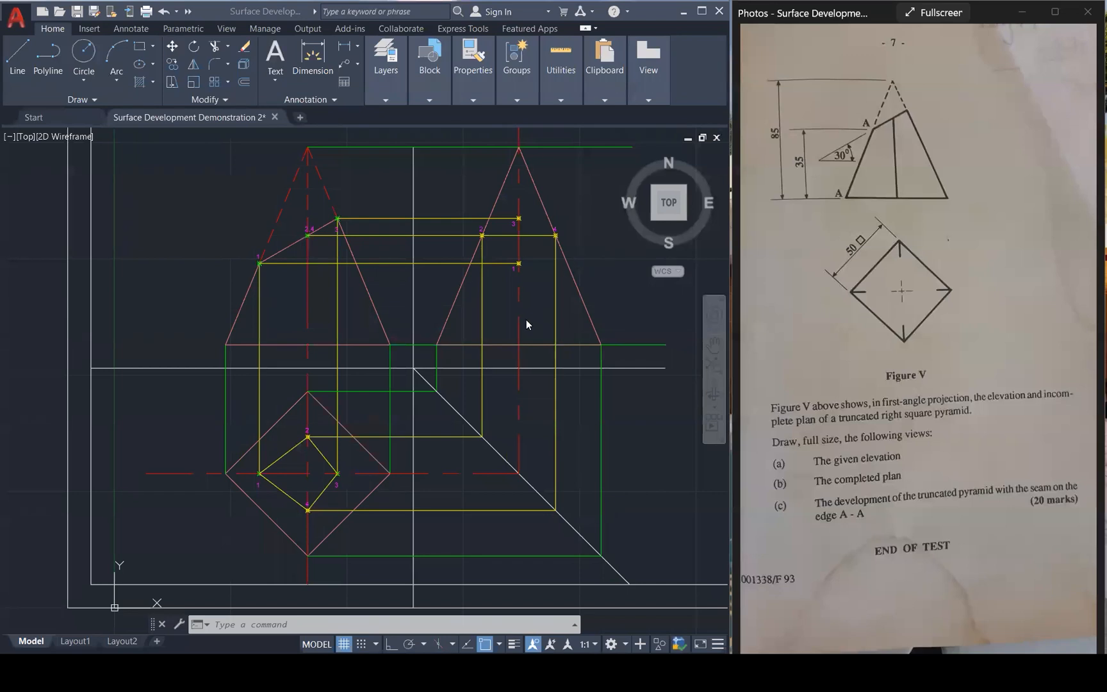
click(565, 221)
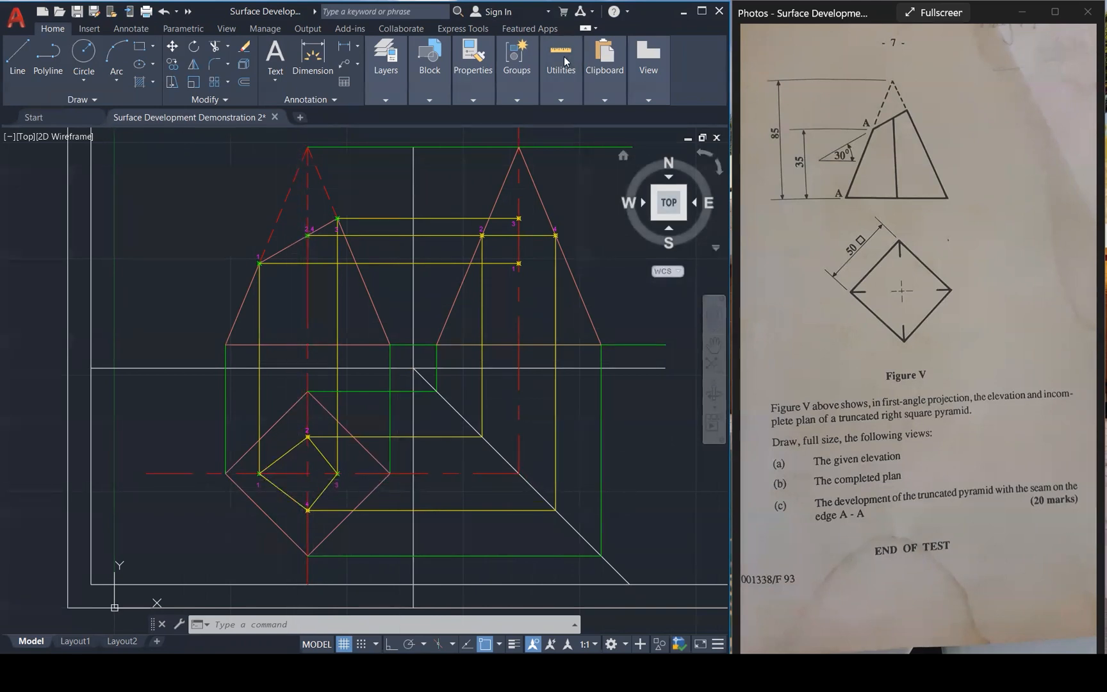
click(814, 486)
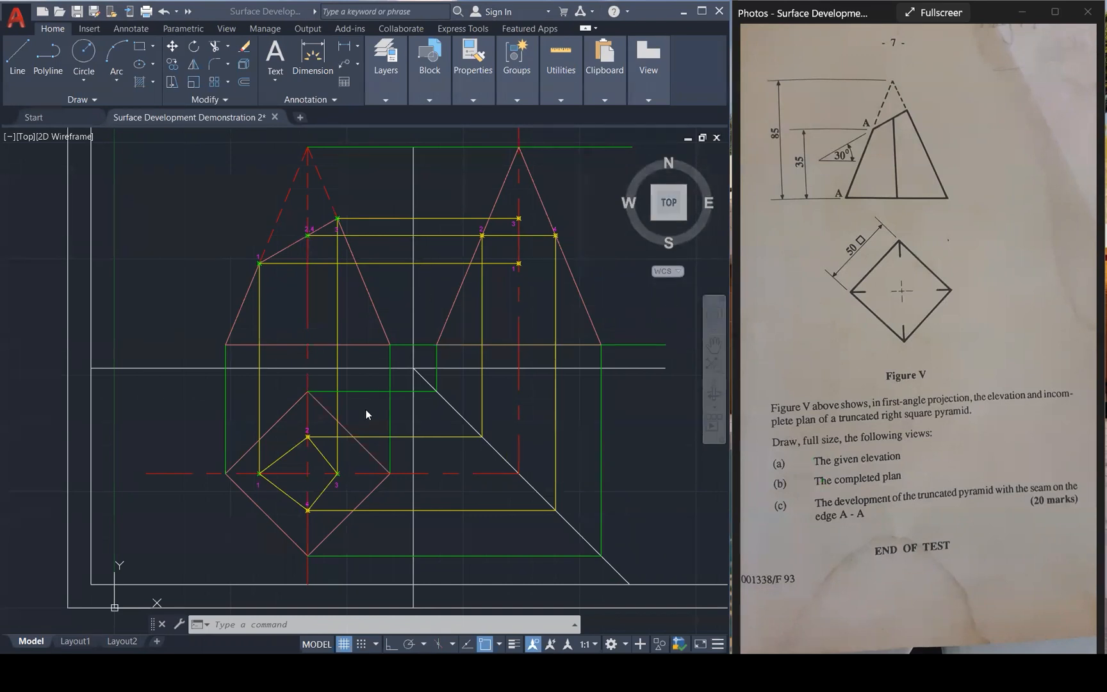
click(516, 383)
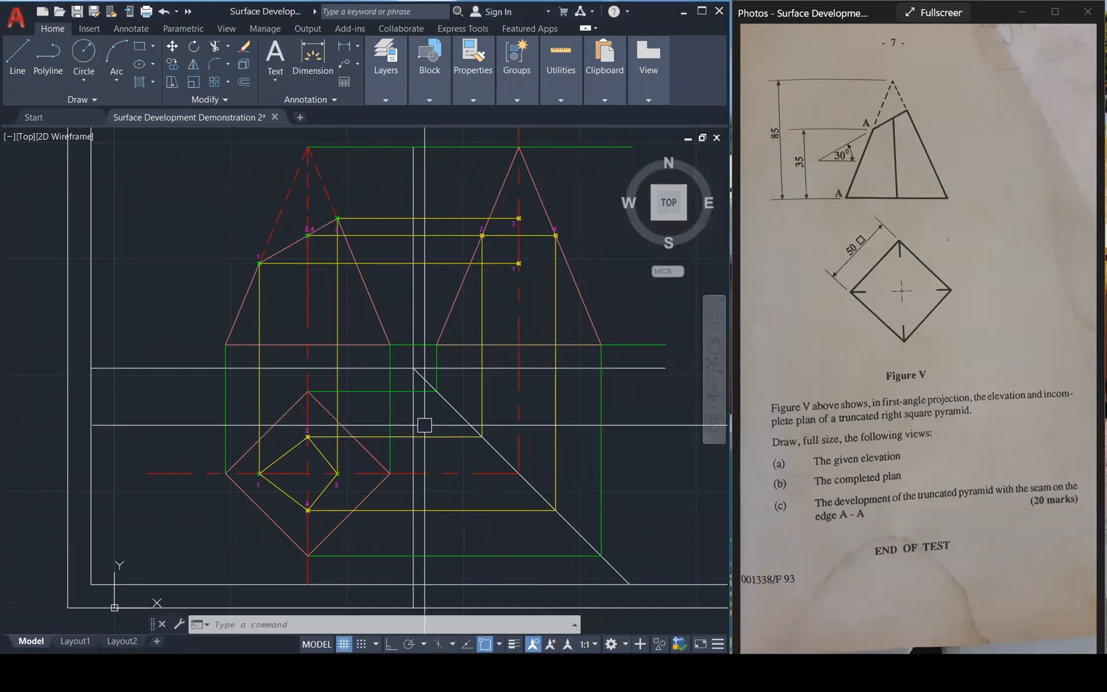
text(h)
key(Return)
click(311, 487)
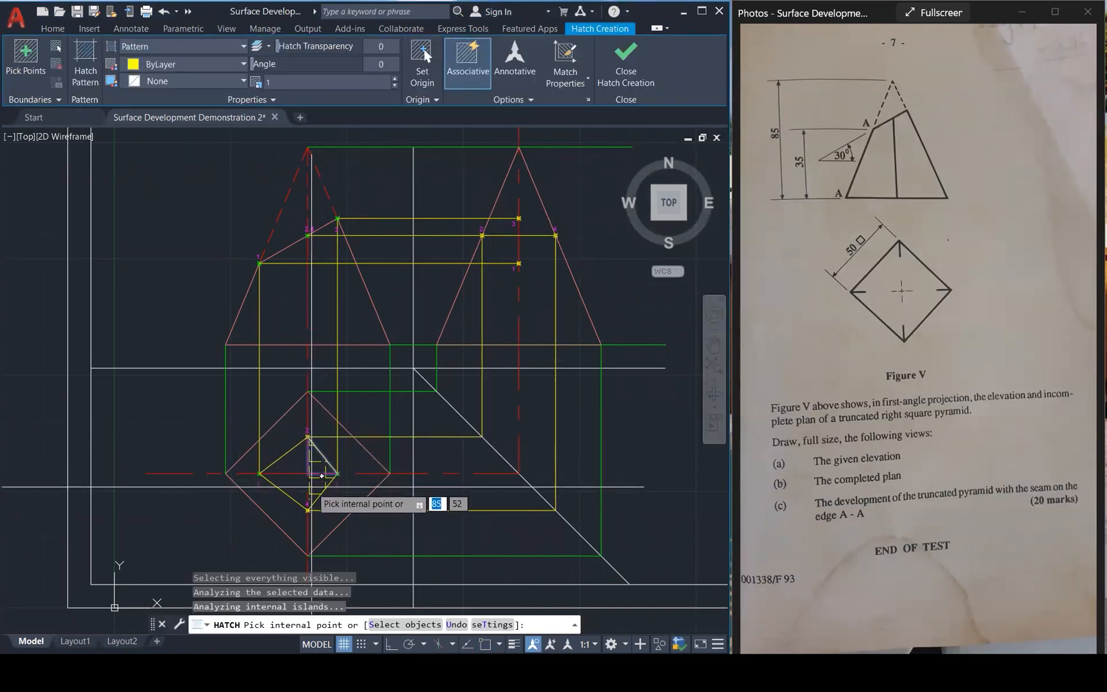
key(Escape)
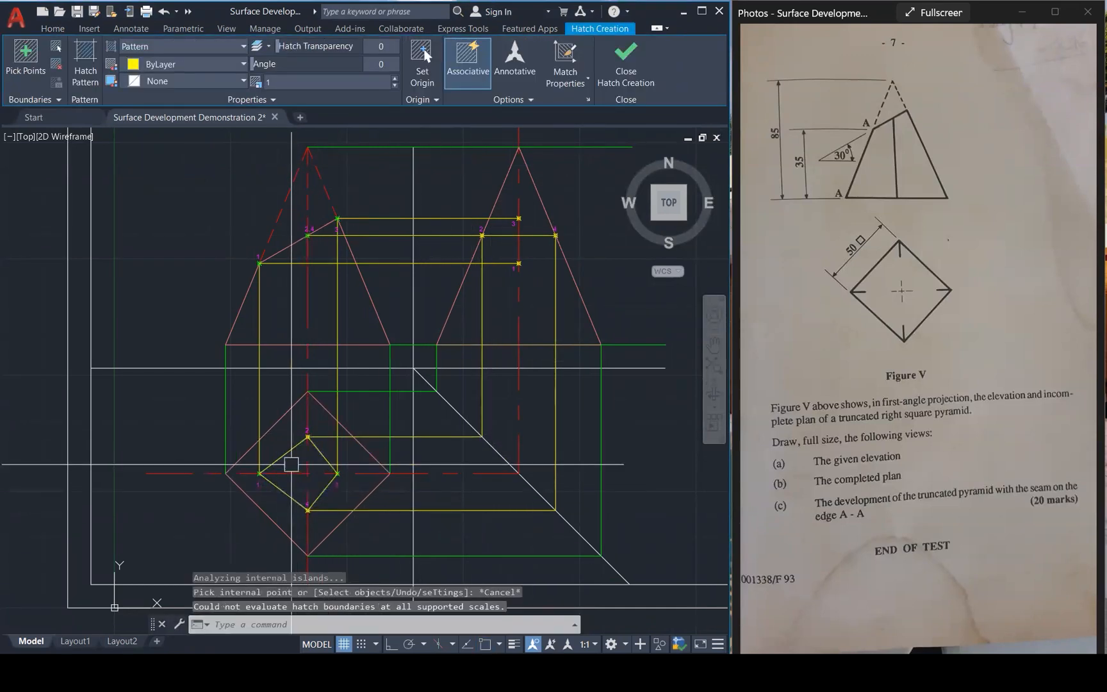
Try to hatch the four triangular regions inside the cut face 1-2-3-4 in the plan.
text(h)
key(Return)
click(296, 467)
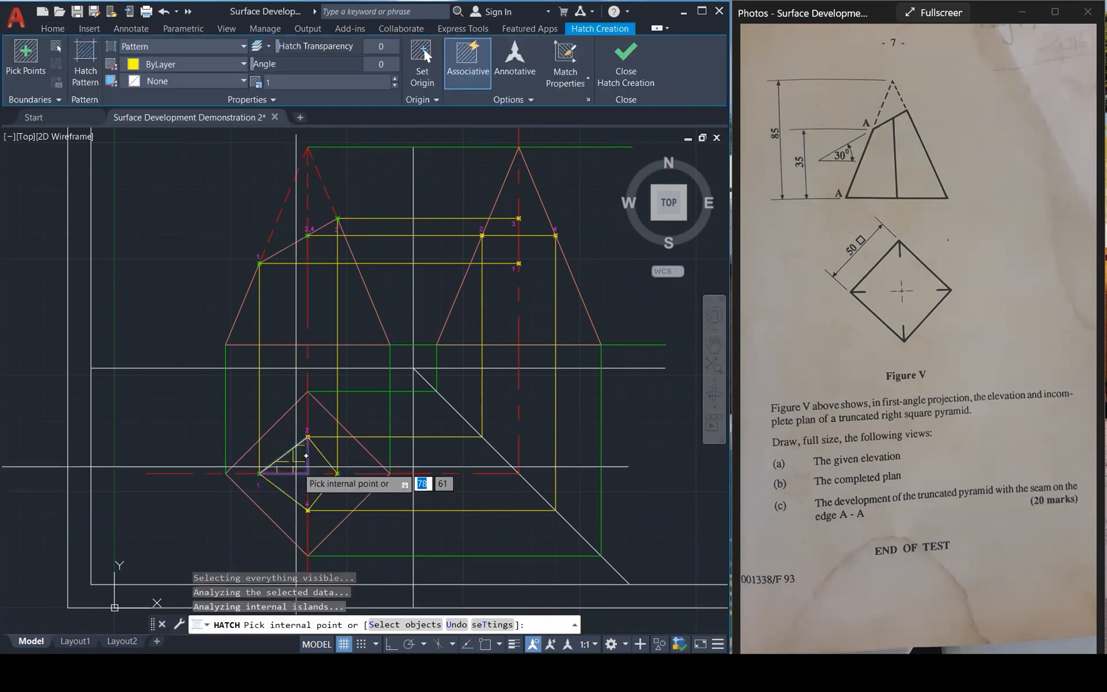
click(317, 464)
click(315, 480)
click(305, 485)
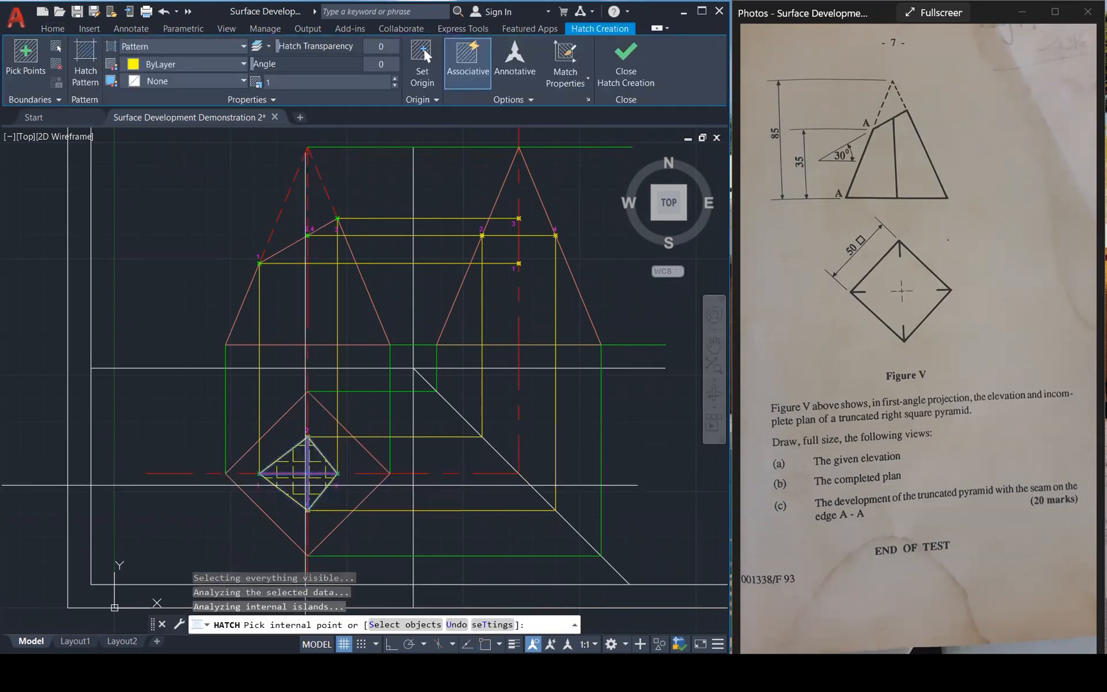
click(637, 70)
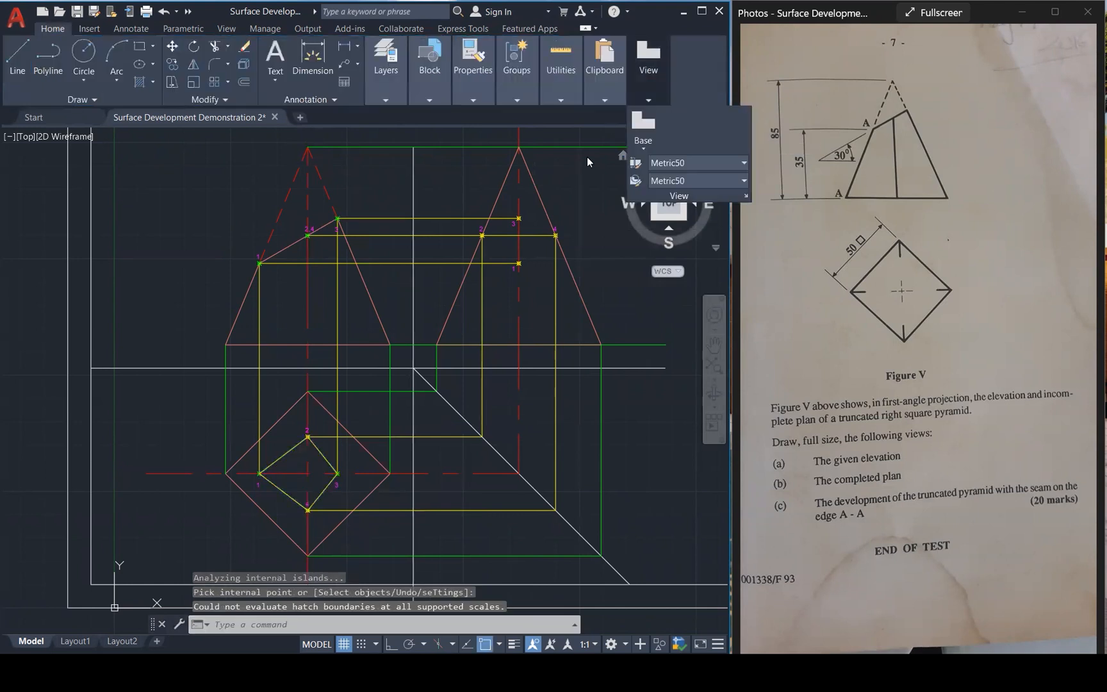
key(Escape)
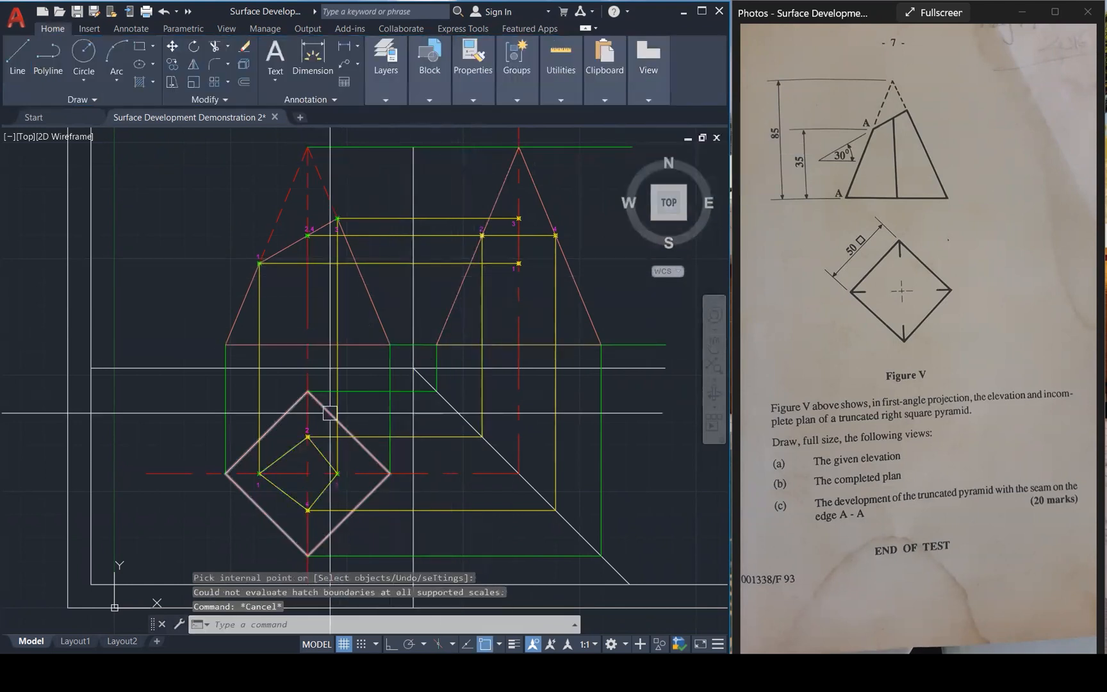
Maximize the drawing program's window to fill the screen.
scroll(333, 415, down, 2)
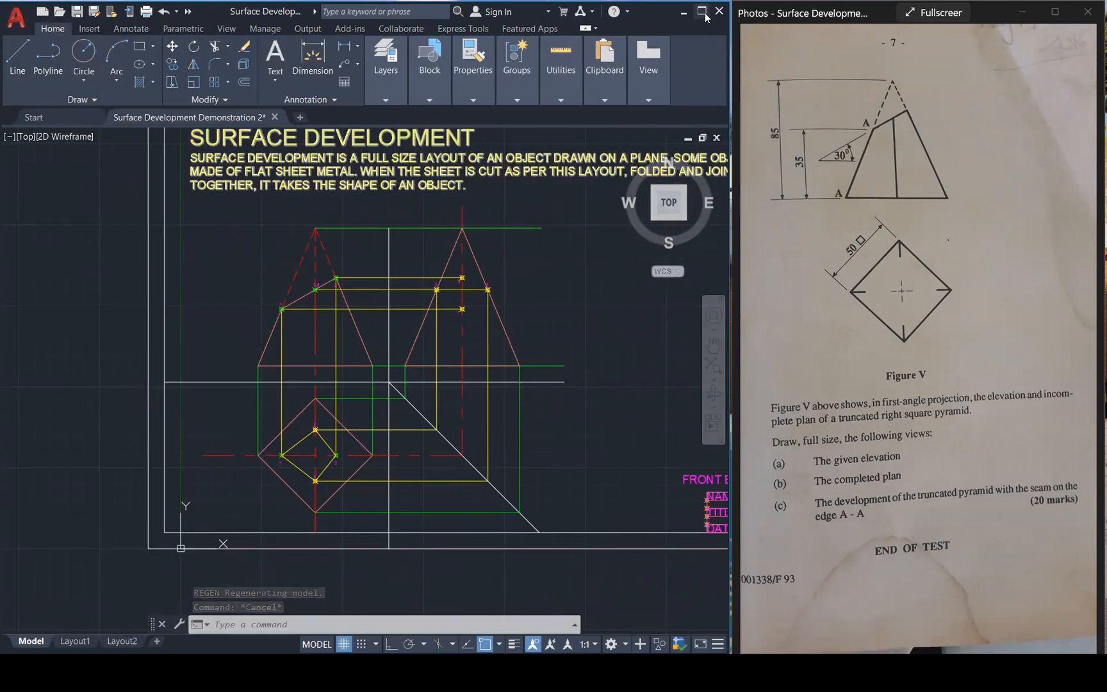
click(702, 12)
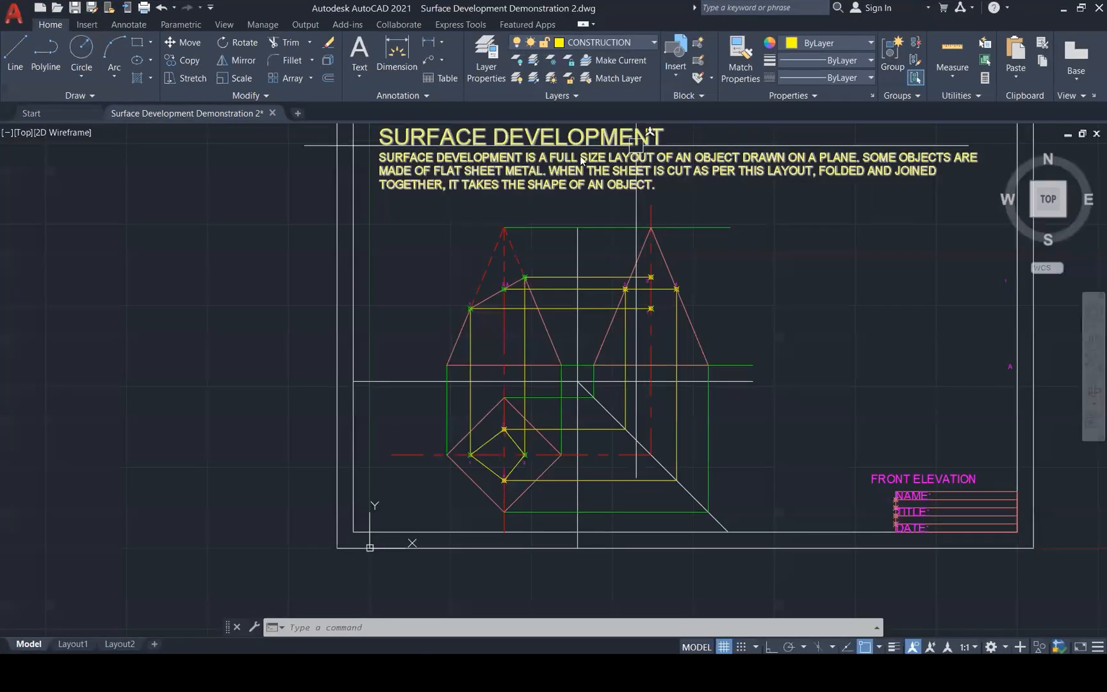
scroll(576, 490, up, 6)
scroll(580, 341, down, 8)
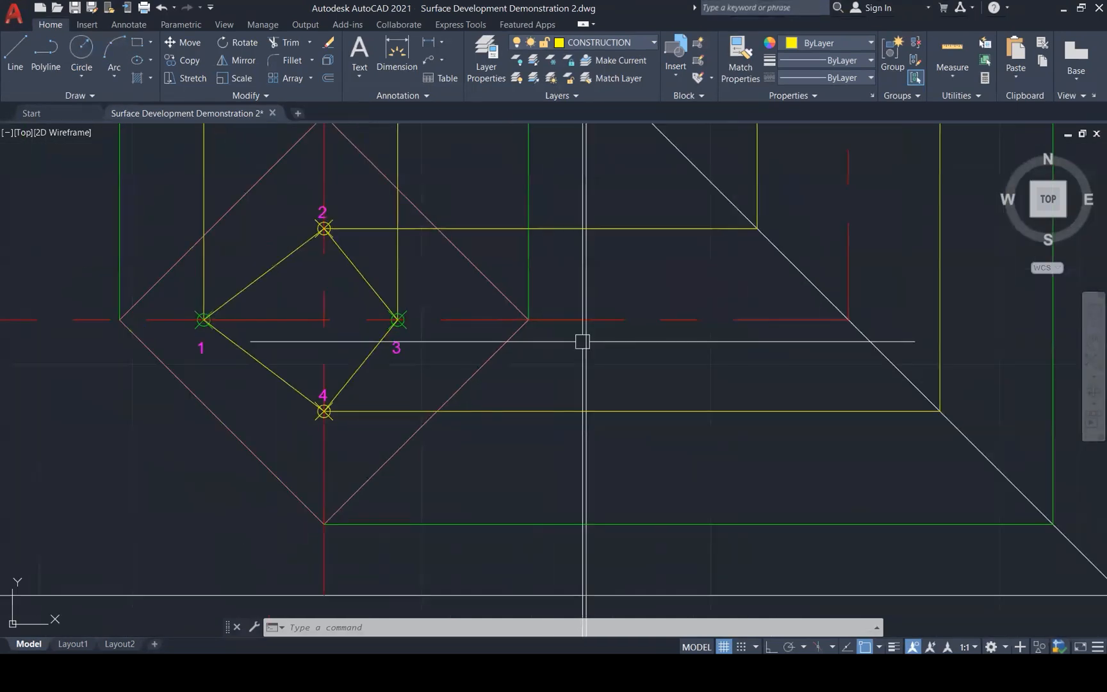
Move the entire drawing sheet horizontally away from its original place, using the bottom border's midpoint as base point and Ortho on.
click(412, 183)
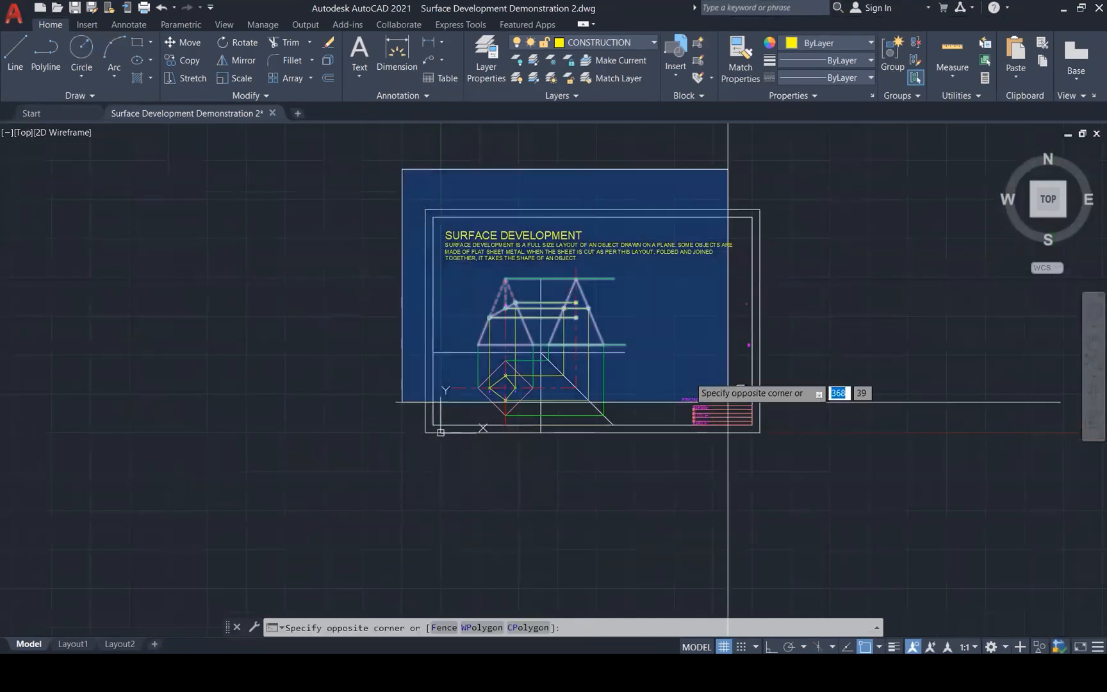
click(788, 446)
text(M)
key(Return)
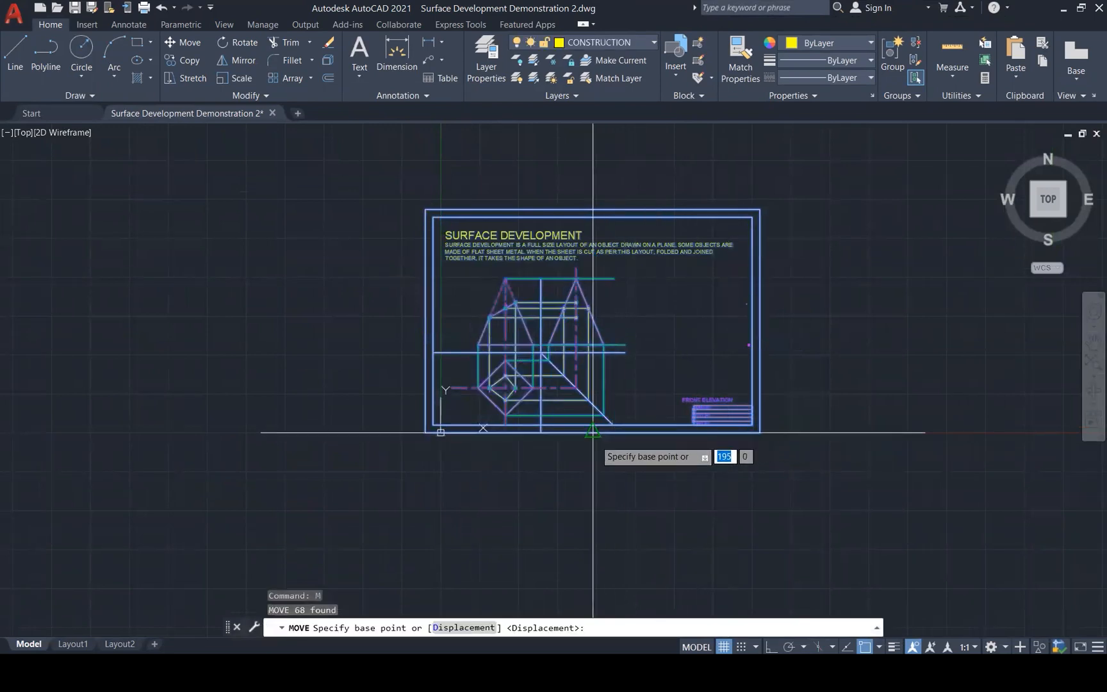
click(592, 431)
scroll(415, 440, down, 3)
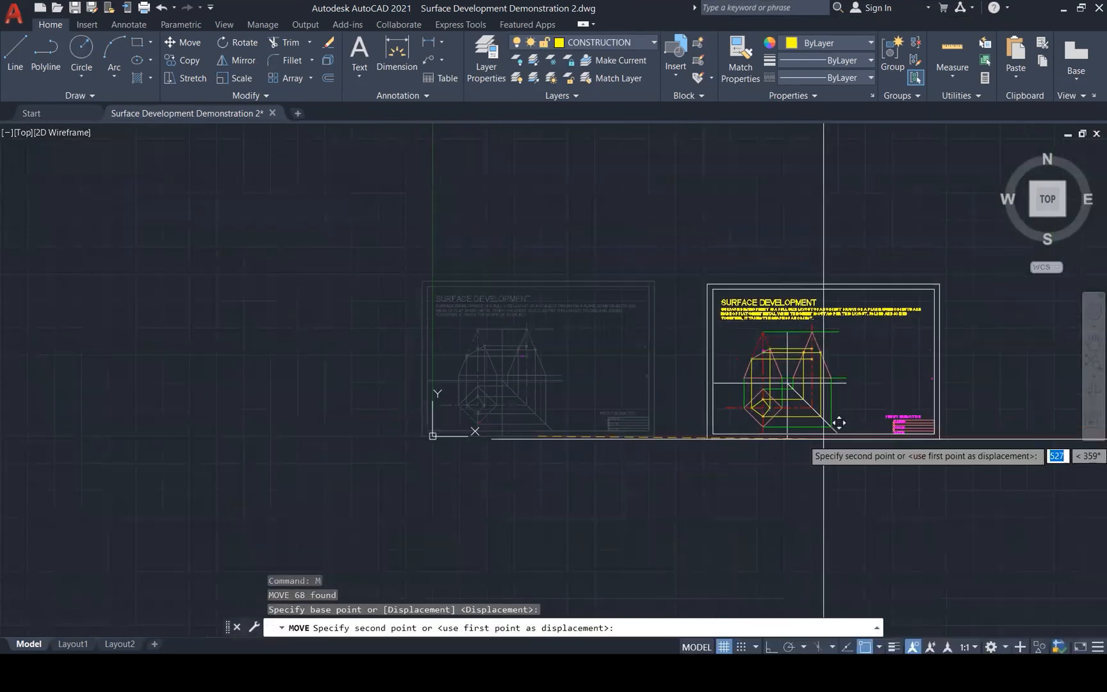
key(F8)
click(819, 439)
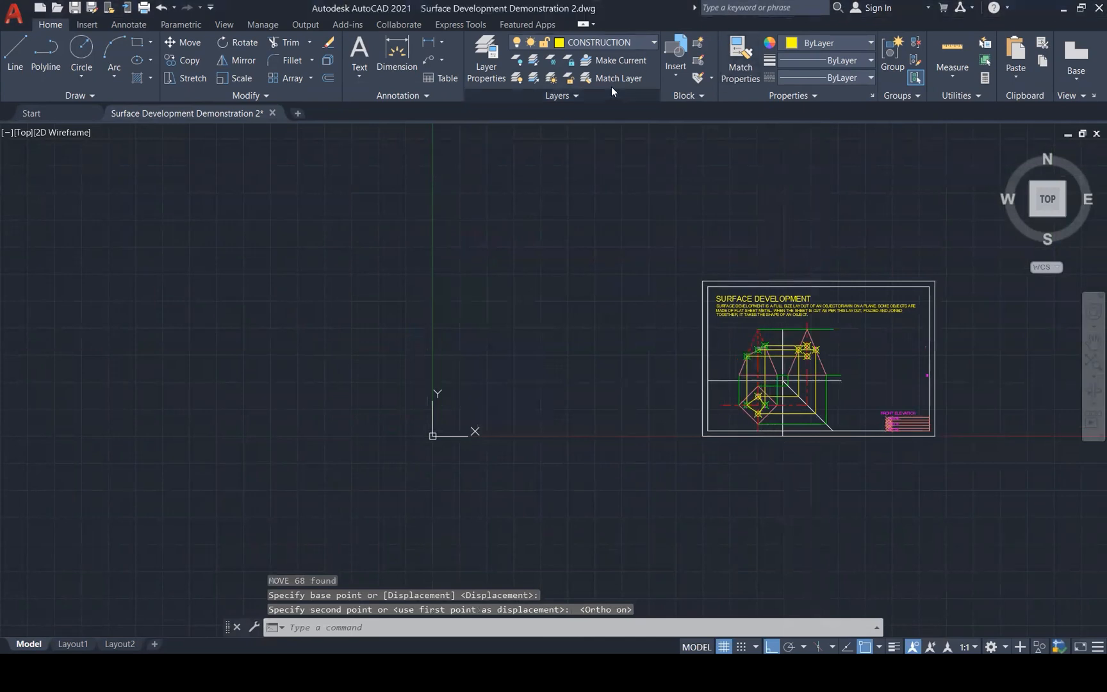
Turn on the HATCH layer and delete all stray hatches left at the sheet's original location.
click(628, 42)
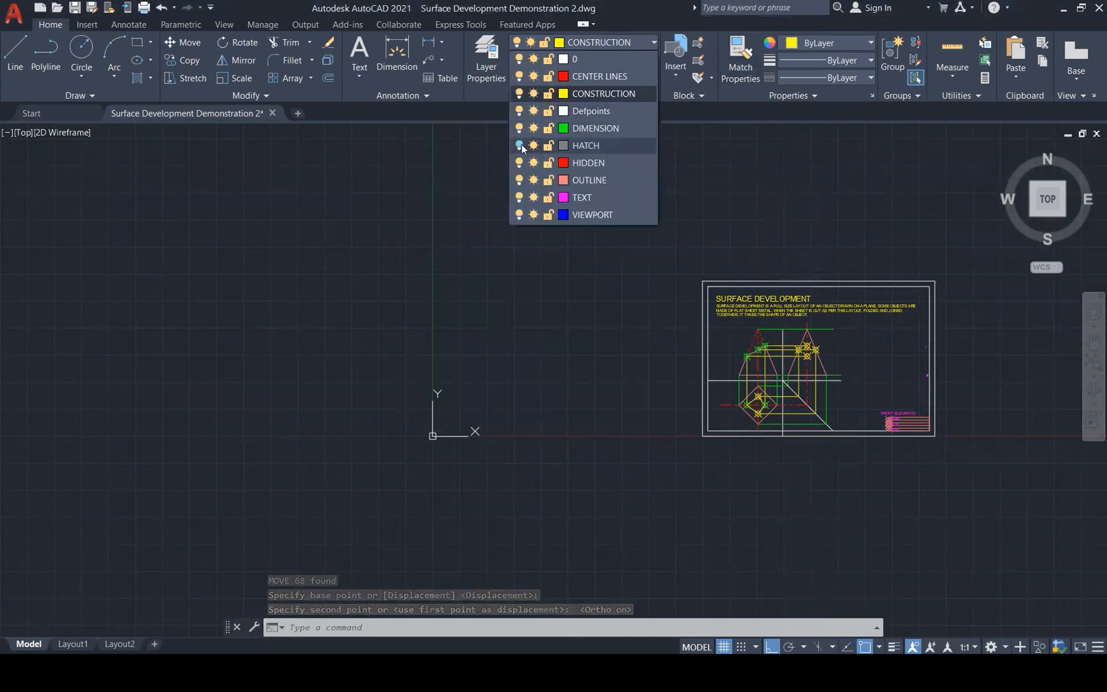
click(522, 147)
click(600, 459)
click(418, 258)
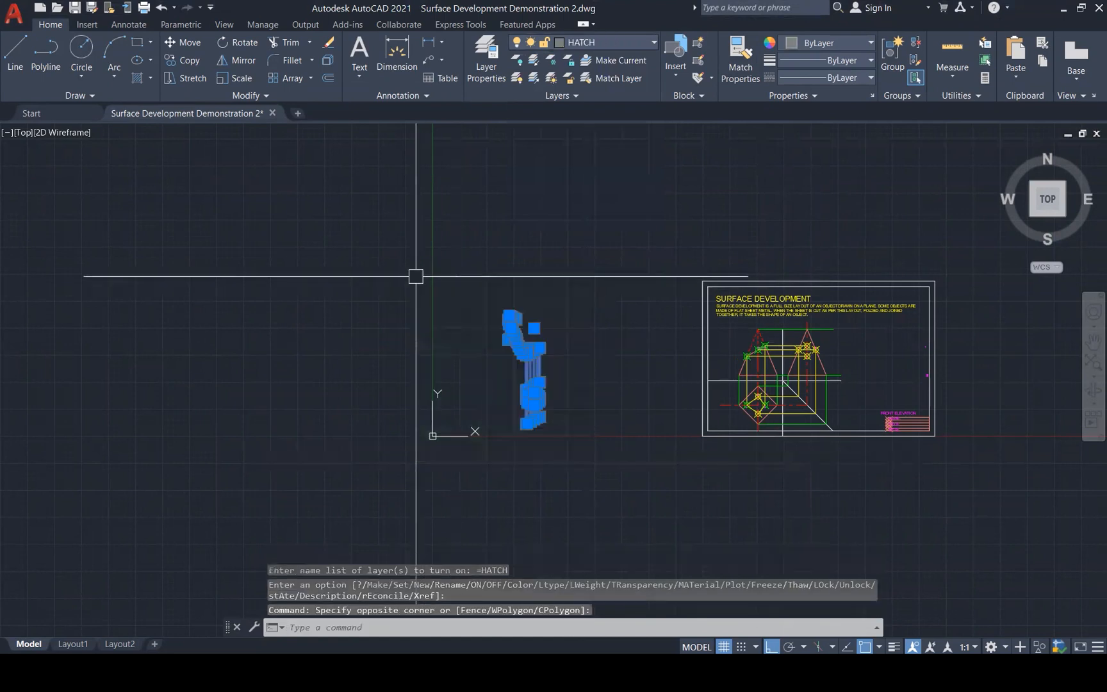
key(Delete)
scroll(869, 349, up, 6)
key(Escape)
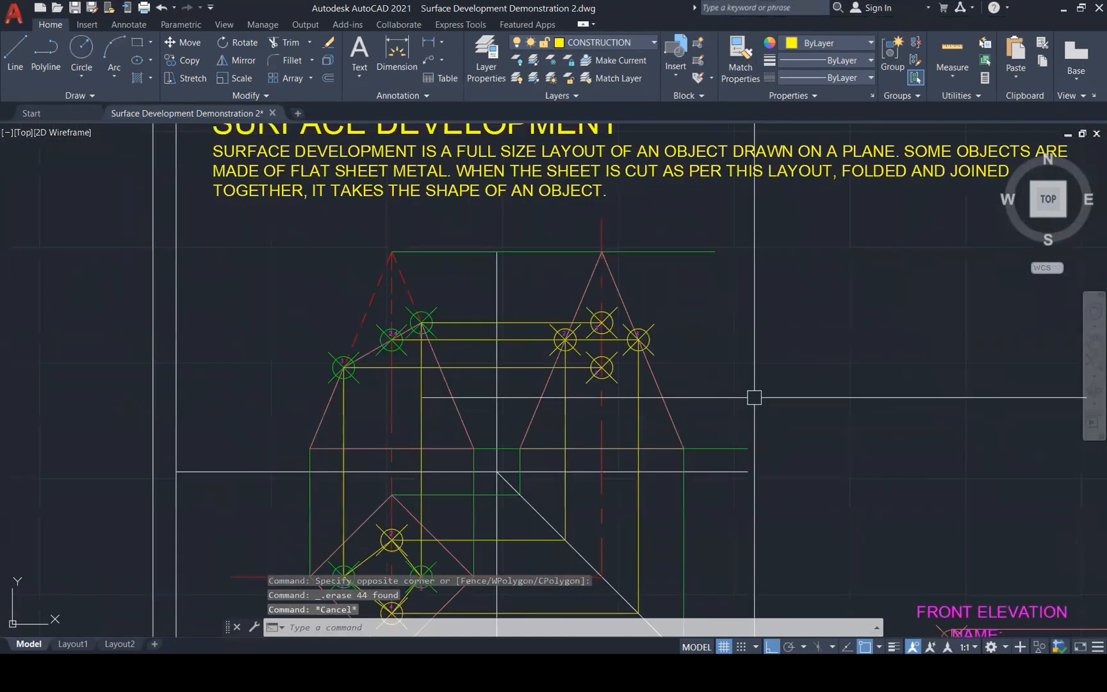
Regenerate the drawing and make HATCH the current layer.
text(RE)
key(Return)
scroll(625, 415, down, 5)
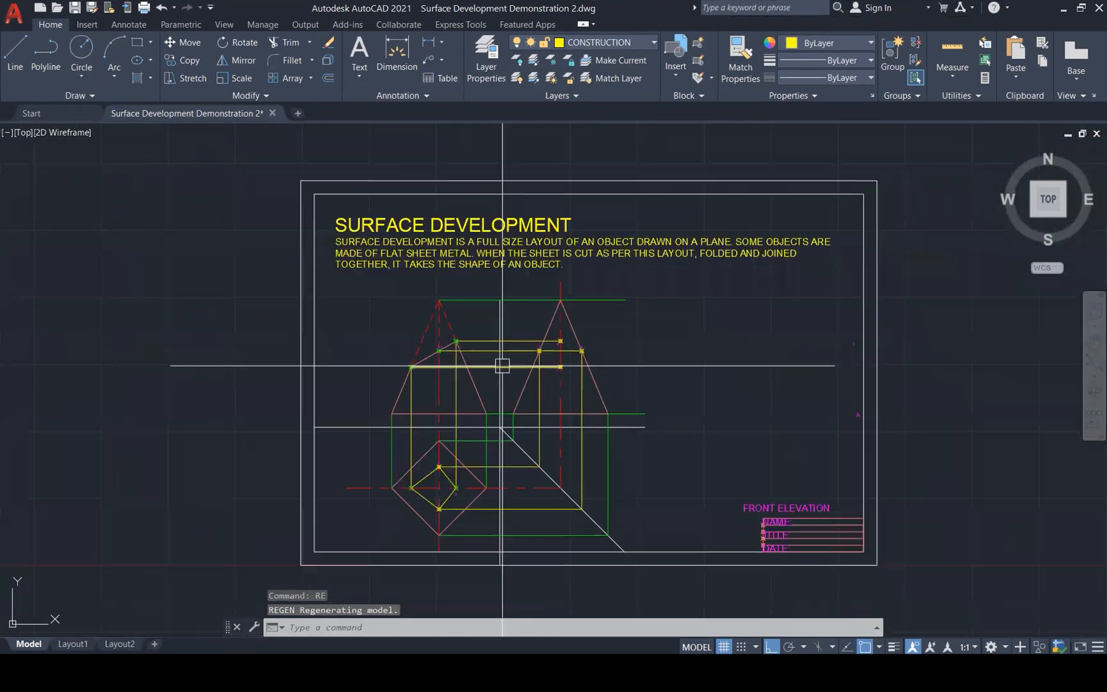
click(594, 41)
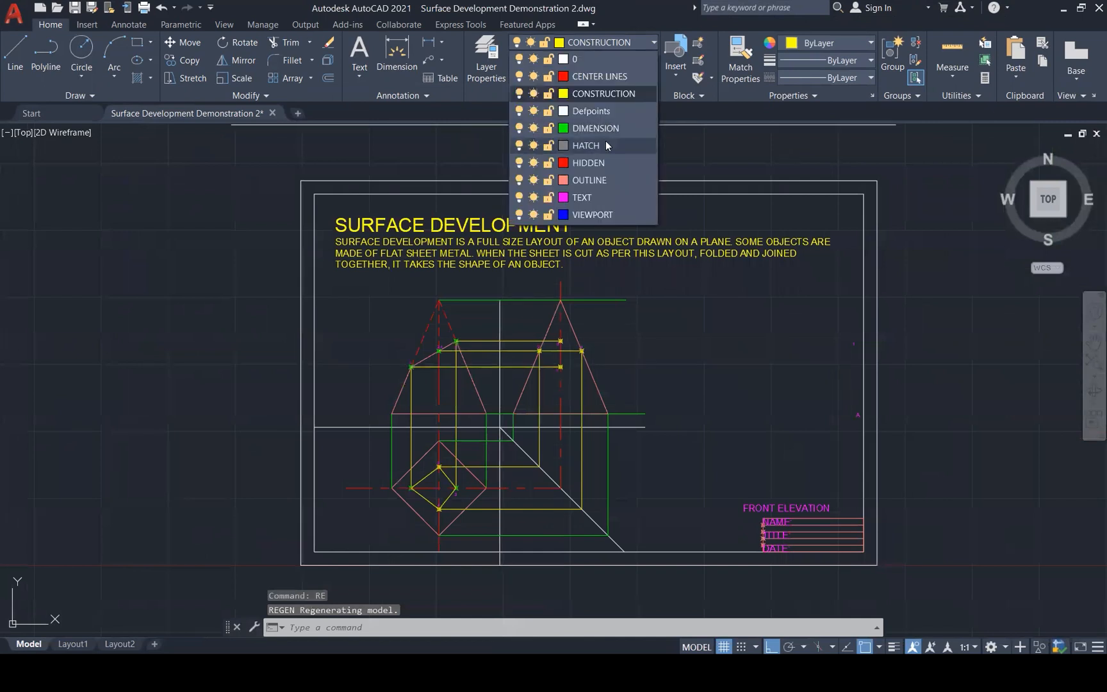
click(605, 140)
Try to hatch the triangular regions of cut face 1-2-3-4 in the plan with the ANGLE pattern.
scroll(485, 479, up, 4)
text(H)
key(Return)
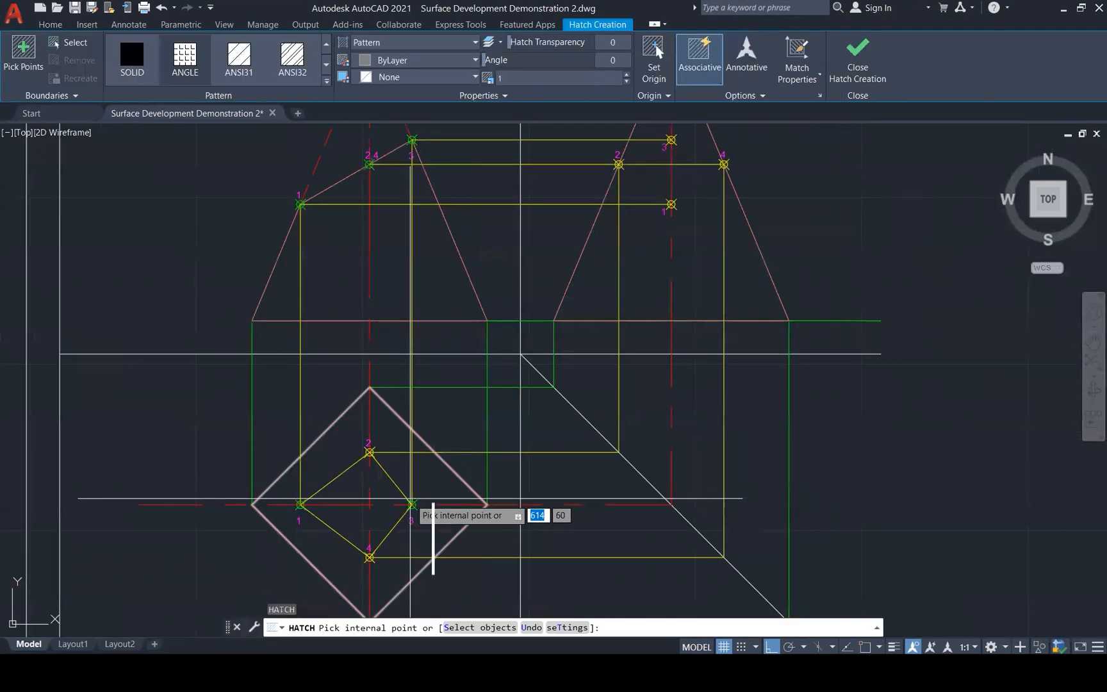
click(390, 499)
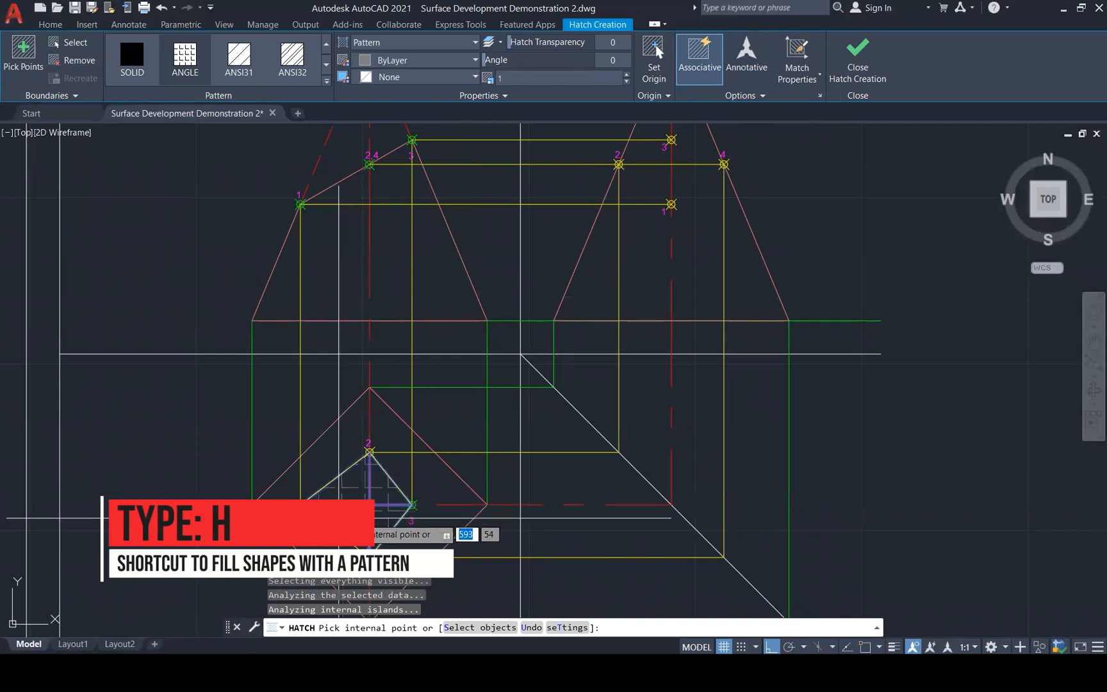
click(873, 49)
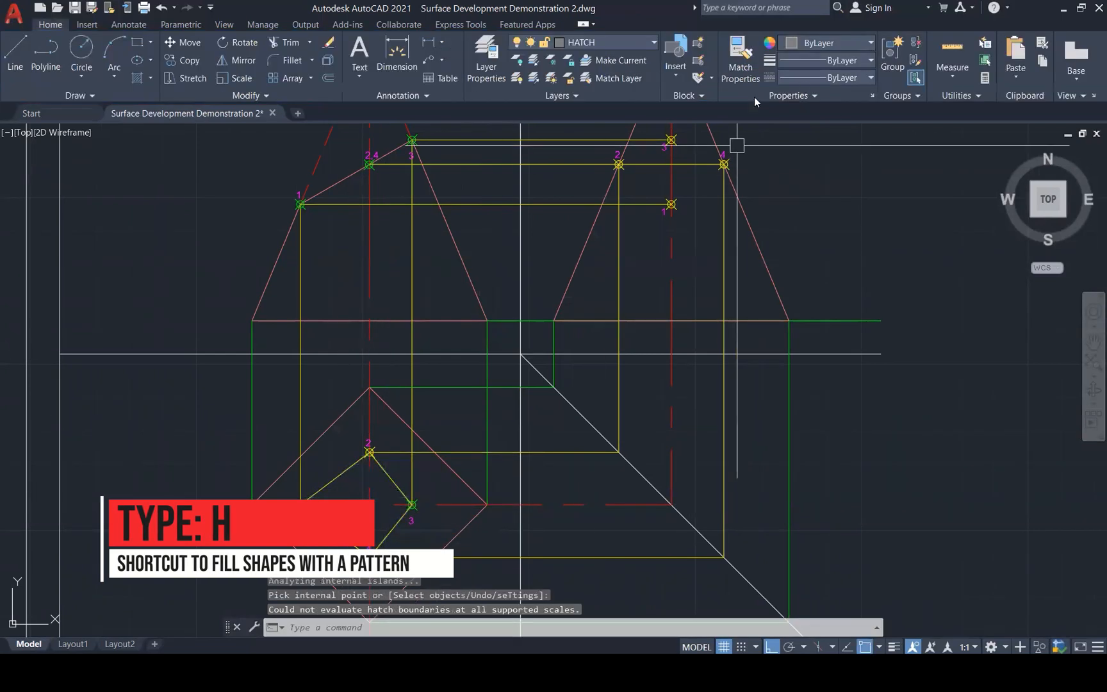
Fill the triangle between points 2, 3 and the plan's centre with a SOLID hatch.
text(H)
key(Return)
click(388, 493)
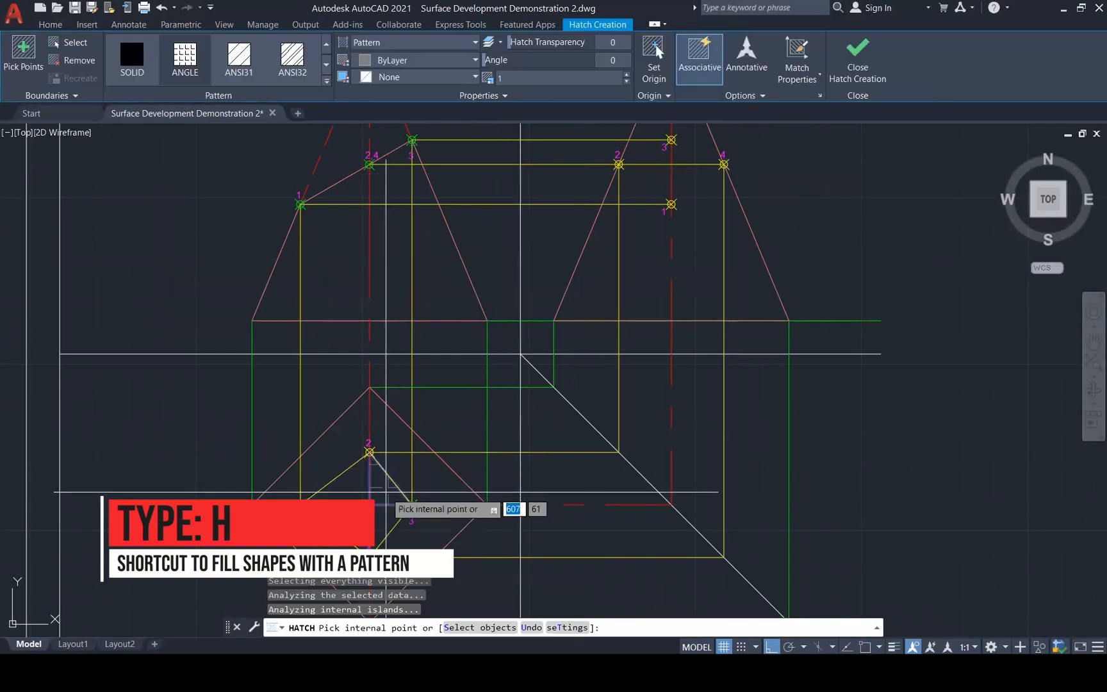
click(133, 59)
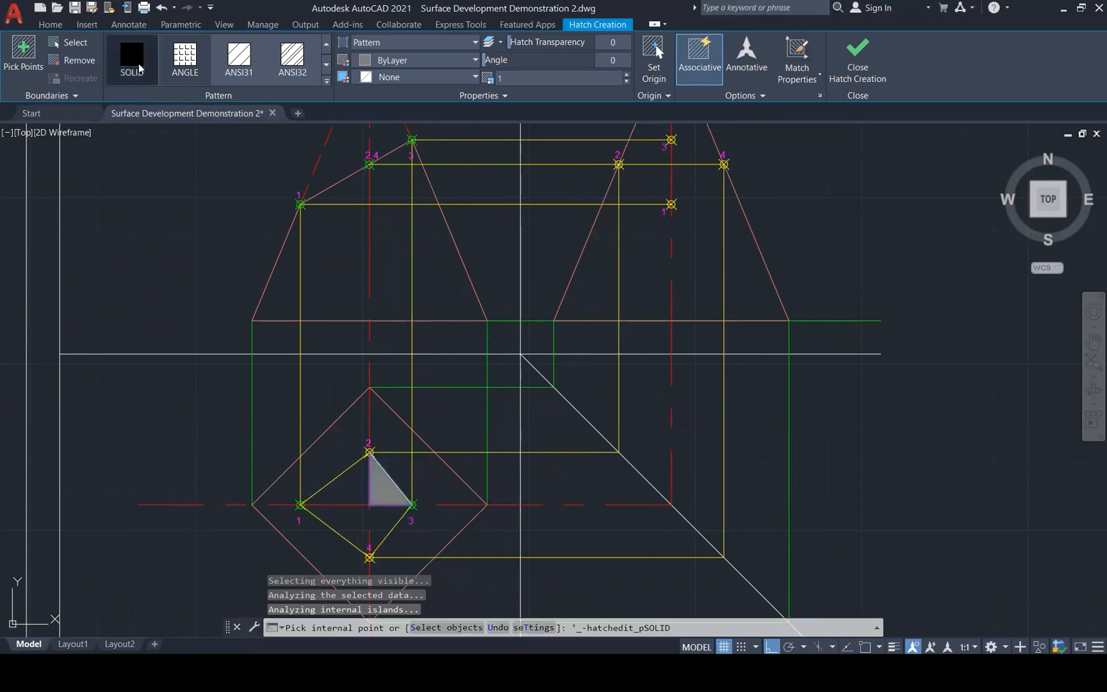
click(860, 53)
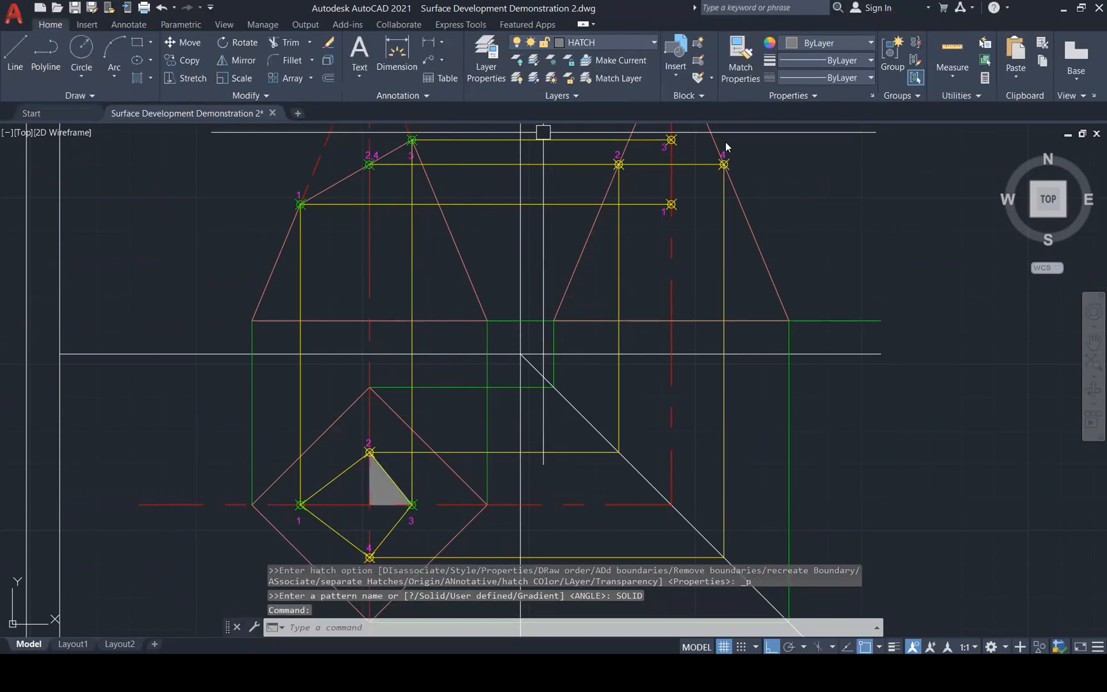
Try to fill both triangles next to point 1 with a single solid hatch.
key(Return)
click(332, 493)
click(335, 525)
key(Return)
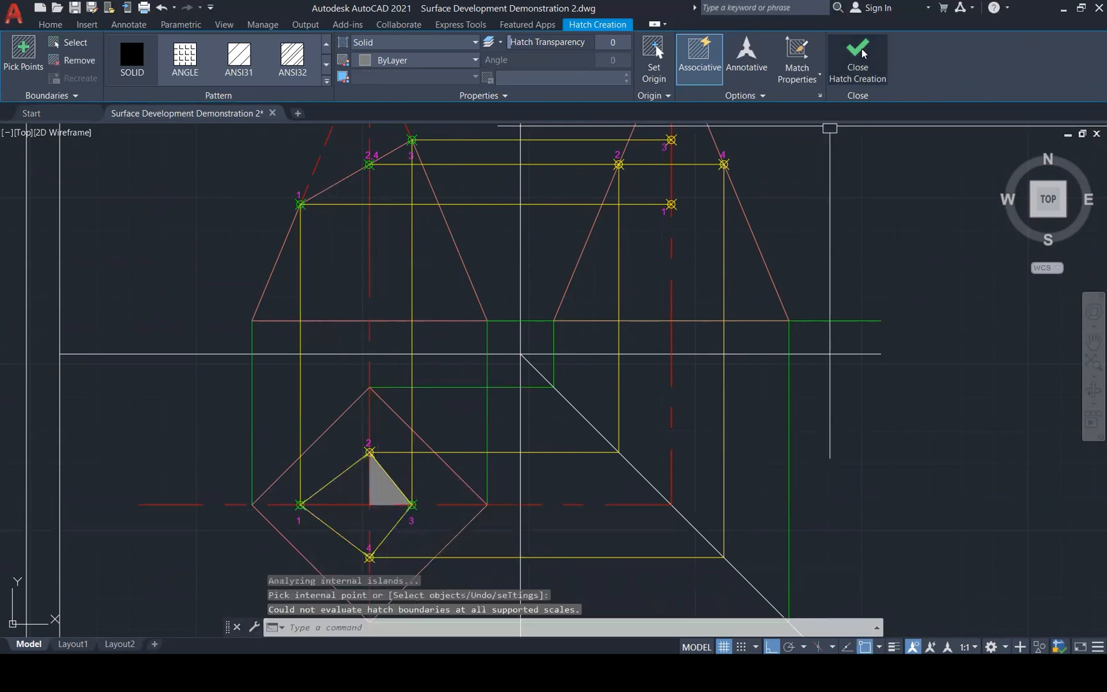
Fill the three remaining triangles of cut face 1-2-3-4 with separate solid hatches.
key(Return)
click(353, 493)
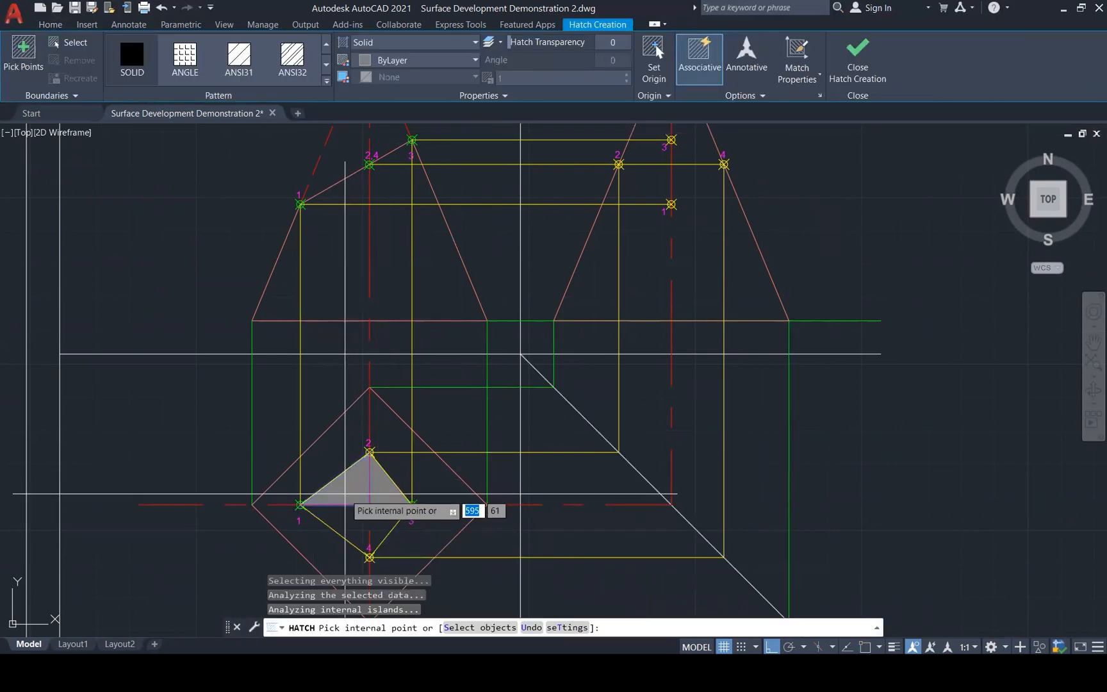
key(Return)
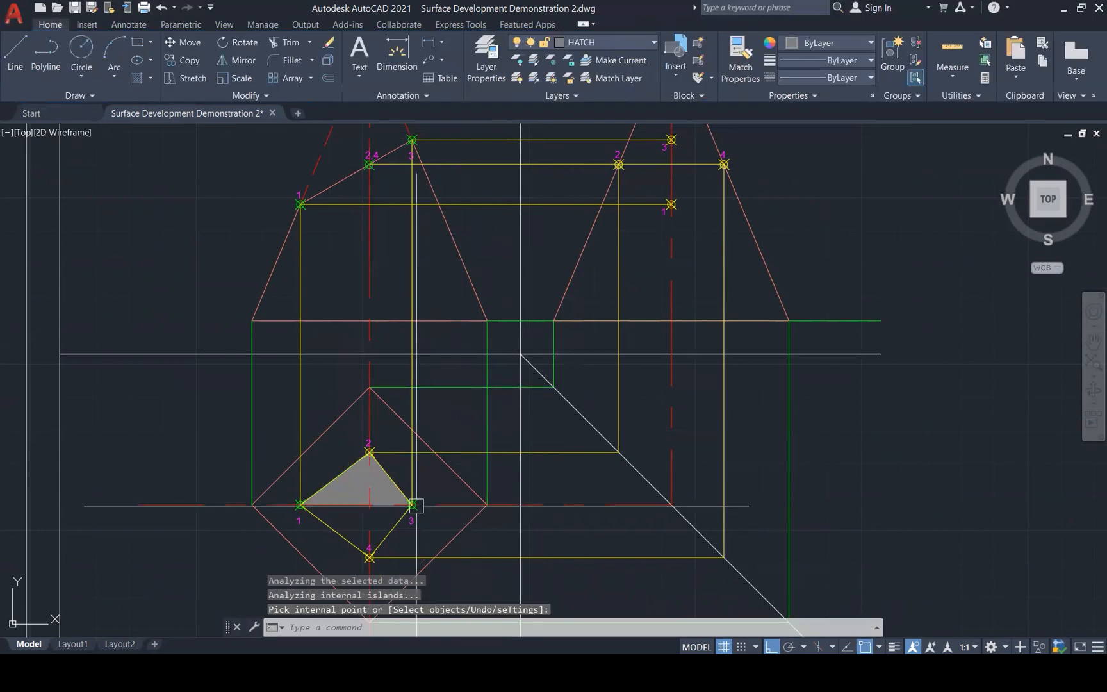
key(Return)
click(358, 520)
key(Return)
key(Return)
click(387, 522)
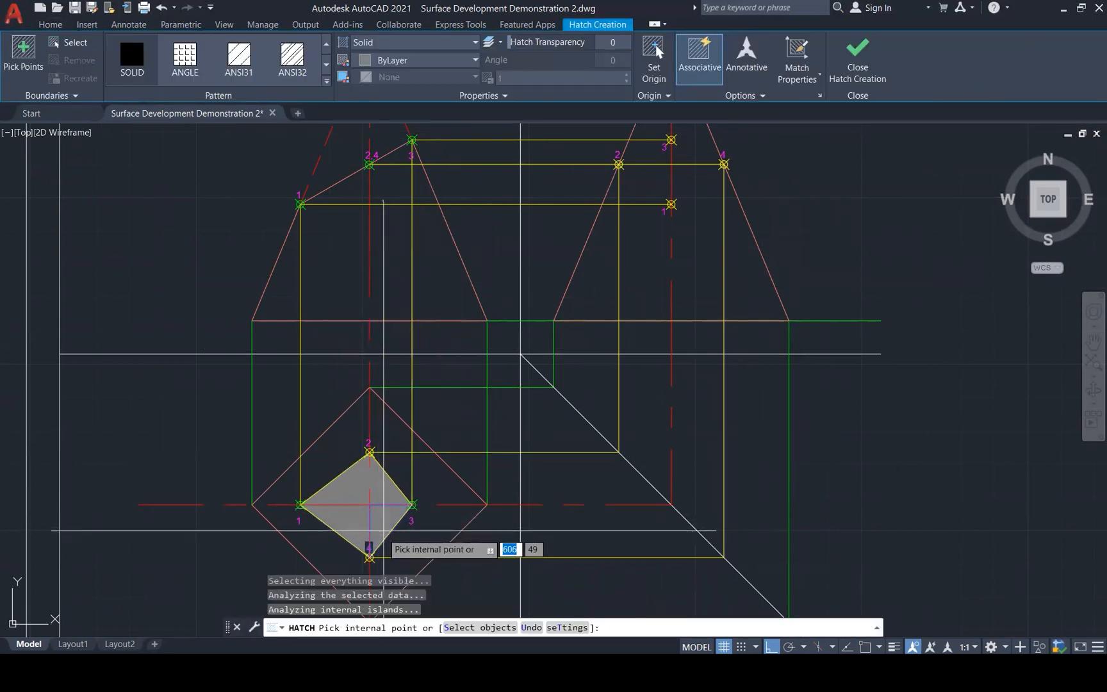
click(856, 64)
key(Escape)
key(Escape)
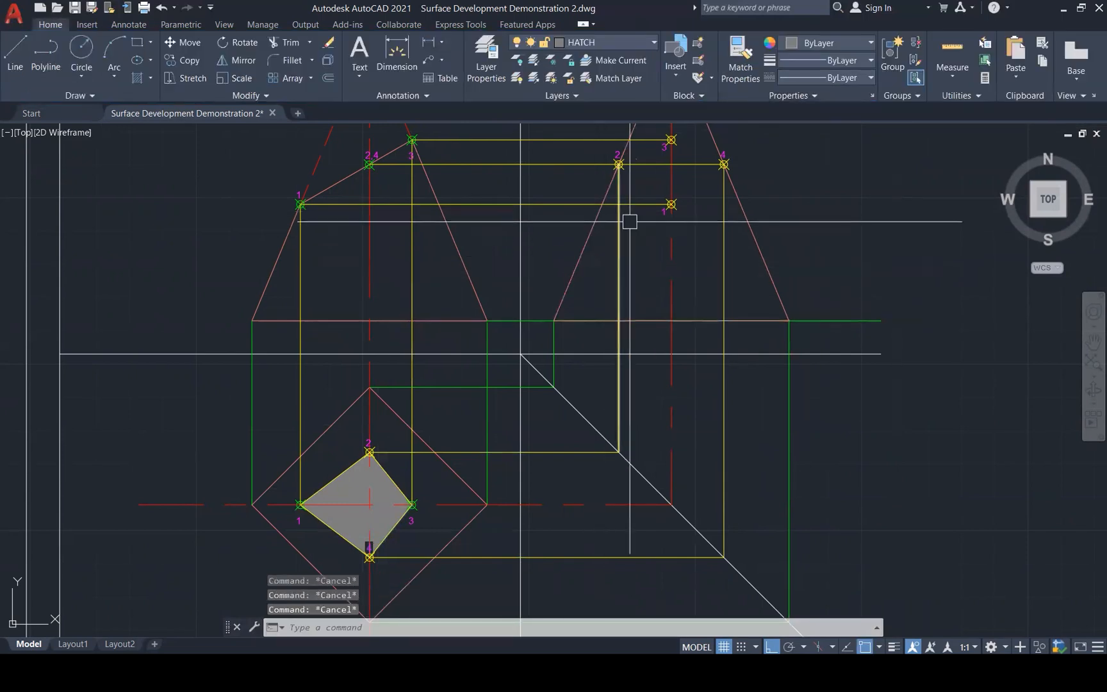
Change all four cut-face hatches in the plan to the USER pattern.
click(388, 486)
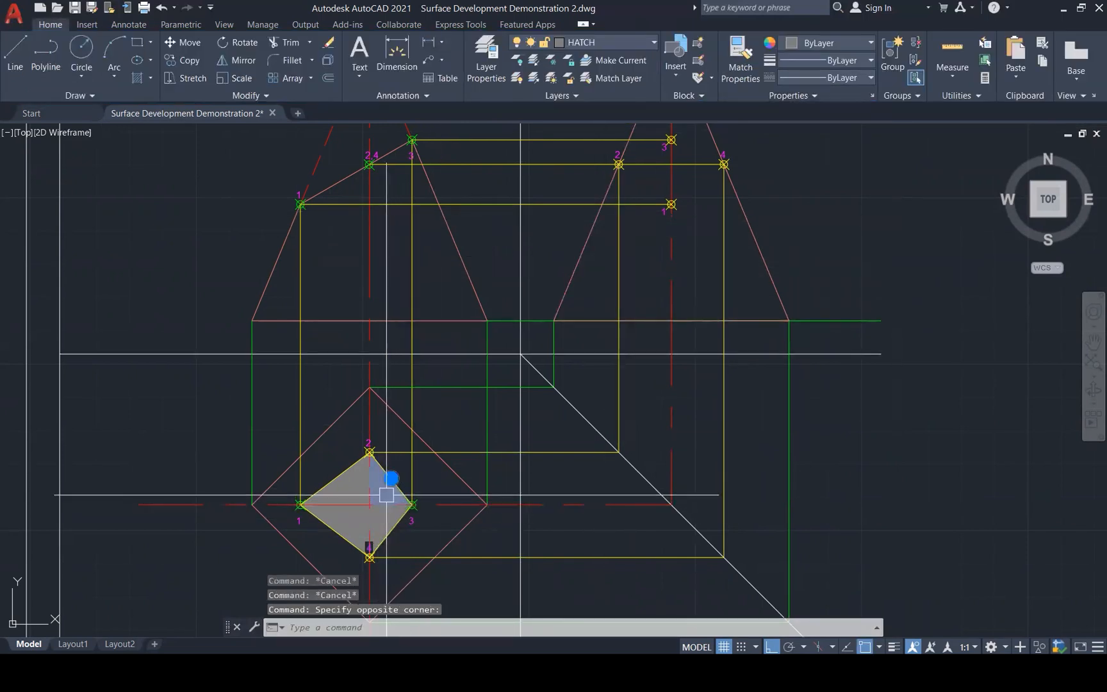
click(349, 493)
click(354, 522)
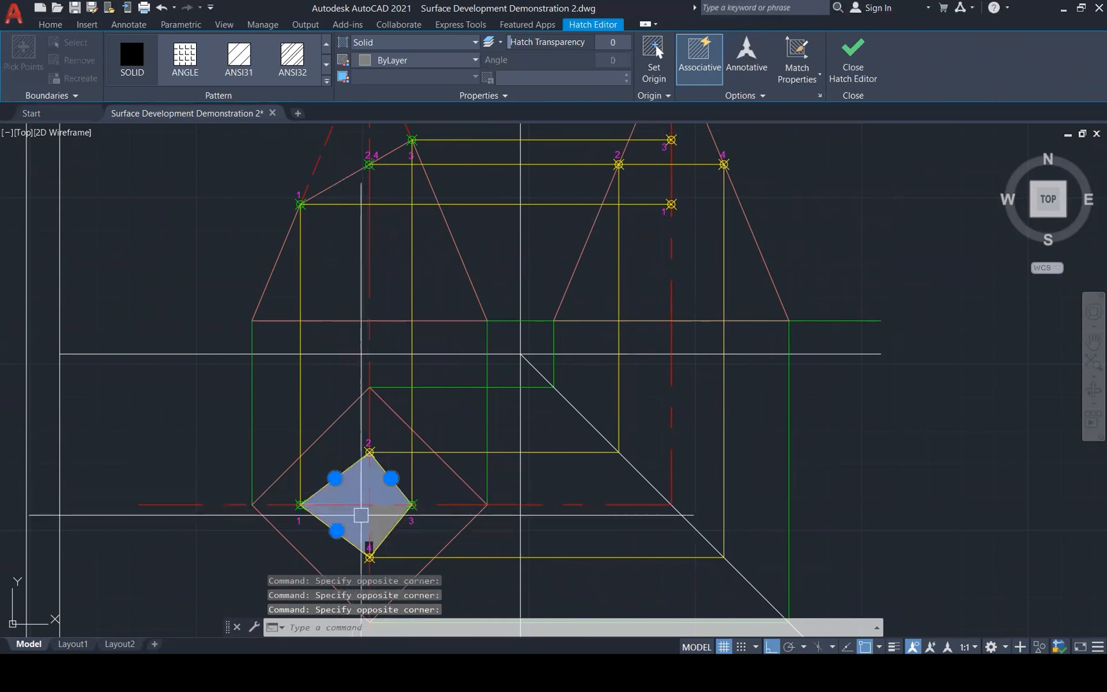
click(386, 520)
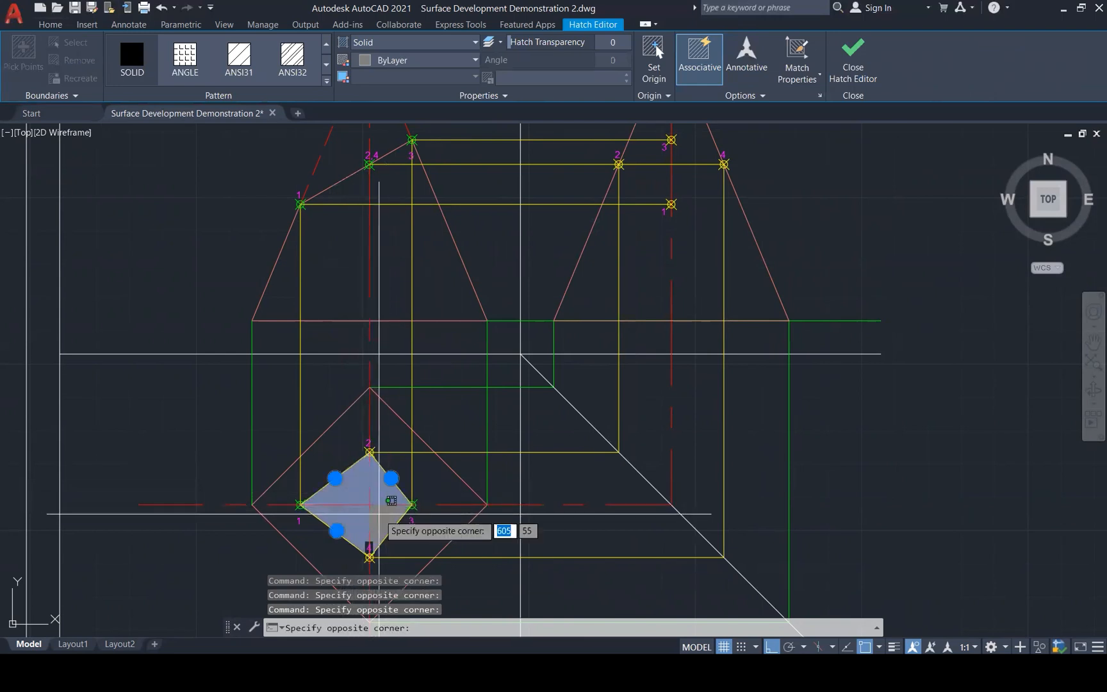
click(326, 81)
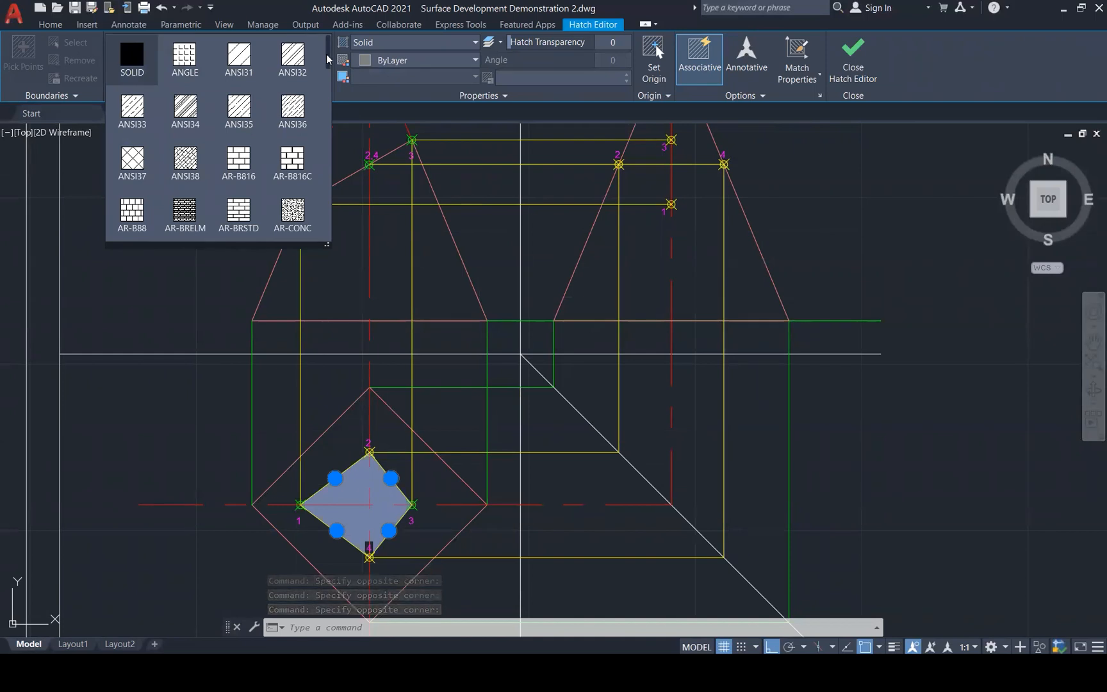
scroll(326, 128, down, 2)
scroll(317, 217, down, 8)
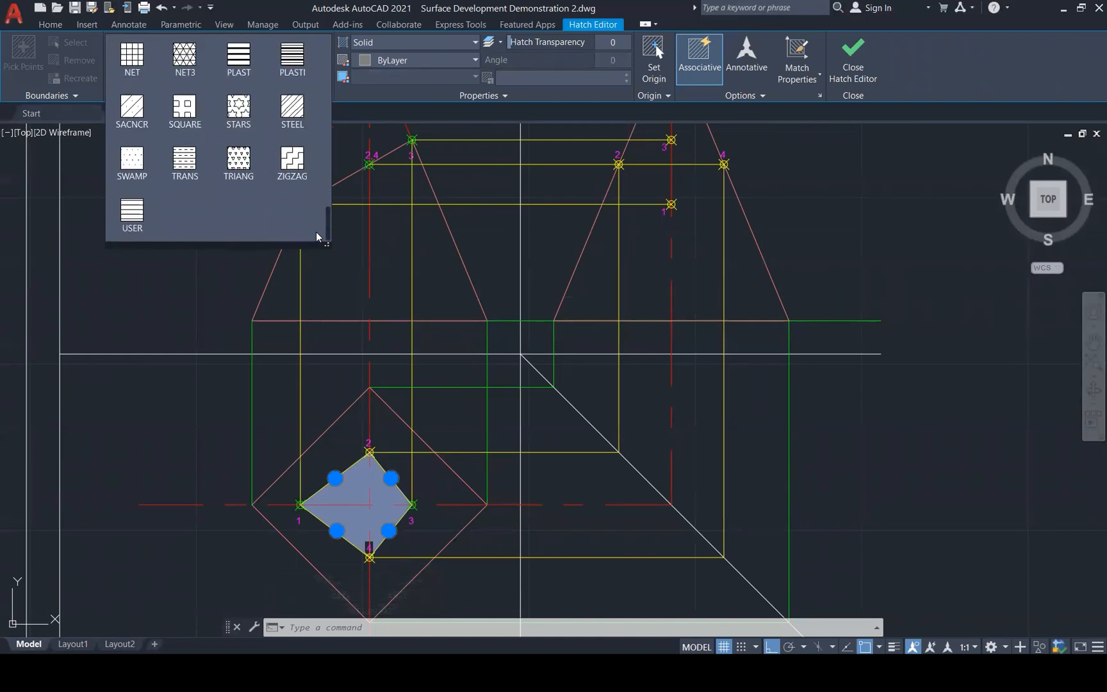
click(143, 219)
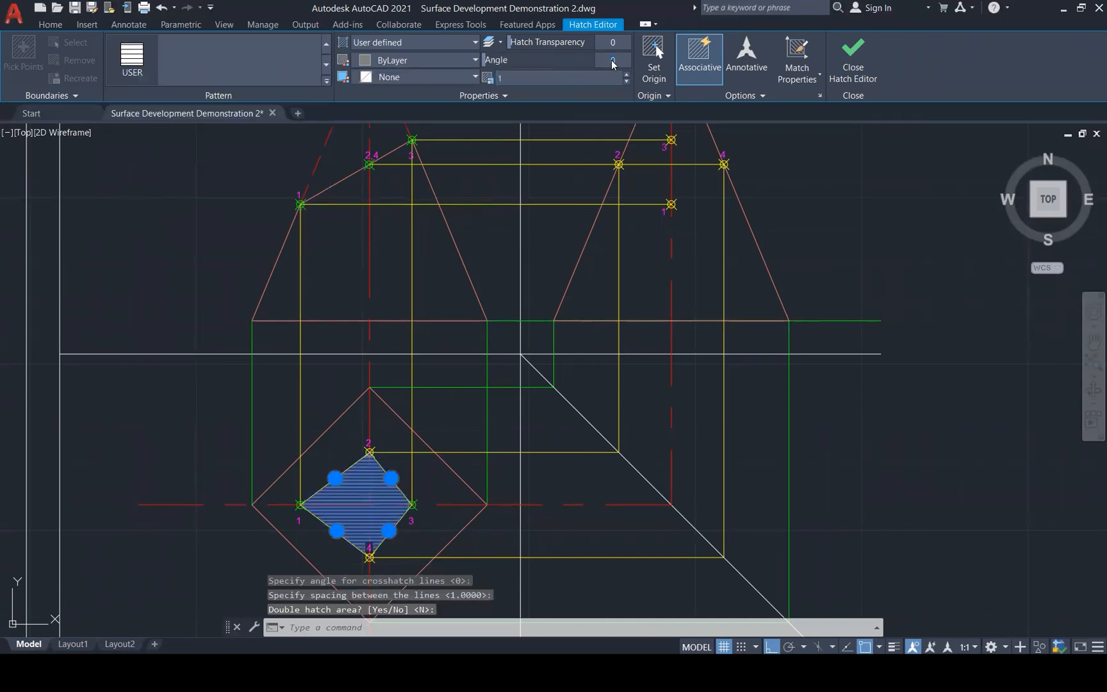
Set the angle of the four cut-face hatches to 45.
key(Return)
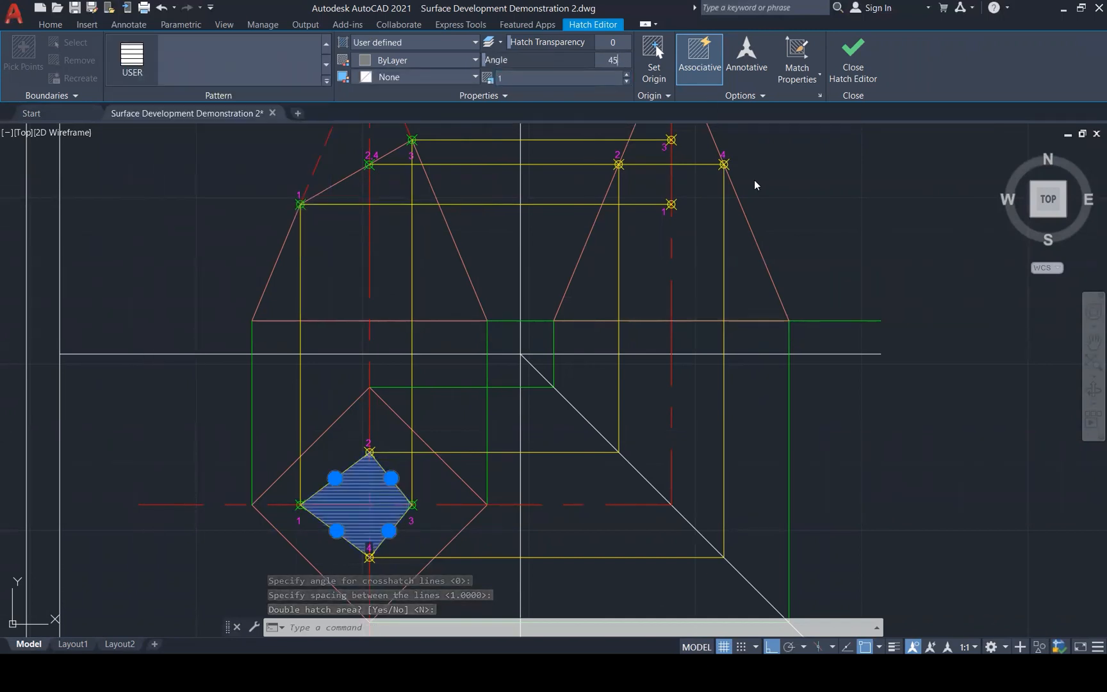
key(Escape)
scroll(392, 554, up, 5)
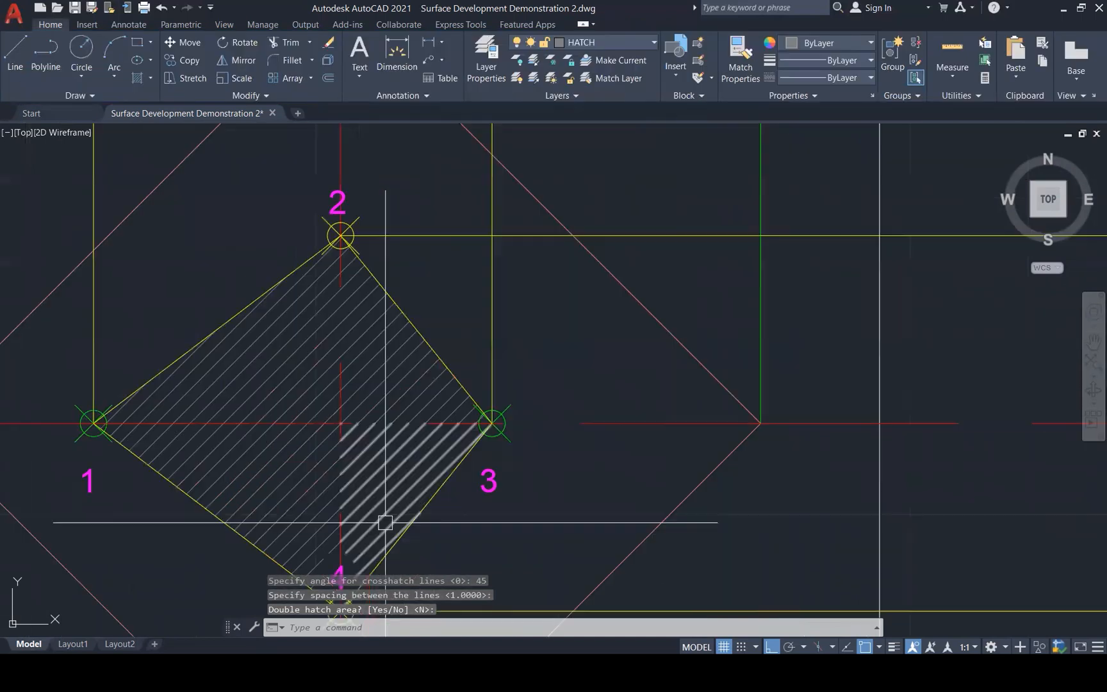
scroll(385, 522, down, 3)
key(Escape)
key(Escape)
key(Escape)
scroll(481, 497, down, 1)
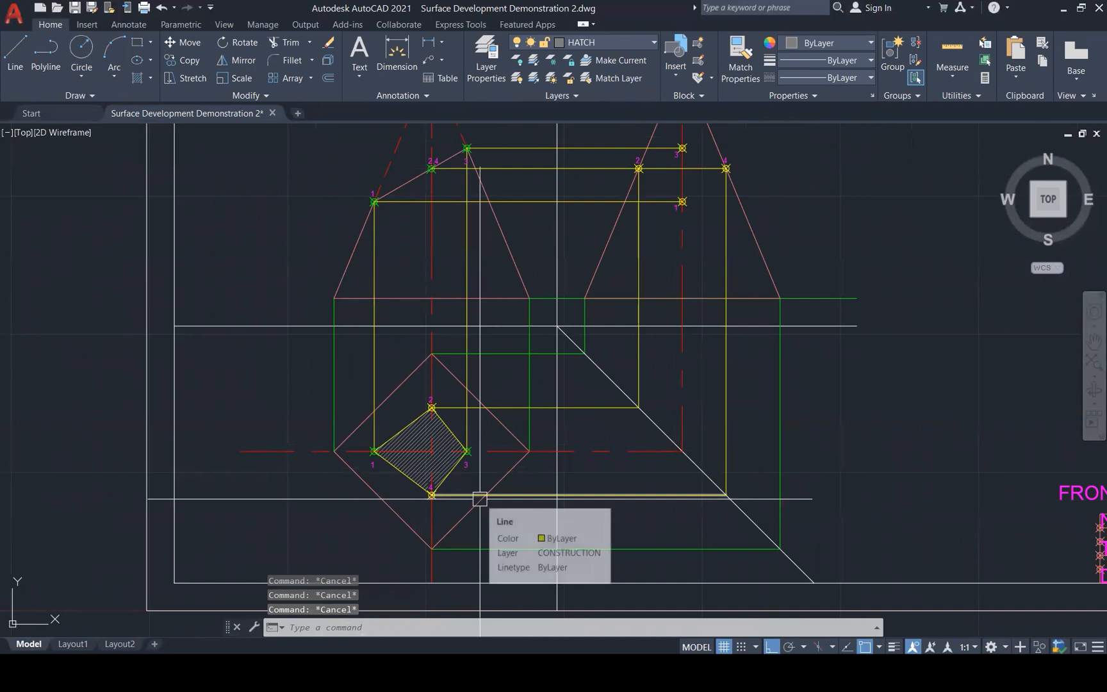
Match the four edges of cut face 1-2-3-4 to the properties of the plan's square base outline.
text(m)
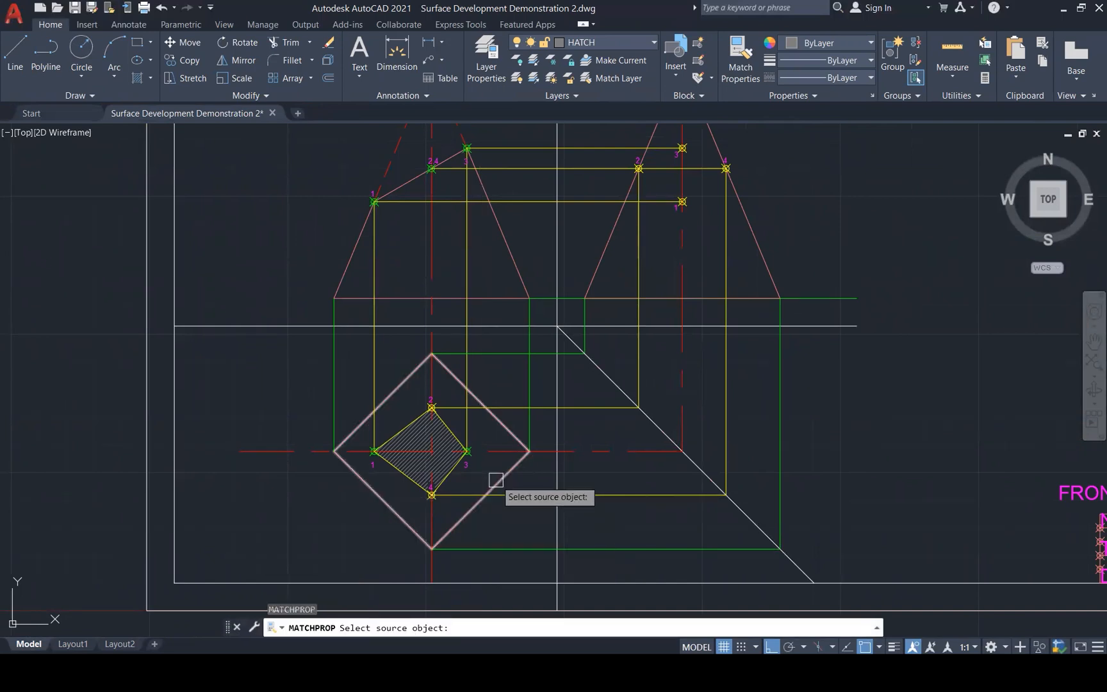
click(493, 485)
click(454, 442)
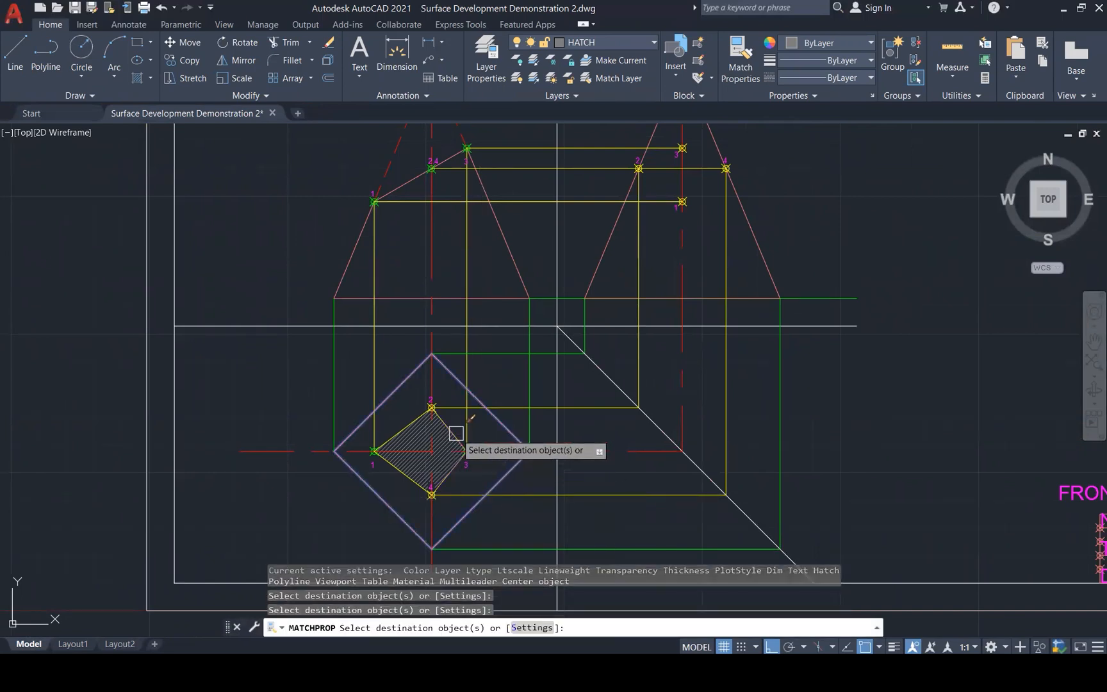
click(412, 420)
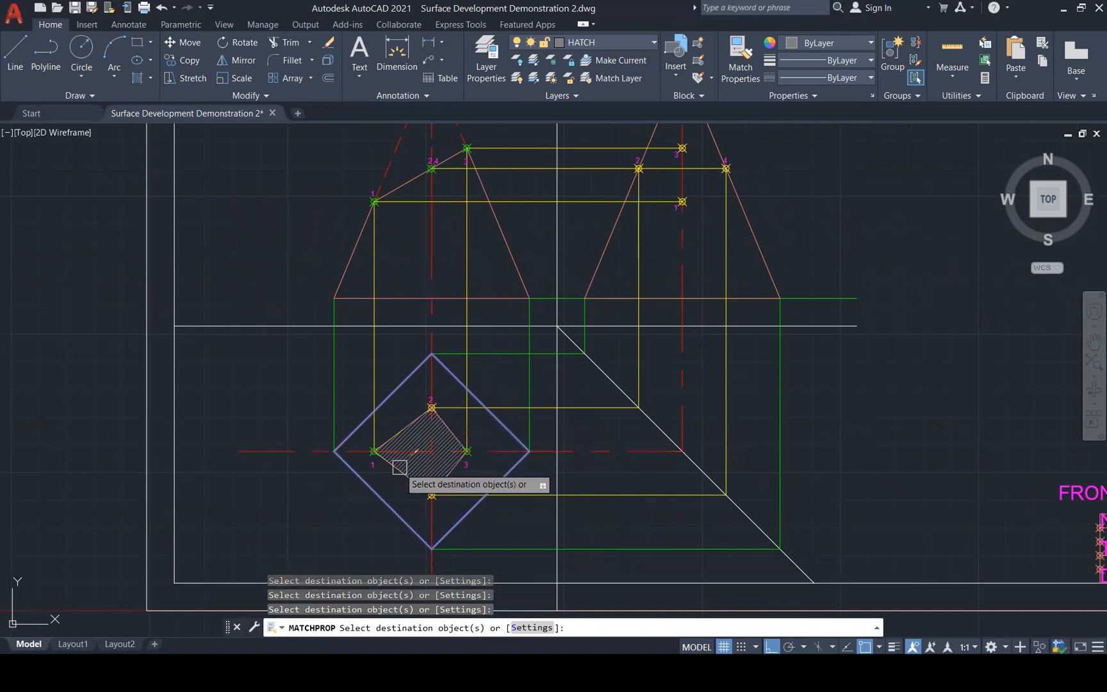
key(Escape)
key(Escape)
key(Escape)
Move the FRONT ELEVATION title from above the title block to the centre line at the front elevation's base.
scroll(534, 511, down, 1)
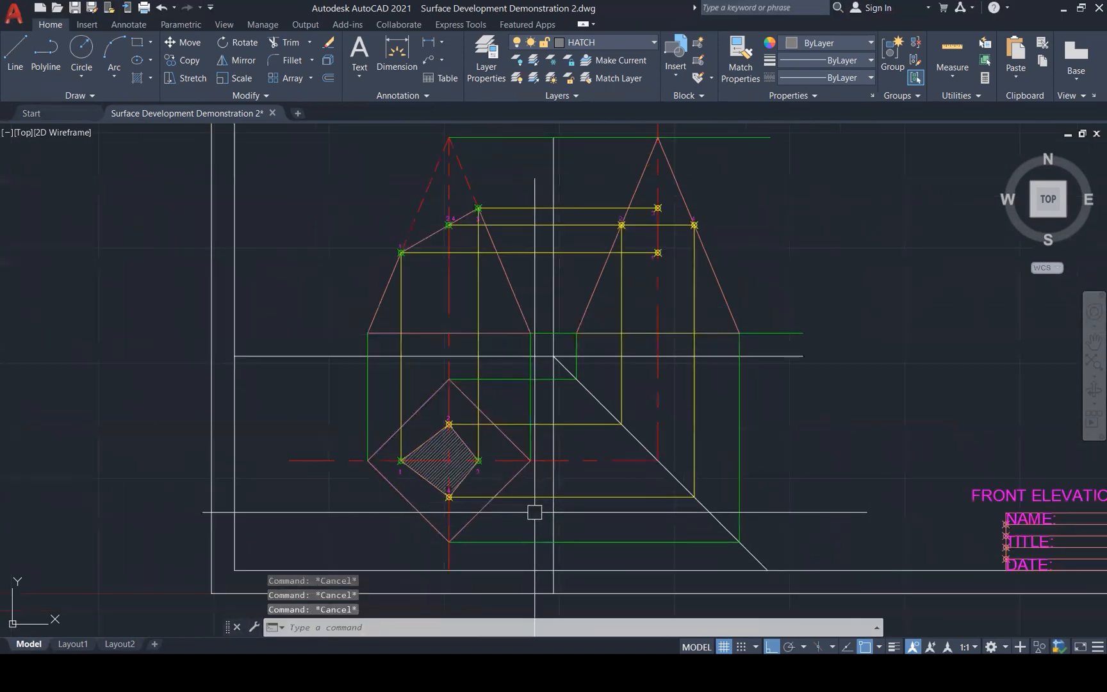
scroll(534, 512, down, 3)
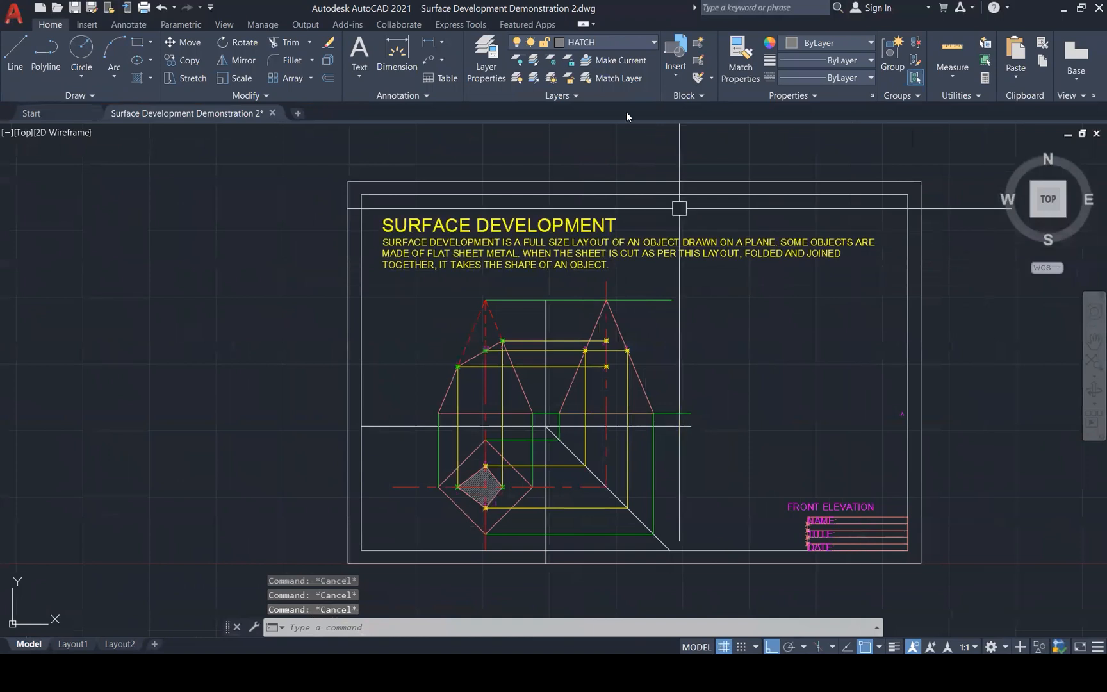
click(793, 505)
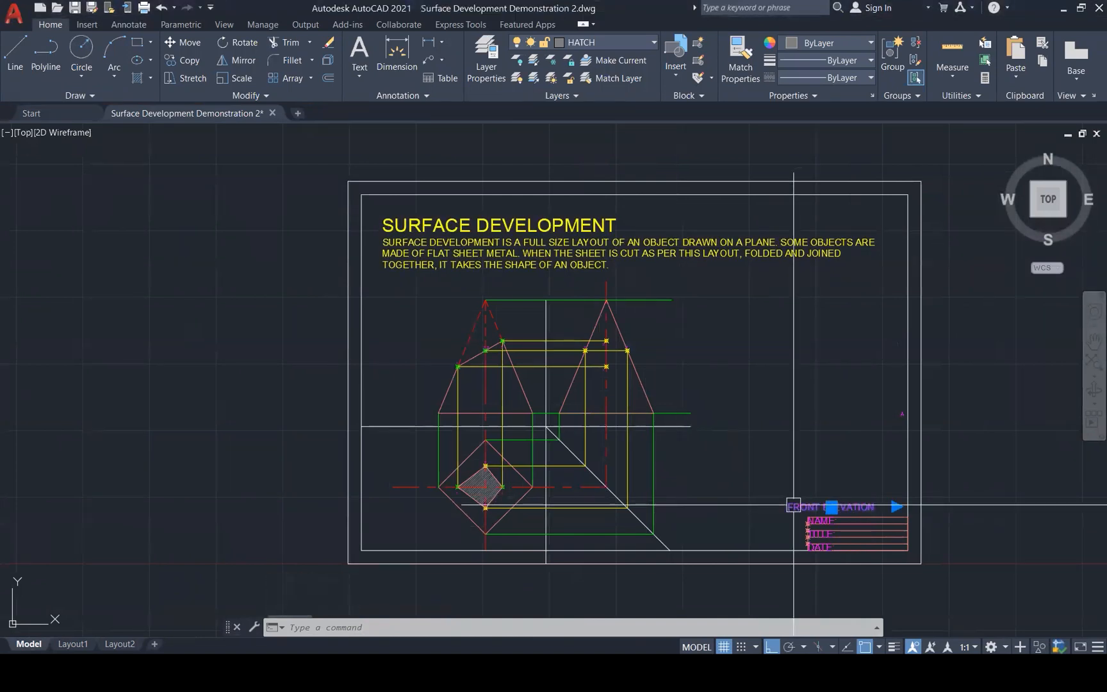
click(831, 506)
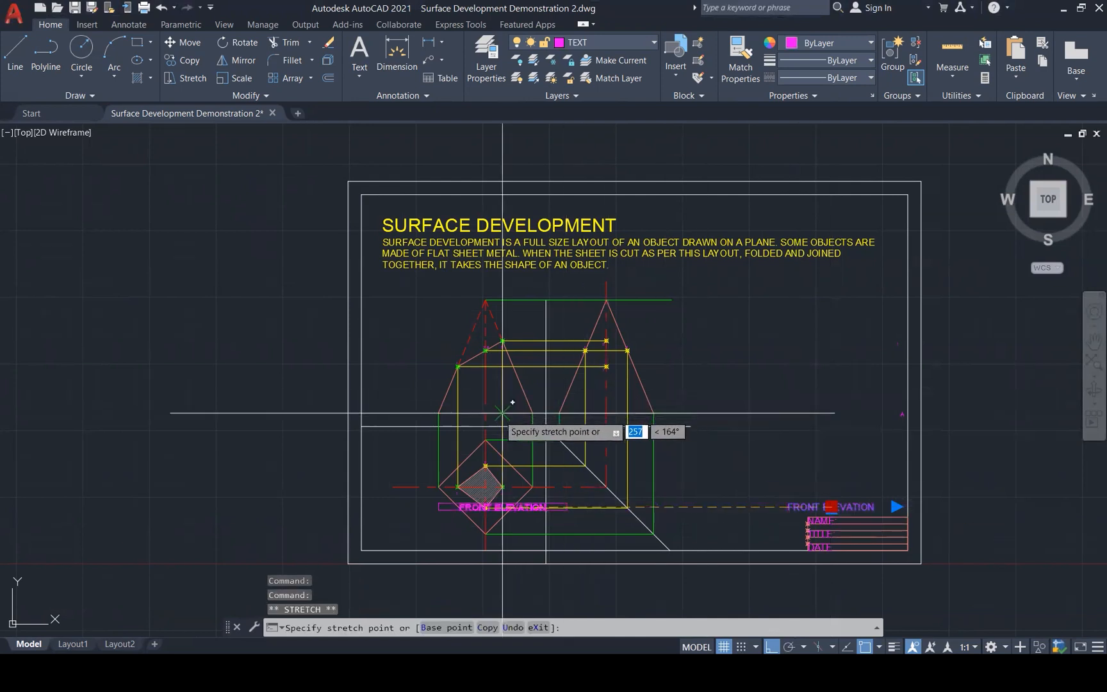
scroll(485, 415, up, 4)
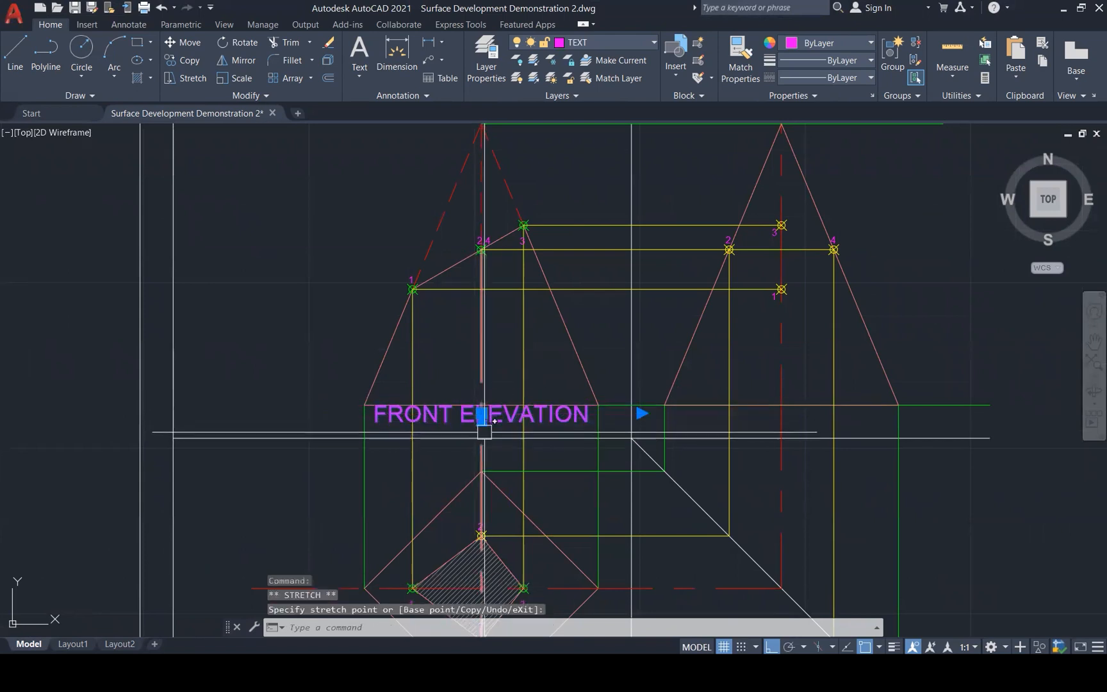
scroll(485, 423, up, 2)
Move the FRONT ELEVATION title straight down about 4 units so it clears the elevation's base line.
key(Escape)
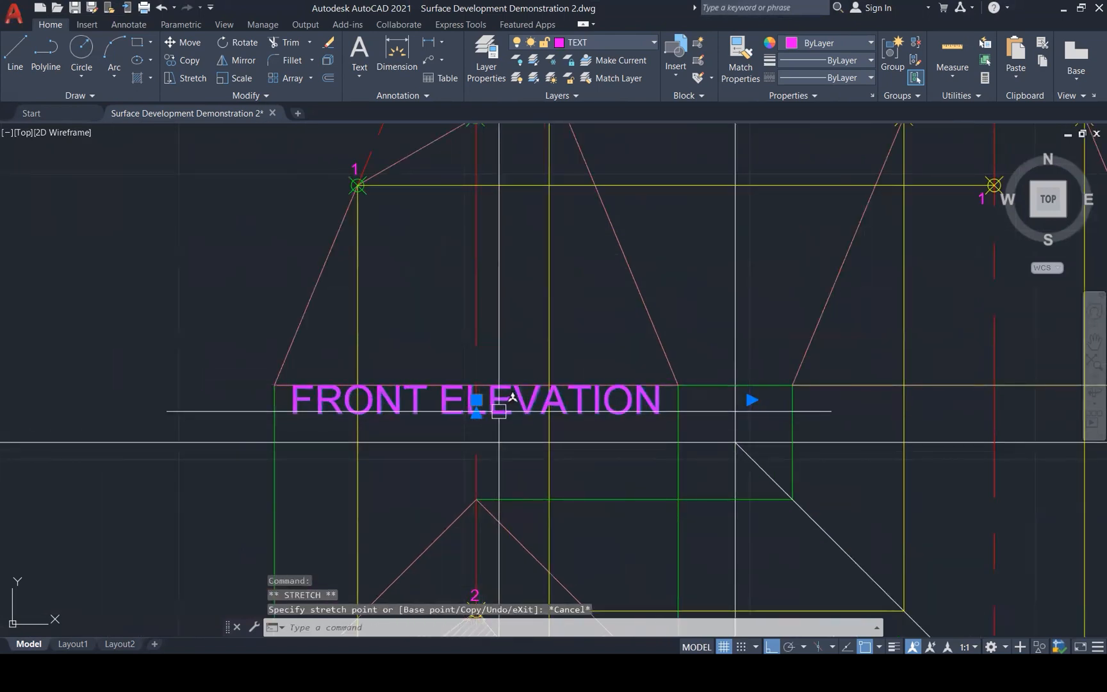
key(Return)
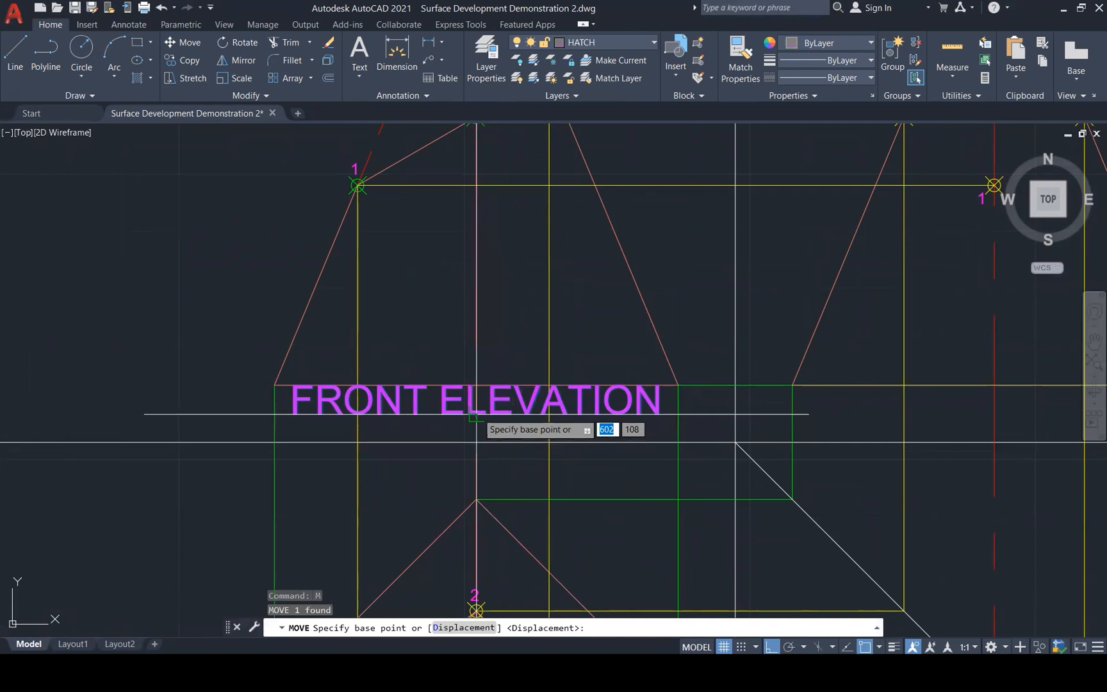
click(473, 417)
scroll(474, 417, up, 3)
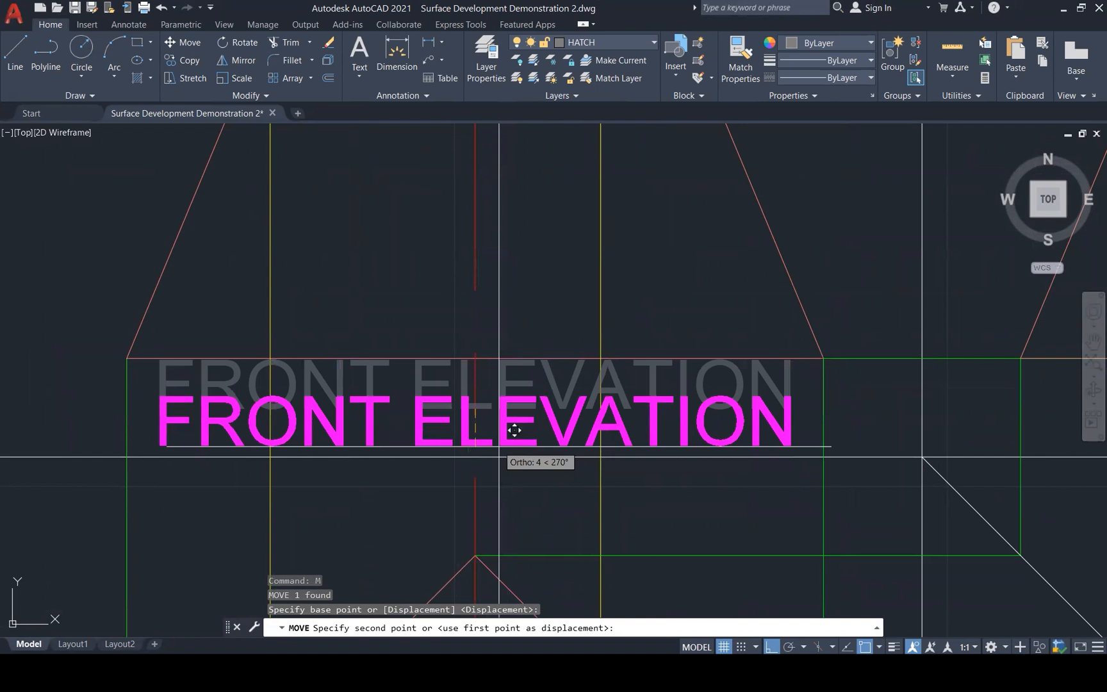
click(509, 426)
Copy the FRONT ELEVATION title from the midpoint of the elevation's base to the lowest corner of the plan's square.
scroll(535, 368, down, 3)
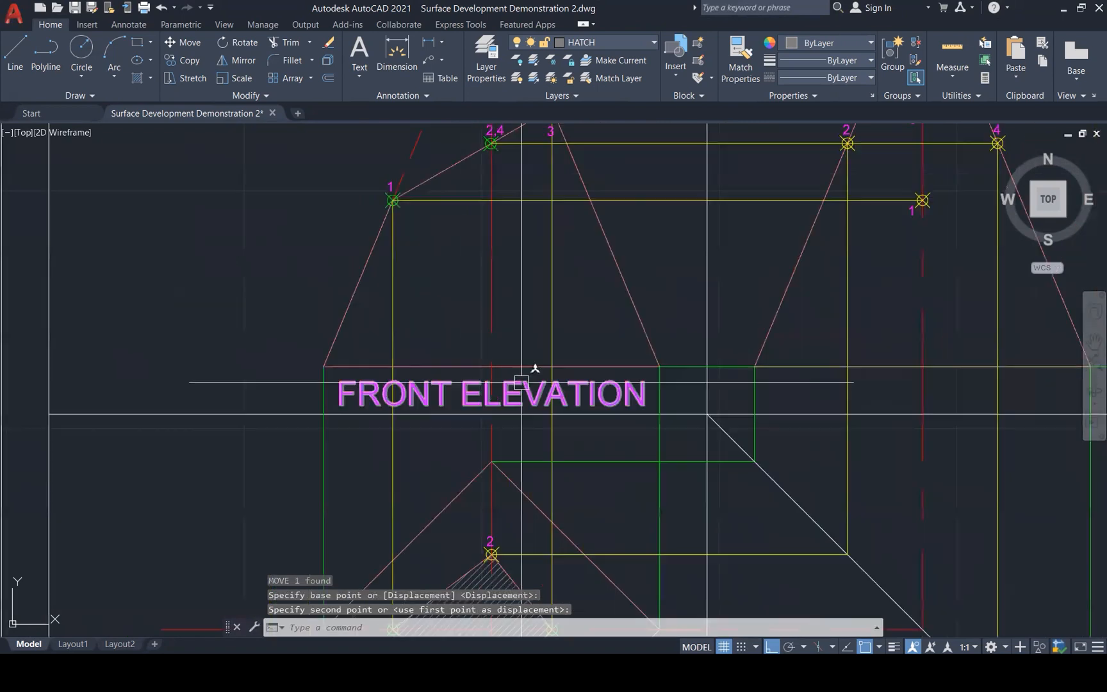
click(520, 383)
key(Return)
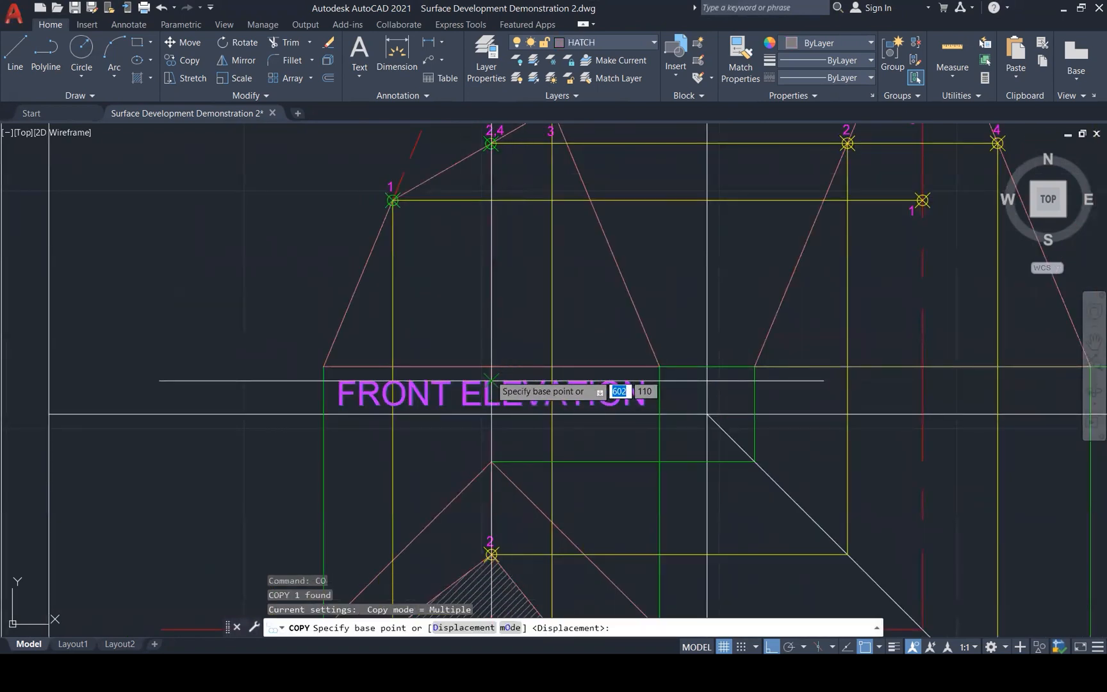
click(491, 367)
scroll(507, 359, down, 3)
scroll(530, 408, up, 1)
scroll(530, 409, up, 3)
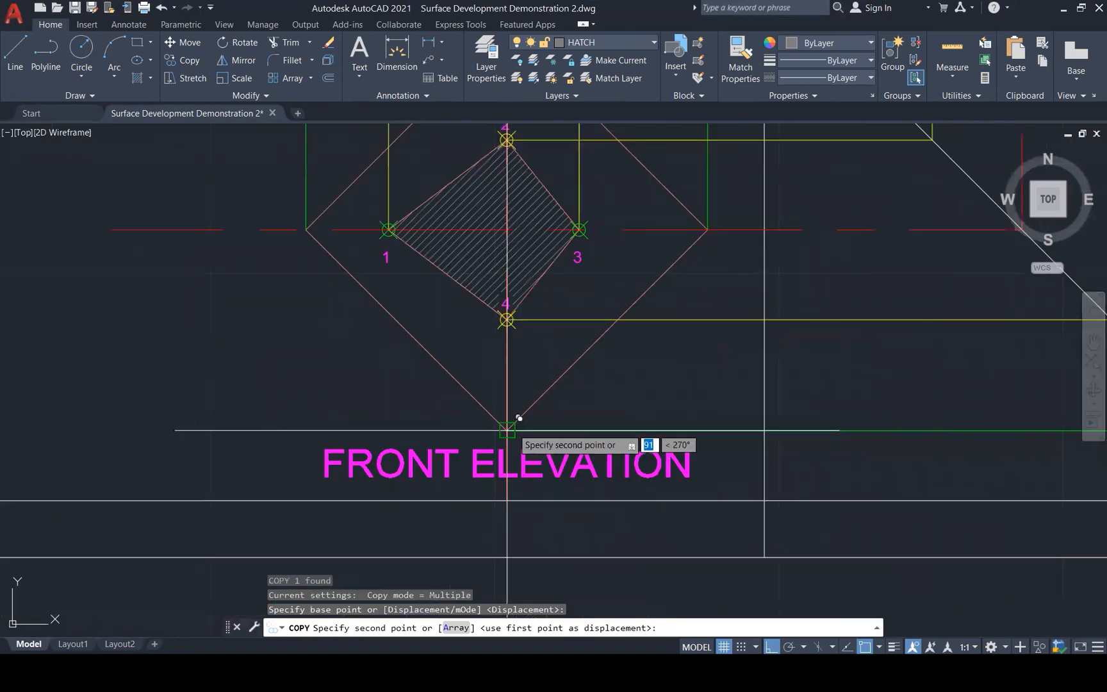
click(520, 418)
key(Escape)
Change the copied title under the plan to PLAN.
double_click(533, 456)
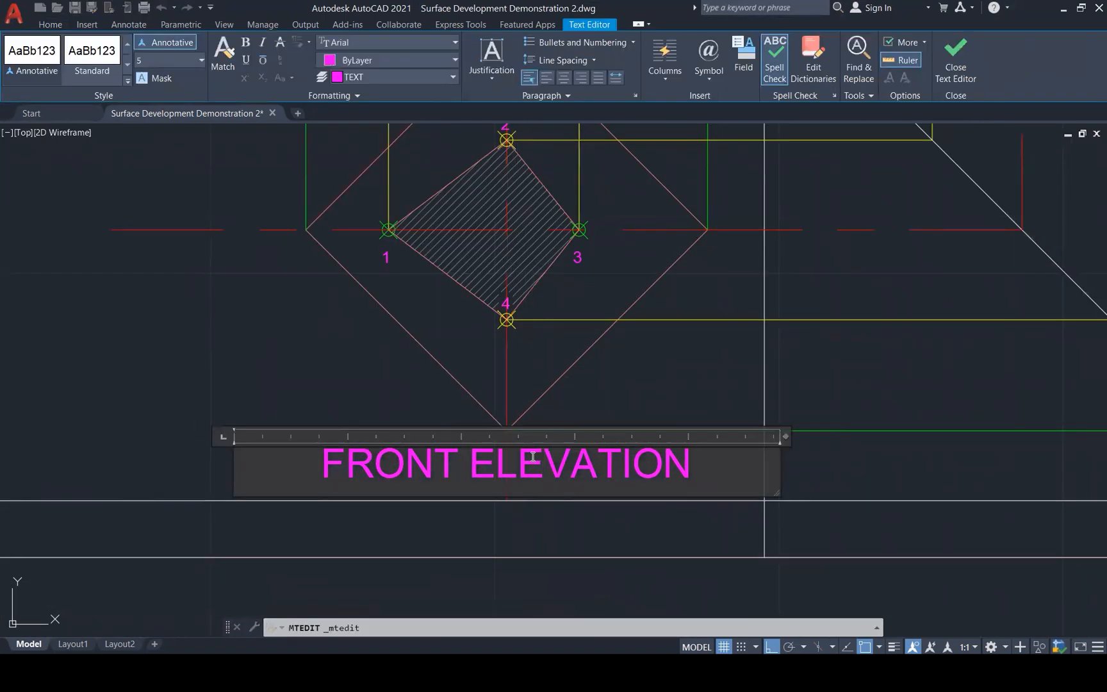
text(PLAMN)
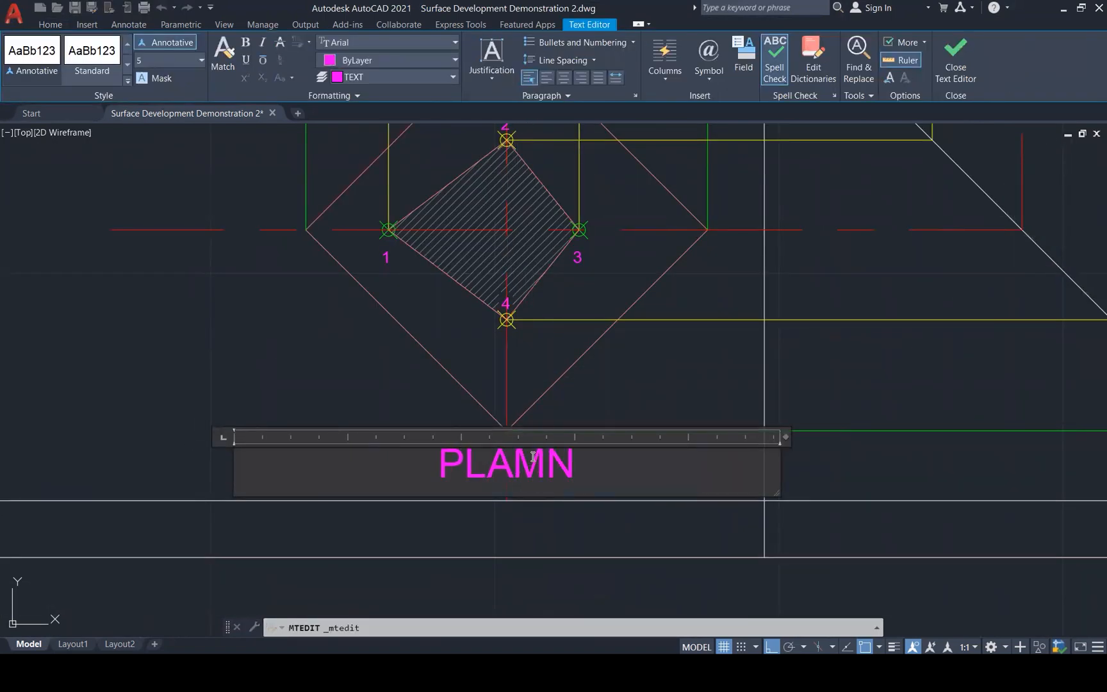
key(BackSpace)
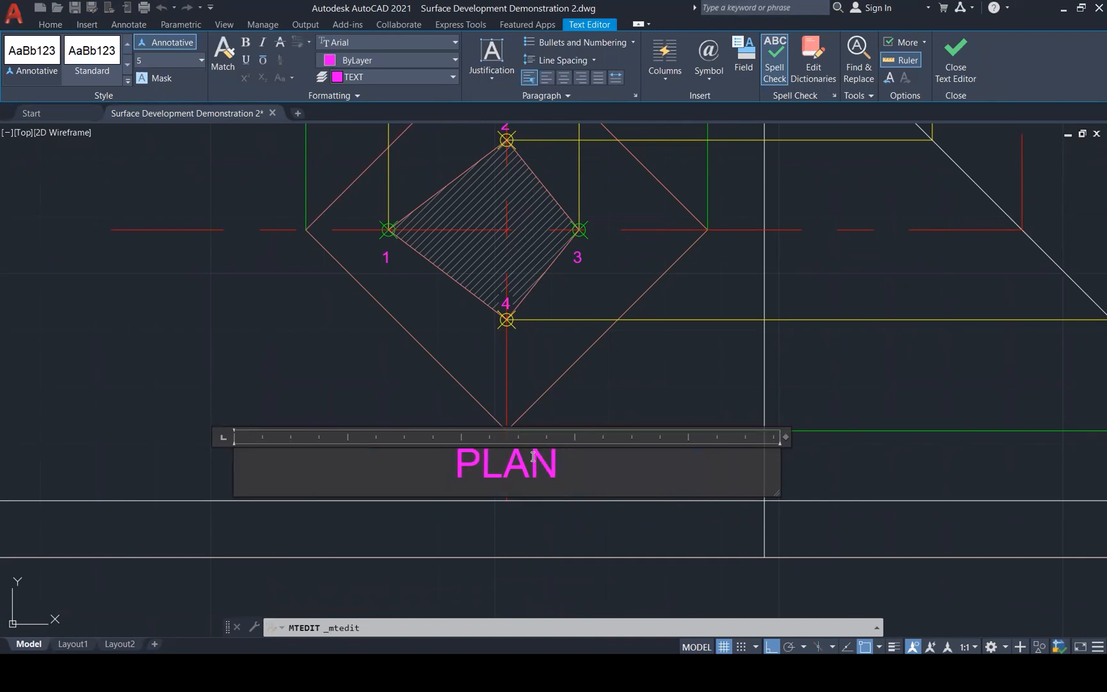
click(699, 399)
Shorten the green horizontal line from the front elevation's apex so it ends at the side view's apex.
scroll(454, 534, down, 5)
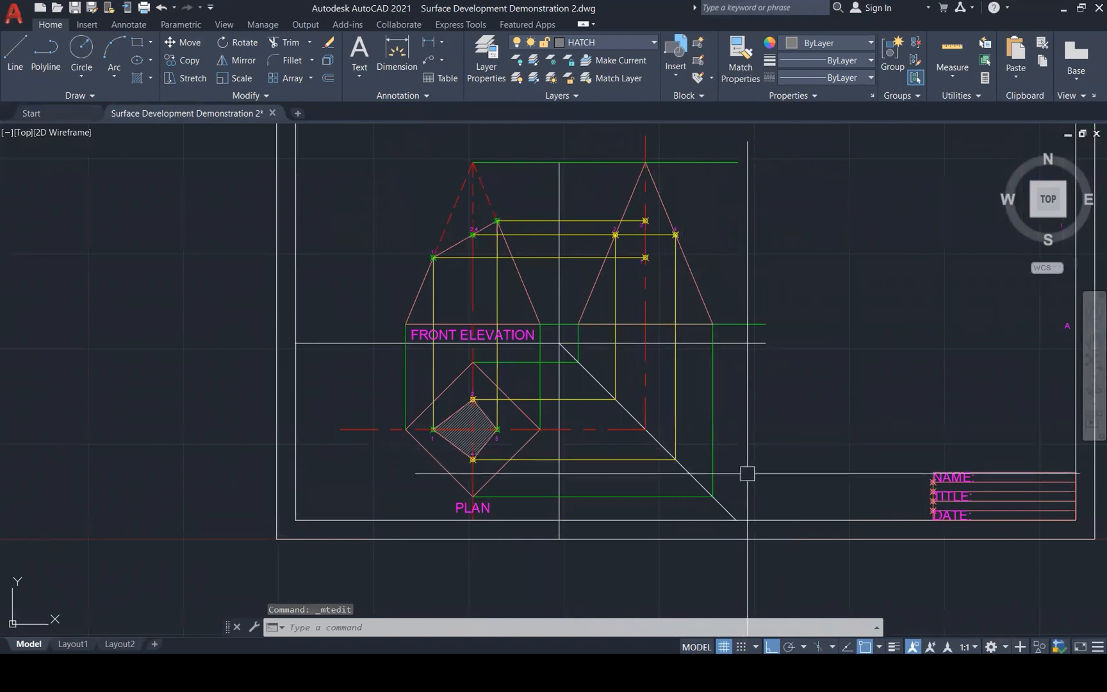
click(687, 162)
click(738, 162)
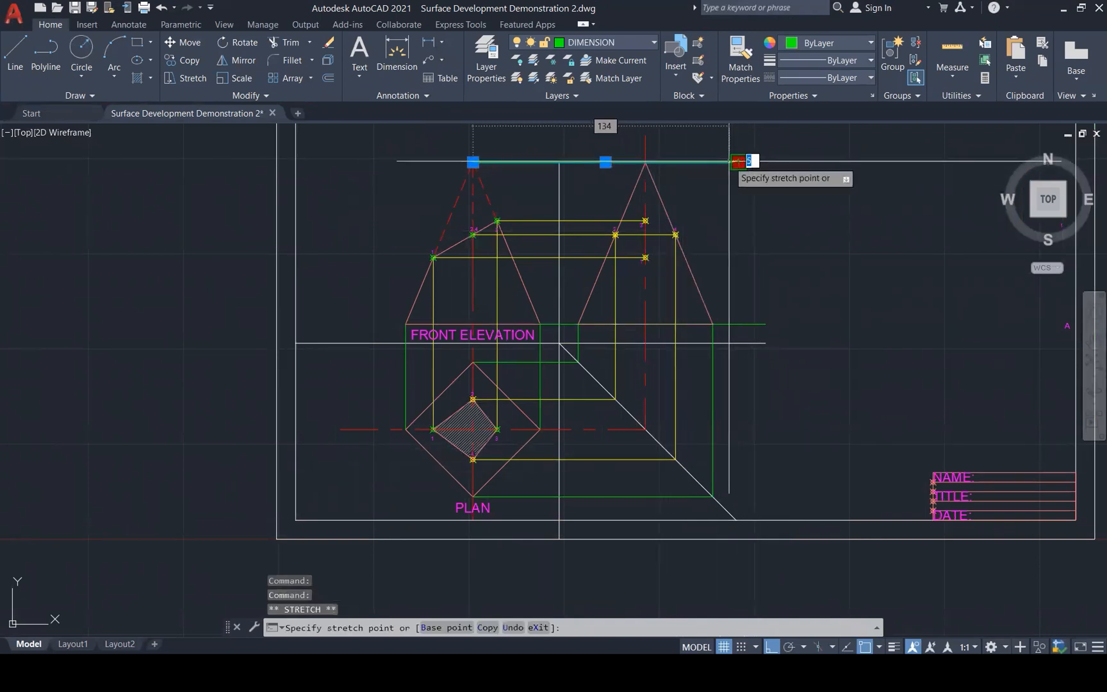
key(Escape)
key(Escape)
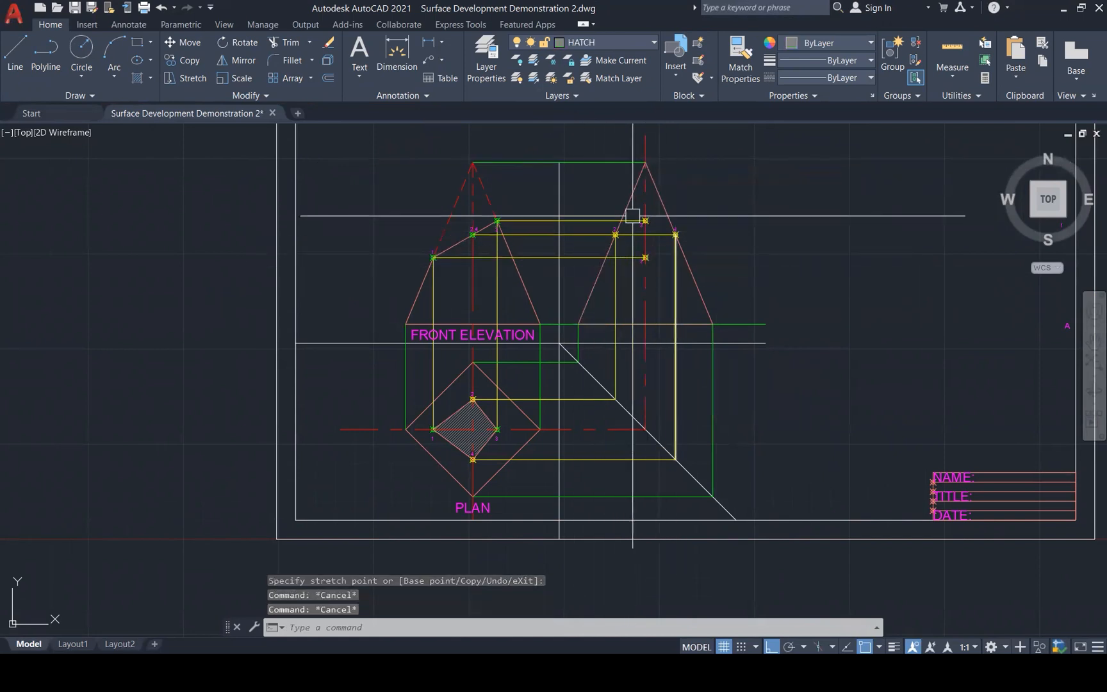
click(573, 129)
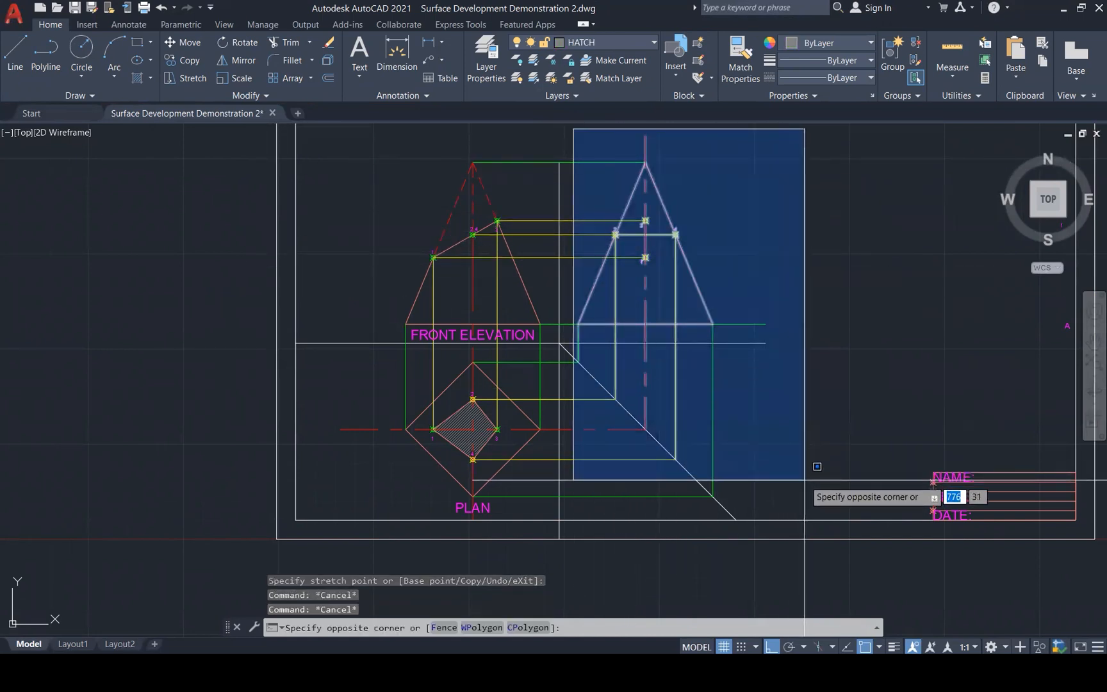
click(809, 470)
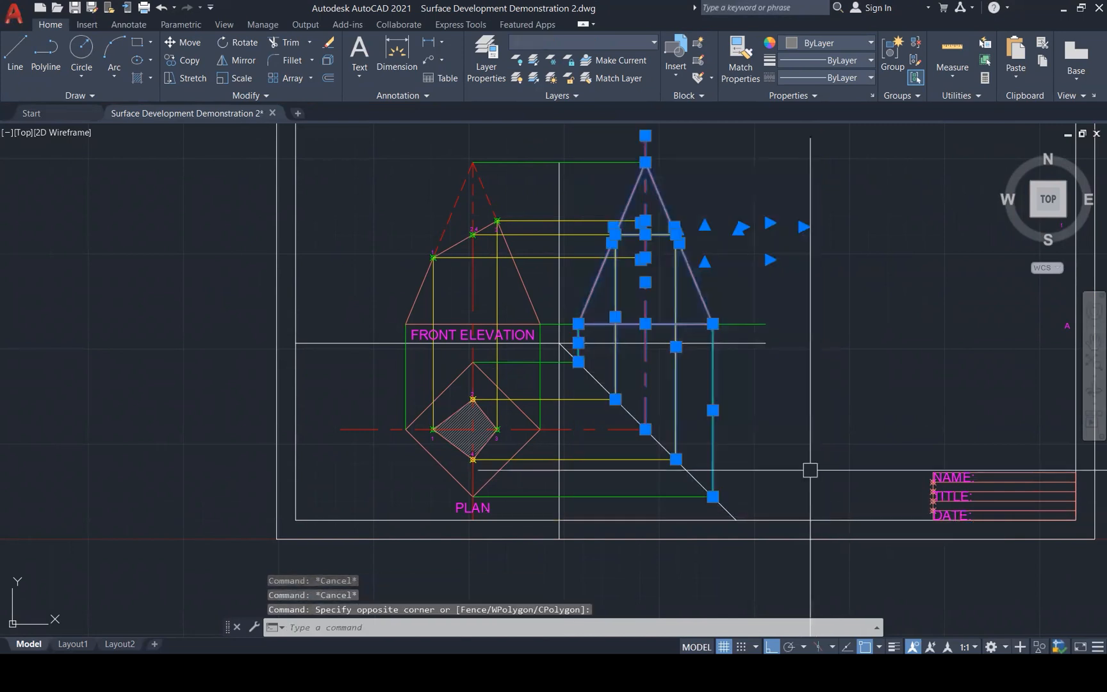
key(Escape)
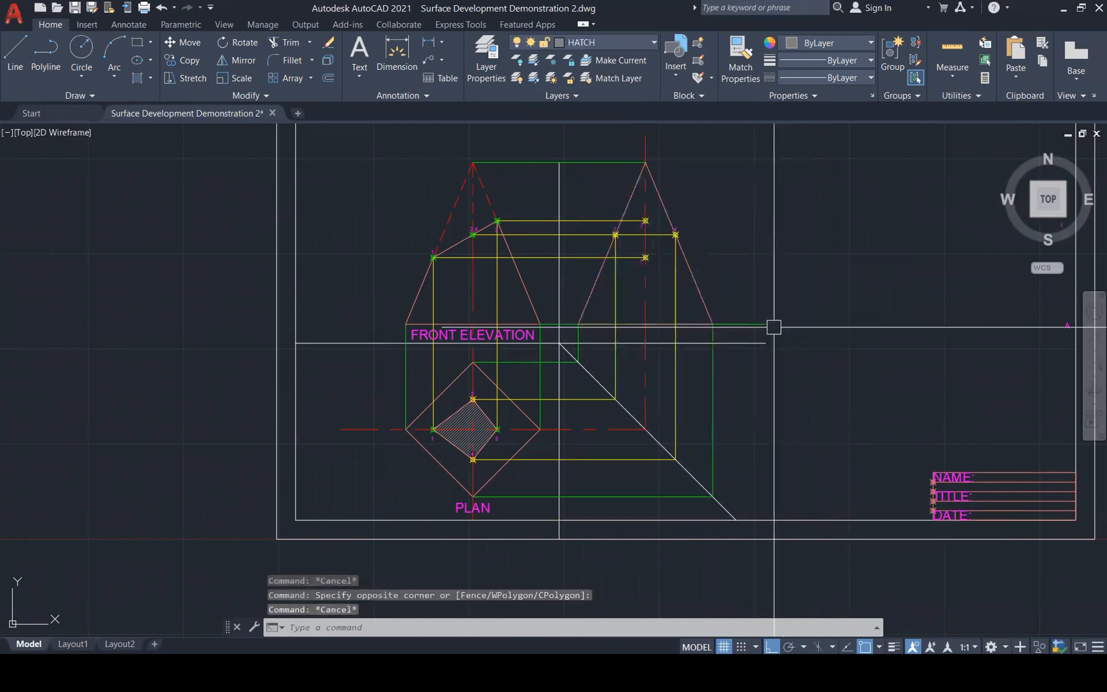
click(758, 372)
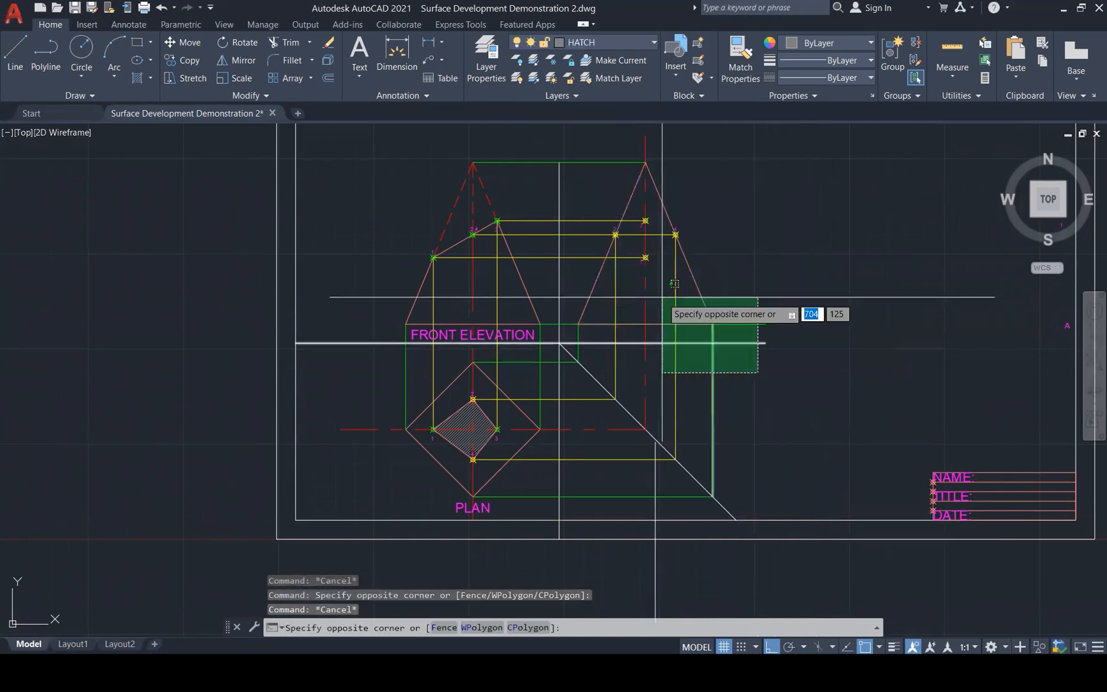
click(599, 146)
key(Escape)
key(Escape)
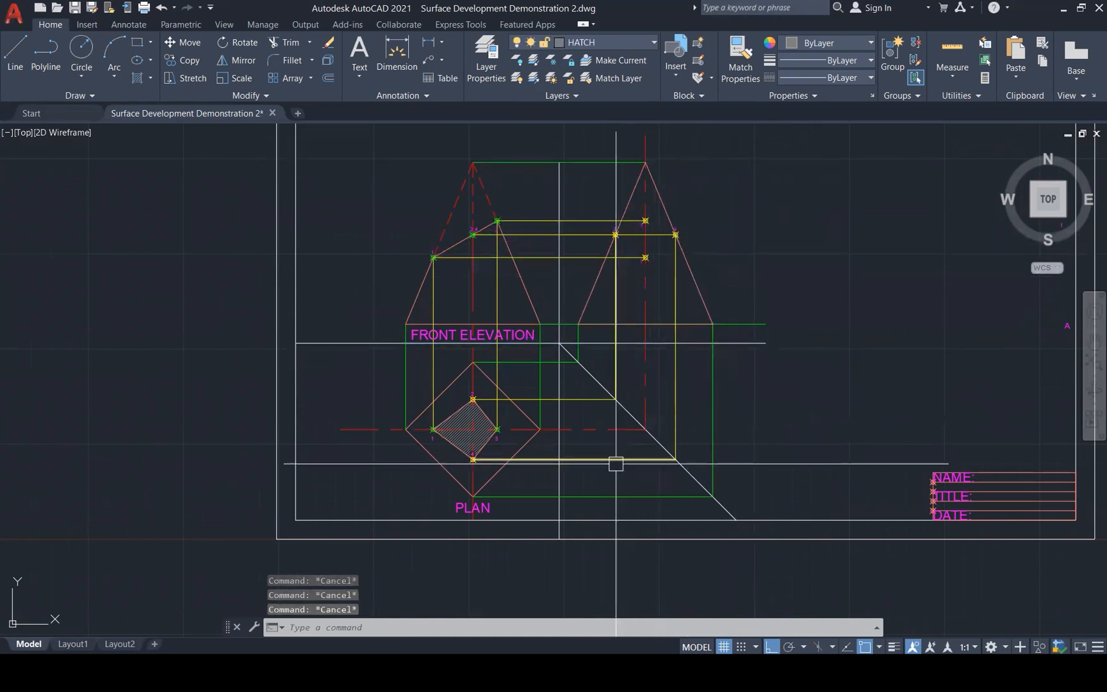
scroll(609, 477, down, 1)
scroll(609, 477, down, 1)
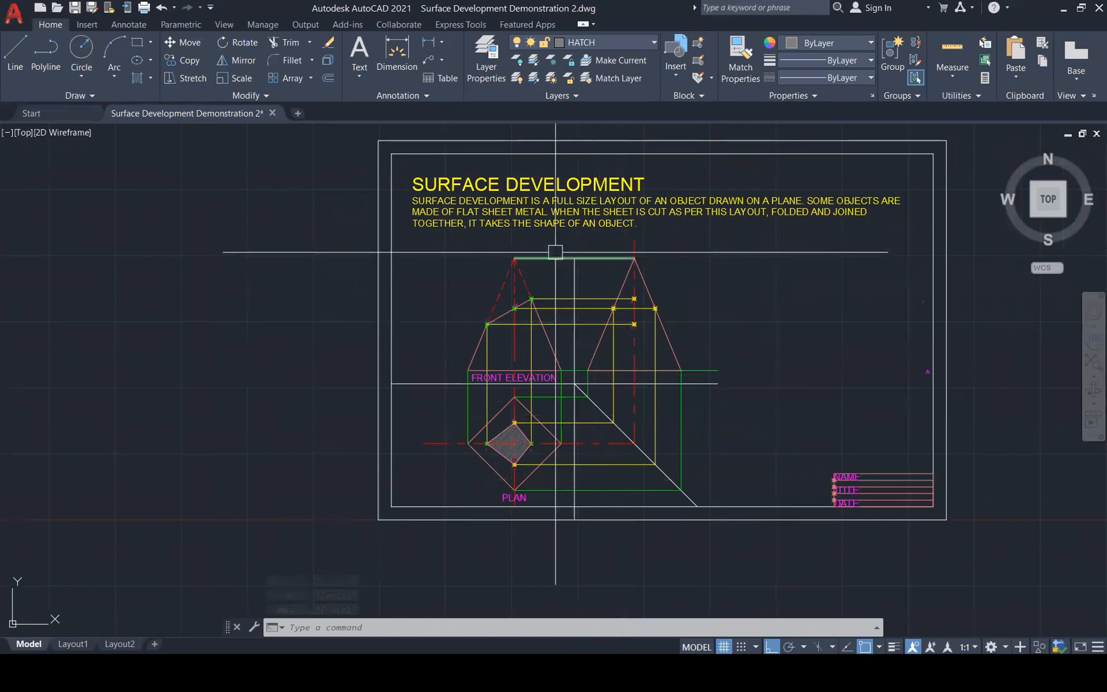
click(651, 280)
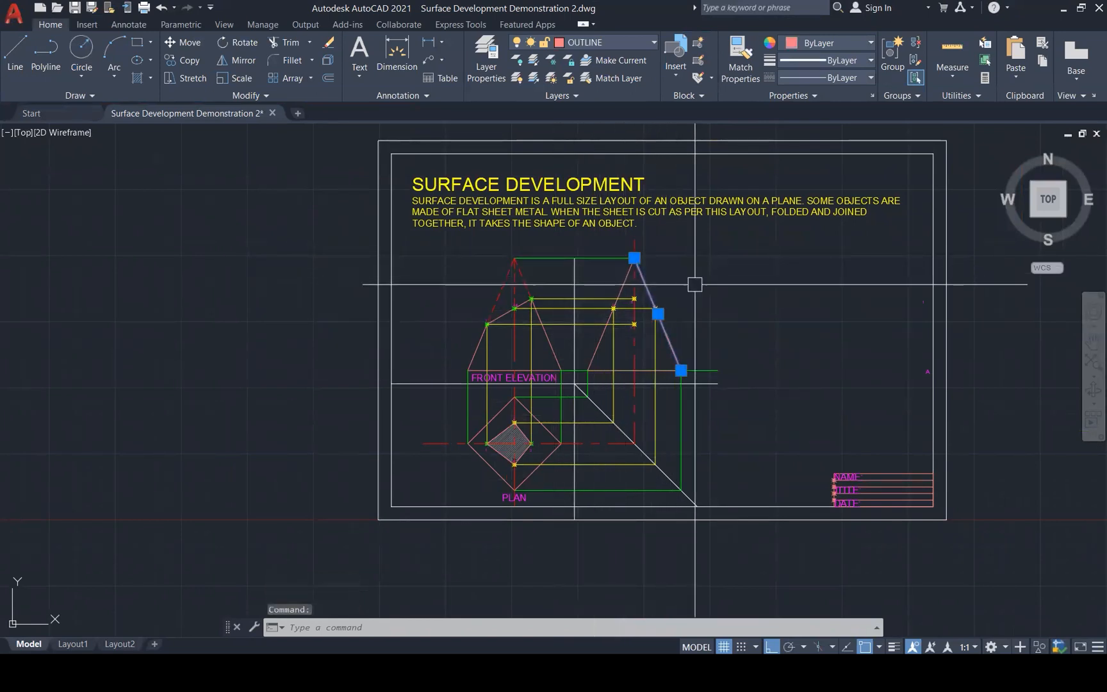
key(Escape)
key(Escape)
key(Escape)
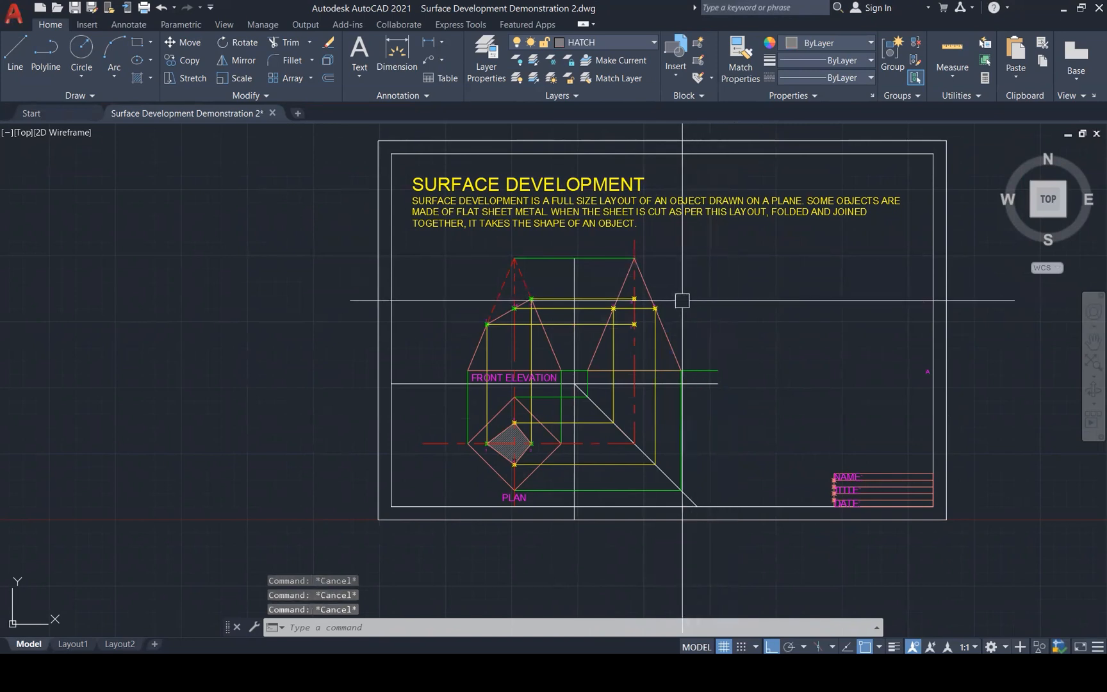
Stretch the horizontal projection line from point 3 past the right sloping edge of the side view.
scroll(682, 299, up, 1)
scroll(682, 300, up, 2)
click(567, 296)
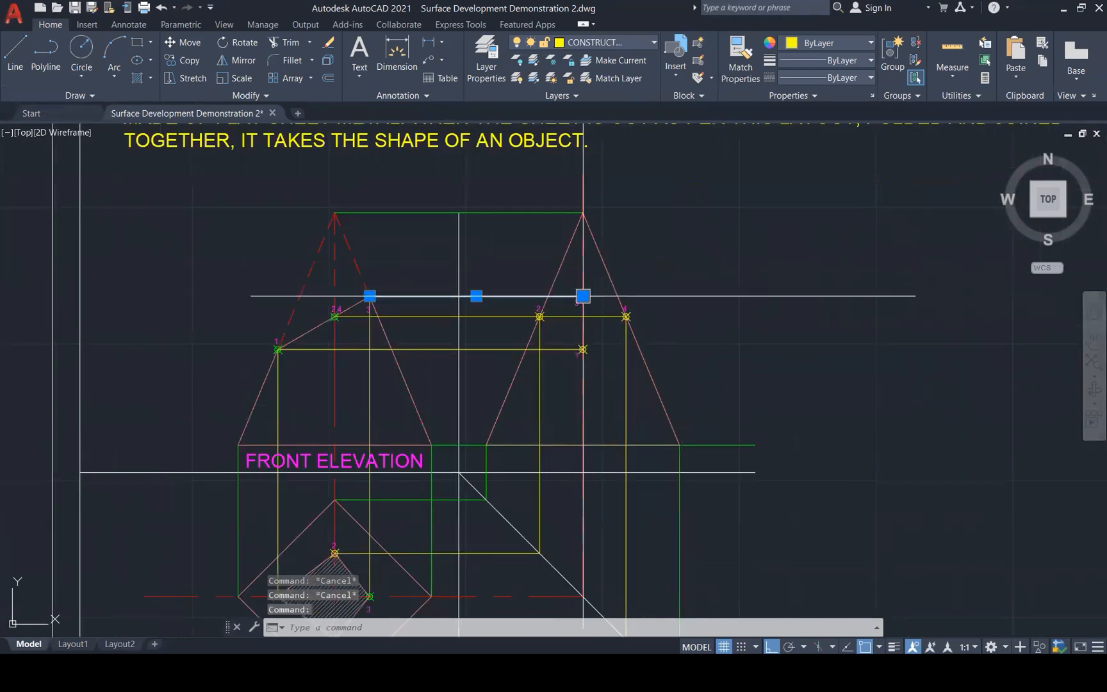
click(583, 296)
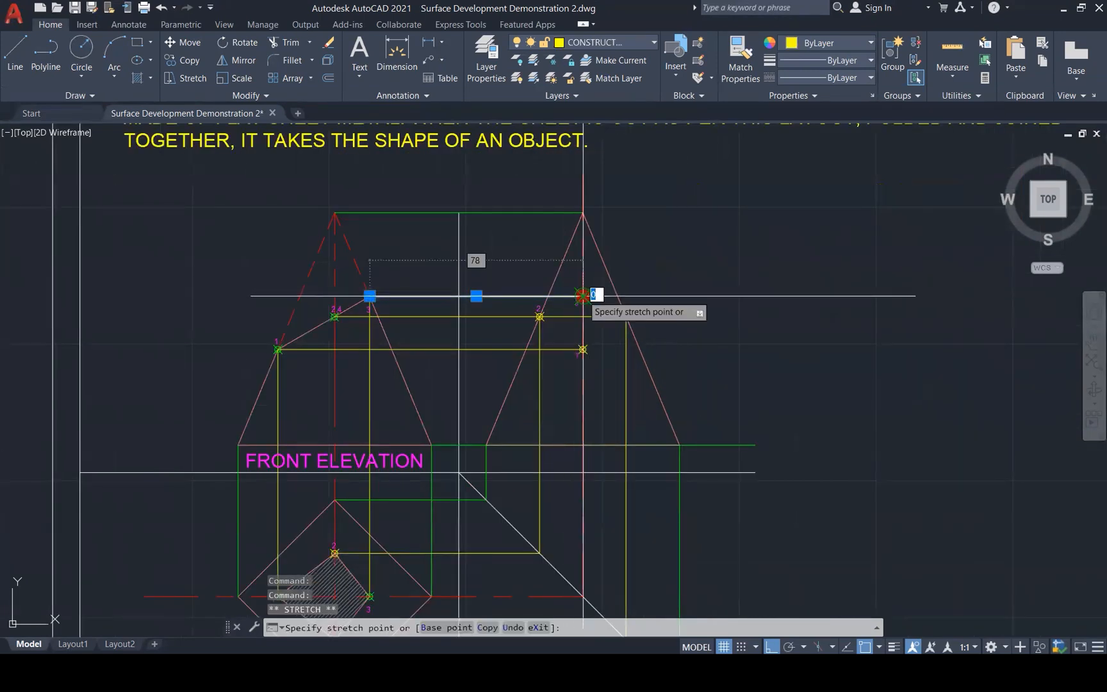
click(644, 284)
key(Escape)
key(Escape)
Stretch the horizontal projection line from point 1 past the right sloping edge of the side view.
click(567, 349)
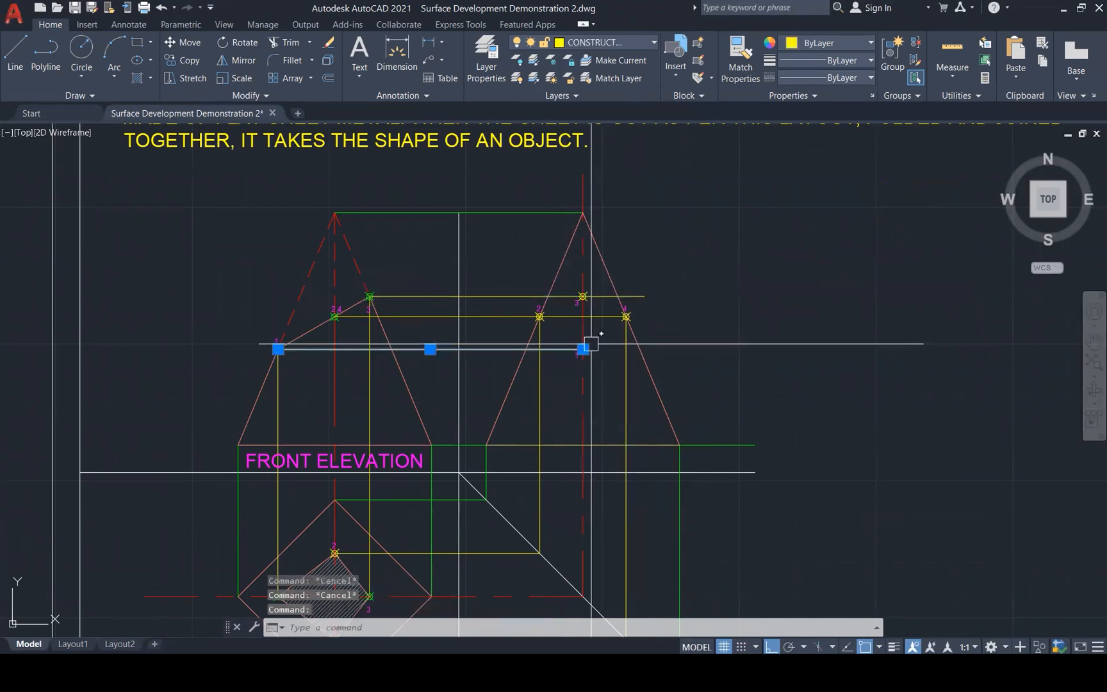
click(583, 349)
click(685, 351)
key(Escape)
key(Escape)
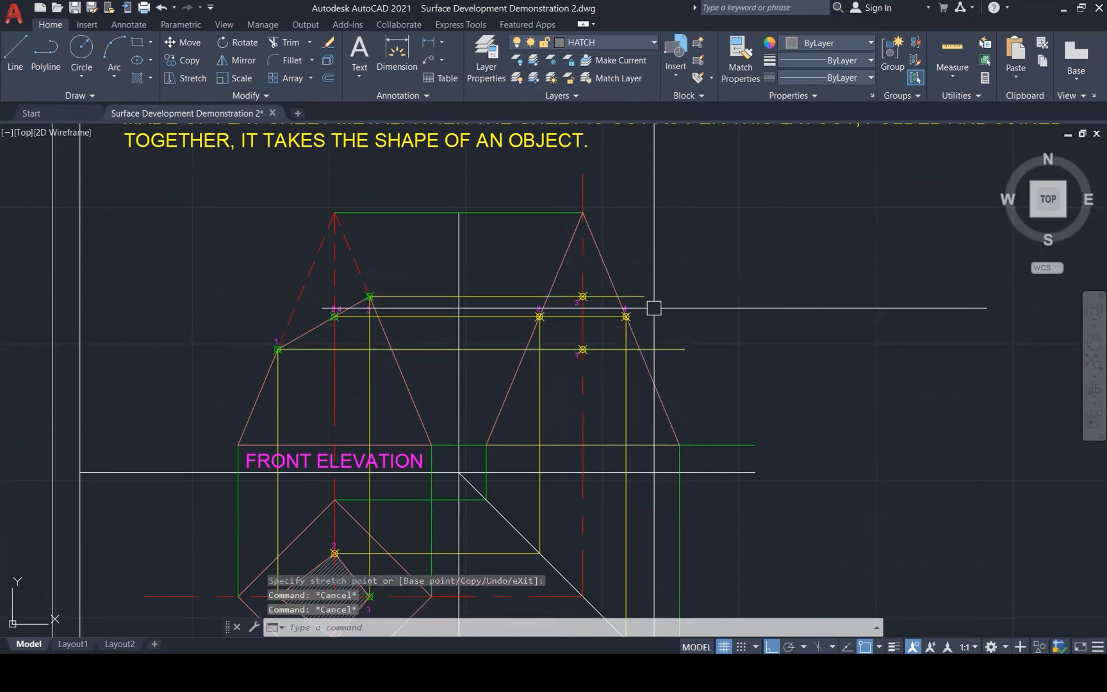
Place points where the projection lines of points 1 and 3 cross the side view's right sloping edge.
scroll(650, 308, up, 4)
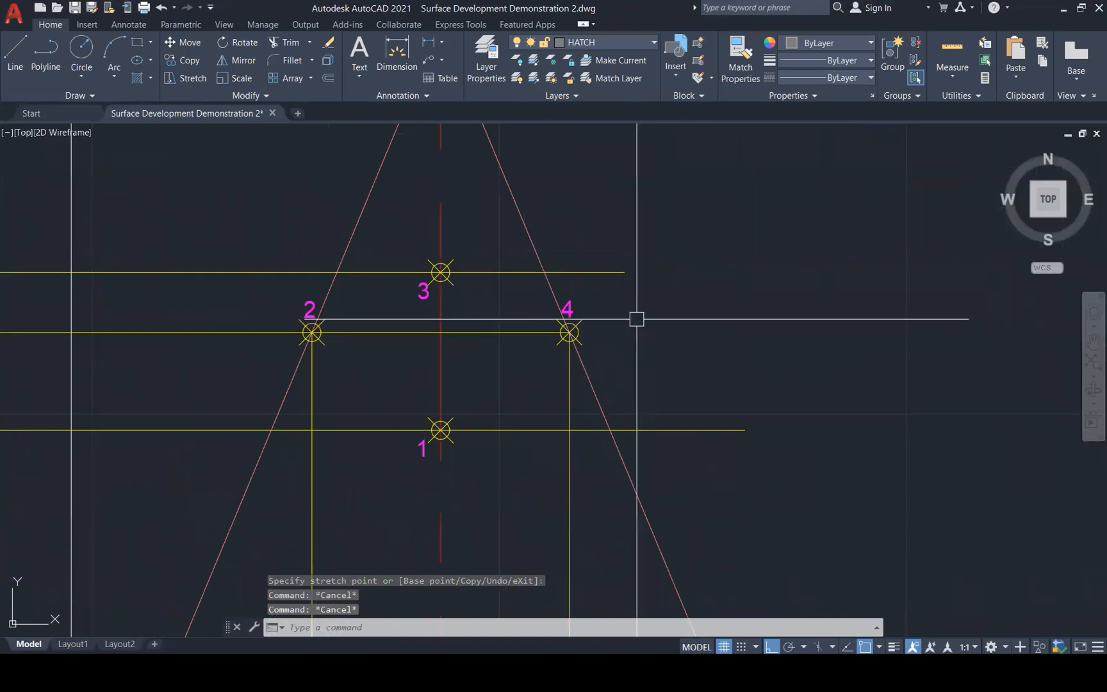
scroll(635, 322, down, 1)
text(po)
key(Return)
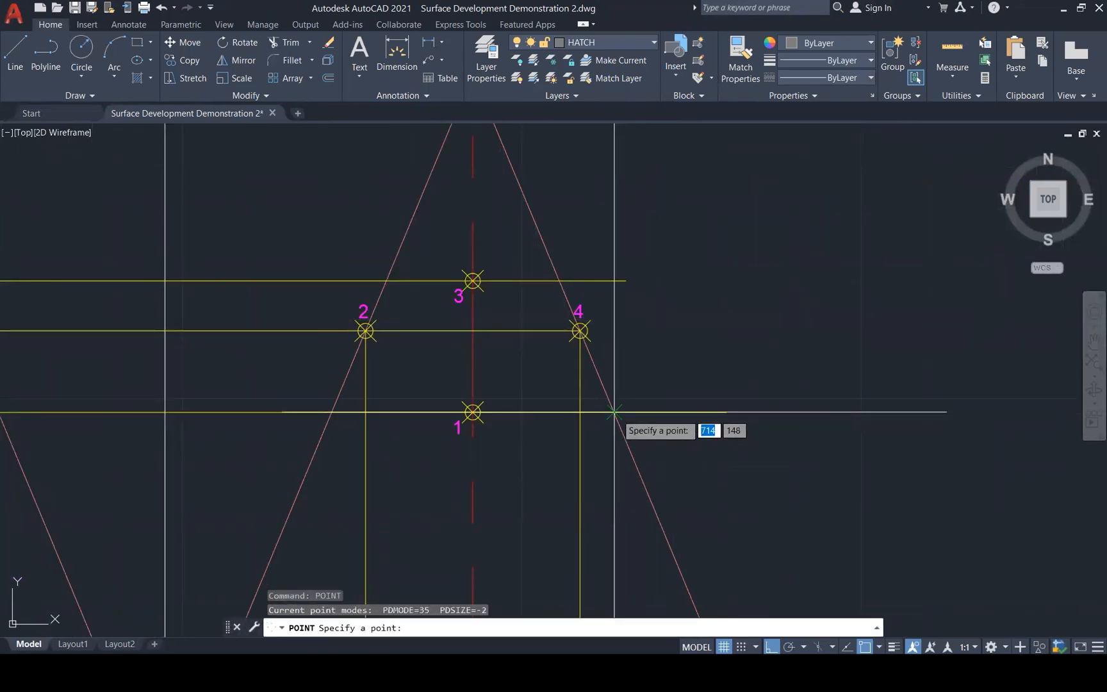
click(614, 412)
click(559, 280)
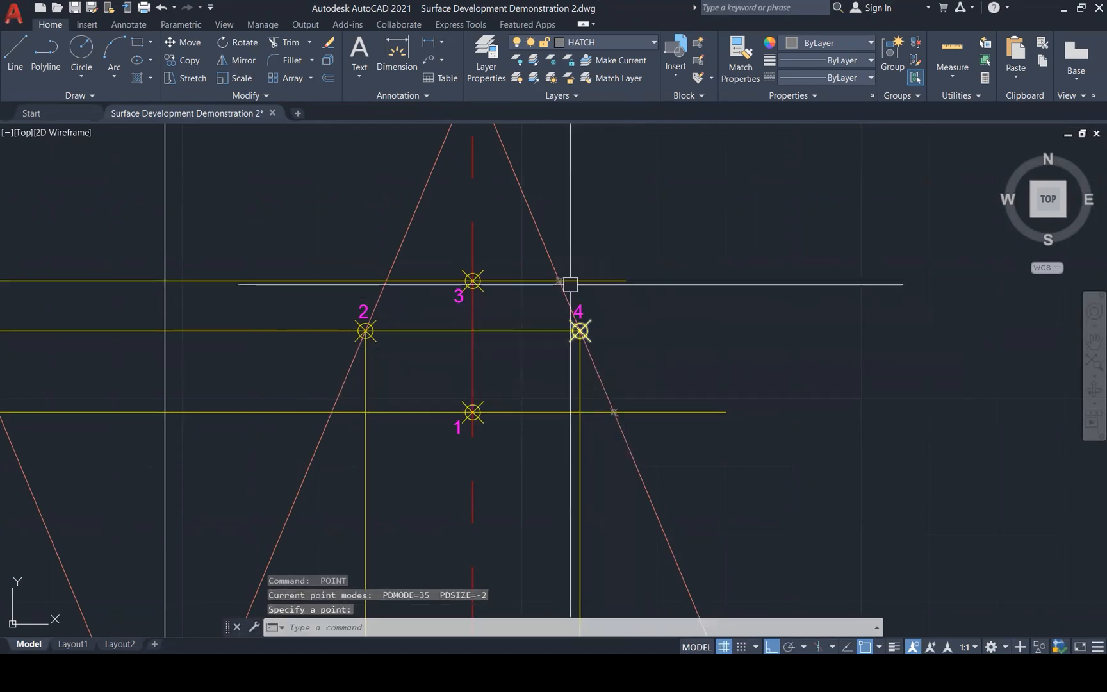
text(tr)
key(Return)
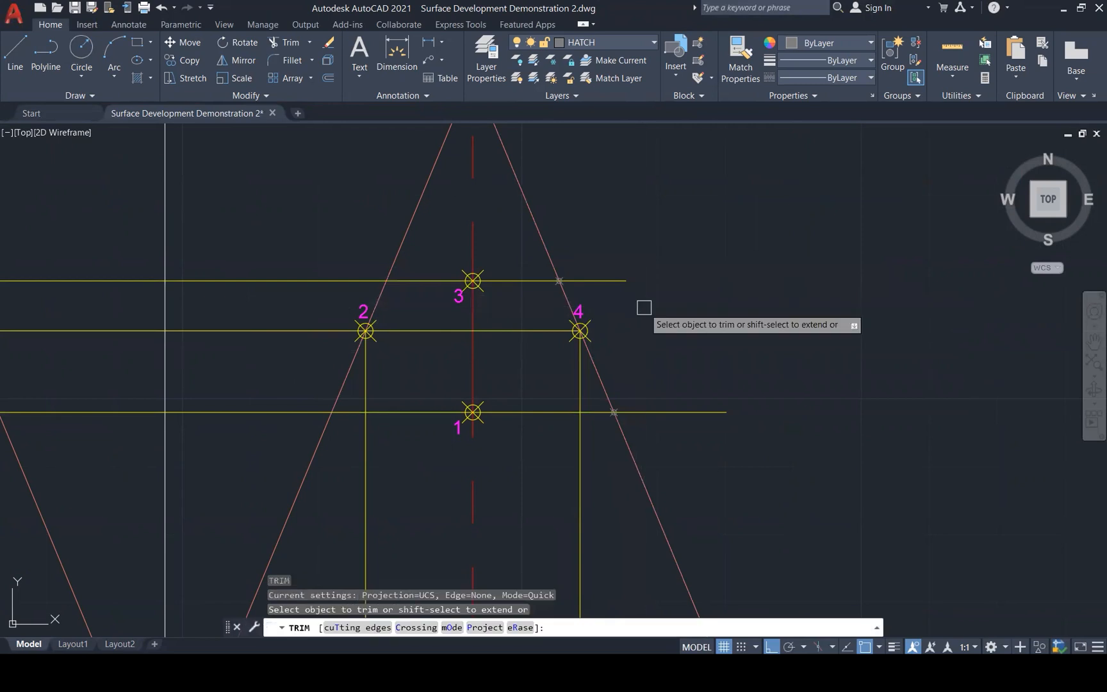
key(Escape)
Regenerate the drawing to refresh the size of the point markers.
text(re)
key(Return)
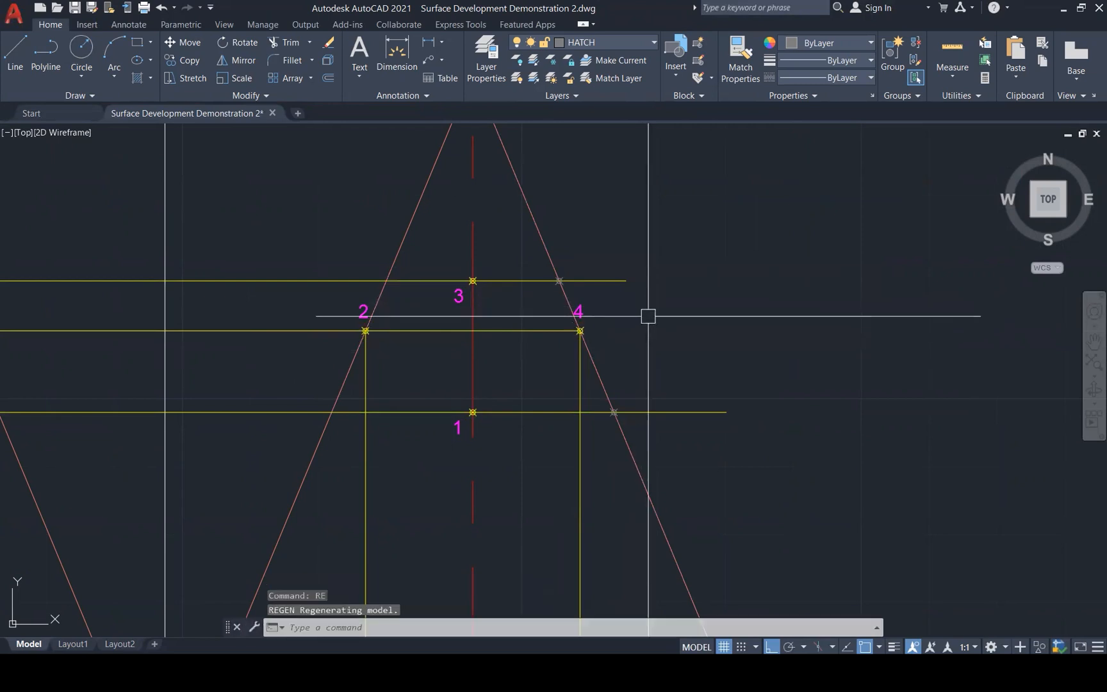
Trim the projection lines of points 1 and 3 beyond the side view's right edge and delete the green projection line along the base.
scroll(652, 328, down, 3)
key(Escape)
key(Escape)
text(tr)
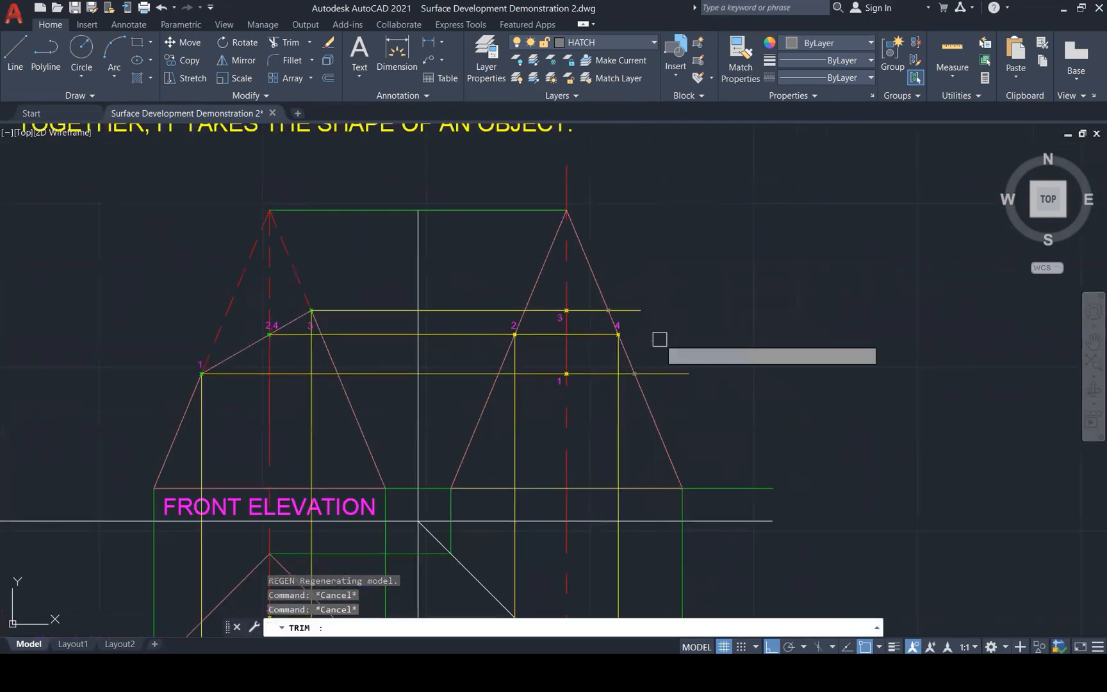
key(Return)
click(625, 310)
click(666, 375)
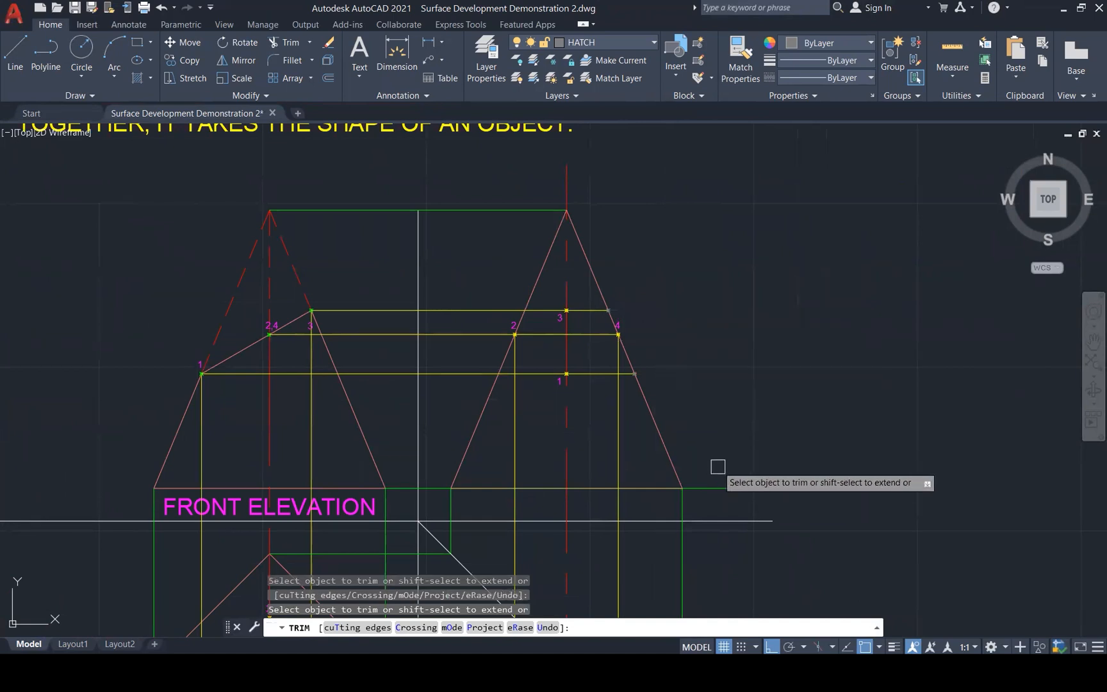
scroll(702, 355, down, 2)
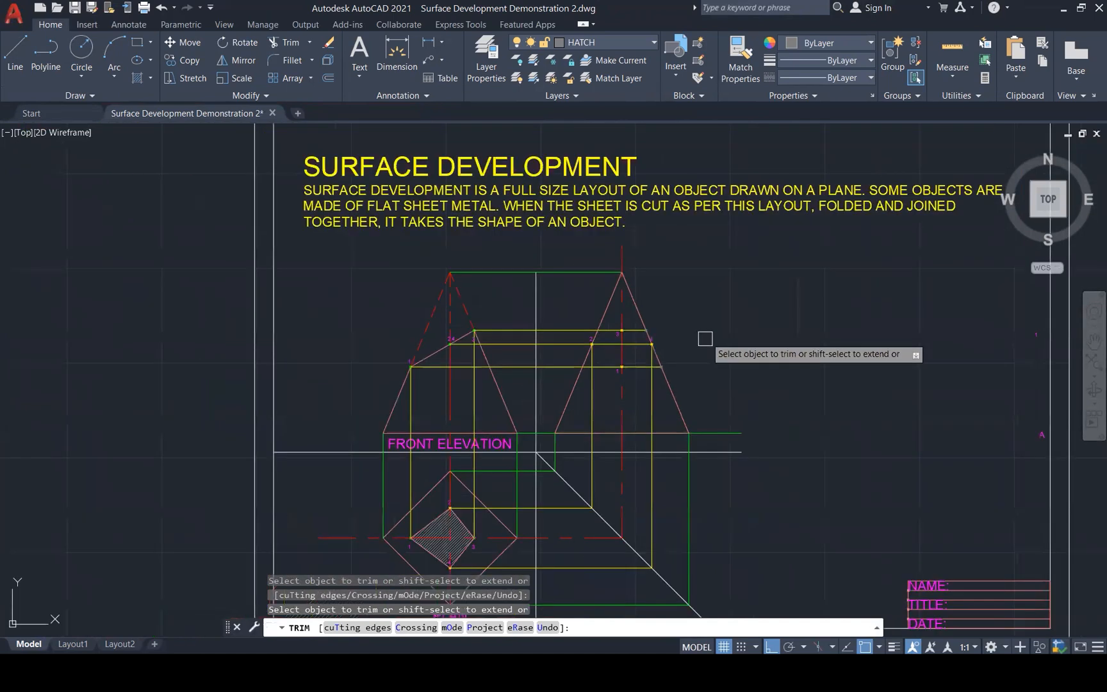
key(Escape)
key(Escape)
click(722, 430)
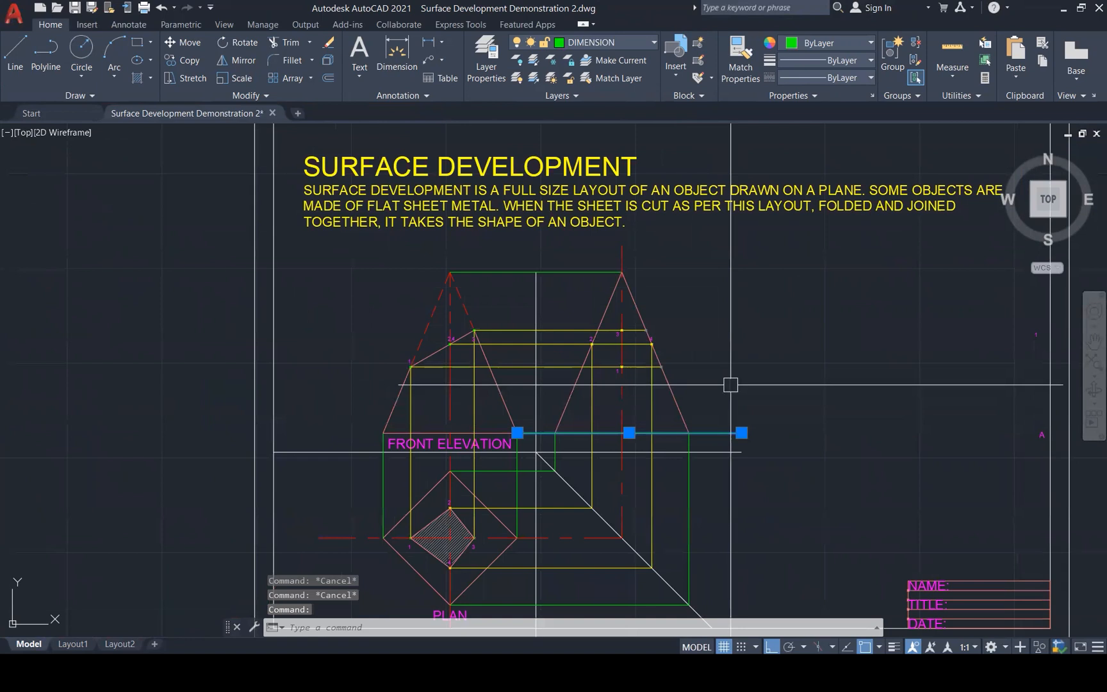
key(Delete)
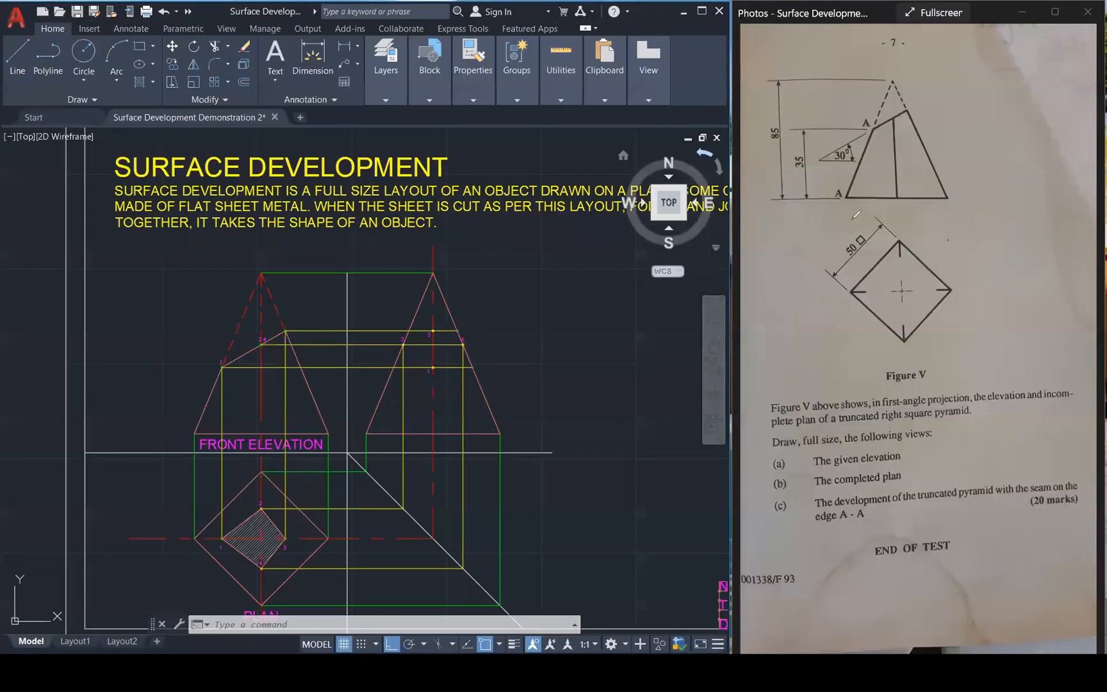
Draw a circle centred on the side view's apex and passing through the right corner of its base.
click(863, 248)
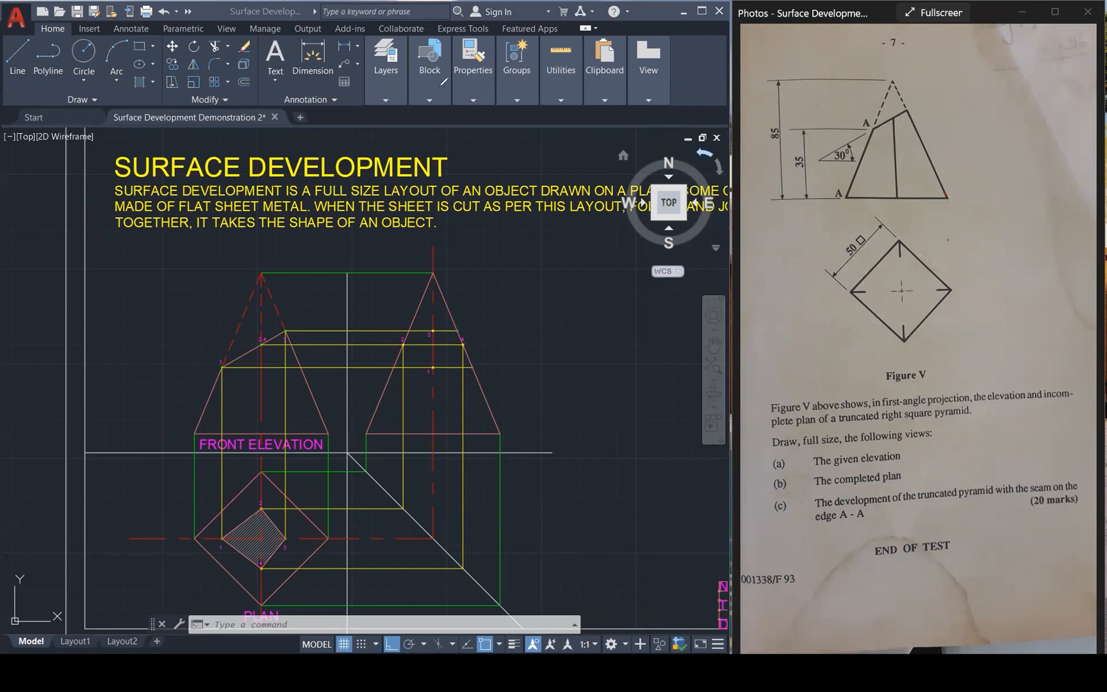
click(496, 353)
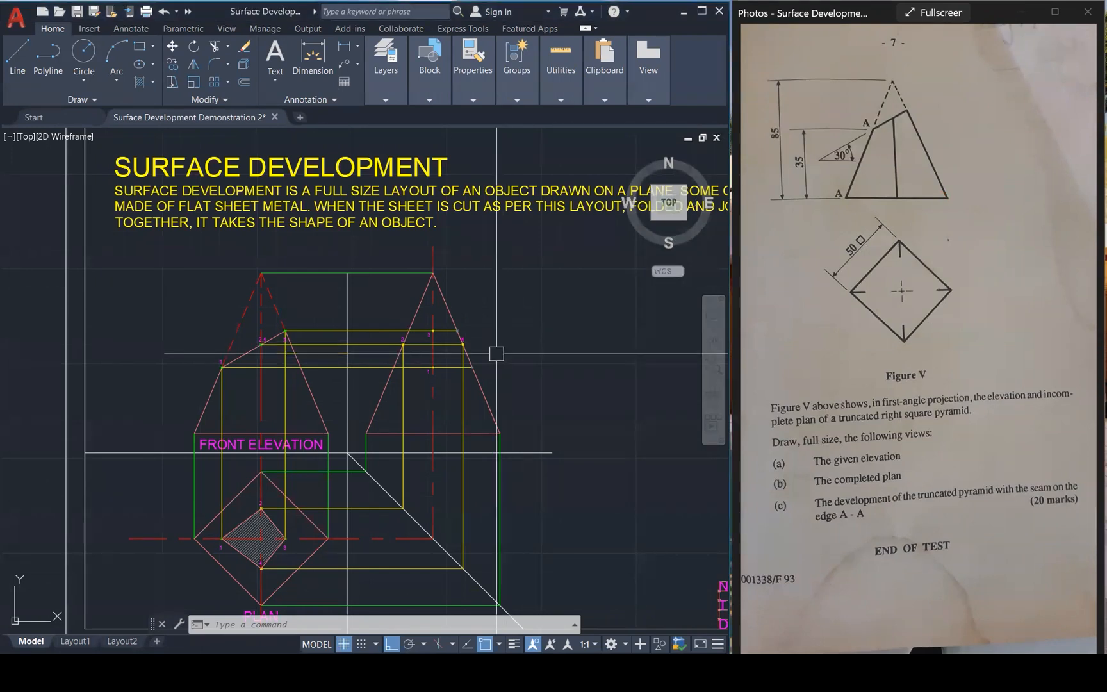
text(c)
key(Return)
click(433, 273)
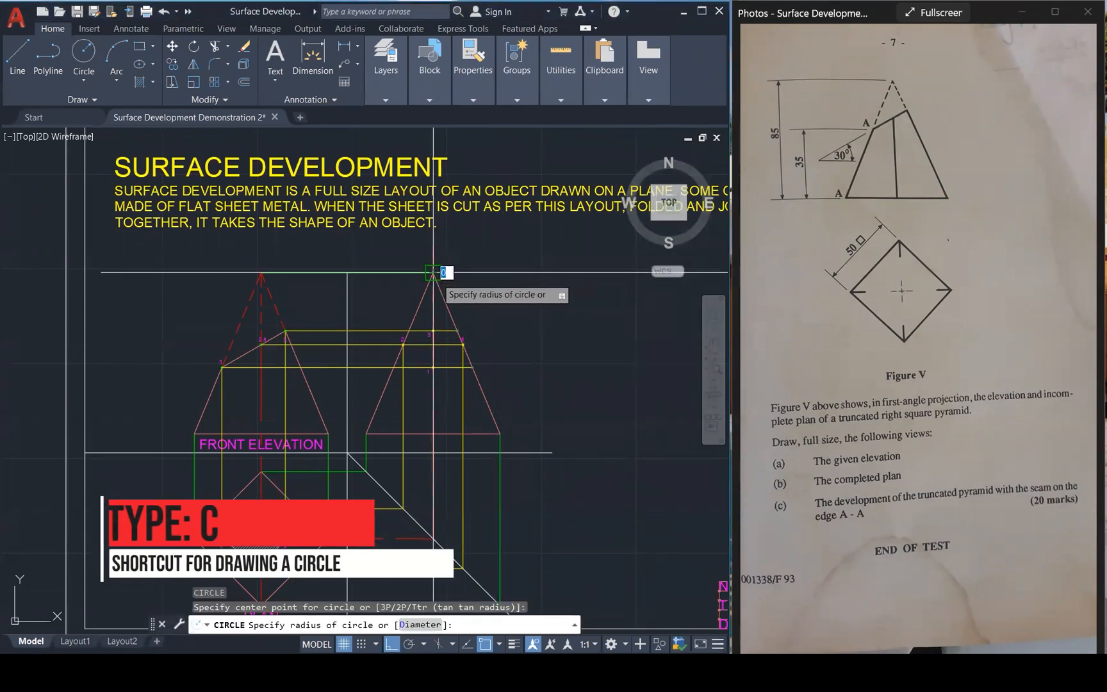
click(573, 444)
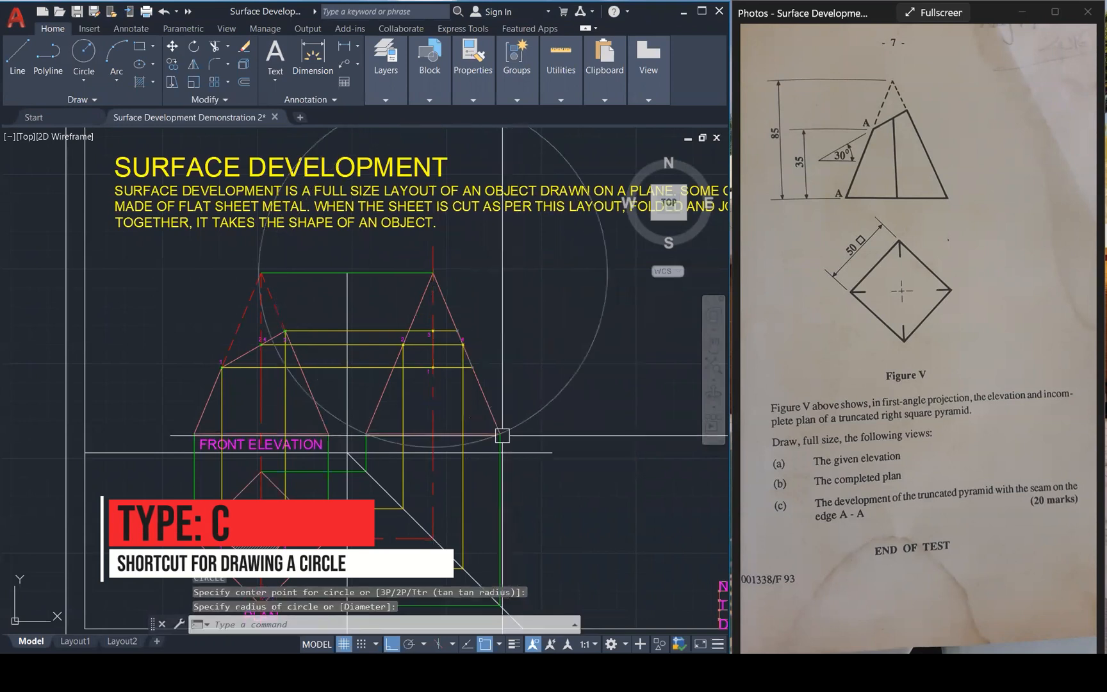
key(Escape)
key(Escape)
key(Escape)
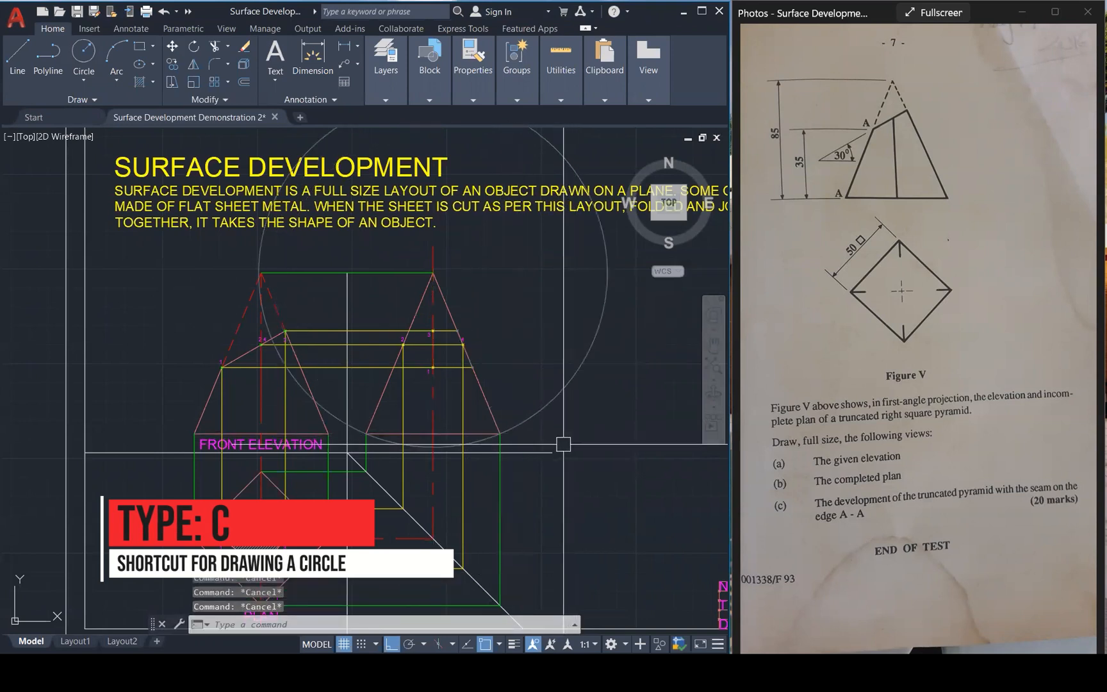
Draw a circle of radius 50 centred on the right base corner of the side view.
key(Return)
click(500, 433)
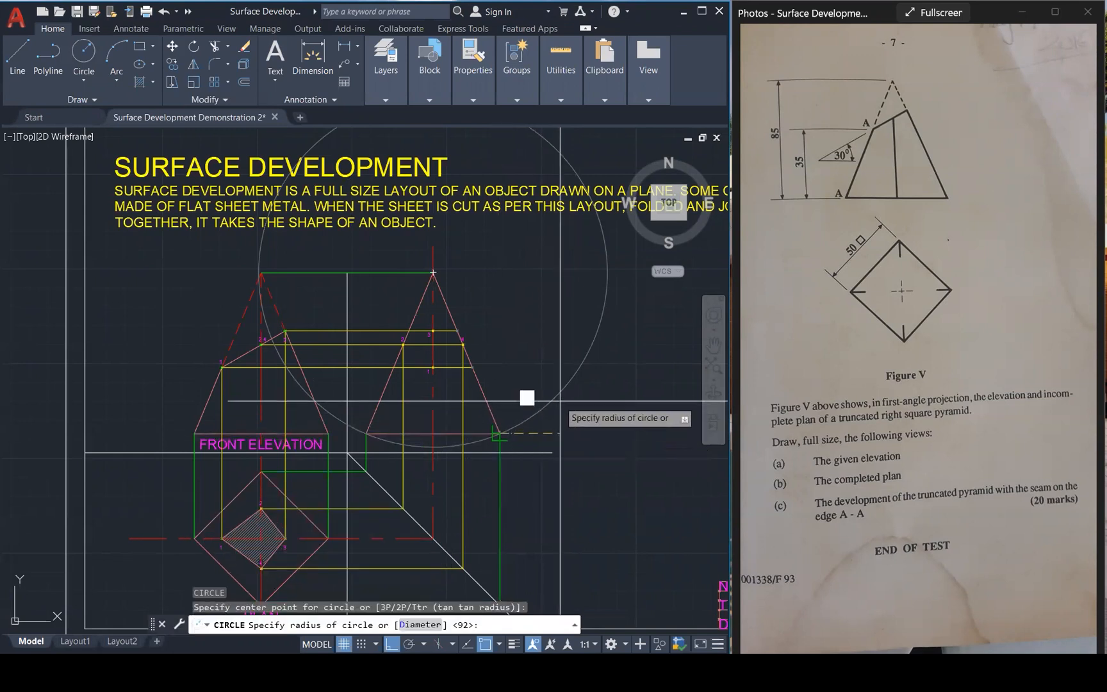
text(50)
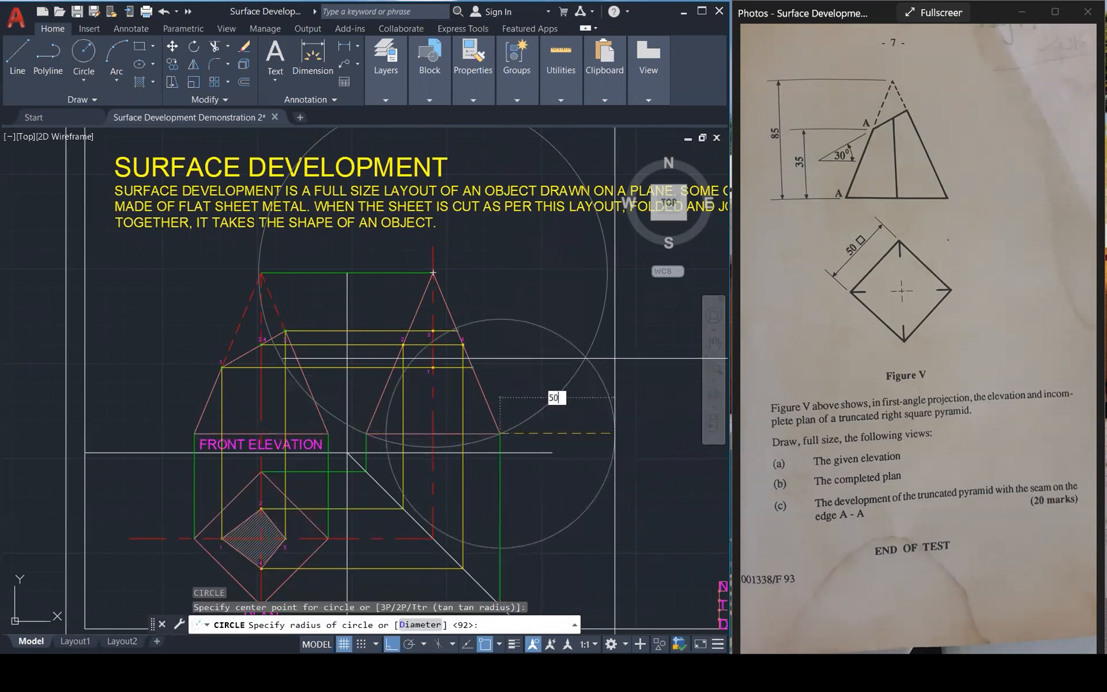
key(Return)
Copy the radius 50 circle three times by its centre onto successive crossings with the large circle, stepping upward from the base corner.
click(538, 355)
text(c)
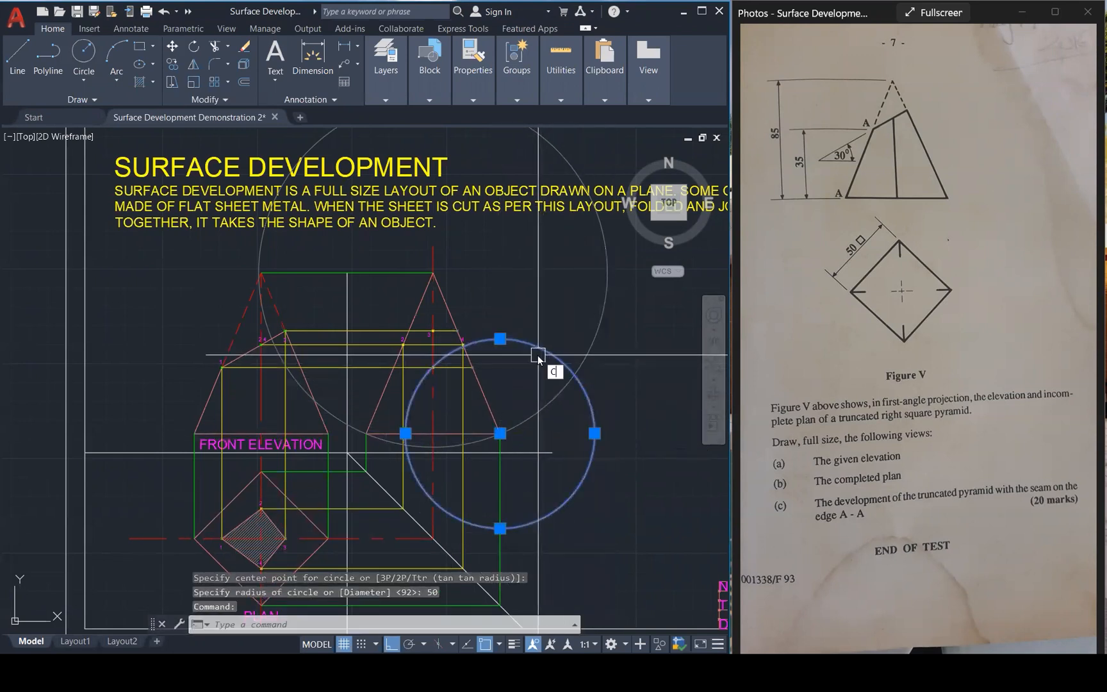
text(o)
key(Return)
click(499, 433)
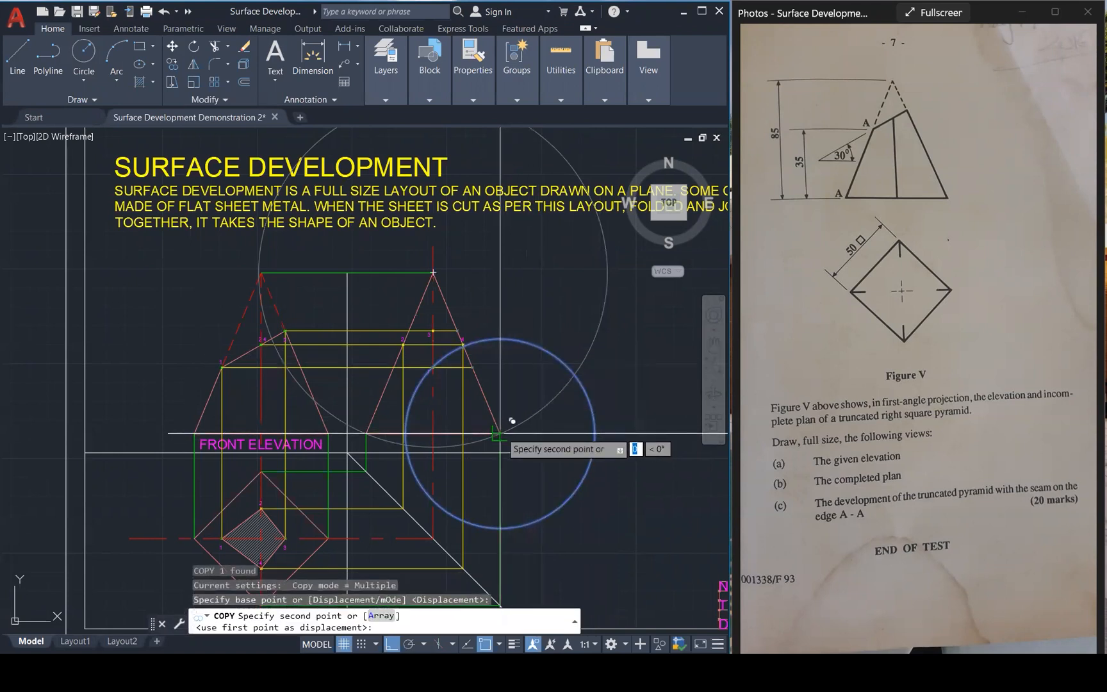
click(574, 374)
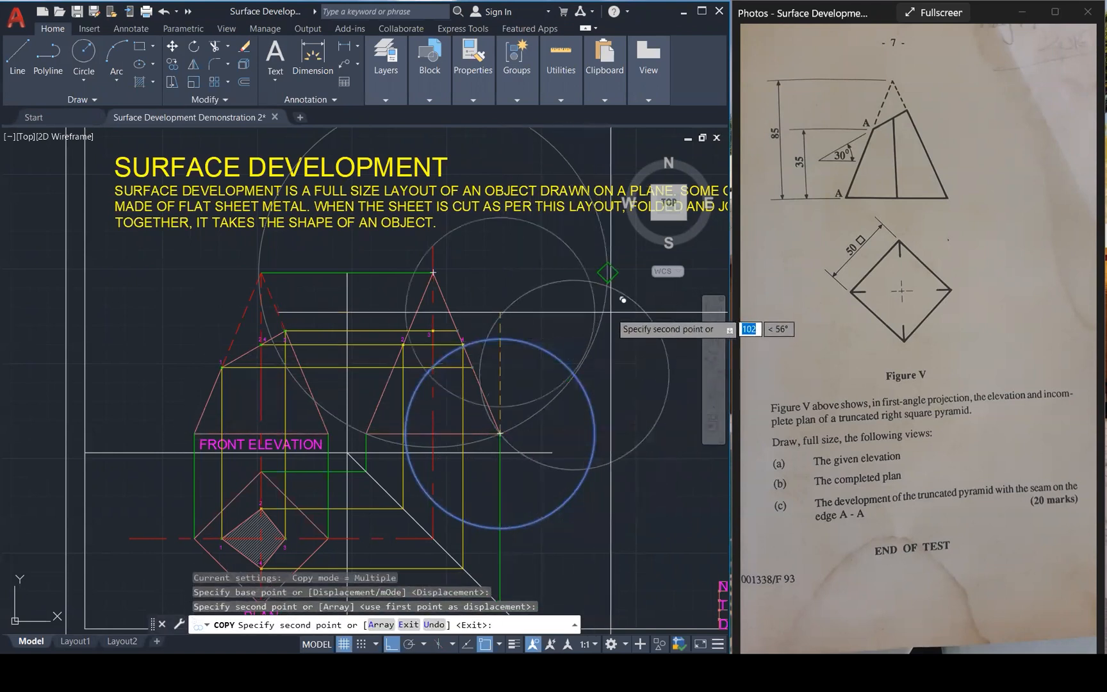
click(619, 273)
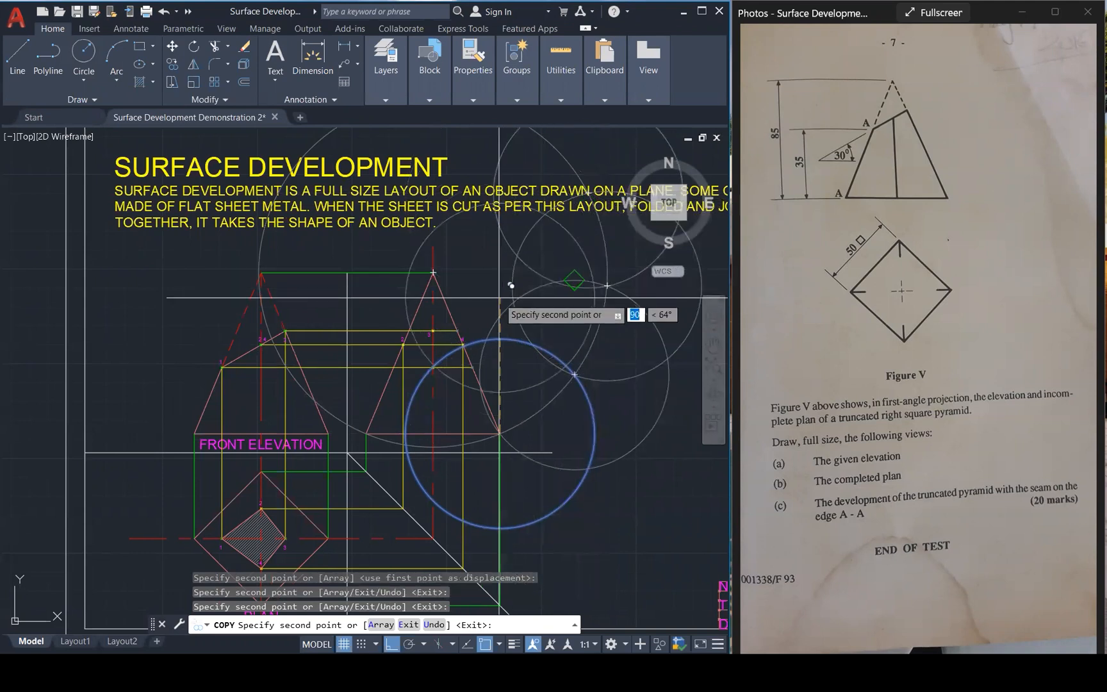
key(Escape)
key(Escape)
key(Escape)
Move the SURFACE DEVELOPMENT title text straight up, outside the drawing frame and clear of the construction circles.
scroll(457, 348, down, 1)
scroll(456, 348, down, 4)
click(543, 301)
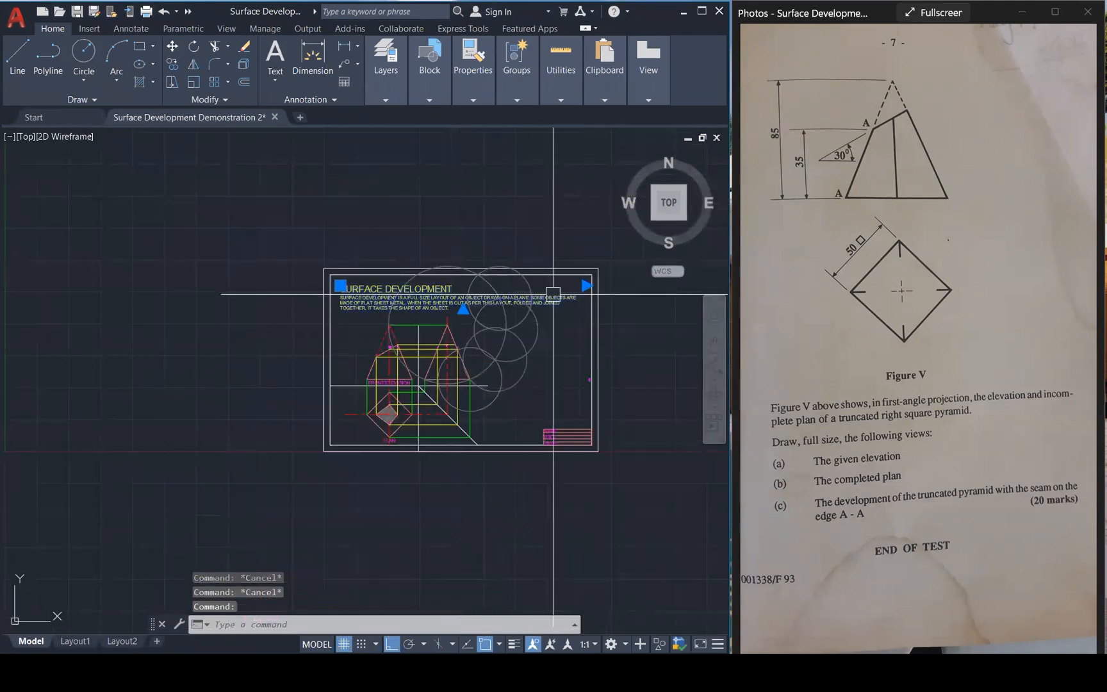
text(m)
key(Return)
click(542, 301)
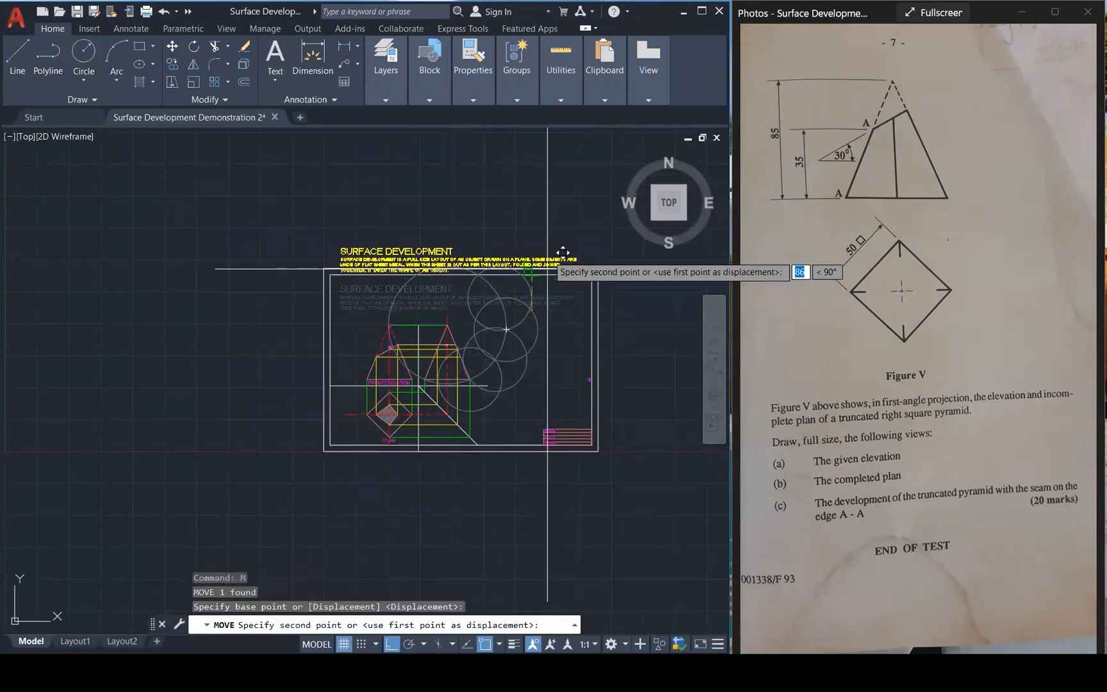
click(542, 219)
scroll(465, 357, up, 1)
scroll(465, 356, up, 3)
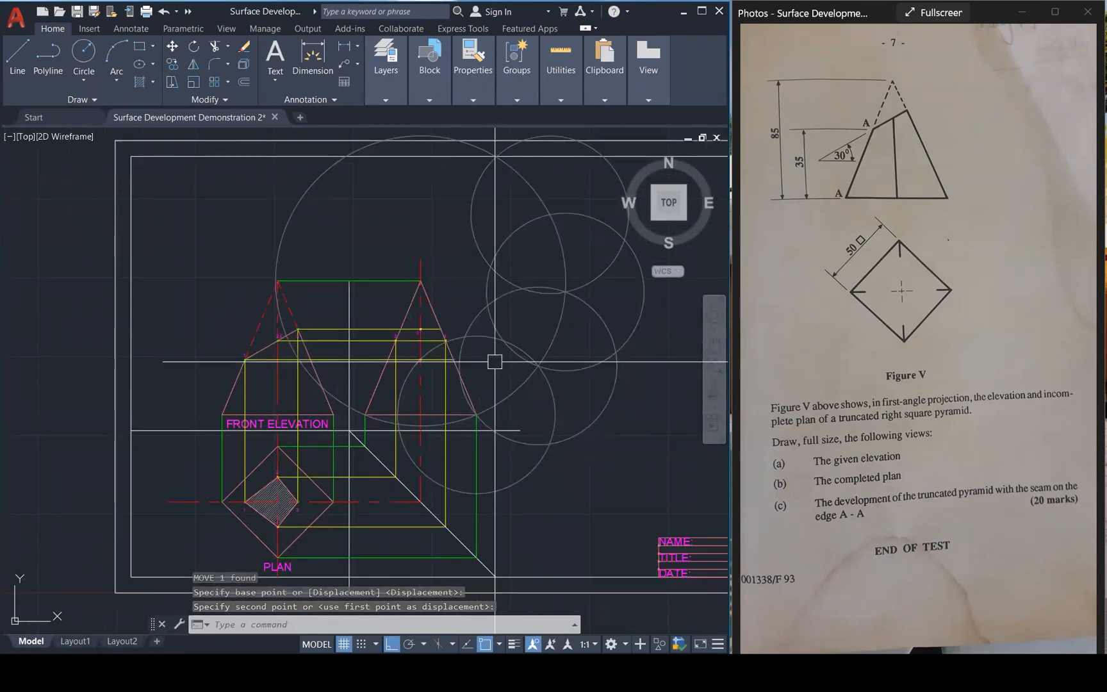
Place points at the centres of the three copied circles on the large circle and at the side view's apex.
key(Escape)
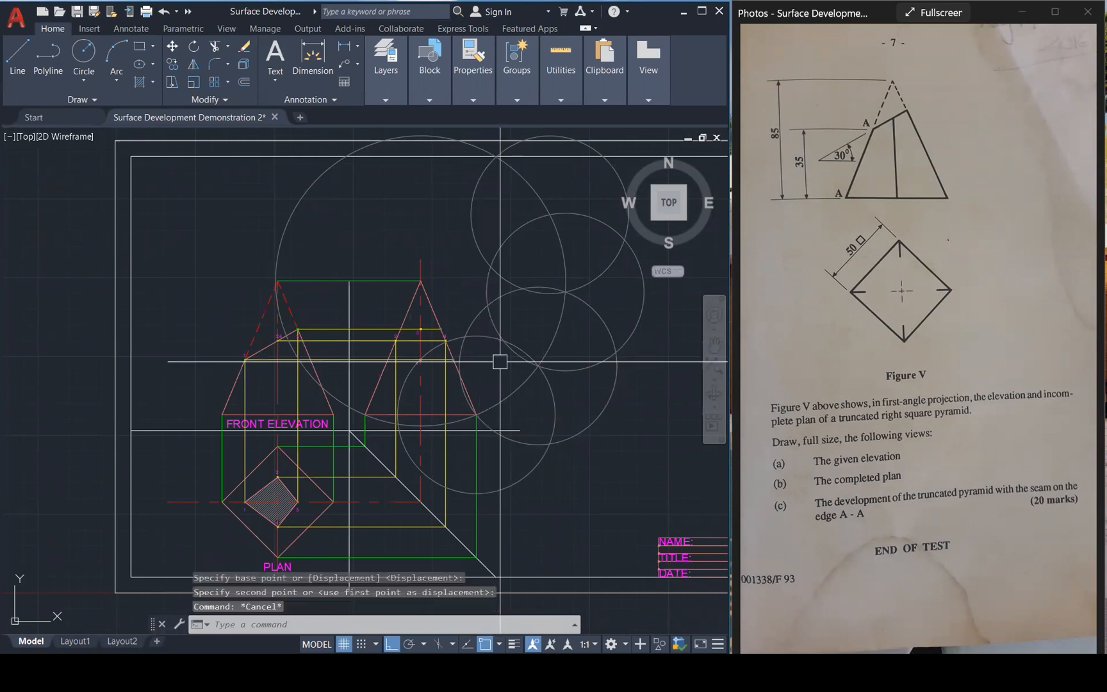
click(538, 366)
key(Return)
click(566, 291)
key(Return)
click(550, 213)
key(Return)
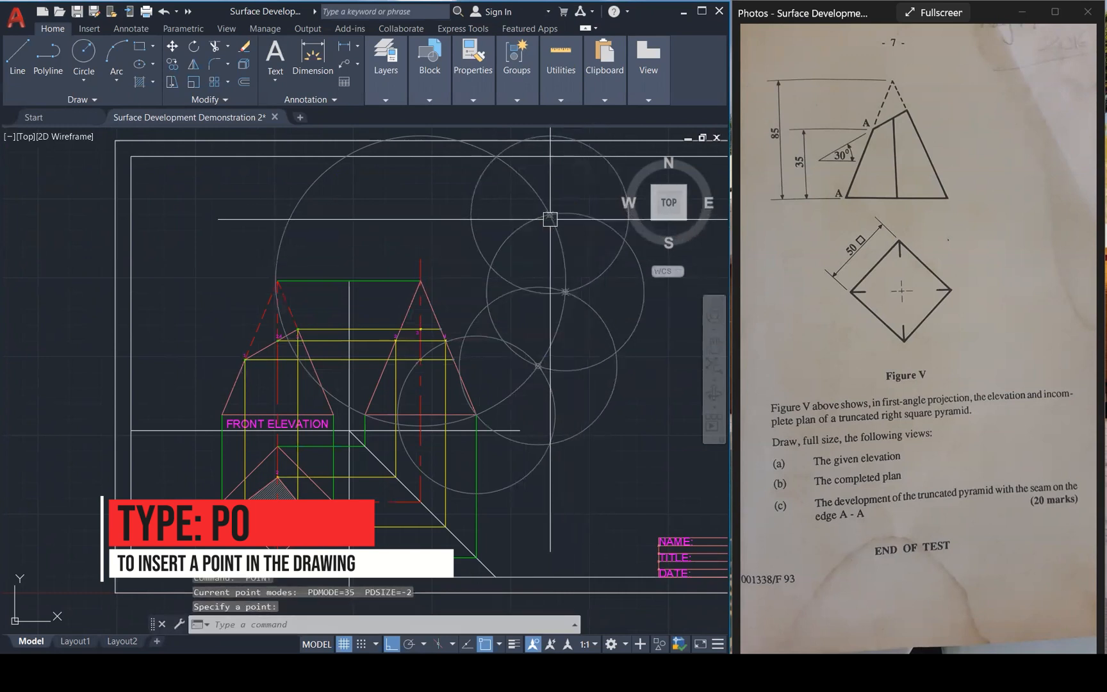
click(421, 280)
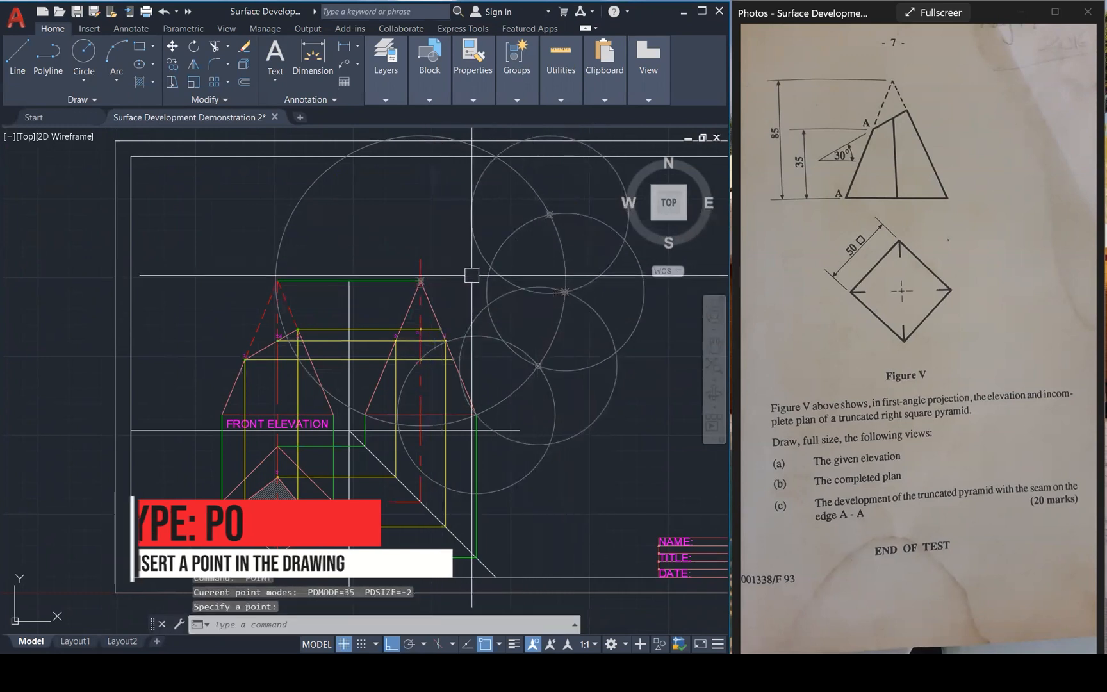
key(Escape)
Delete the four radius 50 circles, keeping the large circle and the points marked on it.
click(603, 275)
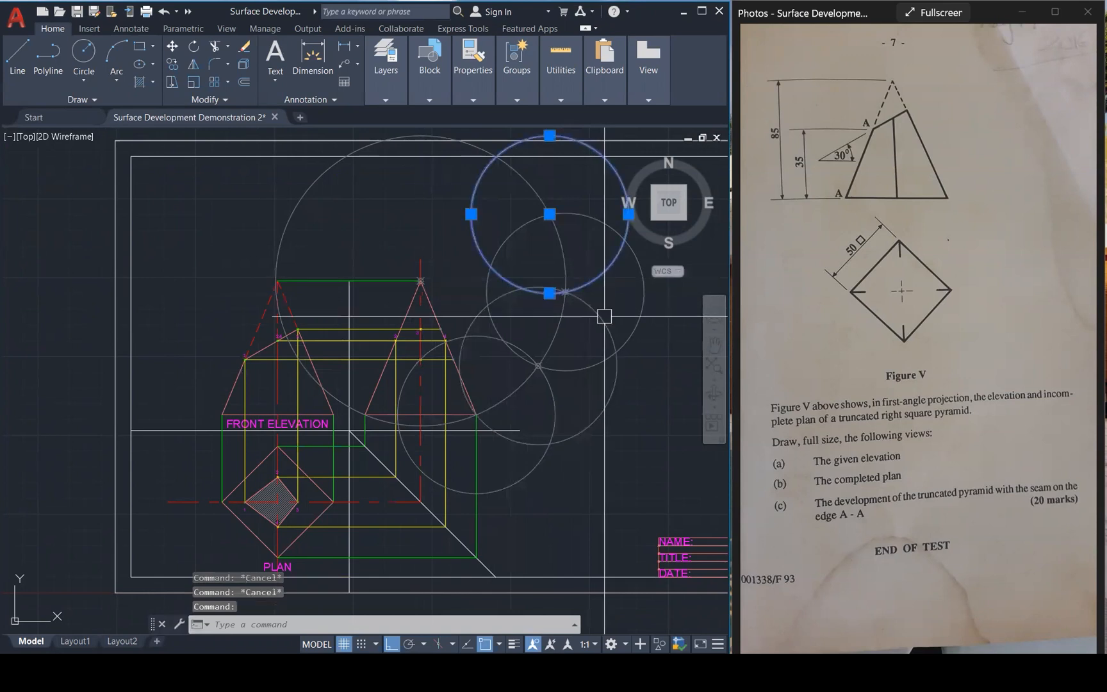
click(604, 319)
click(576, 372)
click(555, 402)
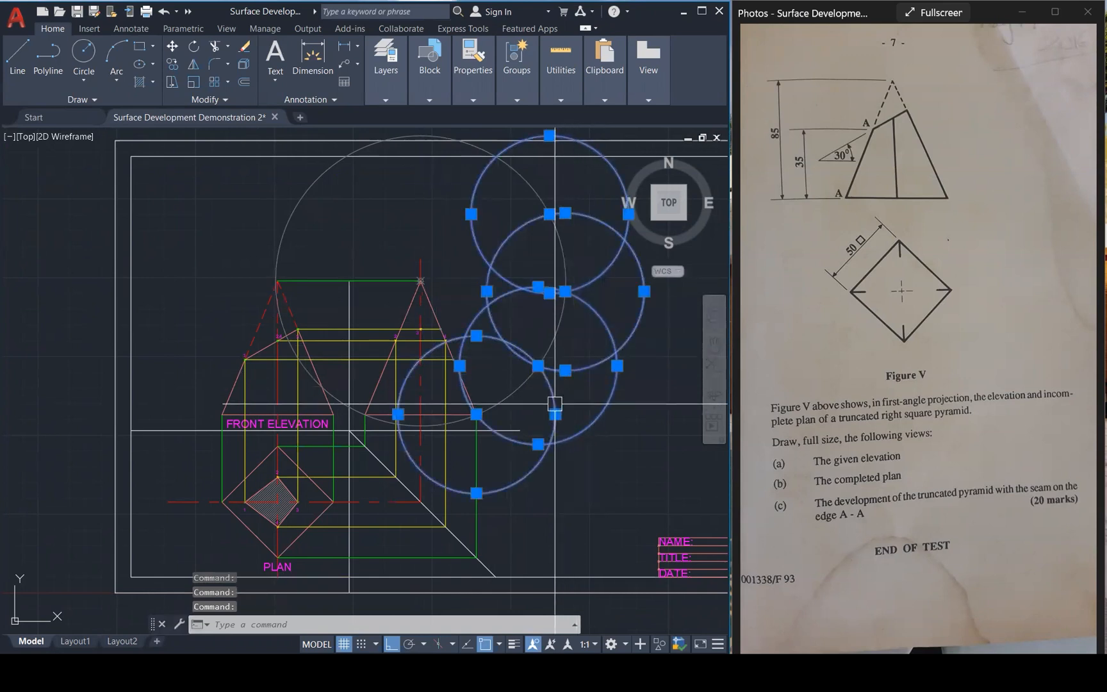
key(Delete)
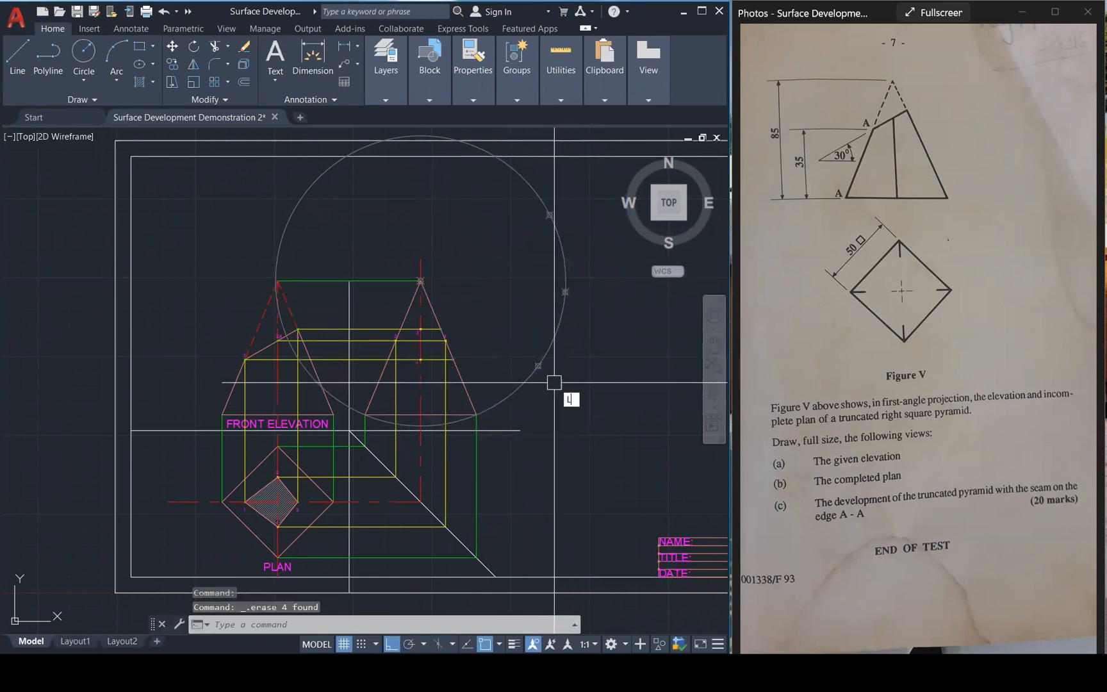
Draw lines from the side view's apex to the three points marked on the large circle.
key(Return)
click(538, 366)
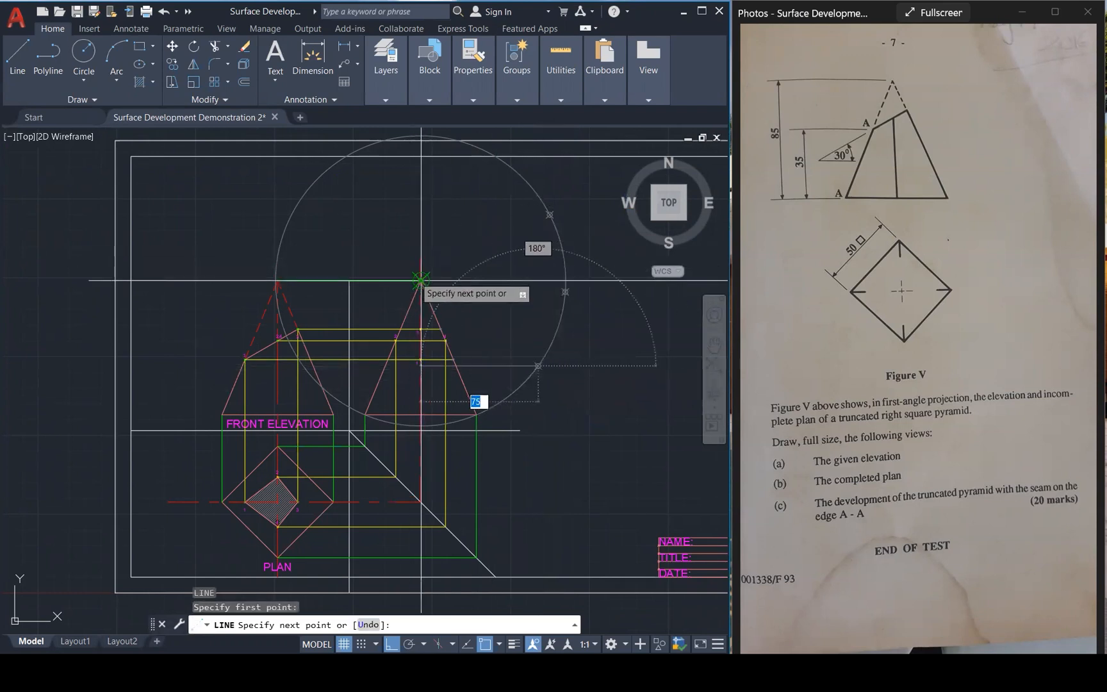
click(421, 280)
click(565, 291)
key(Escape)
key(Return)
click(550, 214)
click(421, 280)
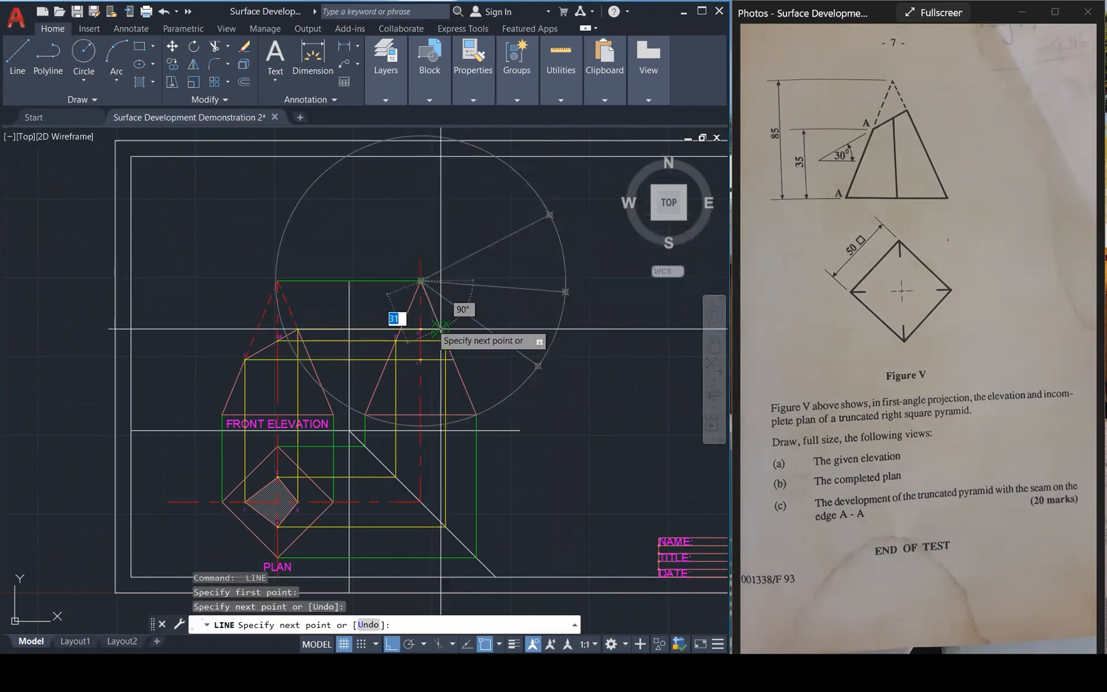
key(Escape)
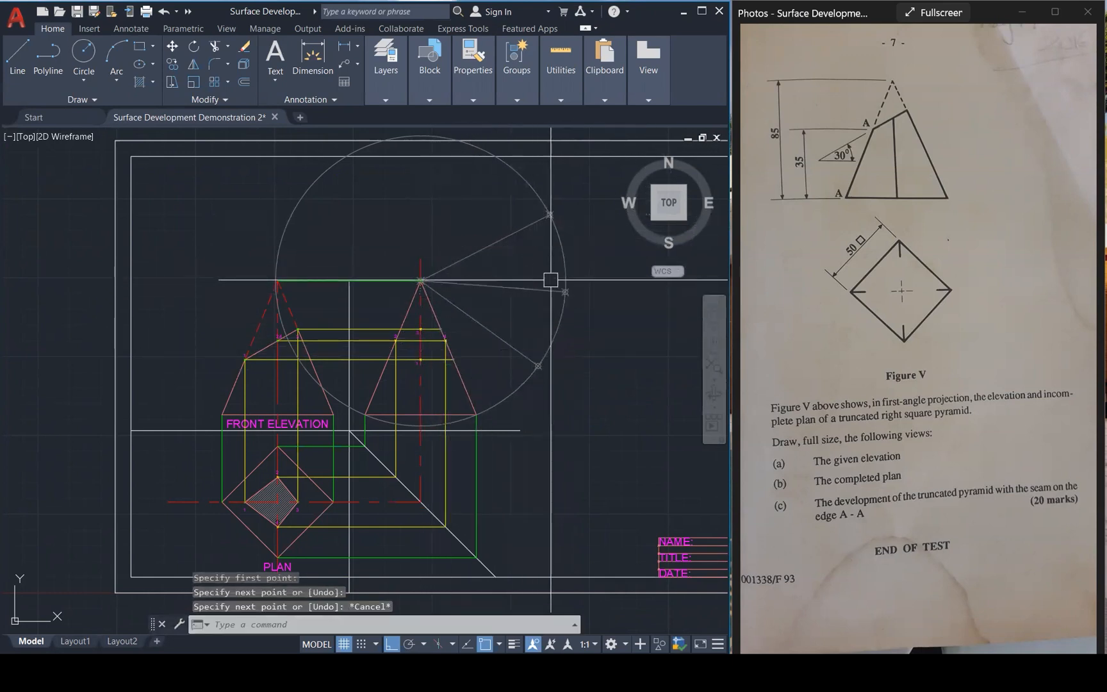
Draw a circle of radius 50 centred on the uppermost point marked on the large circle.
scroll(561, 172, up, 2)
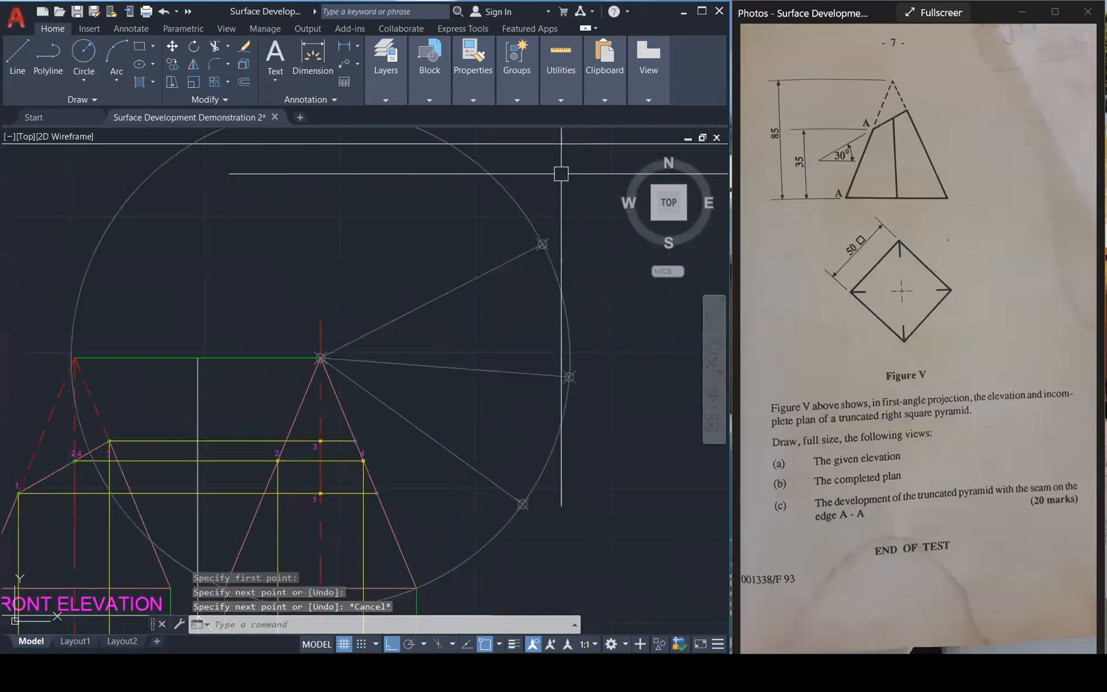
text(c)
key(Return)
click(542, 244)
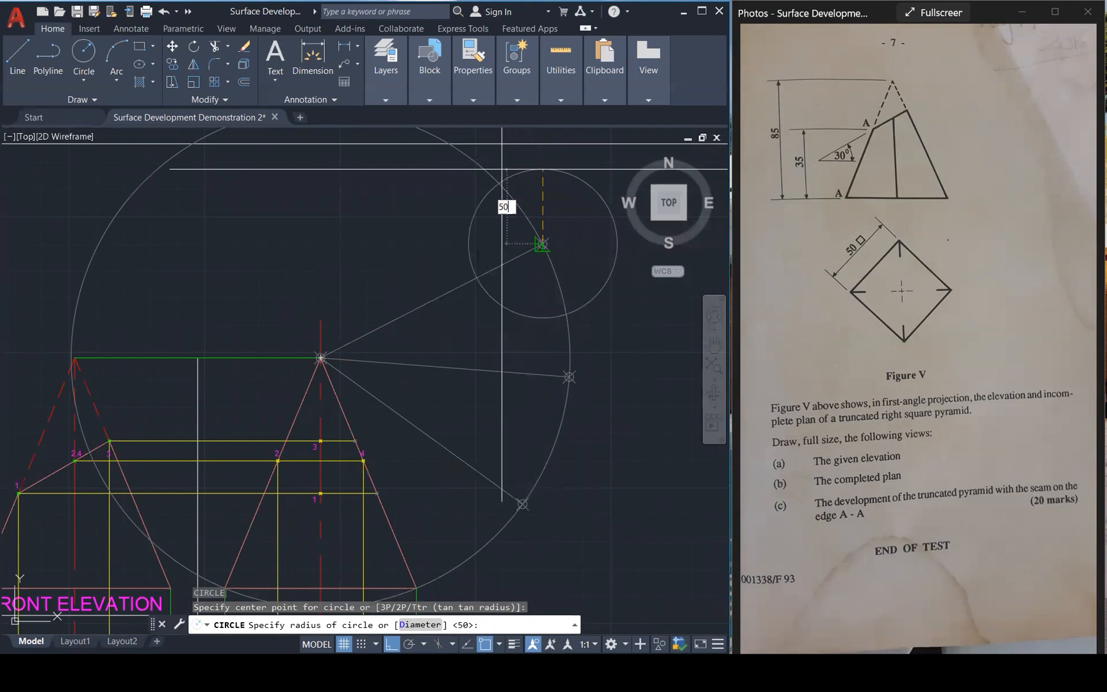
text(50)
key(Return)
Draw a line from the small circle's upper crossing with the large circle to the apex, and delete the small circle.
text(l)
key(Return)
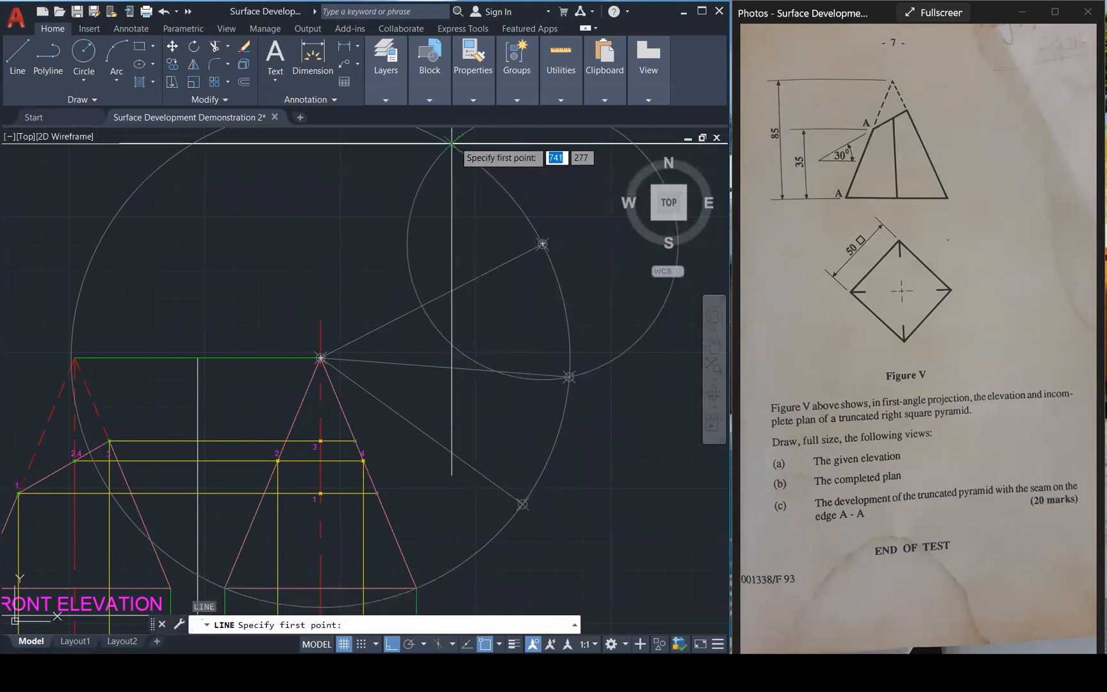
scroll(450, 144, up, 5)
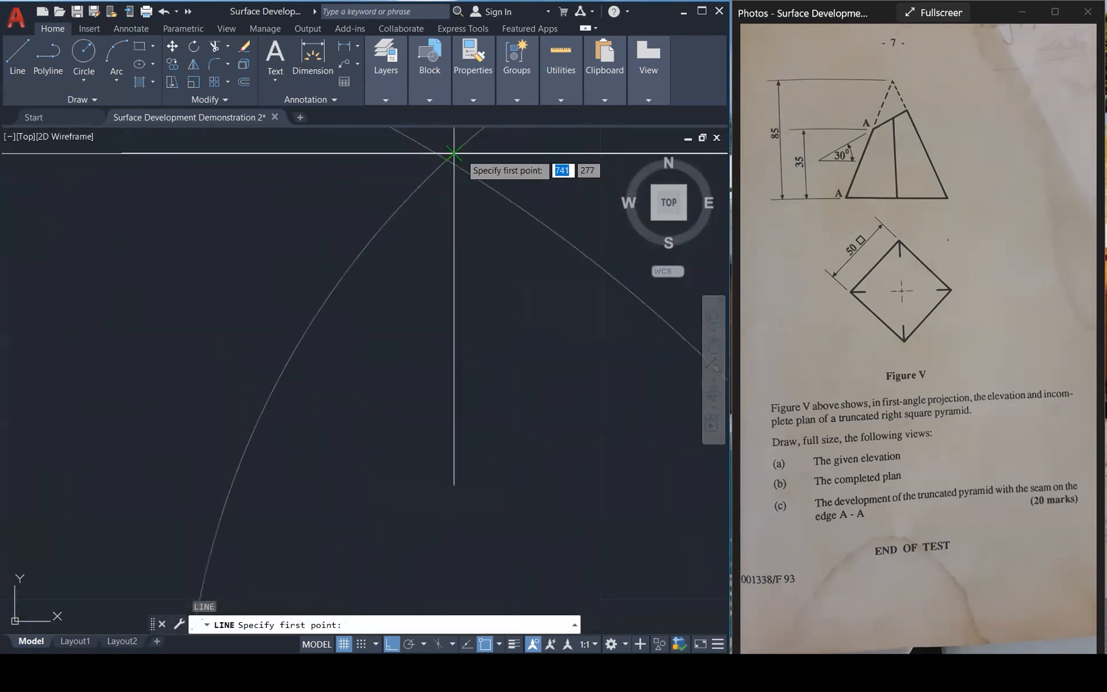
click(451, 158)
scroll(452, 160, down, 6)
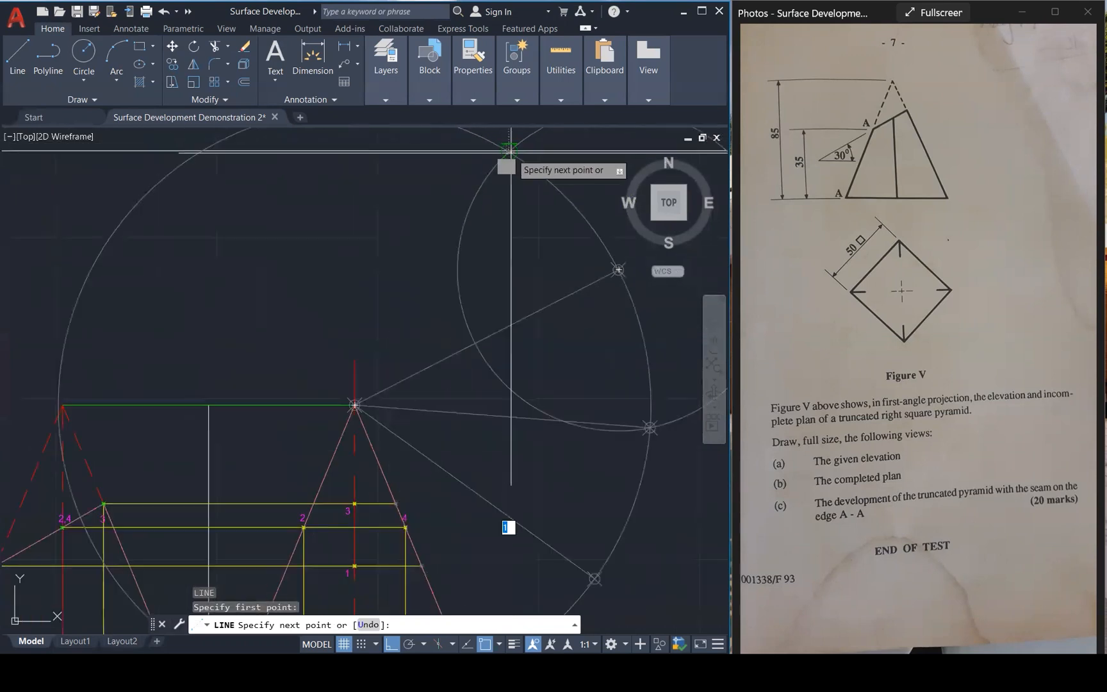
scroll(420, 299, up, 6)
click(419, 299)
scroll(384, 318, down, 6)
key(Escape)
key(Escape)
key(Escape)
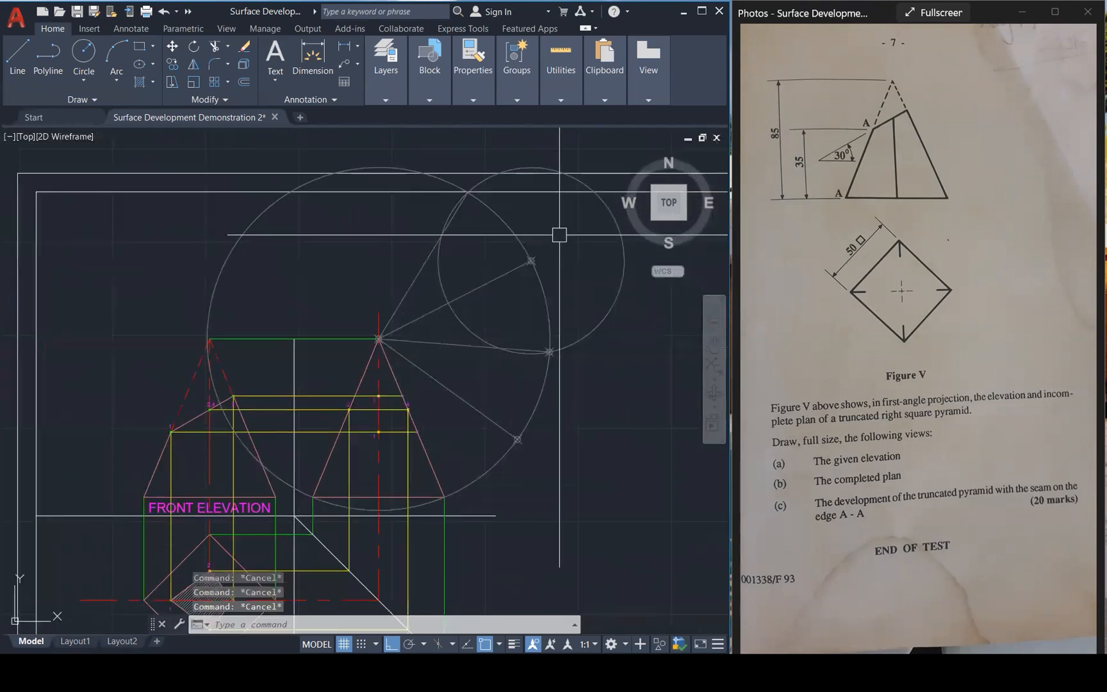
click(604, 312)
key(Delete)
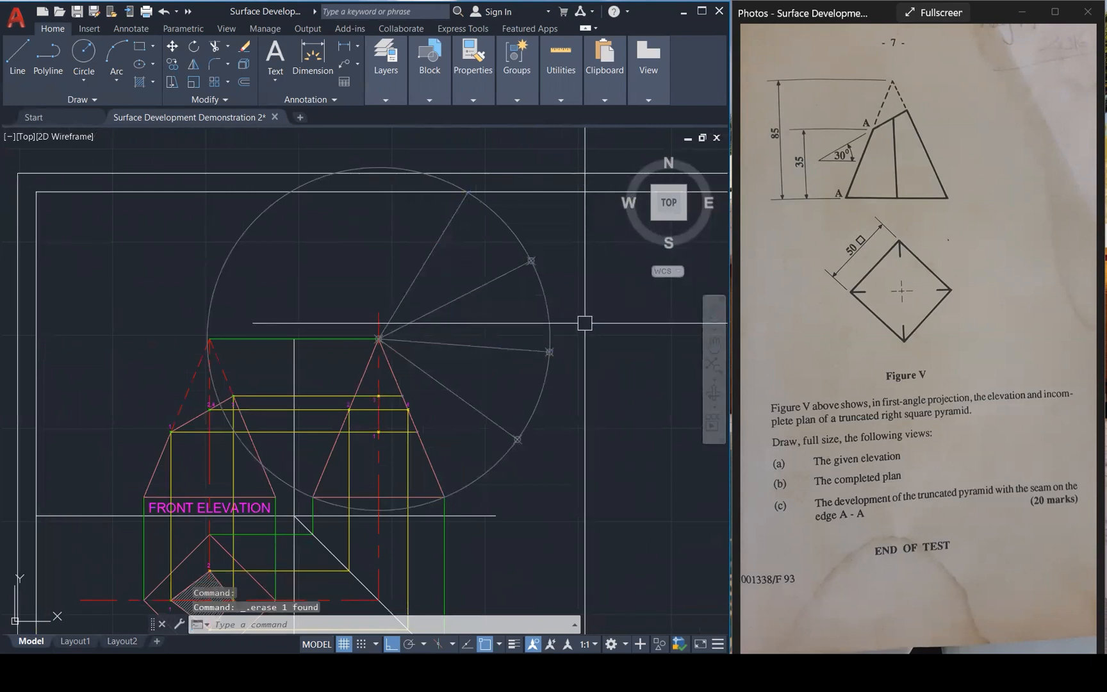
Trim the large circle and delete its leftover portion, keeping the arc from the side view's base corner to the uppermost radial line.
key(Return)
click(447, 182)
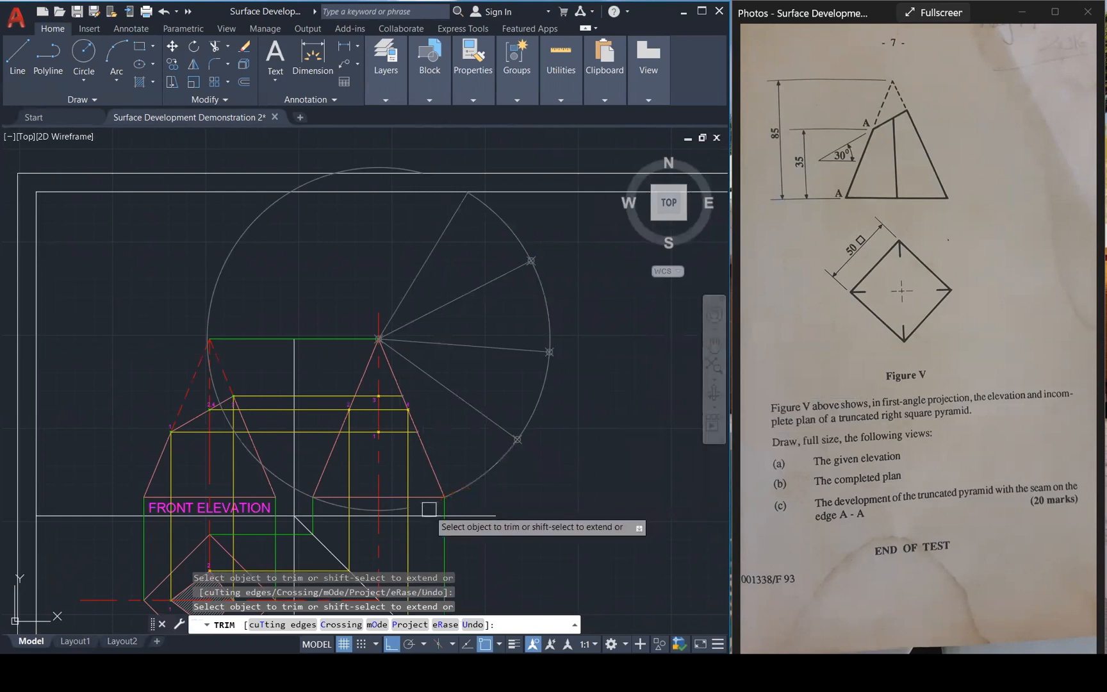
key(Escape)
key(Escape)
click(235, 244)
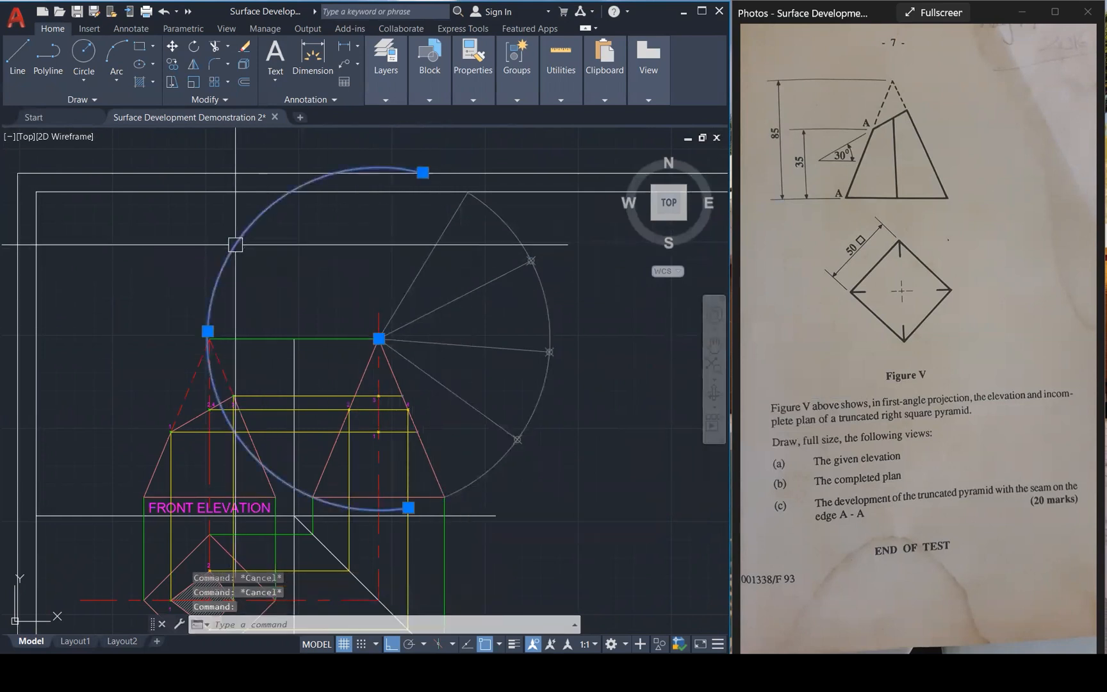
key(Delete)
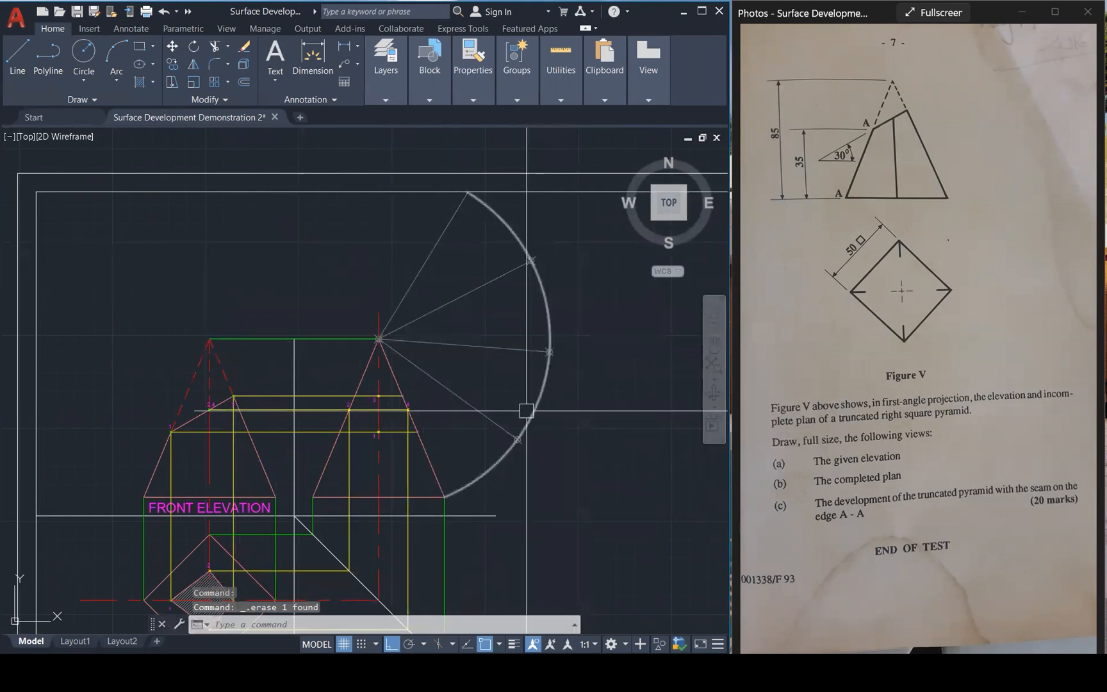
key(Escape)
key(Escape)
key(Escape)
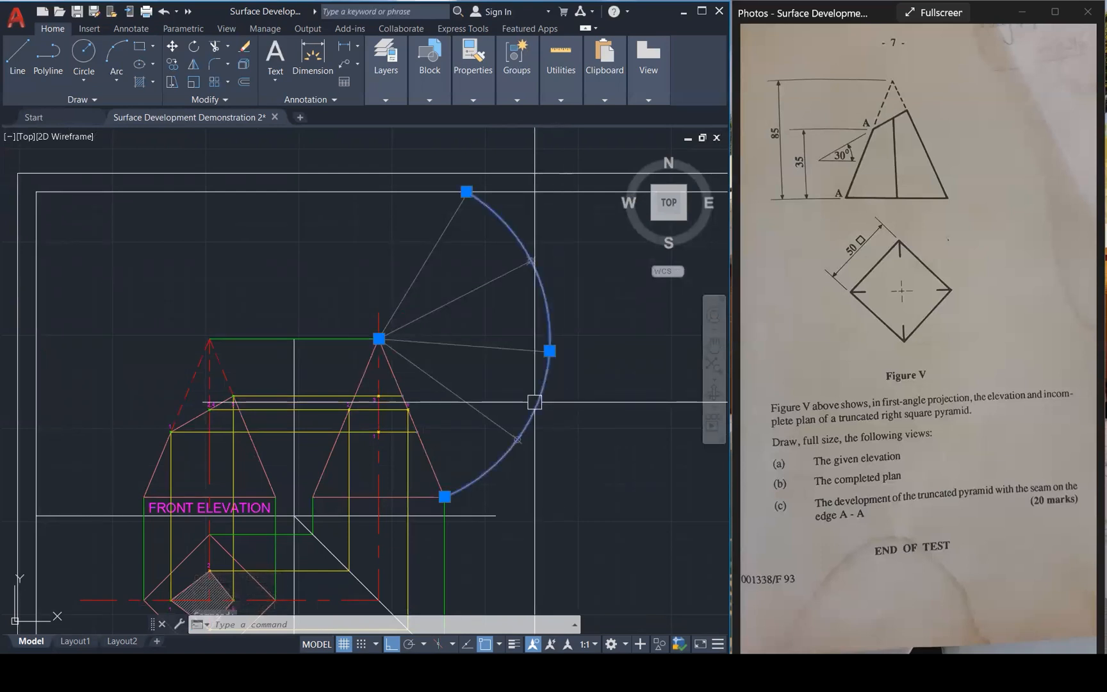
Draw four chords through the marked arc points from the side view's base corner to the uppermost radial line's end, and delete the arc.
text(l)
key(Return)
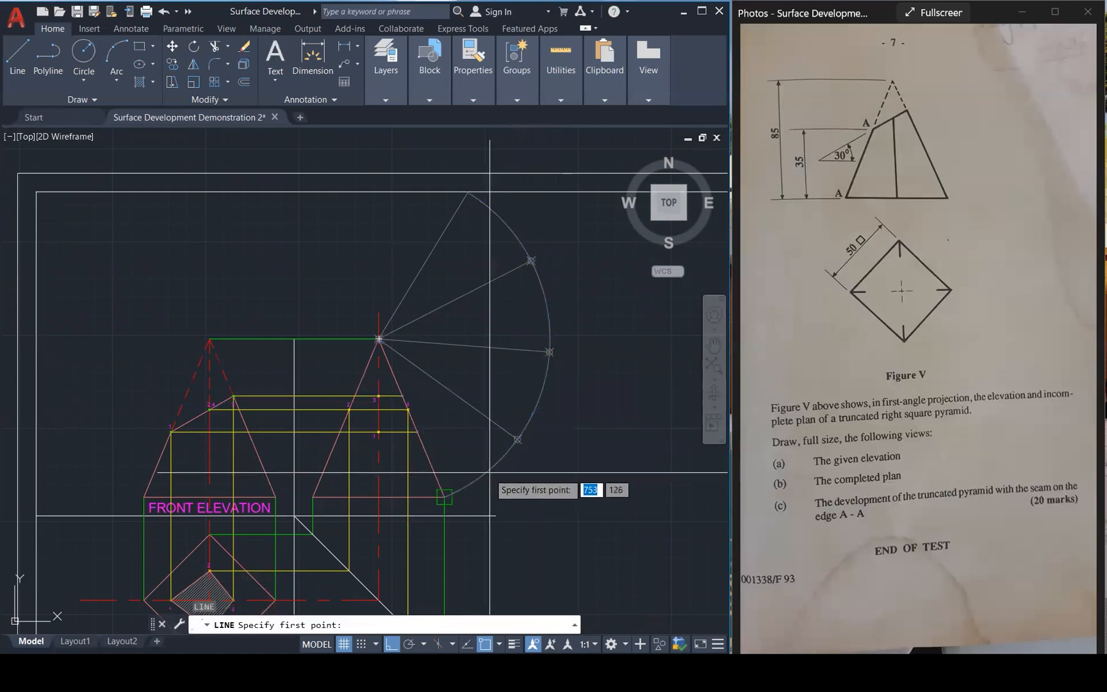
click(445, 498)
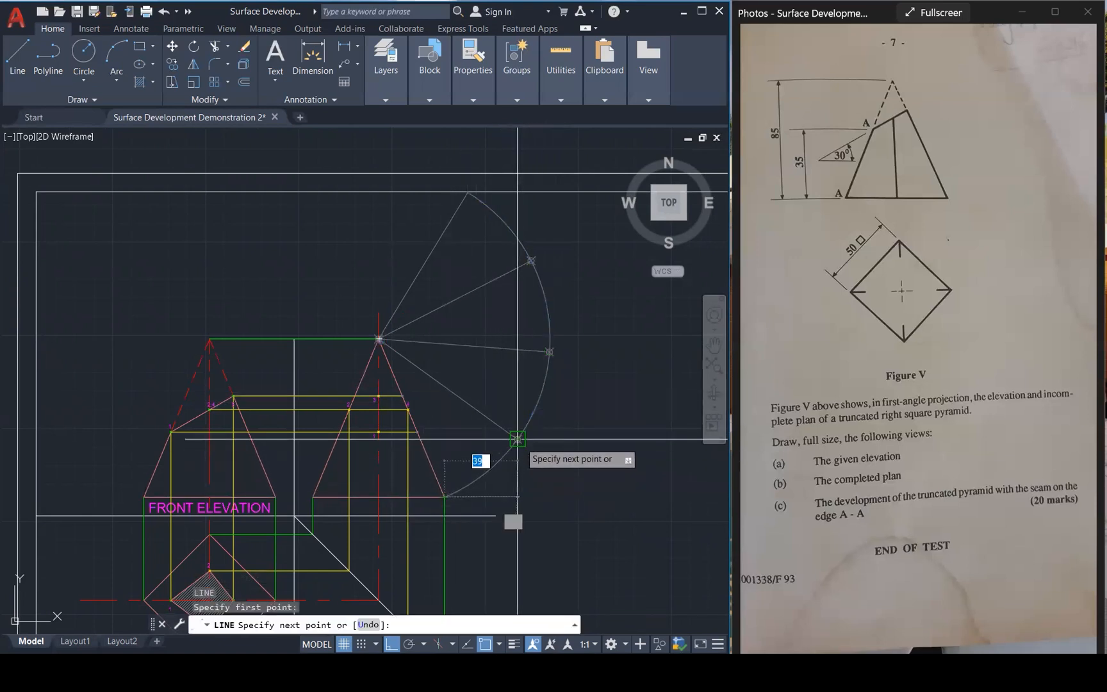
click(517, 440)
click(549, 351)
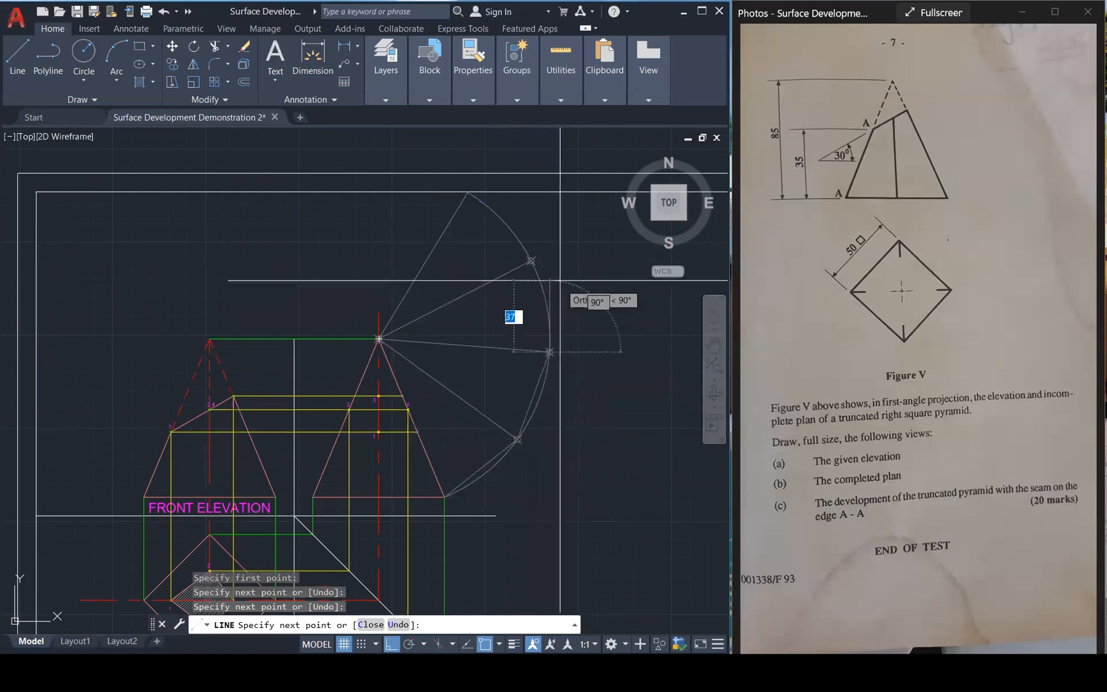
click(531, 260)
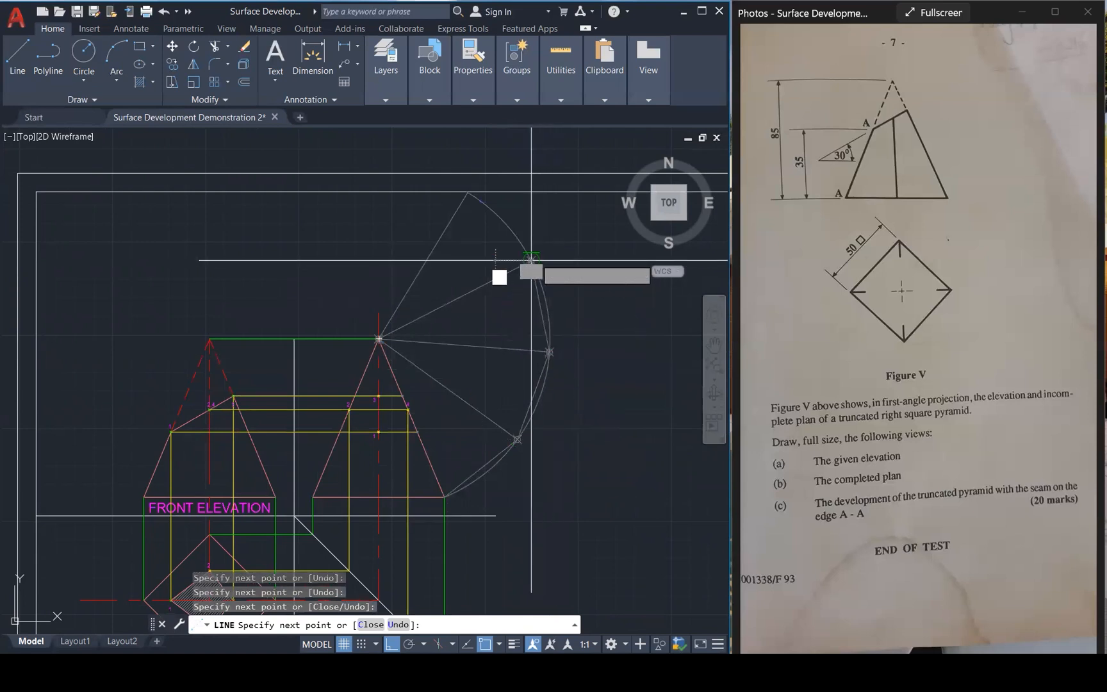
click(467, 192)
key(Escape)
click(510, 225)
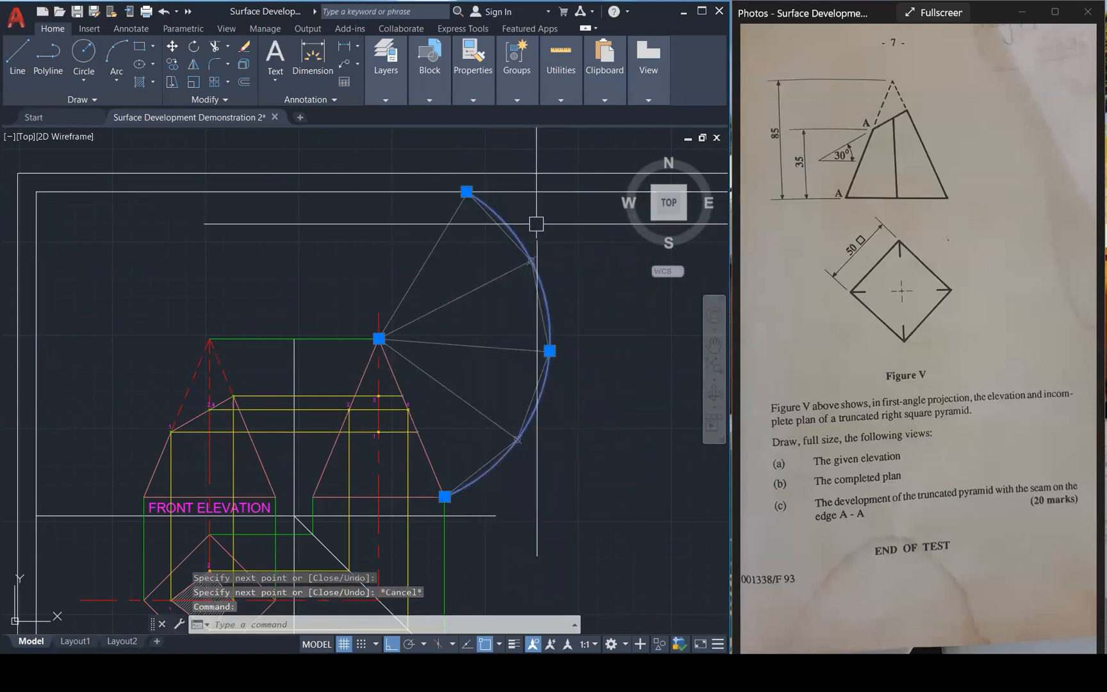
key(Delete)
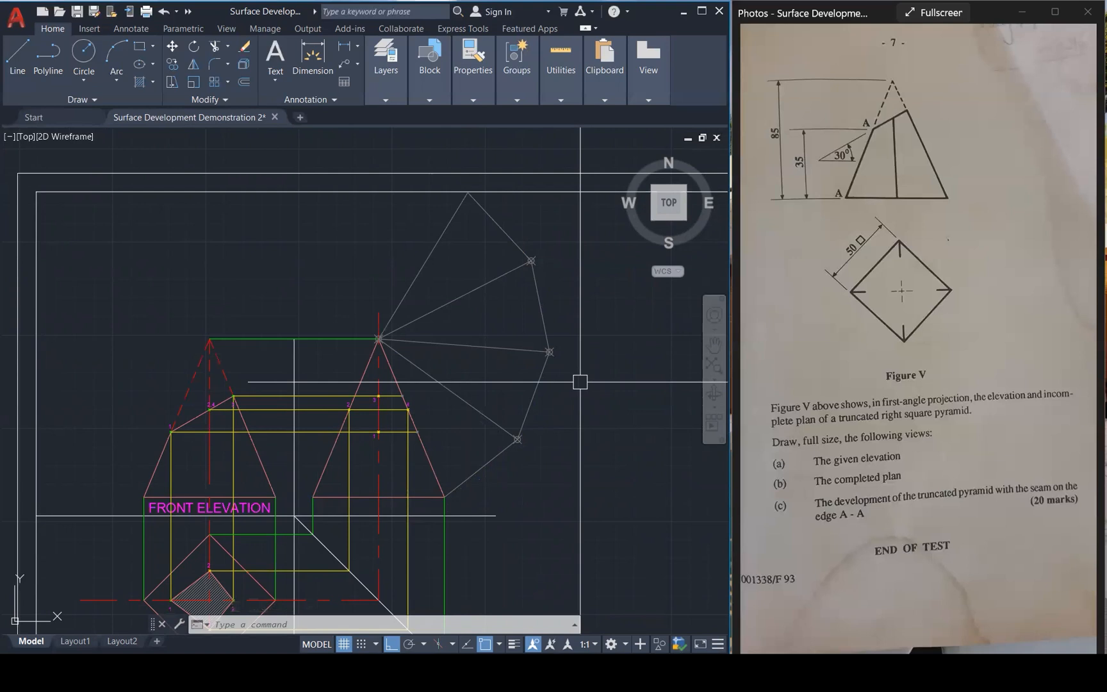
text(h)
key(Return)
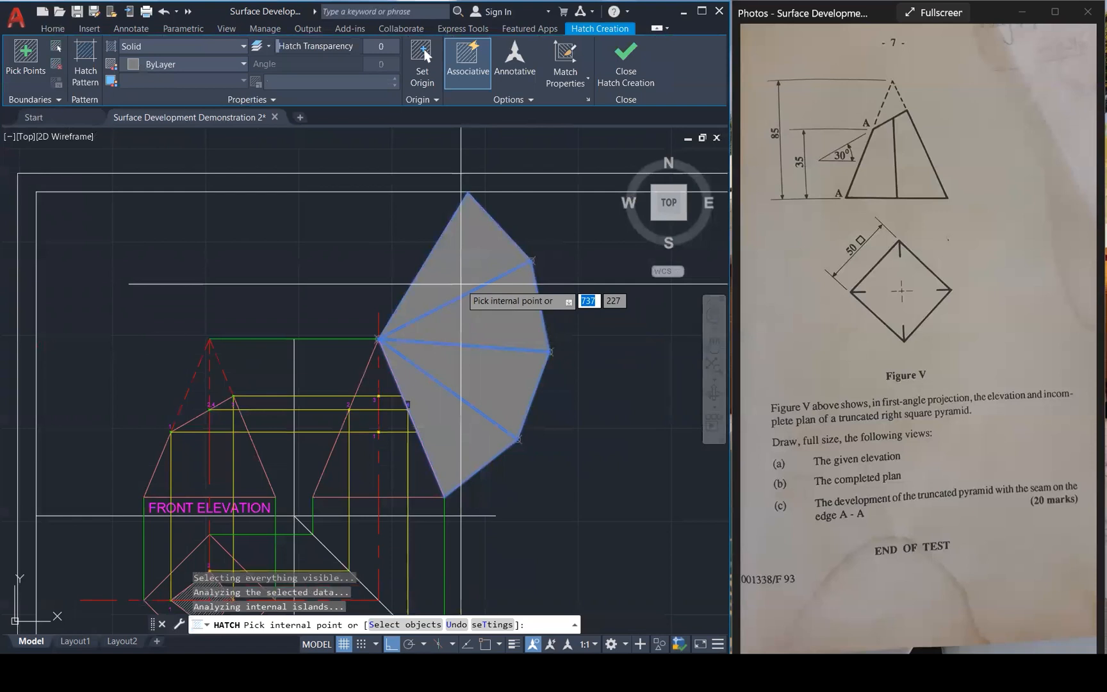
key(Escape)
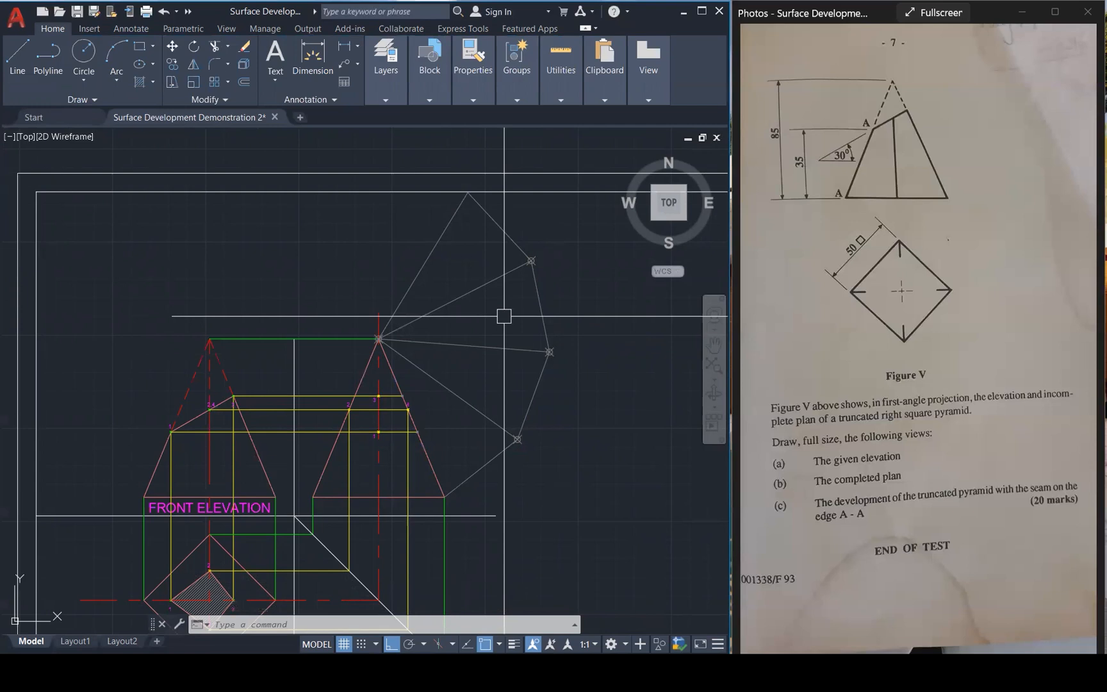
Draw a circle centred on the side view's apex through the point where the level 1 line meets the right sloping edge.
key(Return)
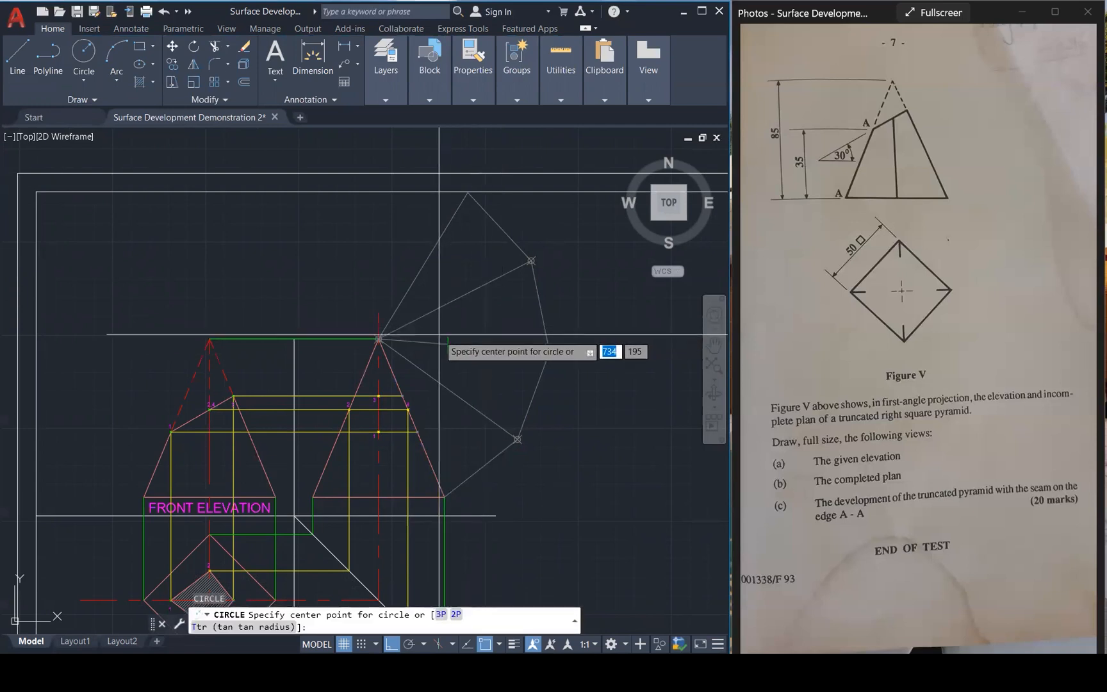
click(379, 338)
scroll(401, 355, up, 8)
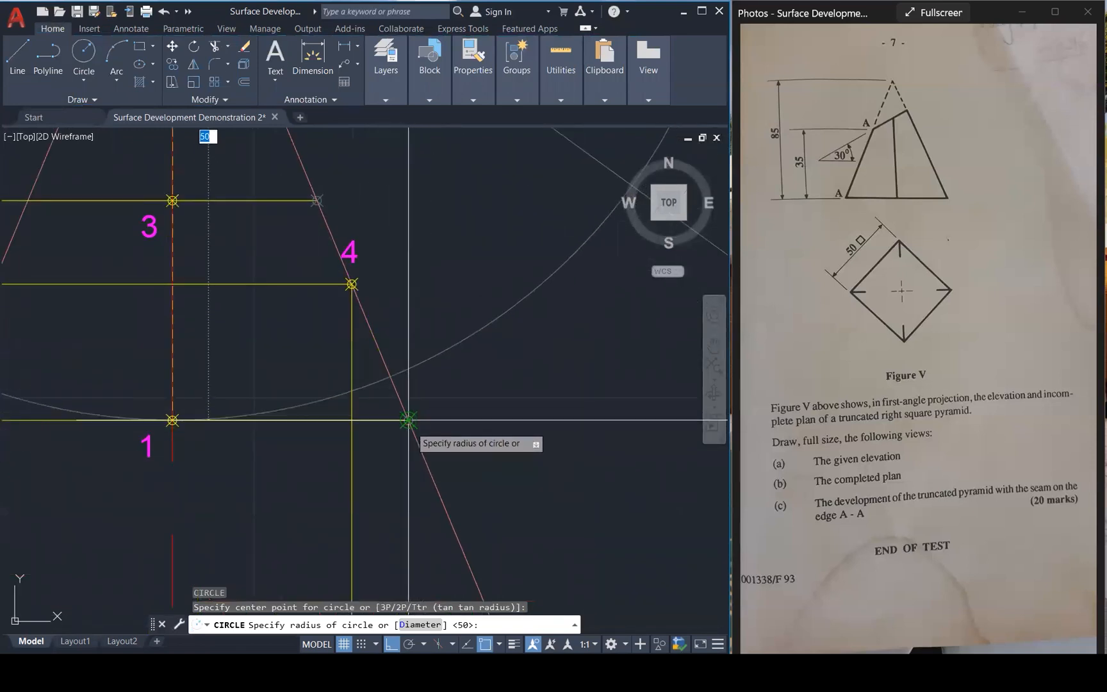
click(408, 420)
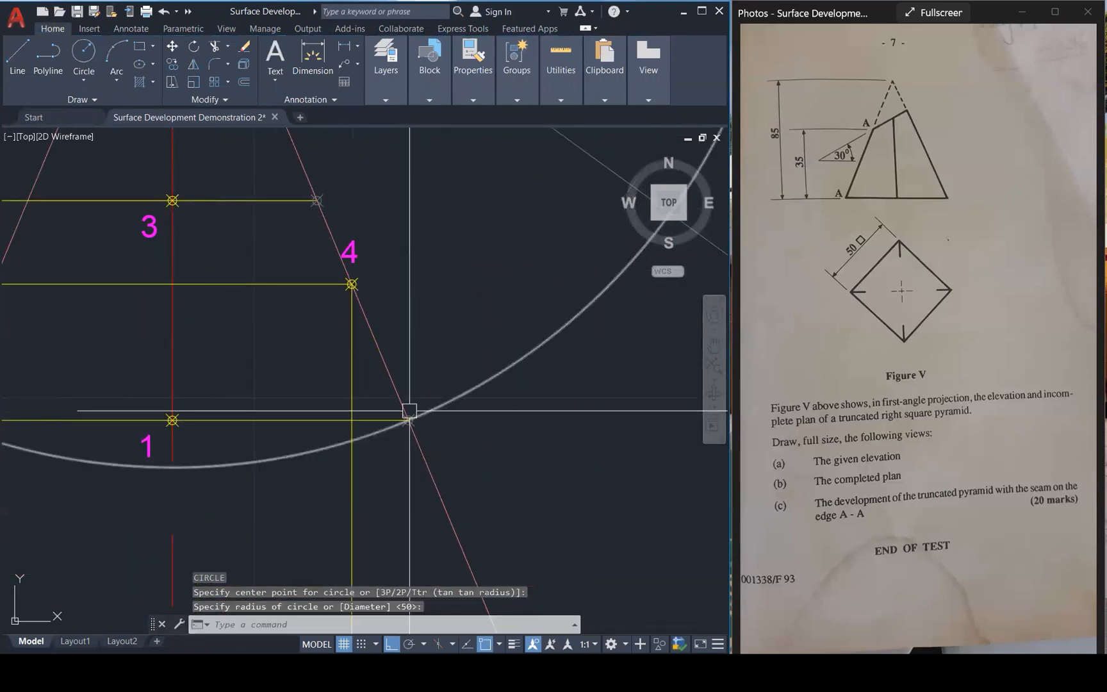
Draw a circle centred on the side view's apex passing through point 4 on the right sloping edge.
key(Return)
scroll(408, 419, down, 5)
click(328, 244)
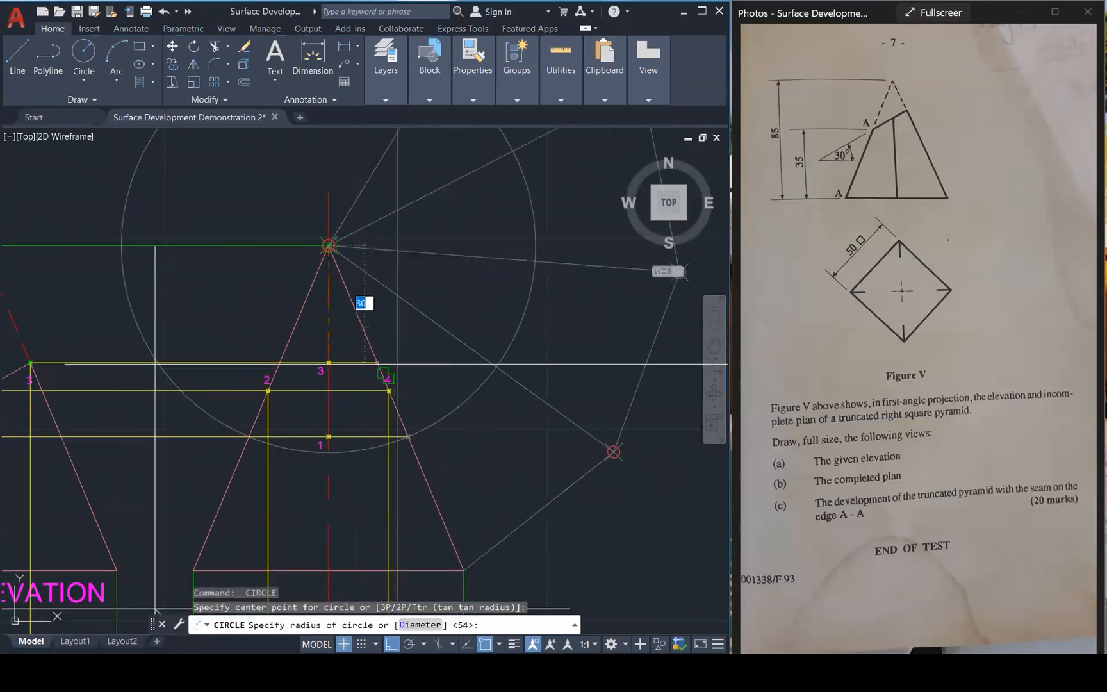
scroll(390, 381, up, 5)
click(383, 413)
Draw a circle centred on the side view's apex through the point where the level 3 line meets the right sloping edge.
key(Return)
scroll(383, 413, down, 5)
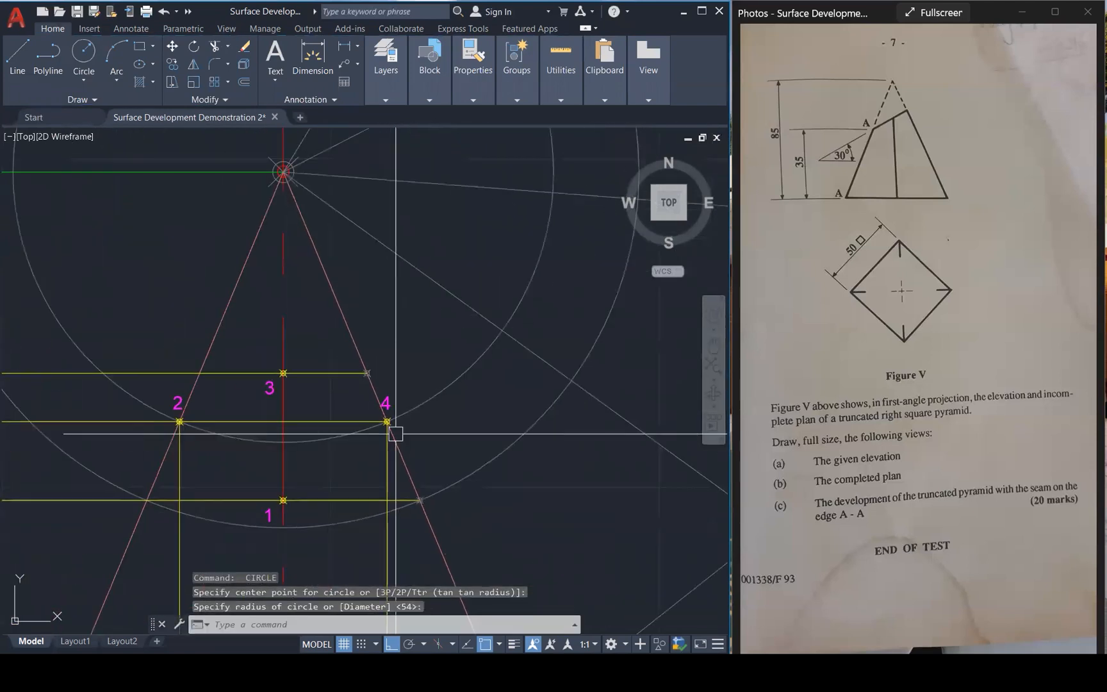
click(301, 216)
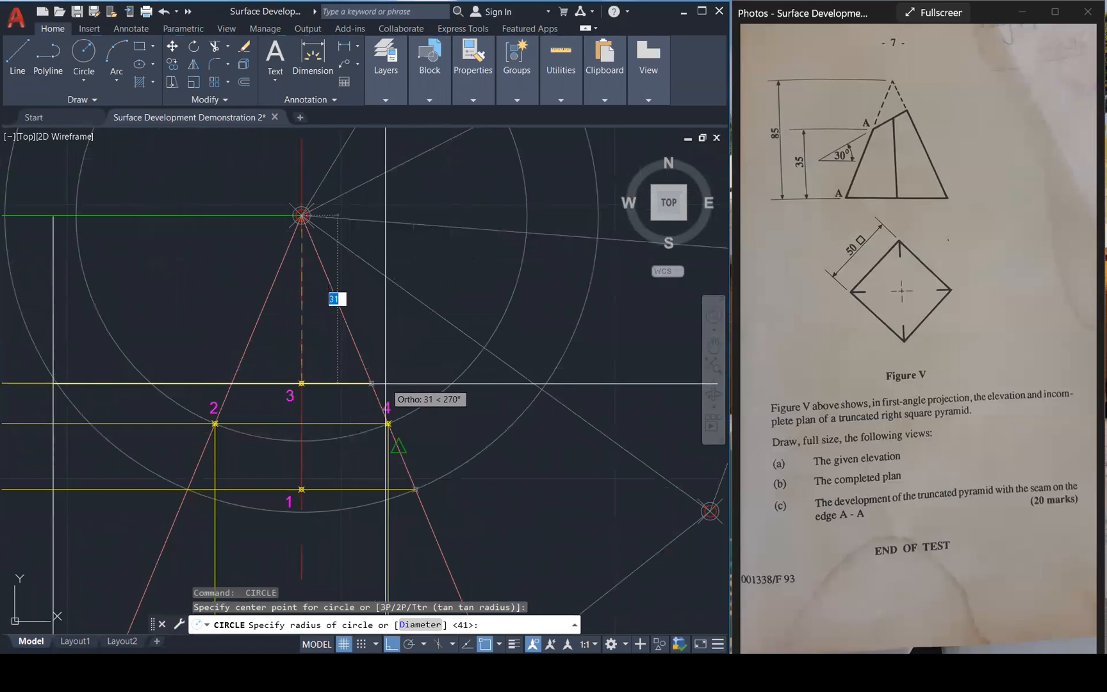
click(371, 384)
scroll(425, 376, down, 5)
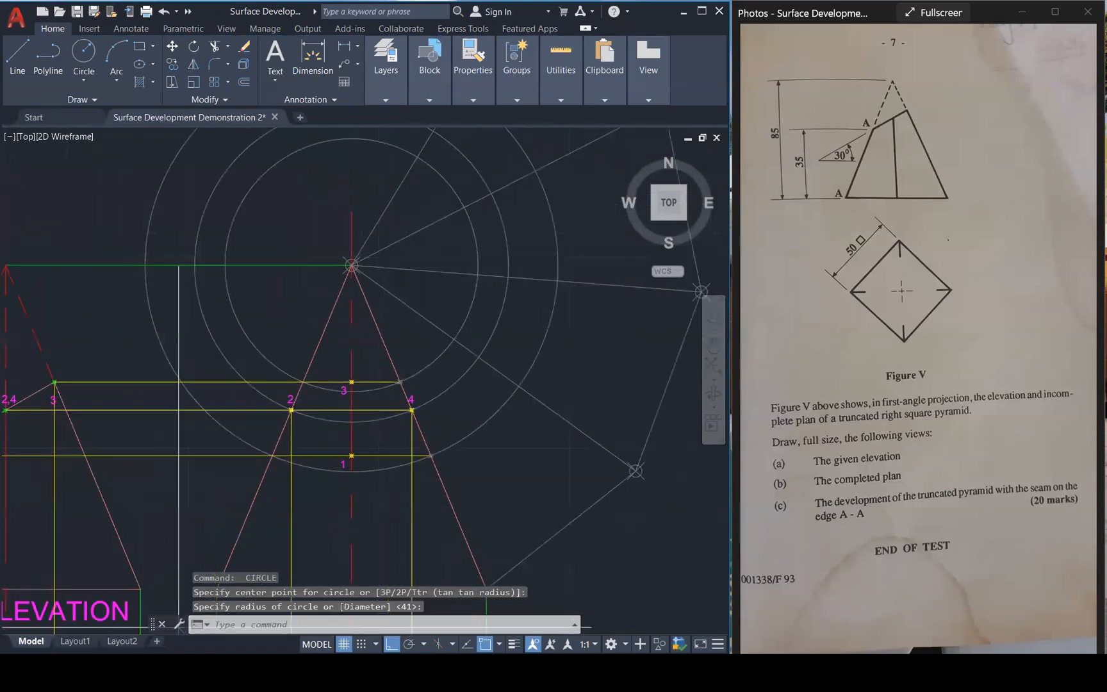
key(Escape)
key(Escape)
key(Escape)
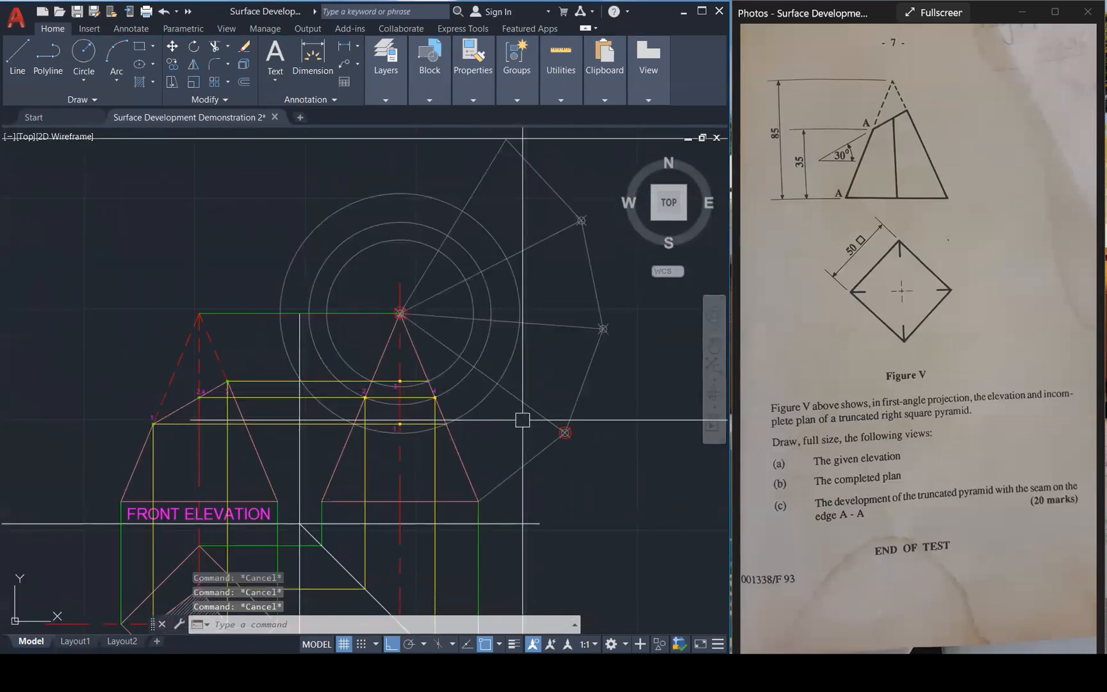
Trim the three apex-centred circles outside the development, between the side view's right sloping edge and the uppermost radial line.
text(TR)
key(Return)
scroll(455, 426, up, 5)
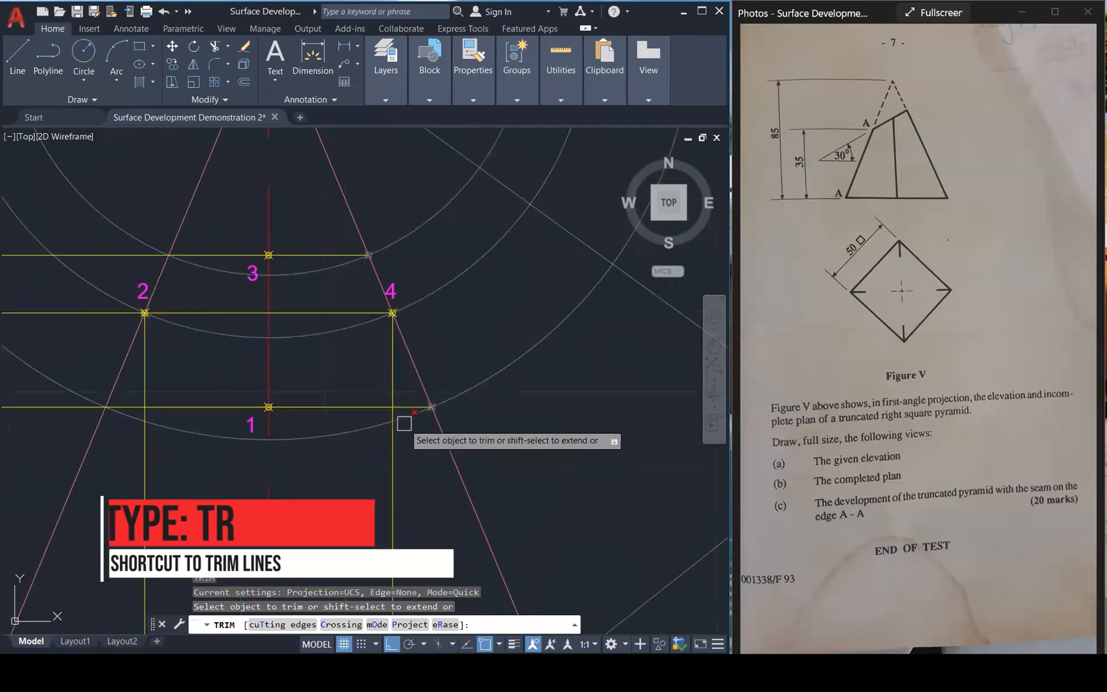
click(345, 333)
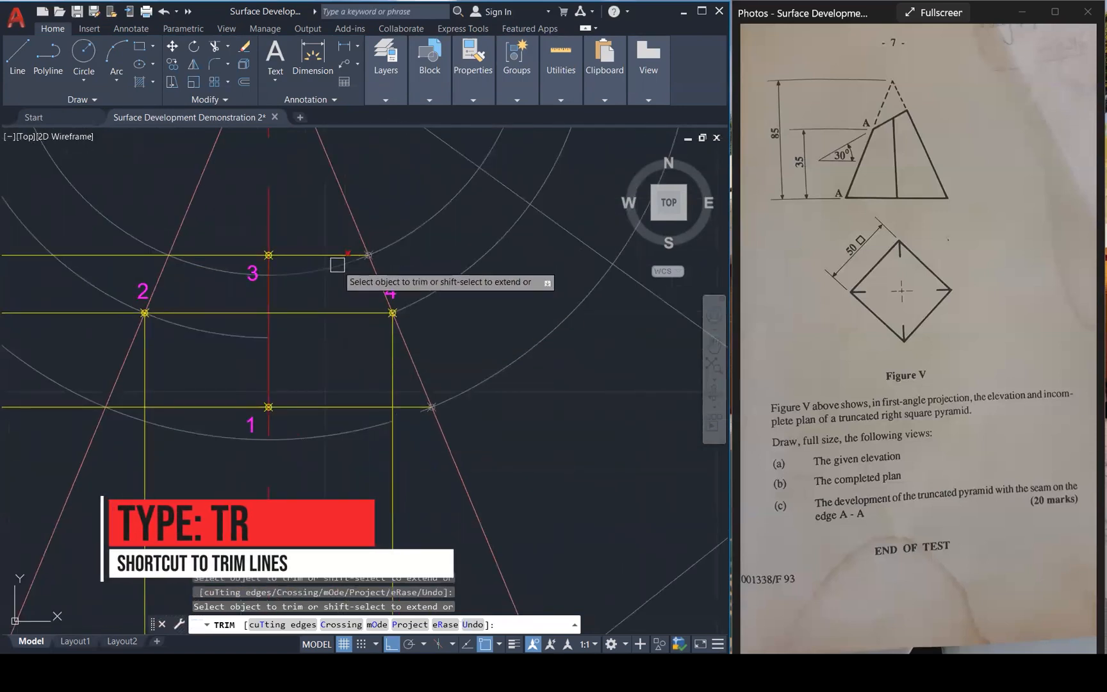
scroll(362, 390, down, 5)
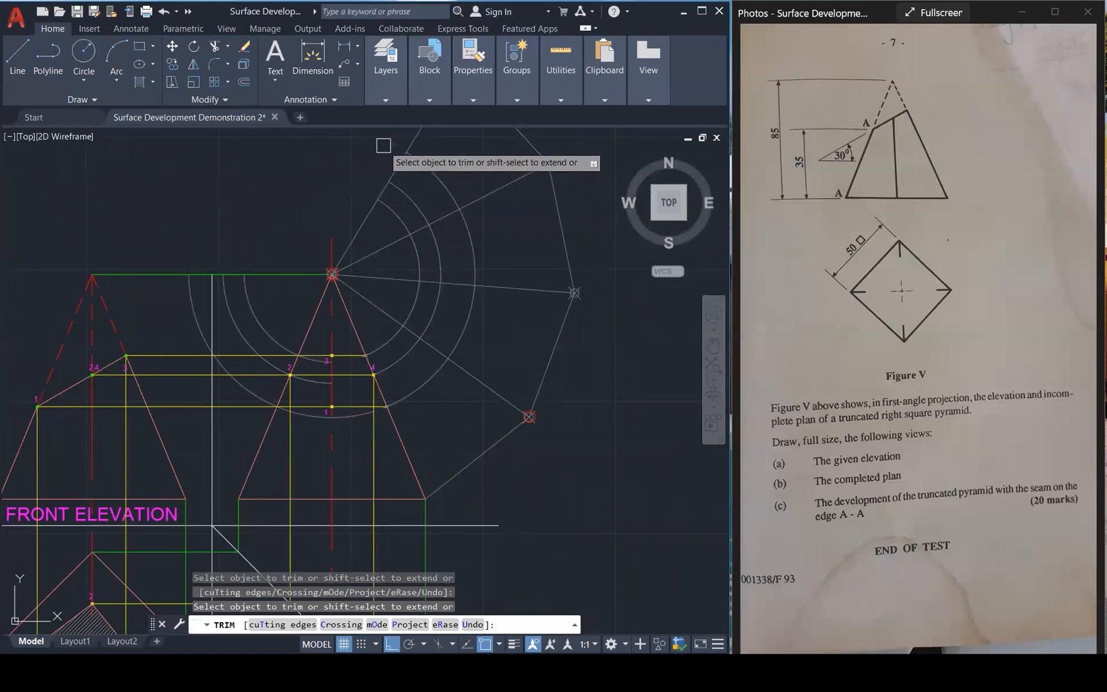
Delete the three leftover arcs on the side view's left, keeping the arcs that cross the development.
key(Escape)
click(250, 296)
click(231, 307)
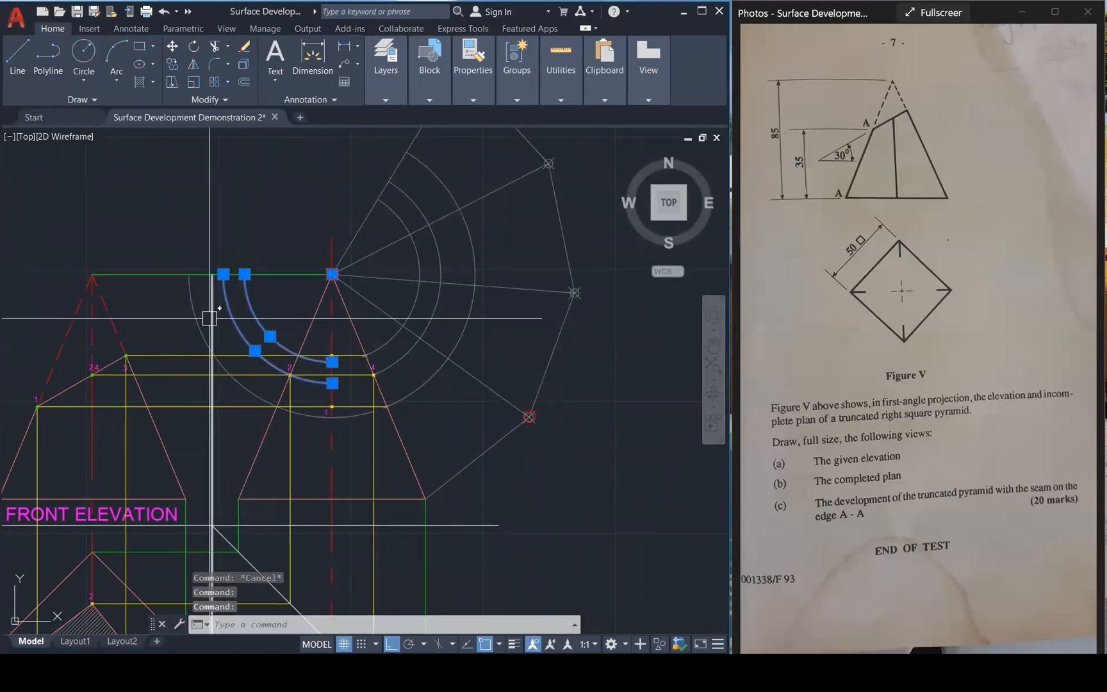
click(202, 318)
key(Delete)
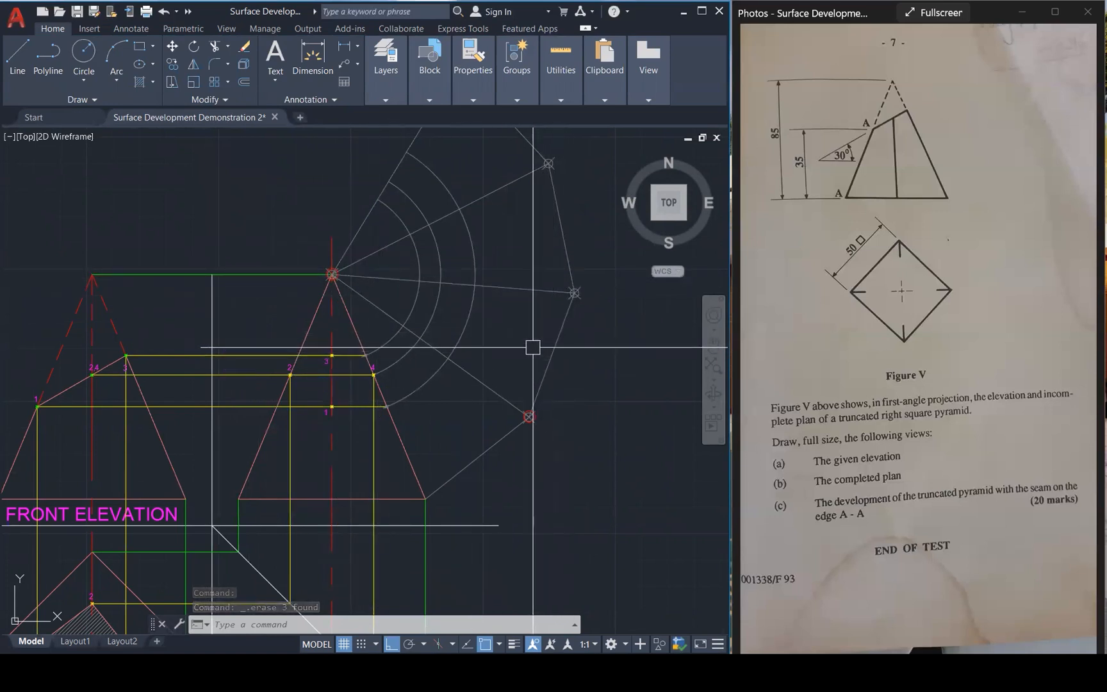
Copy label 1 and its point from the side view's centreline to where the level 1 line meets the right sloping edge.
click(6, 367)
click(45, 419)
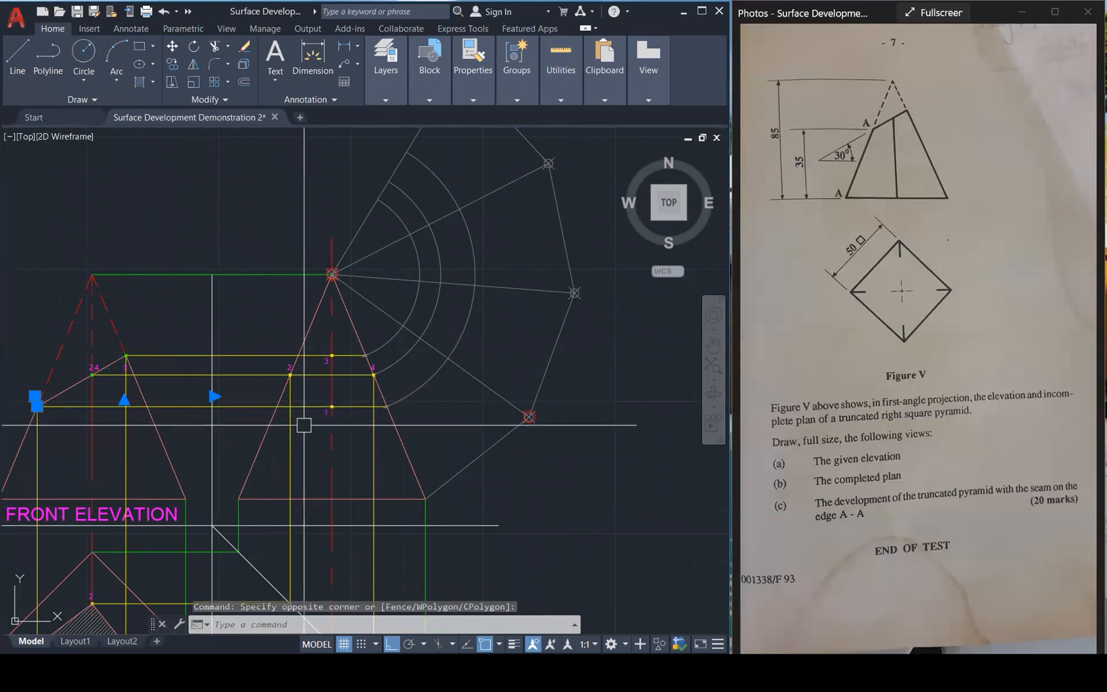
scroll(415, 425, up, 5)
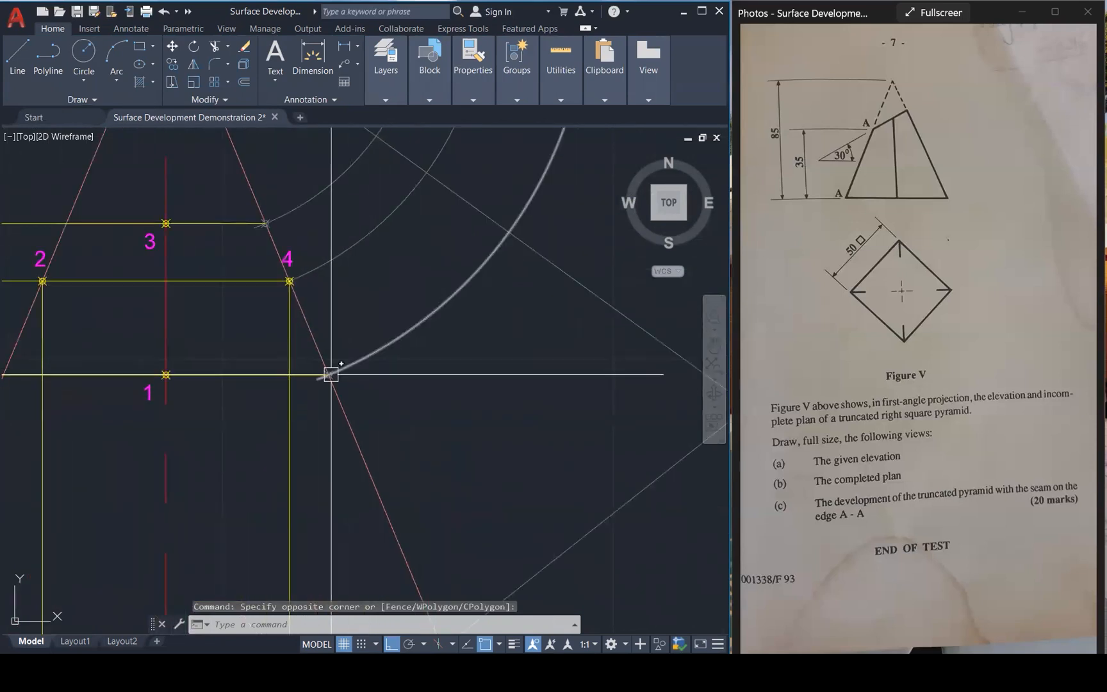
scroll(331, 375, down, 4)
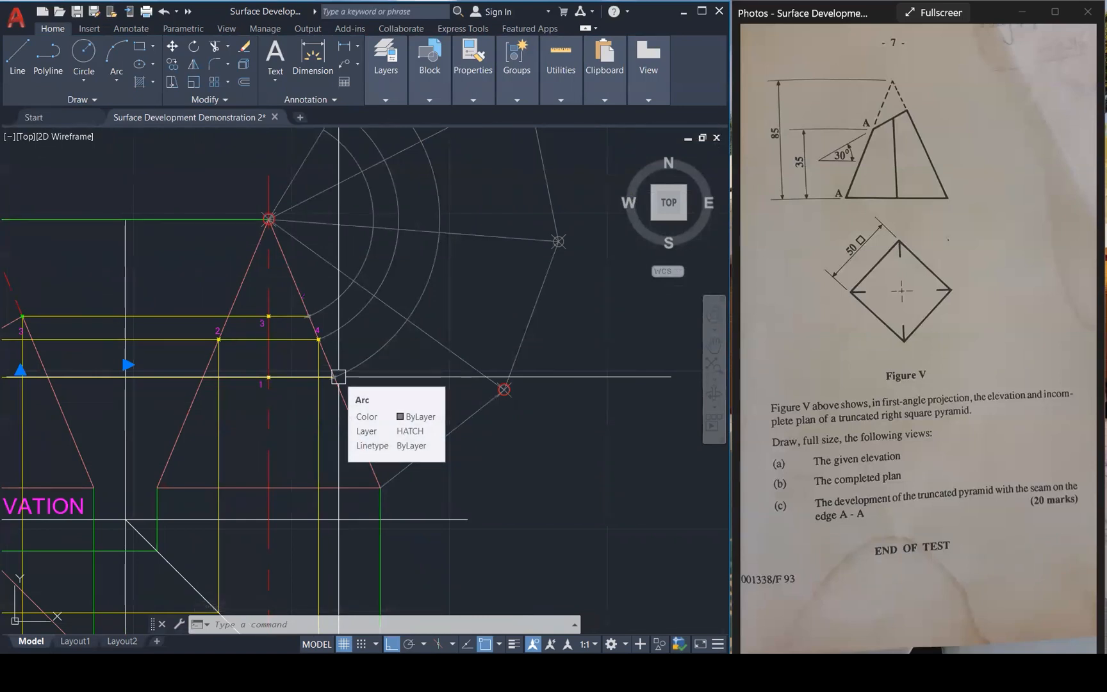
scroll(271, 366, up, 3)
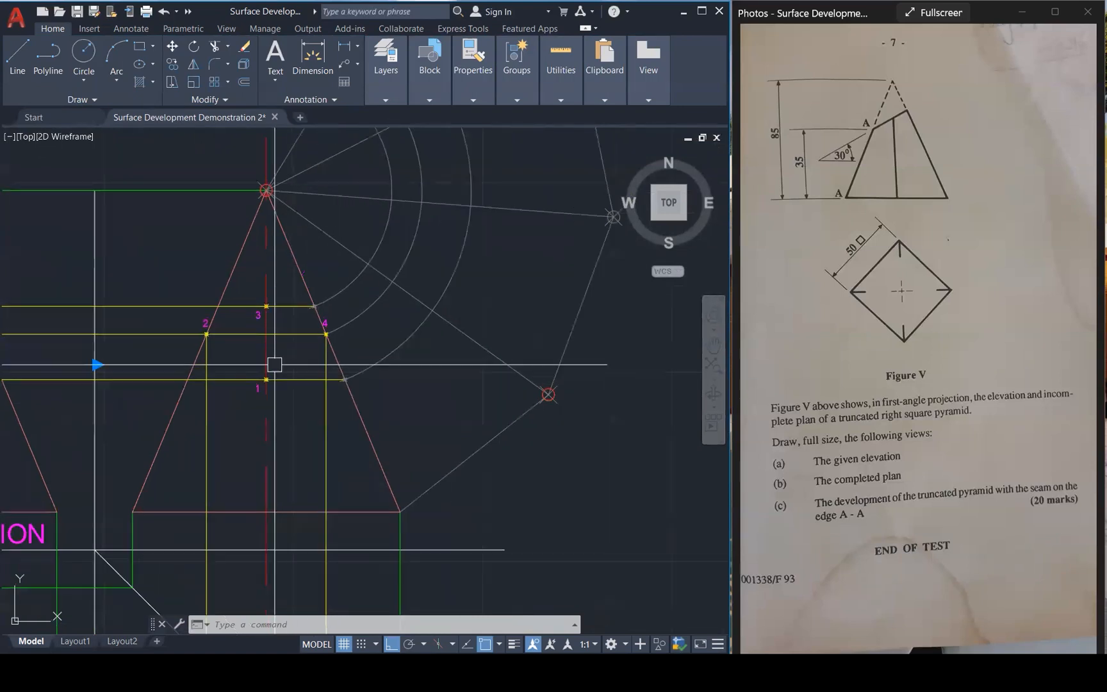
click(229, 364)
click(275, 395)
text(co)
key(Return)
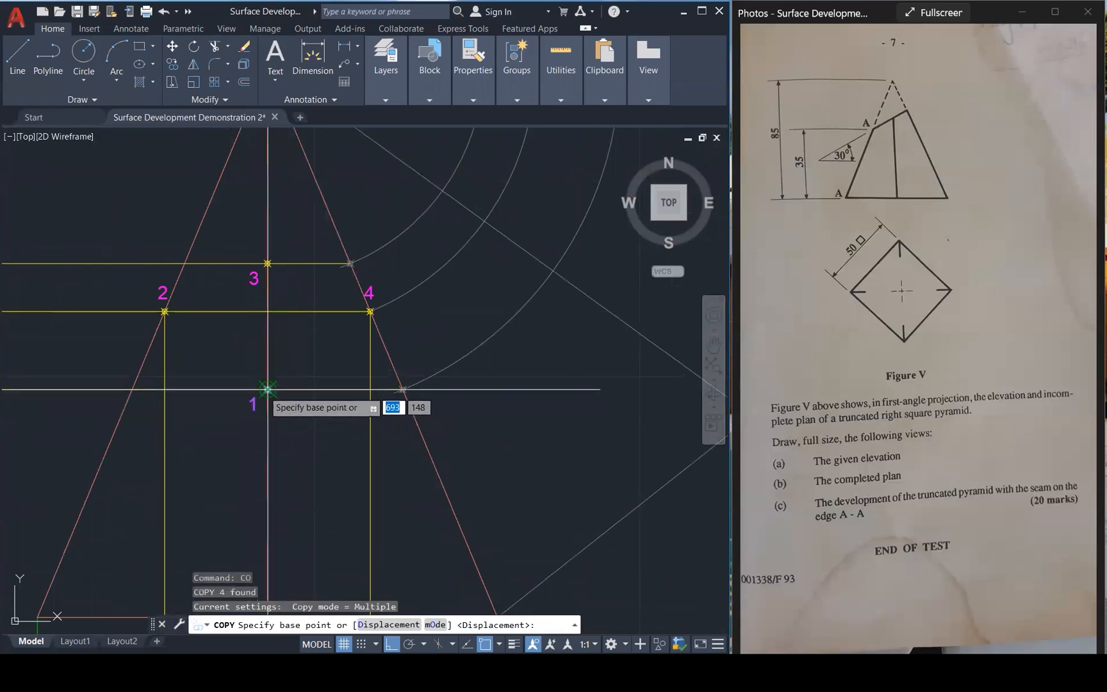
click(268, 389)
scroll(413, 388, up, 6)
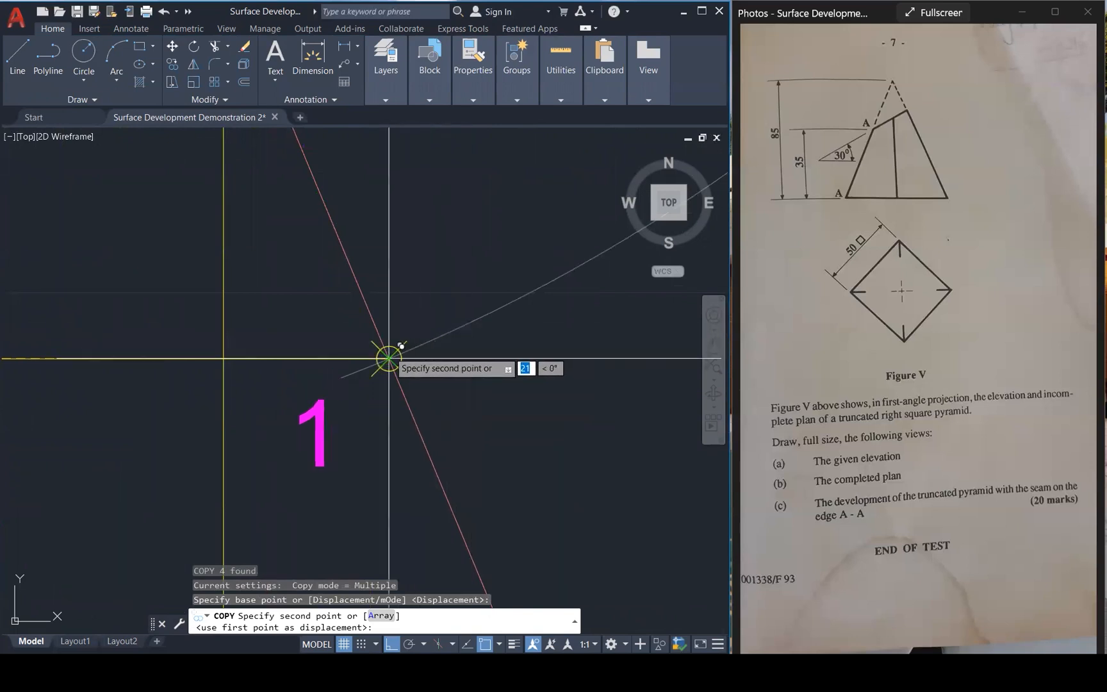
click(388, 358)
key(Escape)
Move the copied label 1 horizontally so it sits directly beneath its point on the right sloping edge.
click(334, 413)
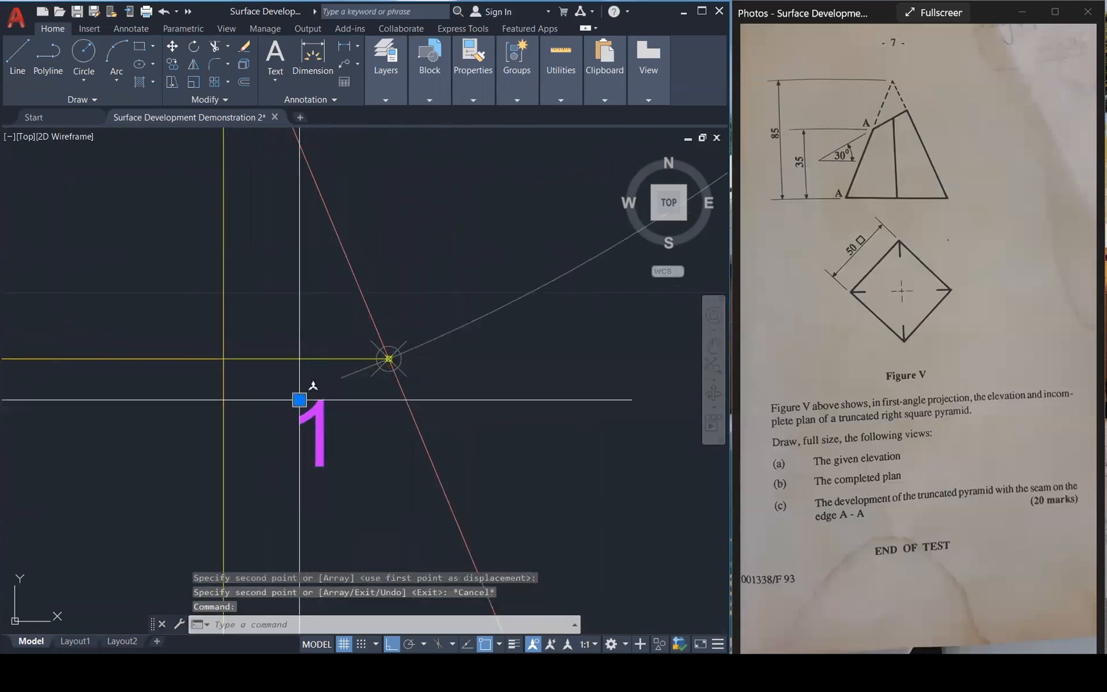
click(299, 399)
click(370, 400)
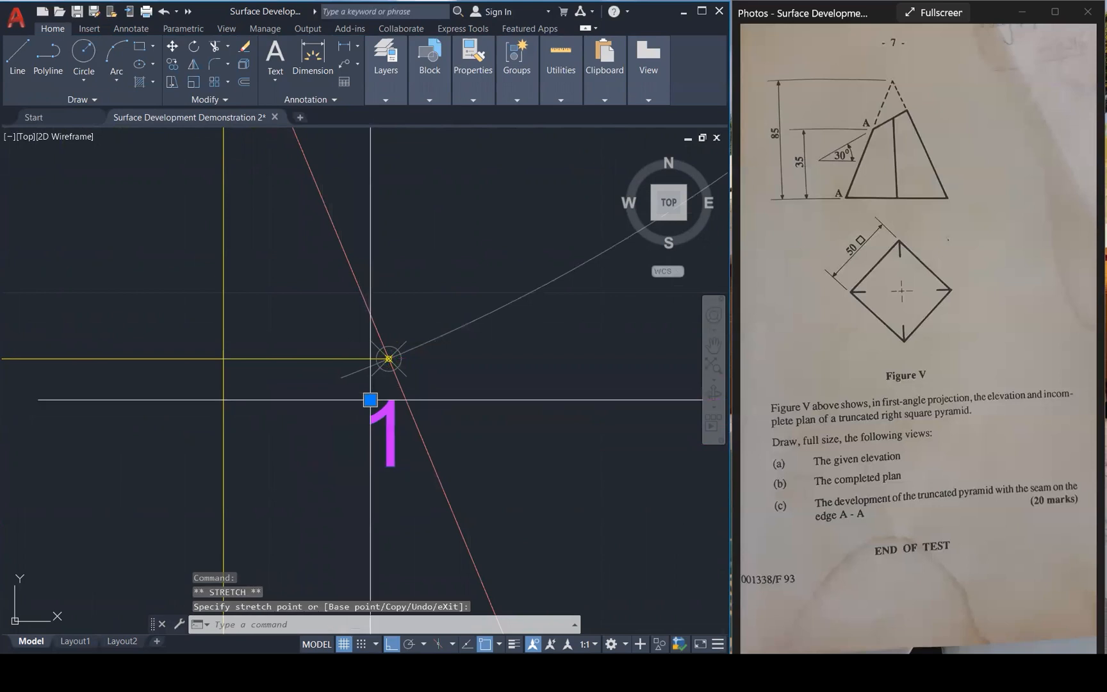
key(Escape)
Copy label 2 and its point from the side view's left edge to where arc 2 meets the development's lowest inner radial line.
scroll(436, 357, down, 5)
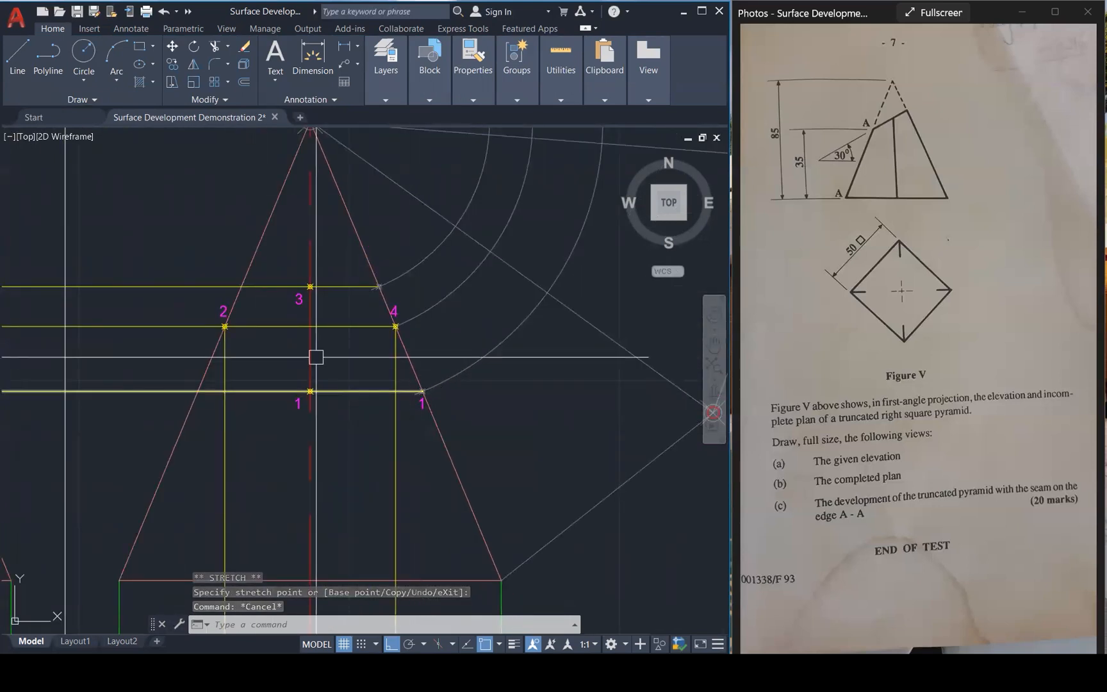
click(211, 302)
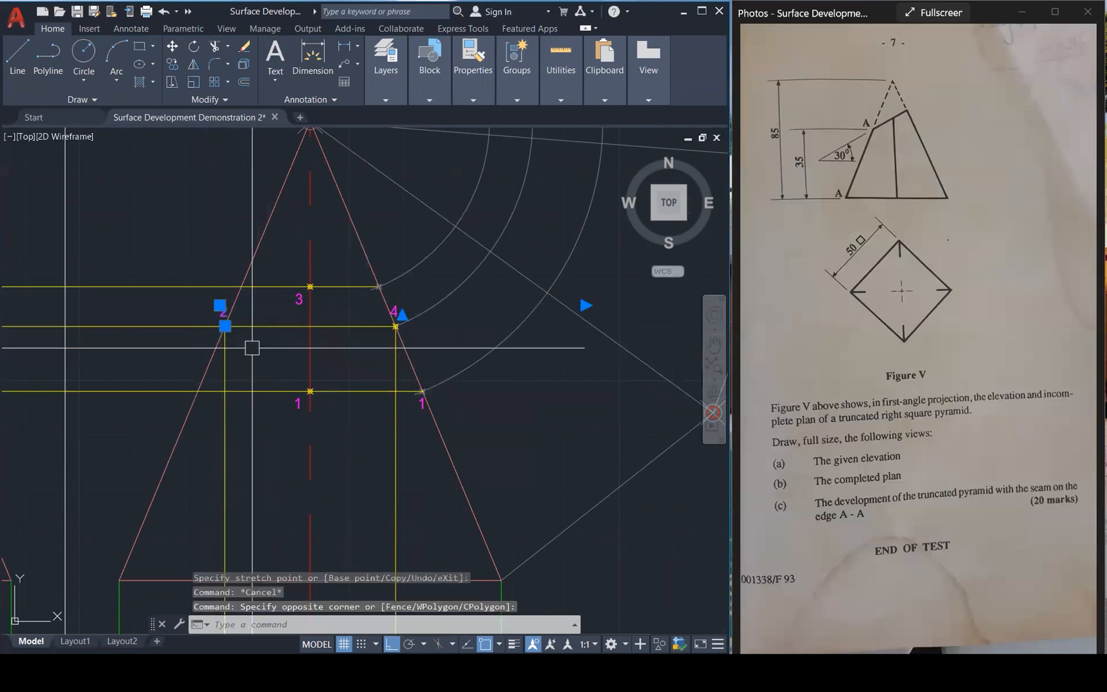
text(co)
key(Return)
click(225, 326)
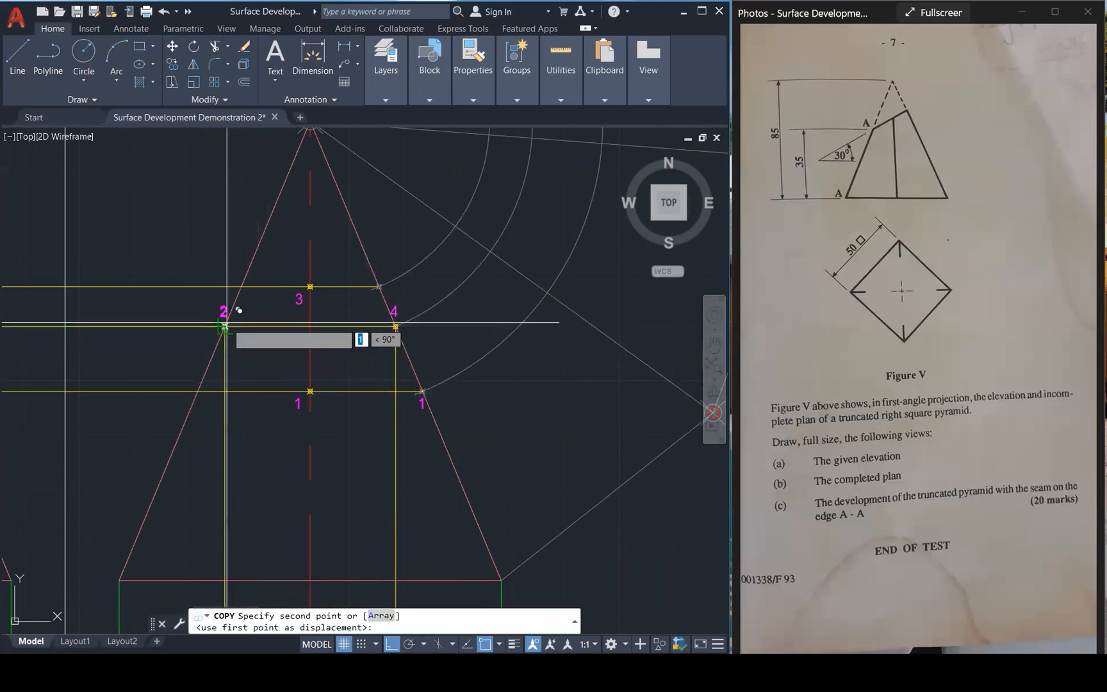
click(490, 252)
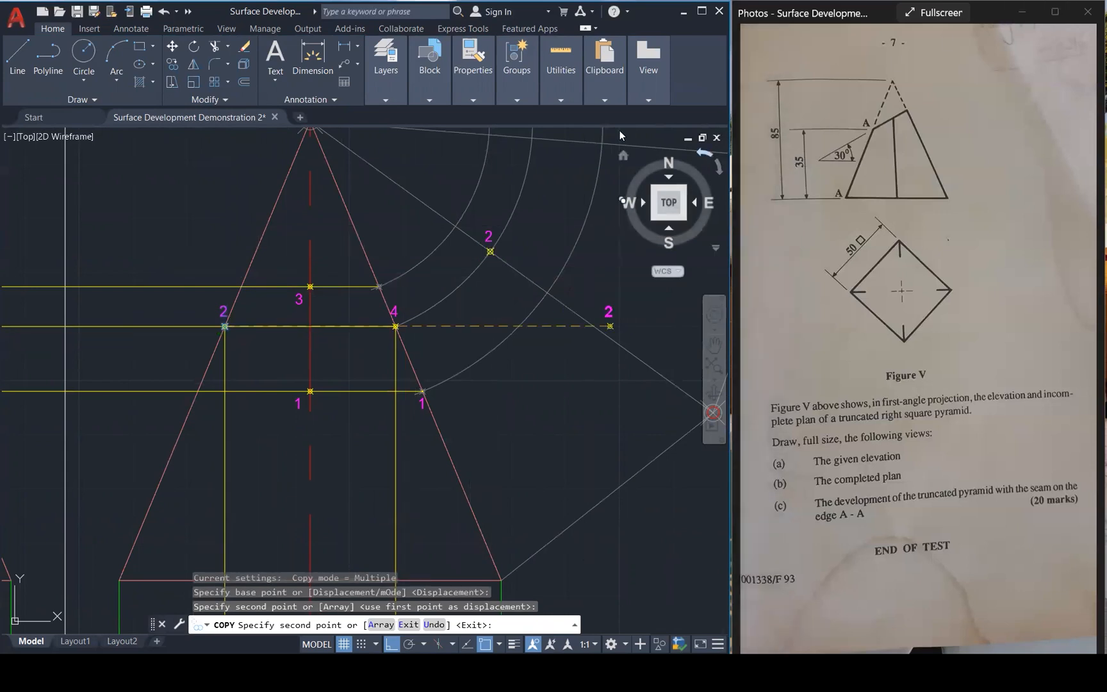
click(701, 11)
key(Escape)
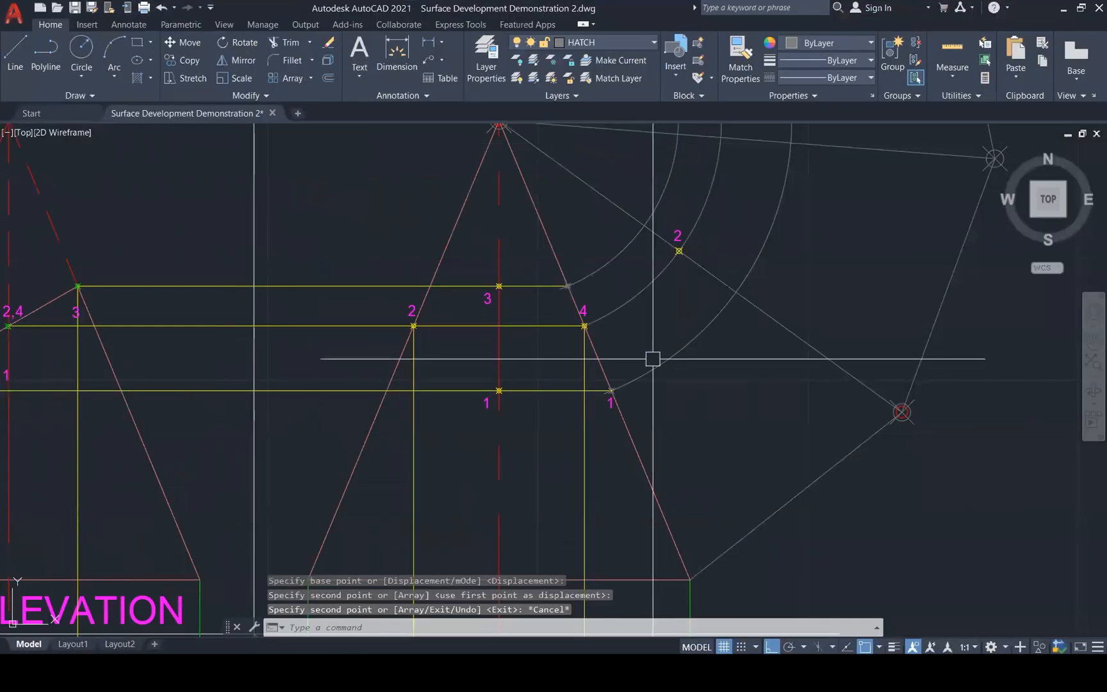
scroll(647, 371, down, 1)
scroll(683, 288, up, 1)
scroll(682, 280, up, 1)
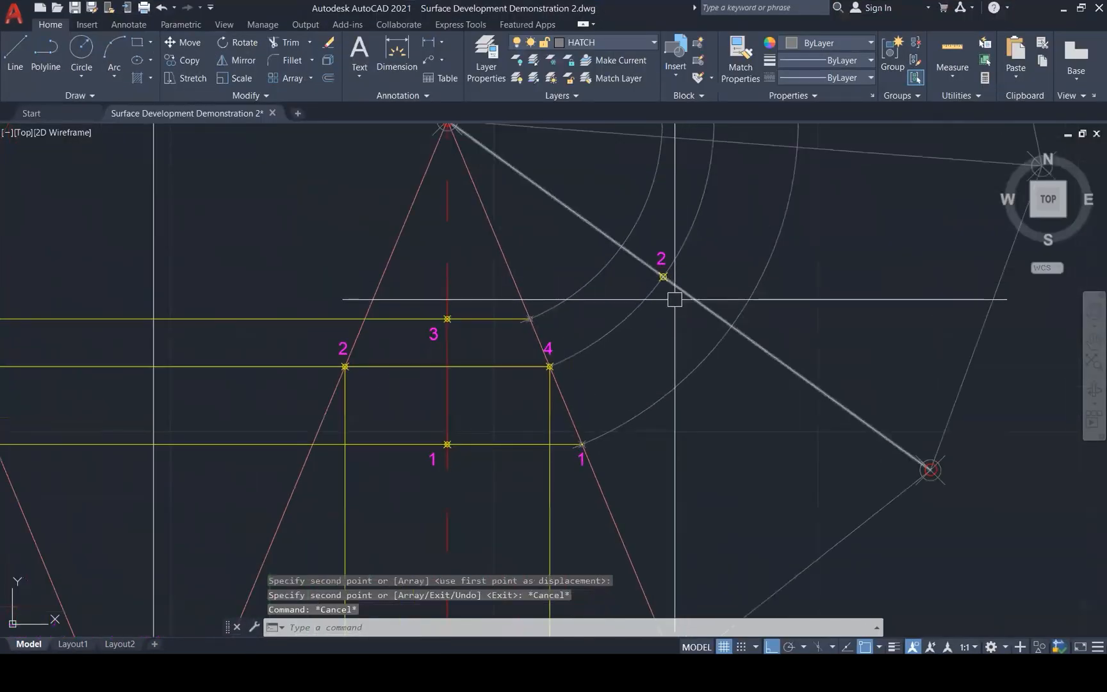
key(Escape)
key(Escape)
key(Escape)
click(561, 431)
click(612, 489)
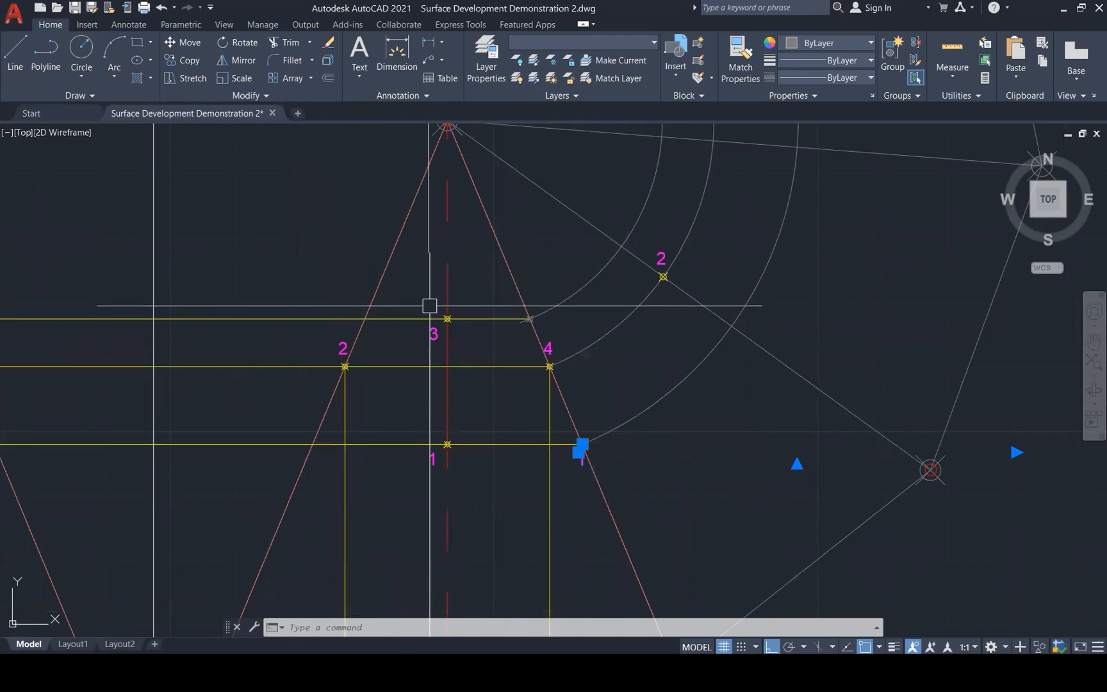
scroll(531, 493, down, 3)
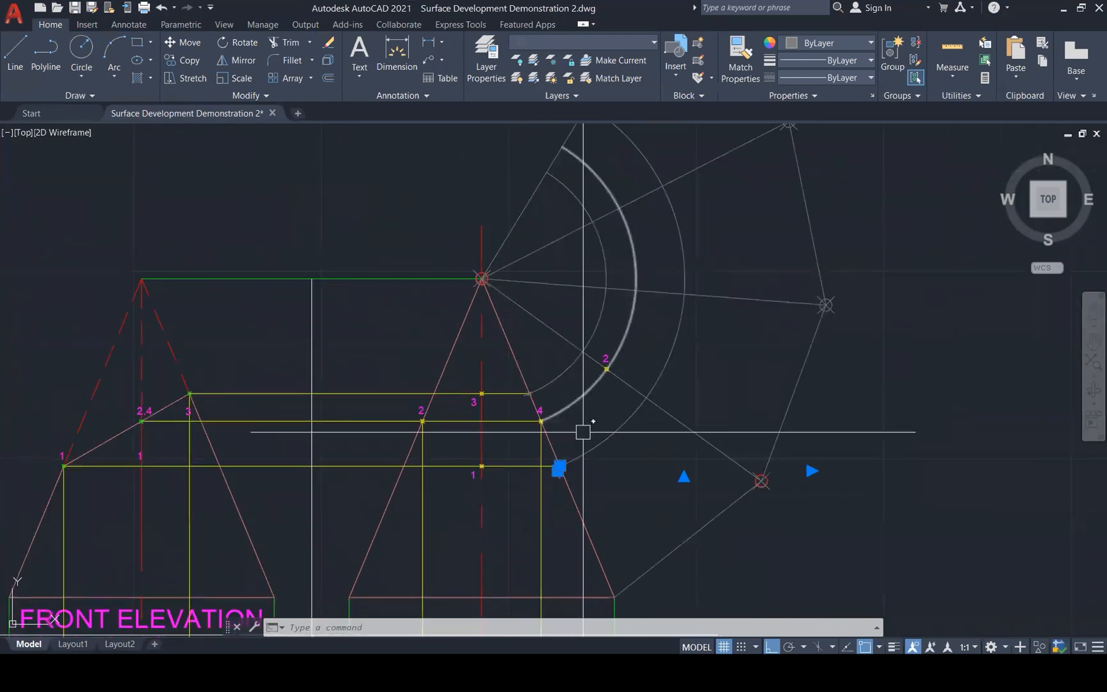
click(568, 467)
key(Escape)
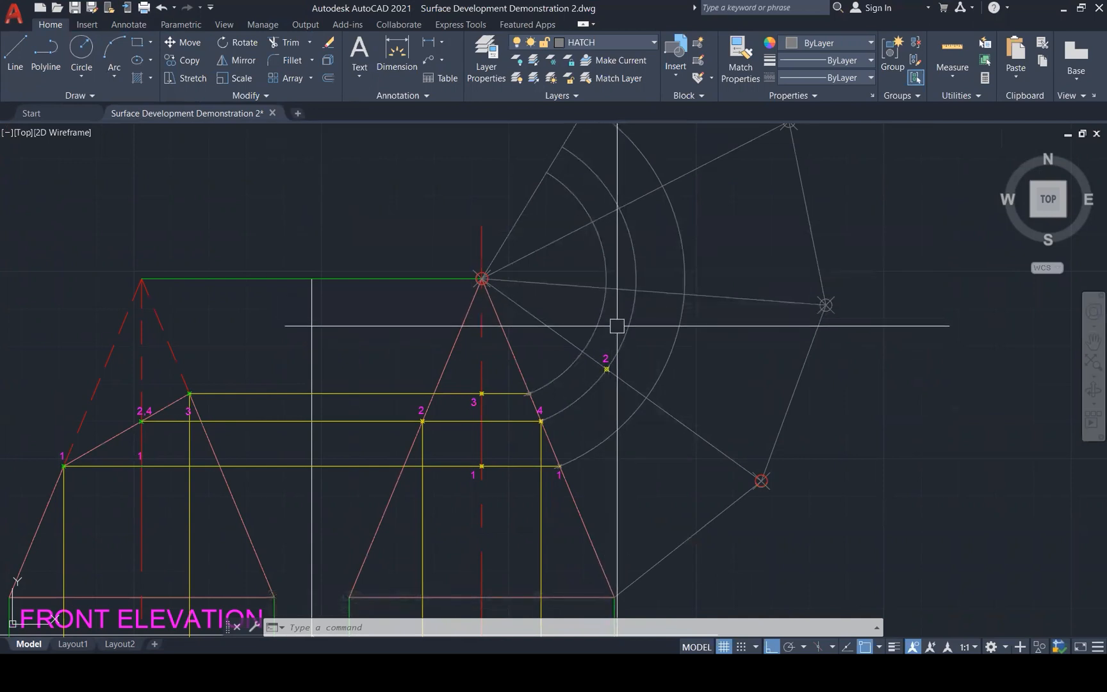
Copy the development's label 2 and point to the inner, middle and outer arcs' intersections with the three successive radial lines above.
scroll(617, 325, up, 3)
key(Escape)
key(Escape)
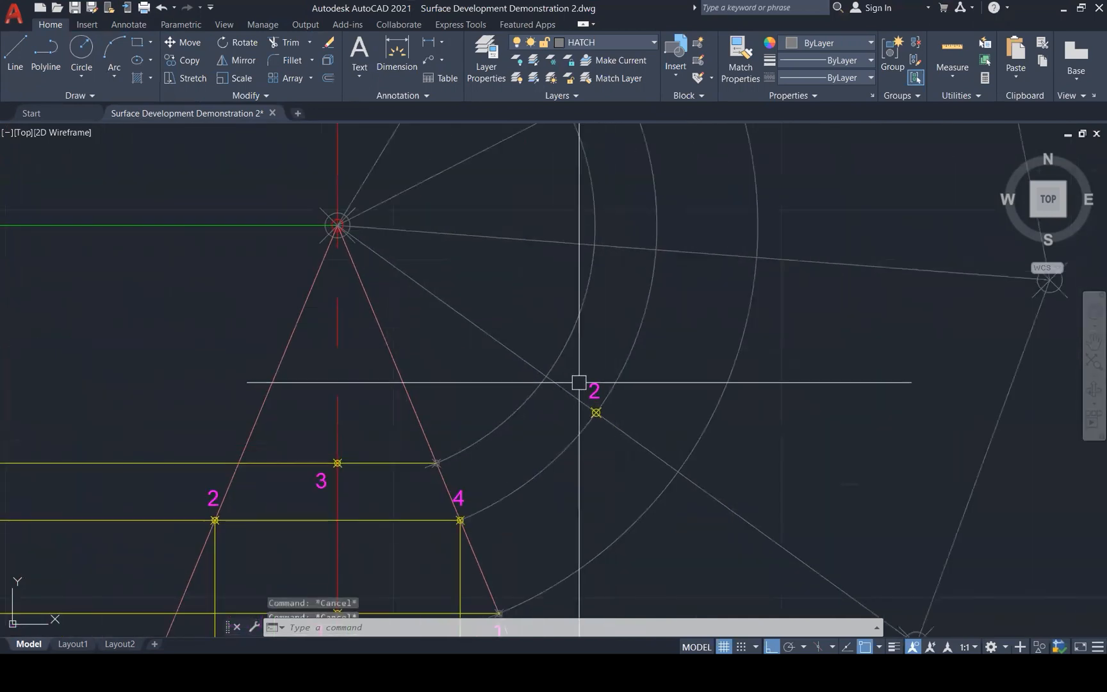
click(576, 371)
click(639, 457)
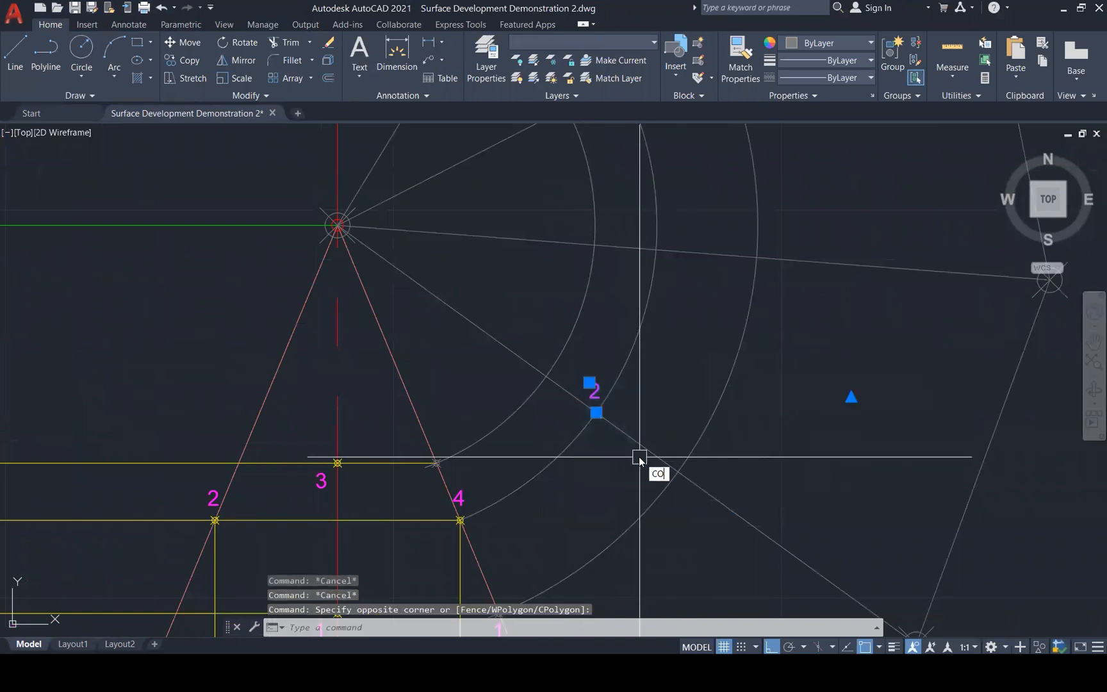
text(CO)
key(Return)
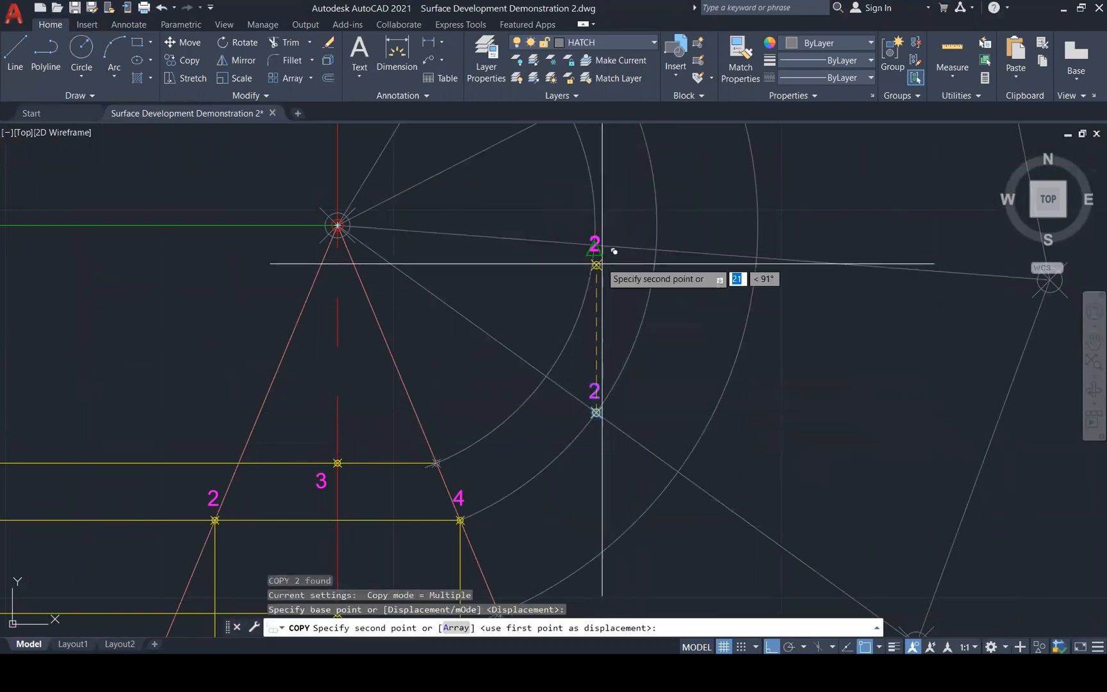
click(595, 244)
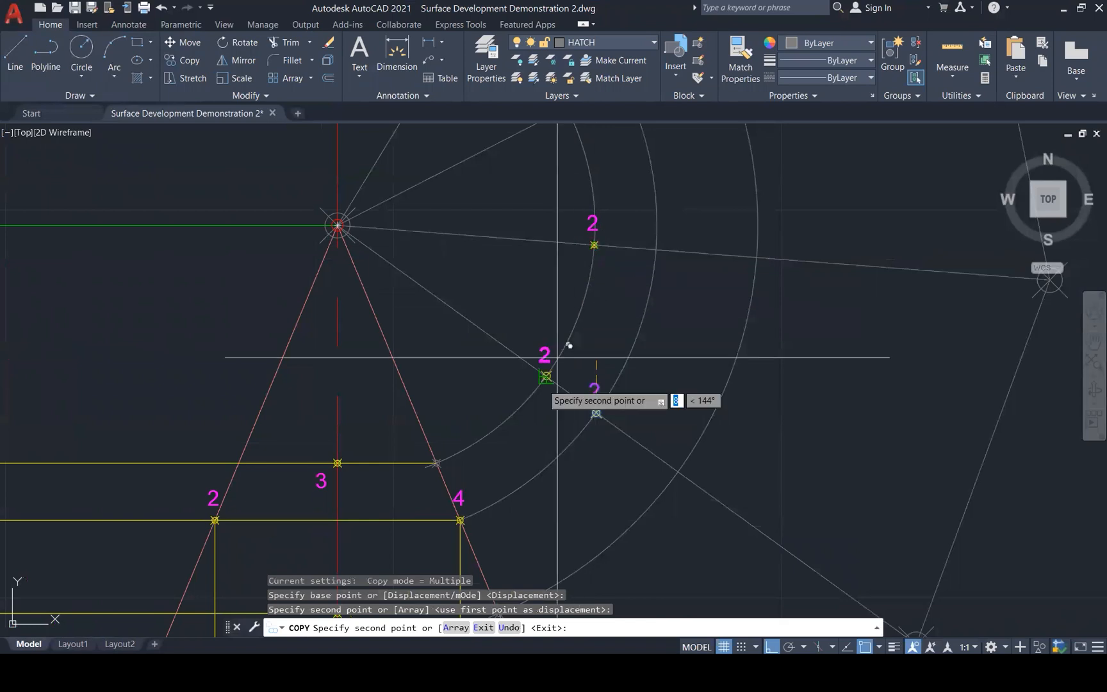
scroll(545, 378, down, 3)
scroll(564, 281, up, 2)
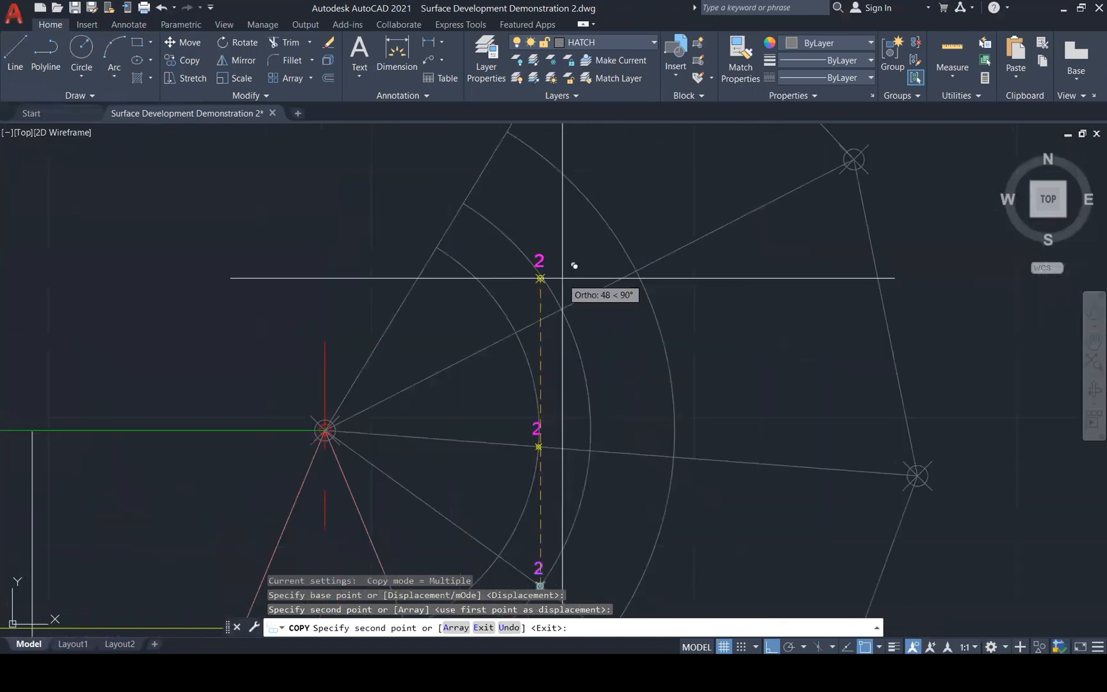
click(561, 309)
scroll(554, 333, down, 3)
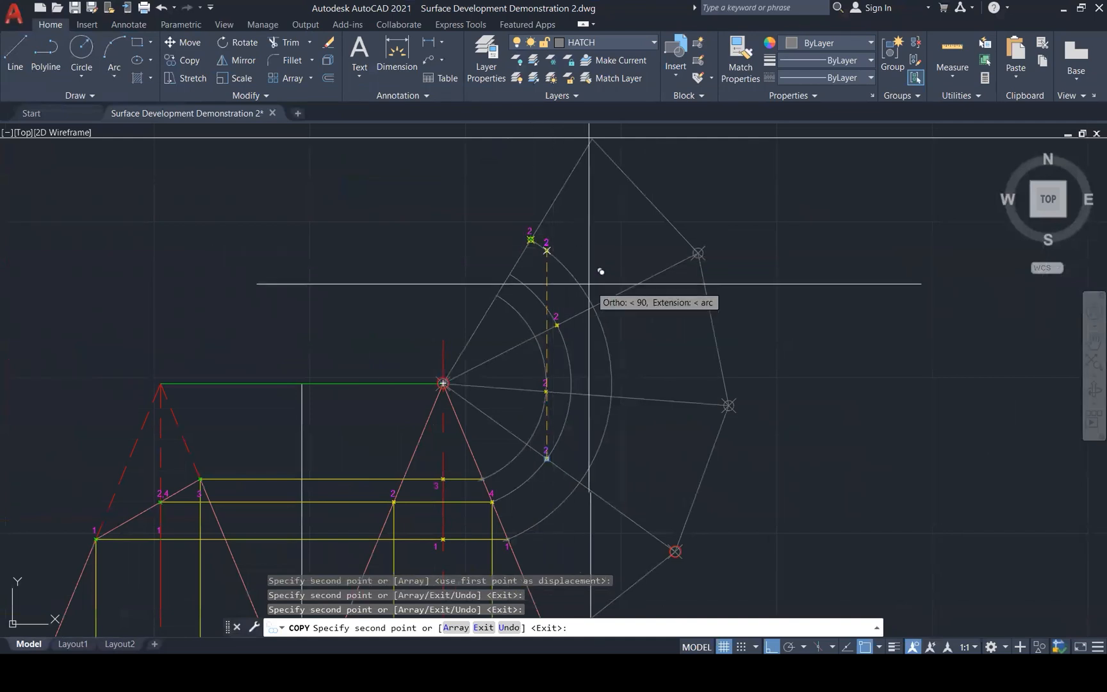
key(Escape)
Change the copied label on the inner arc of the development to 3.
scroll(594, 343, up, 4)
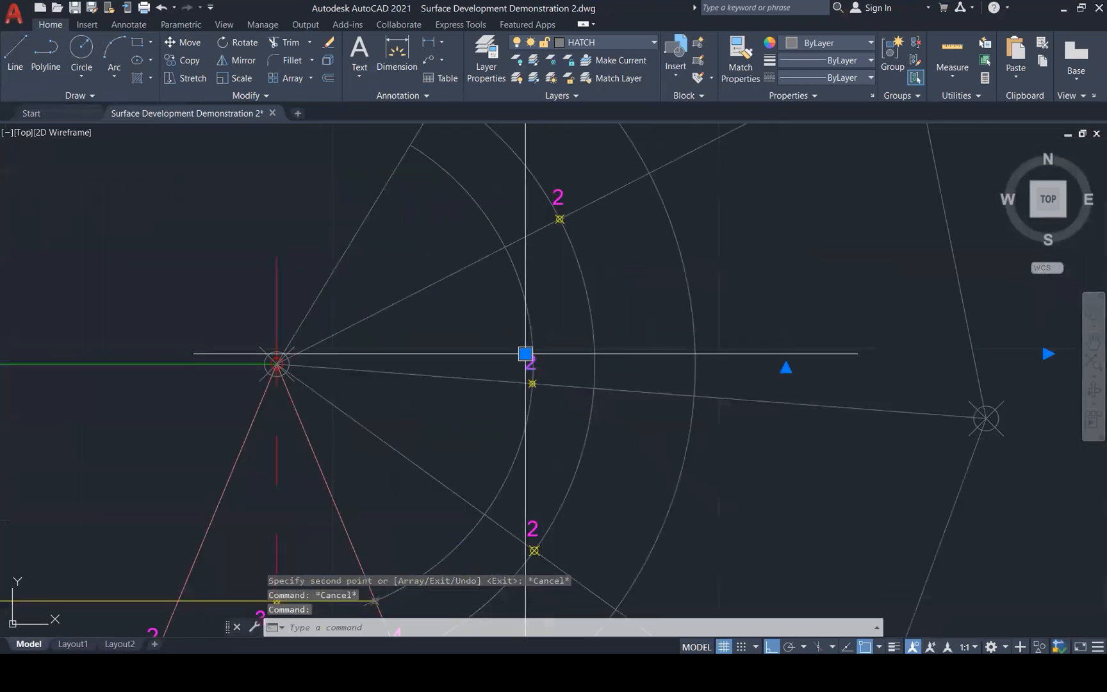
double_click(531, 360)
text(3)
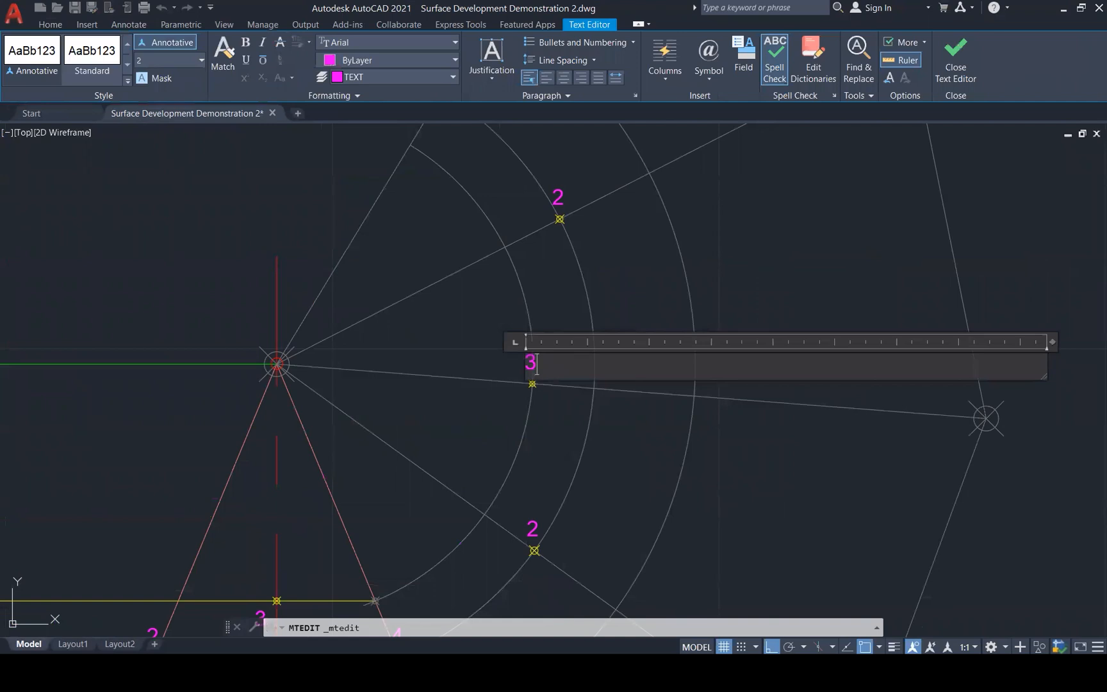
click(503, 369)
scroll(503, 369, down, 2)
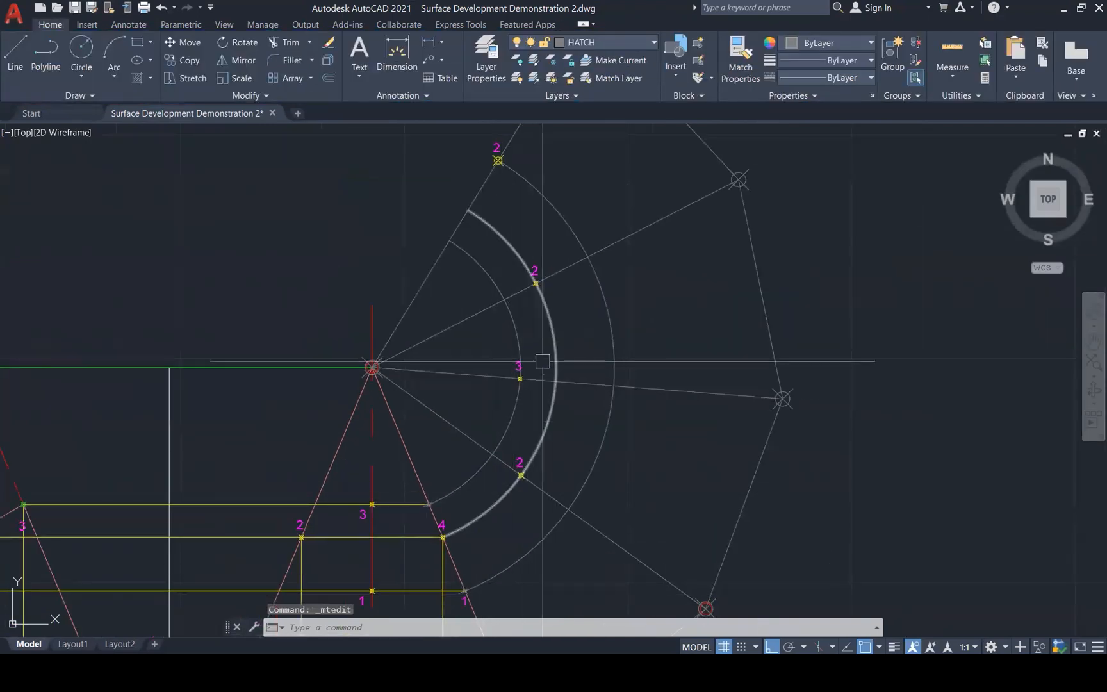
Change the copied label on the middle arc, at the second radial line from the top, to 4.
scroll(548, 269, up, 5)
double_click(513, 268)
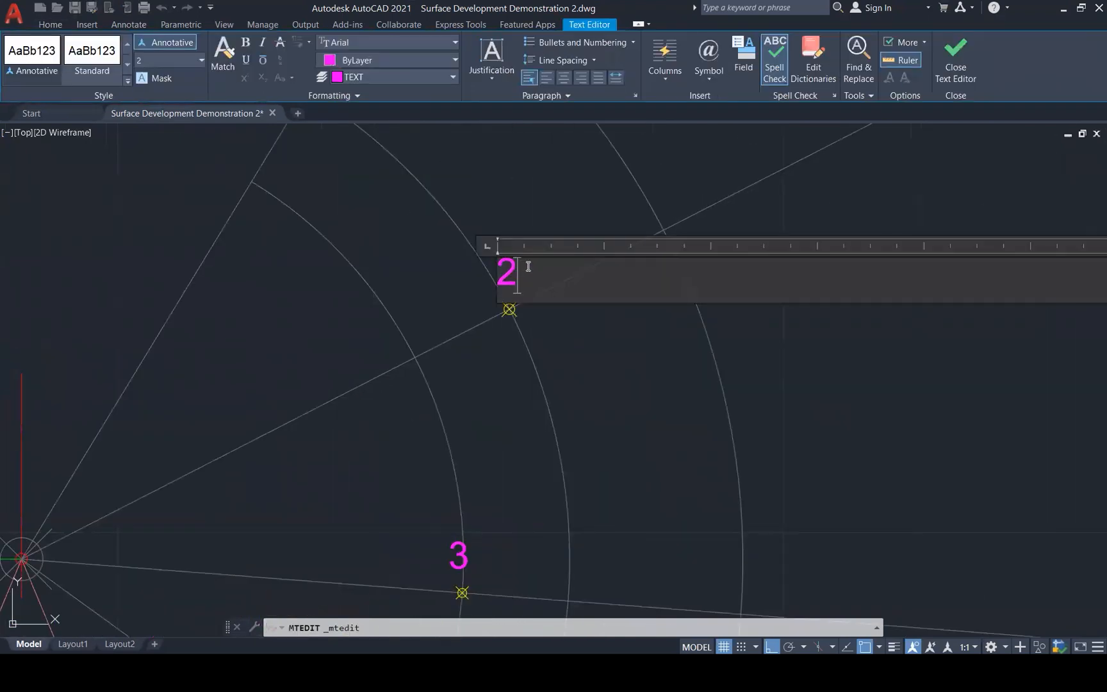
click(487, 270)
scroll(487, 269, down, 3)
scroll(412, 269, up, 4)
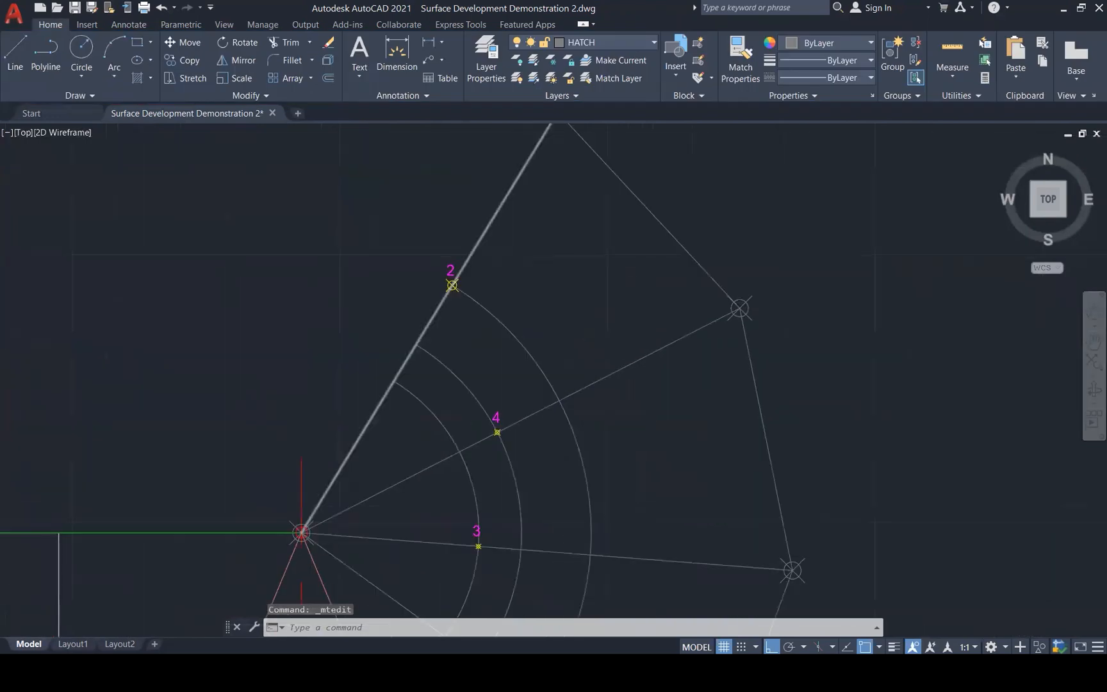
Change the copied label at the outer arc's upper end to 1 and regenerate the drawing.
double_click(412, 269)
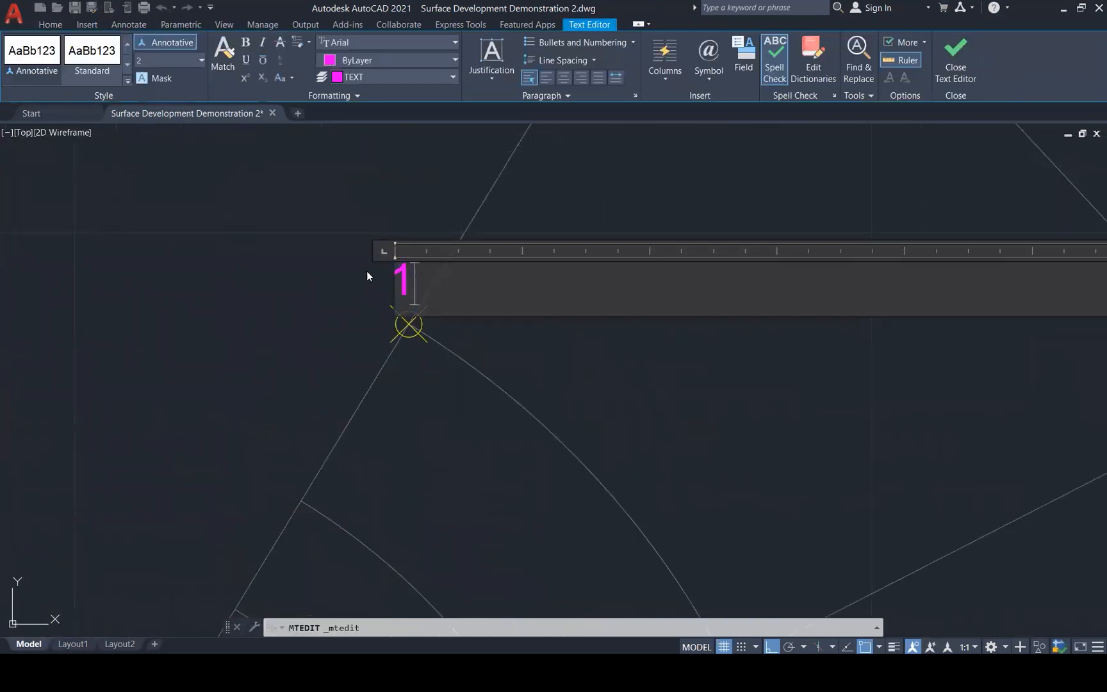
click(367, 271)
scroll(613, 322, down, 5)
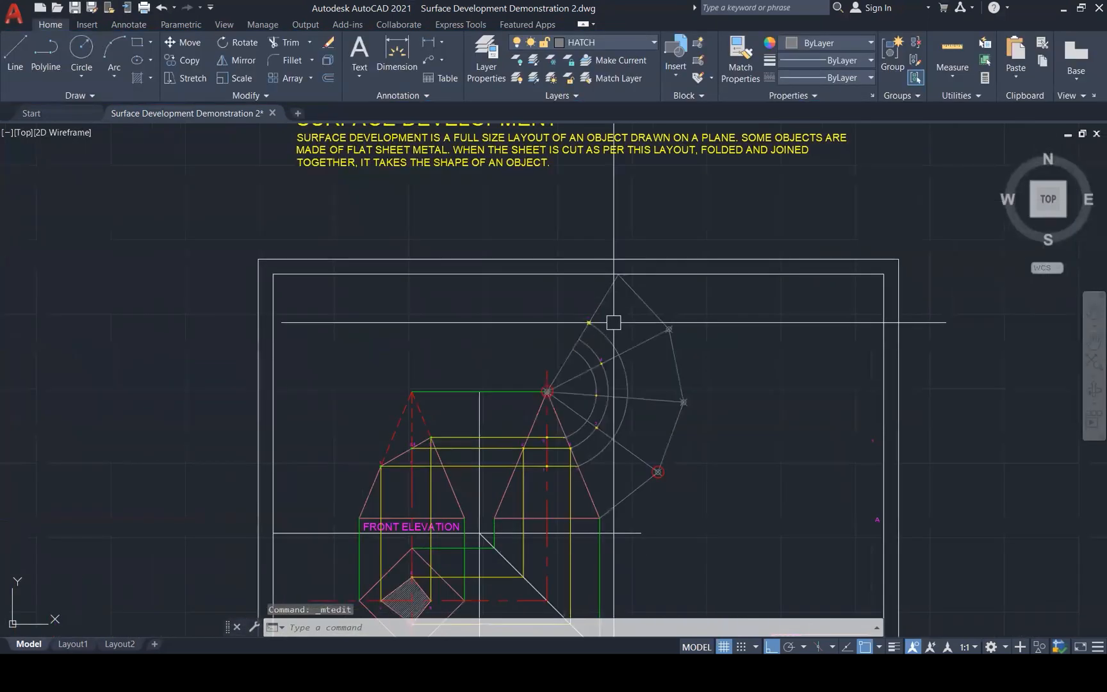
text(RE)
key(Return)
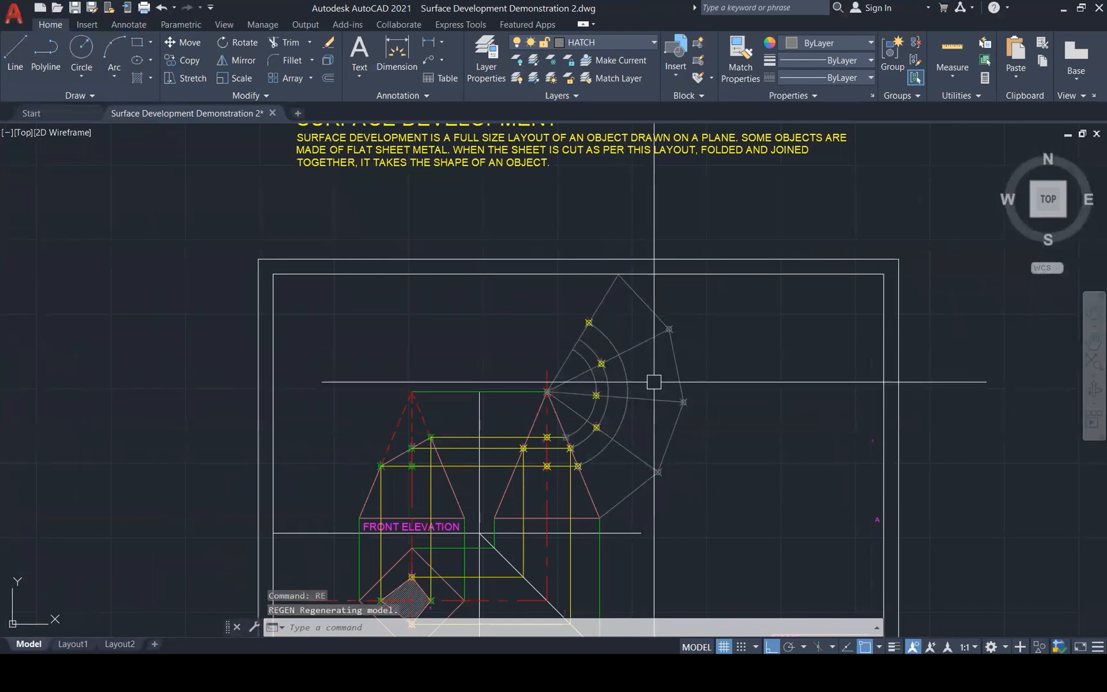
scroll(632, 514, up, 3)
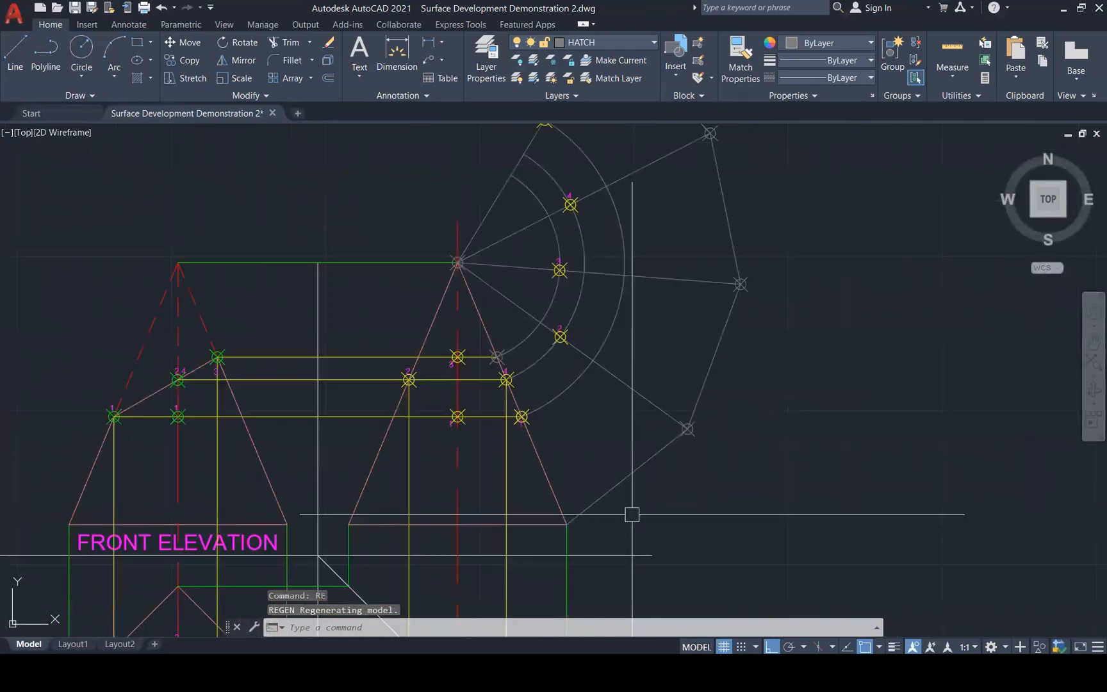
key(Escape)
key(Escape)
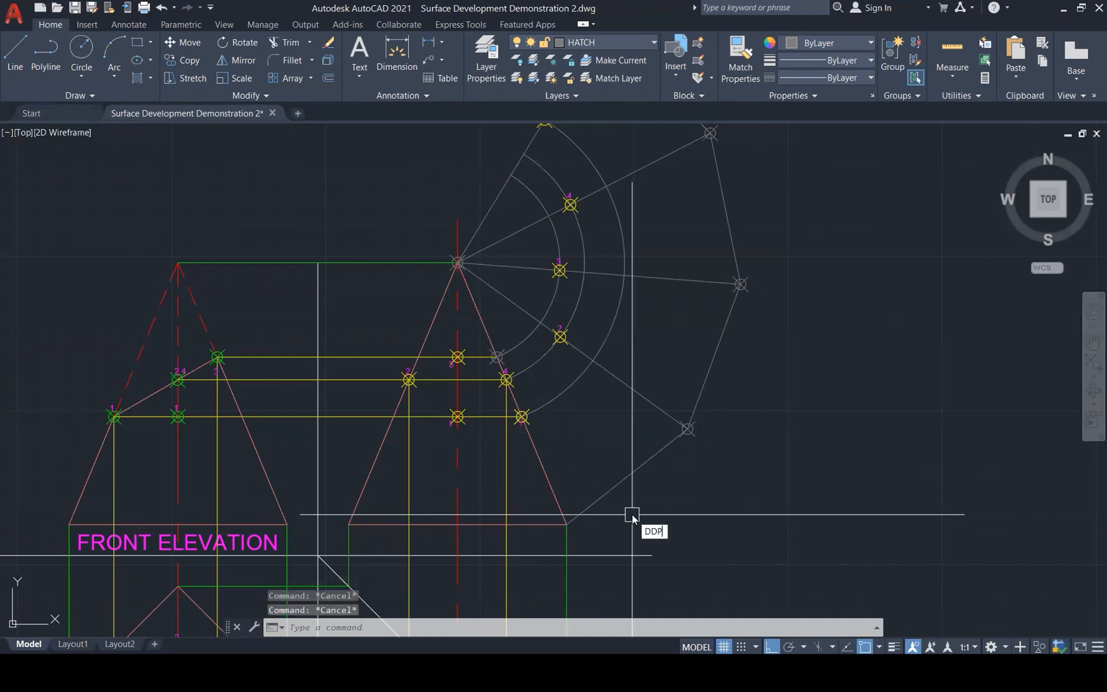
text(TYPE)
key(Return)
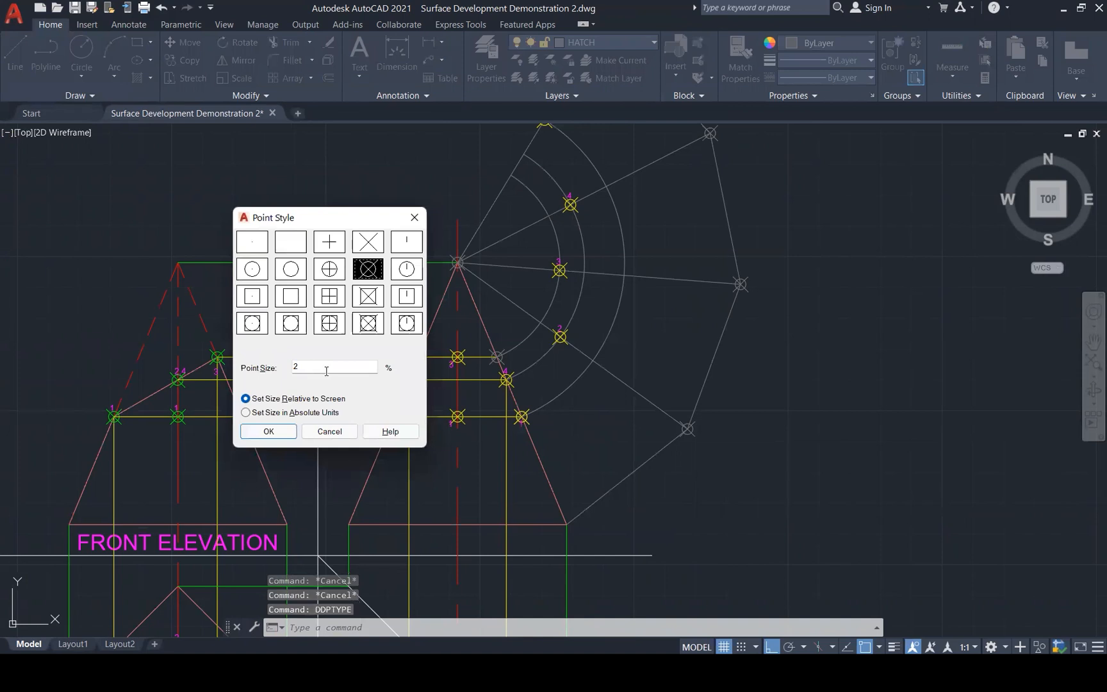
click(329, 431)
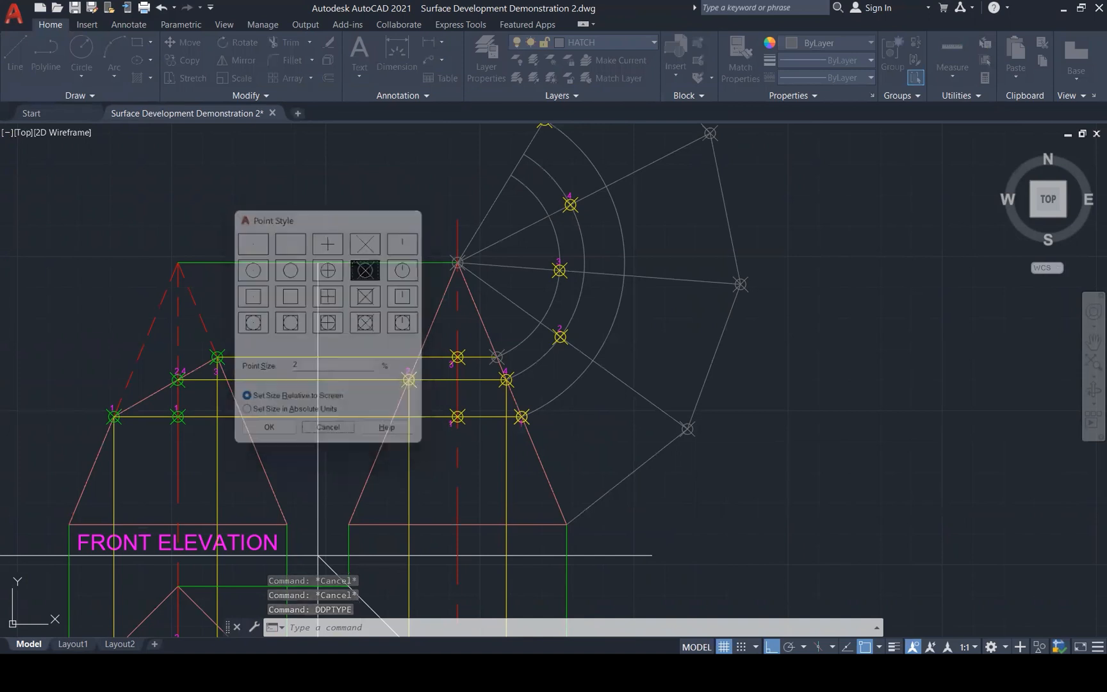
Regenerate the point markers for the current view and save the drawing.
text(RE)
key(Return)
key(Escape)
key(Escape)
key(Escape)
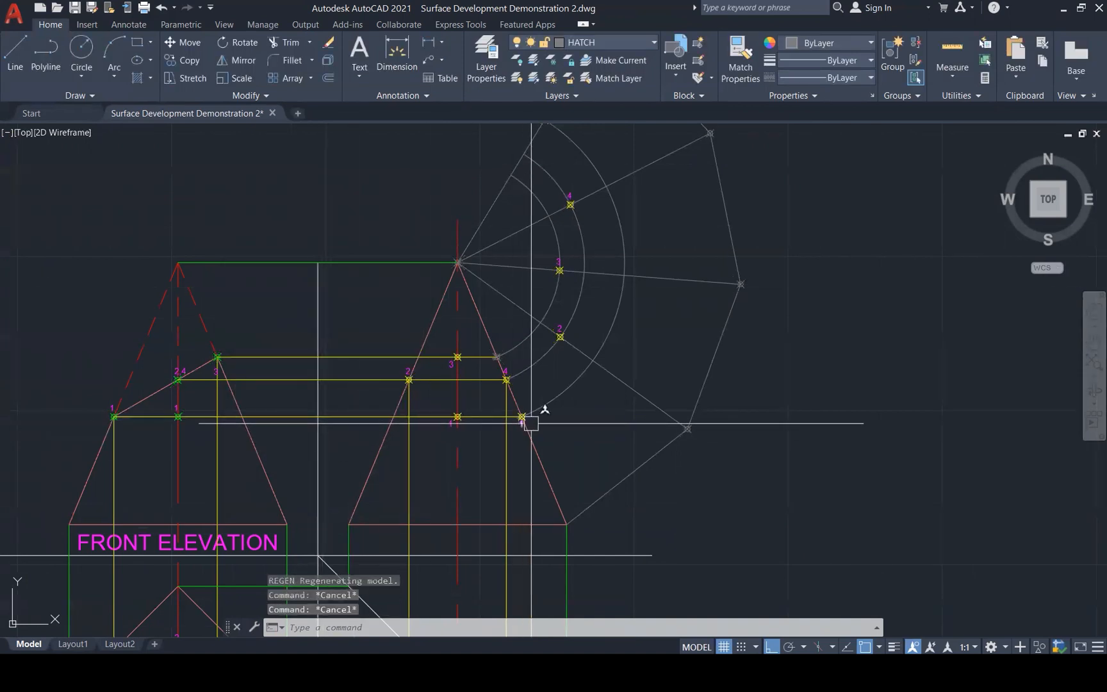
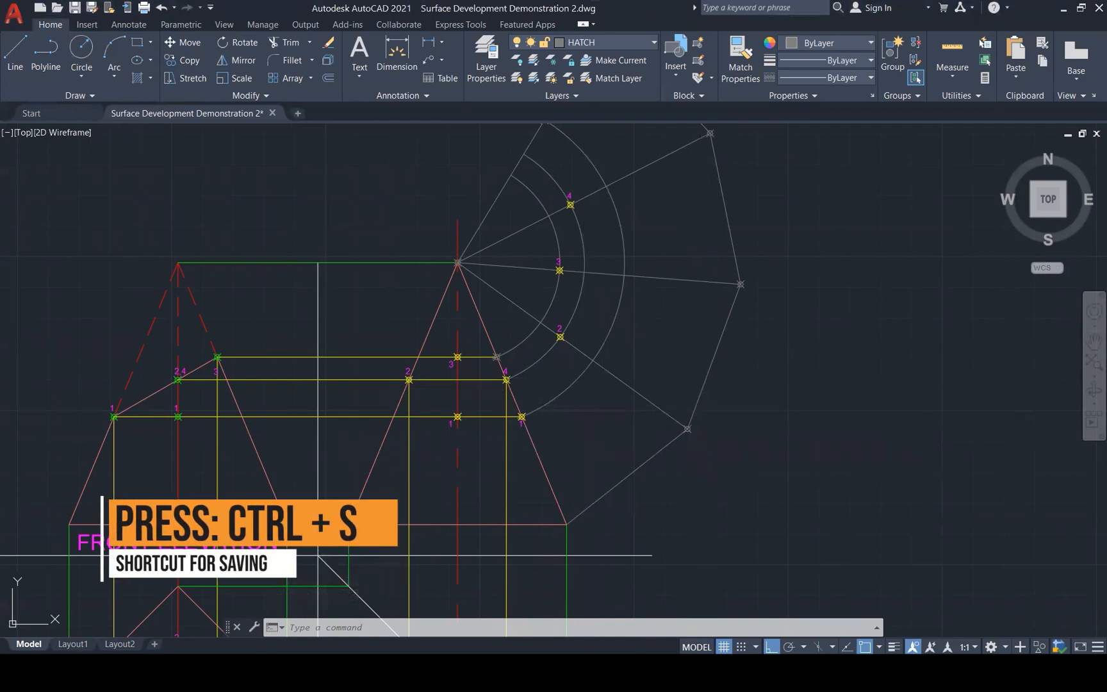
key(ctrl+s)
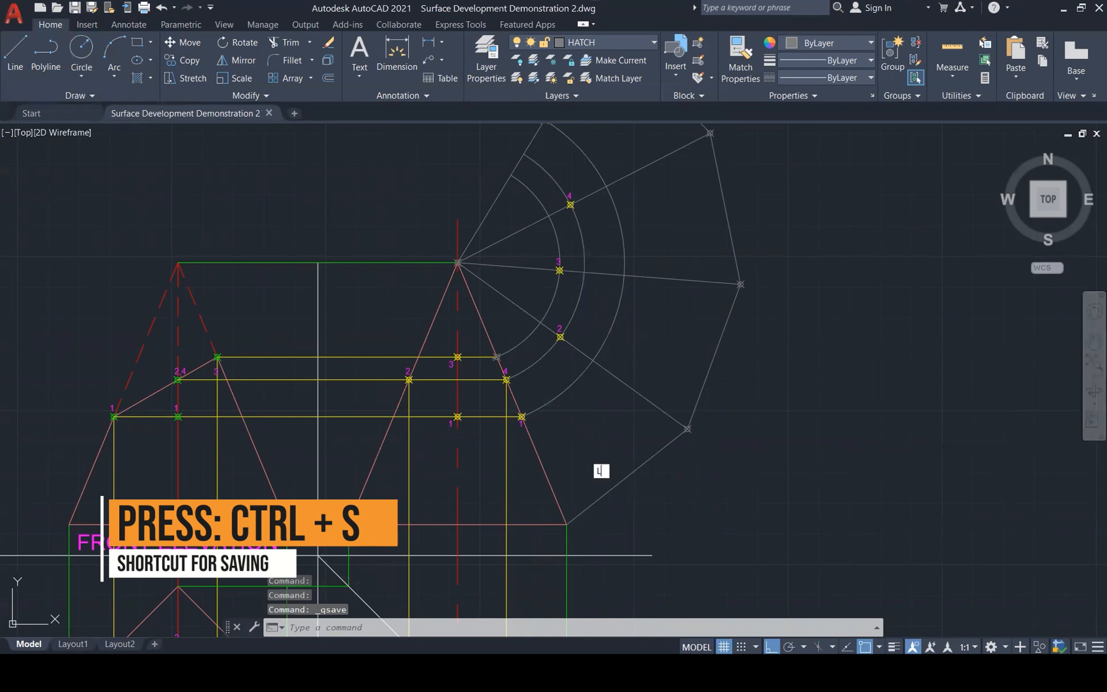
Draw connected lines through points 1, 2, 3, 4 and 1 on the development to form its truncated edge.
key(Return)
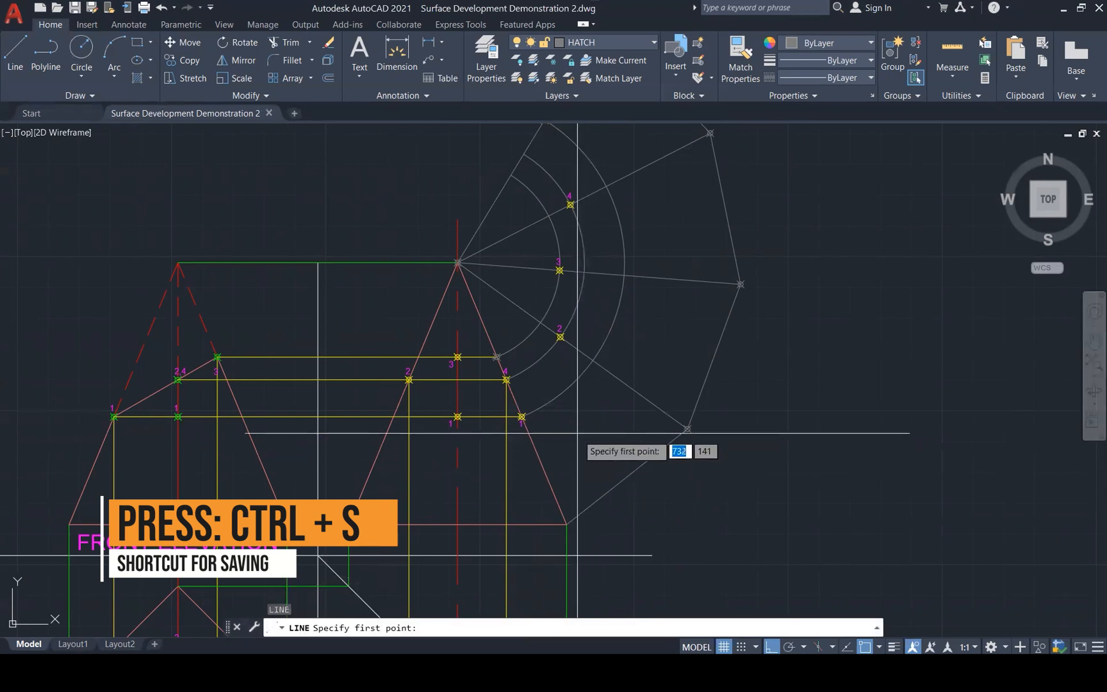
click(522, 416)
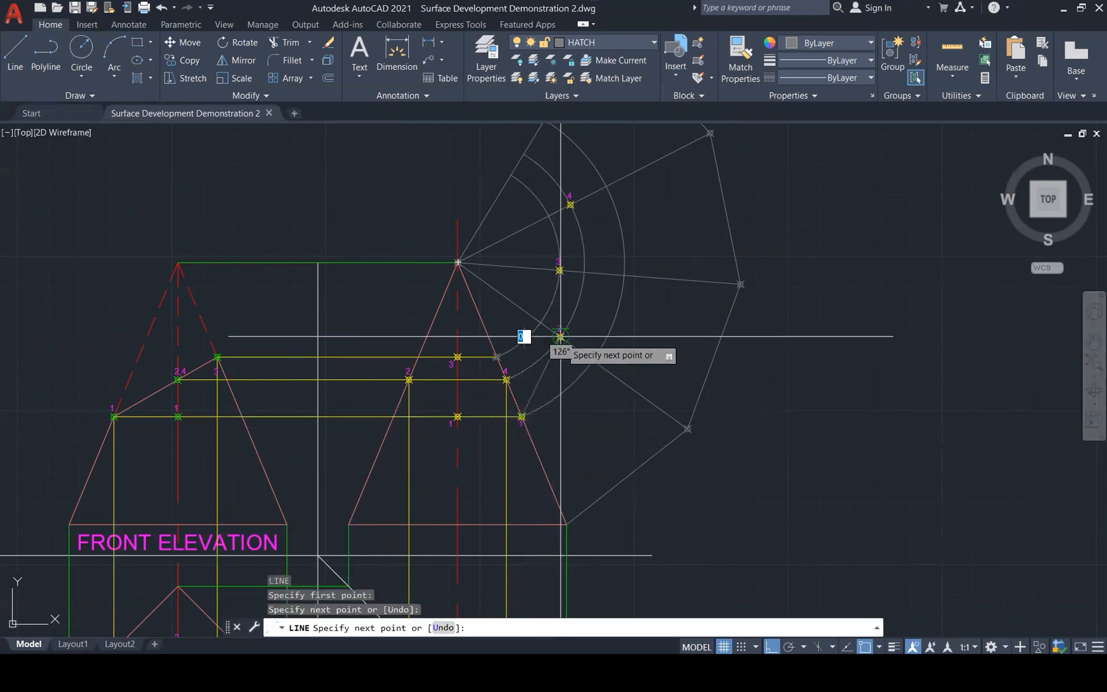
click(559, 269)
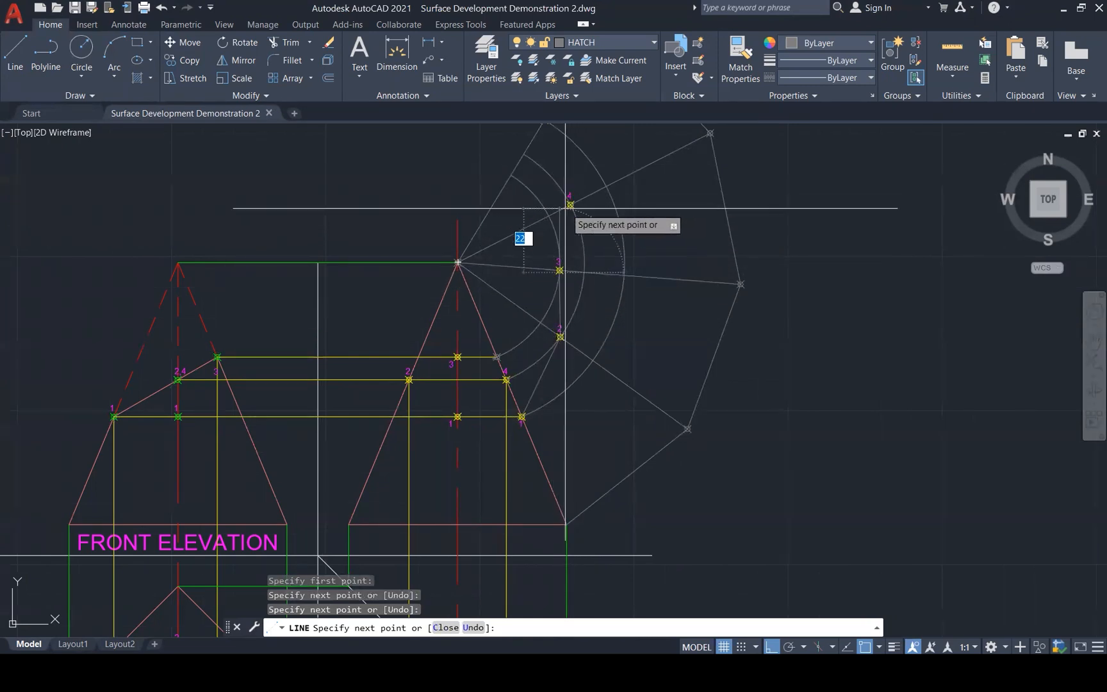
click(570, 205)
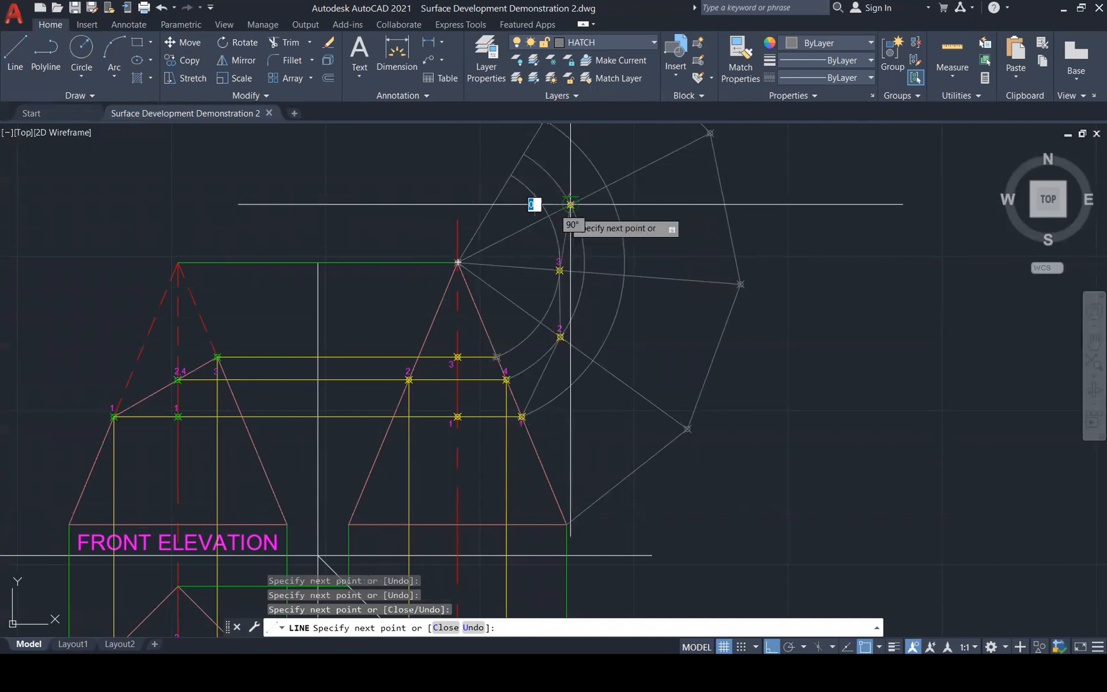
scroll(545, 212, down, 1)
scroll(549, 169, up, 3)
click(549, 167)
scroll(676, 253, down, 2)
scroll(679, 262, down, 1)
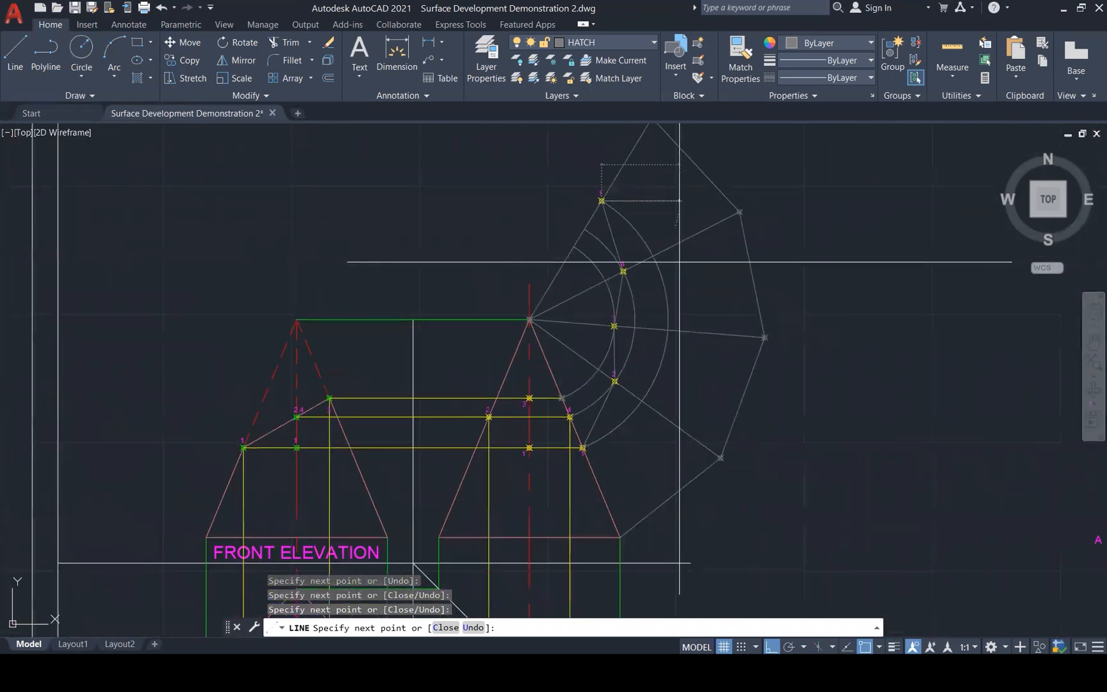
Match the three arcs on the development to the properties of the yellow construction projection line.
key(Escape)
key(Escape)
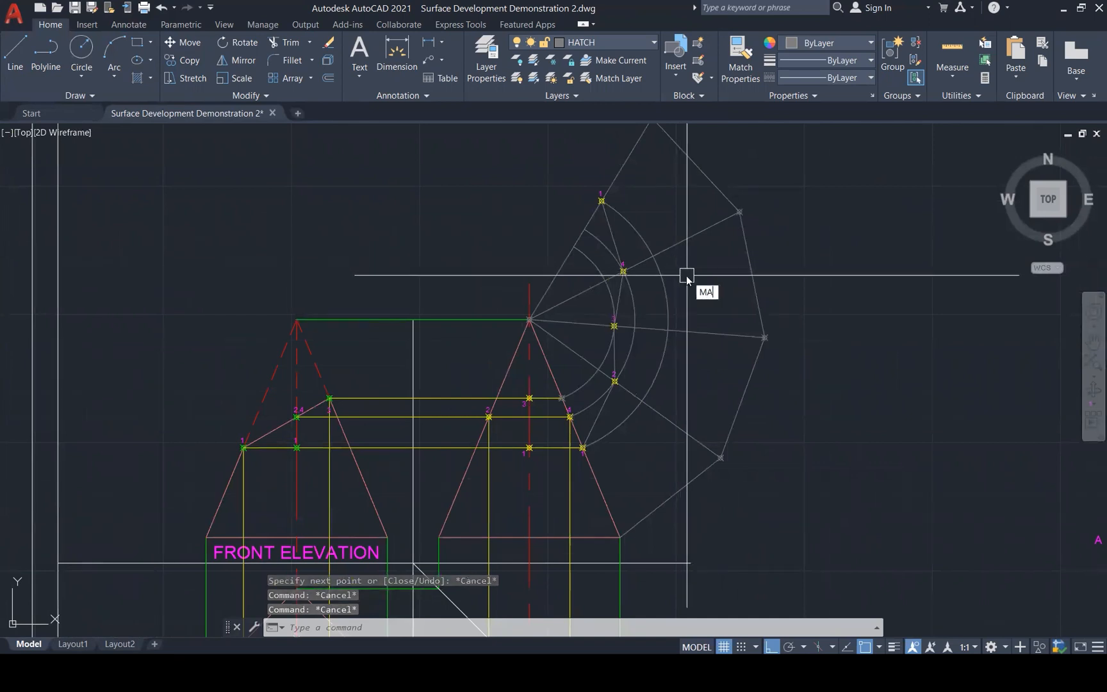
key(Return)
click(566, 498)
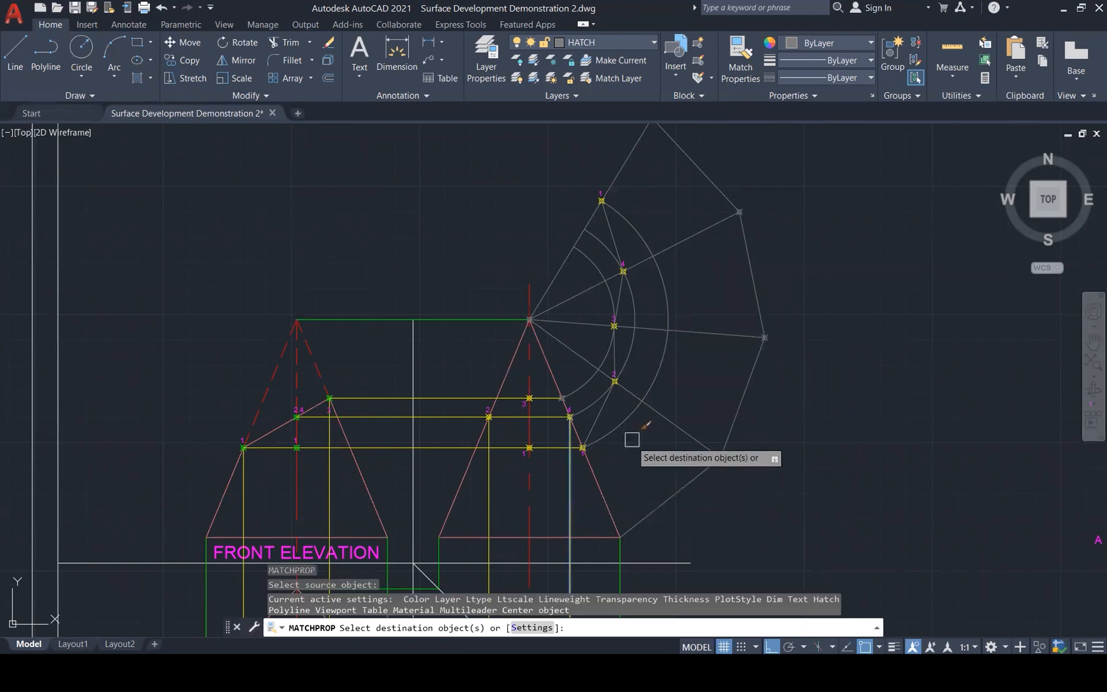
click(618, 410)
click(632, 364)
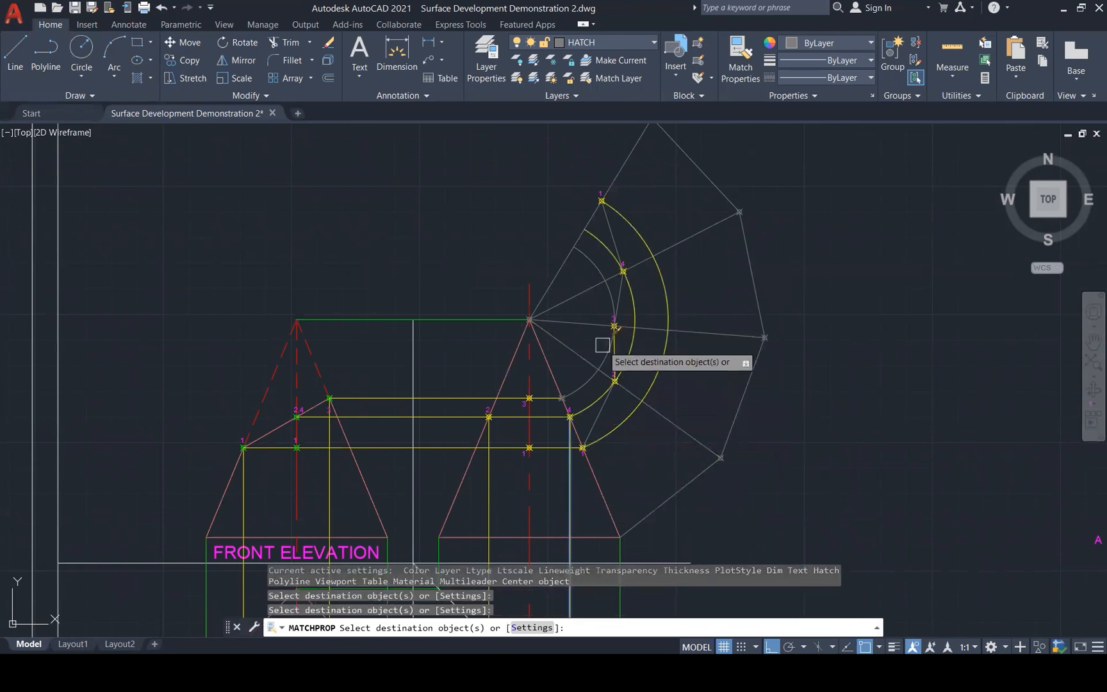
click(602, 344)
key(Escape)
key(Escape)
key(Escape)
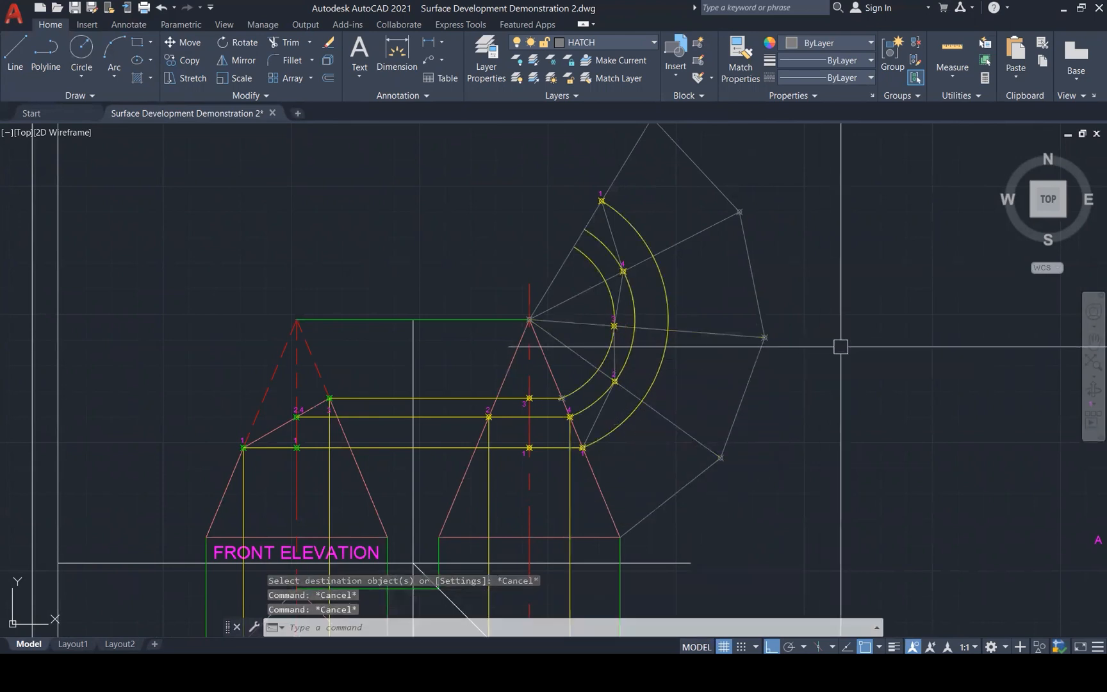
Match the development's radial lines, outer edges and truncation lines to the properties of the side elevation's sloping outline edge.
key(Return)
click(614, 512)
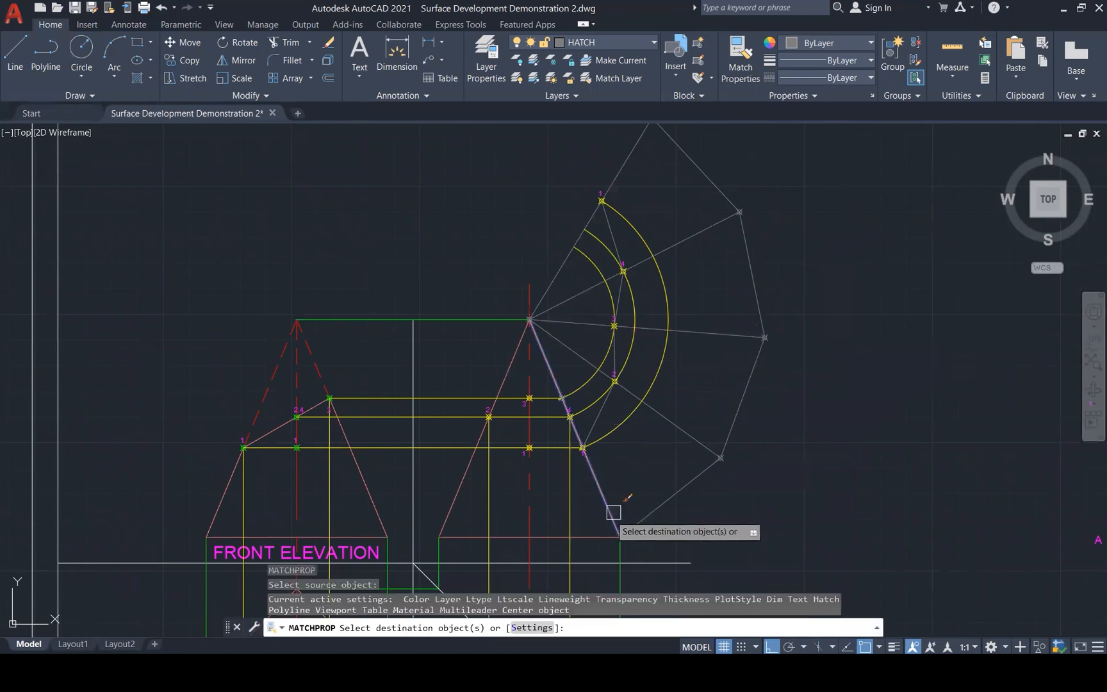
click(718, 338)
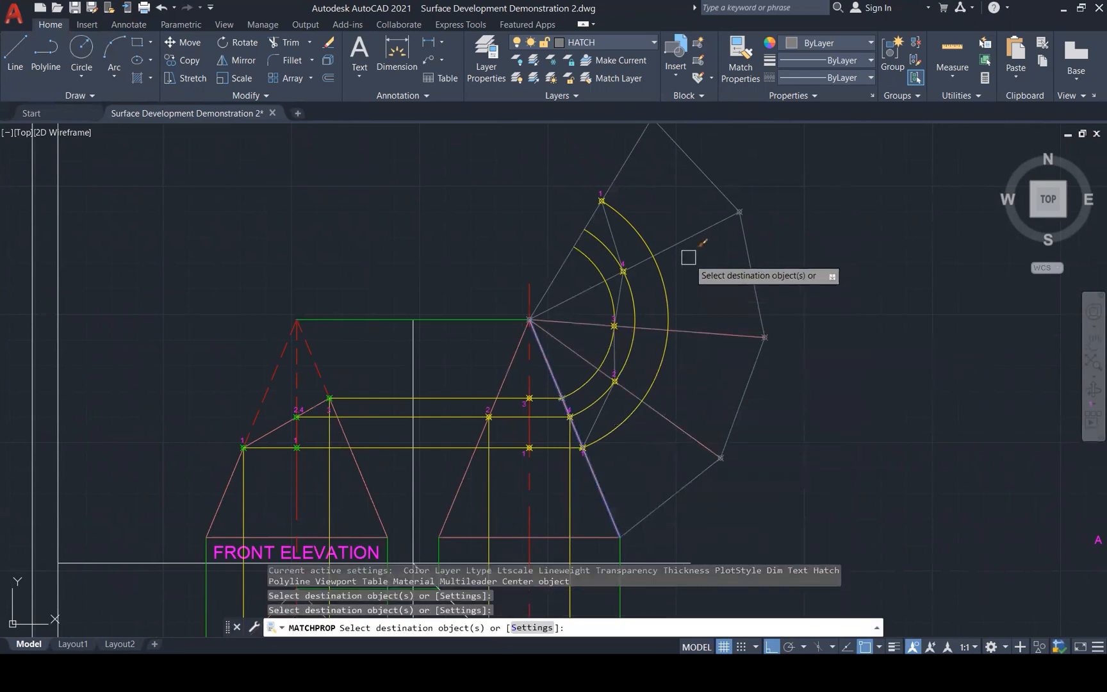
click(693, 236)
click(699, 169)
click(747, 248)
click(748, 382)
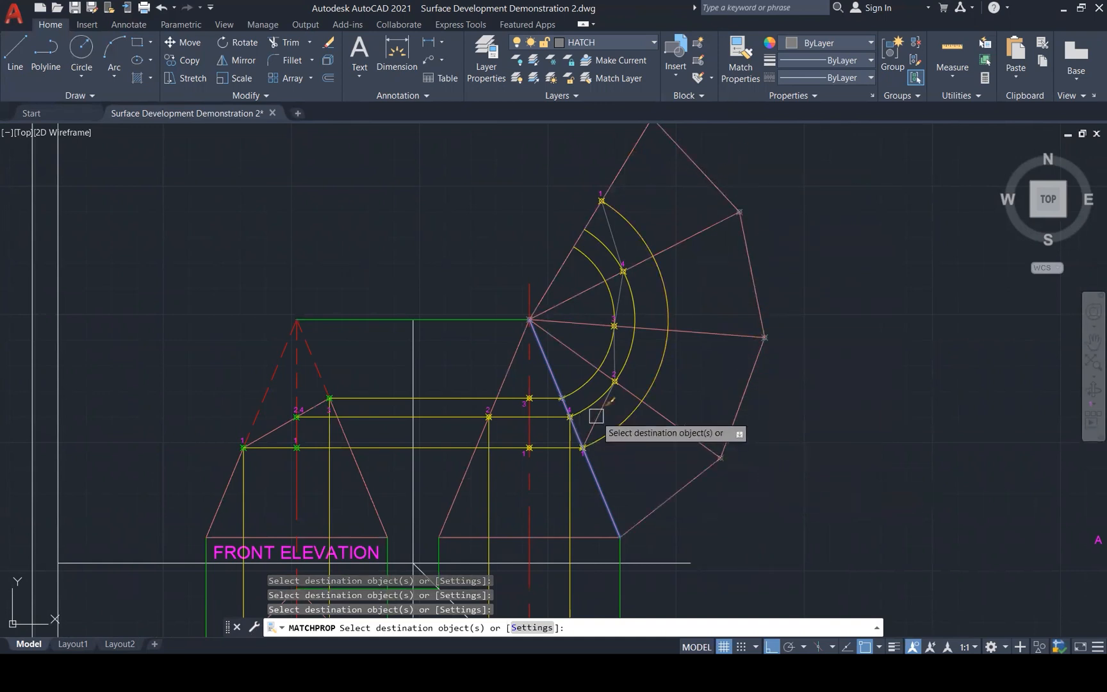
scroll(625, 367, up, 3)
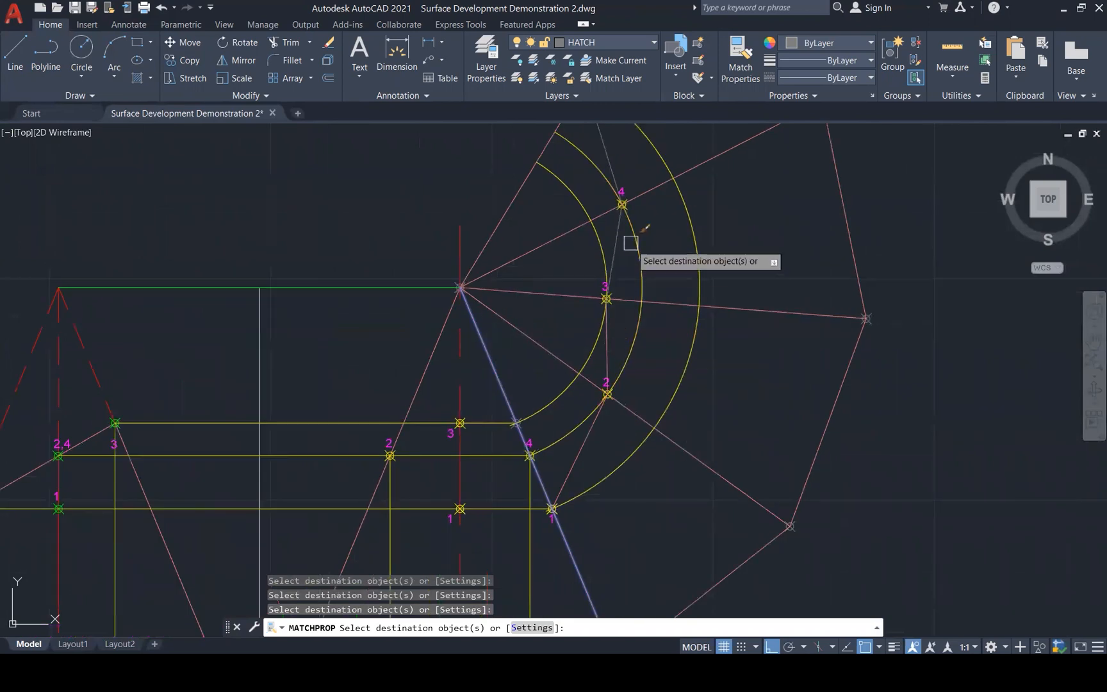
scroll(827, 423, down, 3)
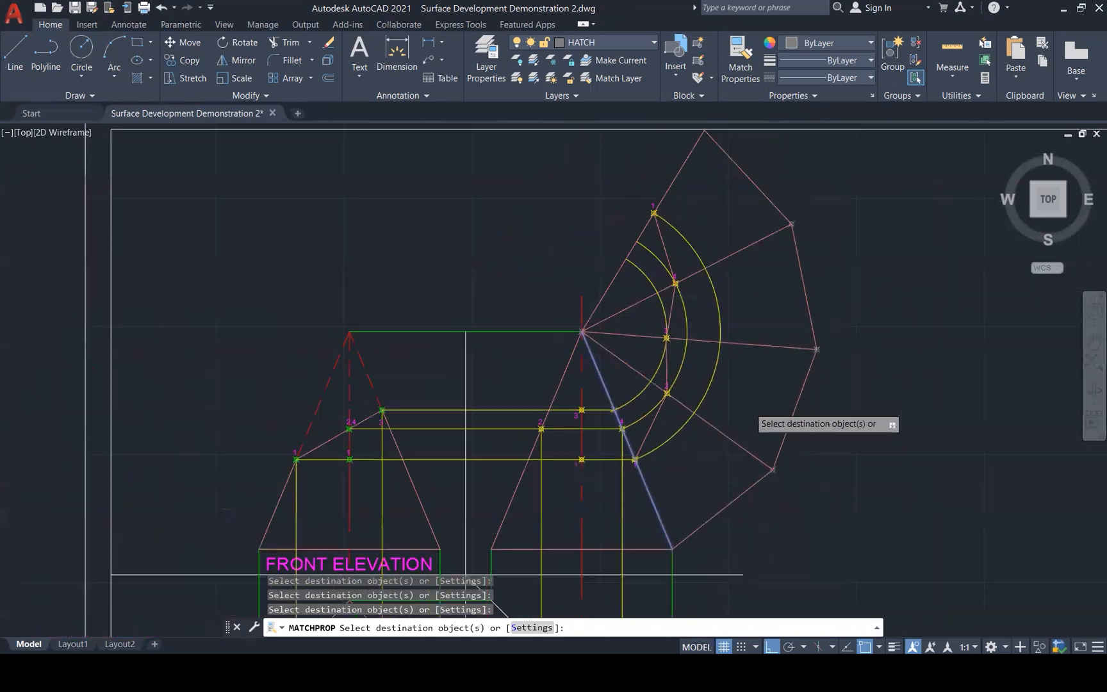
key(Escape)
key(Escape)
key(Escape)
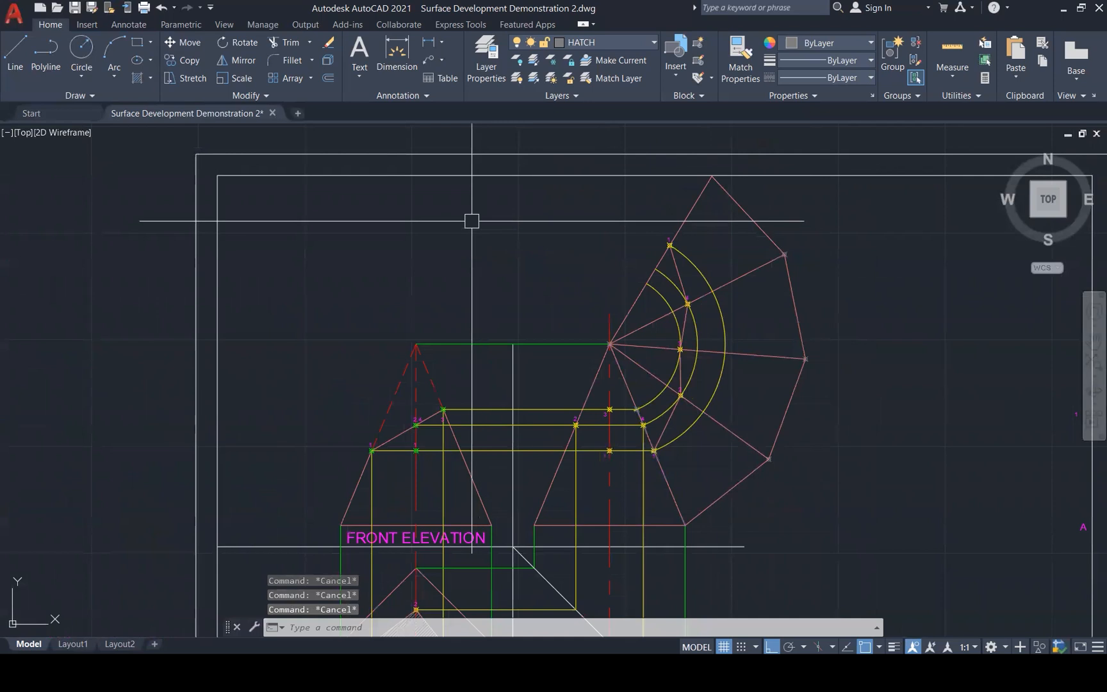
Copy the PLAN label to the free space beside the development, with Ortho turned off.
scroll(480, 233, down, 2)
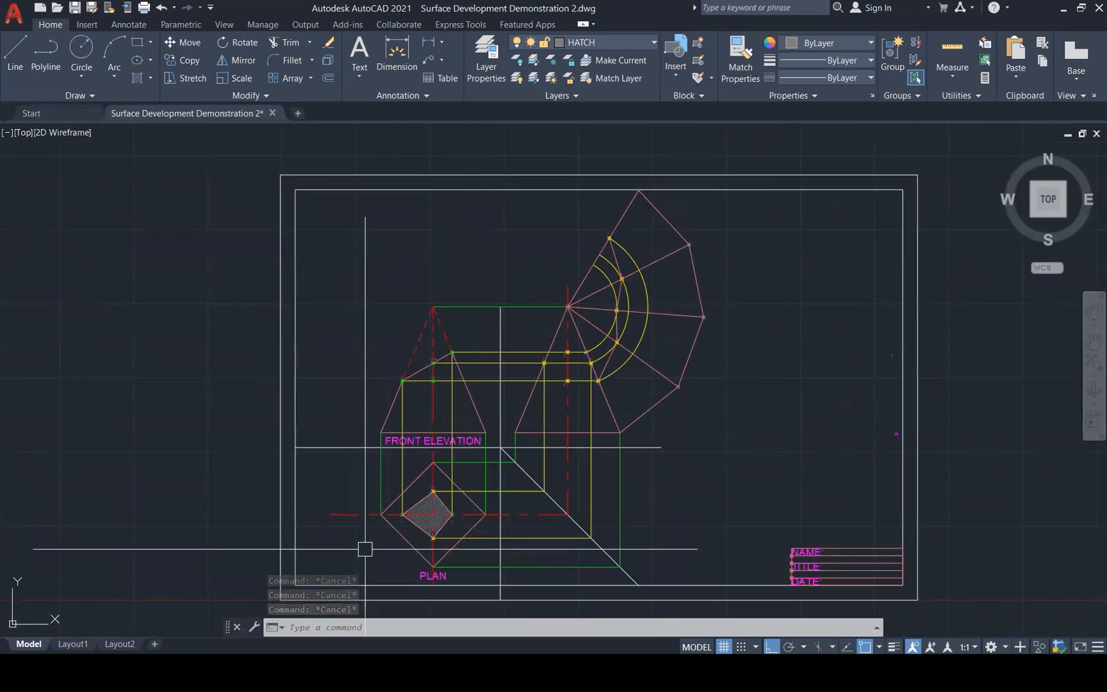
click(417, 578)
text(co)
key(Return)
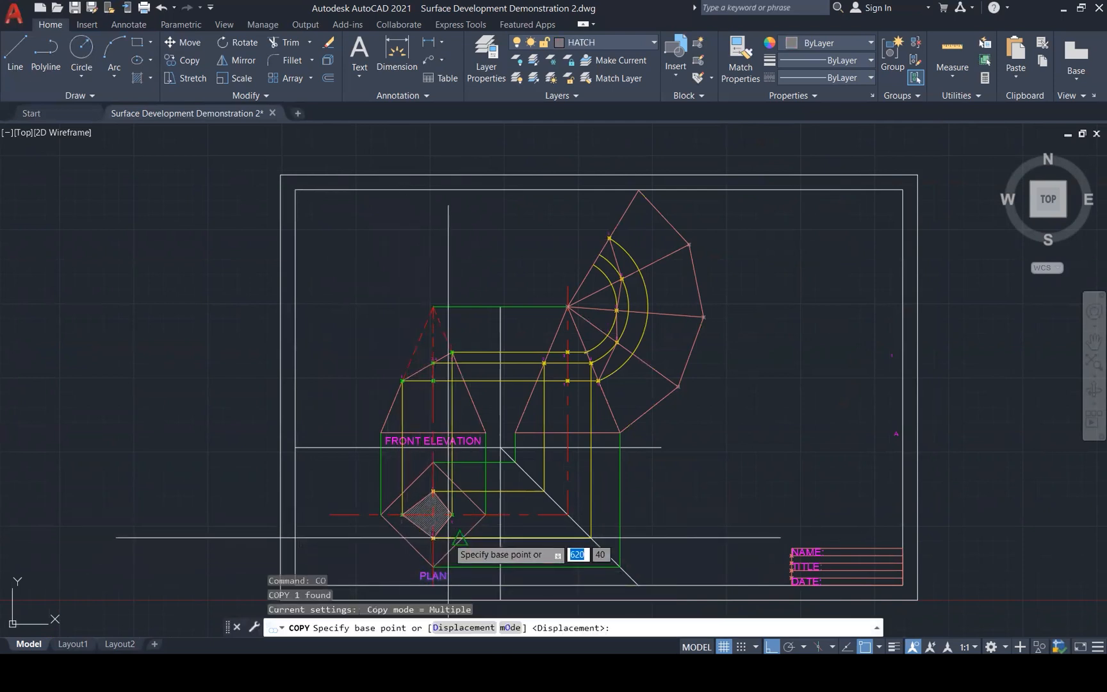
click(433, 568)
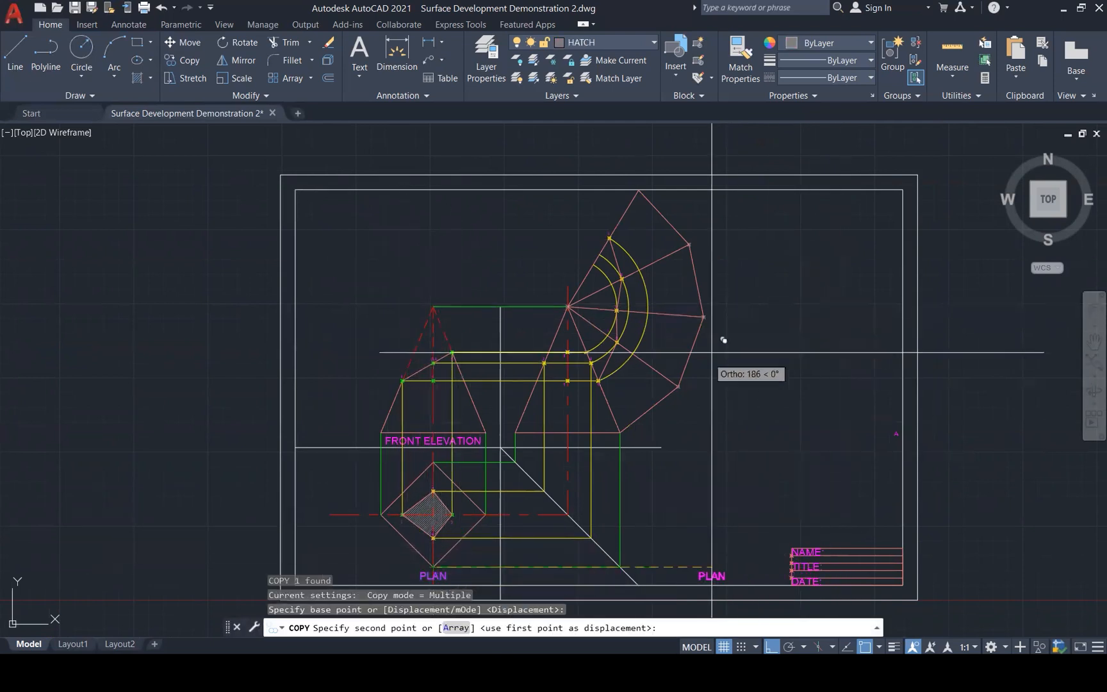
scroll(714, 325, up, 5)
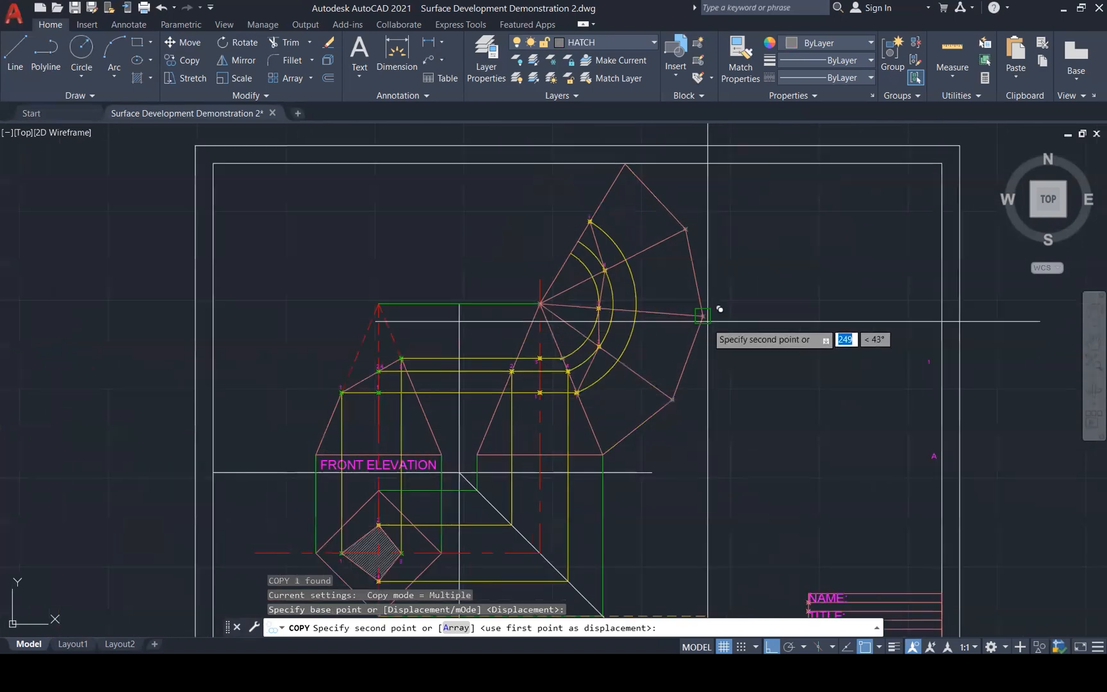
key(F8)
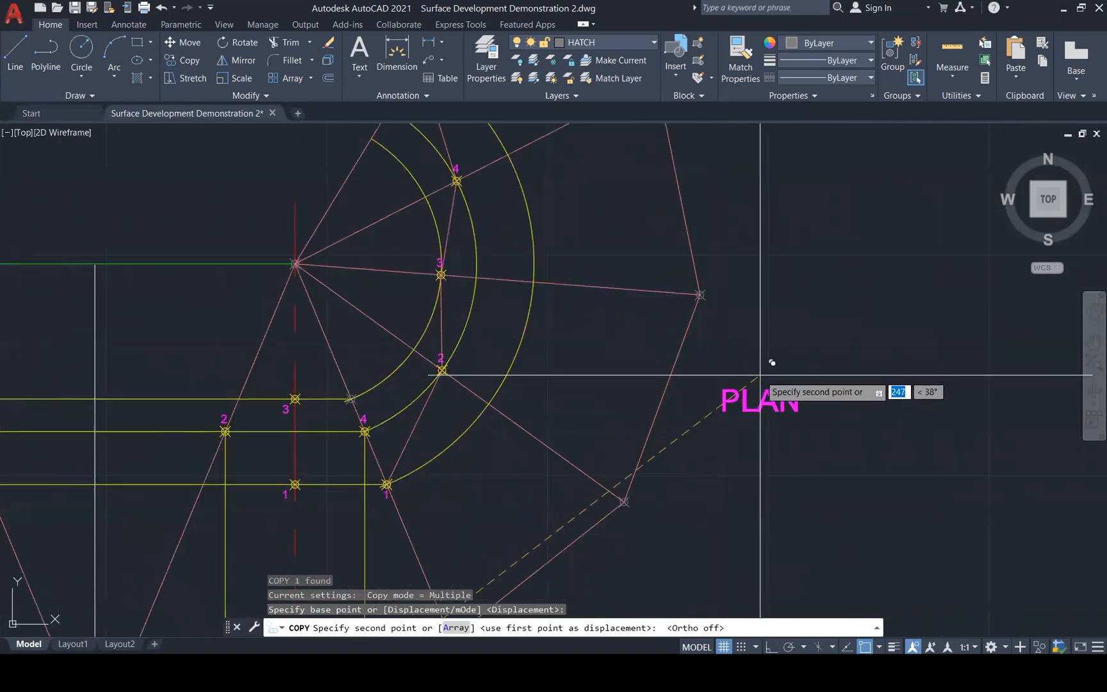
click(760, 374)
key(Escape)
Change the copied label beside the development to SURFACE DEVELOPMENT.
double_click(740, 396)
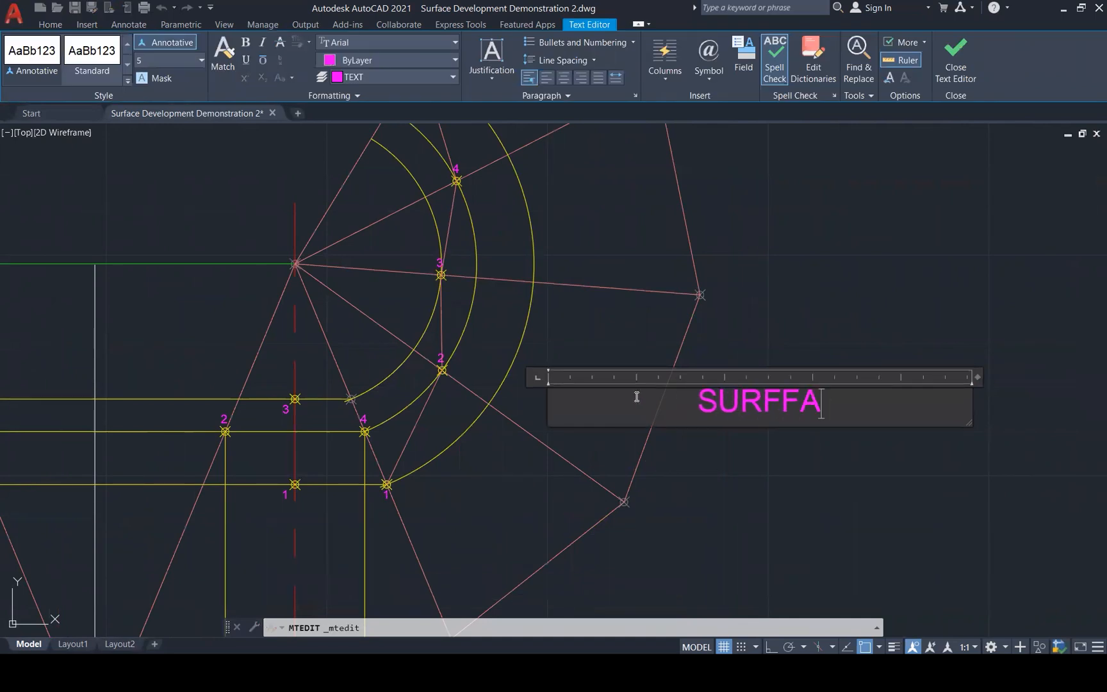
text(SURFACE DEVELOPMENT)
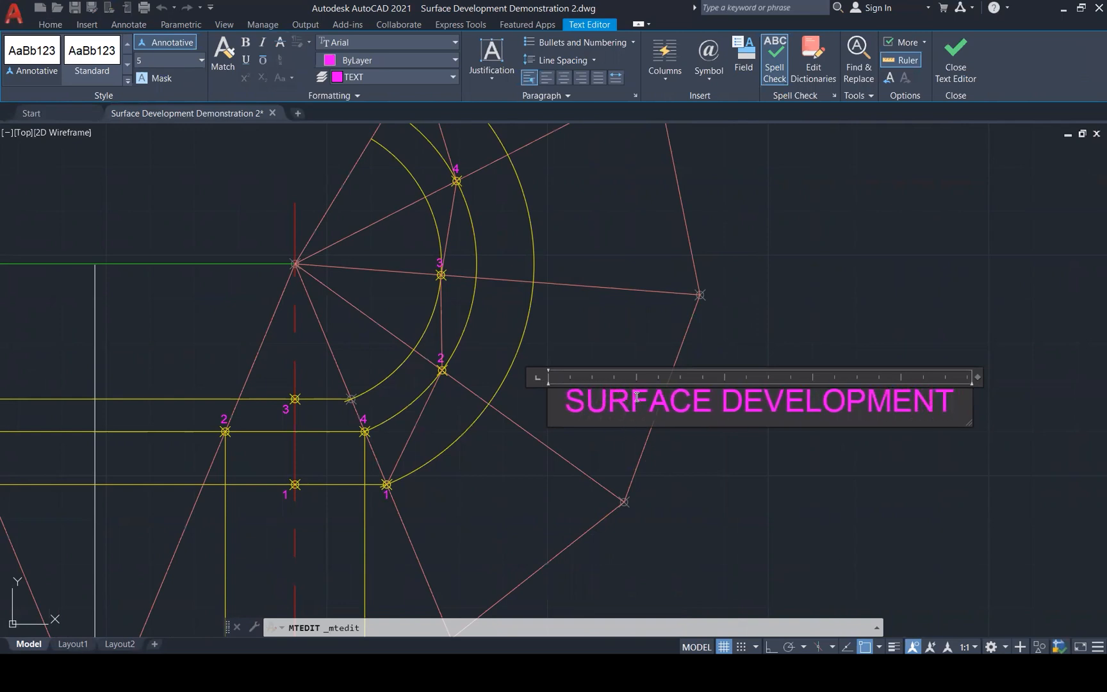
click(681, 365)
scroll(838, 341, down, 4)
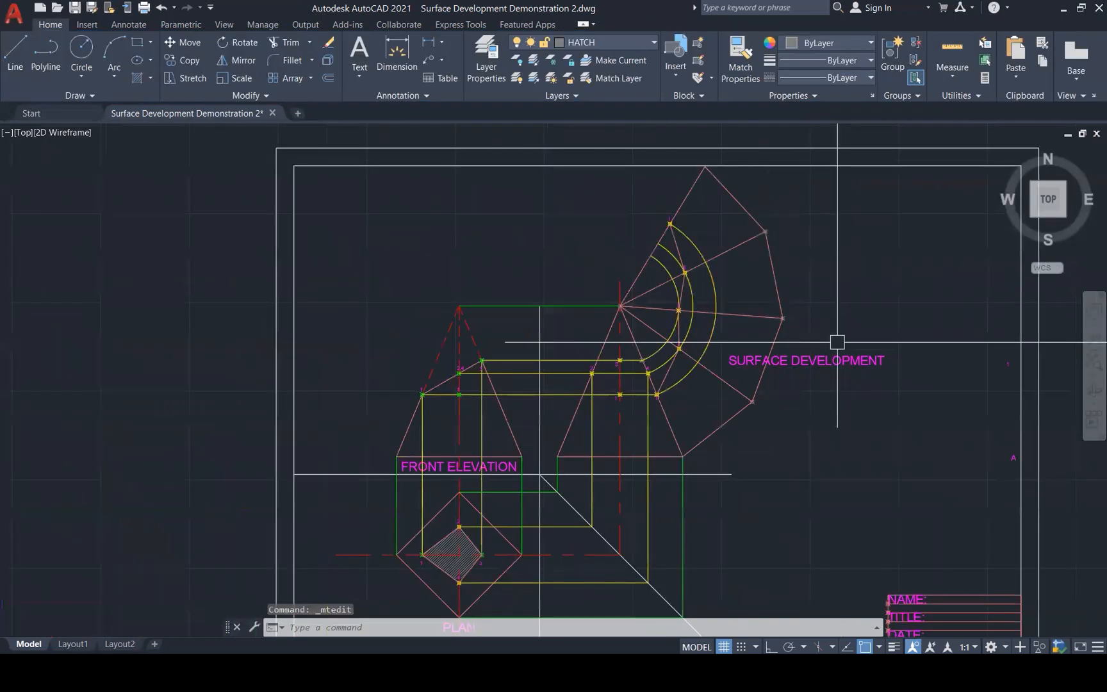
Move the SURFACE DEVELOPMENT label down and outward so it sits clear of the development's outer edge.
scroll(837, 341, down, 3)
scroll(842, 366, up, 3)
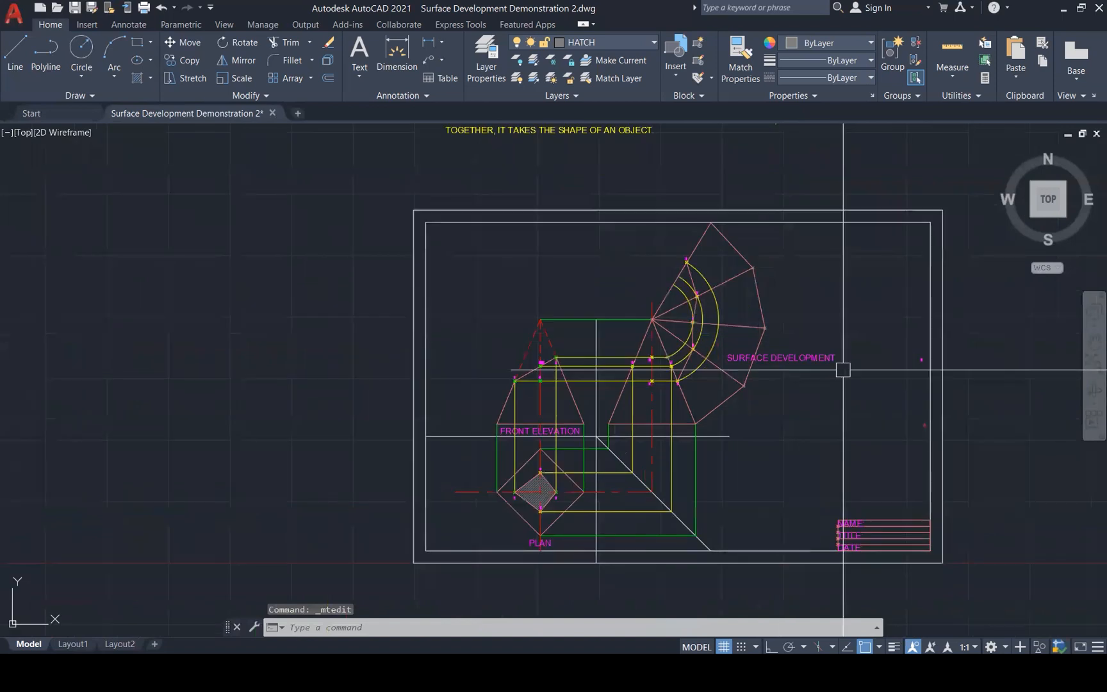
scroll(842, 374, up, 1)
click(756, 351)
click(755, 350)
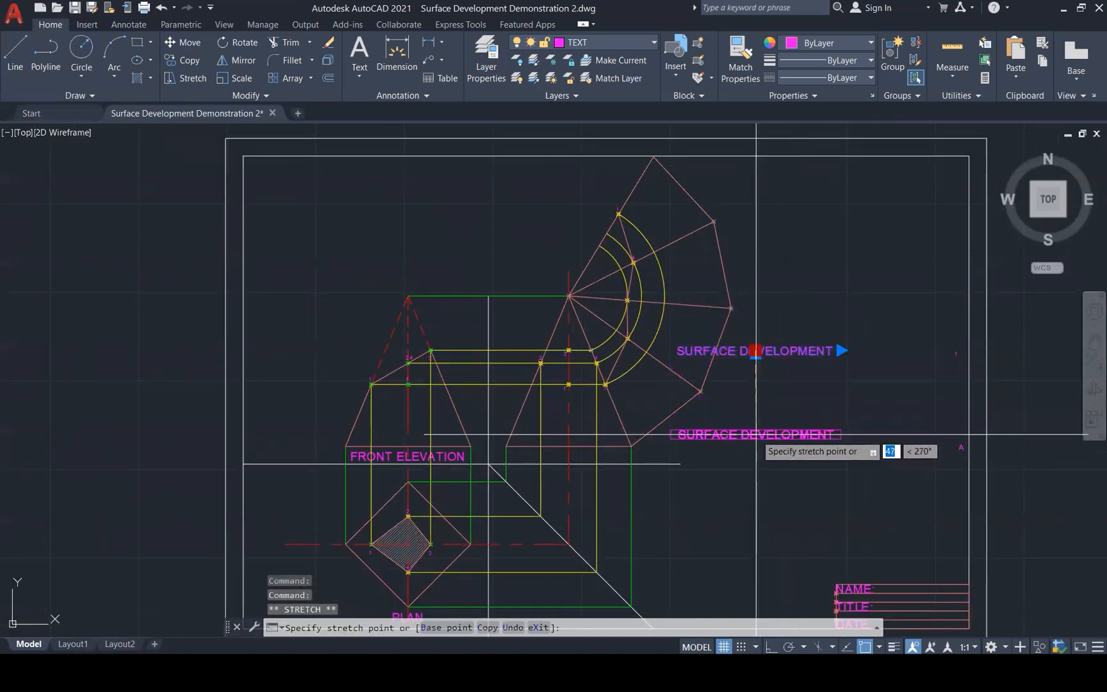
click(808, 381)
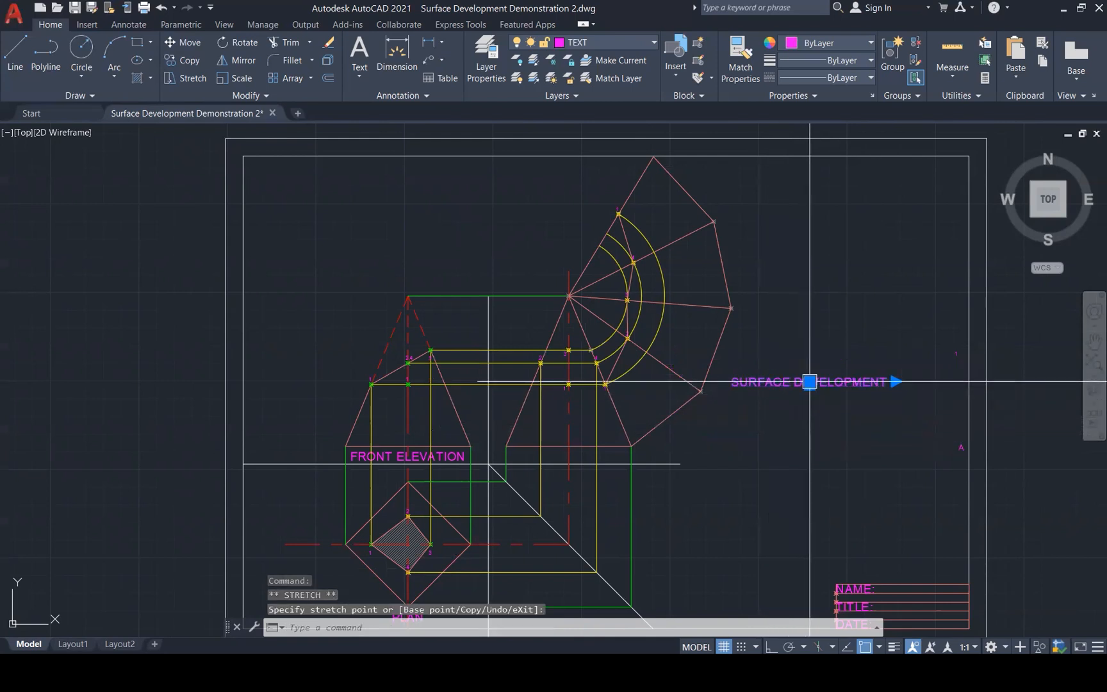
key(Escape)
key(Escape)
key(Escape)
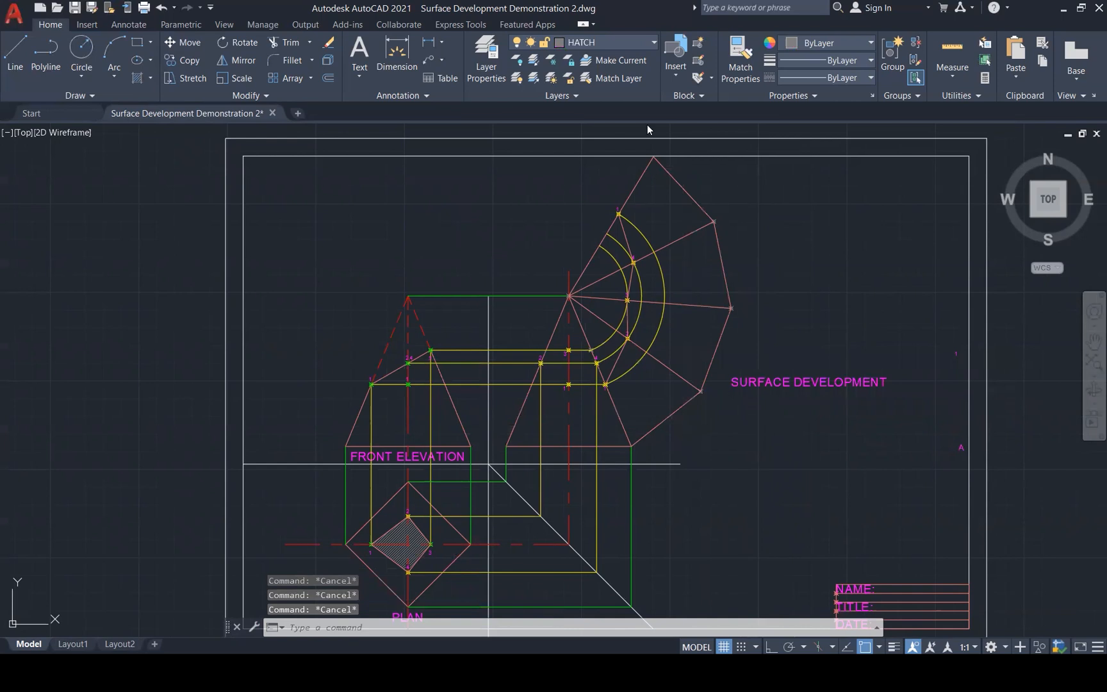
Turn off the CONSTRUCTION layer to hide the projection lines and arcs.
click(641, 44)
click(519, 94)
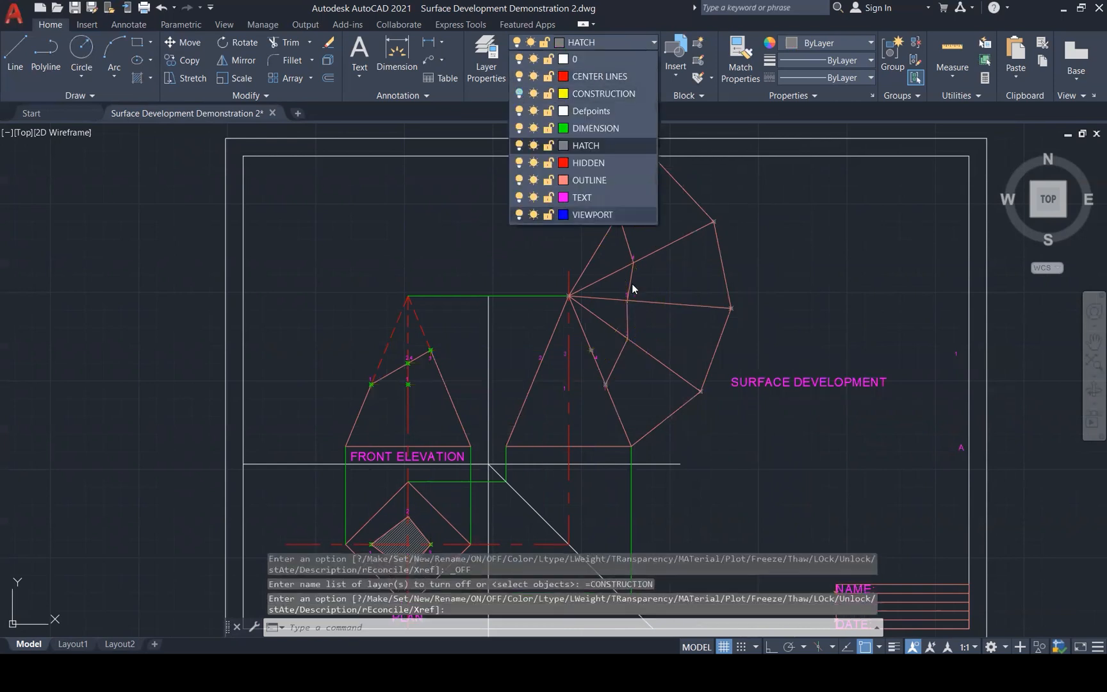
key(Escape)
Try to fill all four truncated panels of the development with a single Solid hatch.
text(h)
key(Return)
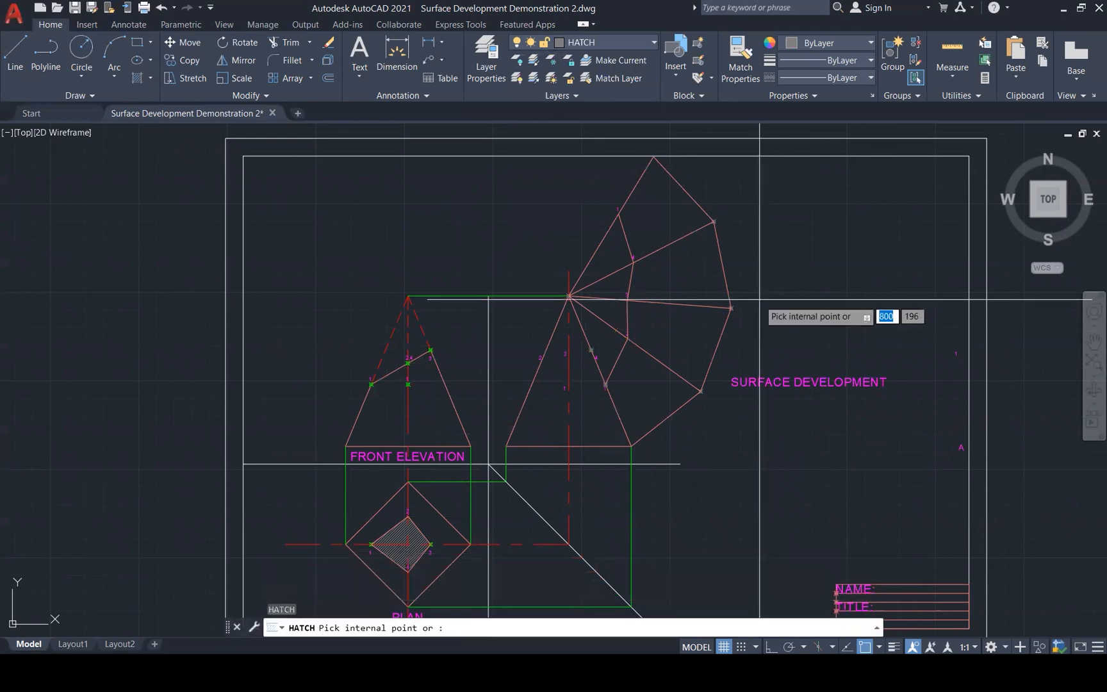
click(652, 380)
click(653, 344)
click(652, 286)
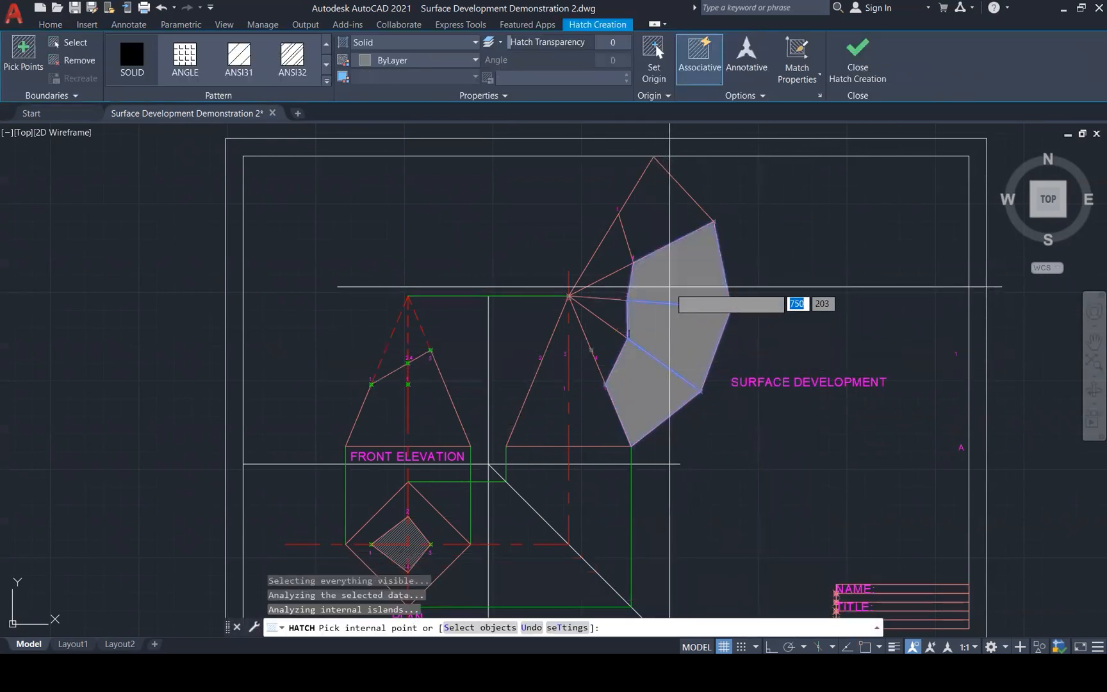
click(652, 221)
key(Escape)
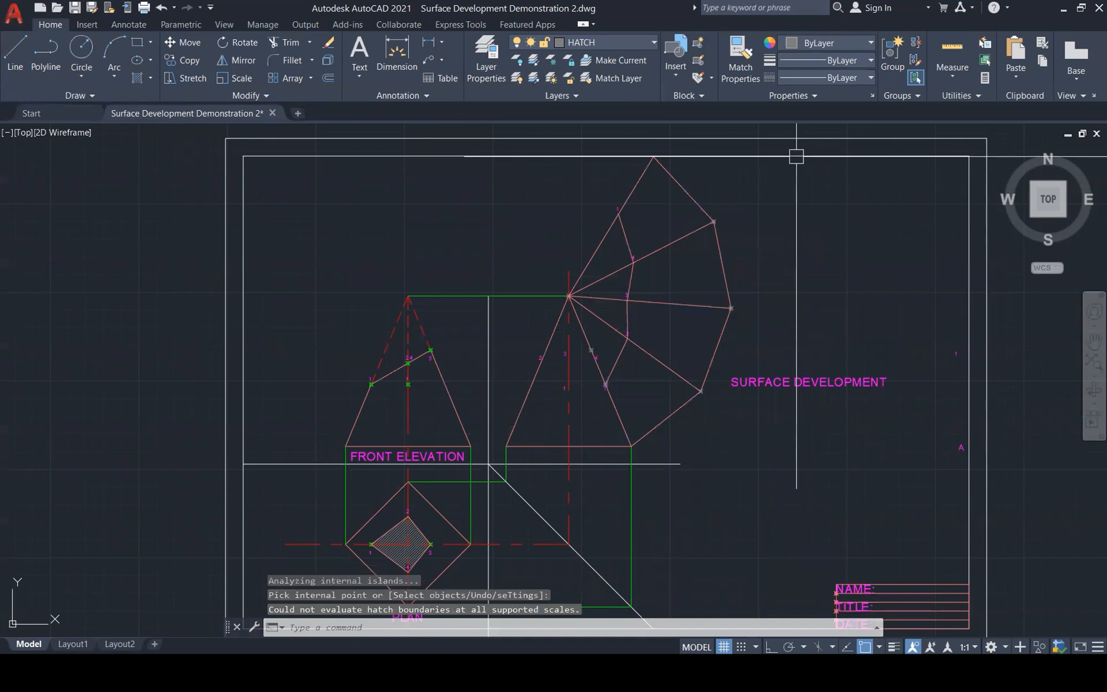
Fill the development's two lowest truncated panels with Solid hatch, using a separate hatch for each.
text(h)
key(Return)
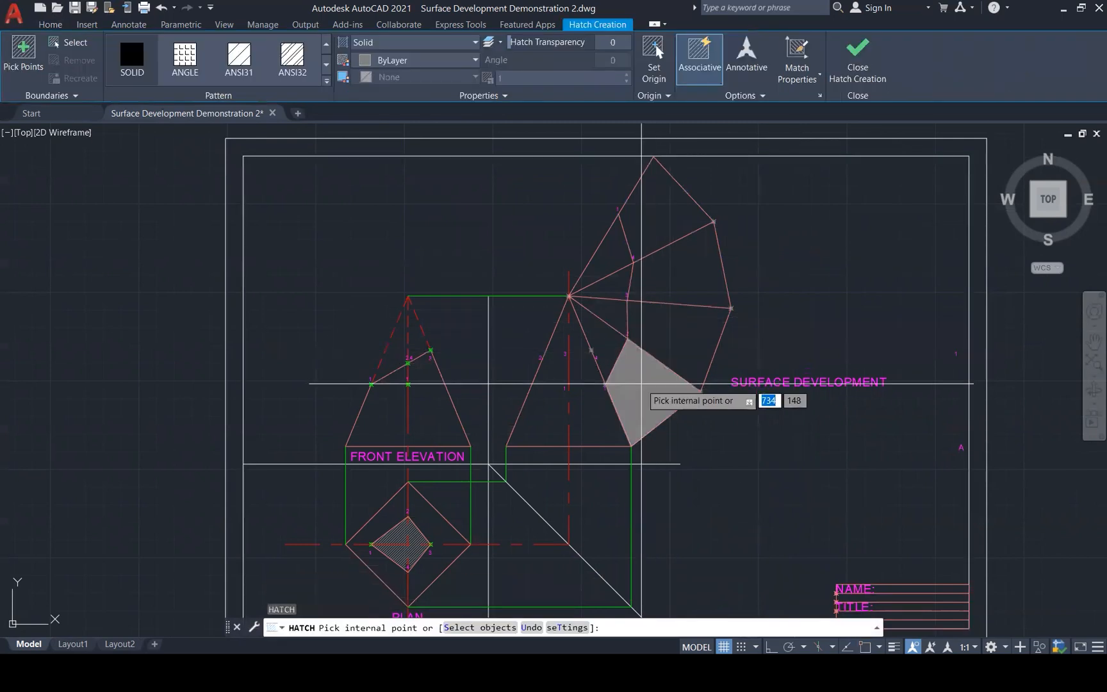
click(653, 384)
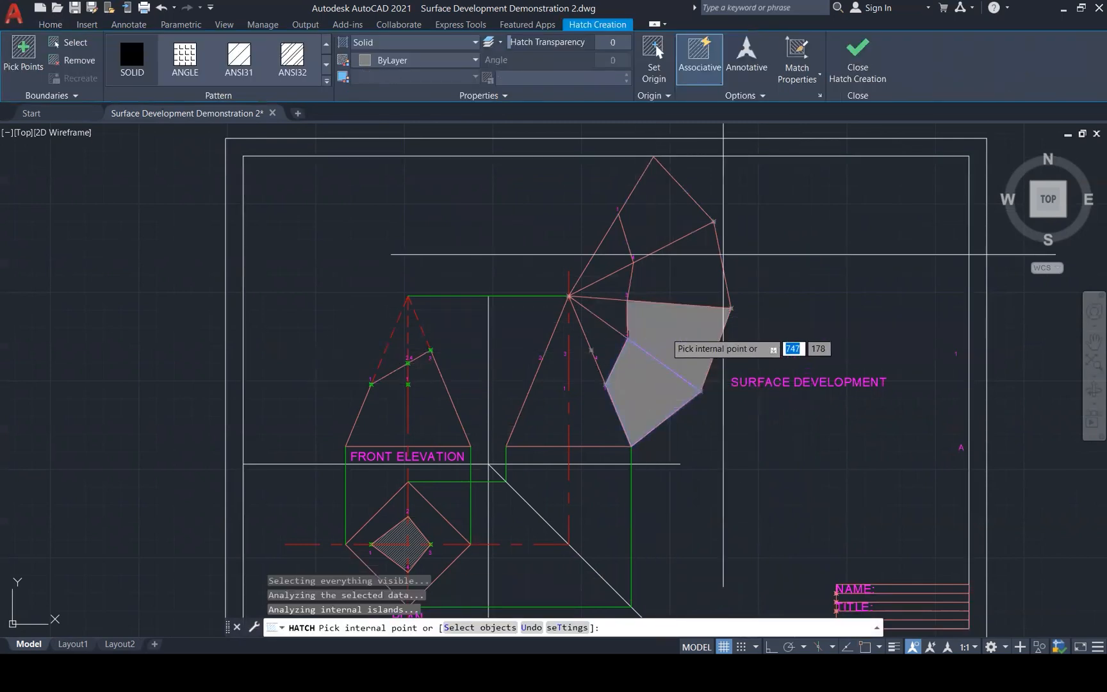
click(855, 58)
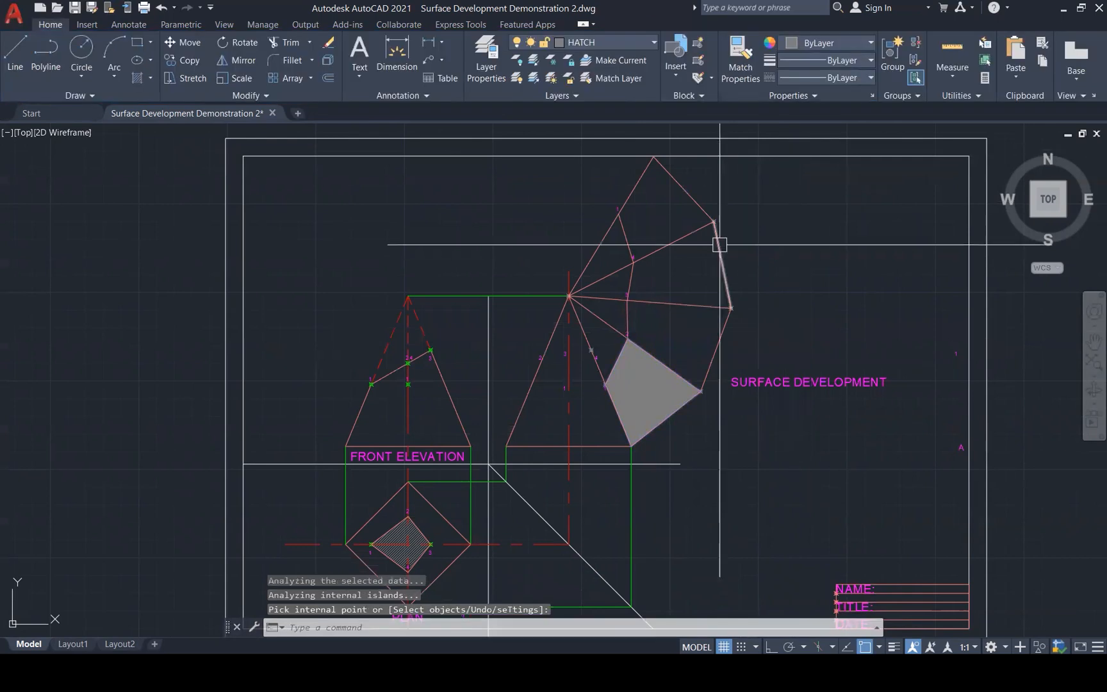
text(h)
key(Return)
click(670, 317)
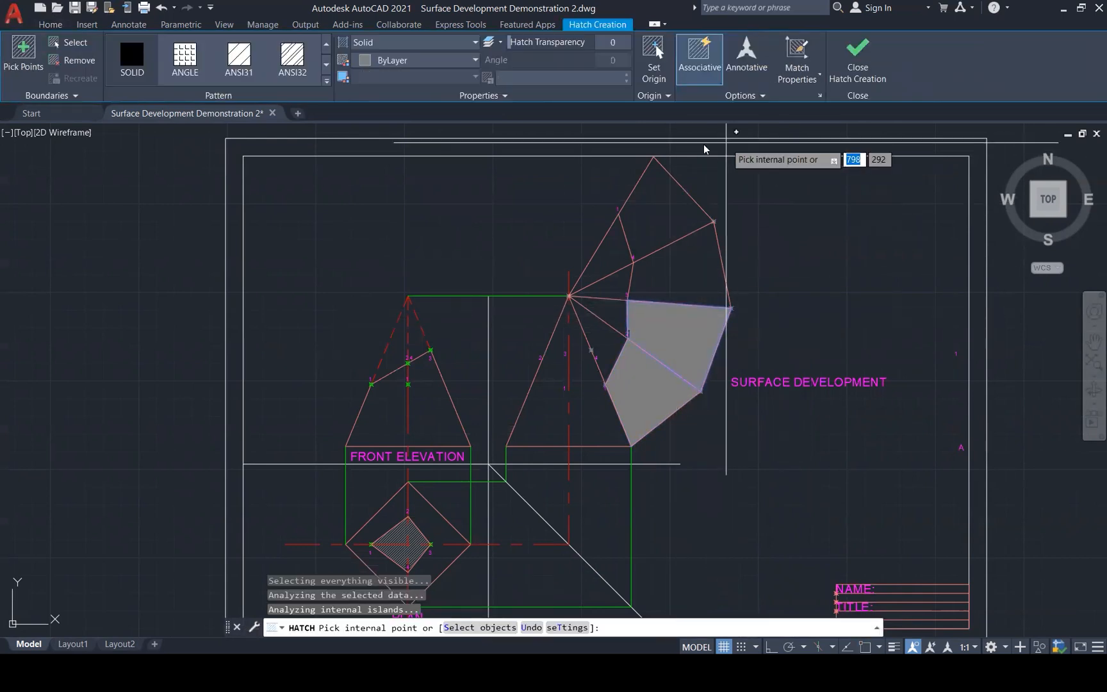
click(857, 54)
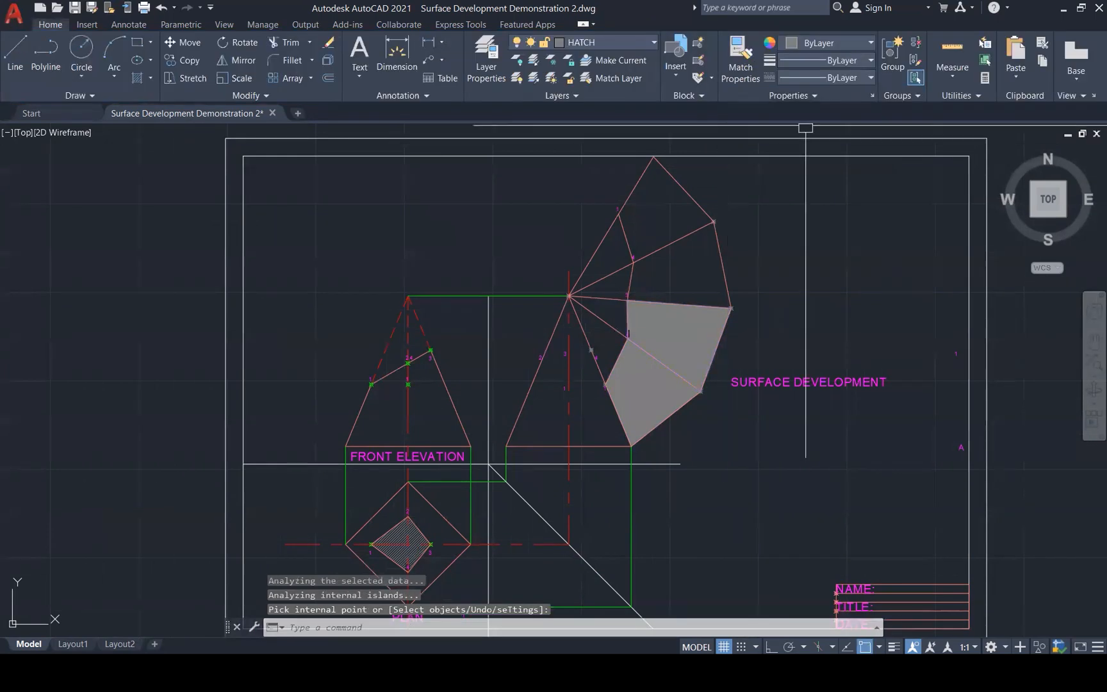
Try to fill the development's two uppermost truncated panels together with one Solid hatch.
scroll(667, 371, down, 2)
scroll(667, 370, up, 2)
key(Return)
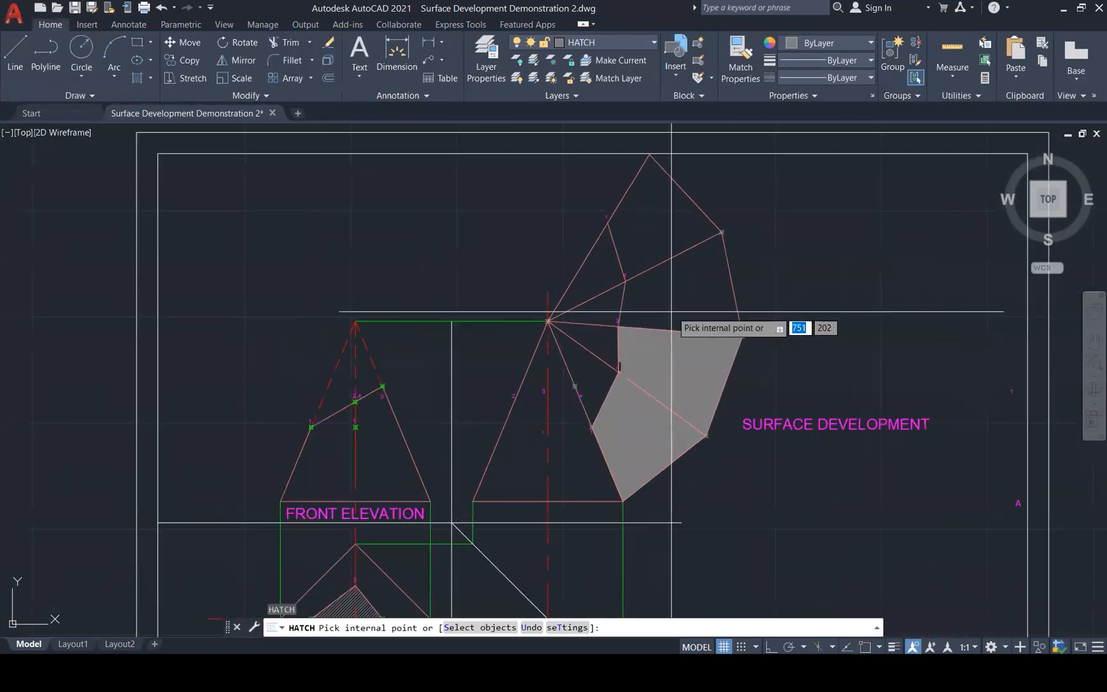
click(677, 298)
click(654, 243)
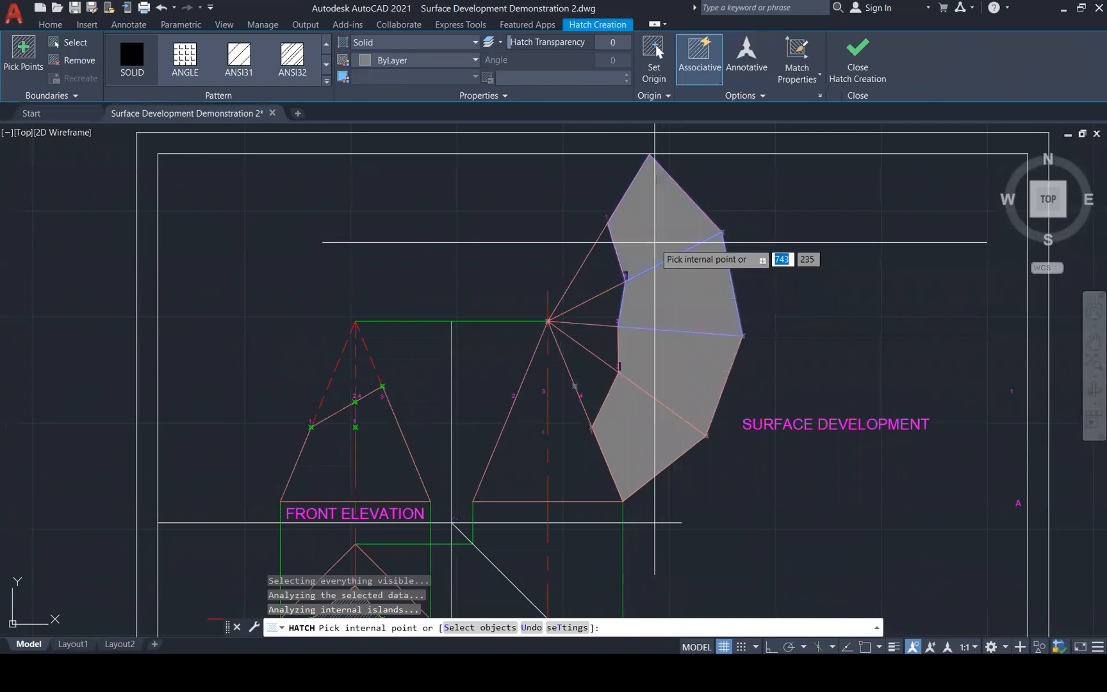
click(861, 57)
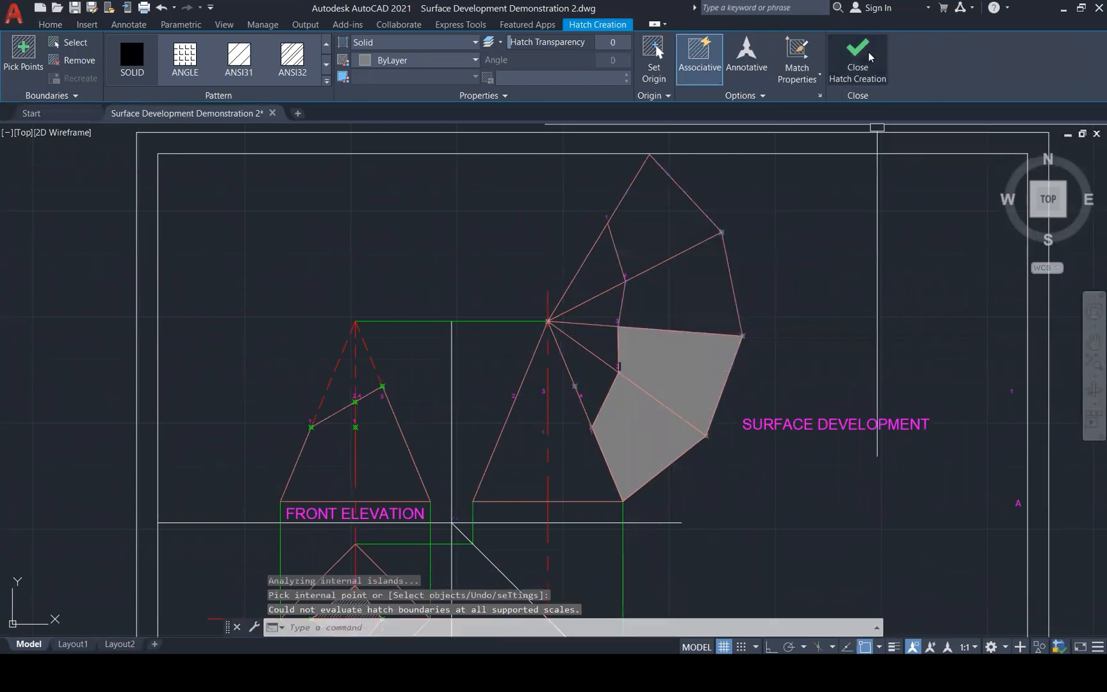
Fill the development's two uppermost truncated panels with Solid hatch, using a separate hatch for each.
key(Return)
click(704, 298)
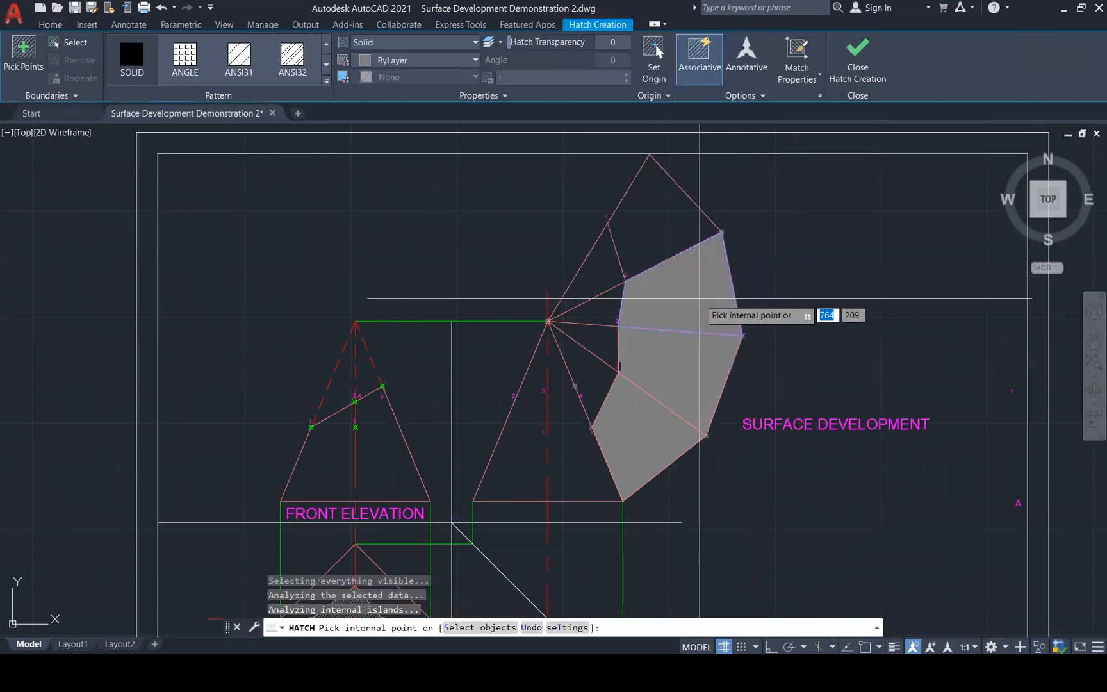
click(852, 48)
key(Return)
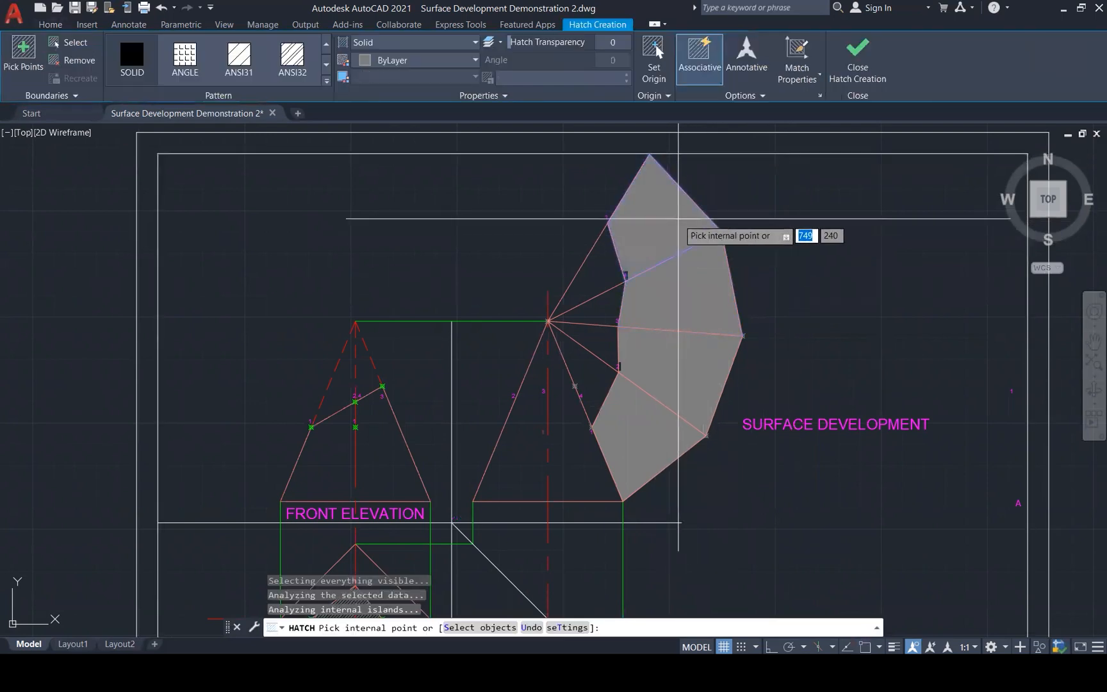
click(679, 219)
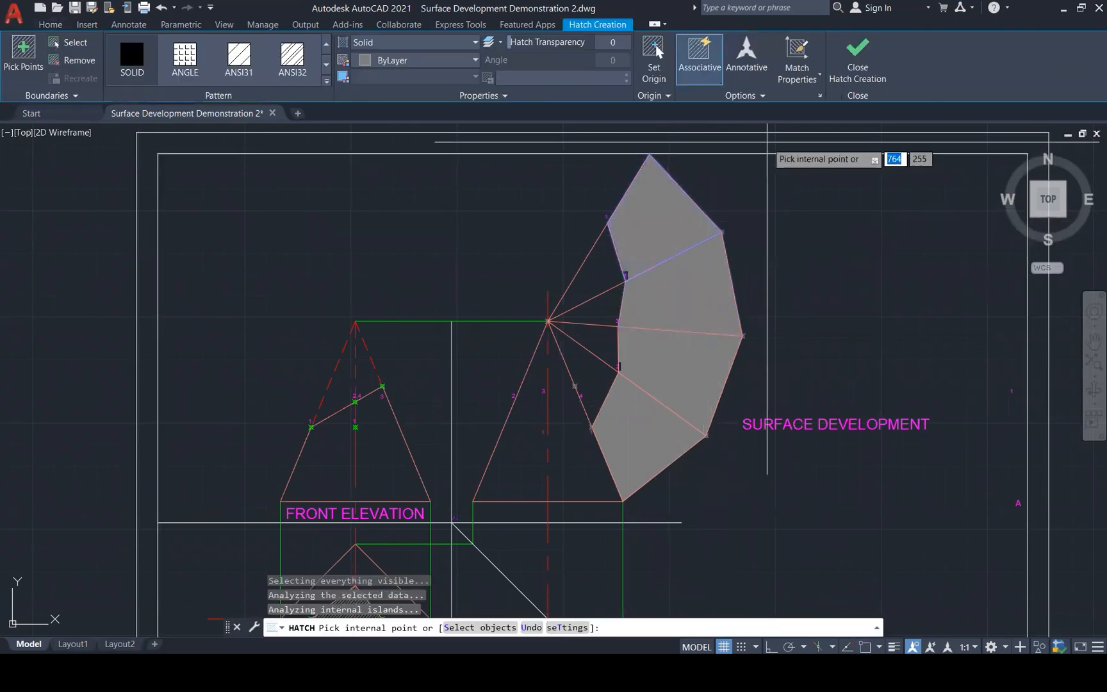
click(859, 55)
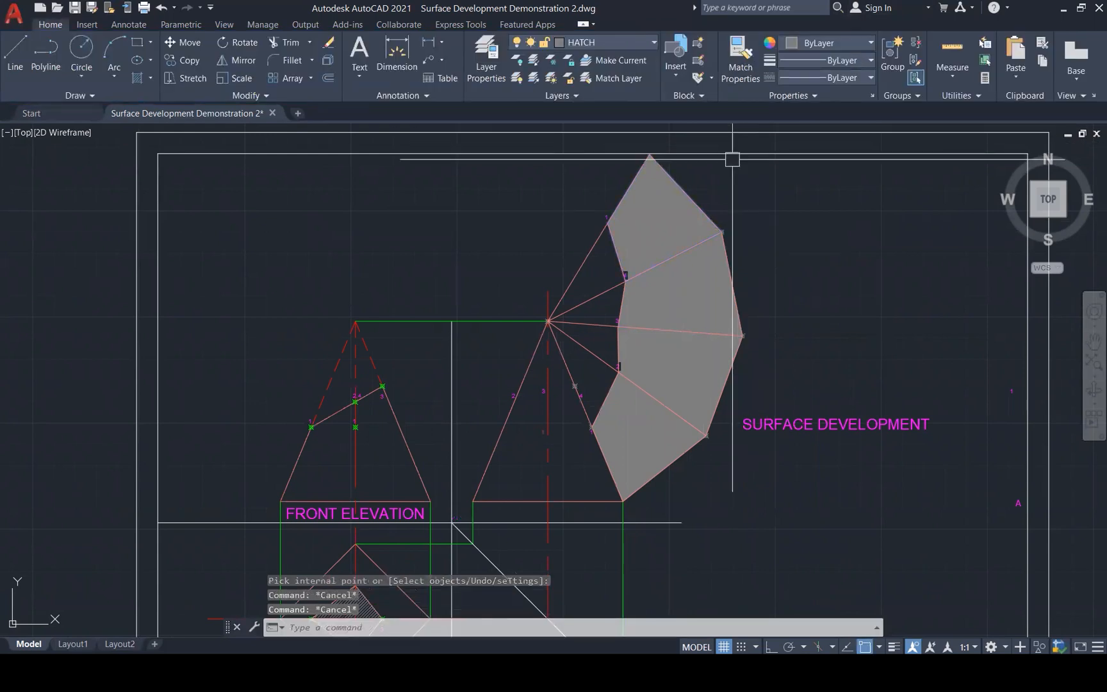
Match the properties of the plan's cut-face hatch onto the four solid hatches of the development.
scroll(794, 264, down, 4)
scroll(656, 455, up, 5)
text(ma)
key(Return)
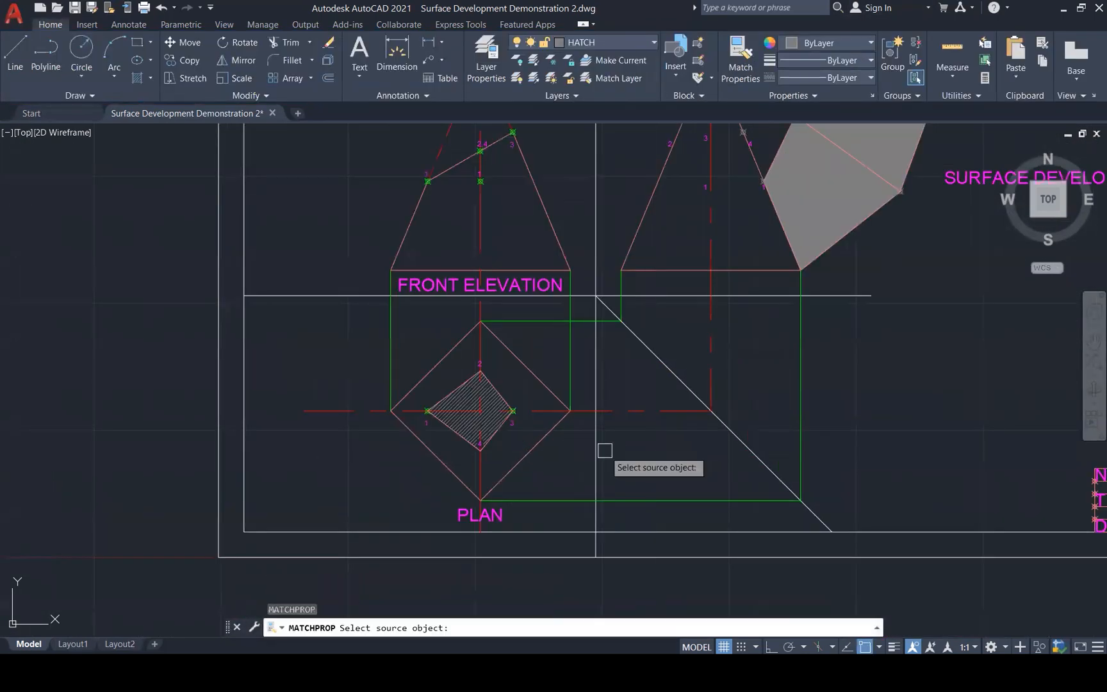
scroll(506, 427, up, 5)
click(457, 321)
scroll(358, 420, down, 7)
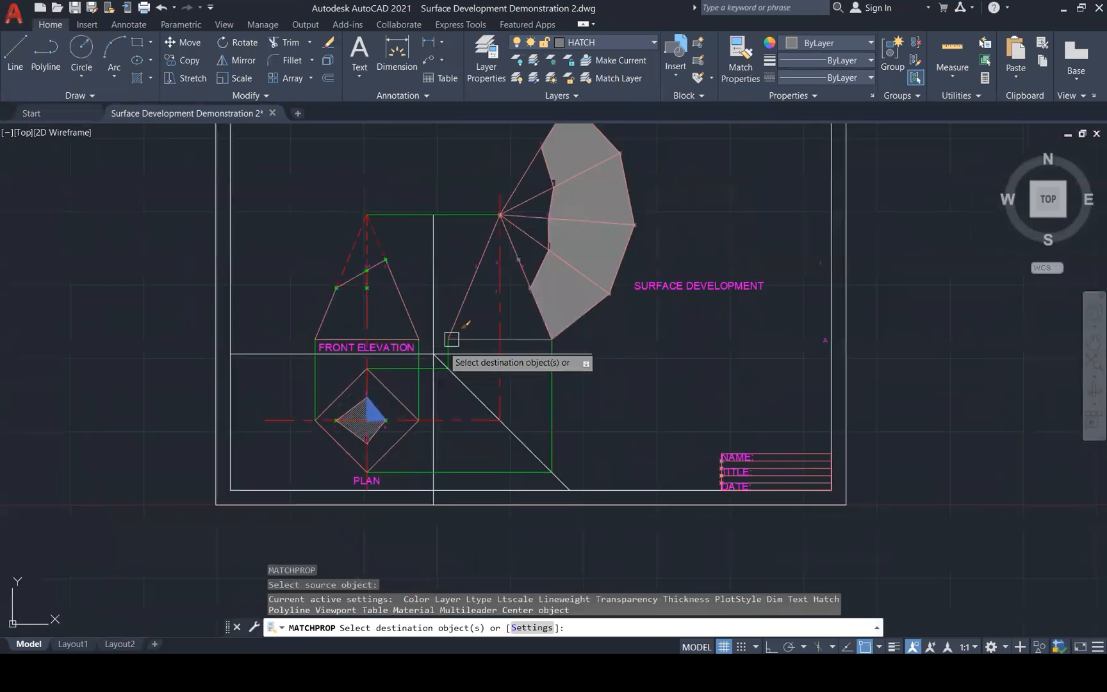
click(566, 285)
click(602, 256)
scroll(602, 281, down, 2)
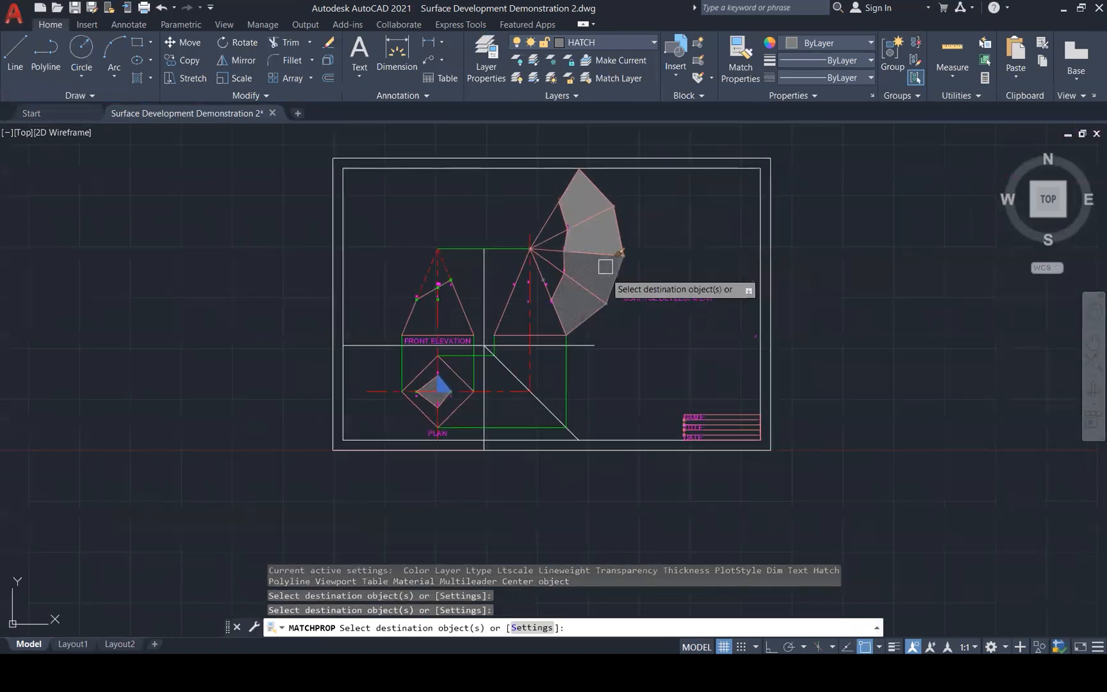
click(602, 247)
scroll(599, 234, up, 5)
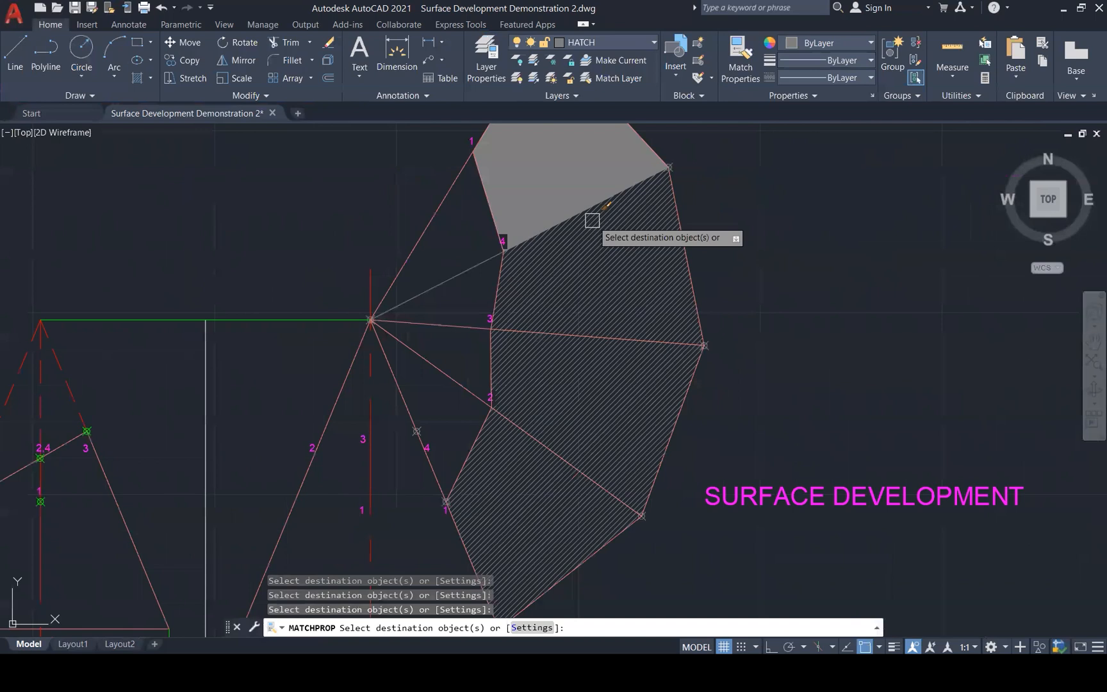
click(591, 220)
scroll(592, 220, up, 1)
key(Escape)
key(Escape)
key(Escape)
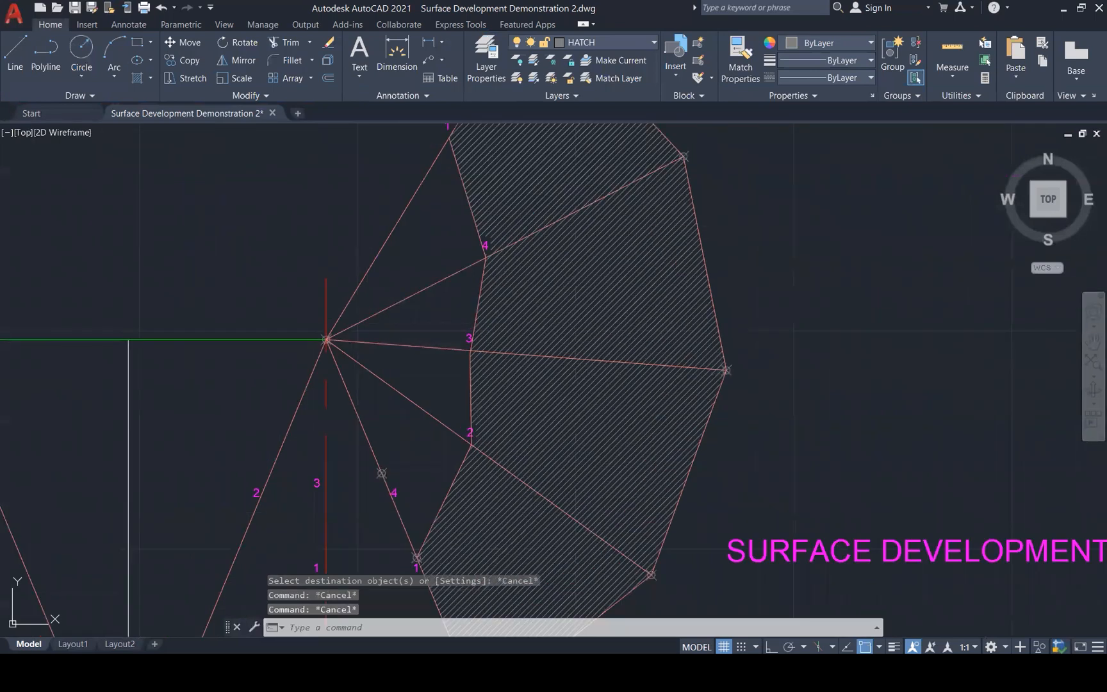
Turn on the lineweight display for the whole drawing.
scroll(713, 281, down, 2)
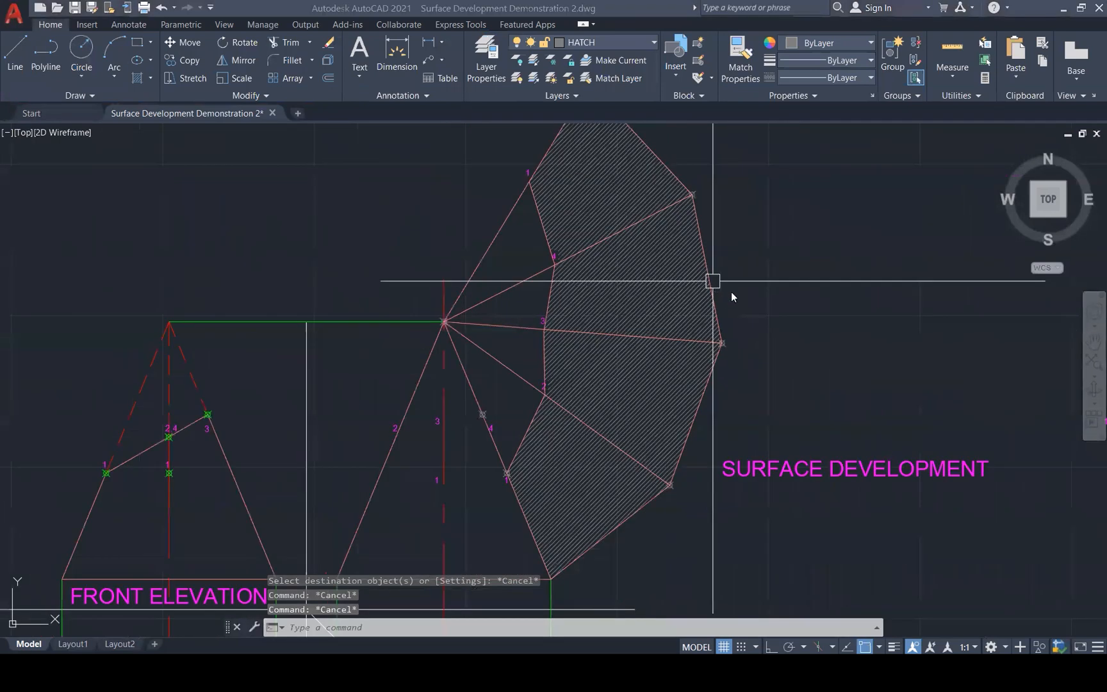
scroll(761, 296, down, 1)
scroll(790, 236, down, 2)
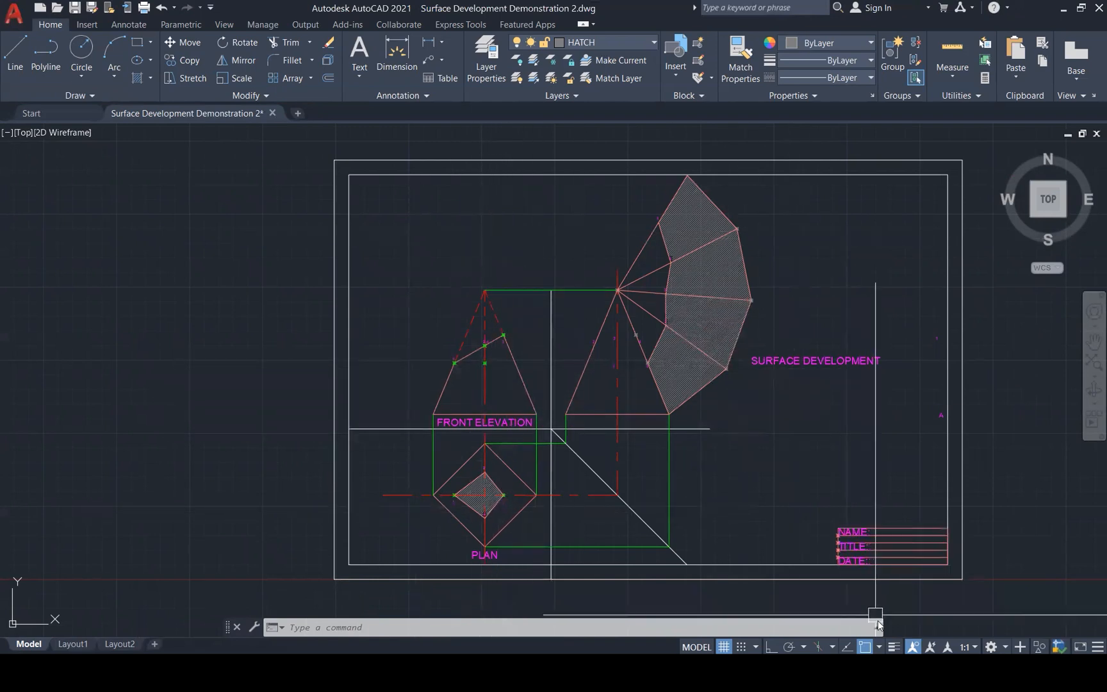
click(894, 646)
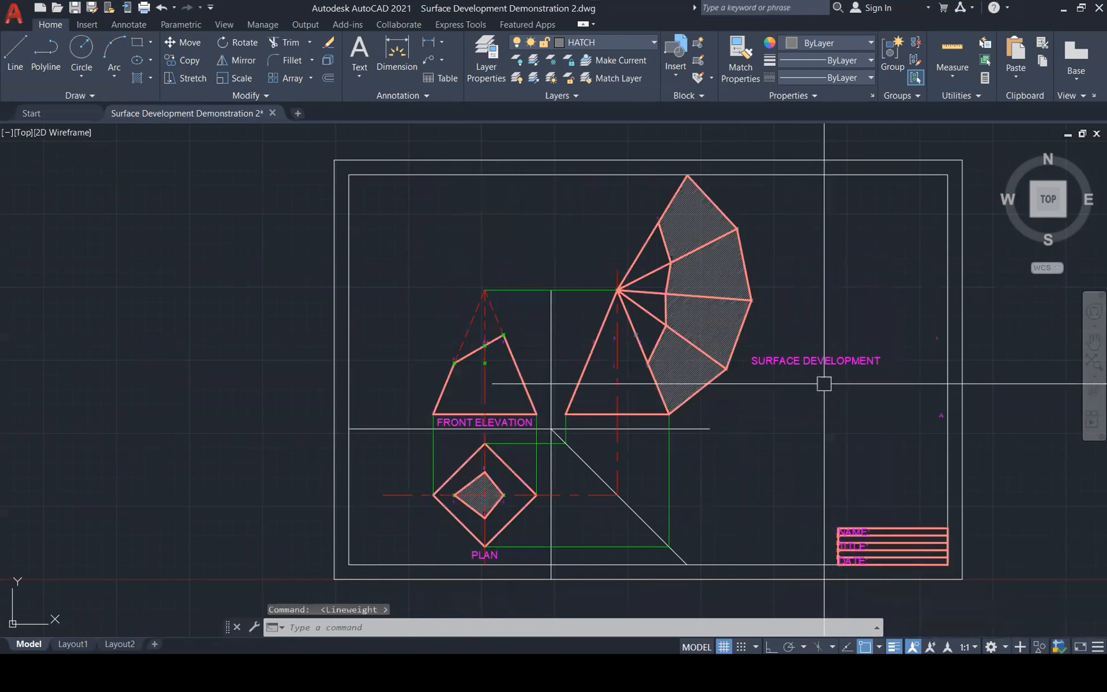
click(894, 647)
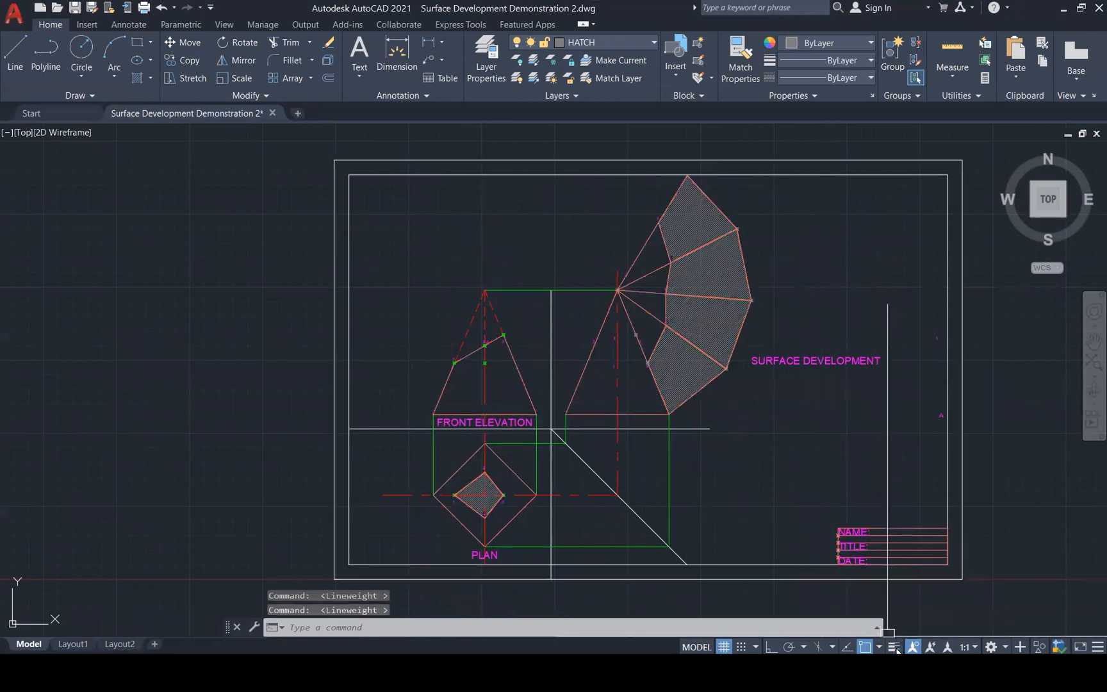
click(894, 646)
key(Escape)
key(Escape)
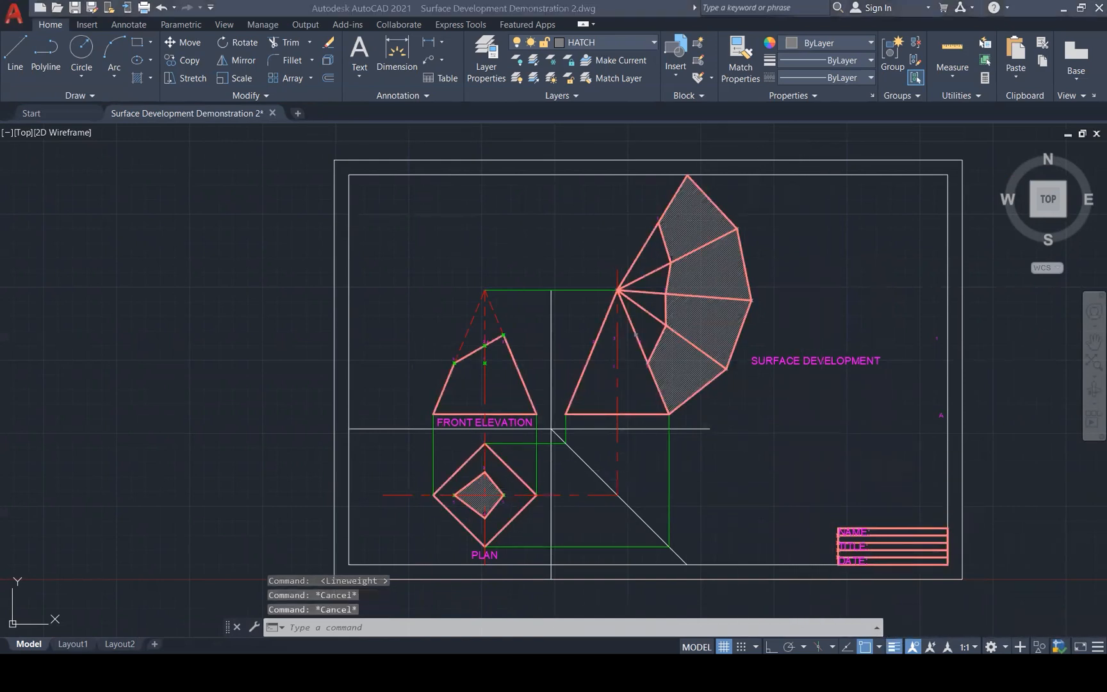
Turn the CONSTRUCTION layer back on to show the projection lines and arcs.
click(612, 45)
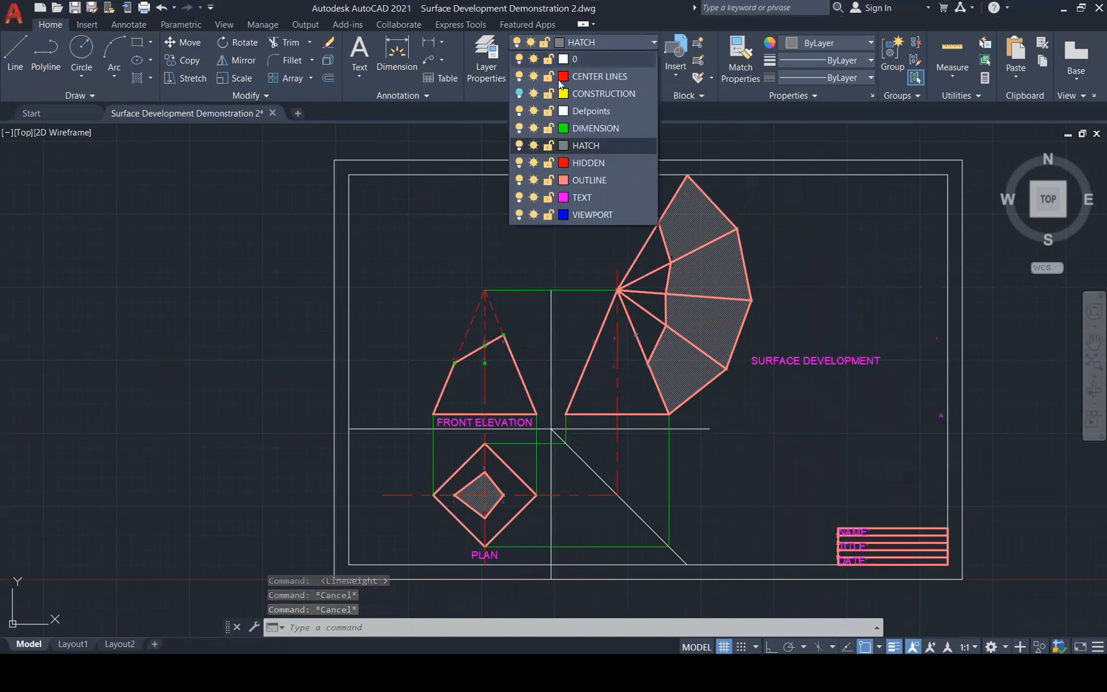
click(518, 94)
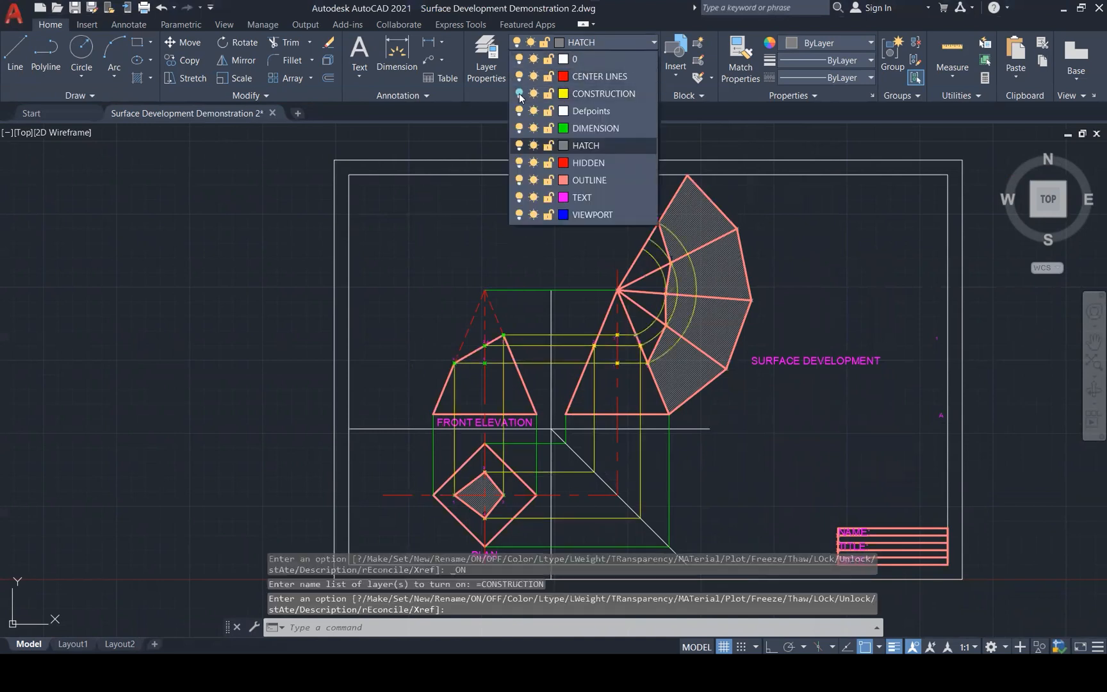
click(816, 460)
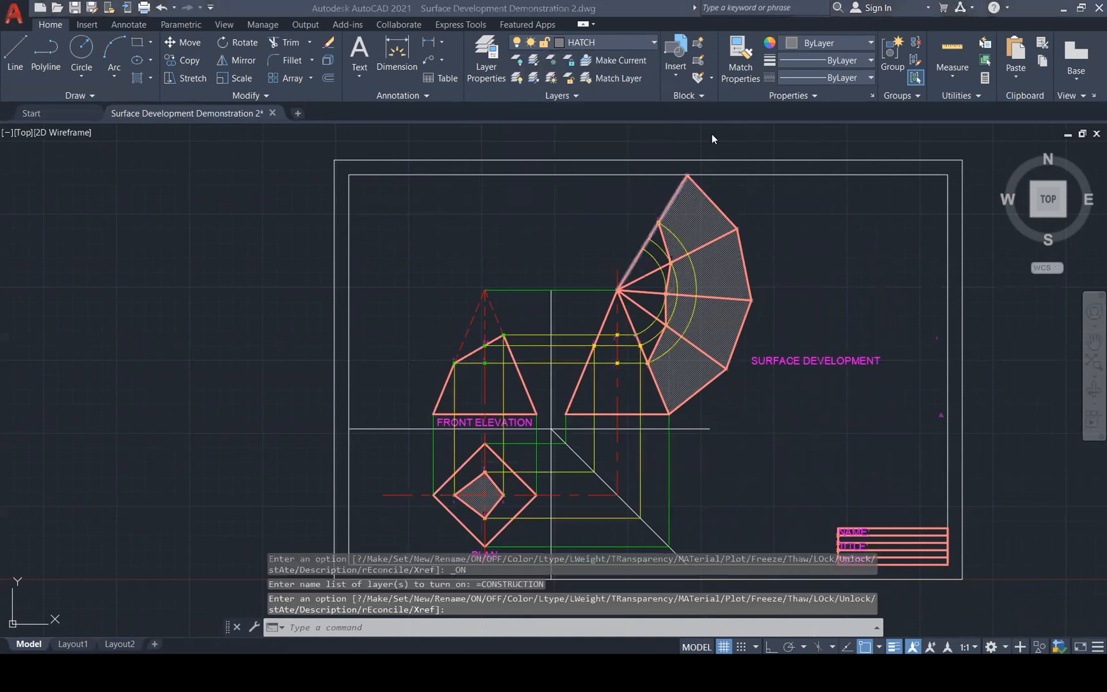
Erase the stray text labels 1 and A in the empty area beside the SURFACE DEVELOPMENT label.
click(986, 466)
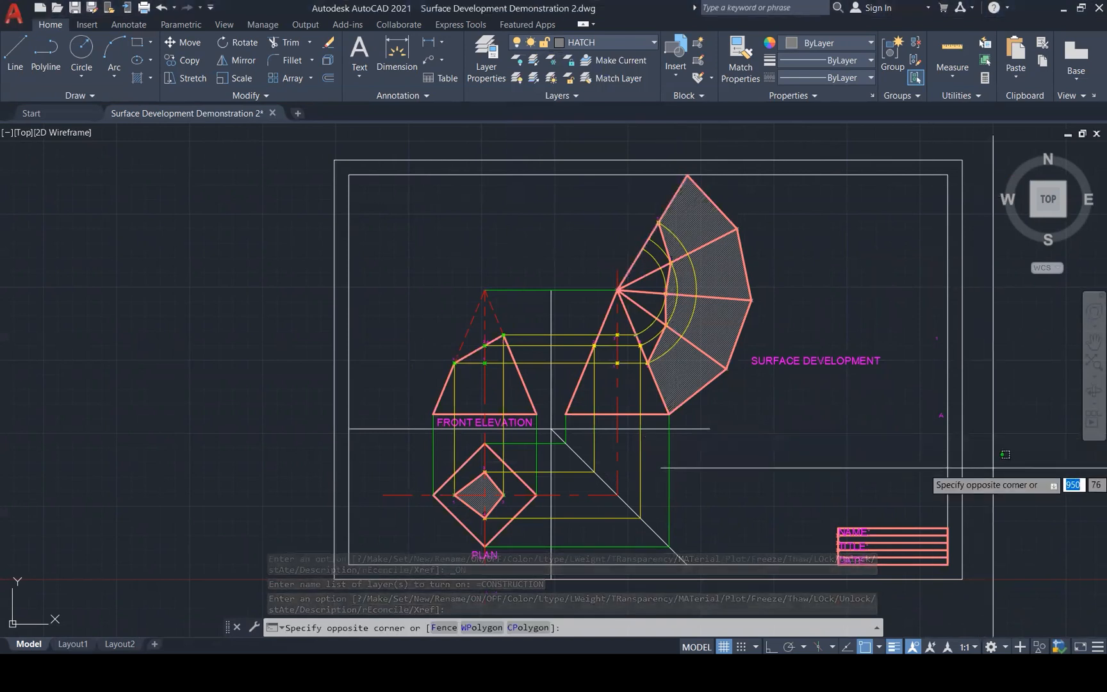
key(Escape)
click(921, 280)
click(1001, 464)
key(Delete)
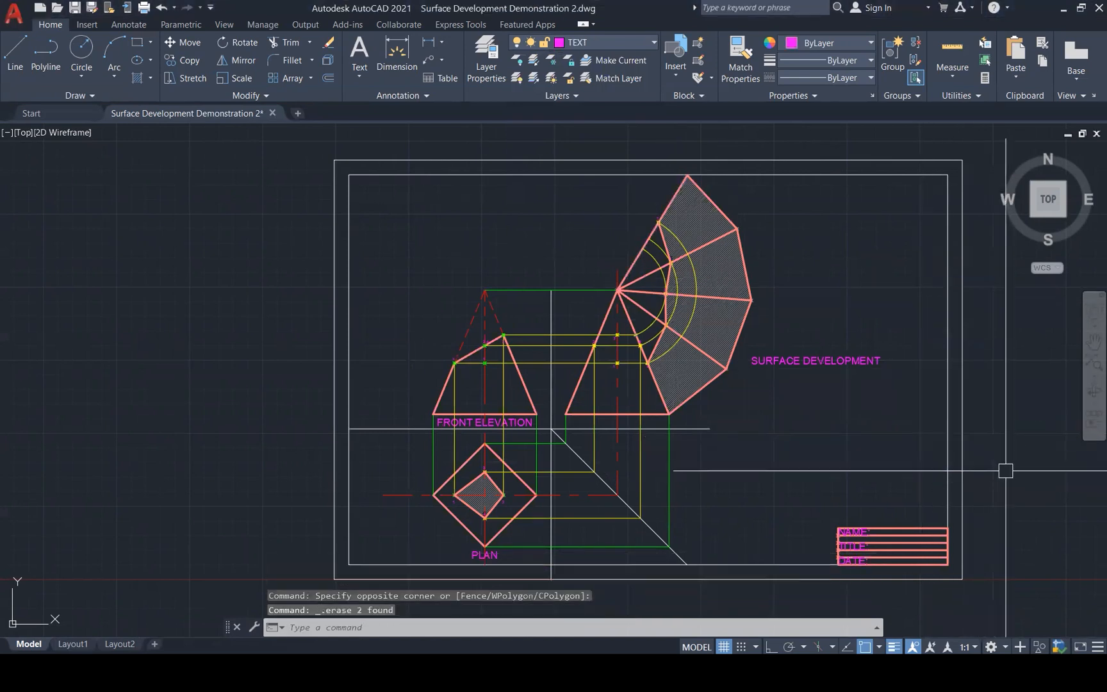
Move the yellow SURFACE DEVELOPMENT heading and description down to just above the drawing border.
click(1093, 363)
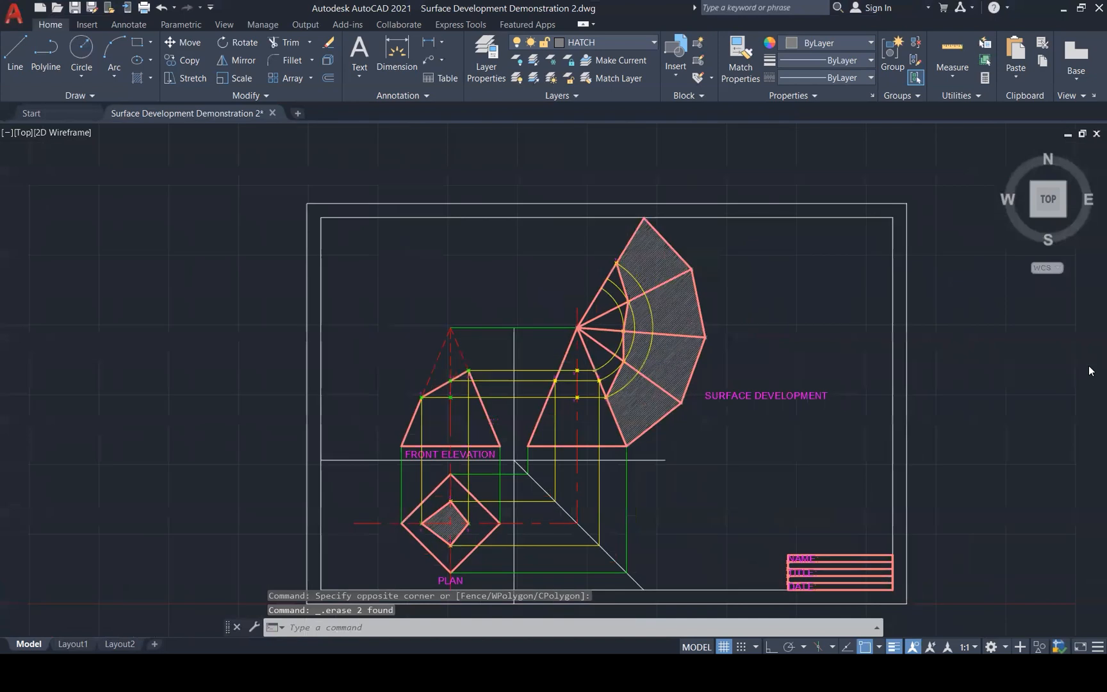
click(499, 177)
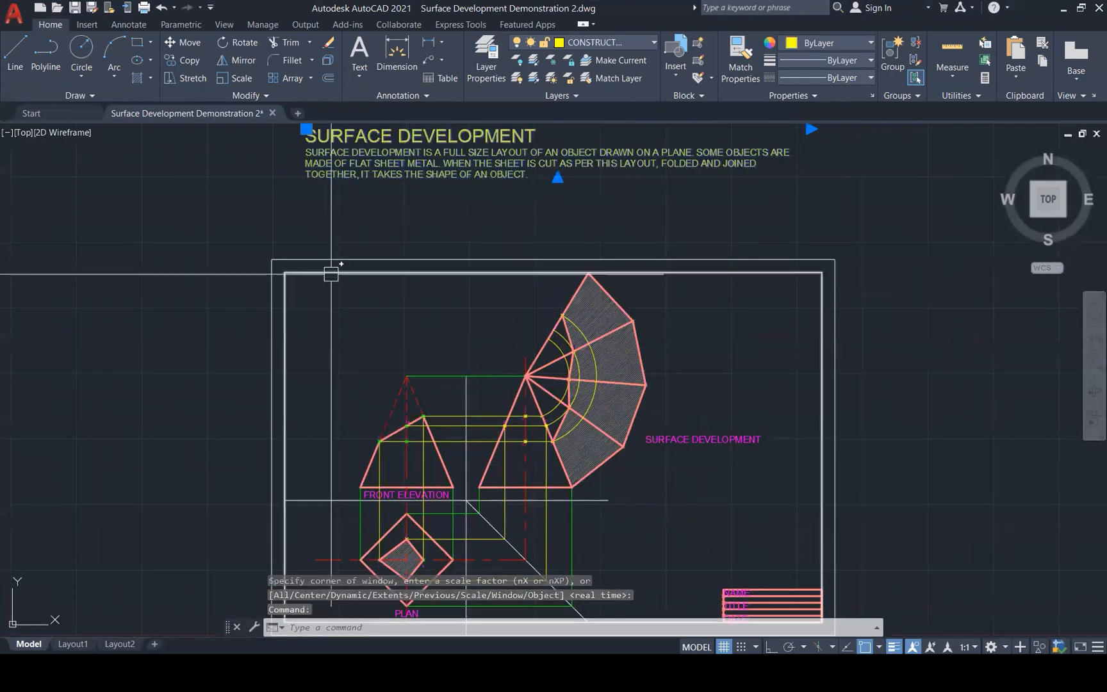
scroll(331, 282, down, 2)
click(313, 176)
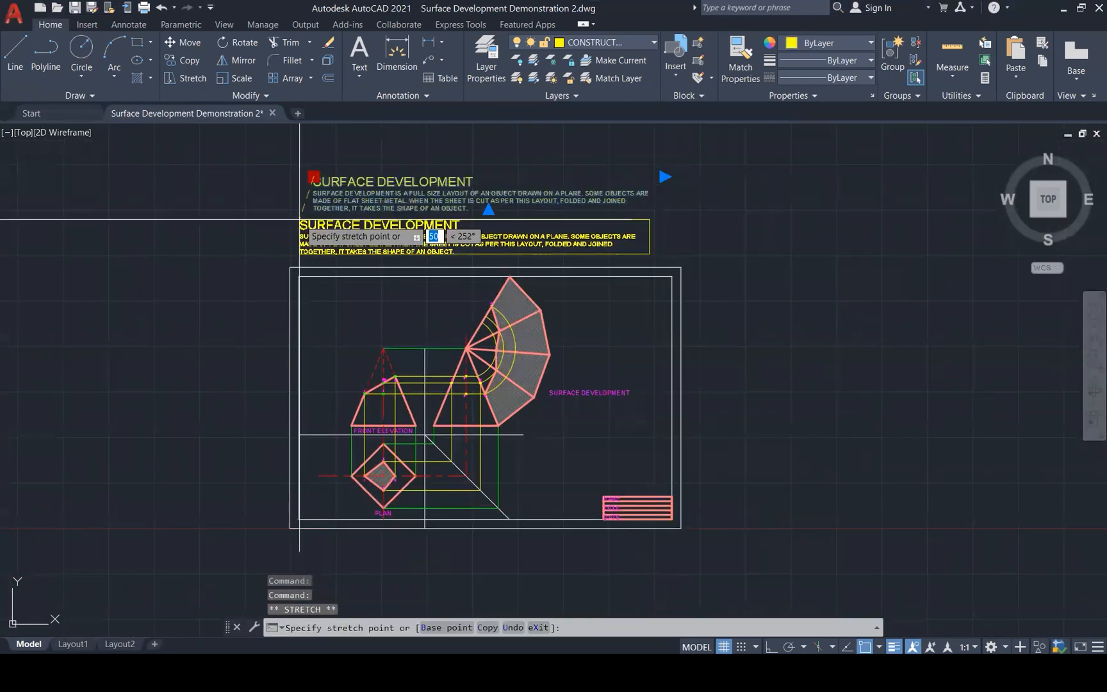
scroll(321, 237, up, 4)
scroll(335, 236, down, 1)
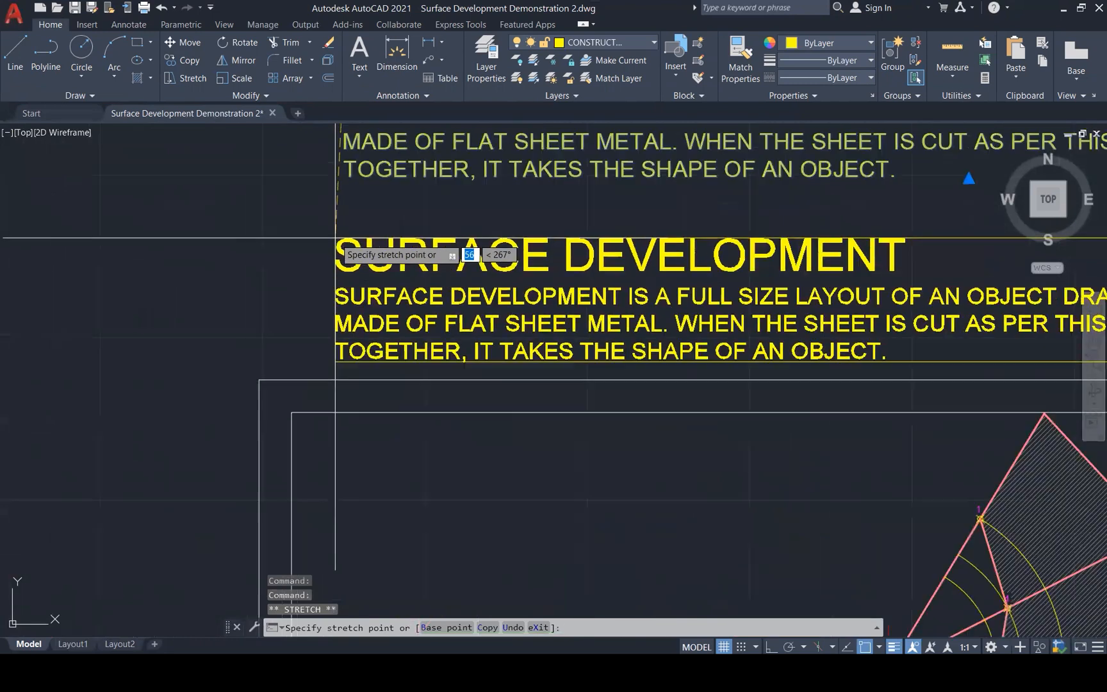
click(335, 238)
scroll(359, 250, down, 1)
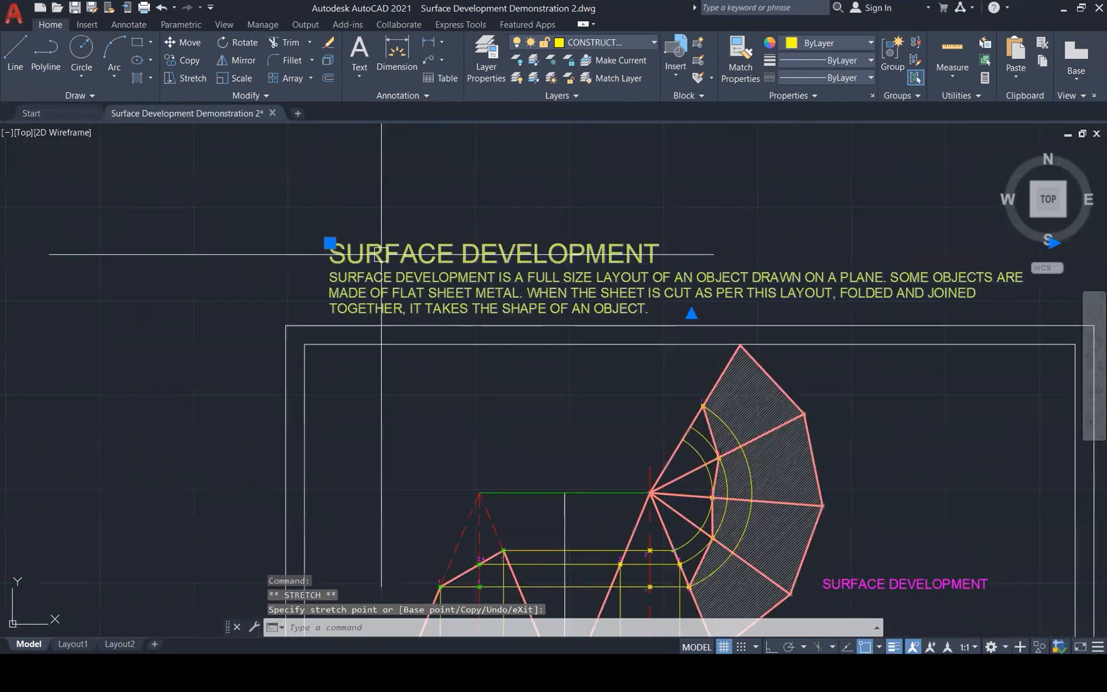
click(1090, 367)
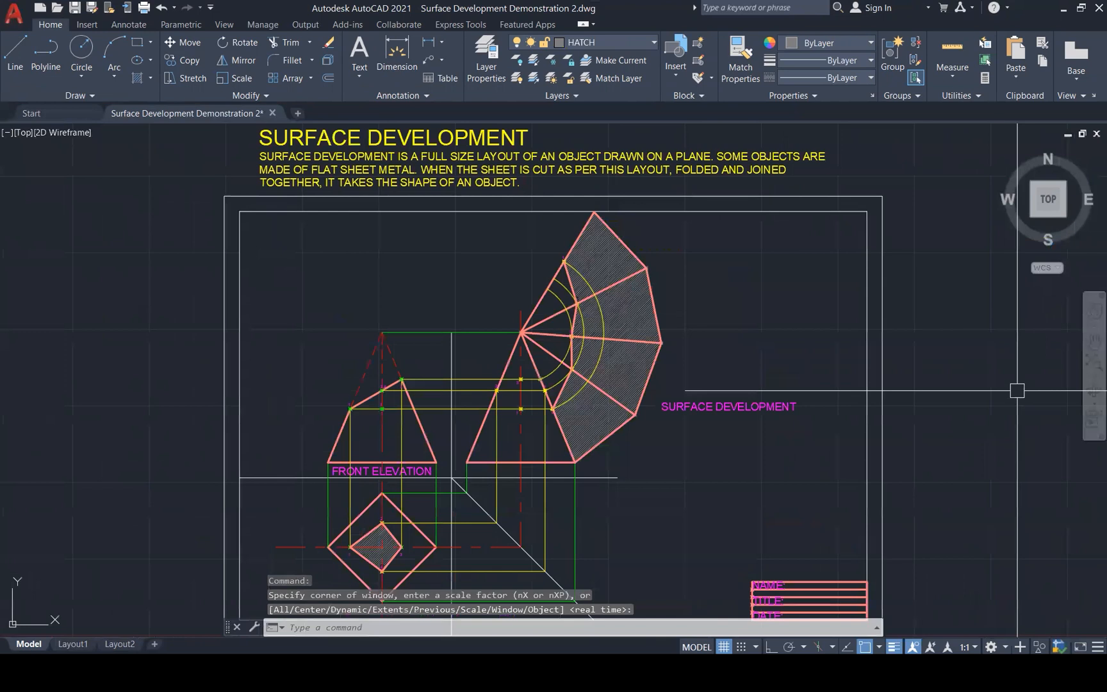
key(Escape)
key(Escape)
key(Escape)
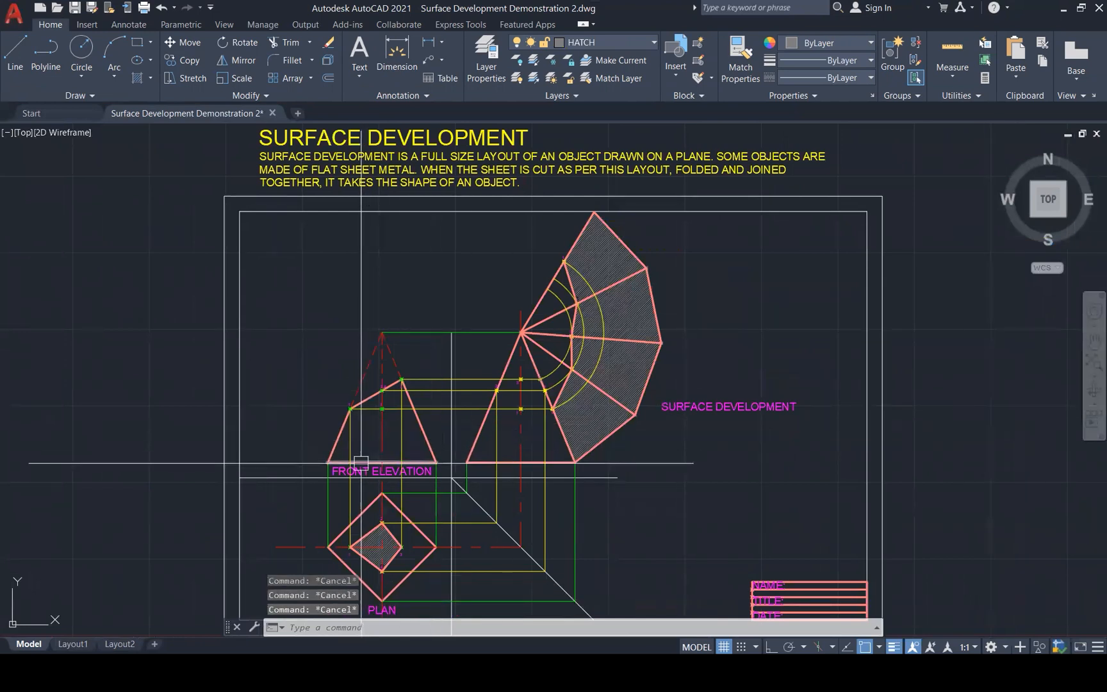
Copy the FRONT ELEVATION label from the front view's base midpoint to beneath the side view's base.
scroll(355, 471, up, 1)
scroll(355, 471, up, 2)
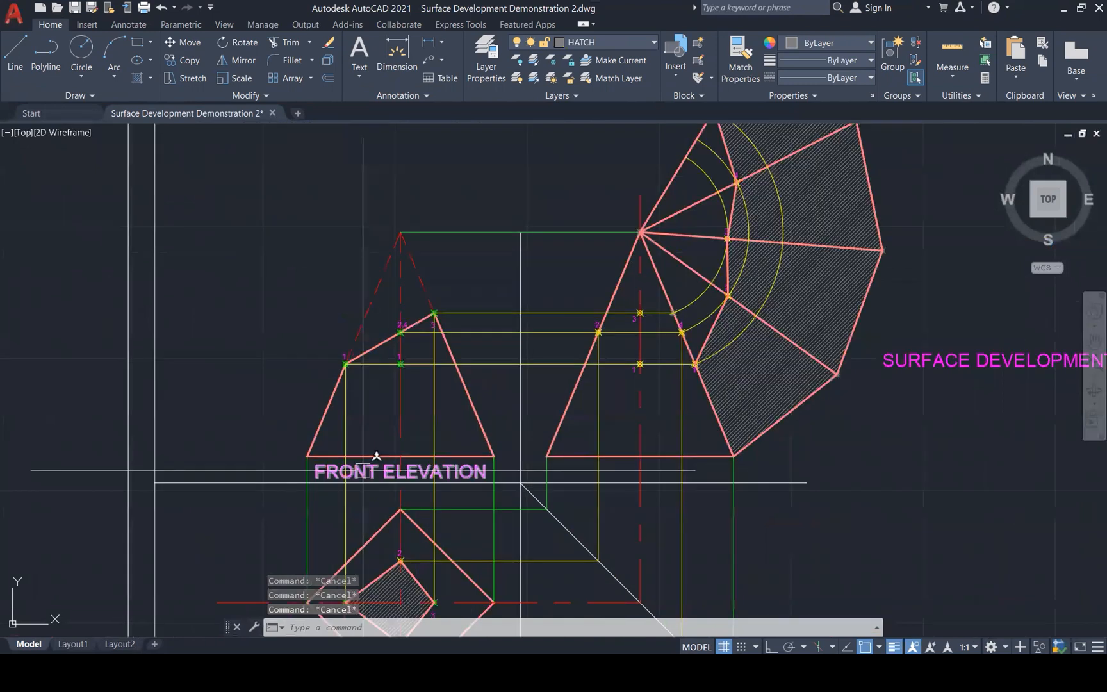
click(364, 472)
text(co)
key(Return)
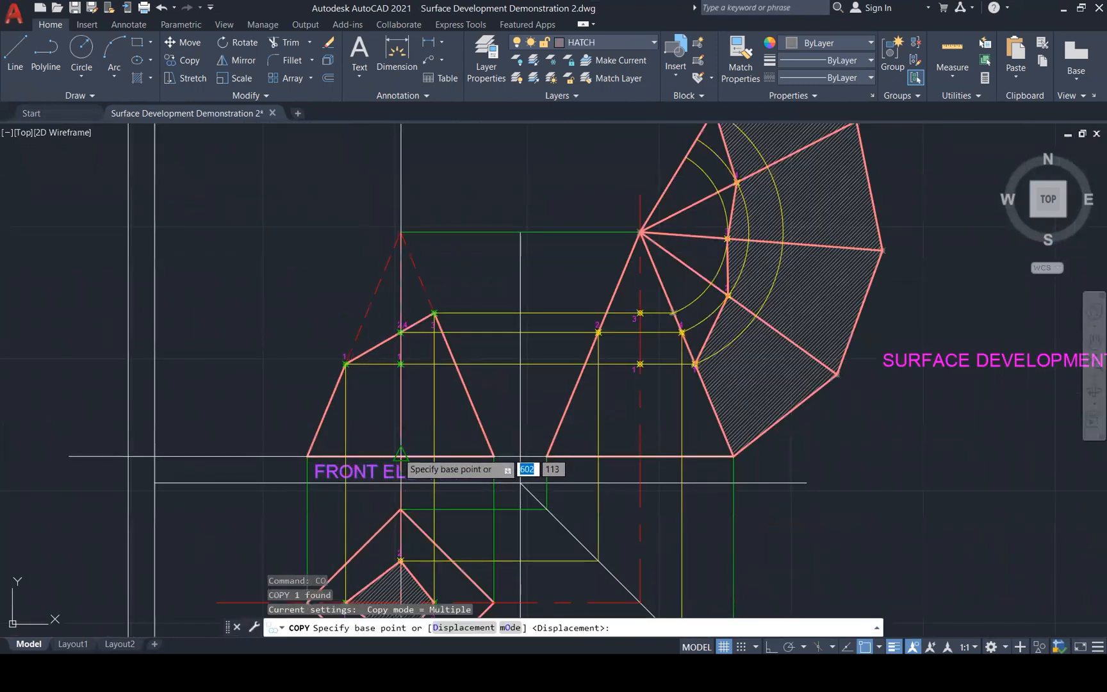
click(400, 456)
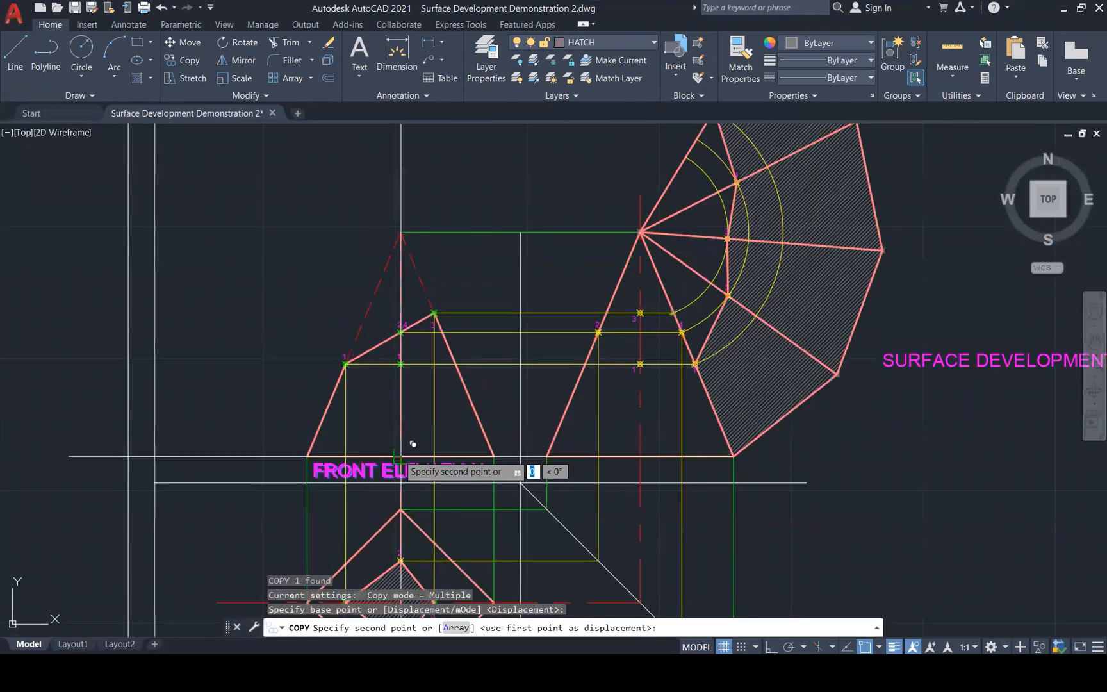
click(652, 443)
key(Escape)
Change the copied label under the side view to SIDE ELEVATION and show the whole drawing.
double_click(614, 471)
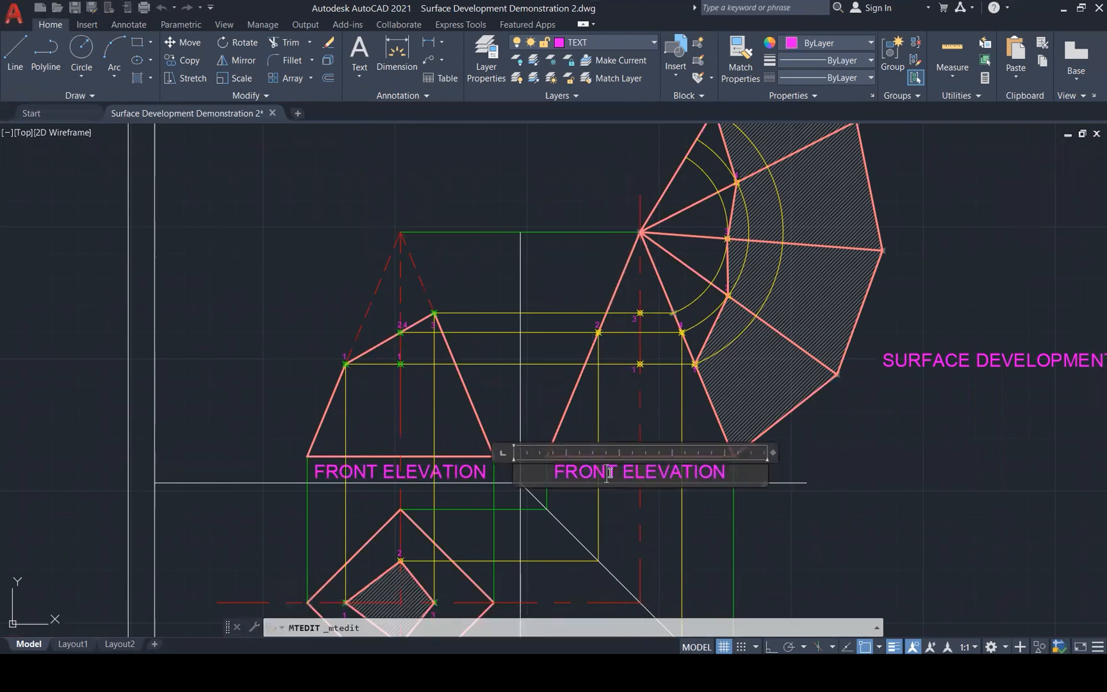
double_click(614, 471)
text(SIDE)
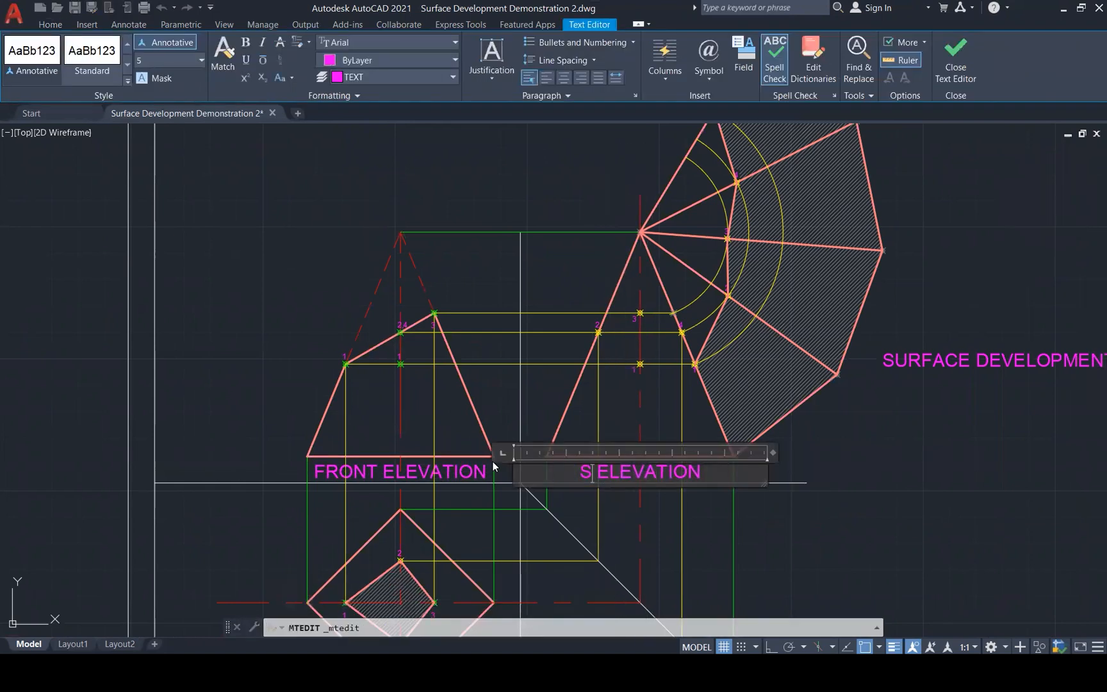
click(876, 397)
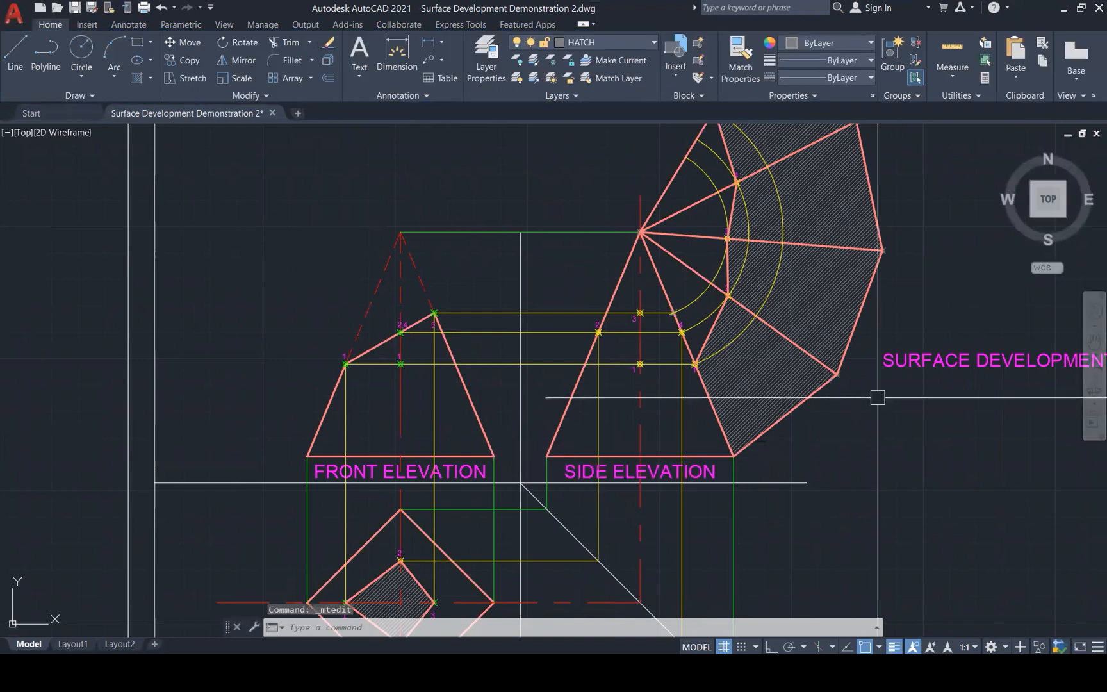
key(Escape)
key(Escape)
key(Escape)
scroll(877, 398, down, 1)
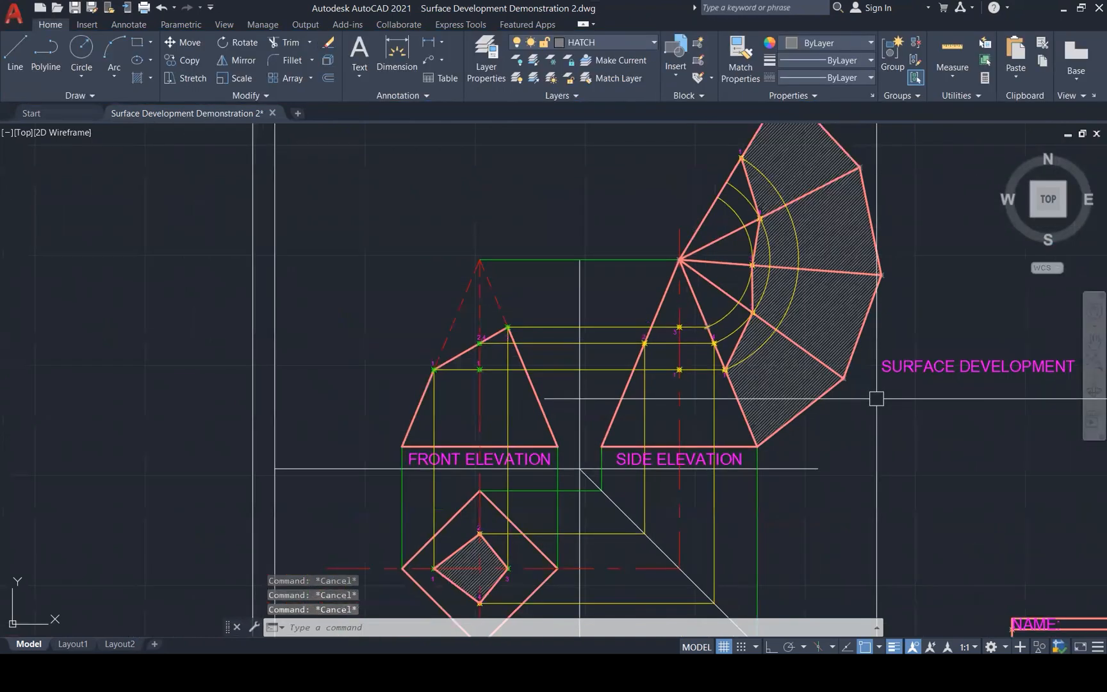
scroll(876, 398, down, 2)
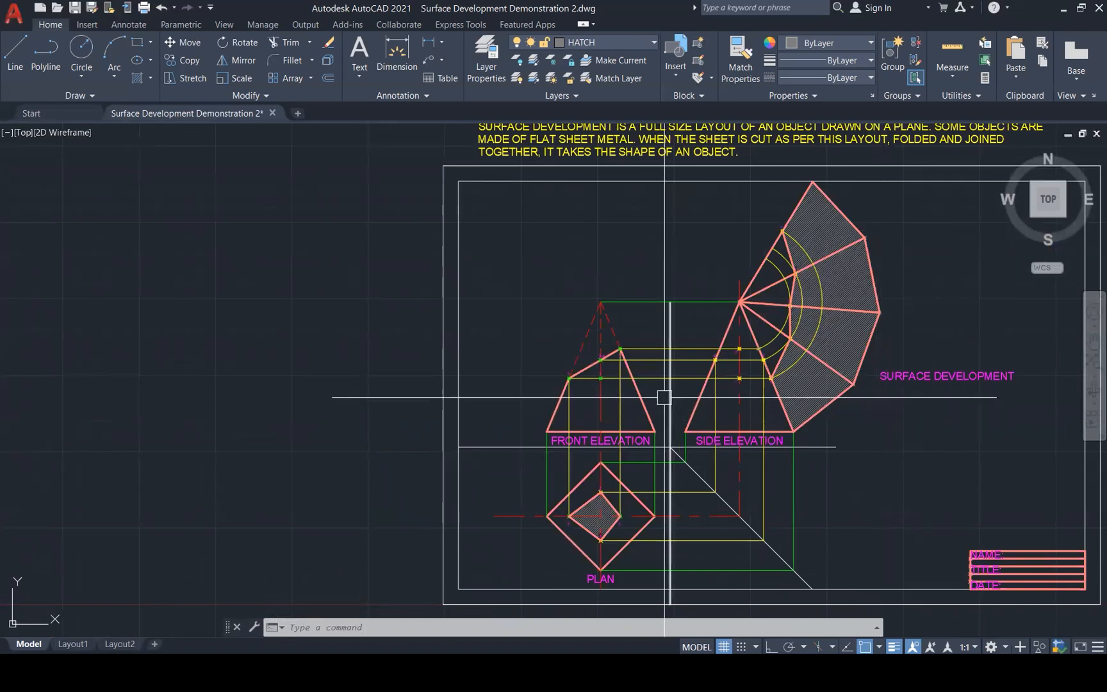
click(1087, 364)
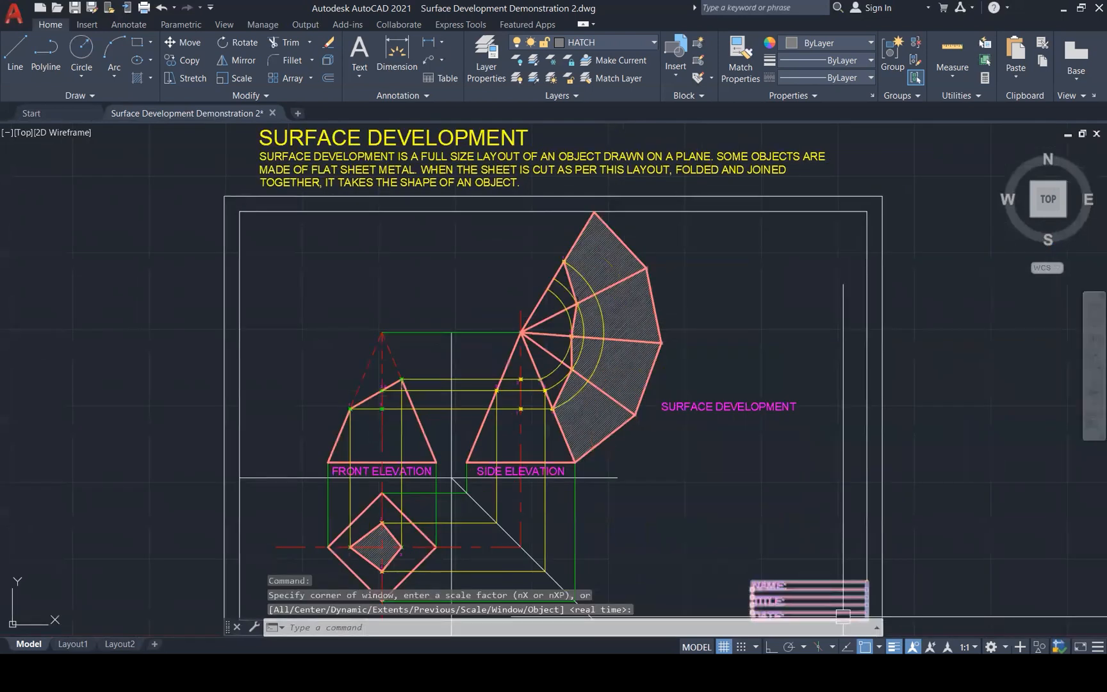
Bring up the exam question image in Photos and compare its given elevation and plan with the finished drawing.
mouse_move(822, 670)
click(786, 591)
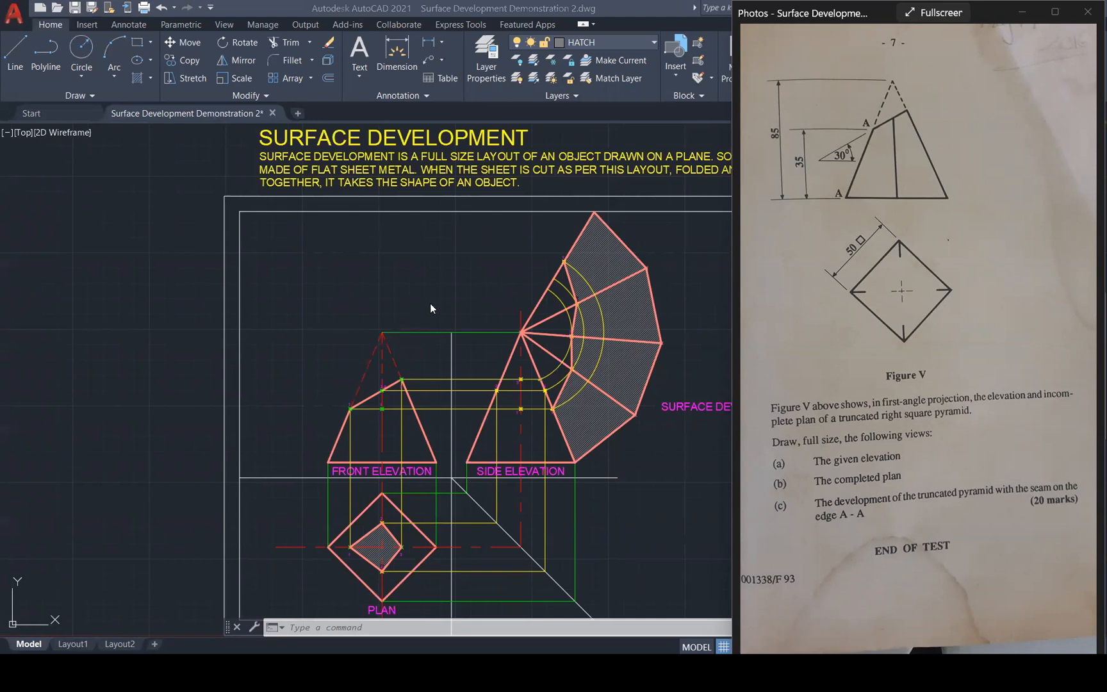
click(716, 370)
Switch to SketchUp and examine the whole and truncated square-base pyramid models from several angles.
click(1092, 368)
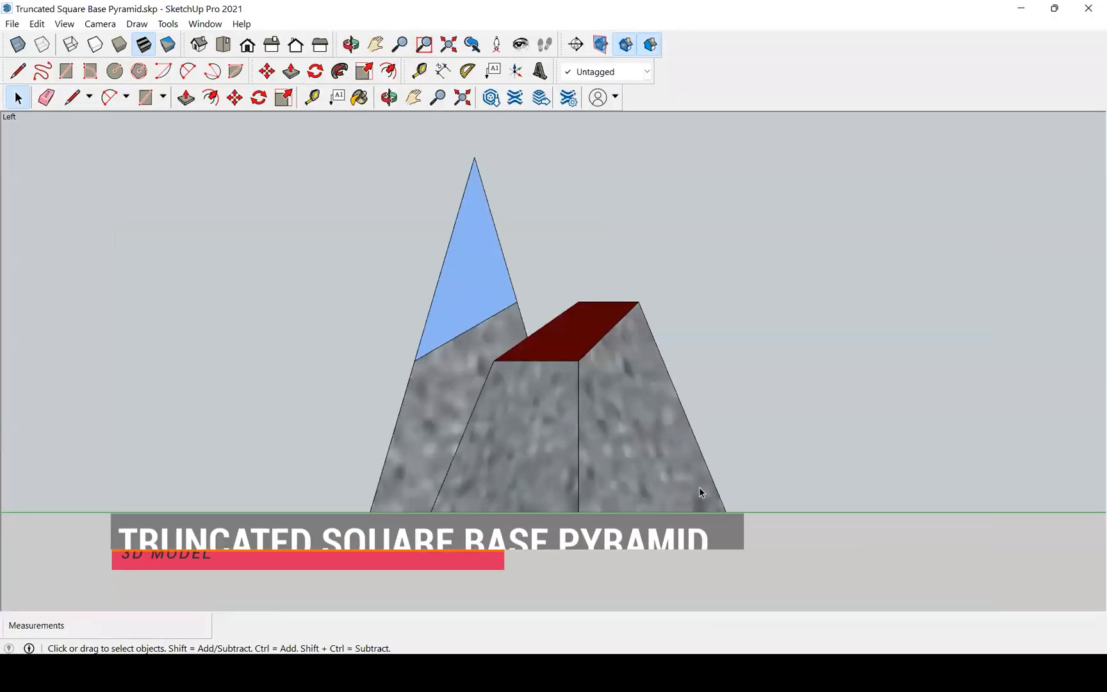
mouse_move(699, 489)
mouse_down()
mouse_move(659, 349)
mouse_move(778, 489)
mouse_up()
middle_drag(778, 490, 809, 520)
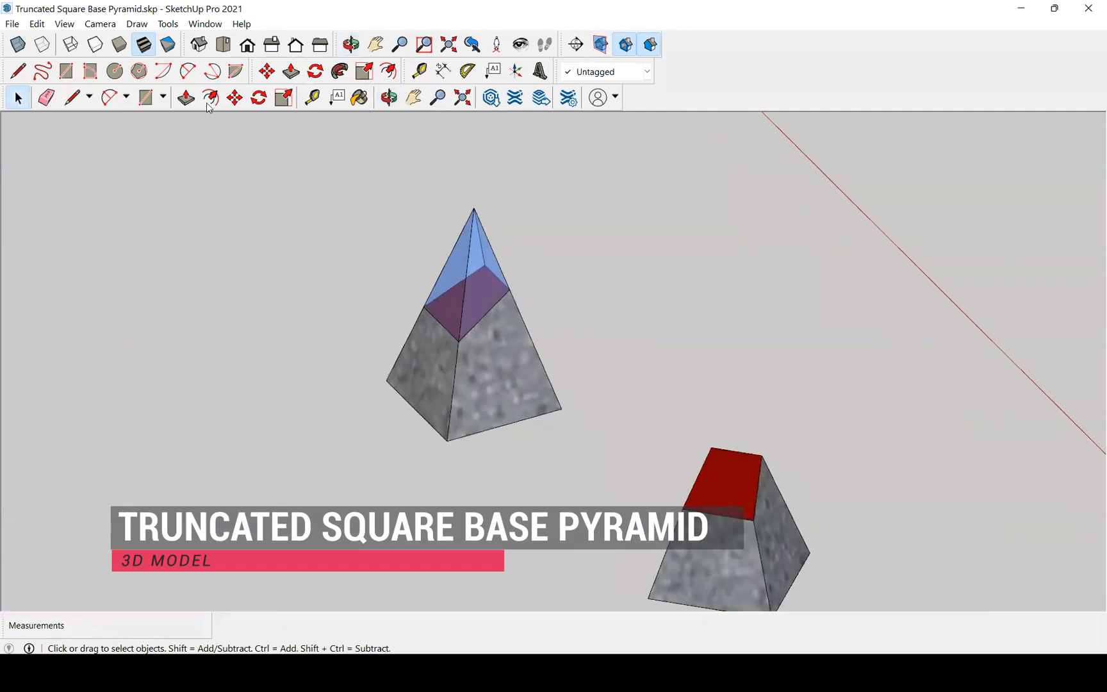
click(95, 25)
click(129, 109)
mouse_move(387, 257)
middle_down()
mouse_move(423, 361)
mouse_move(371, 380)
mouse_move(637, 299)
mouse_move(794, 203)
mouse_move(855, 224)
mouse_move(867, 254)
mouse_move(791, 314)
mouse_move(546, 351)
middle_up()
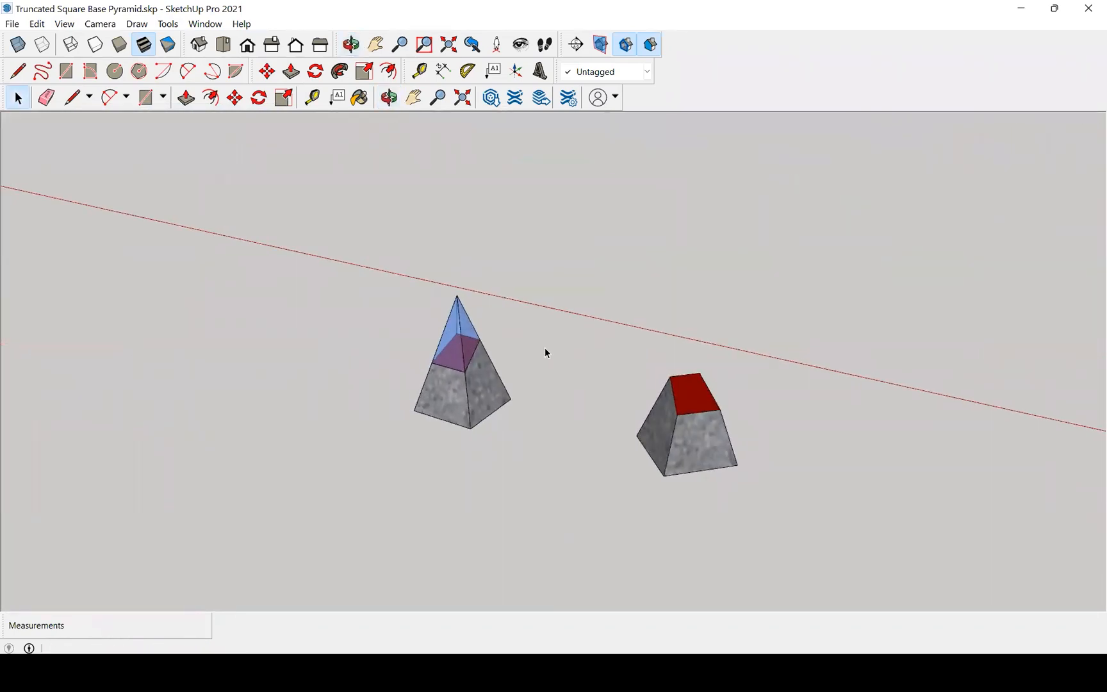
mouse_move(696, 390)
middle_down()
mouse_move(721, 380)
mouse_move(520, 382)
mouse_move(458, 366)
mouse_move(425, 349)
mouse_move(396, 310)
mouse_move(516, 284)
mouse_move(815, 257)
mouse_move(931, 262)
mouse_move(877, 274)
mouse_move(482, 272)
mouse_move(593, 346)
mouse_move(705, 389)
middle_up()
drag(704, 389, 405, 357)
middle_drag(406, 357, 281, 390)
scroll(283, 391, down, 2)
middle_drag(791, 362, 552, 469)
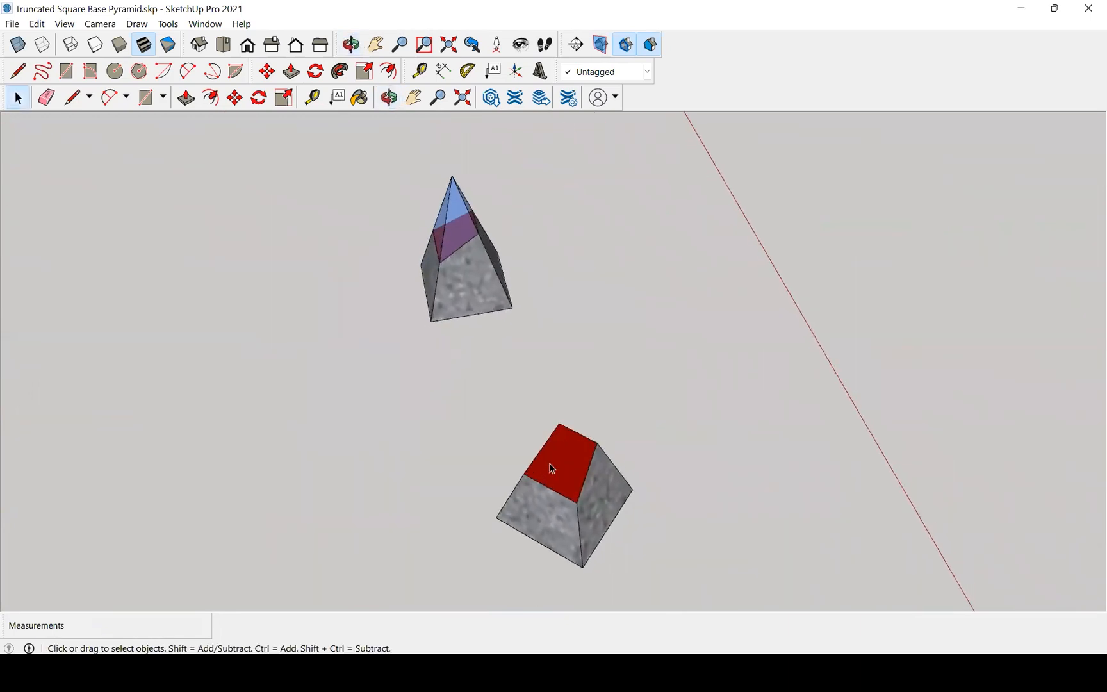
middle_drag(710, 405, 224, 196)
click(1023, 7)
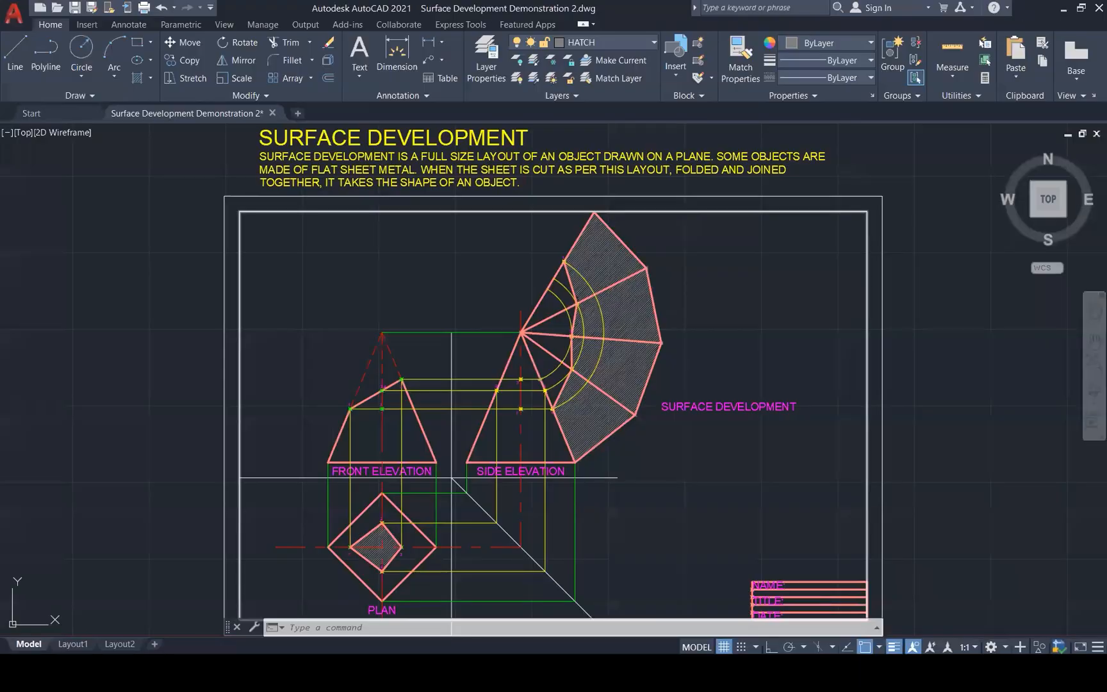
Bring up the question image in Photos again and arrange the AutoCAD drawing window beside it.
click(1089, 365)
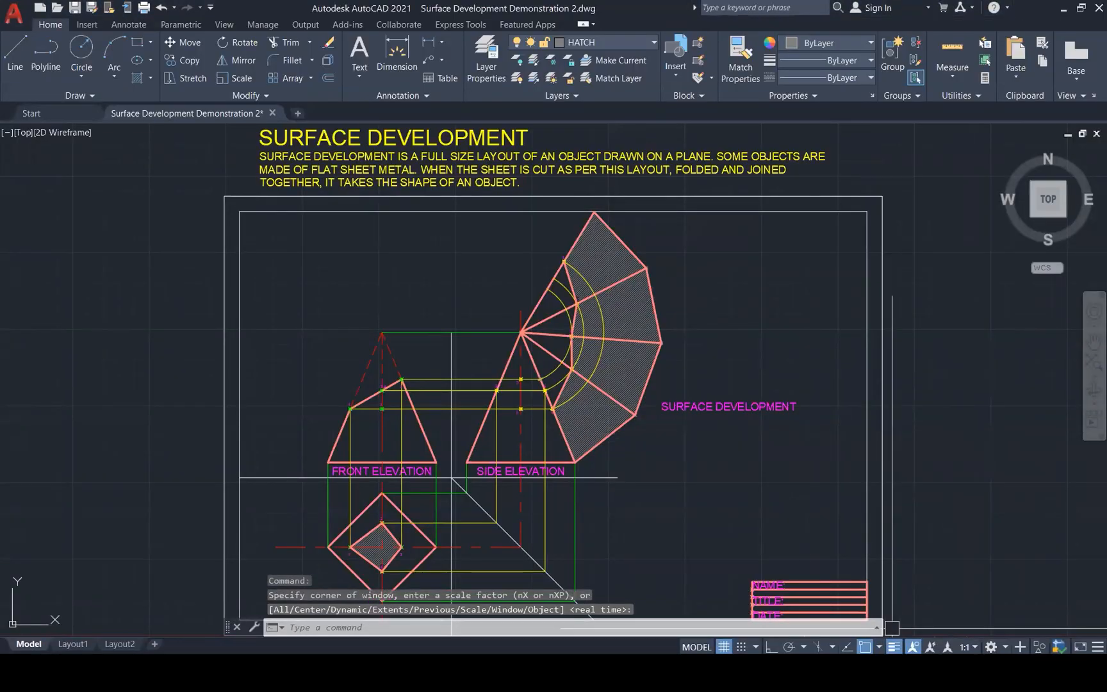
mouse_move(828, 673)
click(782, 599)
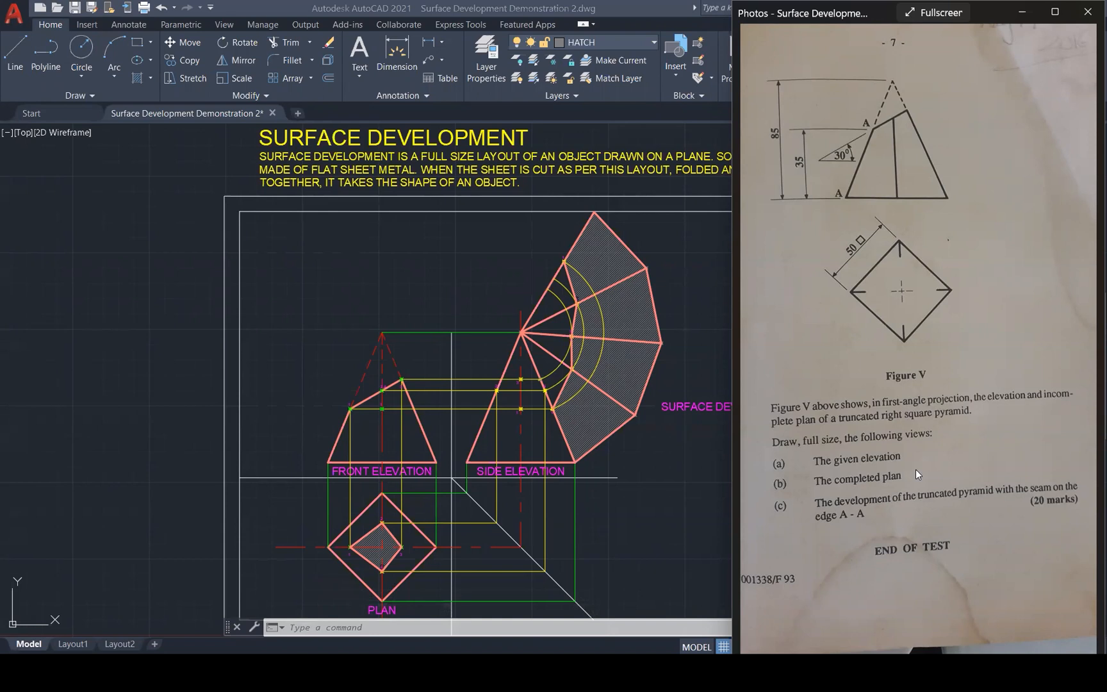
click(679, 477)
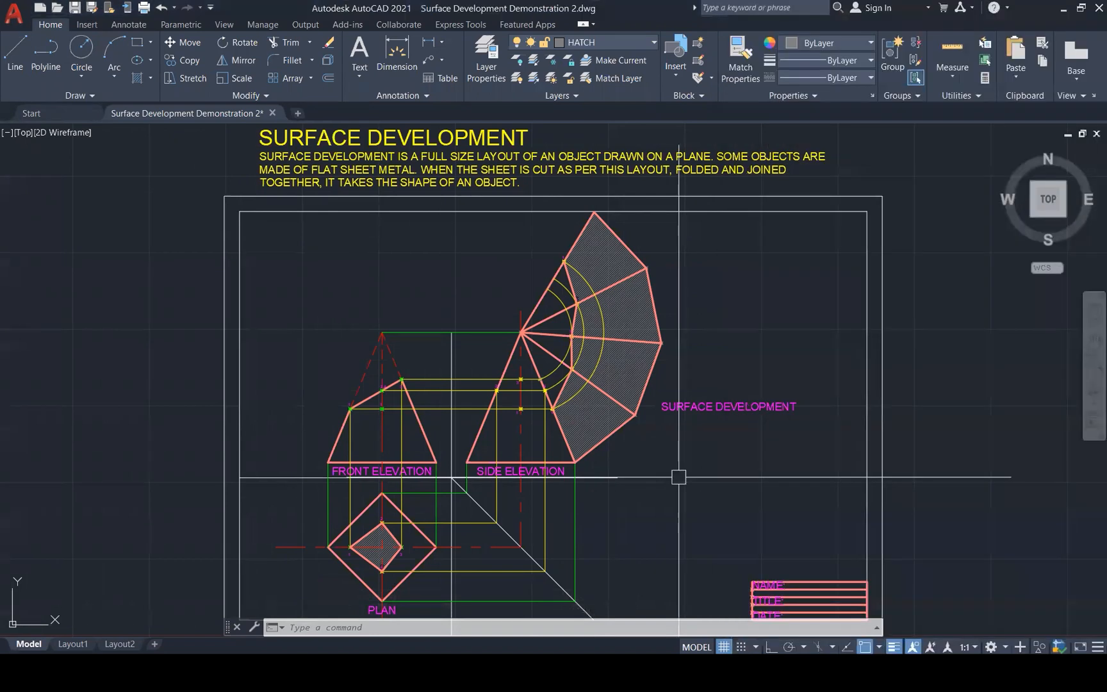
click(1091, 364)
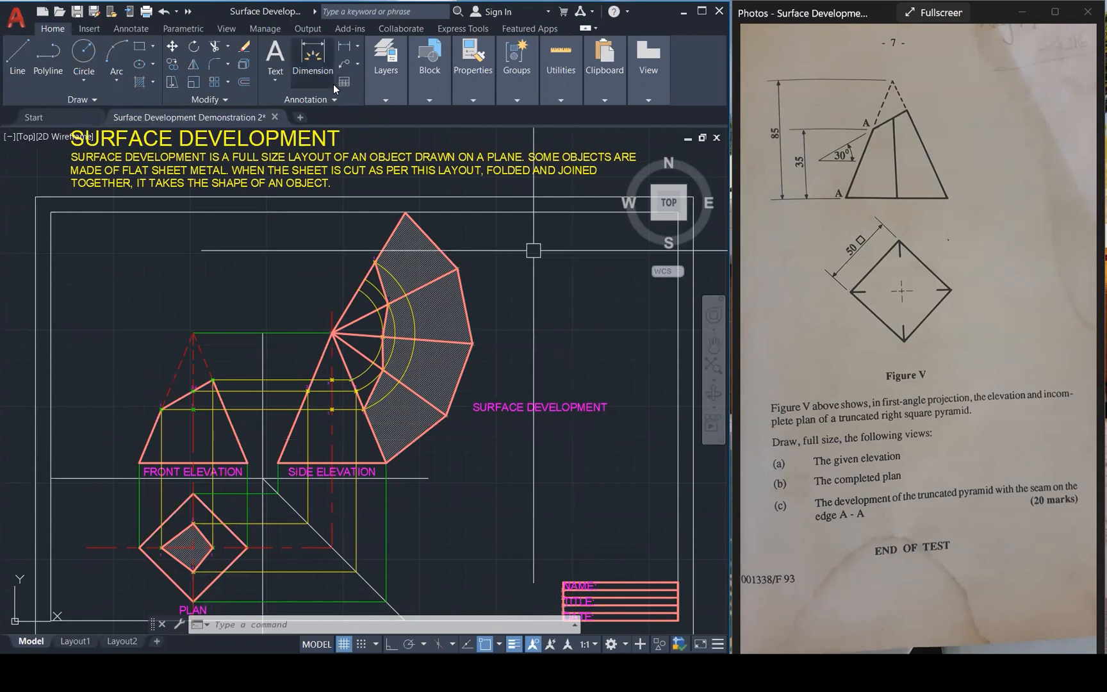
Make DIMENSION the current layer, leaving no objects selected.
click(384, 97)
click(500, 116)
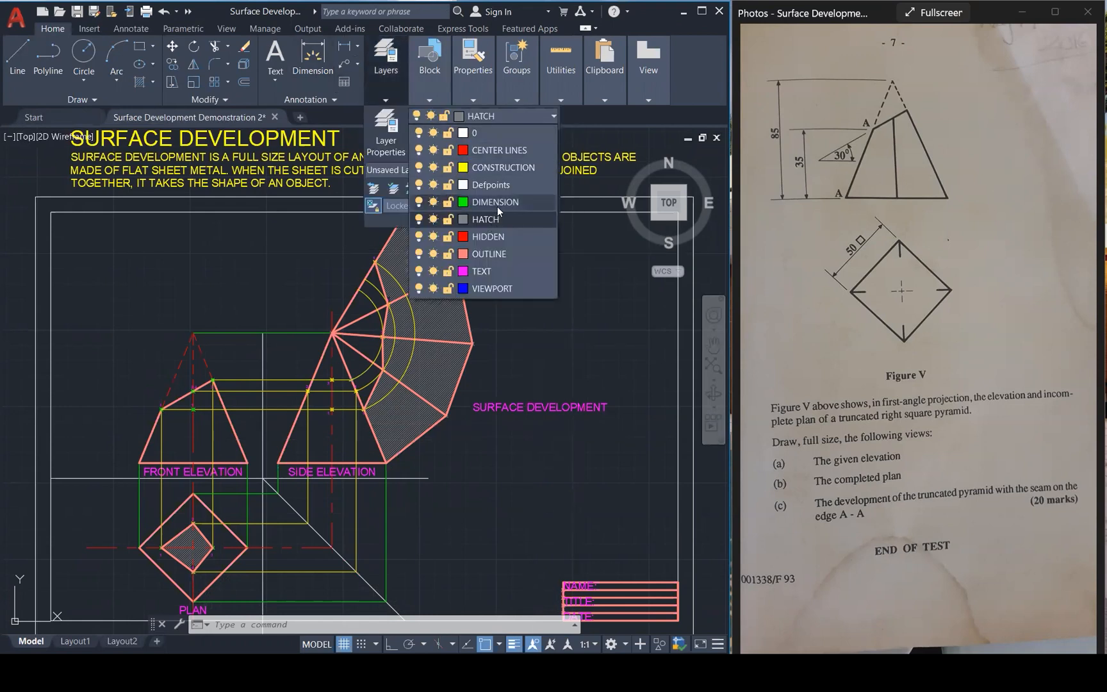
click(497, 204)
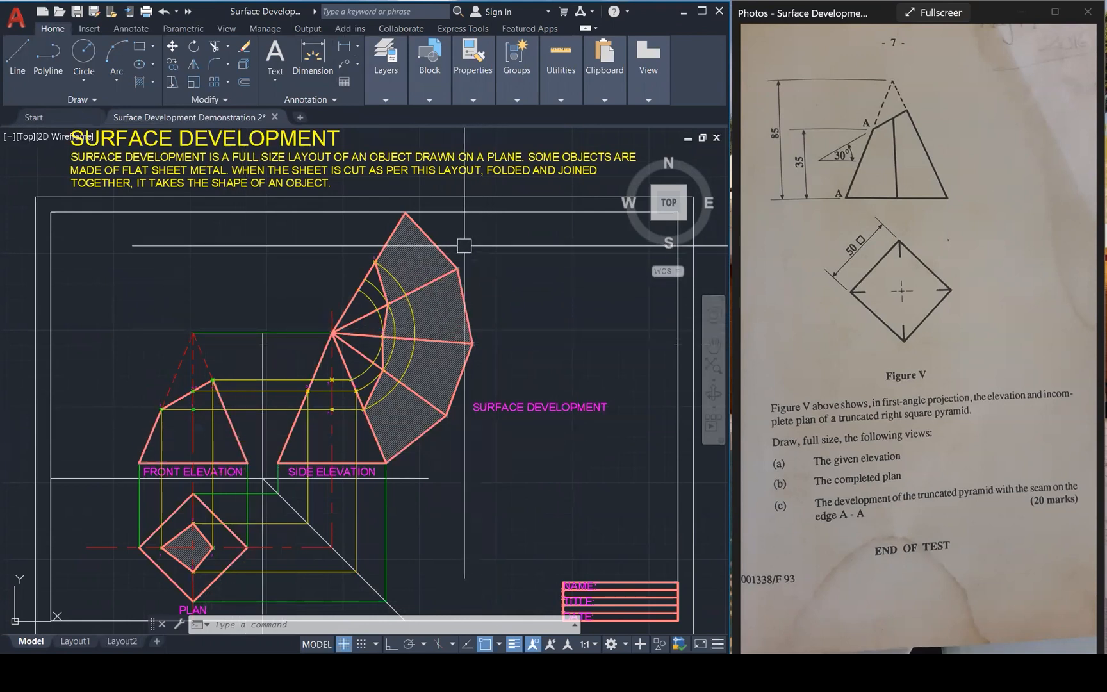
click(541, 407)
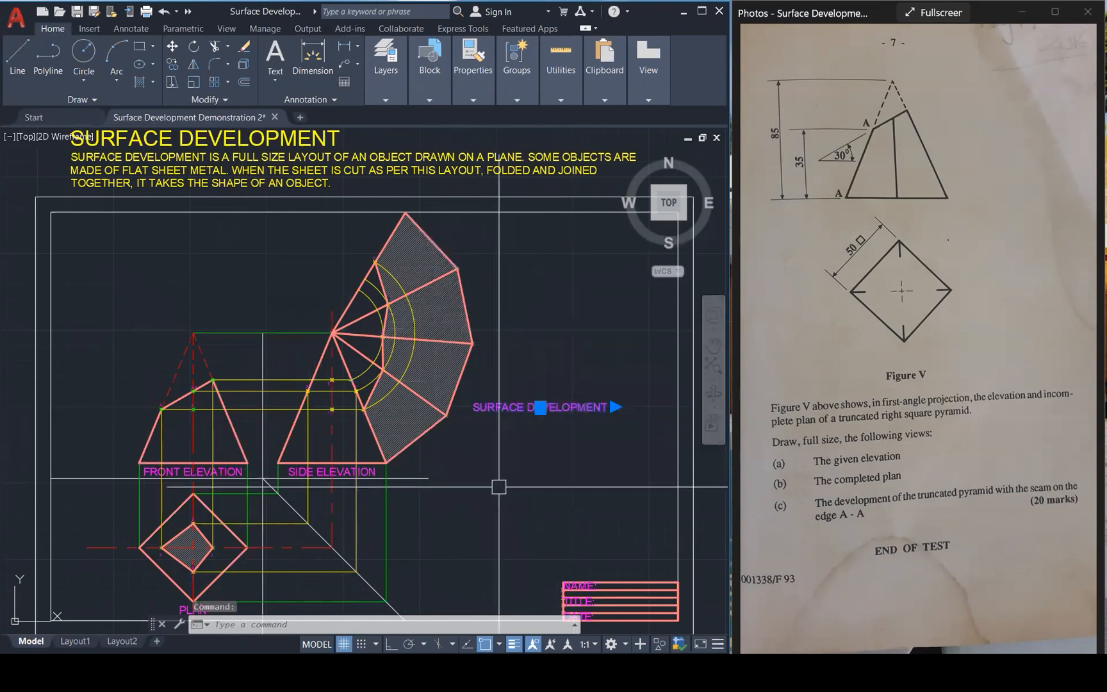
key(Escape)
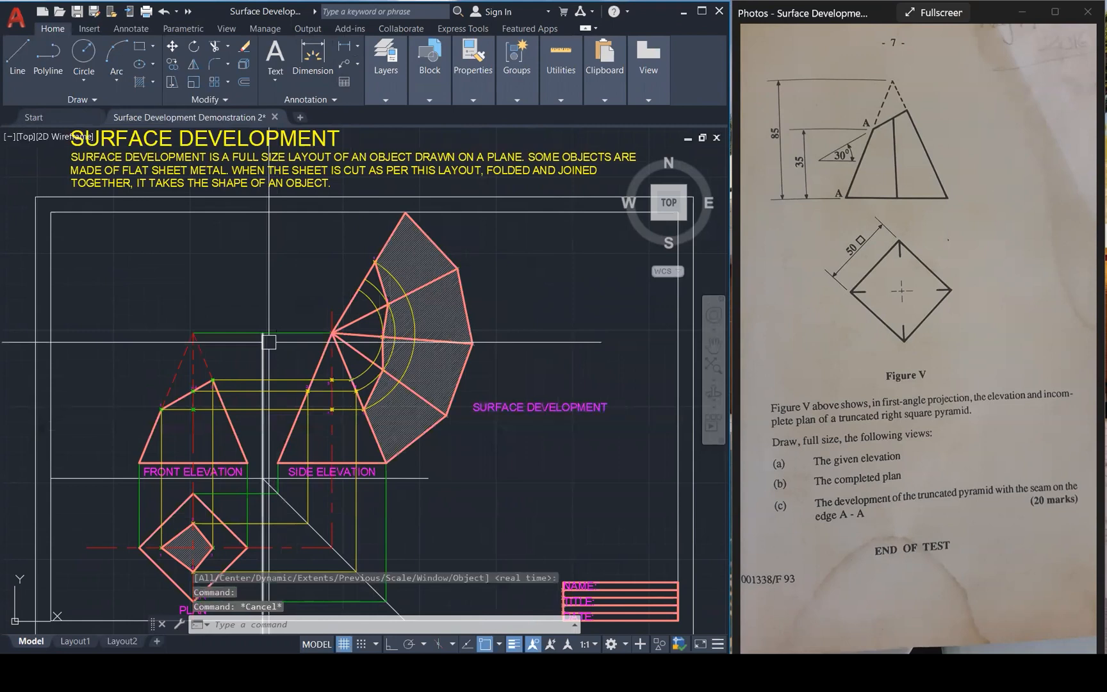
Dimension the front elevation's full height from base to apex and the height of its lower cut corner, both outside its sloping edge.
text(DIM)
key(Return)
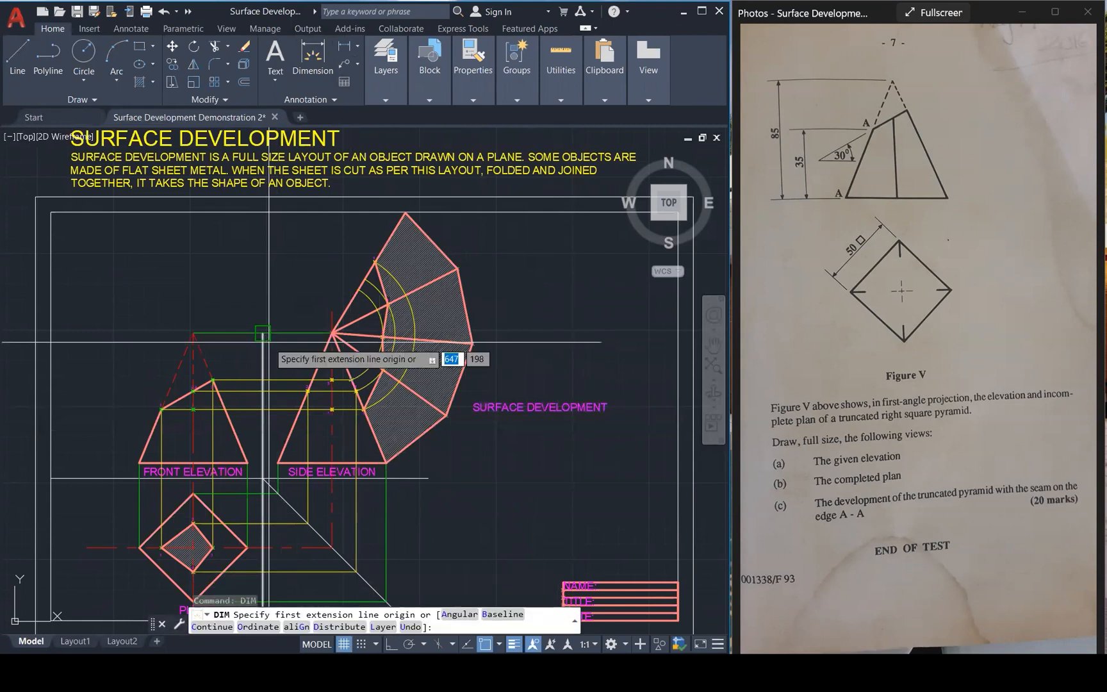
click(193, 462)
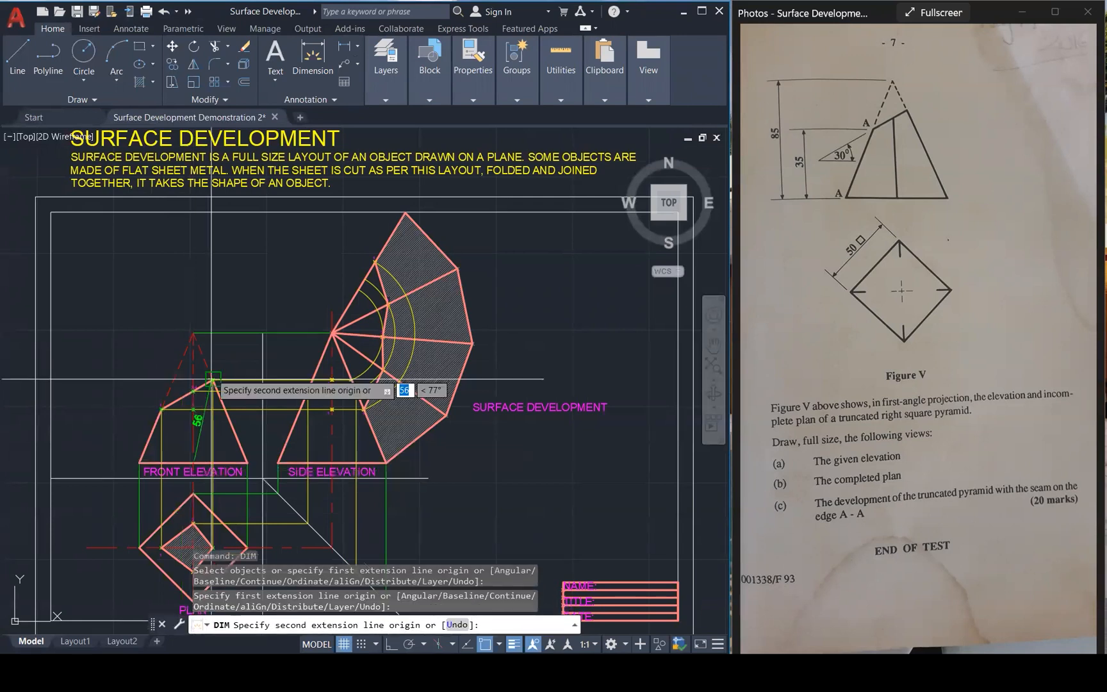
click(192, 332)
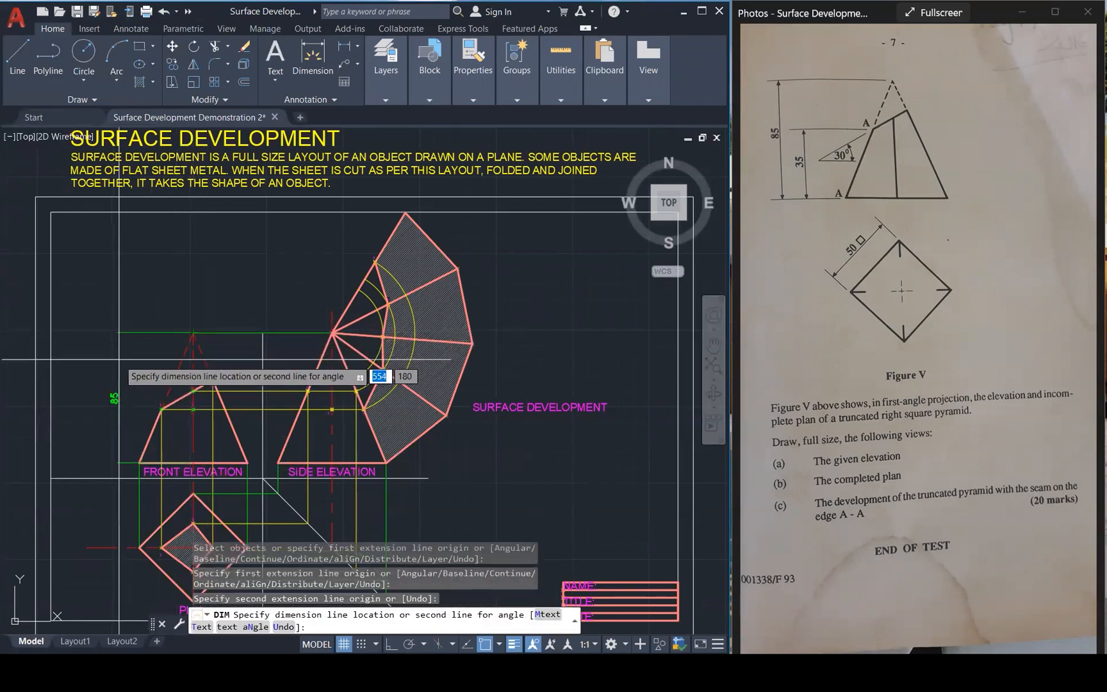
click(119, 384)
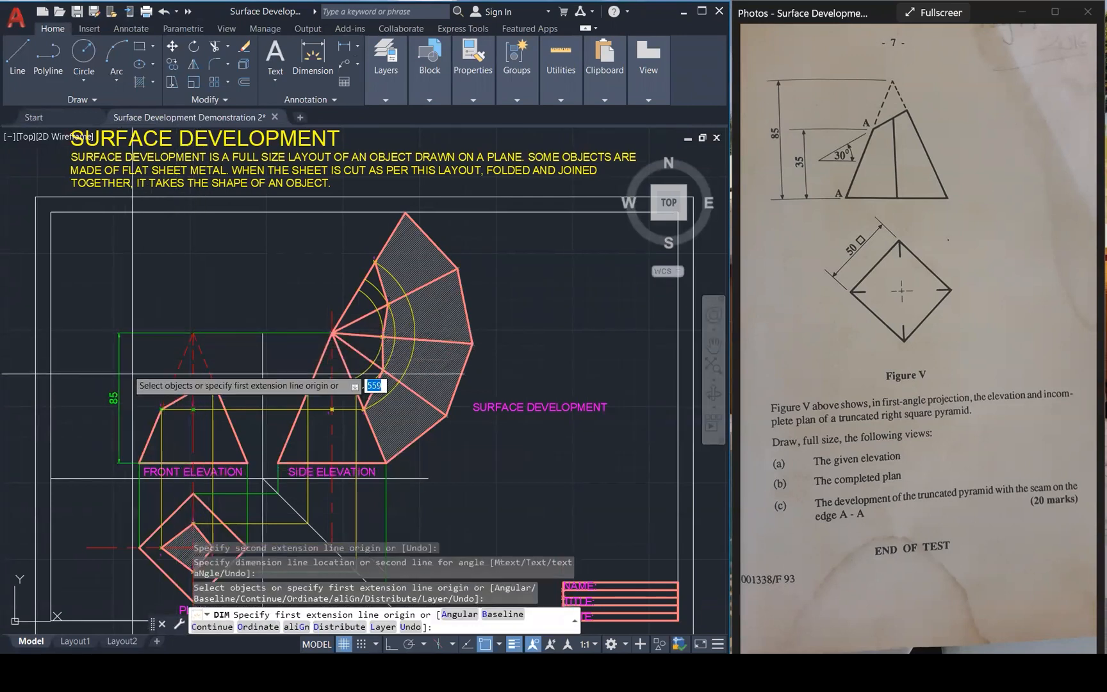
click(162, 462)
click(162, 408)
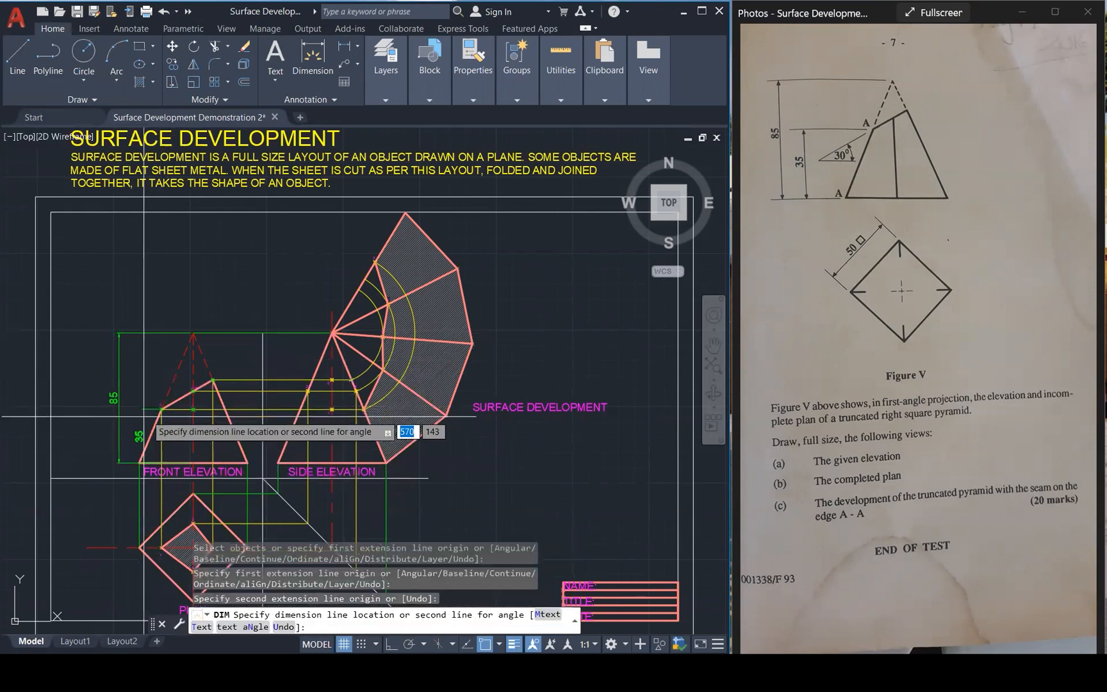
click(133, 424)
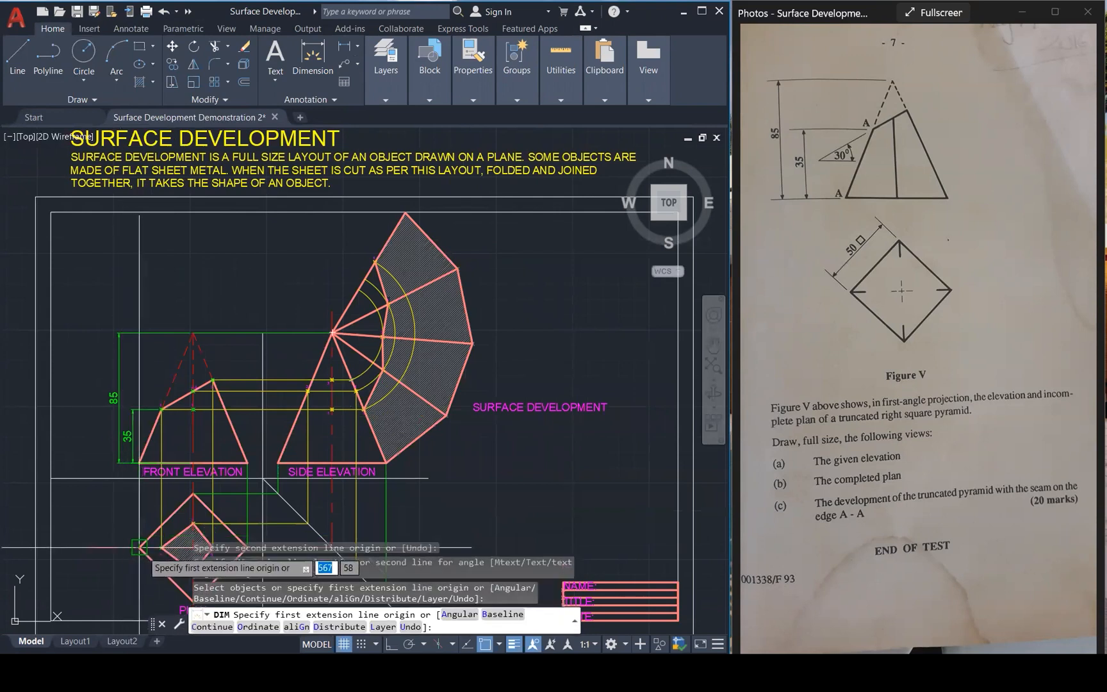
Add an aligned dimension to the upper-left edge of the plan's outer square.
click(139, 547)
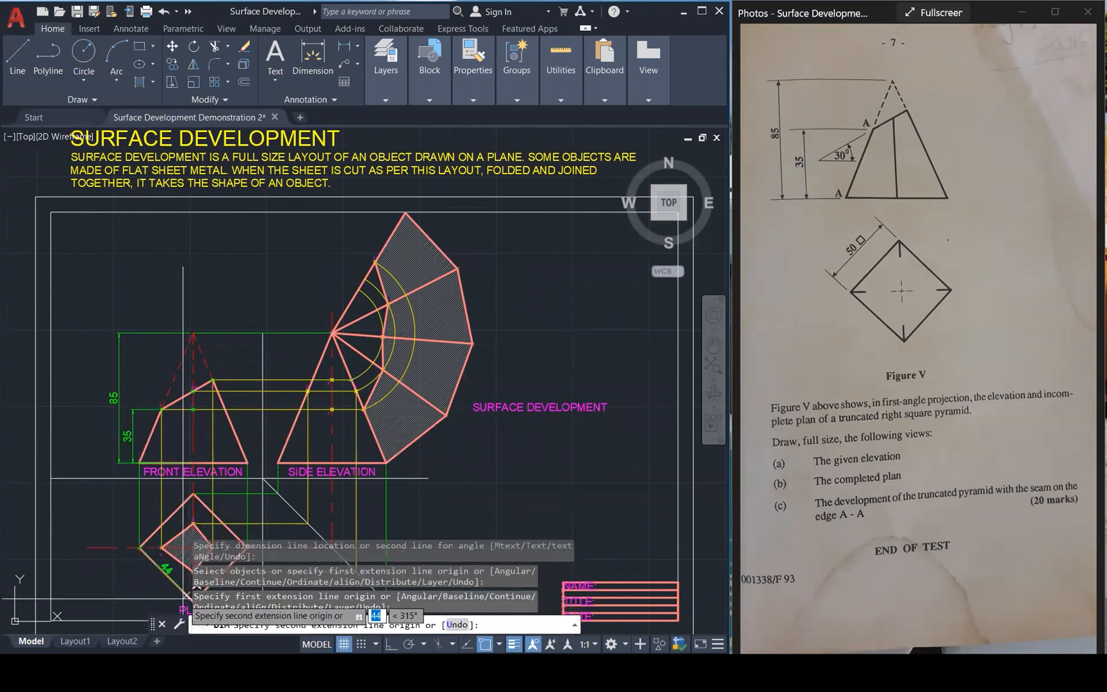
click(193, 497)
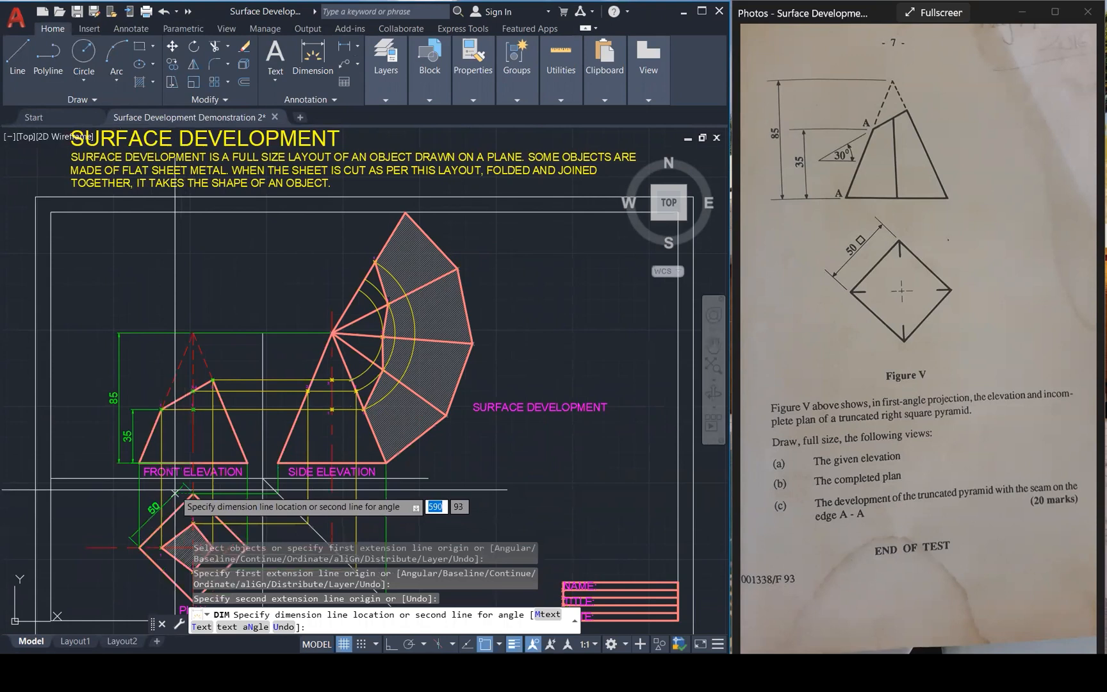
click(173, 499)
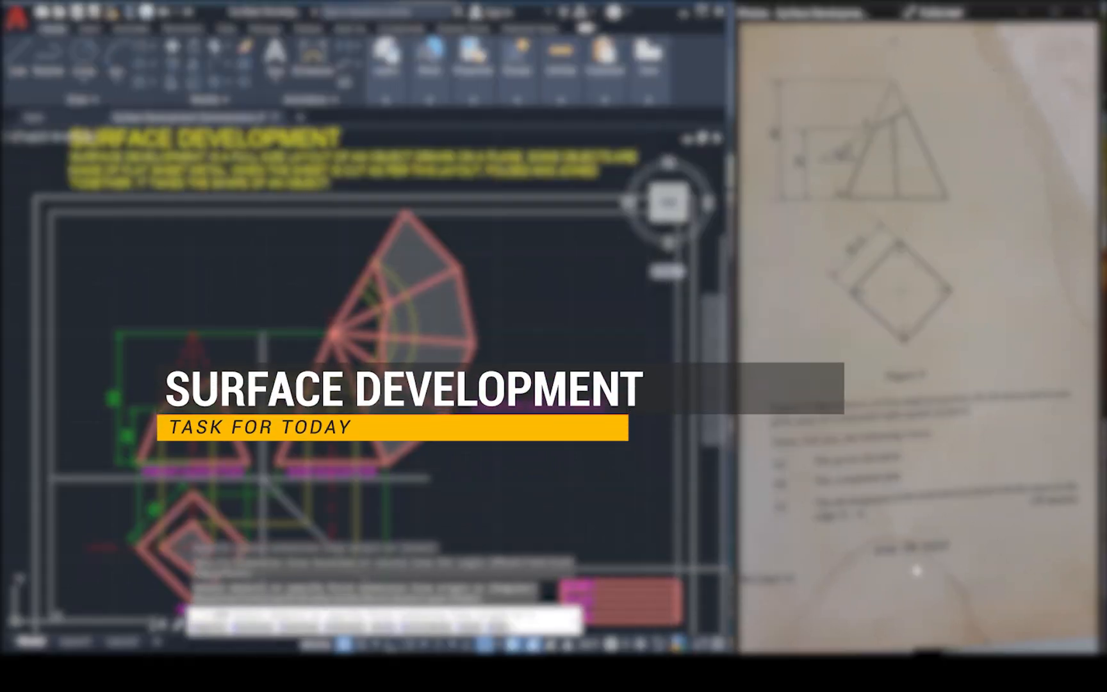